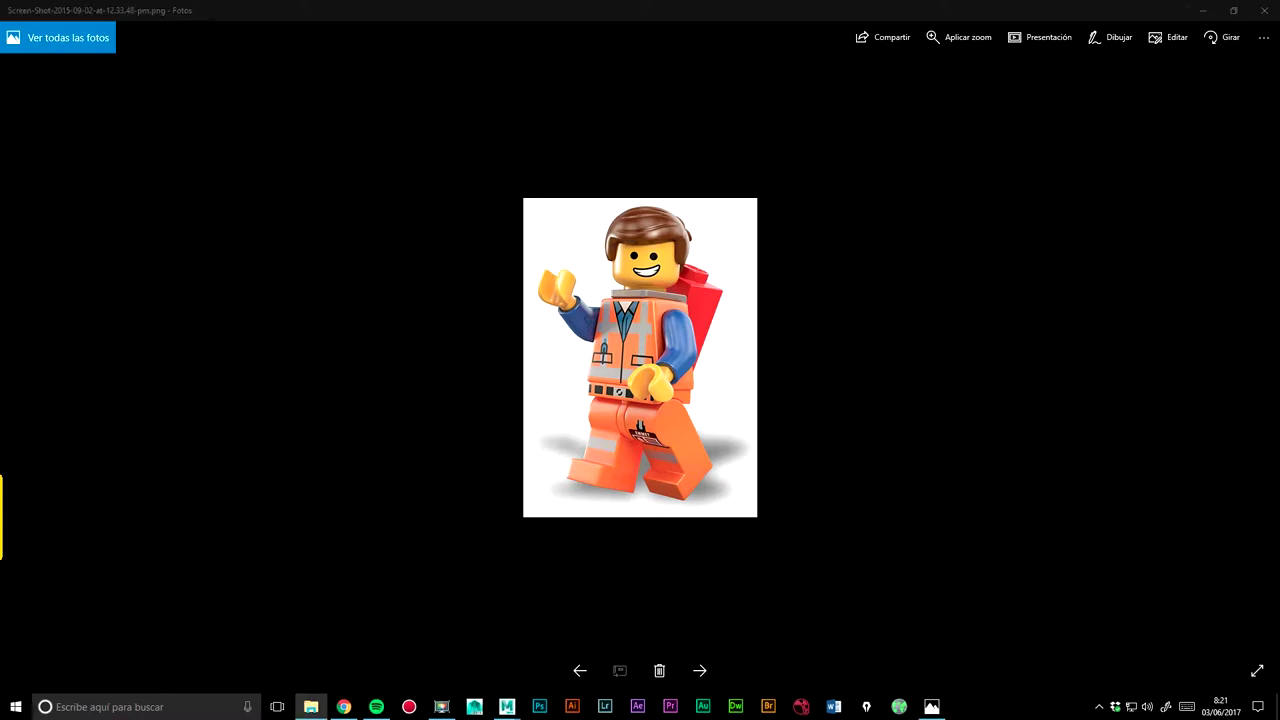
Step: View the next LEGO minifigure reference photo, then close both Photos windows to return to Maya
key("Right")
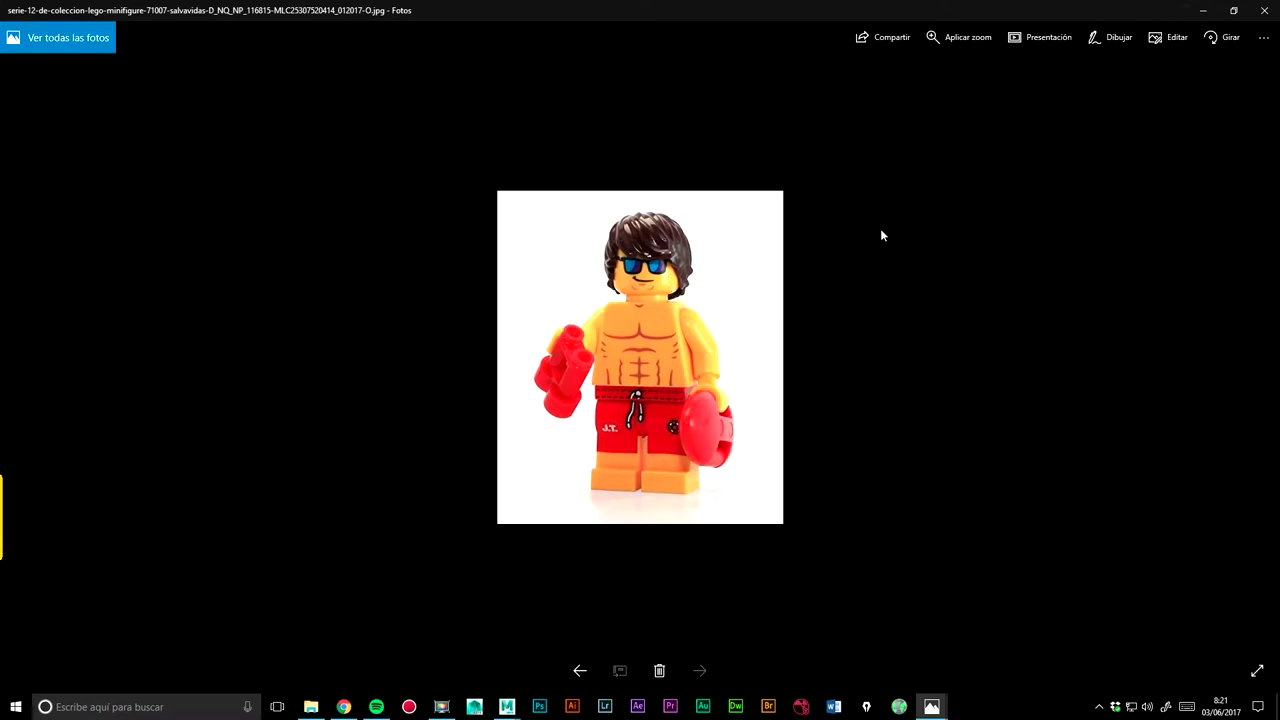
left_click(1266, 14)
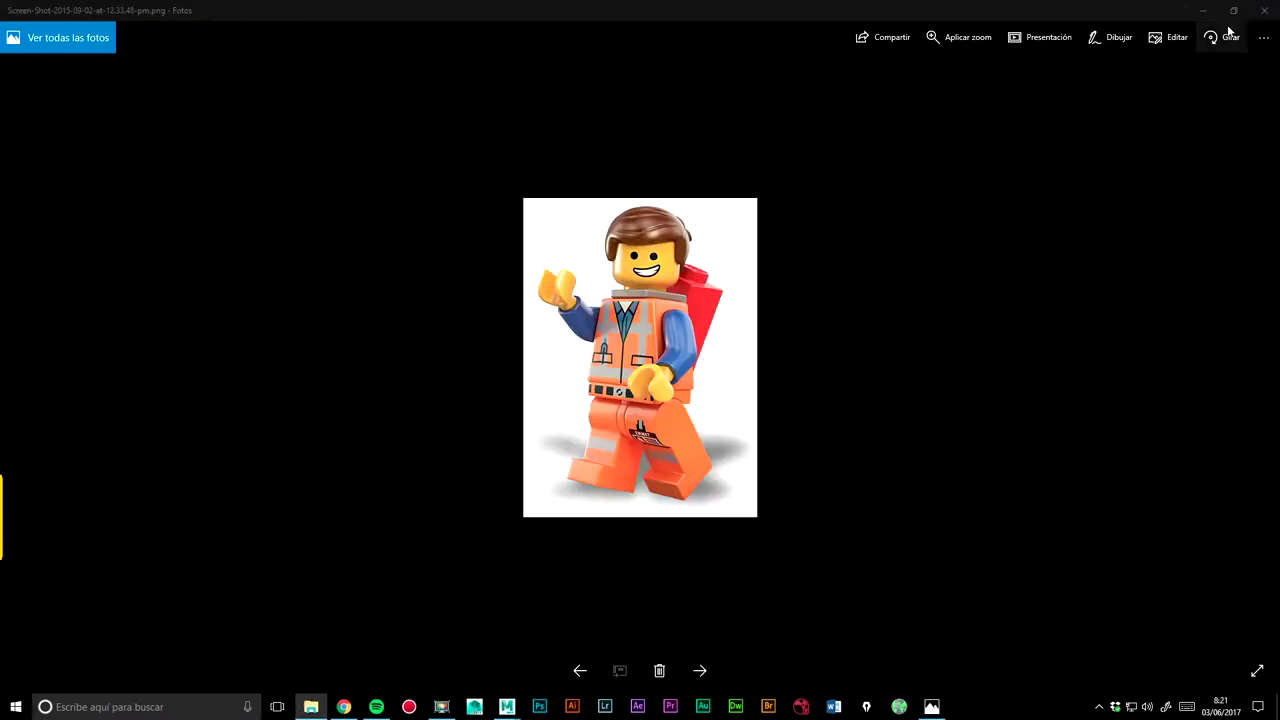
left_click(1264, 12)
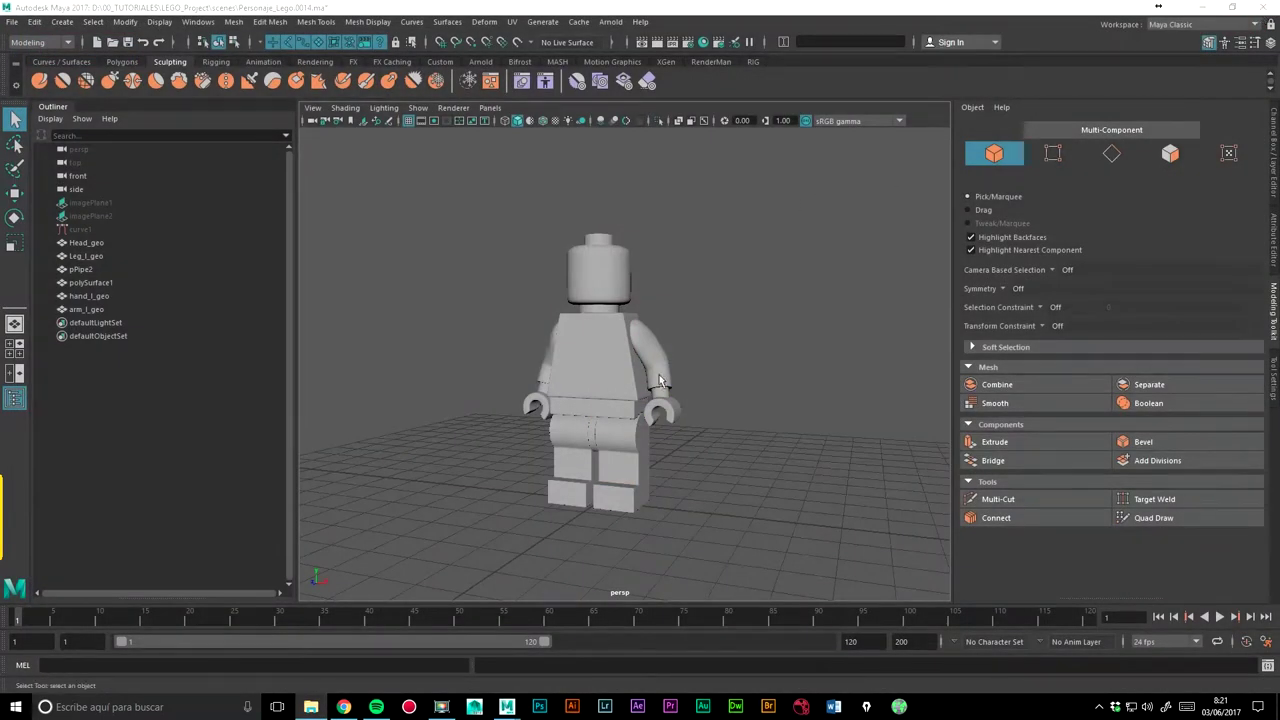
scroll(698, 269, "up", 2)
scroll(686, 383, "up", 2)
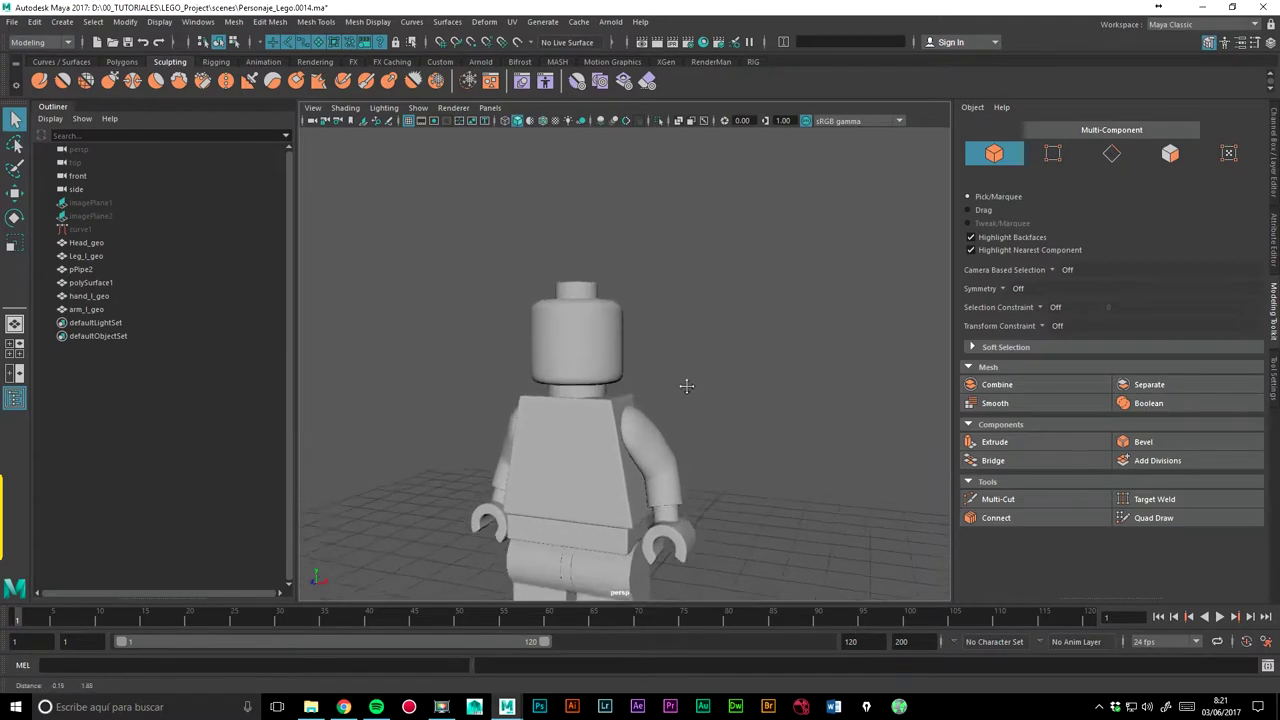
scroll(838, 315, "up", 3)
middle_click_drag(838, 315, 702, 358, "alt")
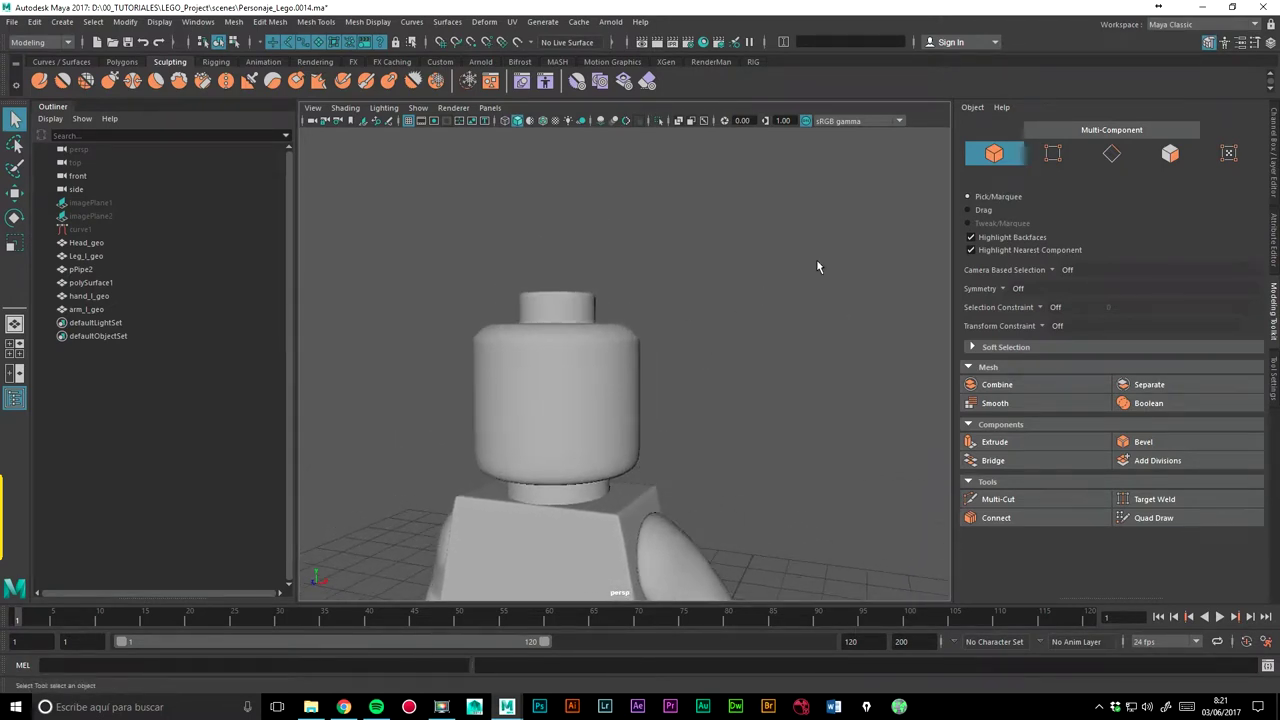
mouse_move(691, 336)
left_mouse_down("alt")
mouse_move(728, 331)
mouse_move(715, 334)
left_mouse_up("alt")
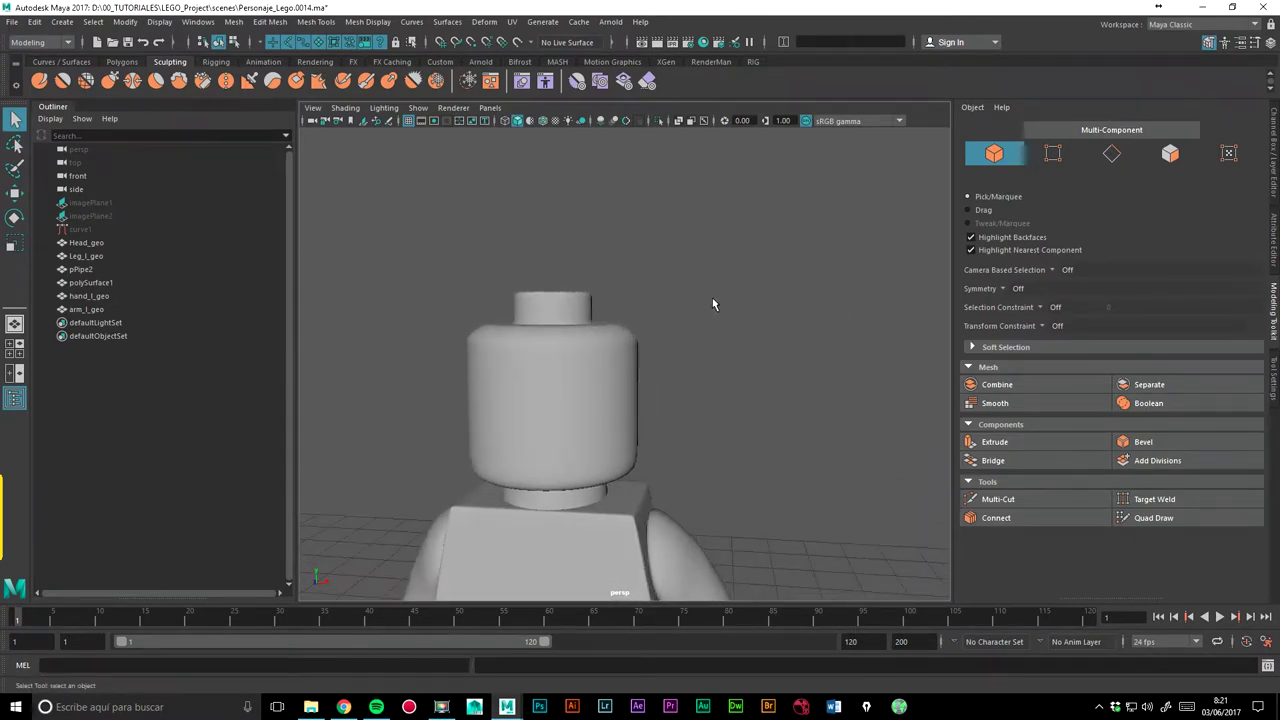
middle_click_drag(714, 330, 718, 270, "alt")
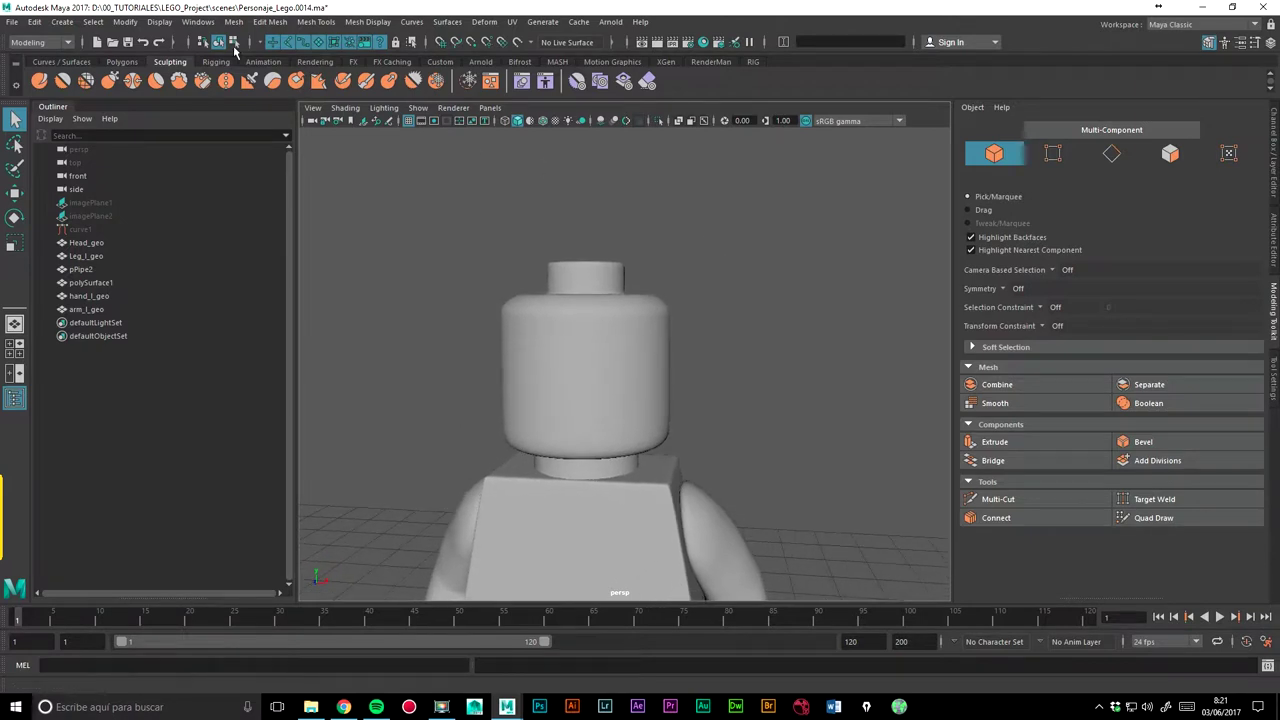
left_click(62, 23)
left_click(62, 23)
key("ctrl+shift+a")
right_click_drag(609, 349, 668, 314)
left_click(798, 327)
scroll(531, 326, "down", 5)
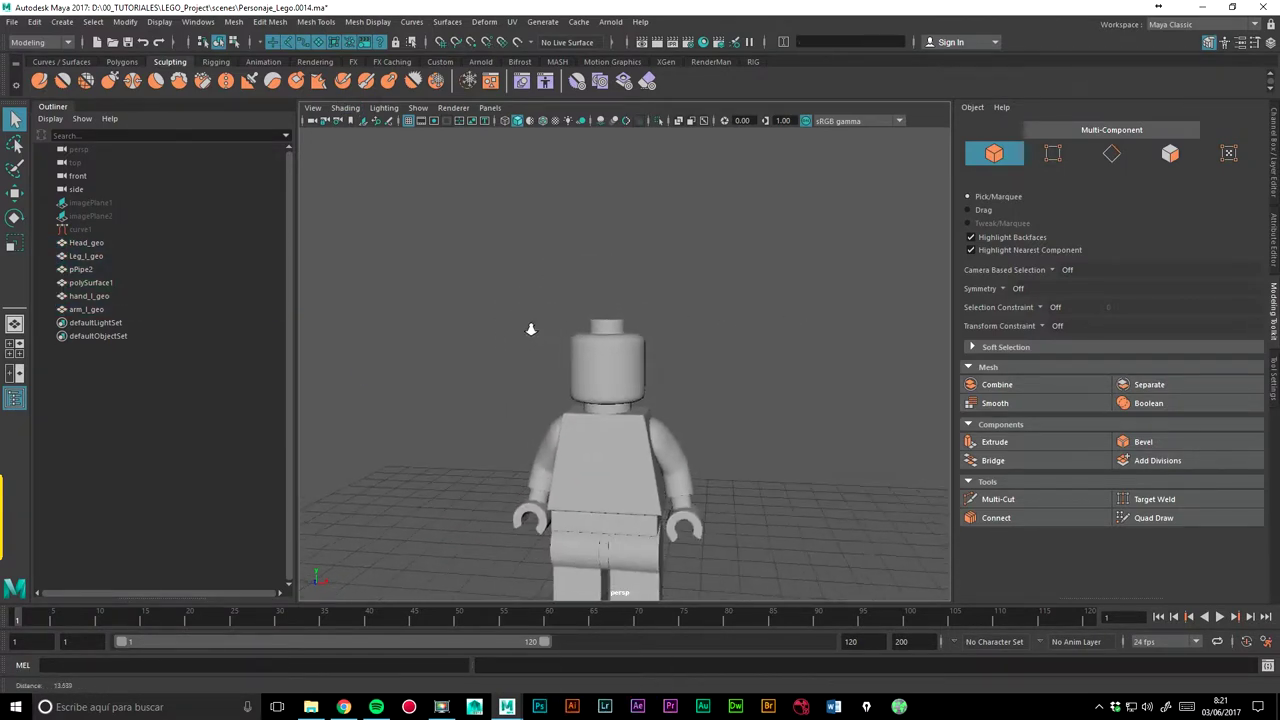
scroll(628, 306, "up", 2)
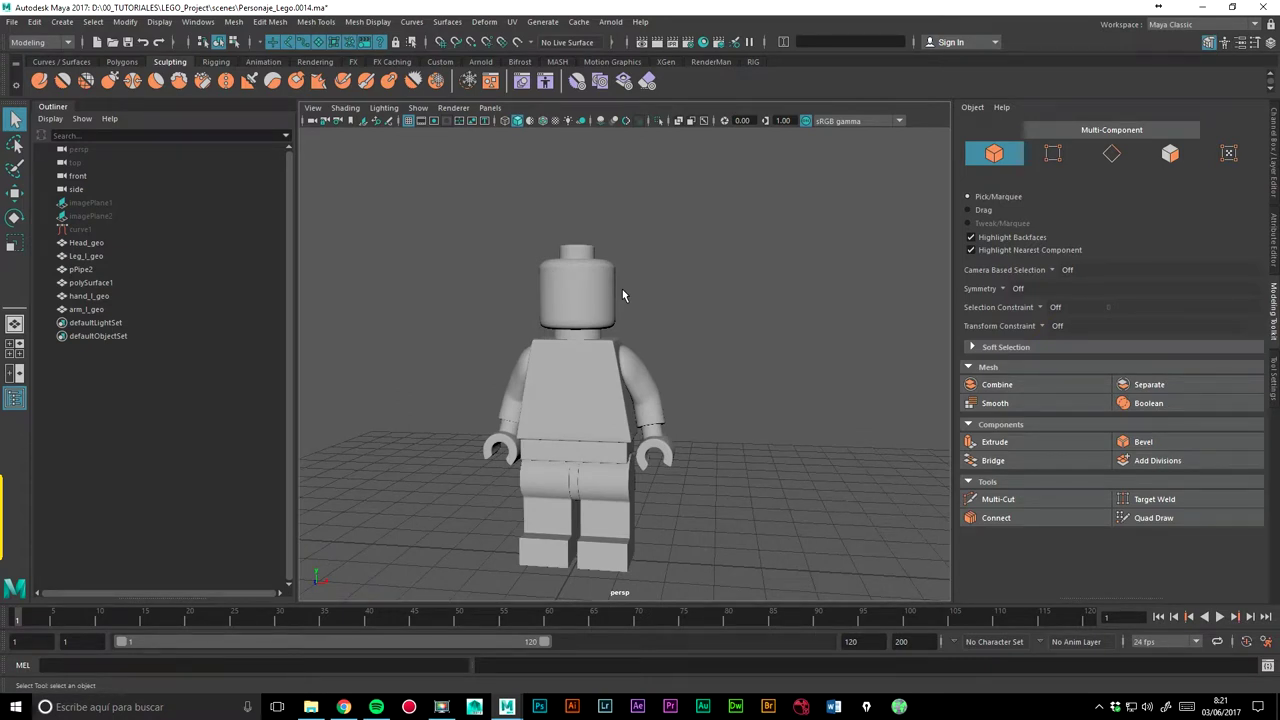
Step: Create a polygon sphere and raise it up onto the minifigure's head
left_click(62, 22)
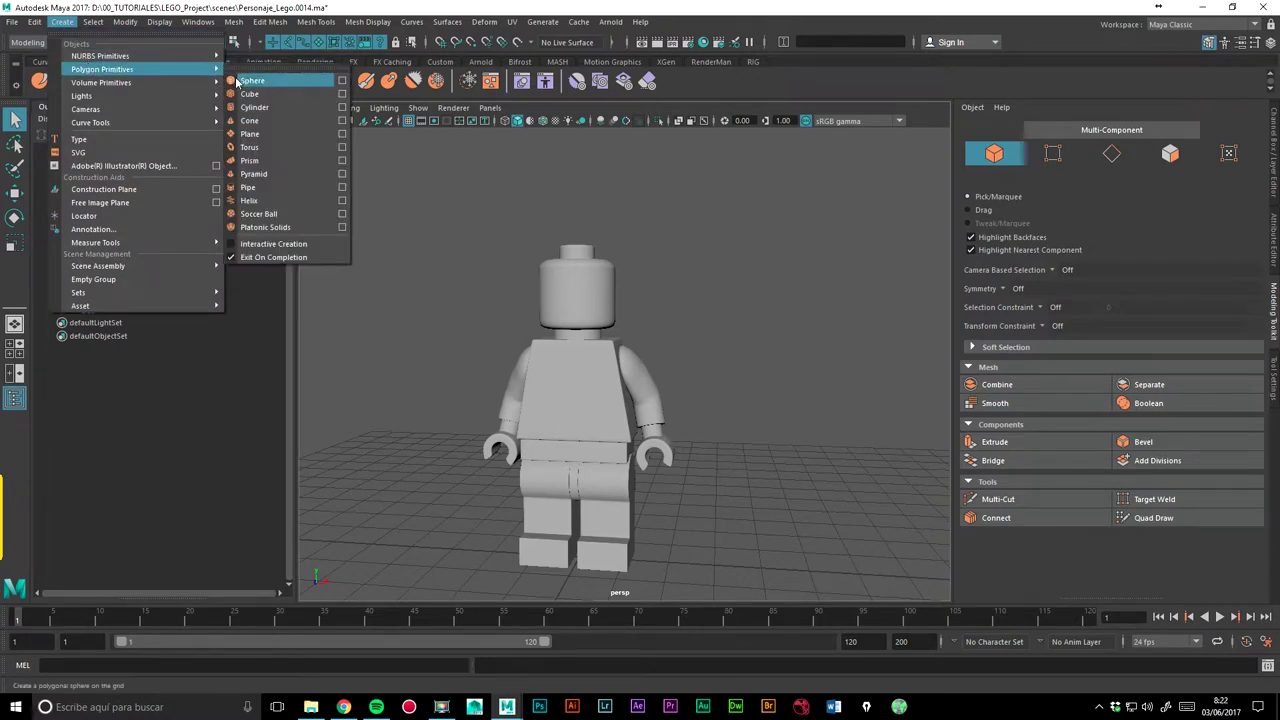
left_click(240, 80)
left_click(14, 194)
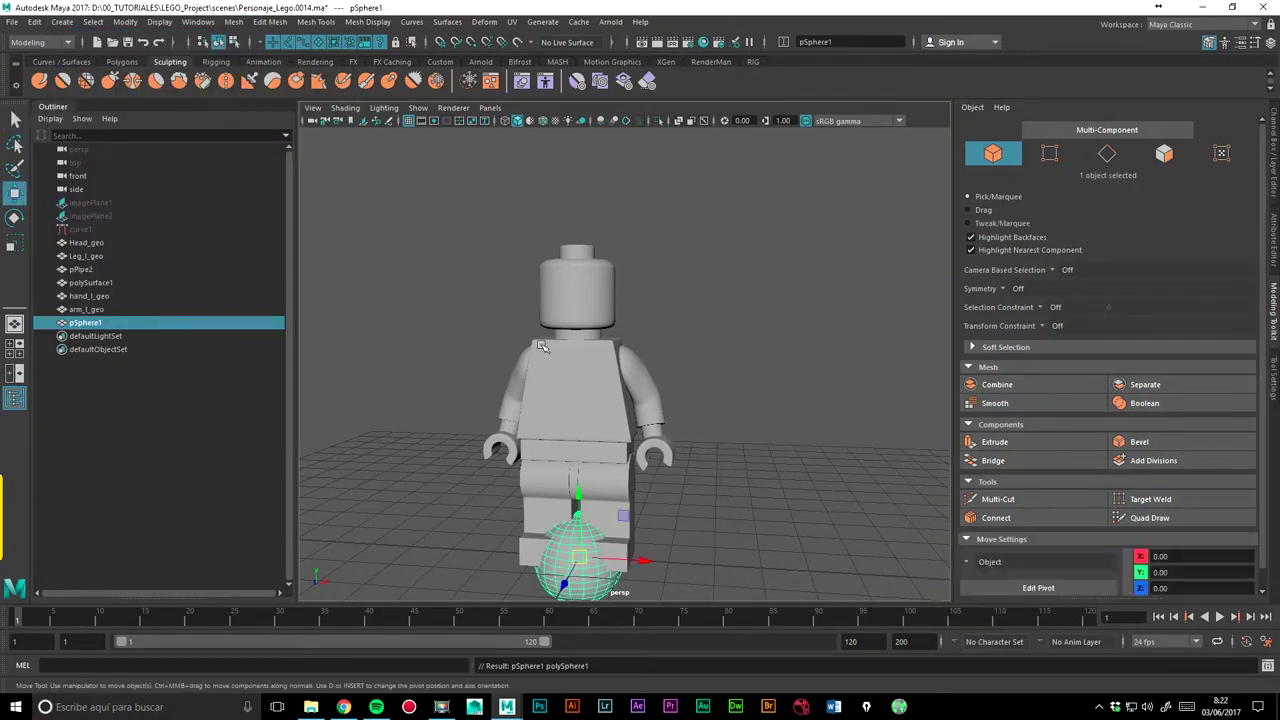
left_click_drag(567, 496, 591, 180)
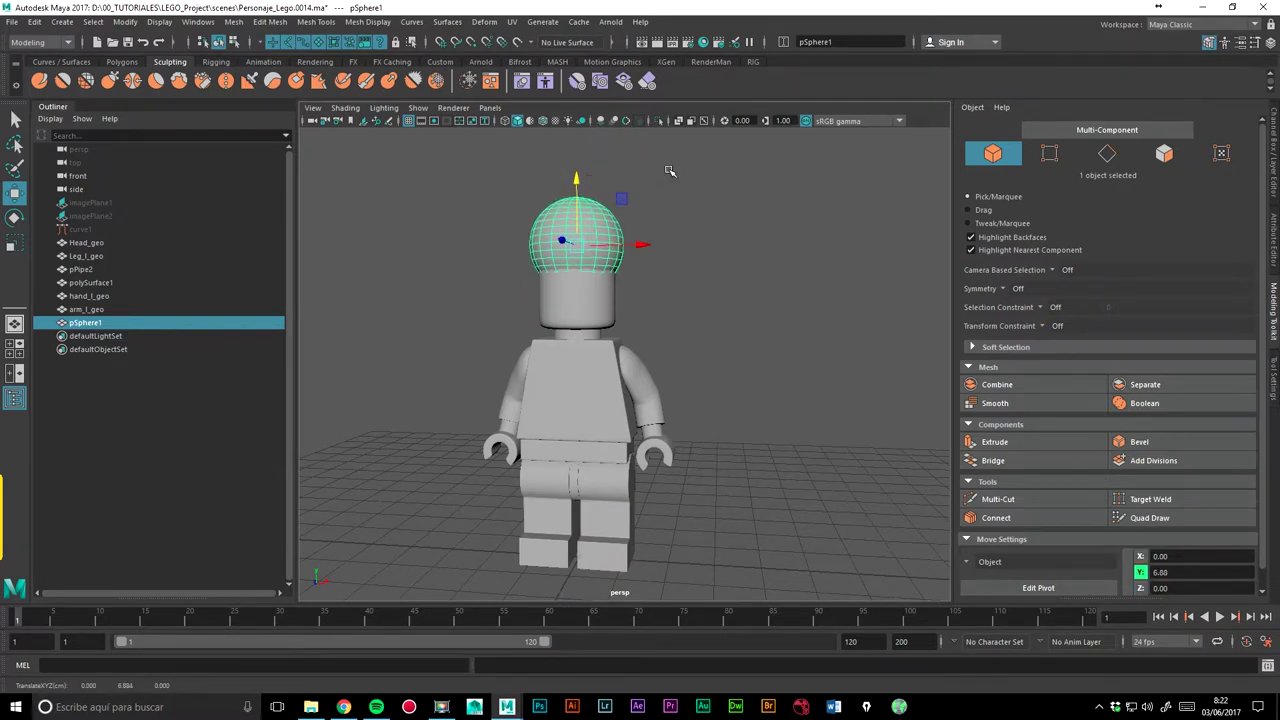
scroll(769, 257, "up", 2)
scroll(674, 289, "up", 2)
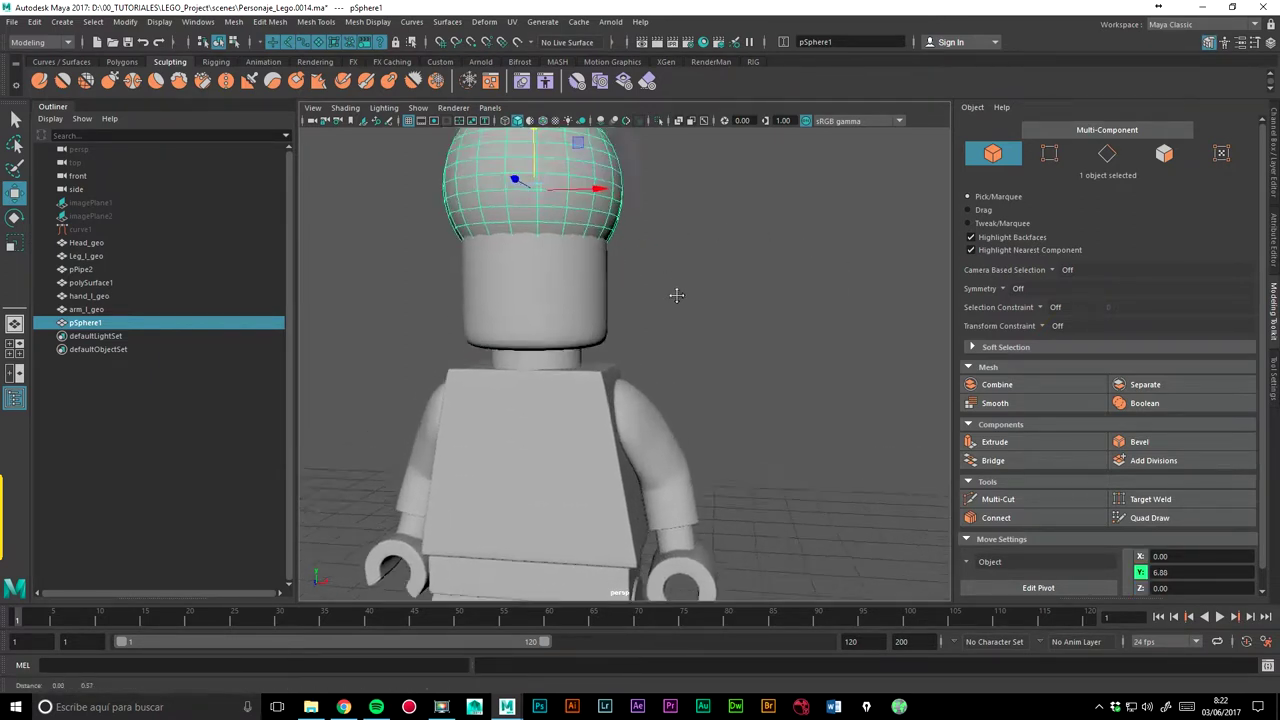
scroll(714, 403, "up", 2)
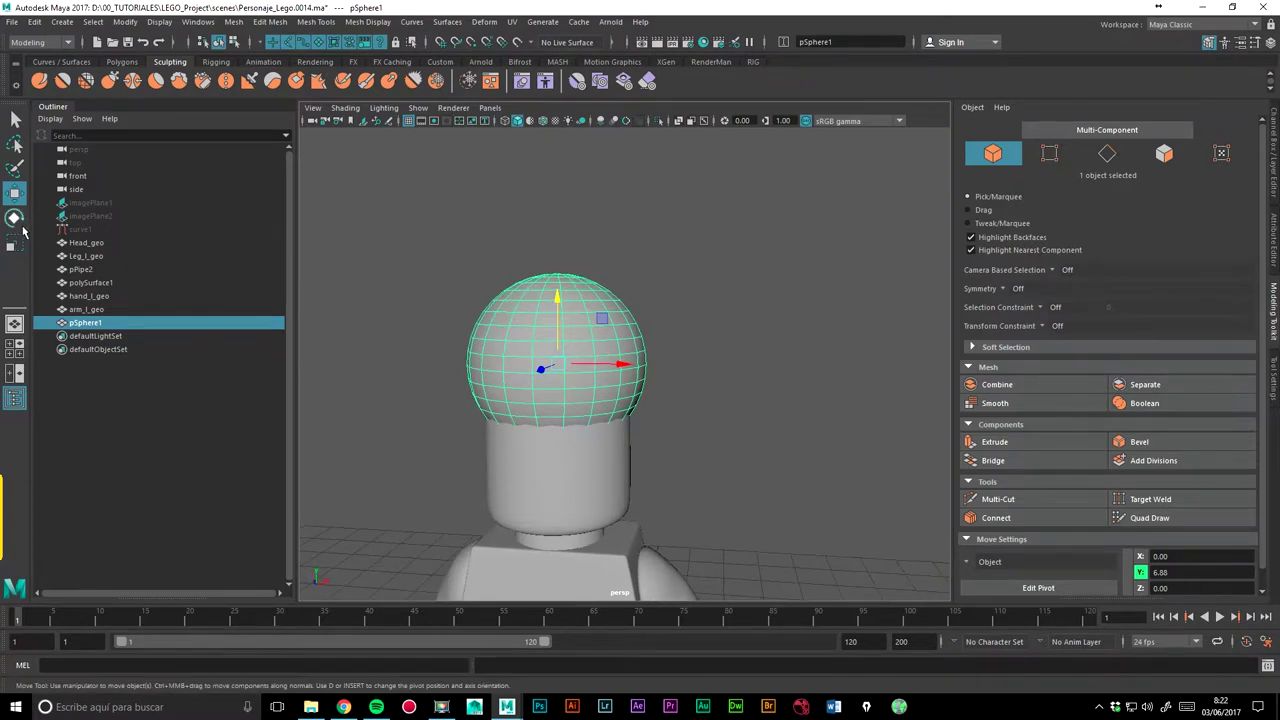
mouse_move(639, 288)
left_mouse_down("alt")
mouse_move(596, 338)
mouse_move(726, 309)
left_mouse_up("alt")
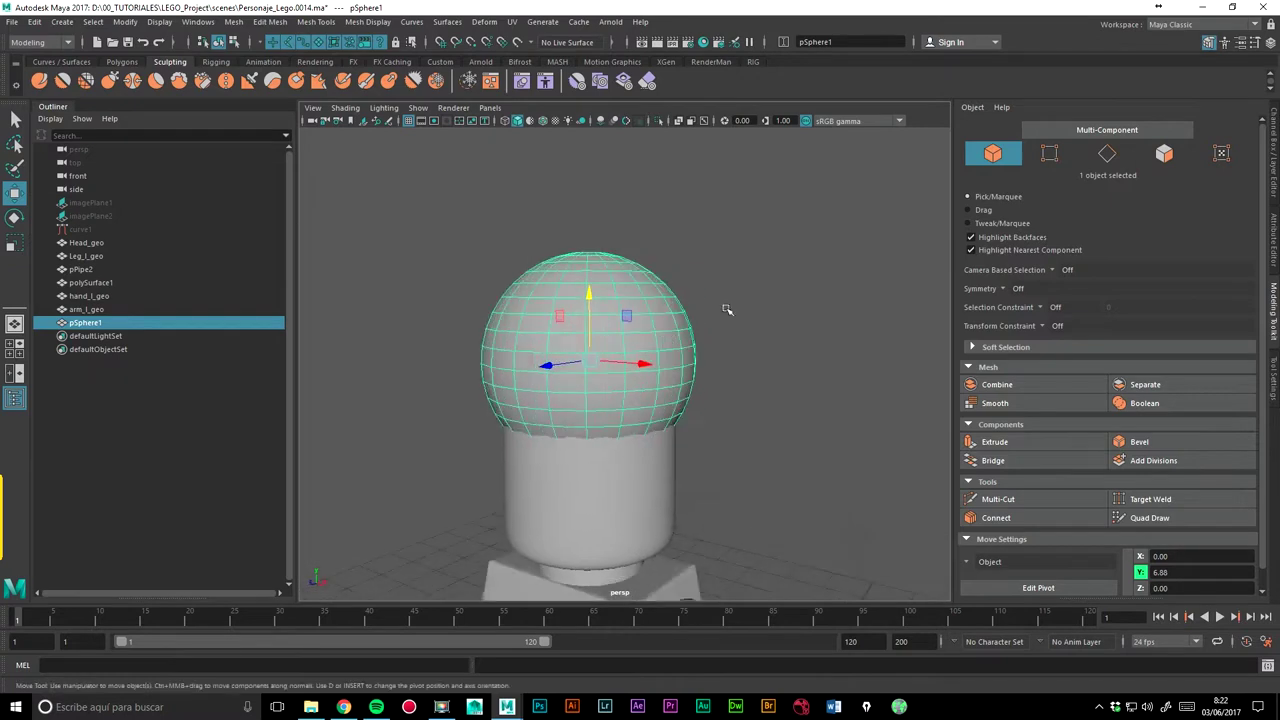
Step: Hide the body parts from Head_geo to arm_l_geo, leaving only the sphere selected
left_click(1273, 240)
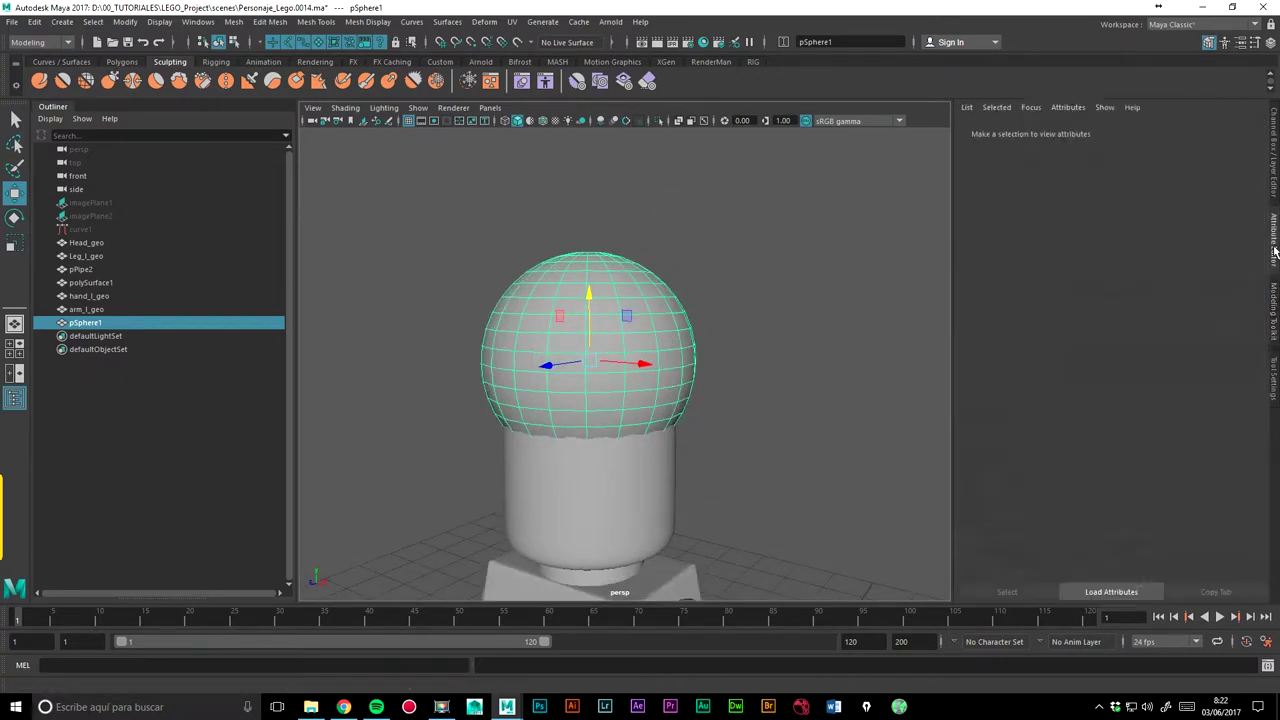
left_click(86, 243)
left_click(96, 310, "shift")
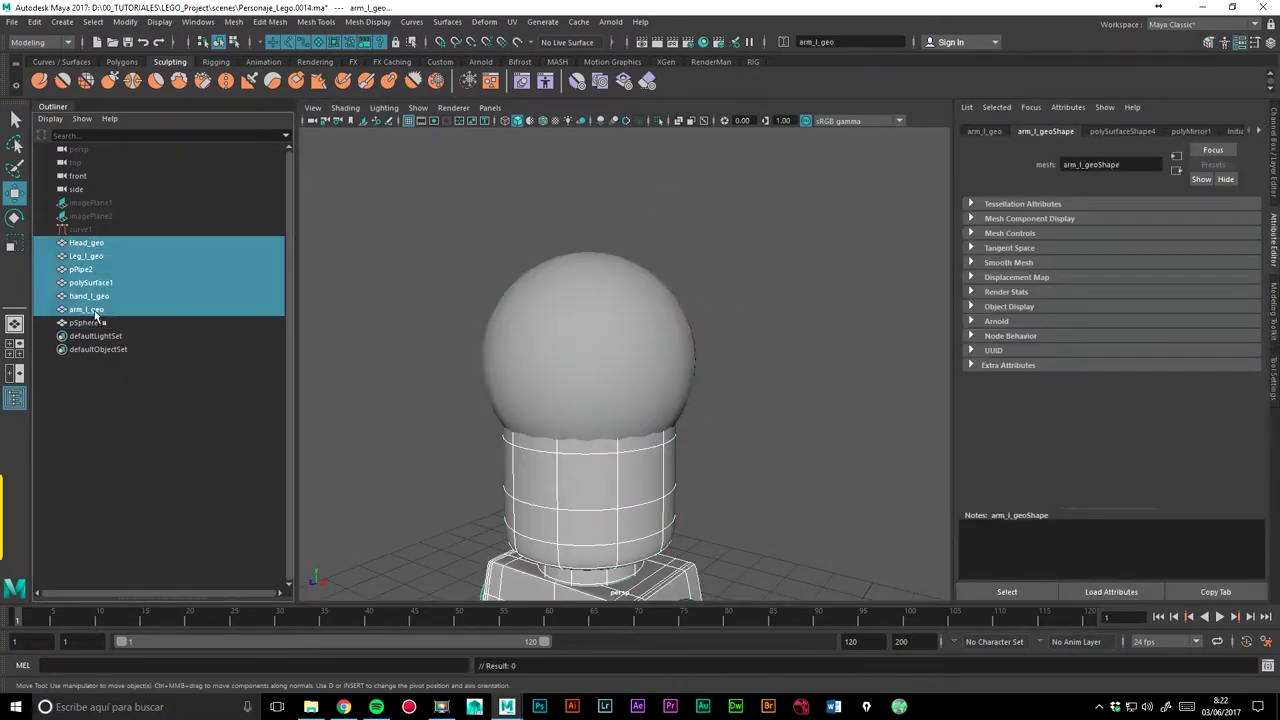
key("ctrl+h")
left_click(602, 358)
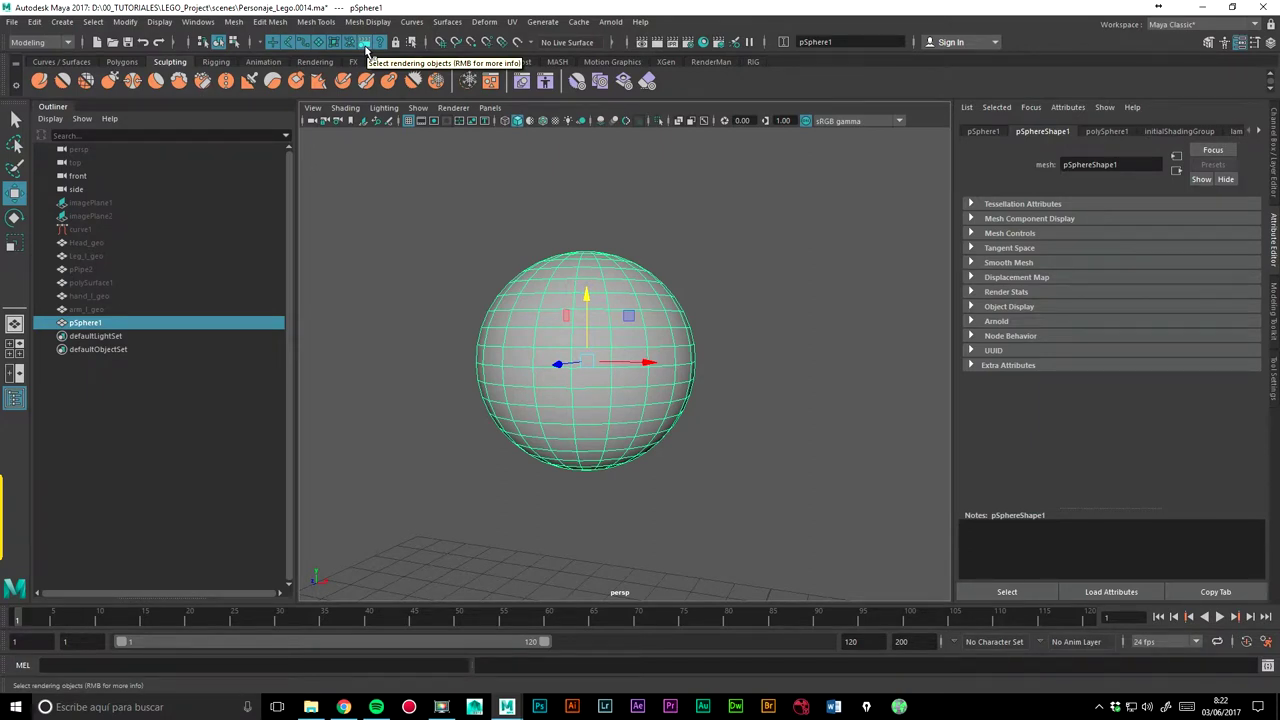
Step: Grab-sculpt the sphere into a dented cap using an enlarged brush
left_click(718, 262)
left_click(651, 290)
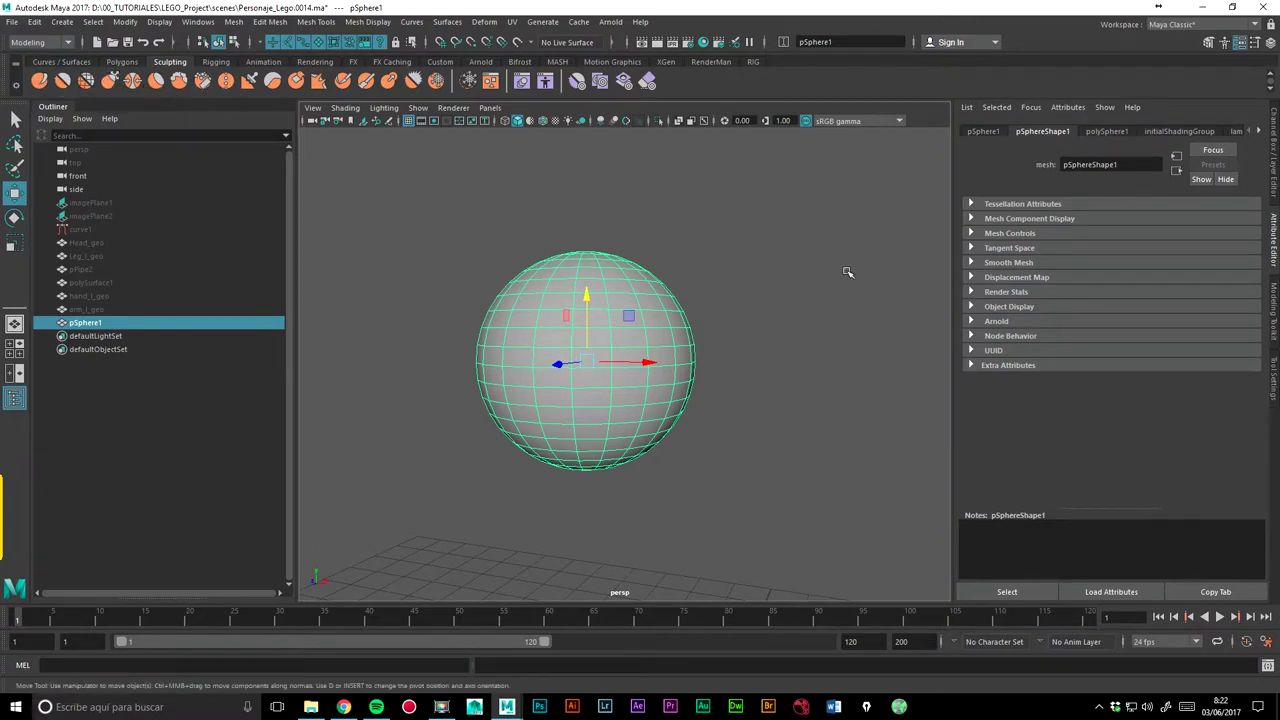
left_click(108, 85)
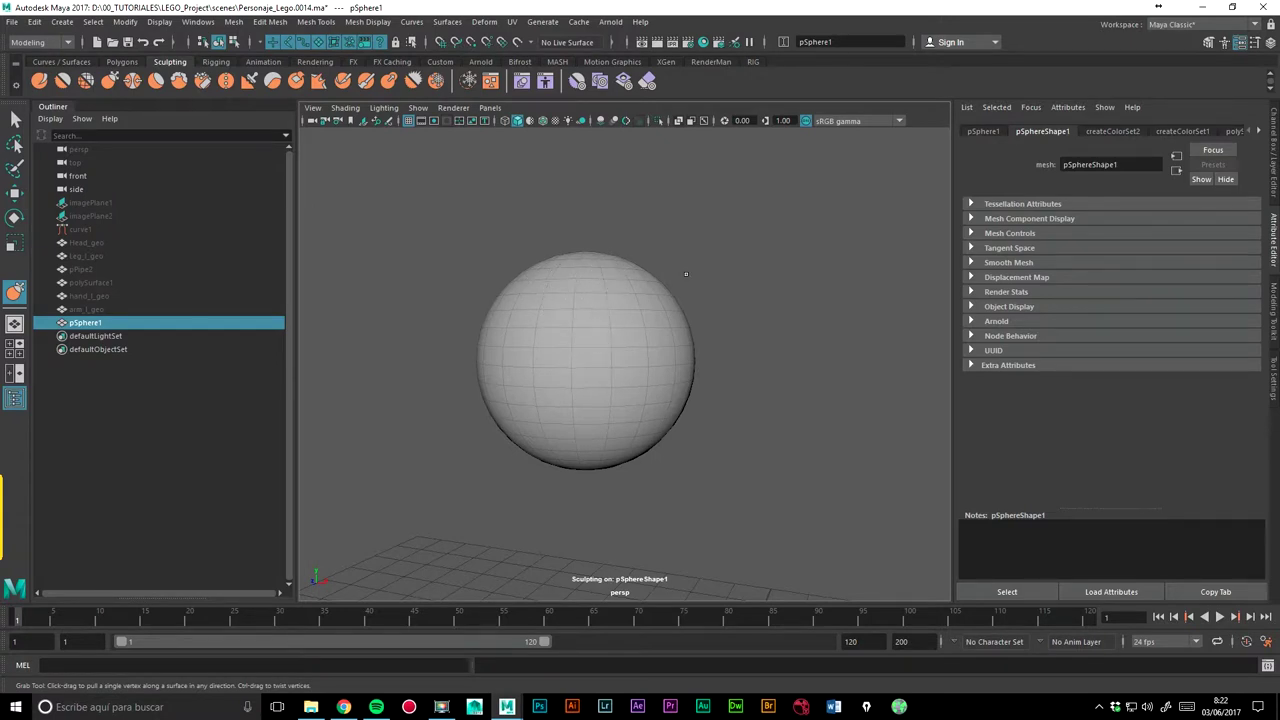
mouse_move(629, 270)
left_mouse_down()
mouse_move(670, 260)
mouse_move(618, 276)
mouse_move(652, 240)
left_mouse_up()
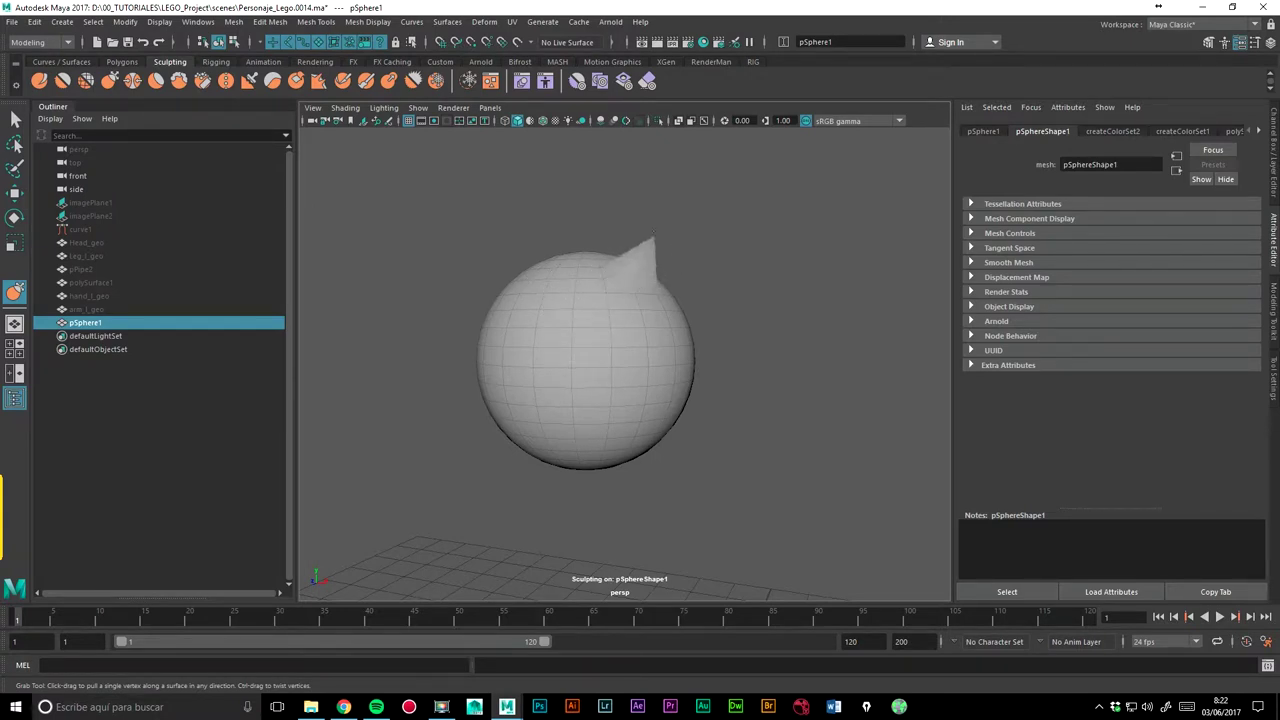
key("ctrl+z")
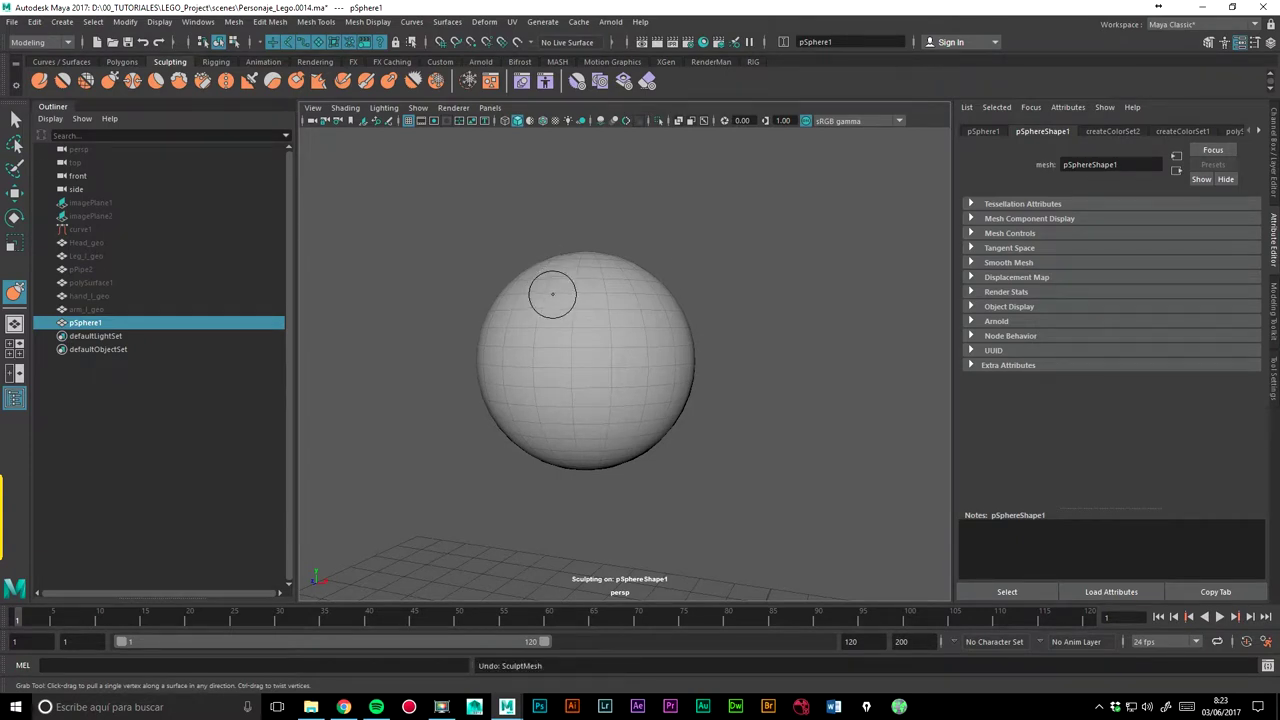
left_click_drag(576, 311, 574, 134)
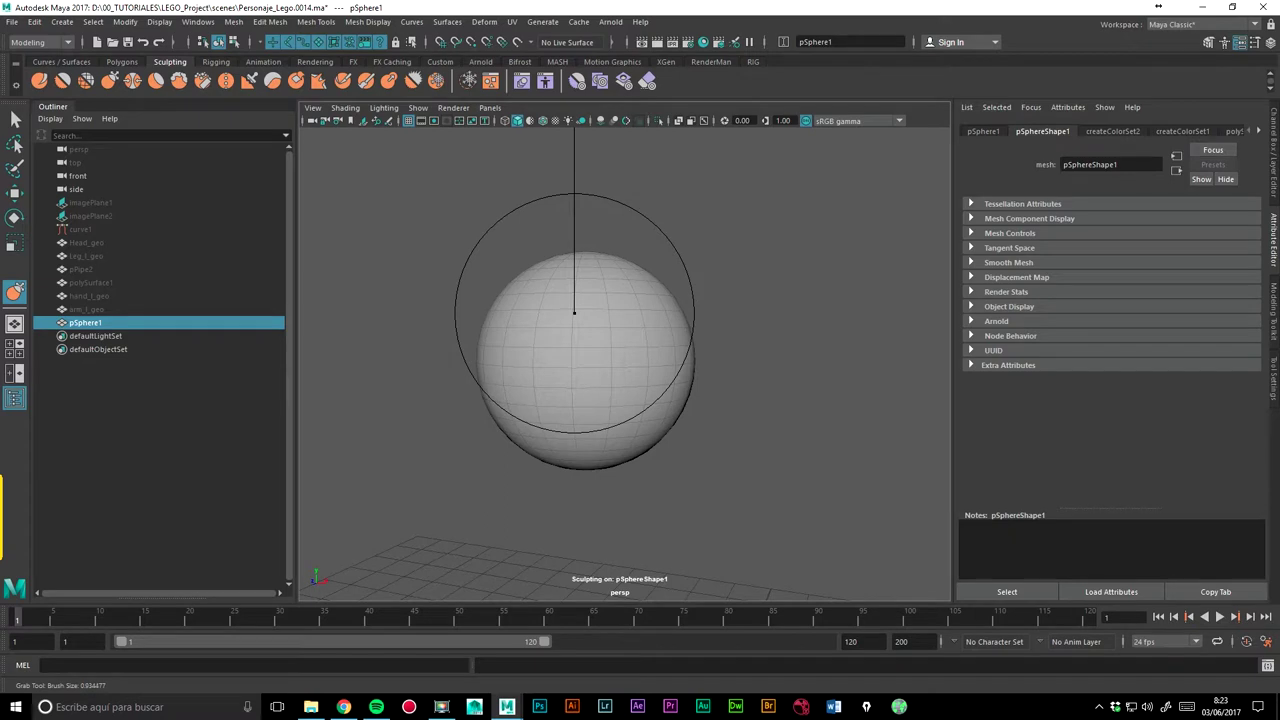
left_click_drag(780, 375, 797, 360, "alt")
mouse_move(586, 486)
left_mouse_down()
mouse_move(578, 381)
mouse_move(570, 404)
mouse_move(593, 411)
mouse_move(590, 395)
left_mouse_up()
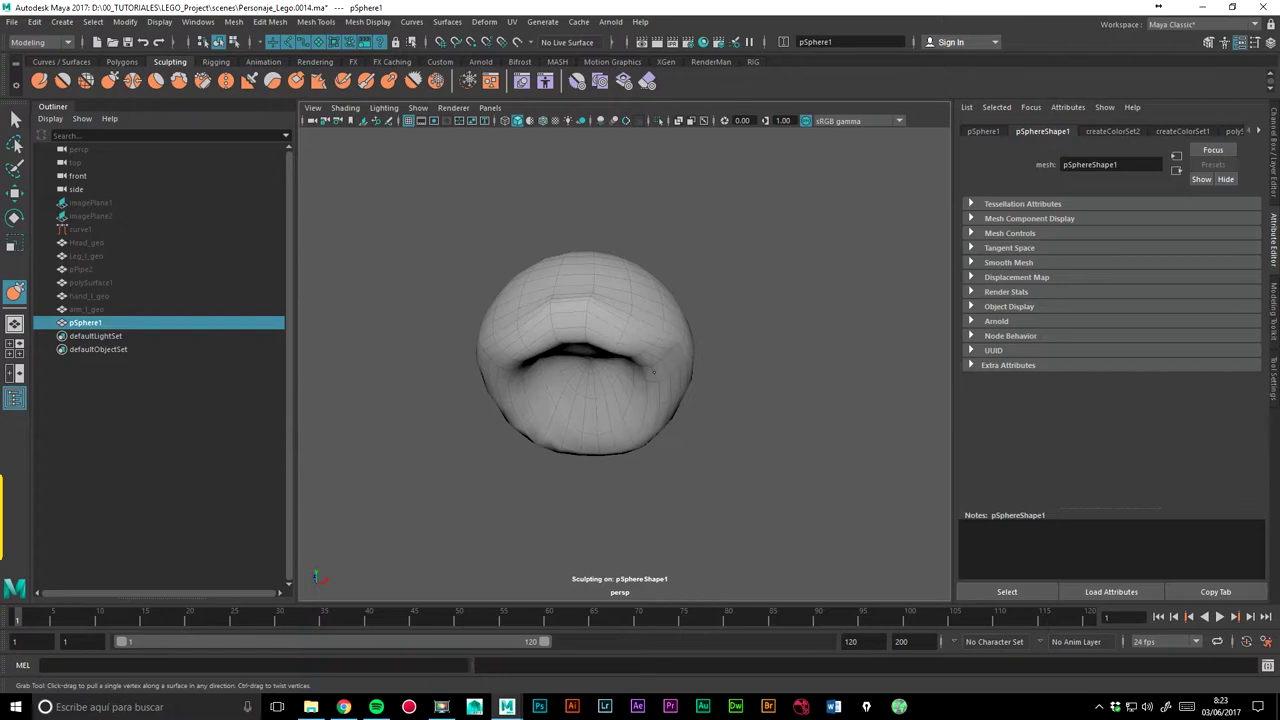
Step: Toggle hand_l_geo visibility and unhide Head_geo beneath the cap
left_click(100, 297)
key("h")
left_click(97, 311)
left_click(87, 243)
key("h")
mouse_move(731, 352)
left_mouse_down("alt")
mouse_move(700, 380)
mouse_move(713, 420)
mouse_move(668, 388)
left_mouse_up("alt")
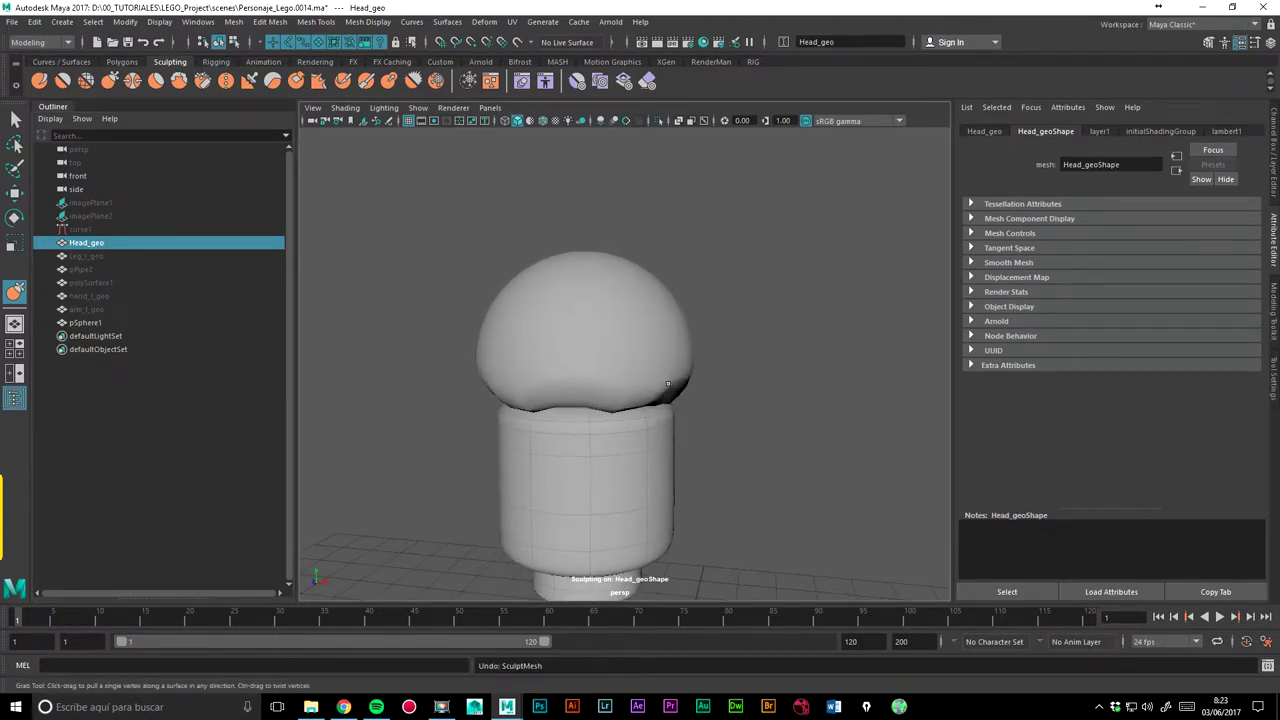
Step: Select pSphere1 and grab its sides down and top flat into a drooping hair mass
left_click(86, 322)
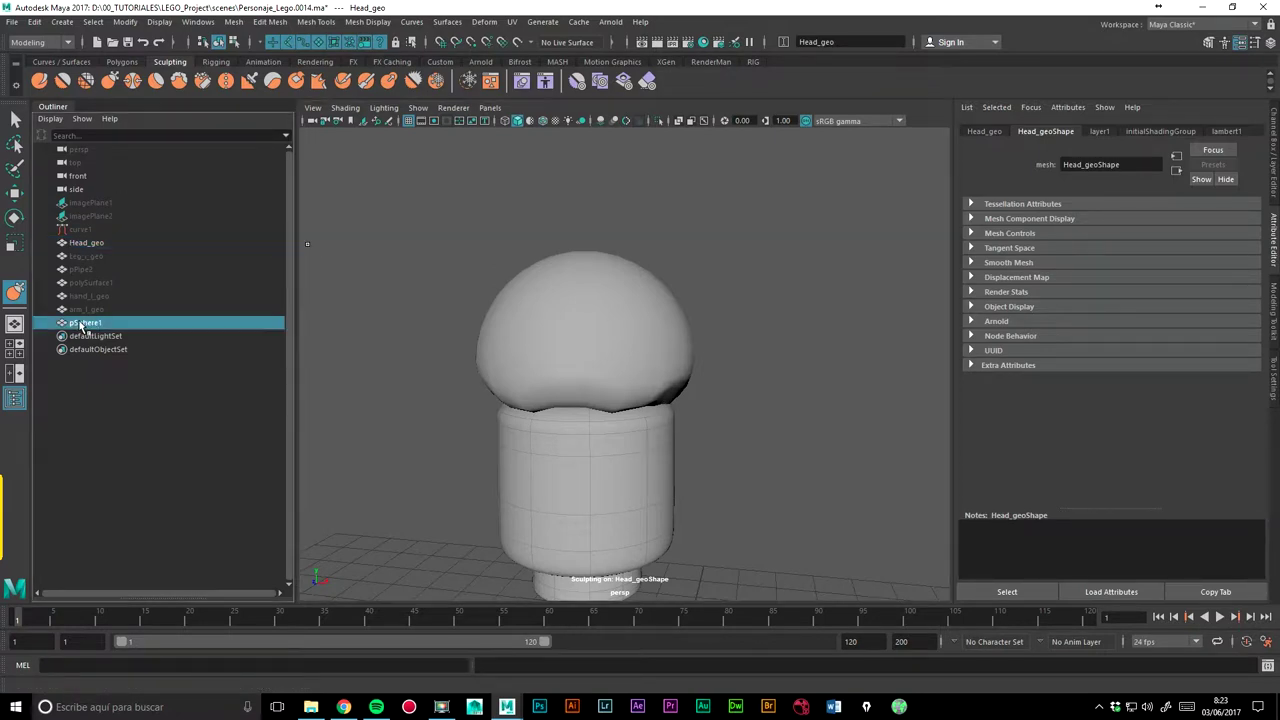
mouse_move(629, 400)
left_mouse_down()
mouse_move(690, 395)
mouse_move(590, 389)
left_mouse_up()
mouse_move(500, 390)
left_mouse_down()
mouse_move(495, 412)
mouse_move(731, 452)
mouse_move(866, 423)
left_mouse_up()
mouse_move(614, 400)
left_mouse_down()
mouse_move(560, 425)
mouse_move(600, 430)
left_mouse_up()
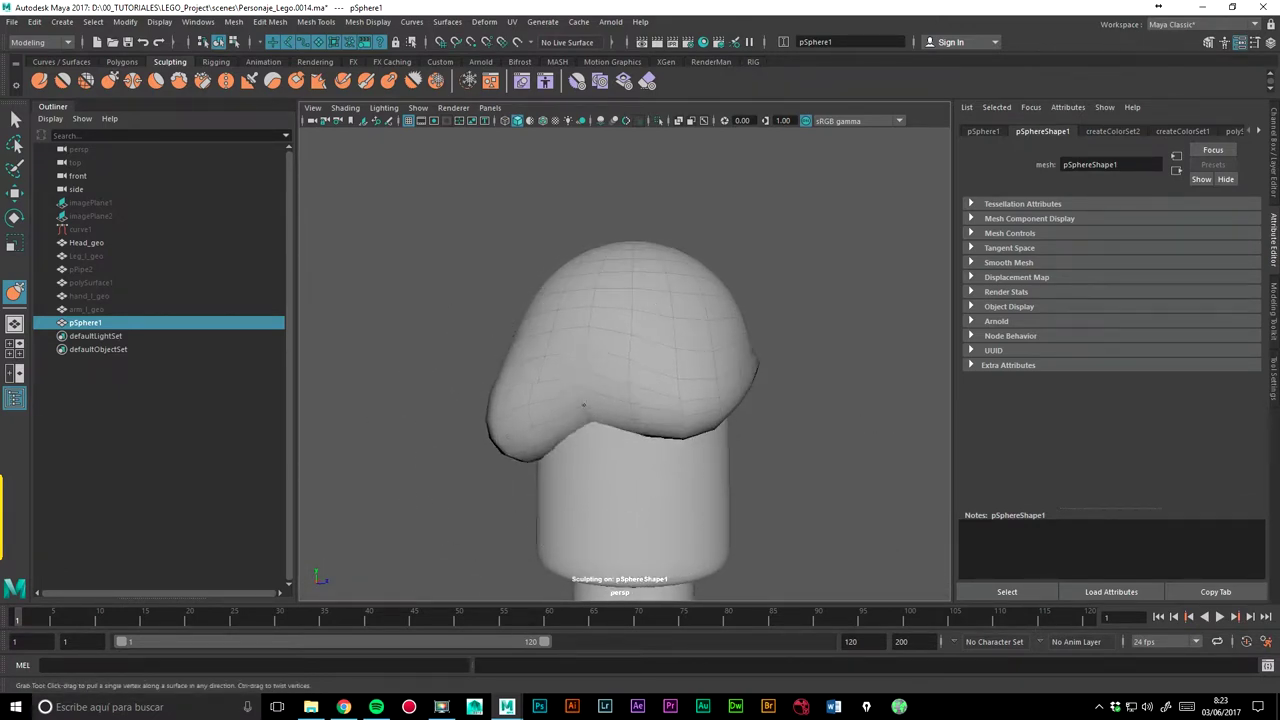
mouse_move(631, 260)
left_mouse_down()
mouse_move(630, 290)
mouse_move(567, 314)
mouse_move(597, 280)
left_mouse_up()
mouse_move(700, 300)
left_mouse_down()
mouse_move(611, 300)
mouse_move(616, 339)
mouse_move(579, 320)
mouse_move(610, 318)
mouse_move(577, 343)
left_mouse_up()
key("ctrl+z")
mouse_move(563, 400)
left_mouse_down()
mouse_move(564, 422)
mouse_move(655, 405)
mouse_move(662, 424)
mouse_move(688, 418)
mouse_move(690, 446)
left_mouse_up()
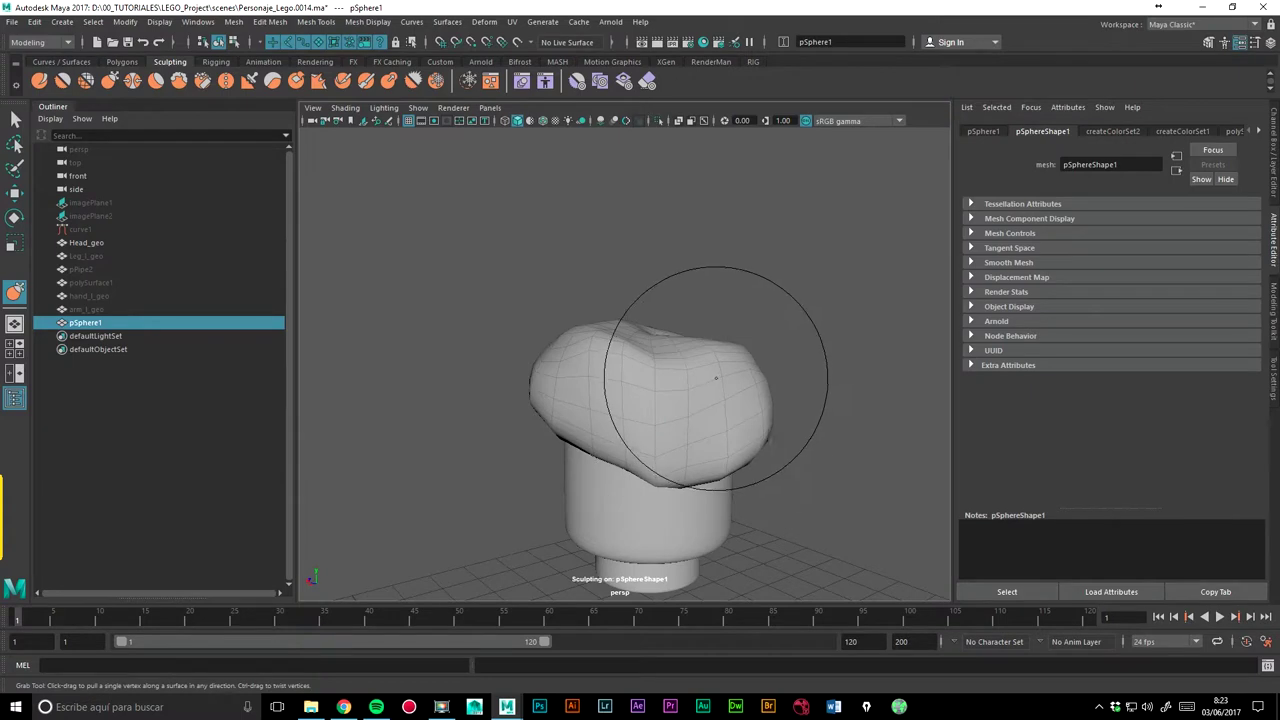
left_click_drag(716, 379, 706, 374)
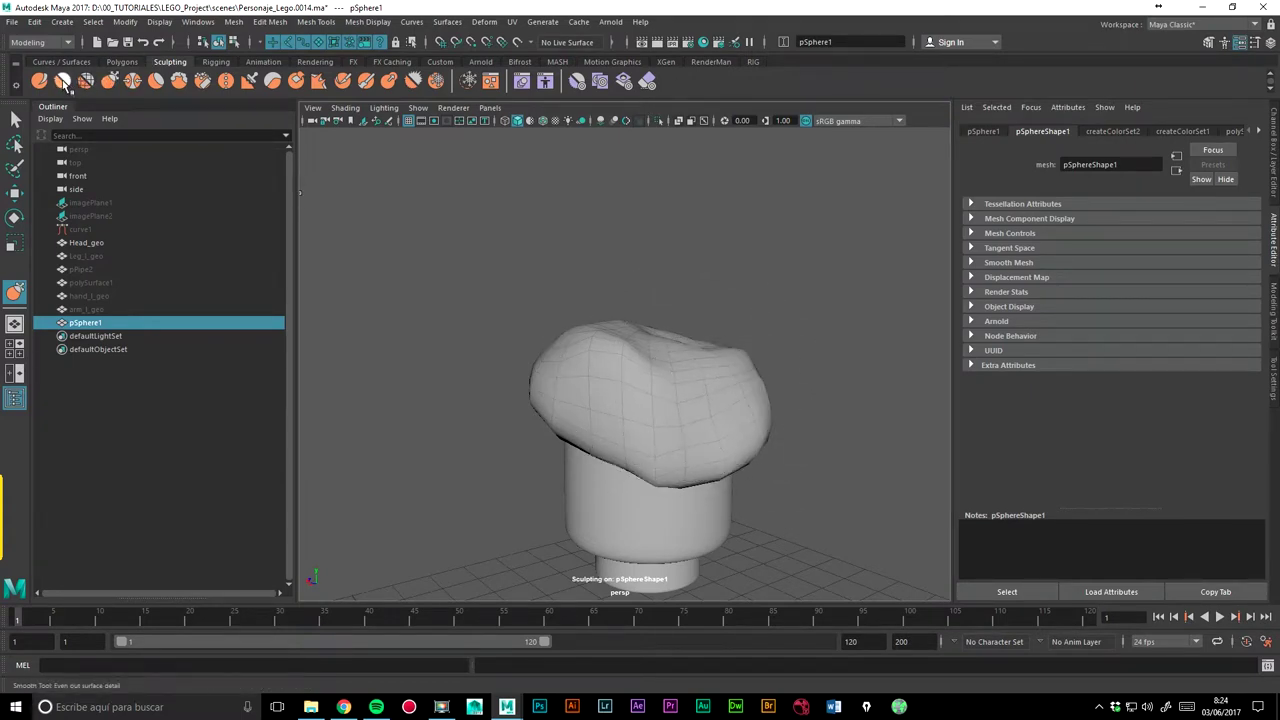
Step: Smooth out the dent on the cap's top with the smoothing brush
left_click(63, 82)
mouse_move(629, 371)
left_mouse_down()
mouse_move(665, 360)
mouse_move(653, 363)
left_mouse_up()
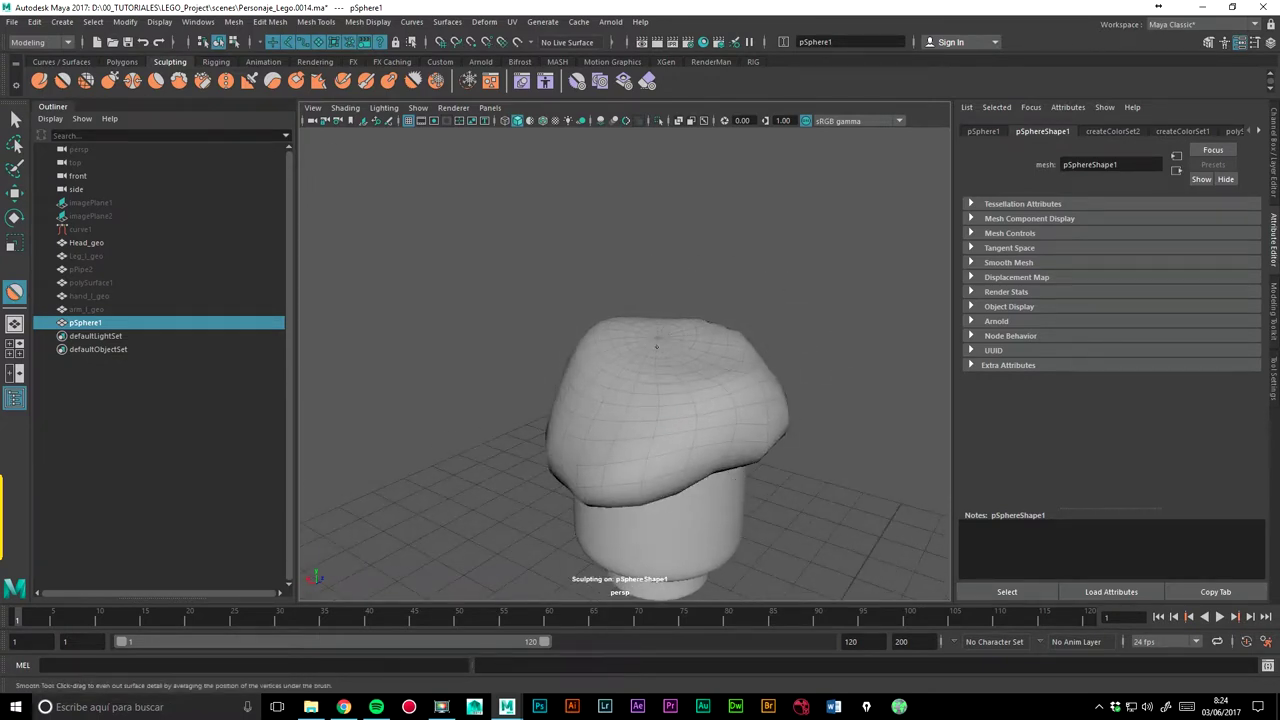
mouse_move(669, 331)
left_mouse_down("alt")
mouse_move(621, 387)
mouse_move(690, 380)
mouse_move(673, 384)
left_mouse_up("alt")
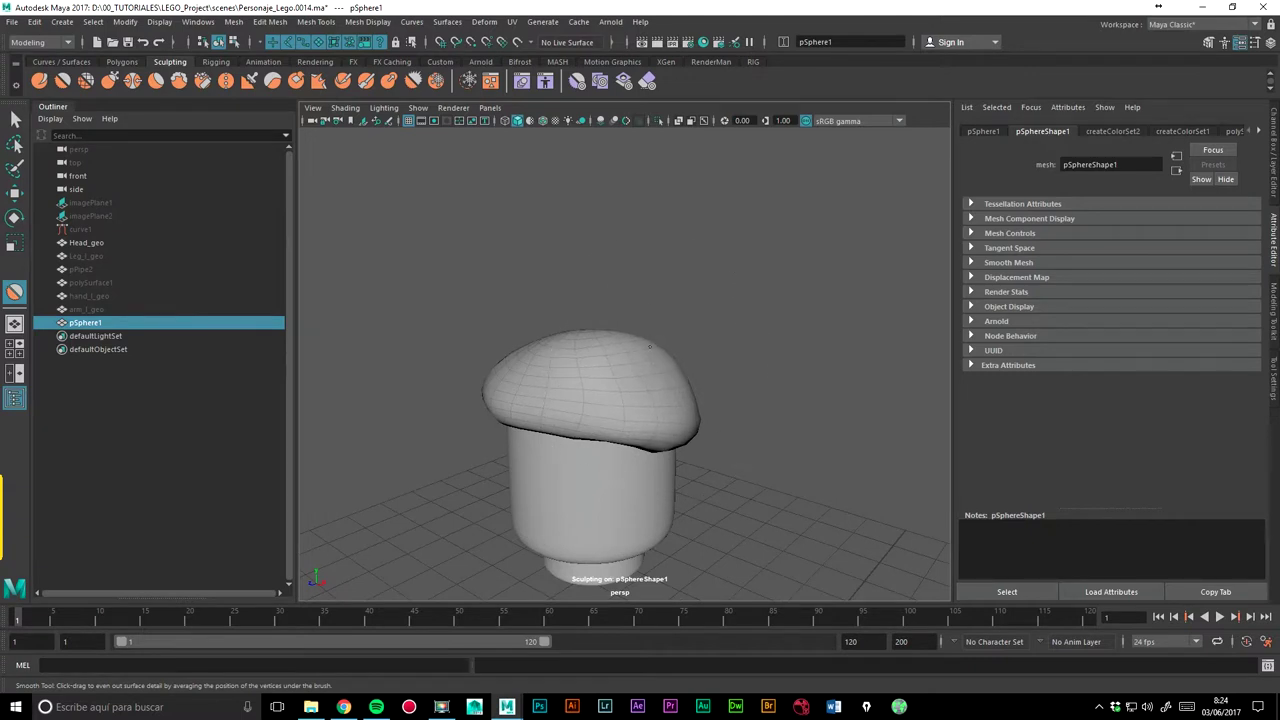
left_click_drag(757, 366, 651, 400, "alt")
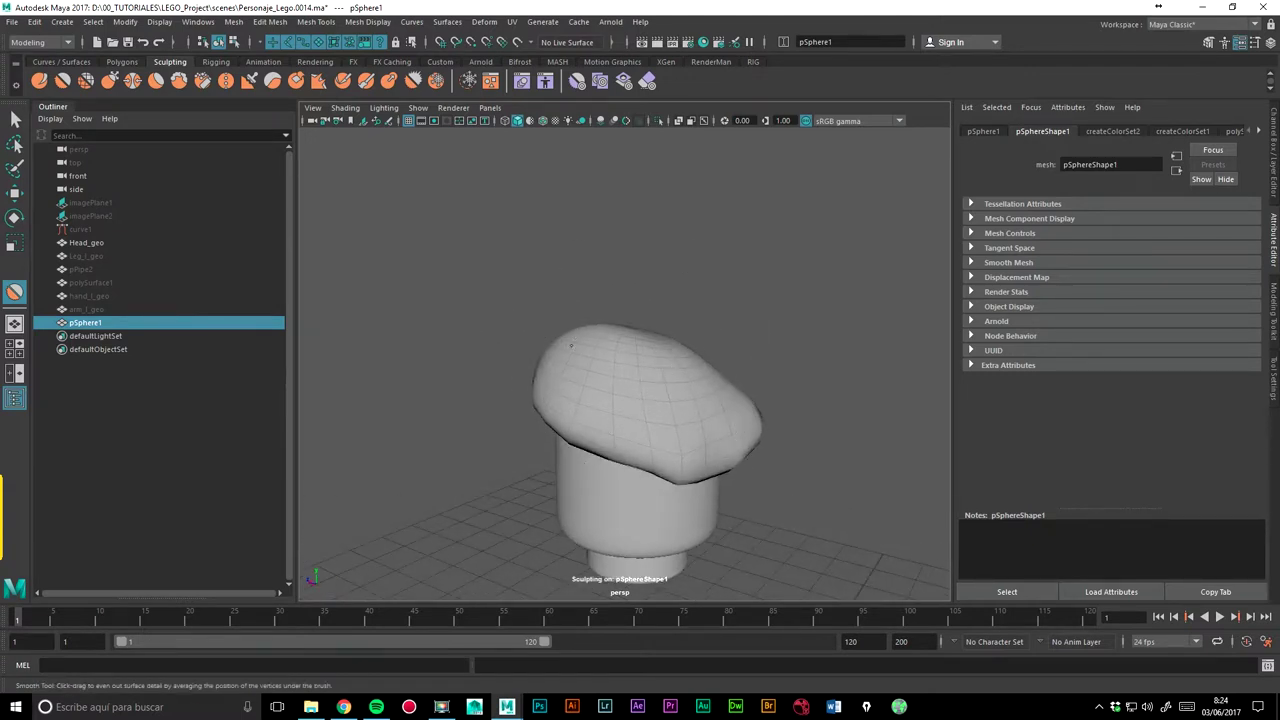
mouse_move(571, 414)
left_mouse_down("alt")
mouse_move(534, 329)
mouse_move(696, 342)
left_mouse_up("alt")
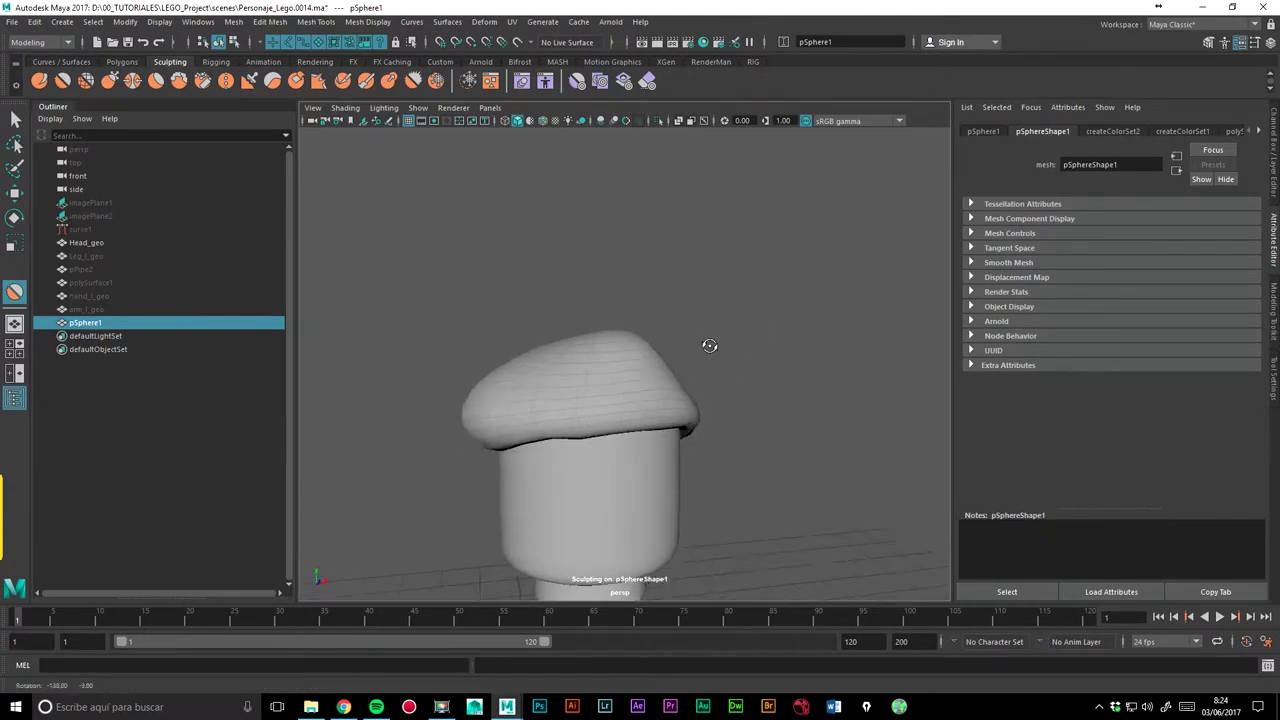
mouse_move(760, 271)
right_mouse_down("alt")
mouse_move(536, 246)
mouse_move(791, 346)
right_mouse_up("alt")
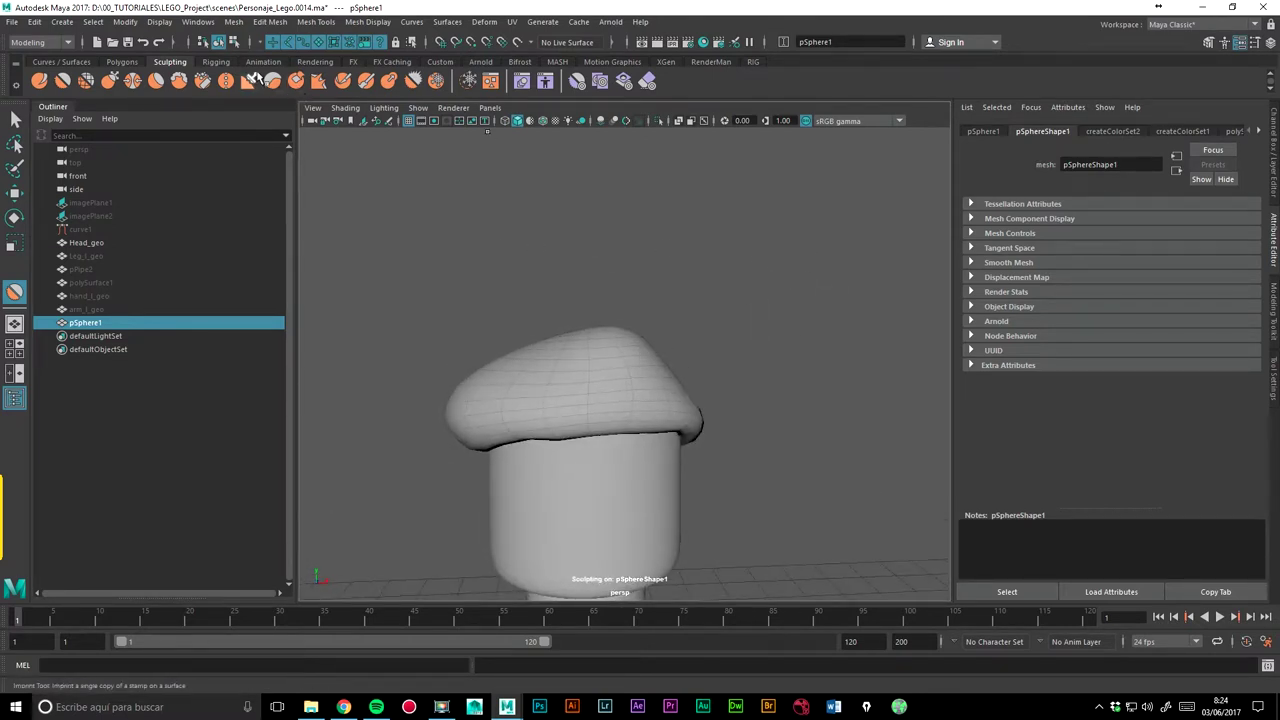
Step: Try a Sculpt-brush lift on the cap's left side, undo it, and show Grab Tool settings
left_click(39, 80)
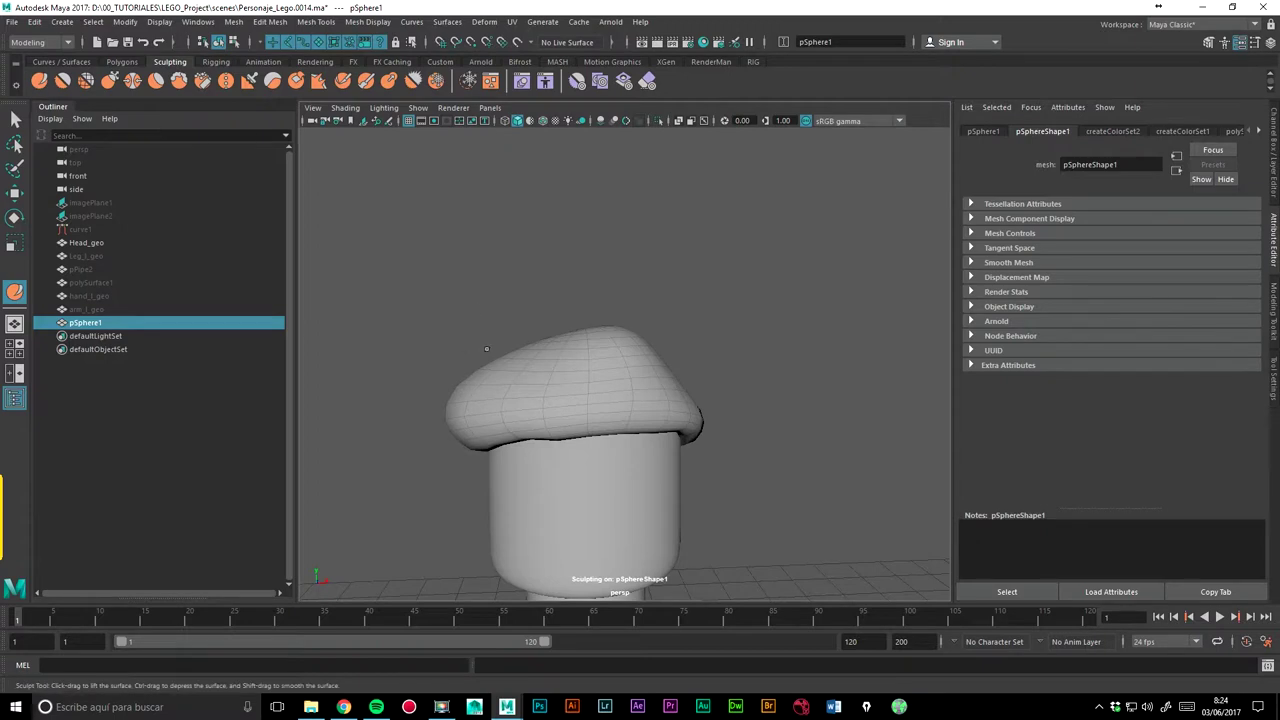
left_click_drag(506, 343, 497, 308)
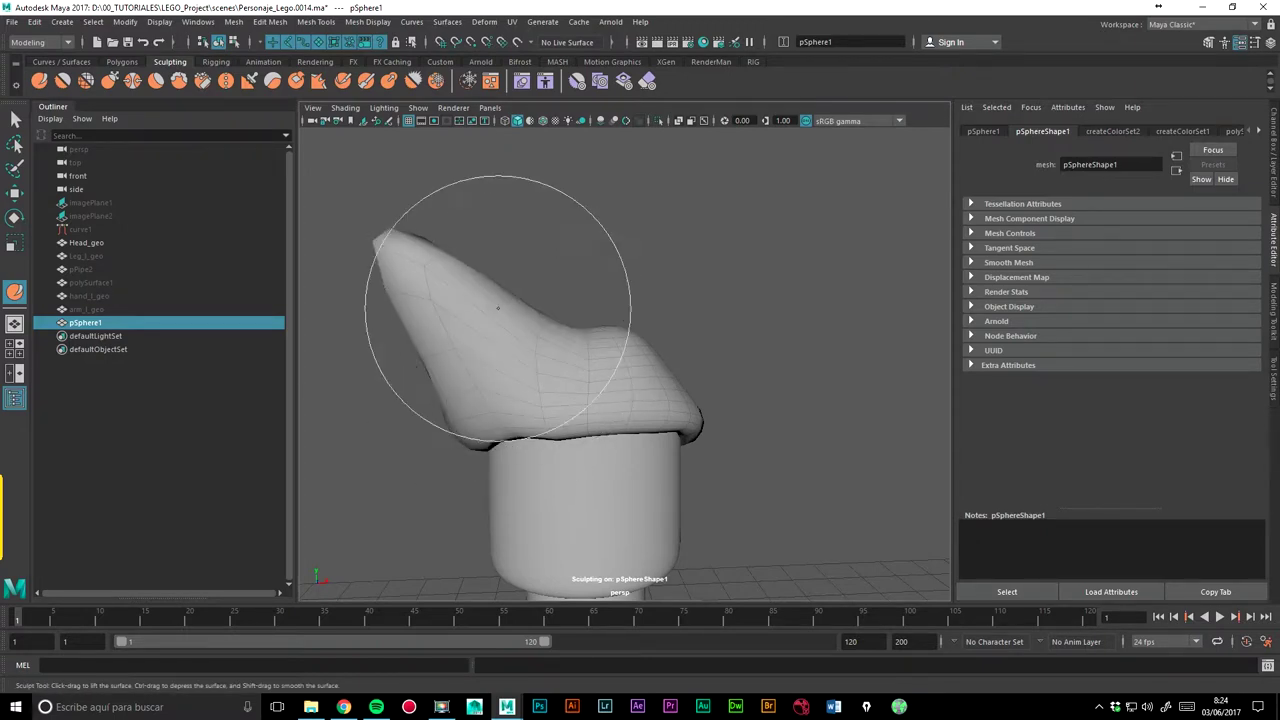
key("ctrl+z")
double_click(110, 82)
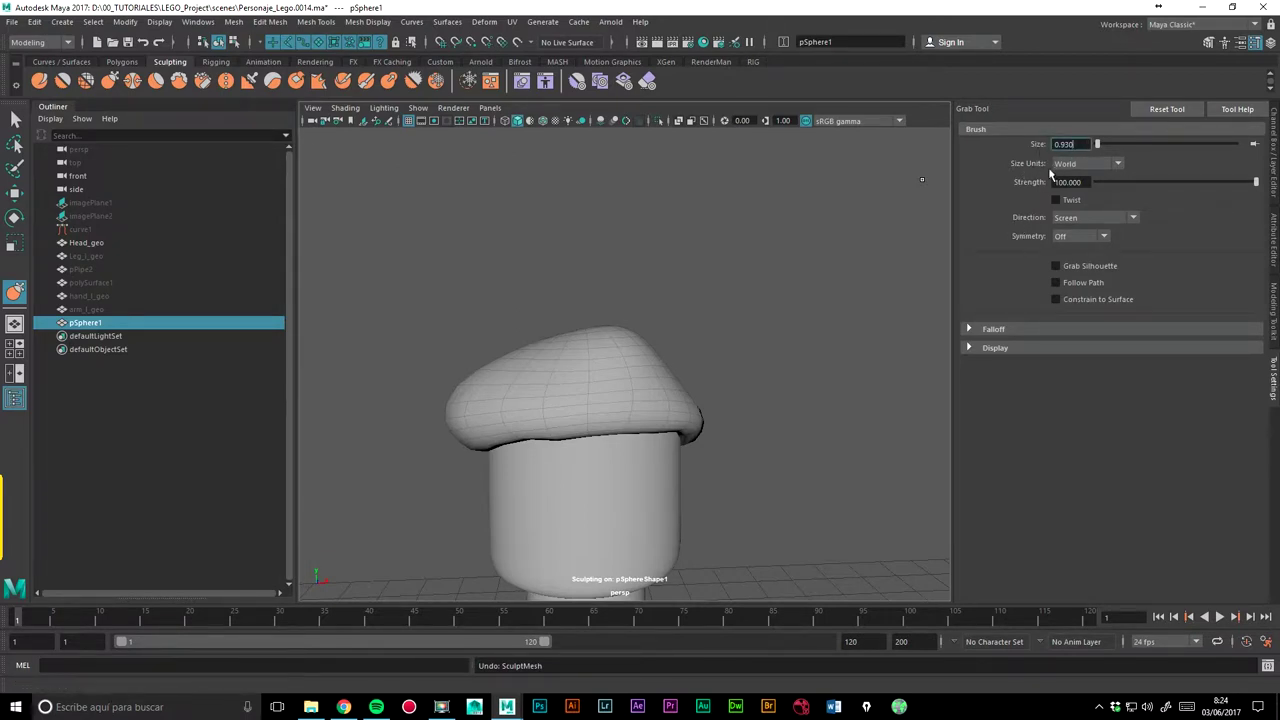
Step: Set the Grab brush strength to 50, testing and undoing strokes on the cap
left_click(1082, 183)
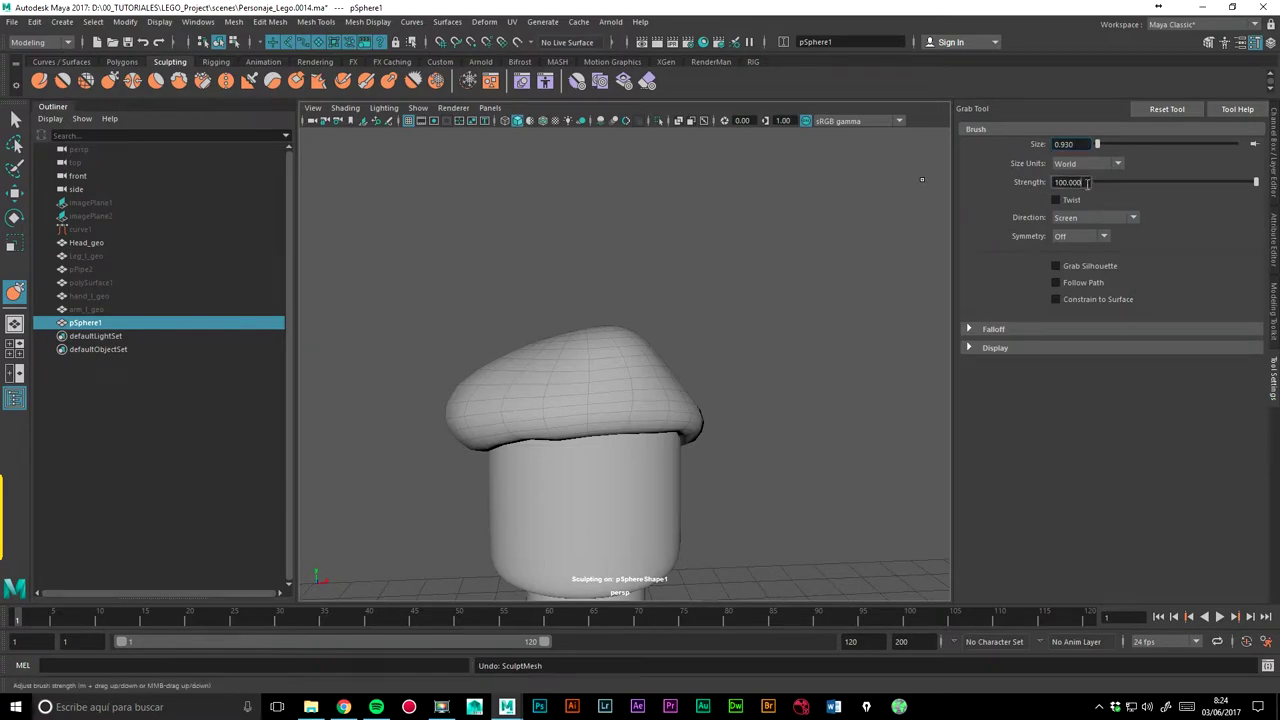
left_click_drag(598, 350, 604, 262)
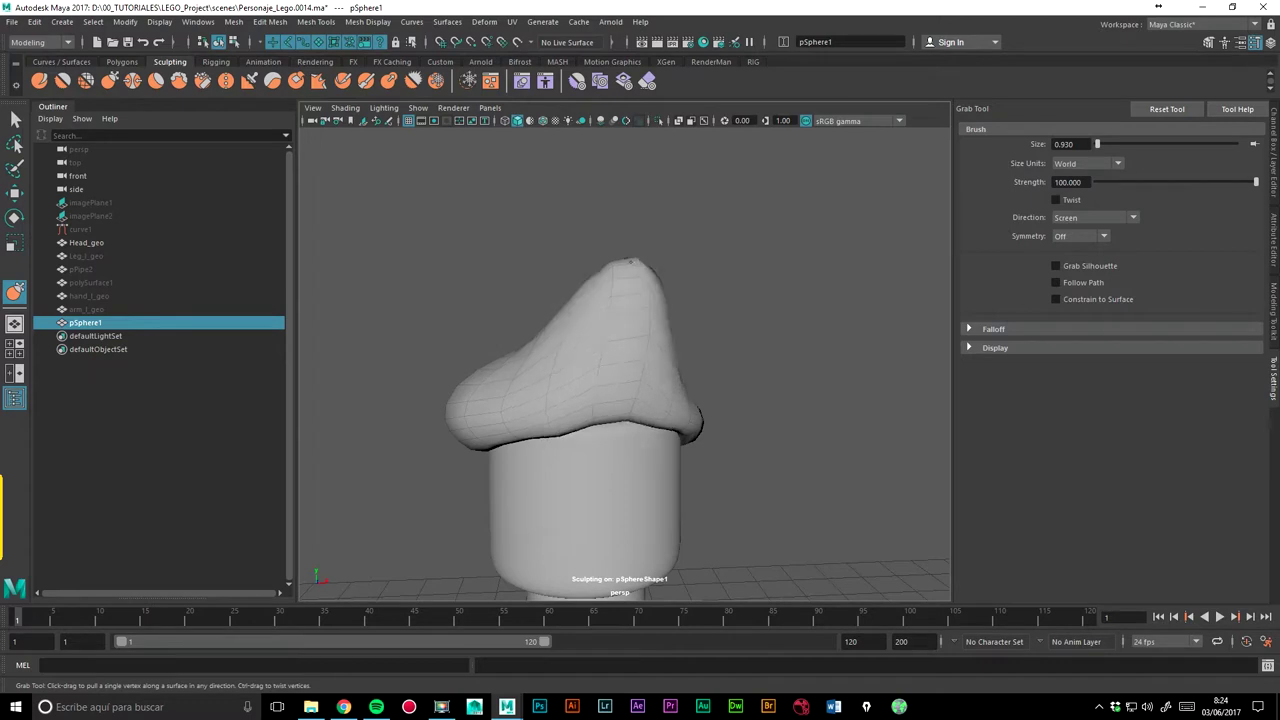
key("ctrl+z")
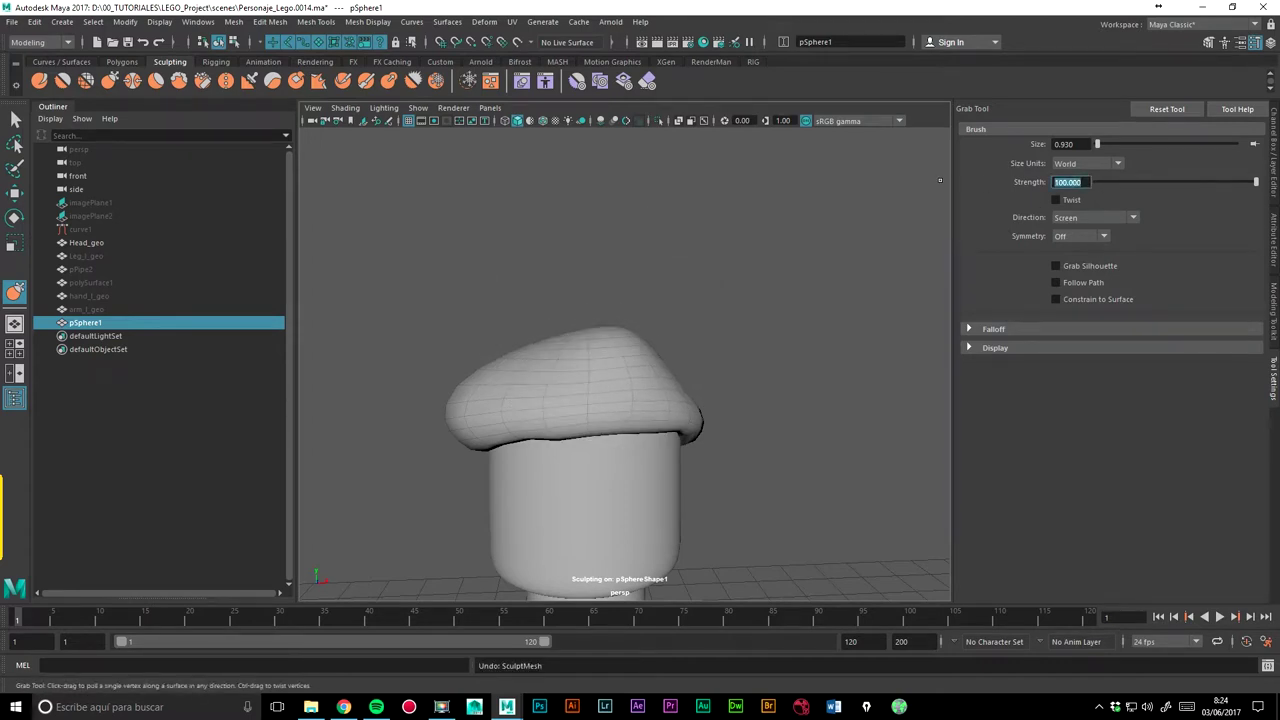
type("10.000")
left_click_drag(646, 327, 618, 312)
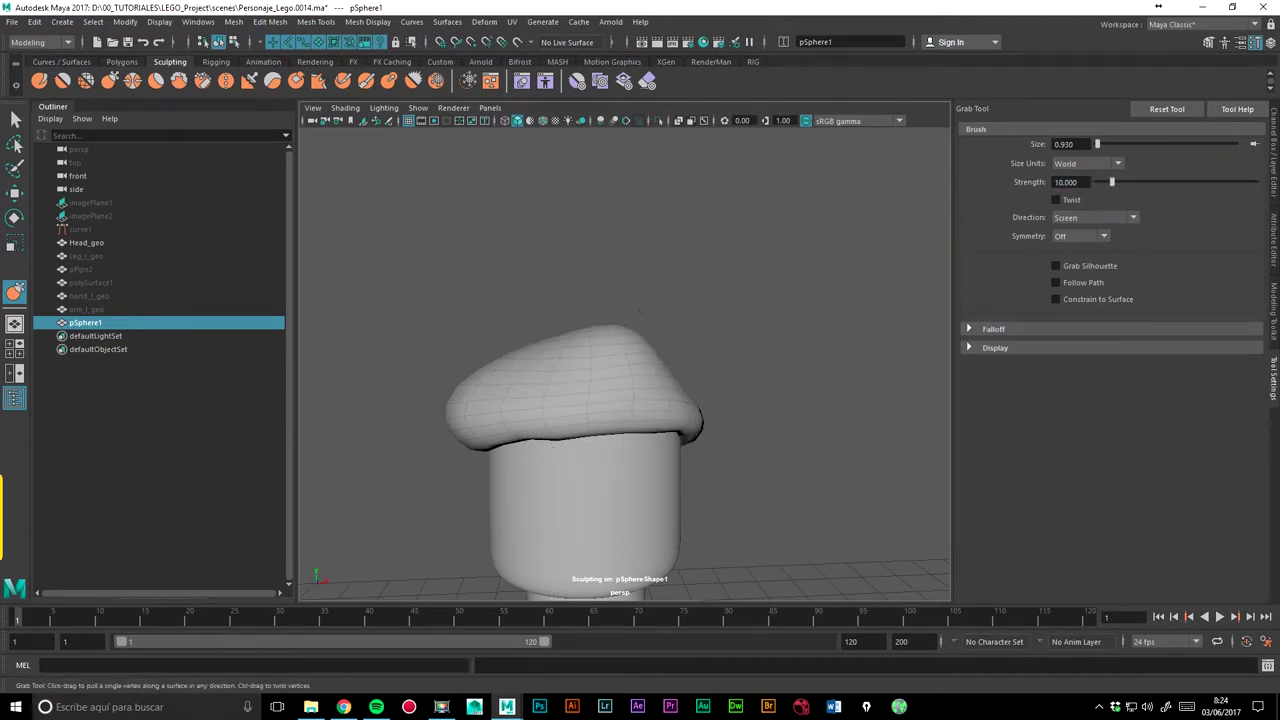
key("ctrl+z")
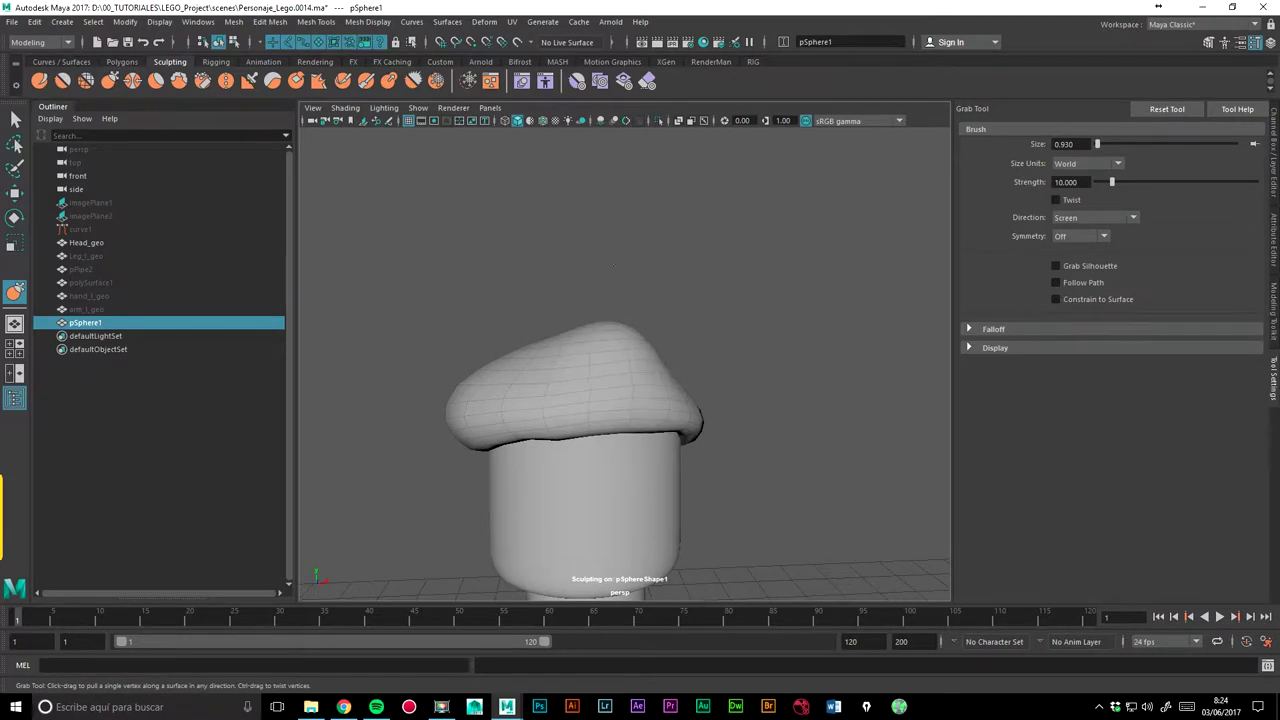
double_click(1087, 181)
type("50.000")
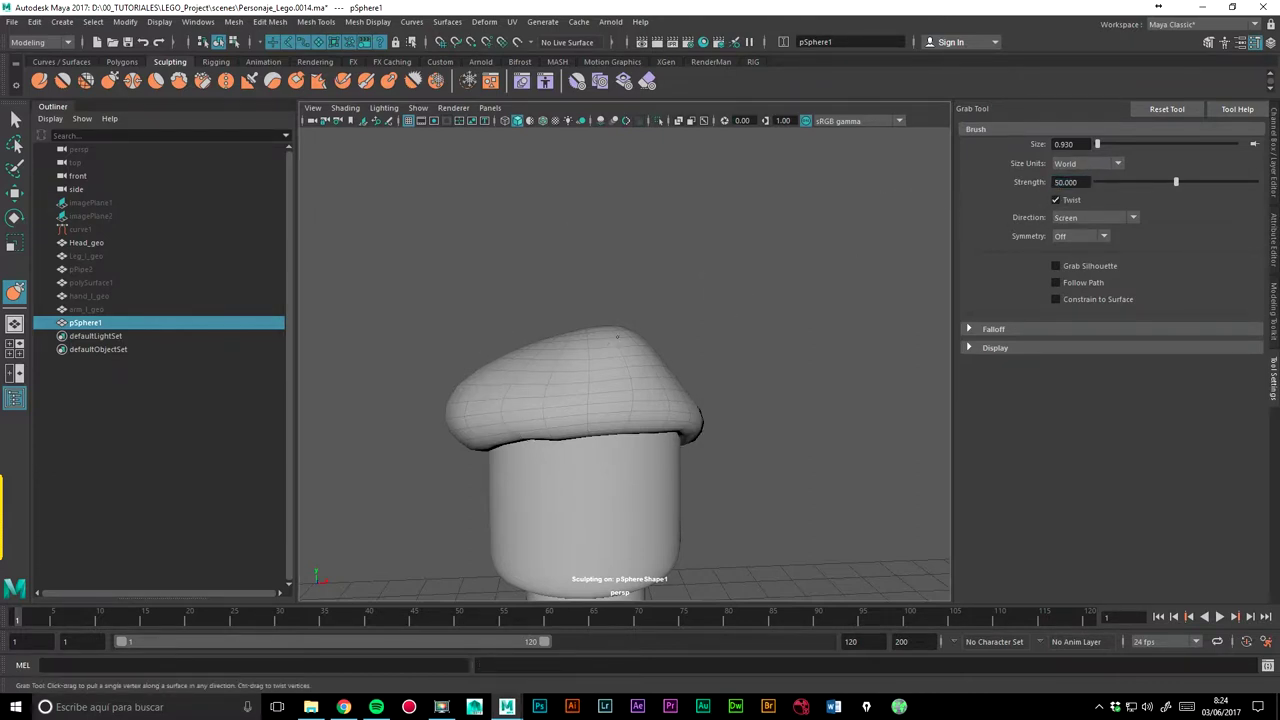
left_click_drag(557, 363, 415, 368)
left_click_drag(320, 360, 650, 365, "alt")
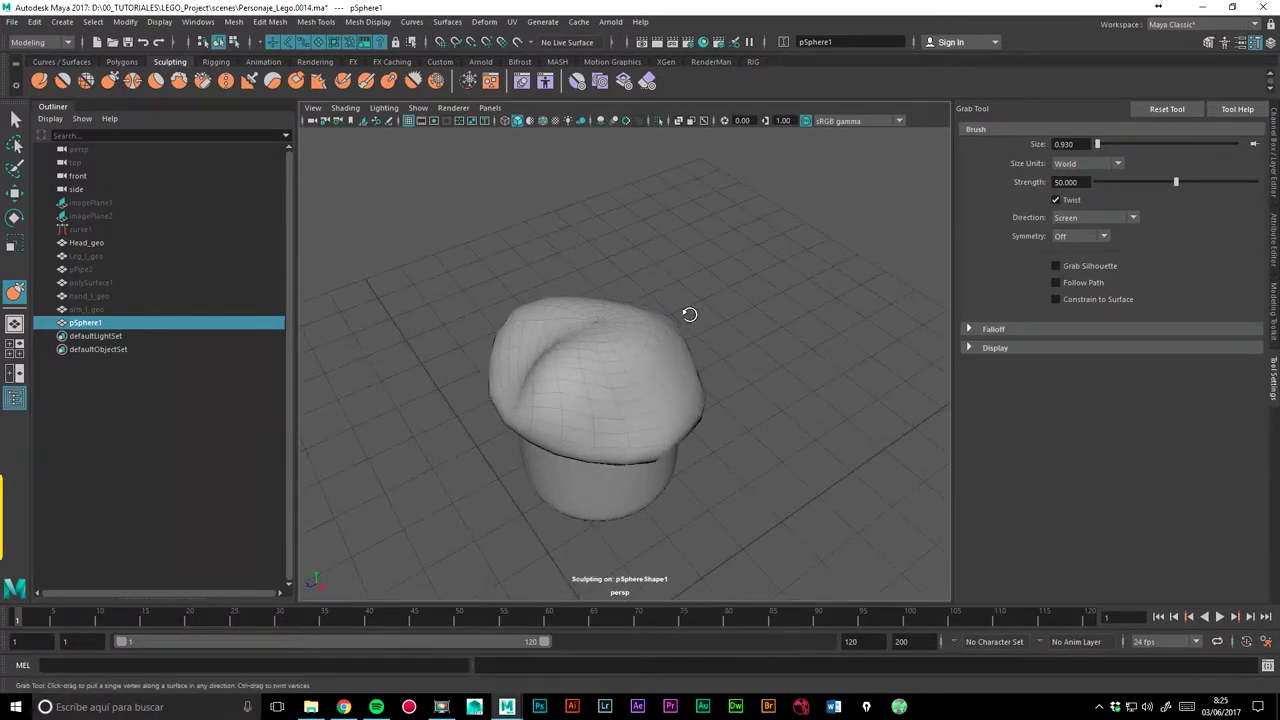
left_click_drag(689, 314, 821, 334, "alt")
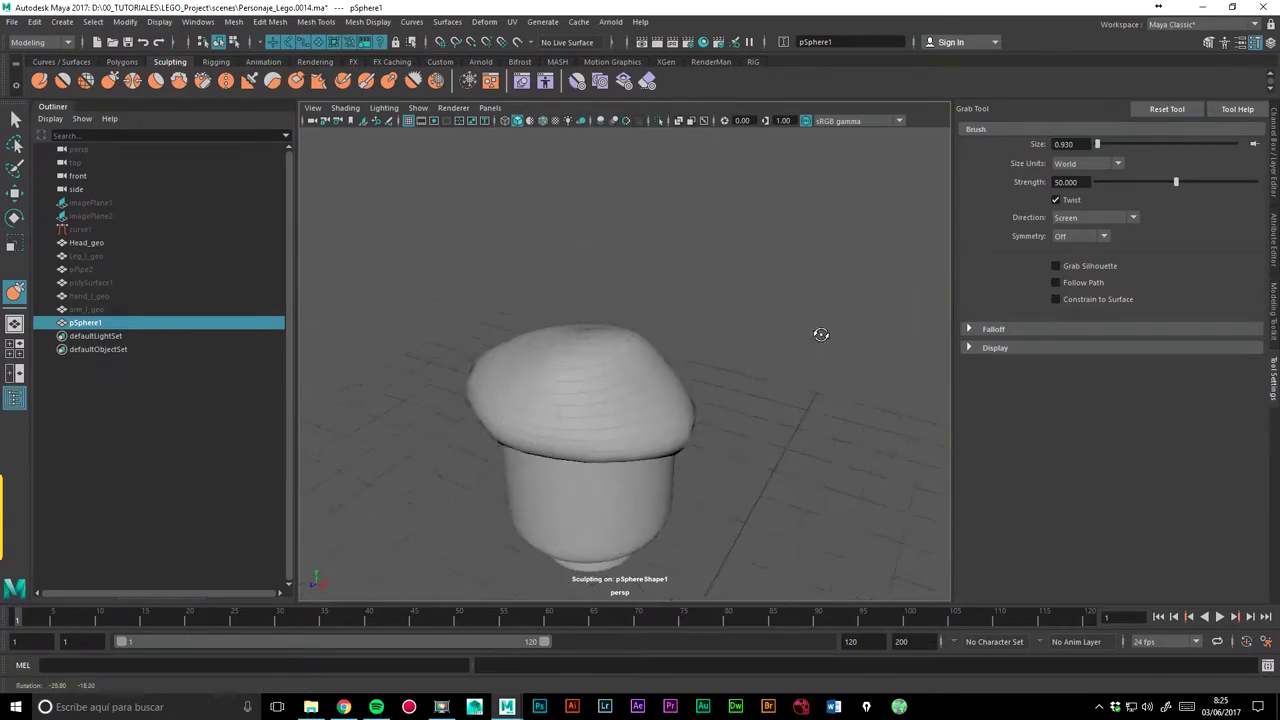
Step: Turn off Twist and try the XY grab direction, undoing the test stroke
left_click(1068, 198)
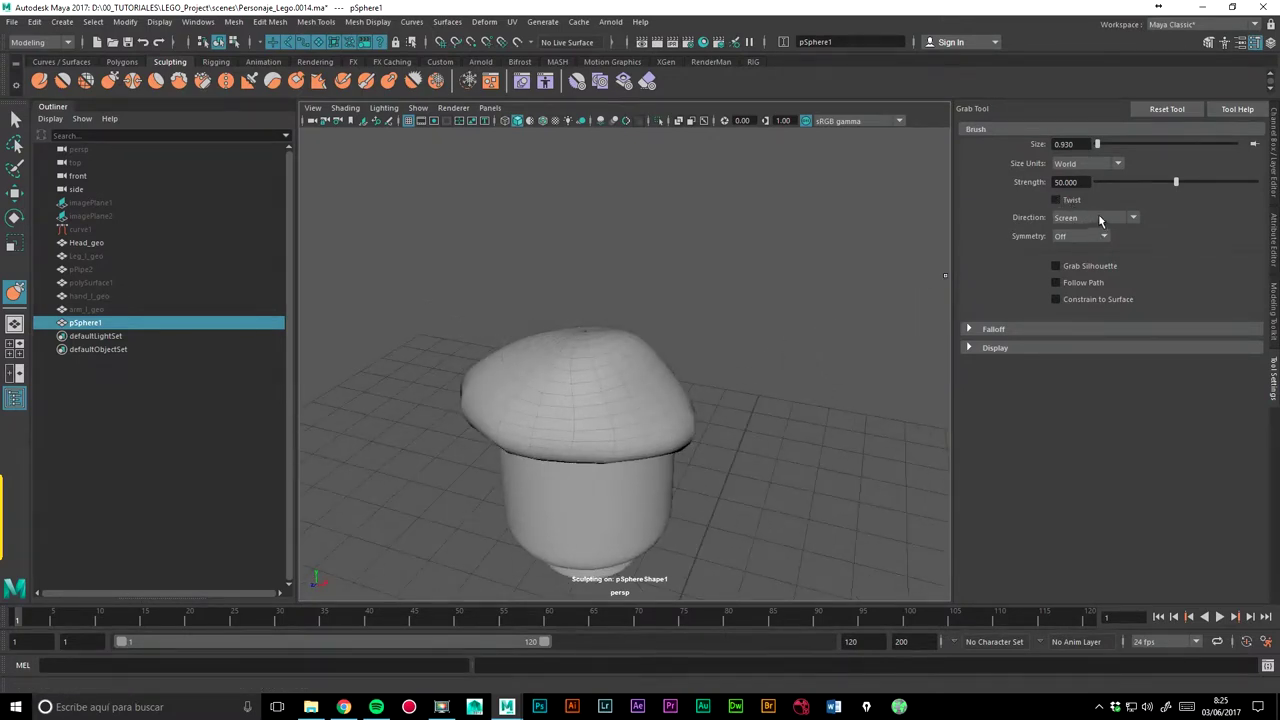
left_click(1113, 219)
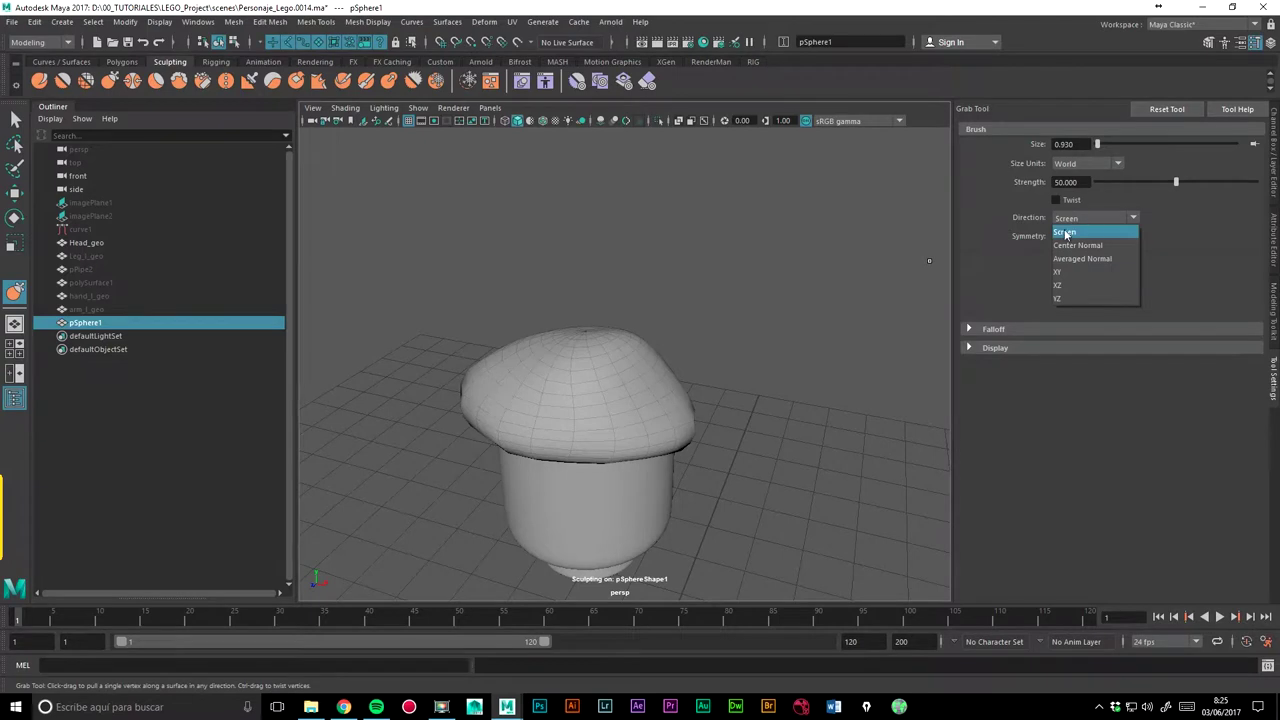
left_click(1066, 233)
left_click_drag(760, 300, 851, 283, "alt")
left_click(1090, 217)
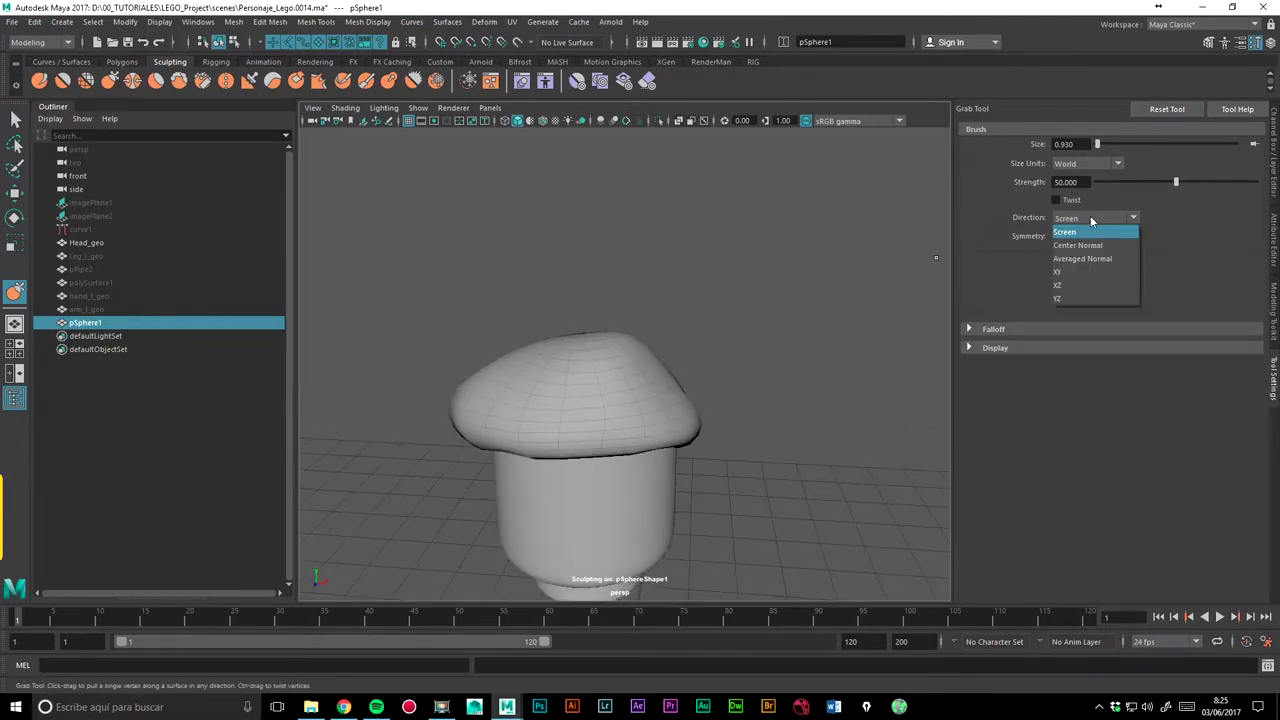
left_click(1068, 274)
left_click_drag(611, 361, 612, 325)
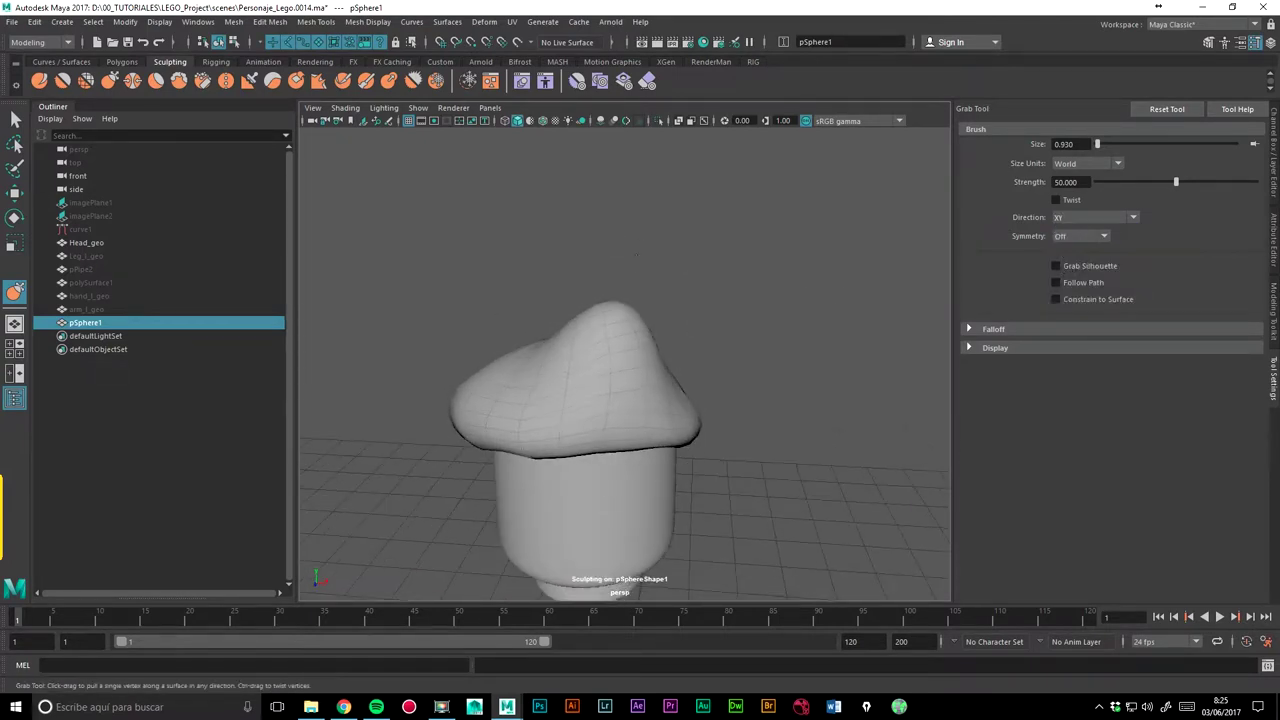
key("ctrl+z")
Step: Set the grab direction to Center Normal and test it with undone strokes
left_click(1085, 217)
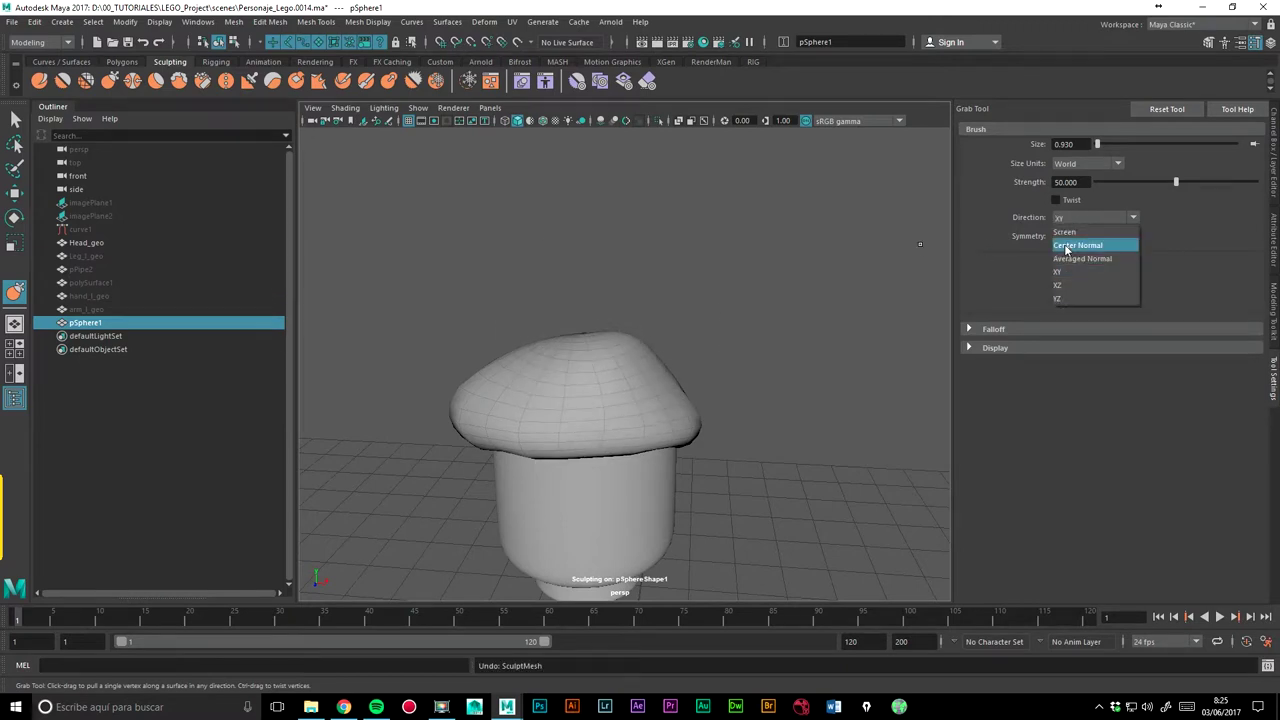
left_click(1088, 246)
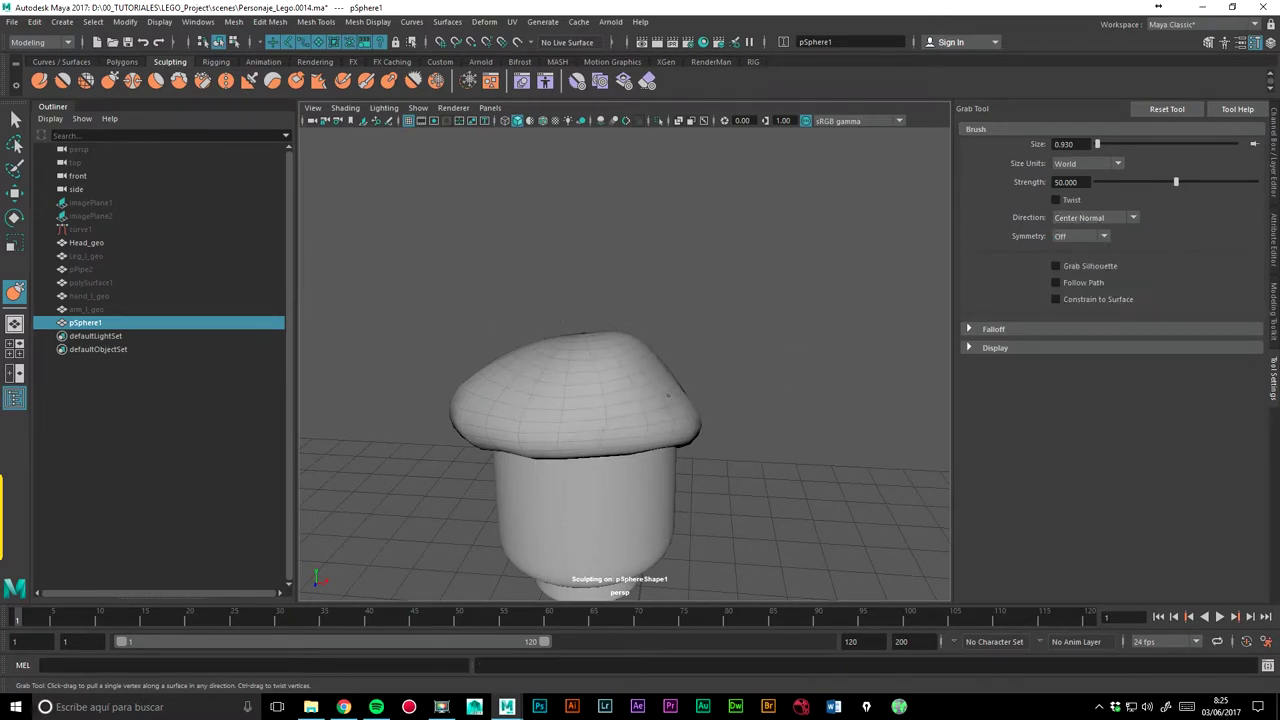
left_click_drag(659, 363, 672, 350)
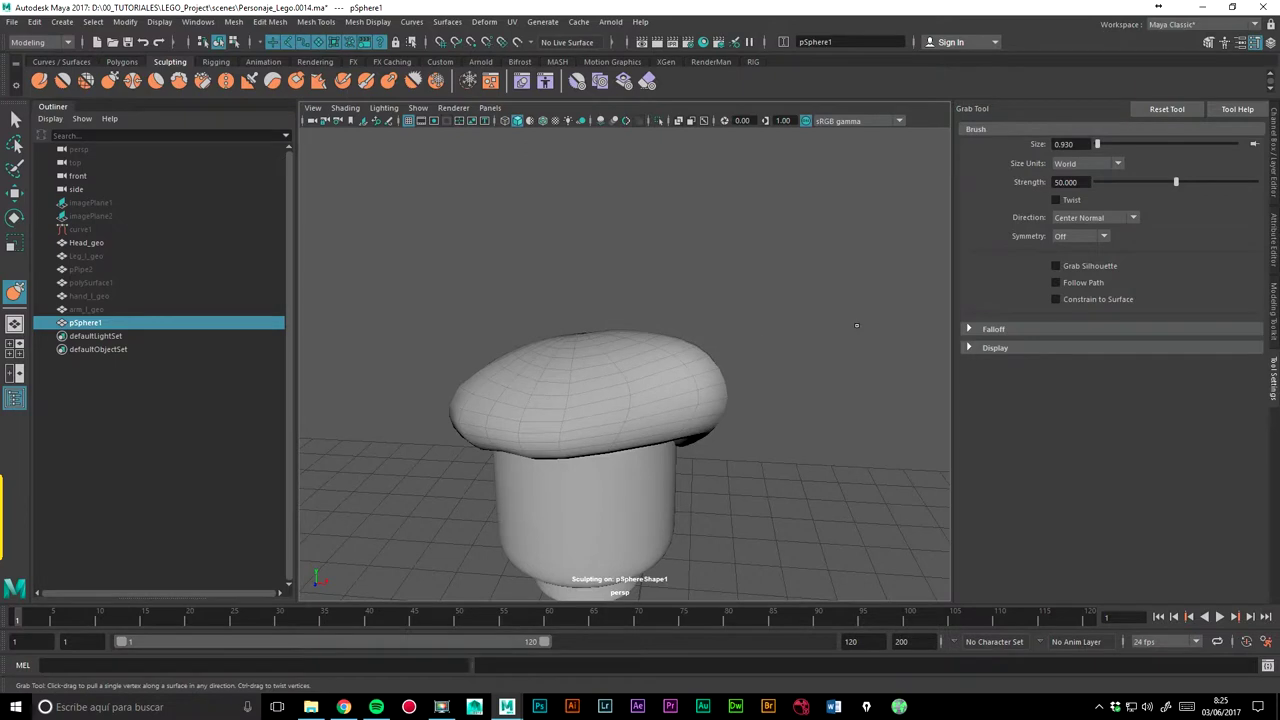
key("ctrl+z")
mouse_move(509, 343)
left_mouse_down("alt")
mouse_move(513, 367)
mouse_move(552, 329)
mouse_move(557, 400)
left_mouse_up("alt")
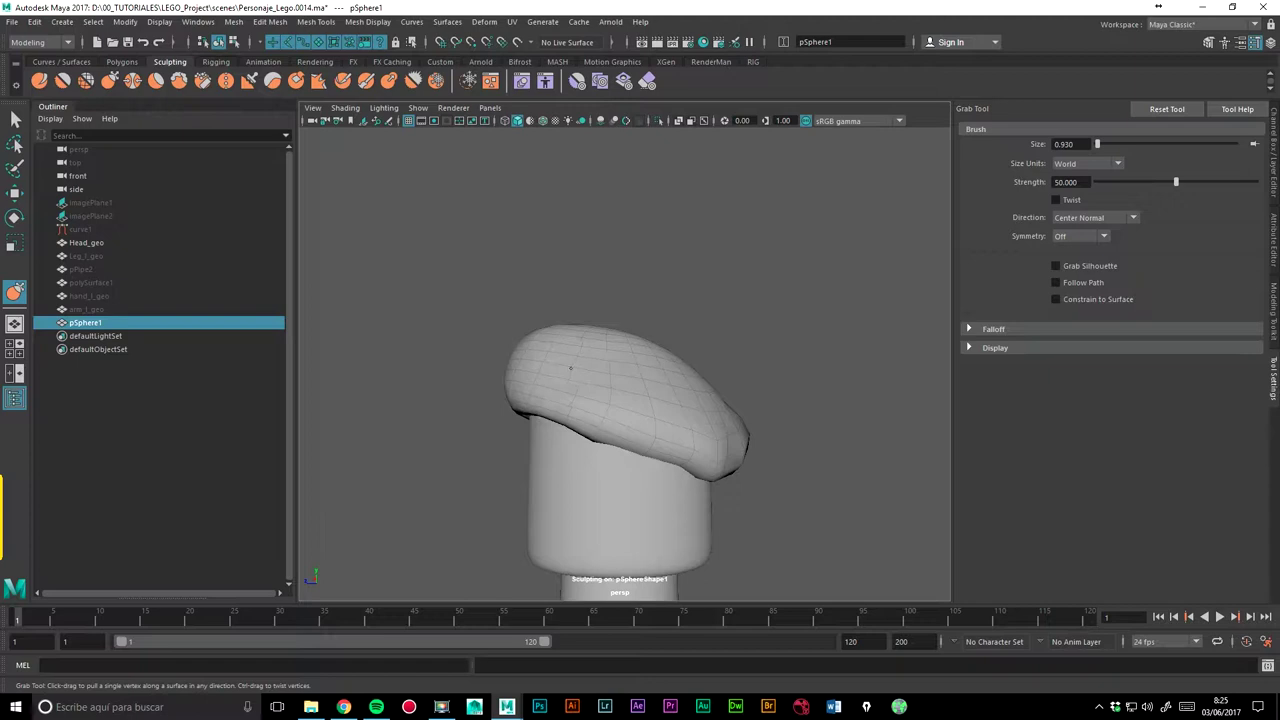
left_click_drag(543, 343, 614, 300)
key("ctrl+z")
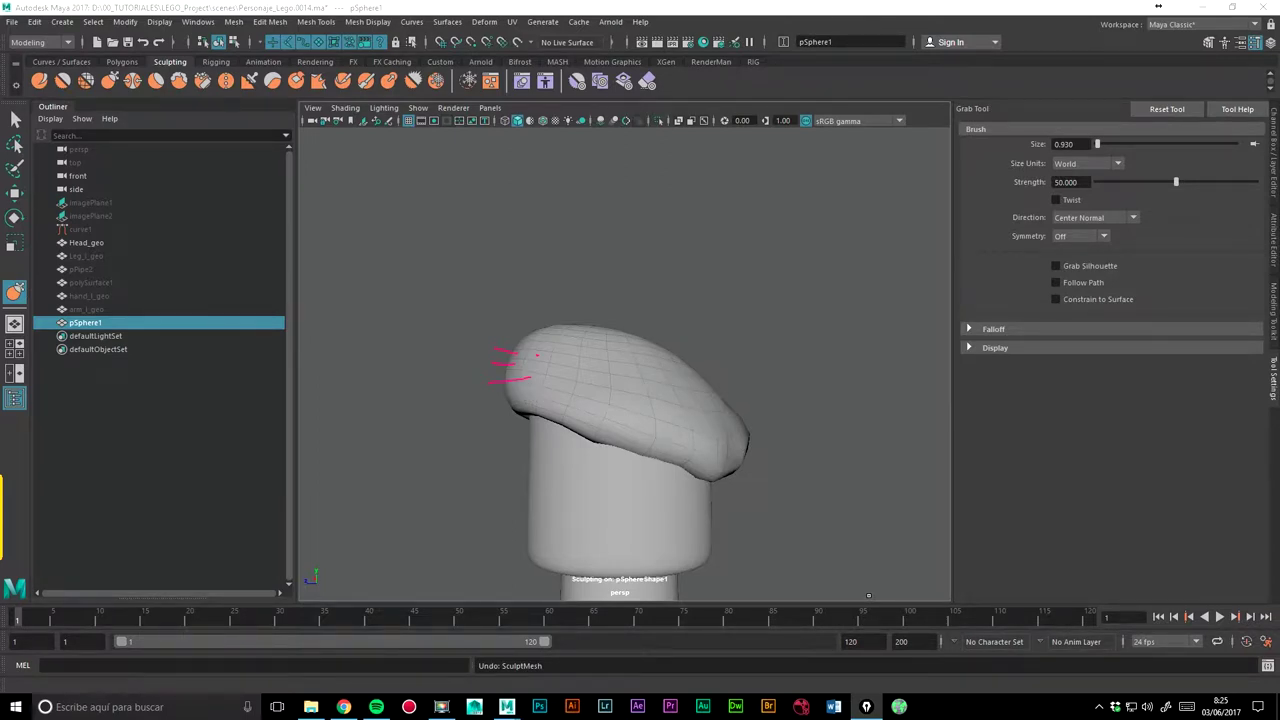
mouse_move(620, 368)
left_mouse_down("alt")
mouse_move(561, 359)
mouse_move(440, 209)
left_mouse_up("alt")
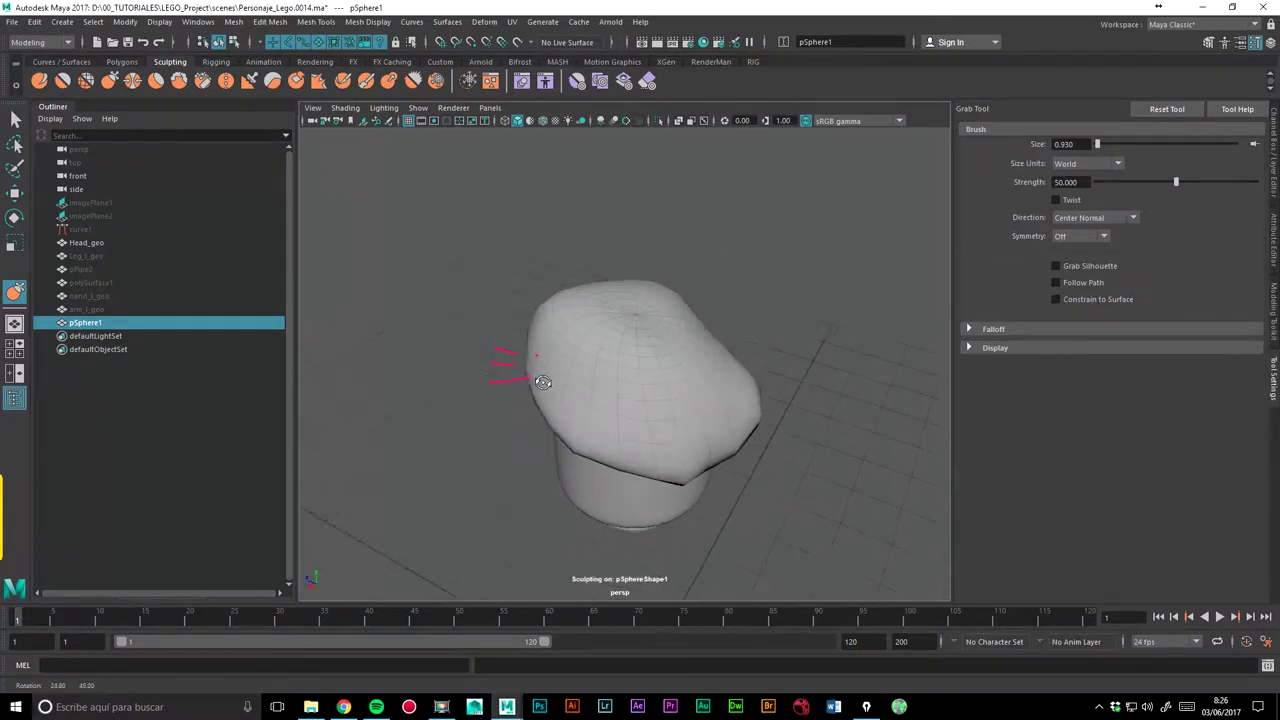
Step: Show face normals on the hair mesh and orbit in to inspect them
key("q")
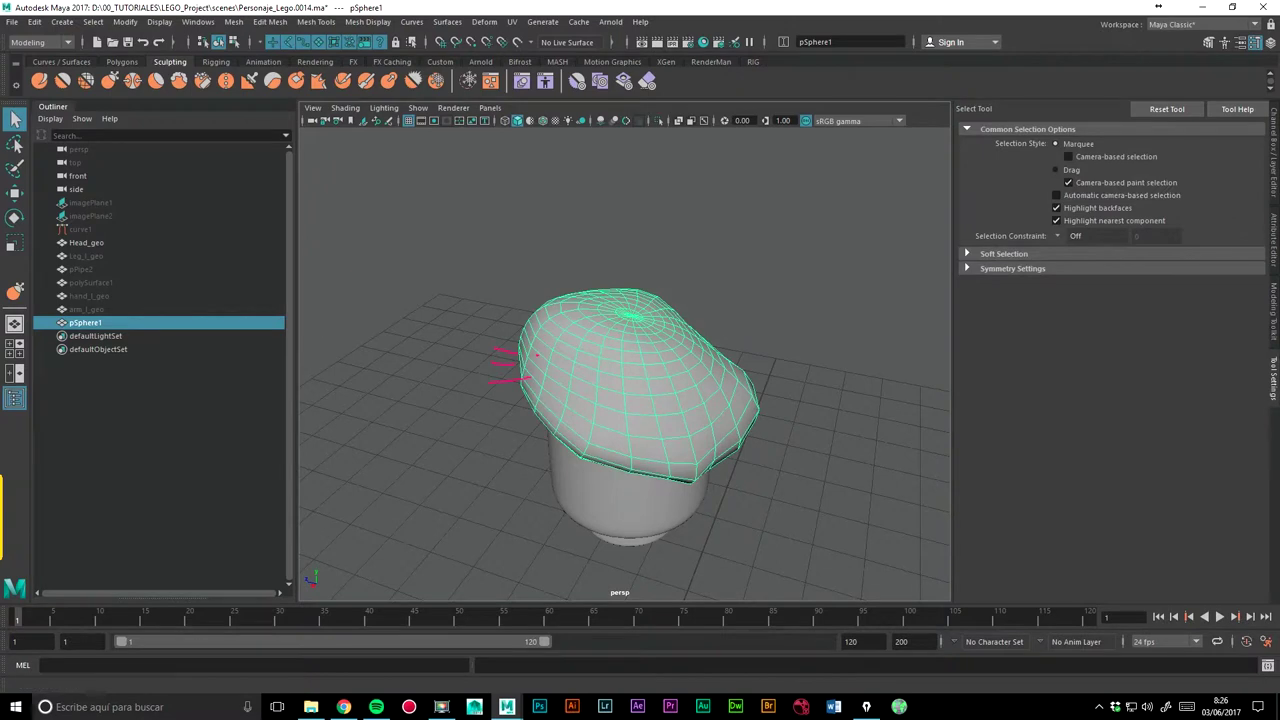
key("alt+Tab")
left_click_drag(661, 333, 680, 346, "alt")
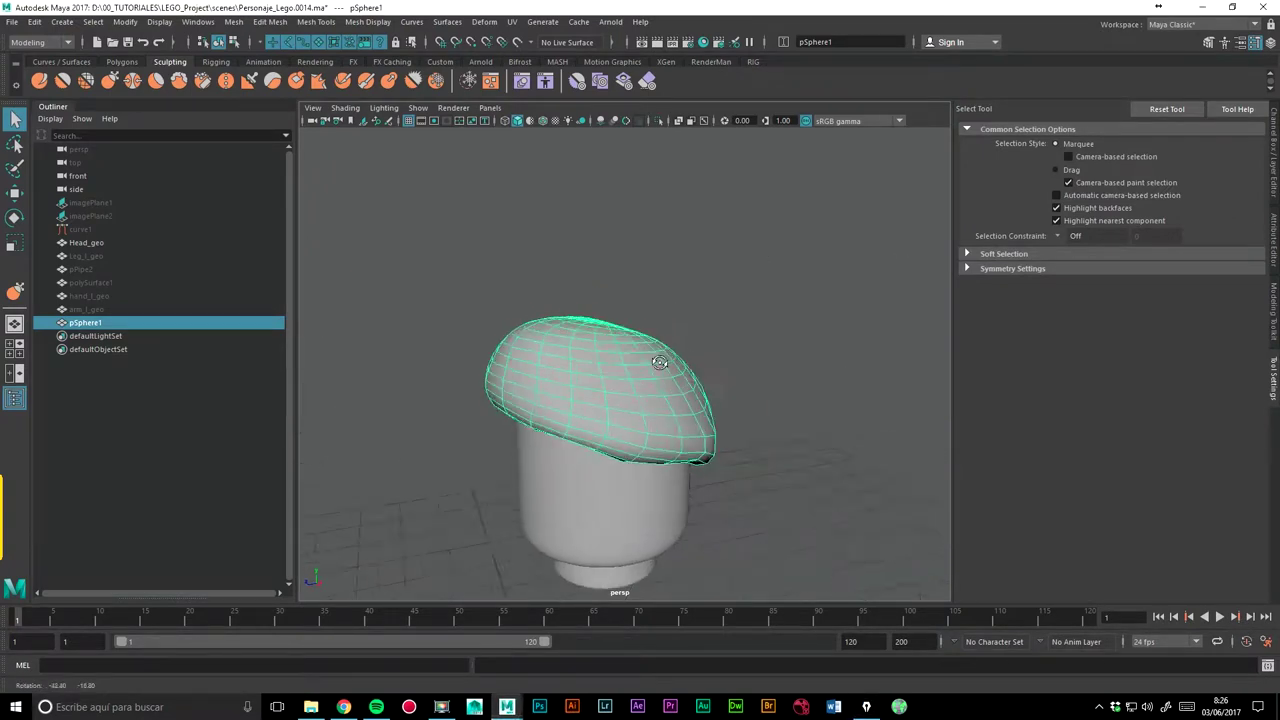
mouse_move(680, 346)
right_mouse_down("alt")
mouse_move(742, 281)
mouse_move(737, 268)
right_mouse_up("alt")
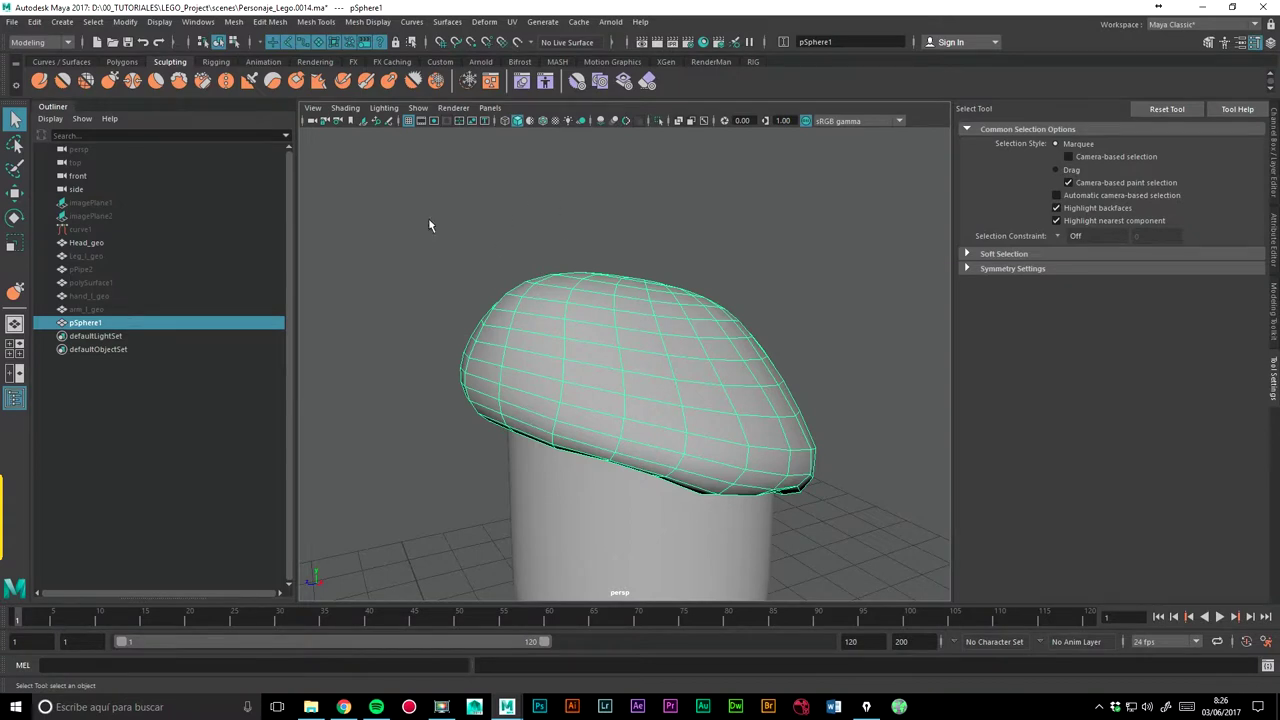
left_click(202, 23)
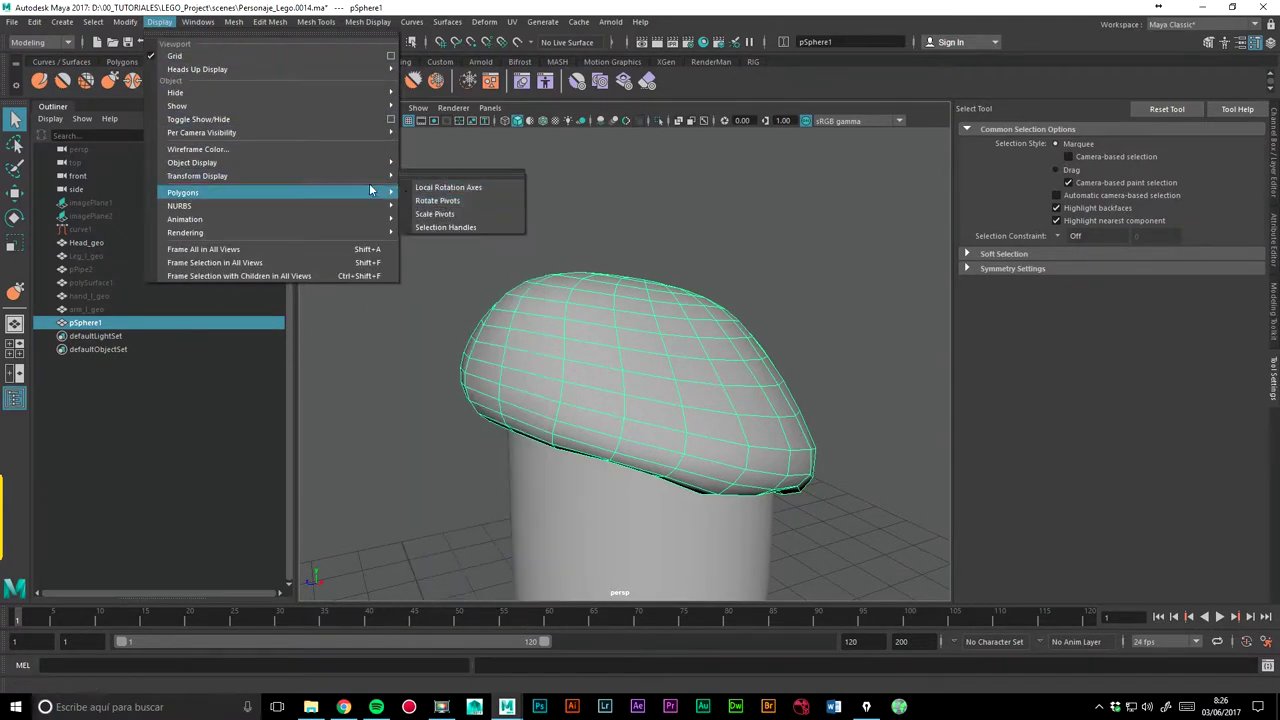
mouse_move(183, 192)
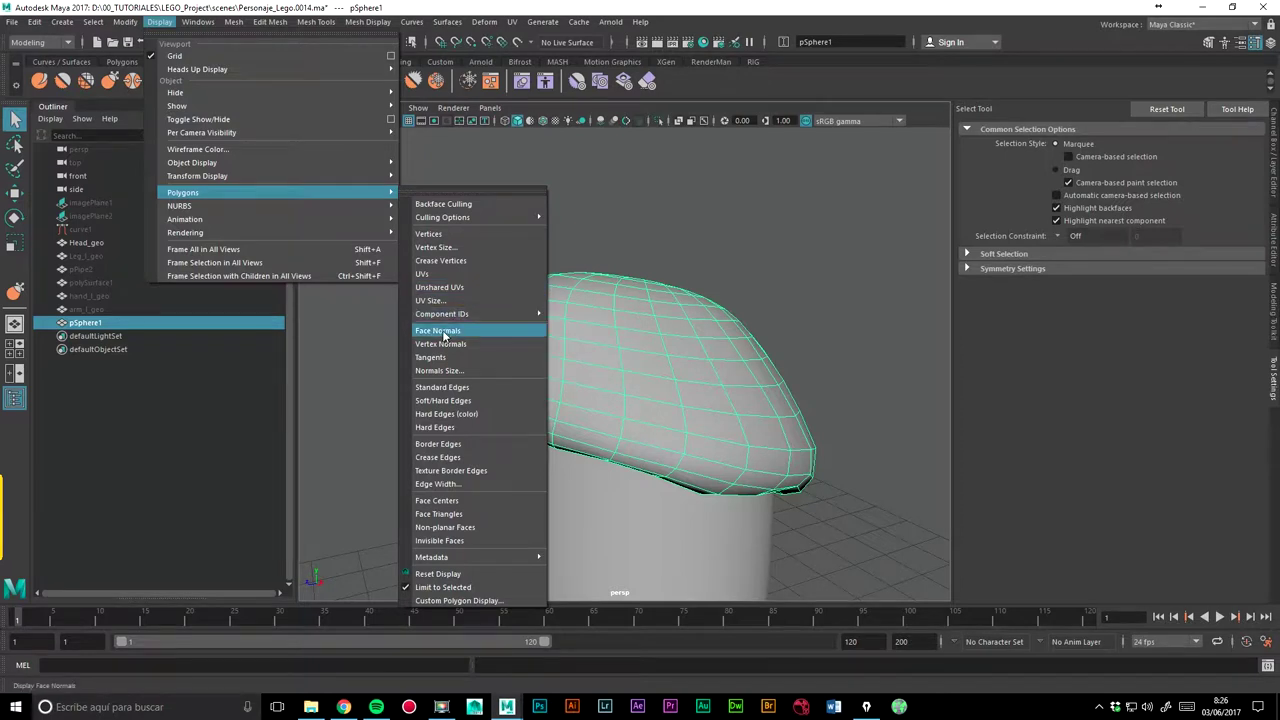
left_click(446, 334)
mouse_move(543, 353)
left_mouse_down("alt")
mouse_move(451, 374)
mouse_move(503, 294)
mouse_move(505, 333)
left_mouse_up("alt")
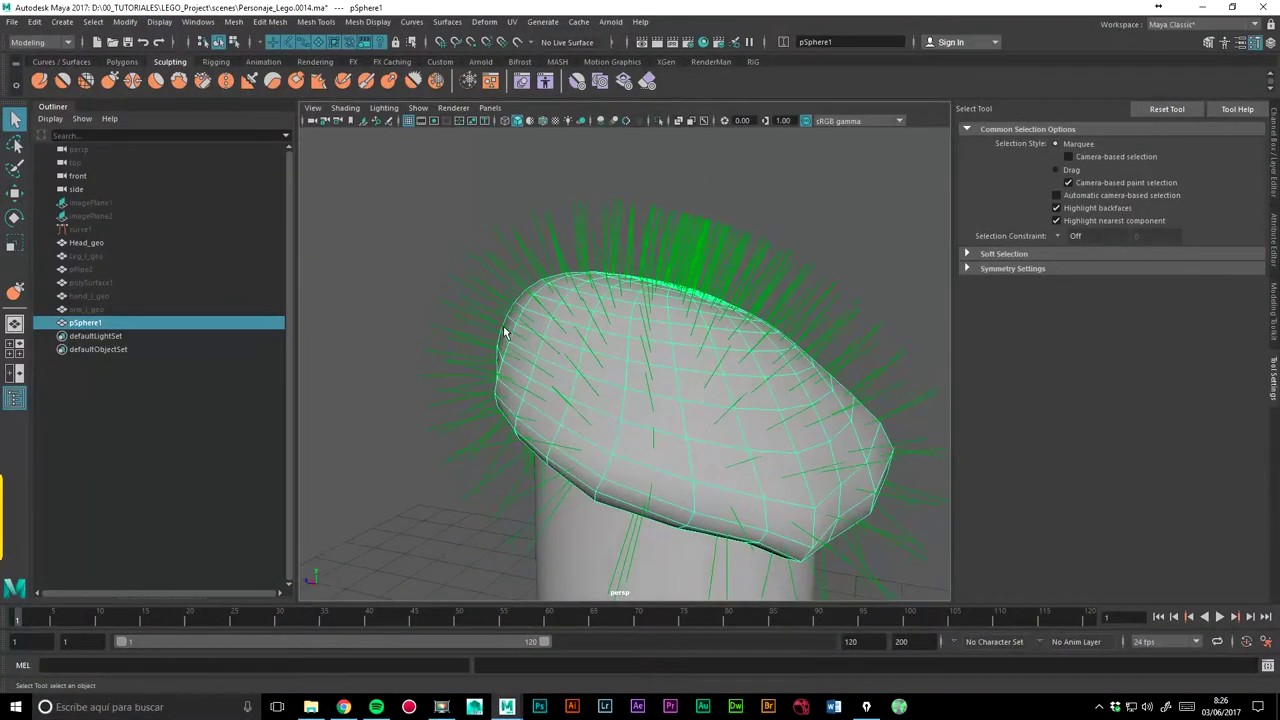
mouse_move(502, 300)
right_mouse_down("alt")
mouse_move(540, 323)
mouse_move(669, 314)
right_mouse_up("alt")
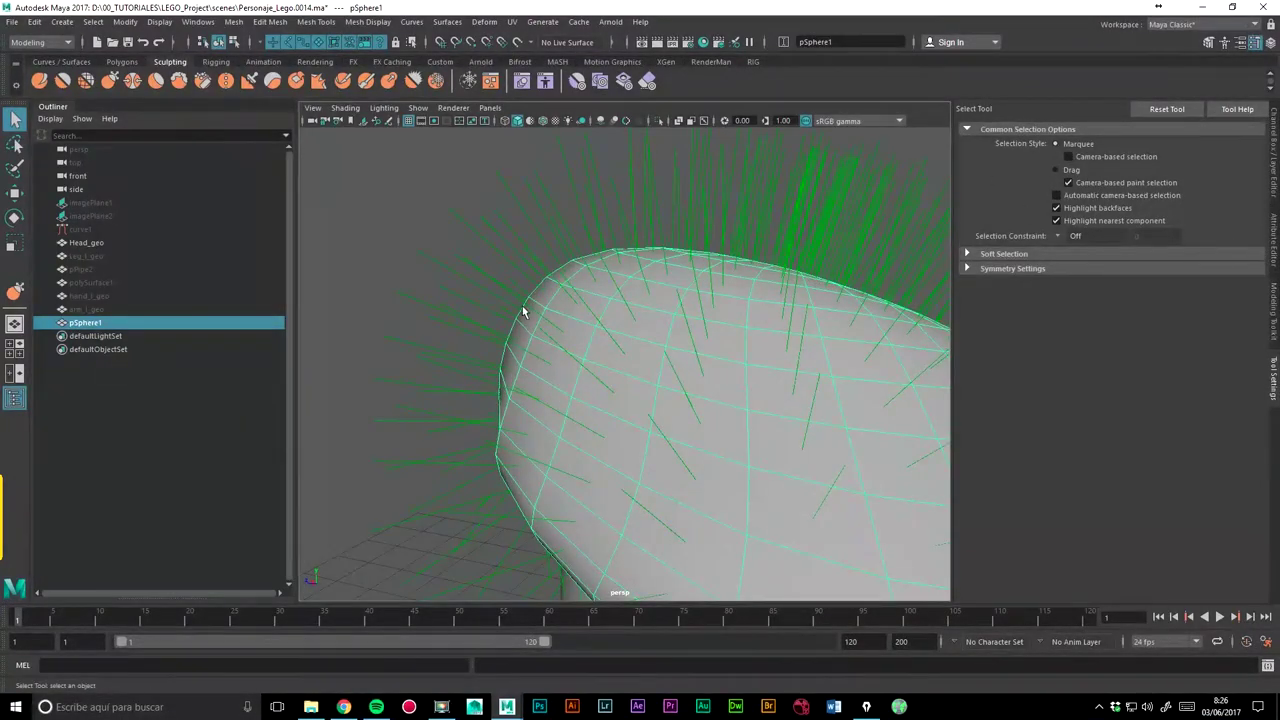
Step: Reactivate the Grab brush with Center Normal direction and bring up polygon display options
left_click(15, 290)
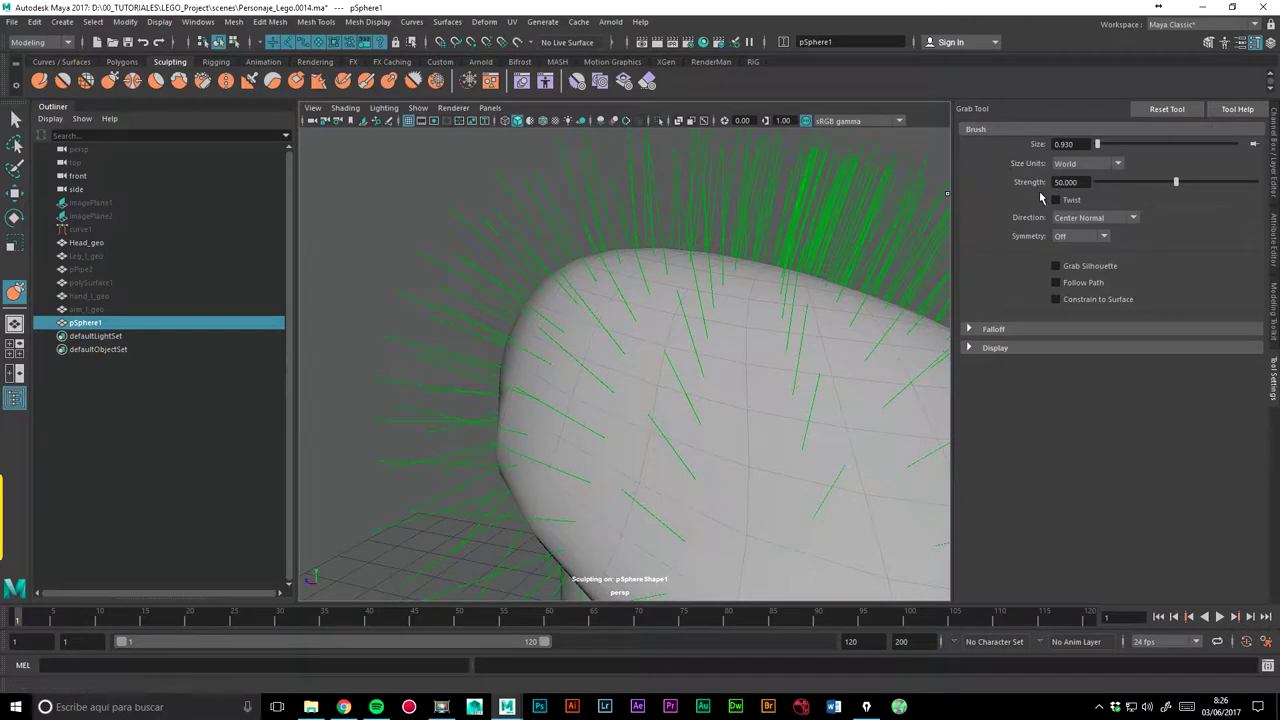
left_click(1100, 220)
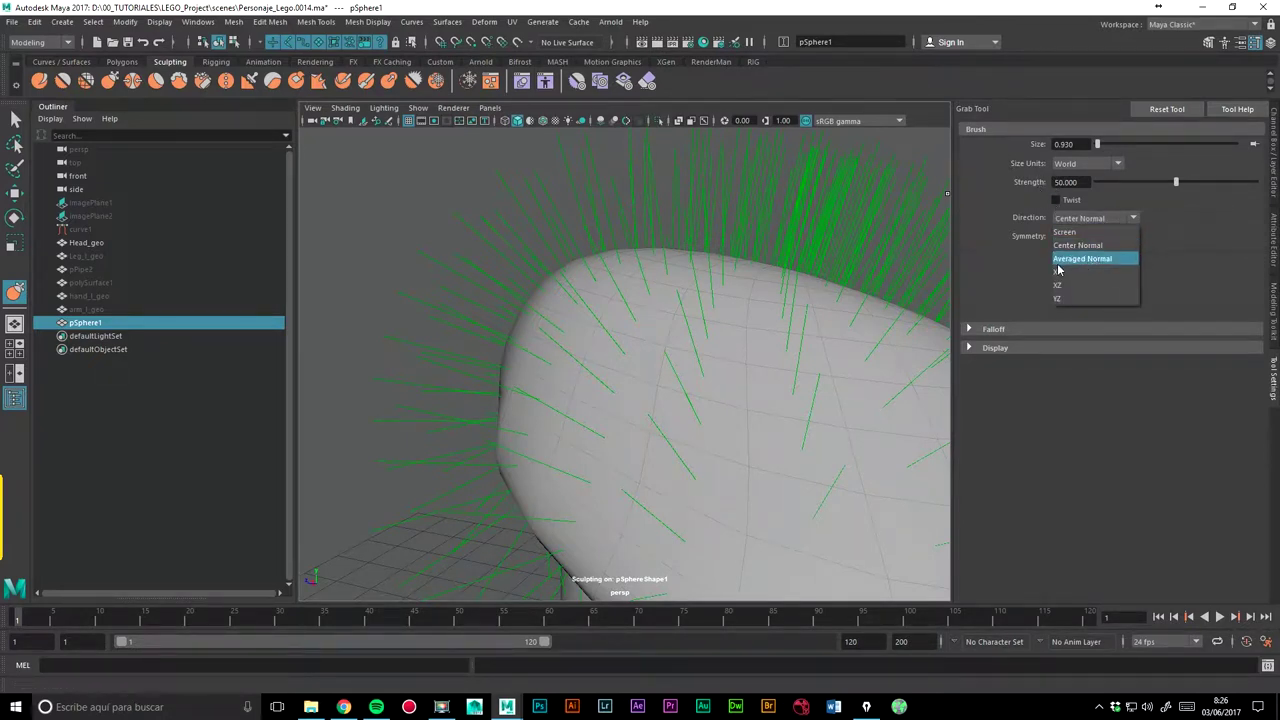
left_click(1017, 218)
left_click(1090, 220)
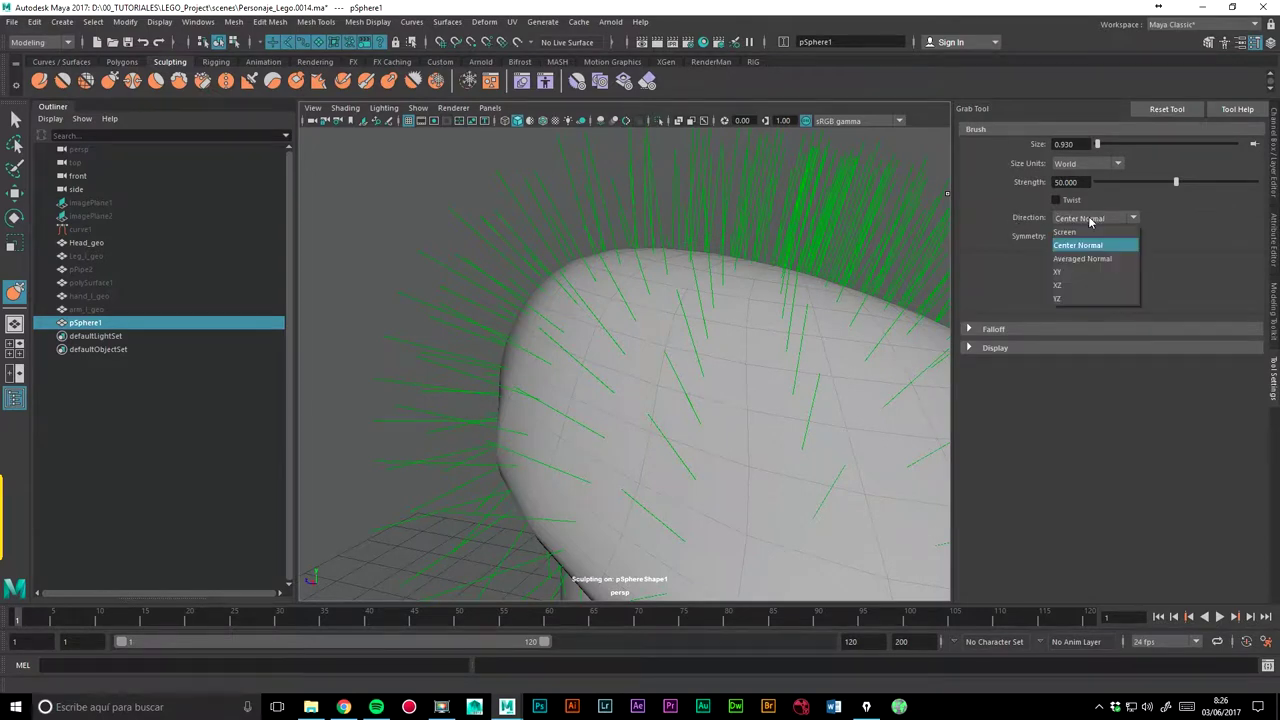
left_click(1012, 228)
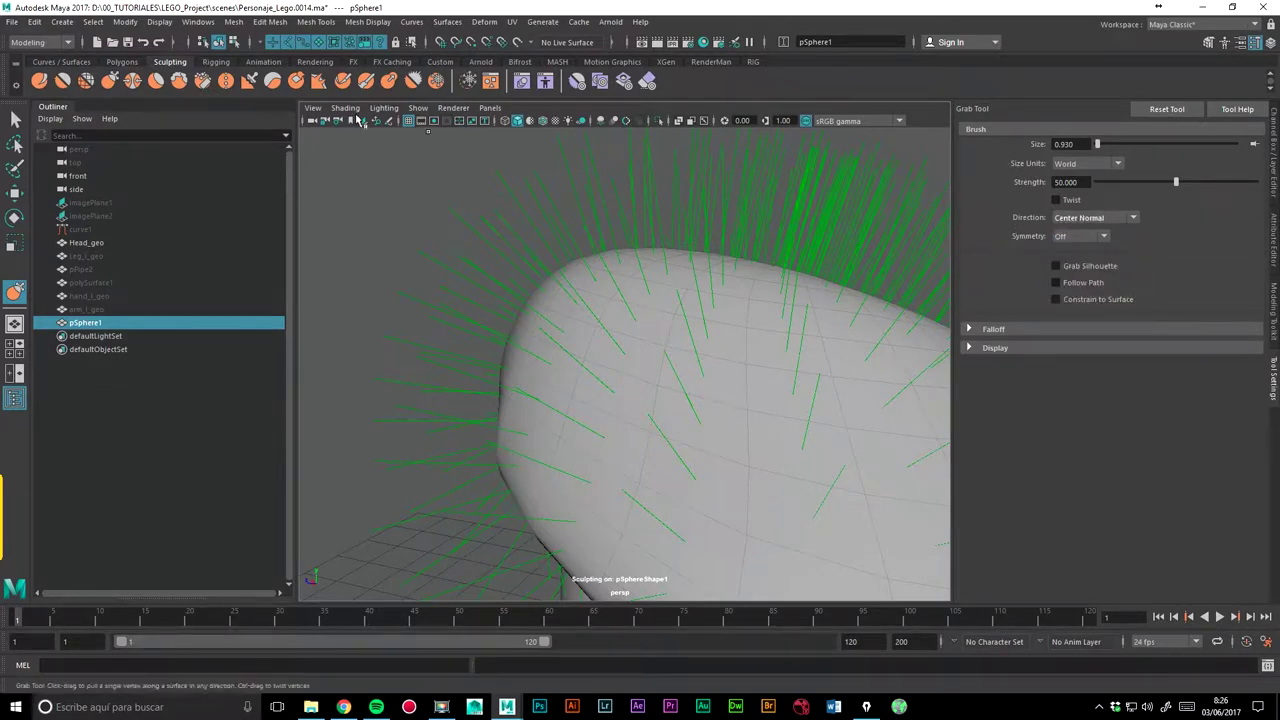
Step: Turn off face normals on pSphere1 and orbit out to see the whole head and hair
left_click(160, 21)
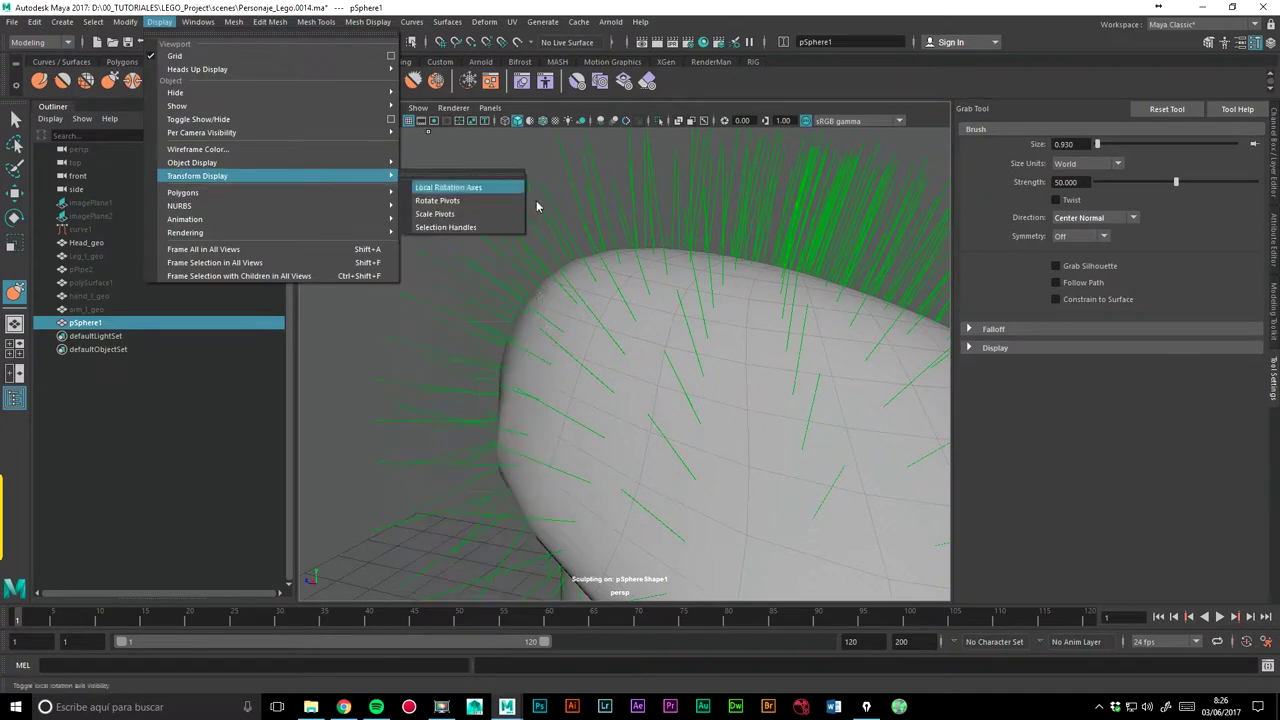
mouse_move(192, 162)
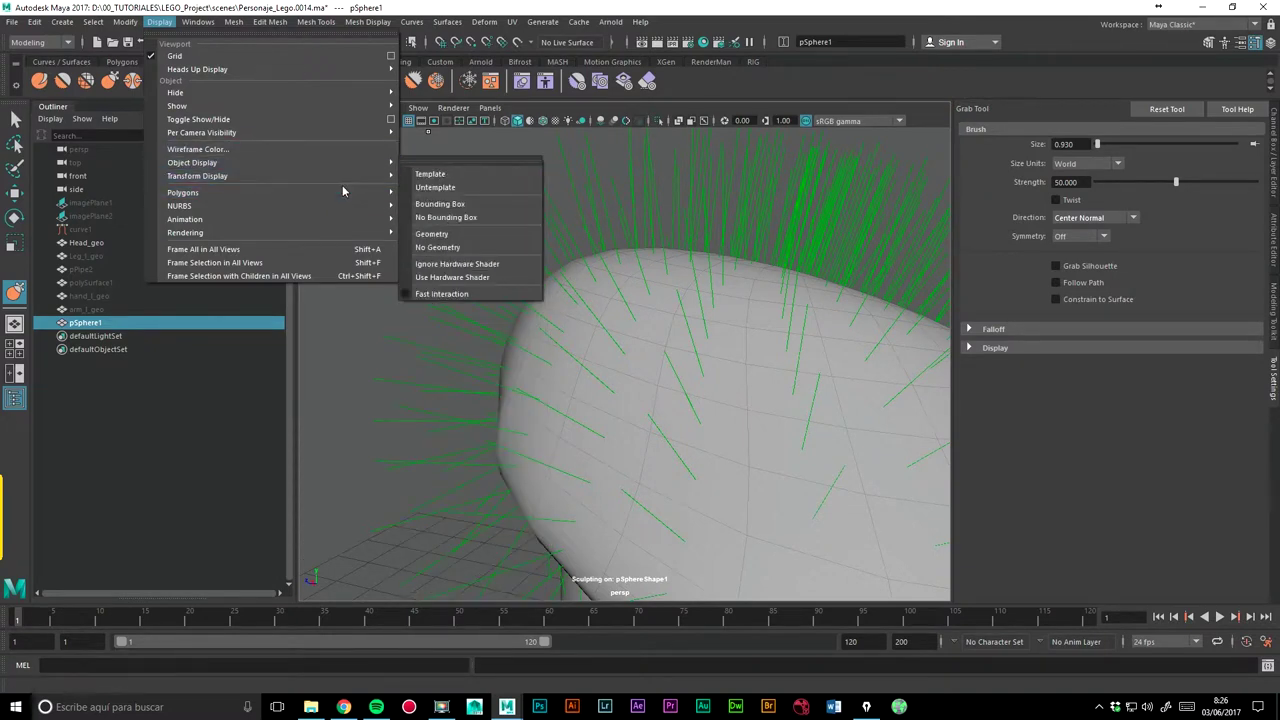
left_click(464, 331)
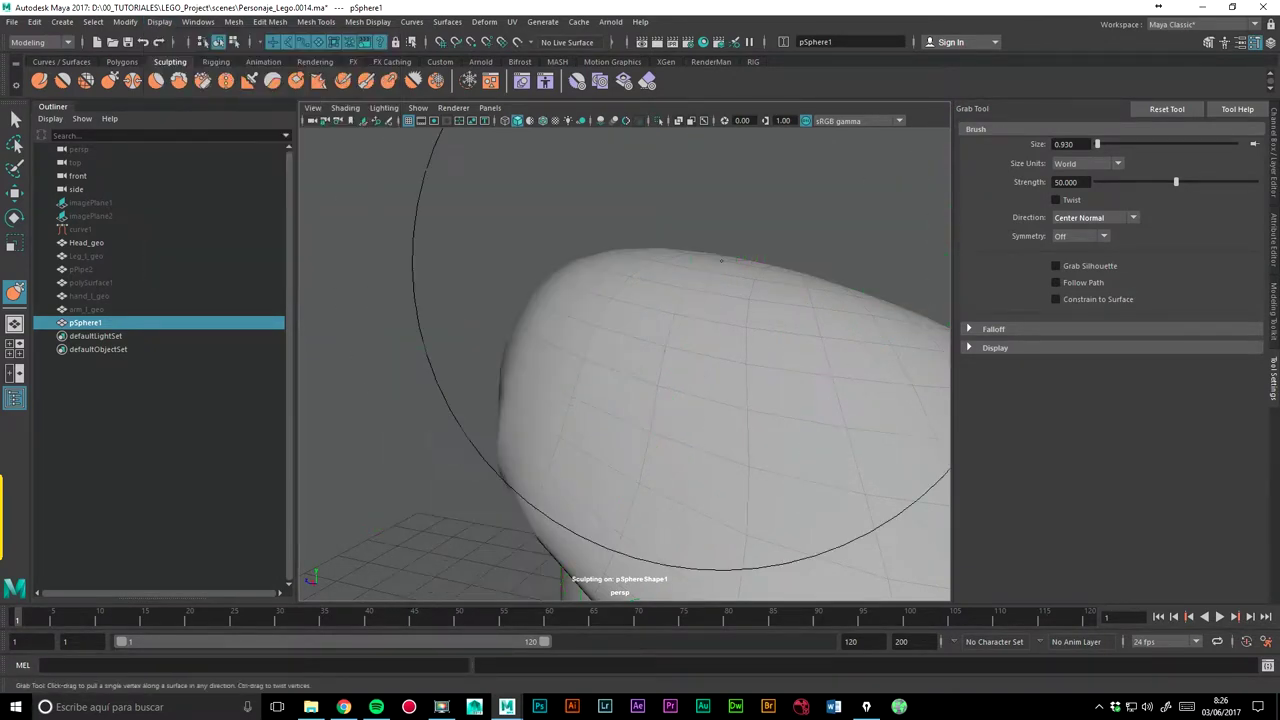
scroll(700, 340, "down", 5)
left_click_drag(749, 337, 814, 348, "alt")
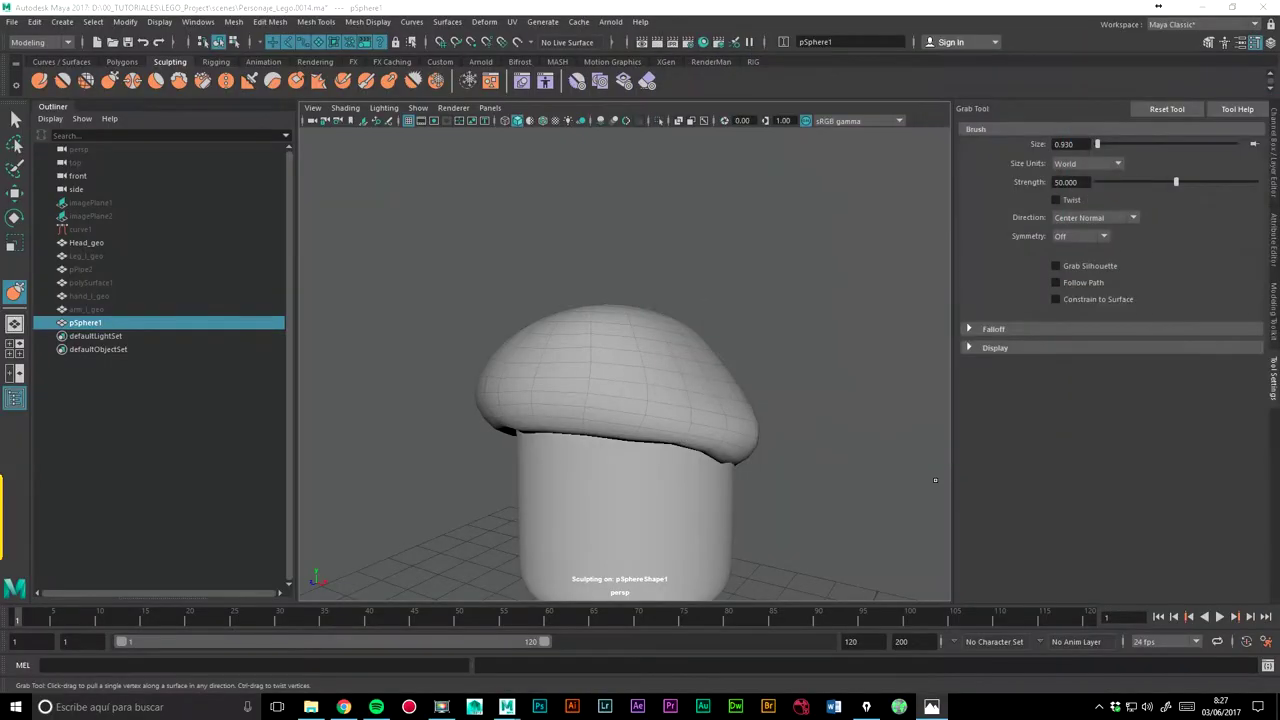
left_click_drag(677, 343, 760, 350, "alt")
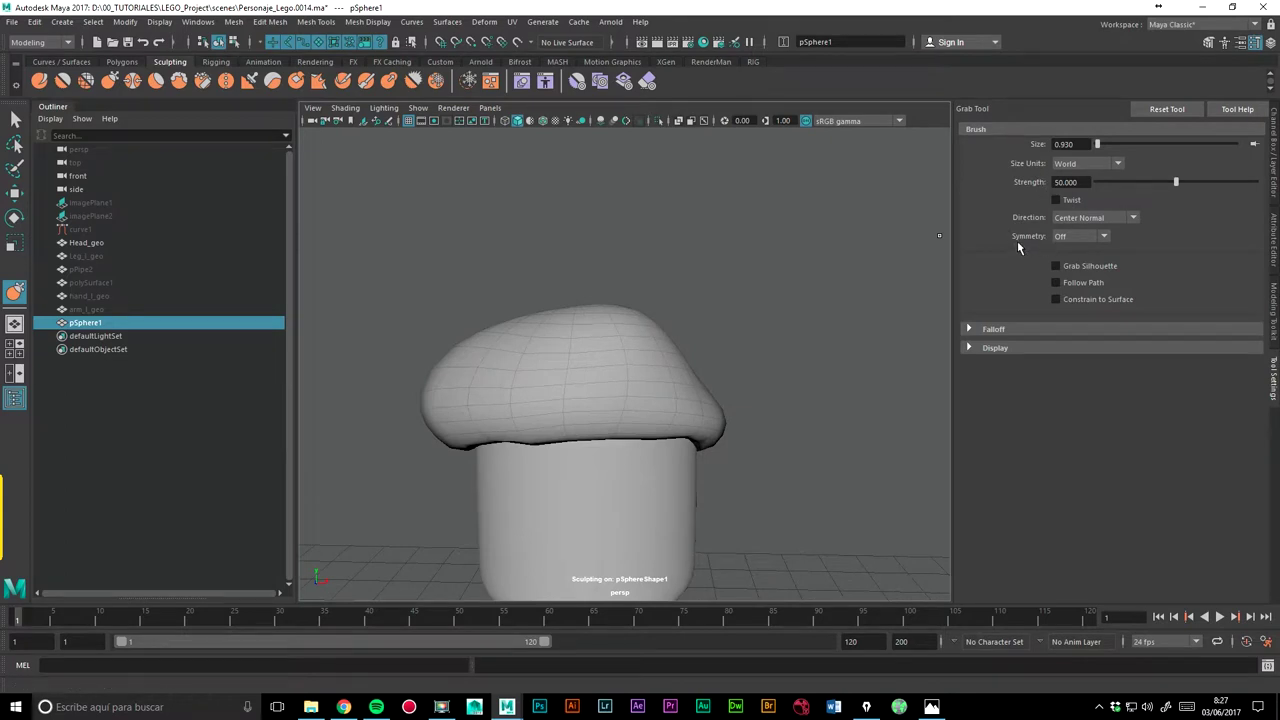
left_click_drag(765, 300, 773, 302, "alt")
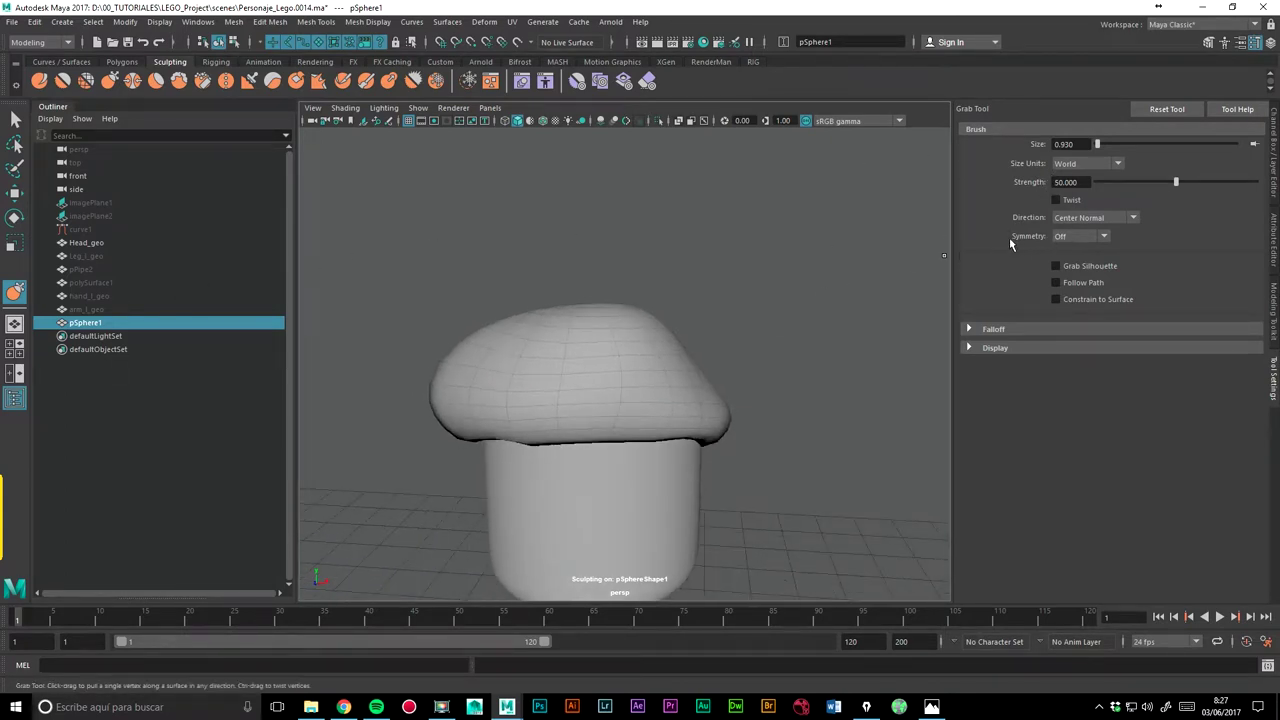
left_click(1058, 237)
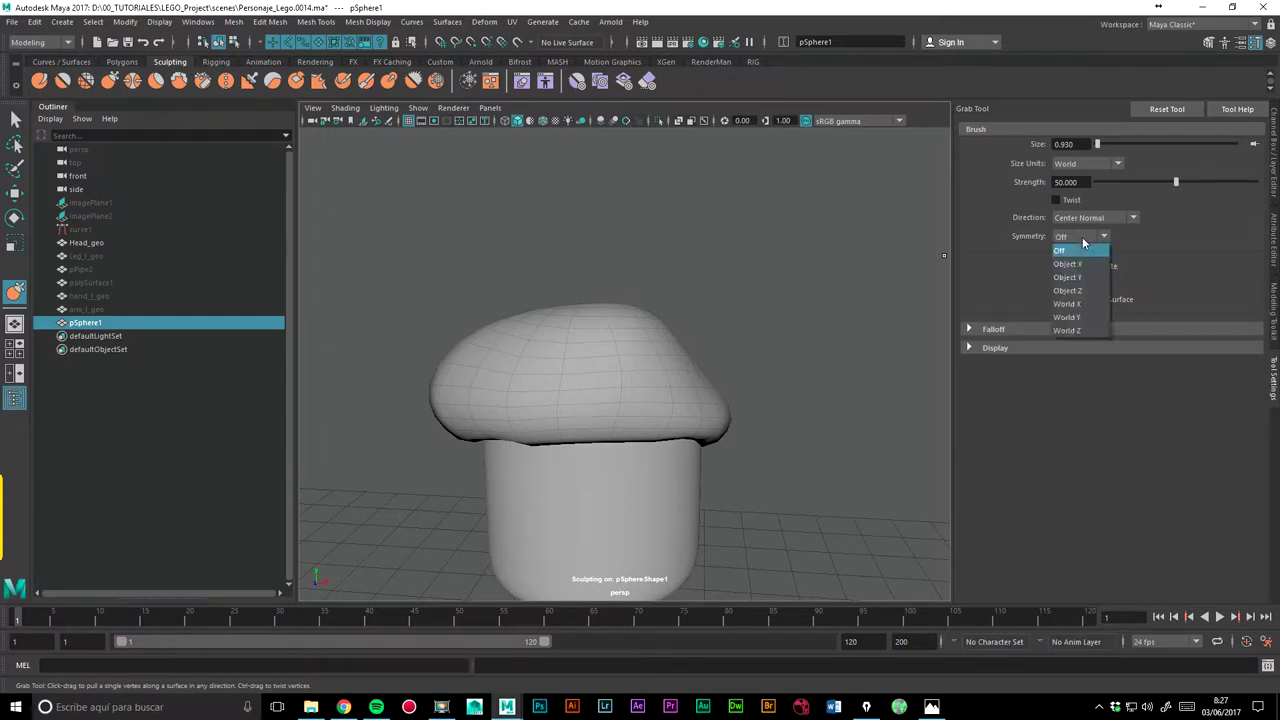
left_click(1067, 264)
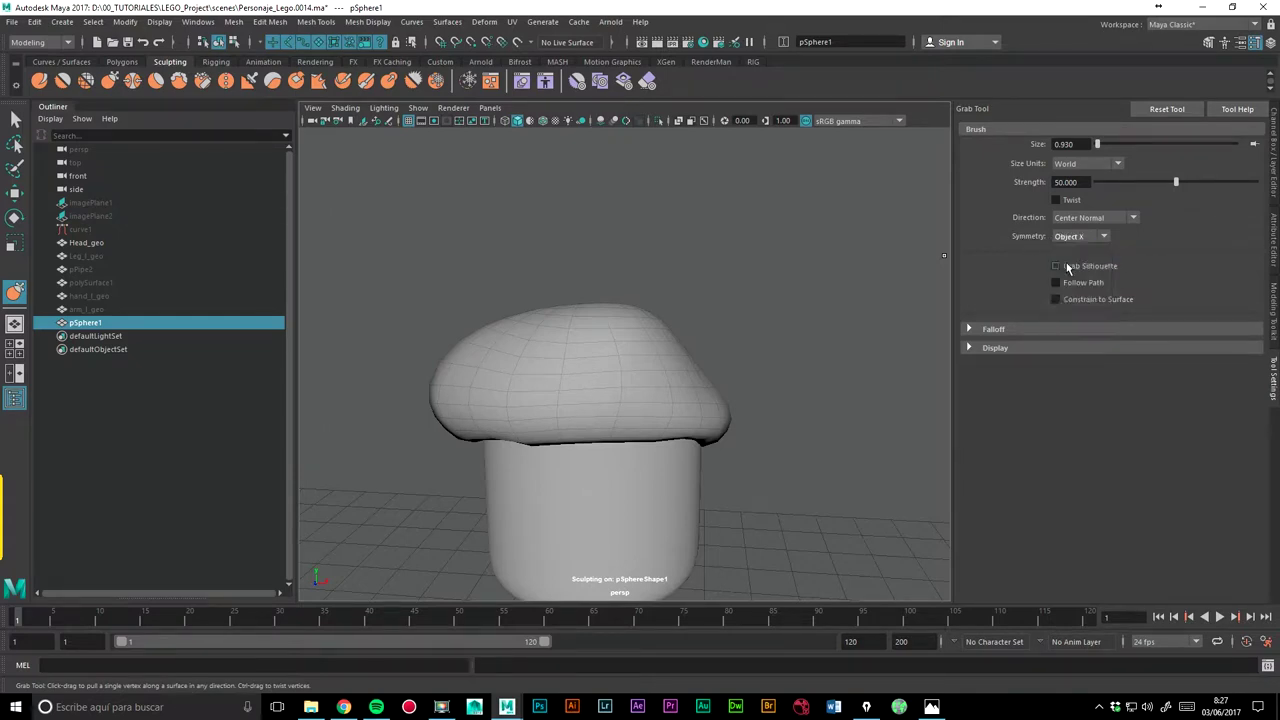
key("ctrl+z")
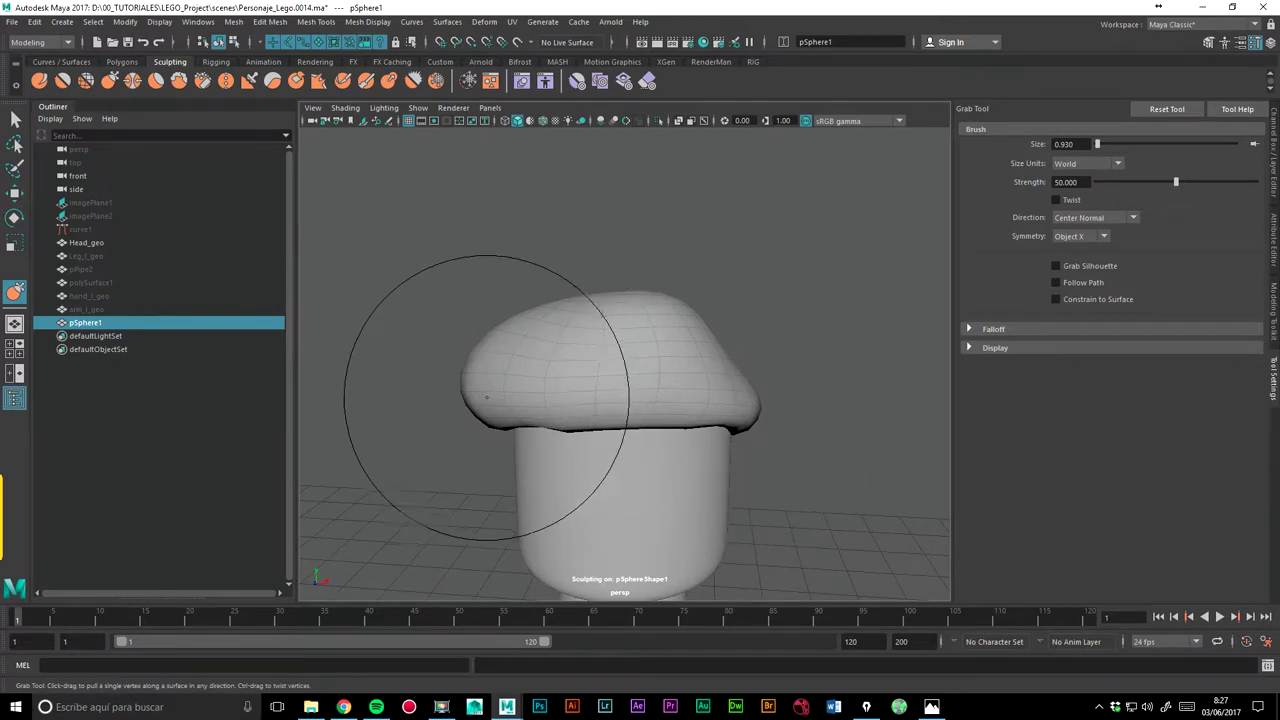
left_click_drag(737, 362, 777, 254)
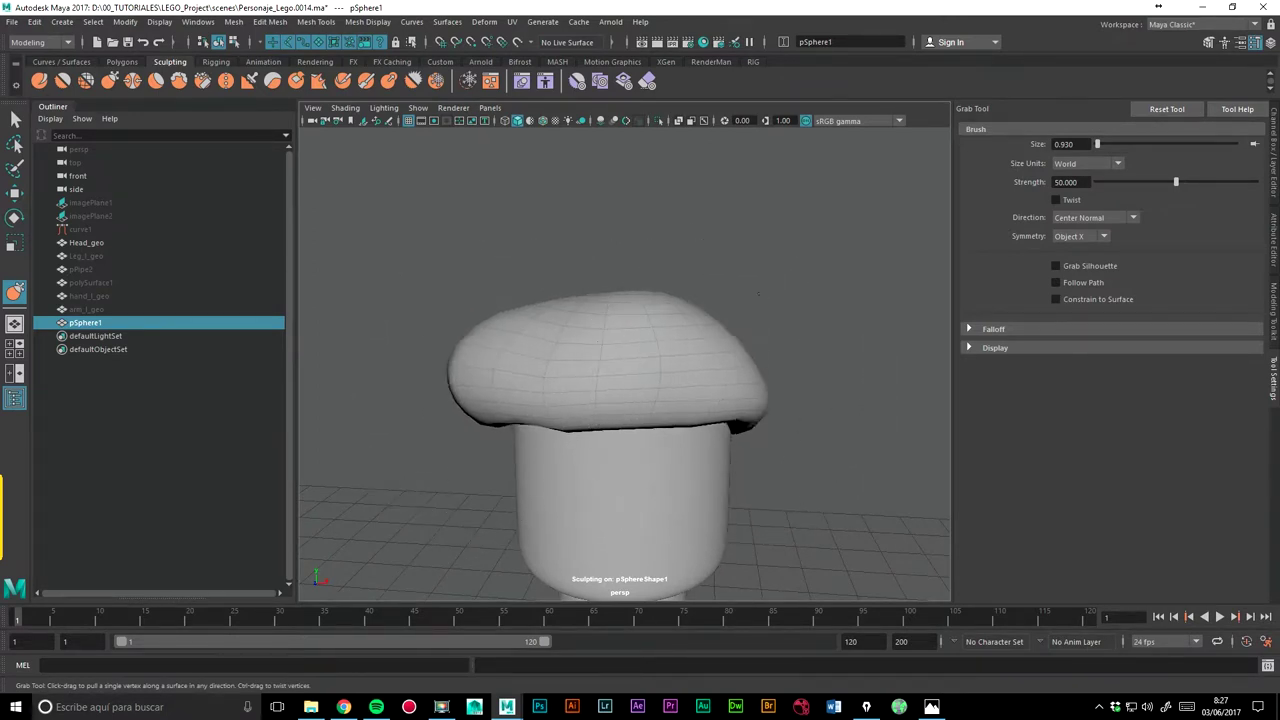
left_click_drag(718, 284, 735, 300)
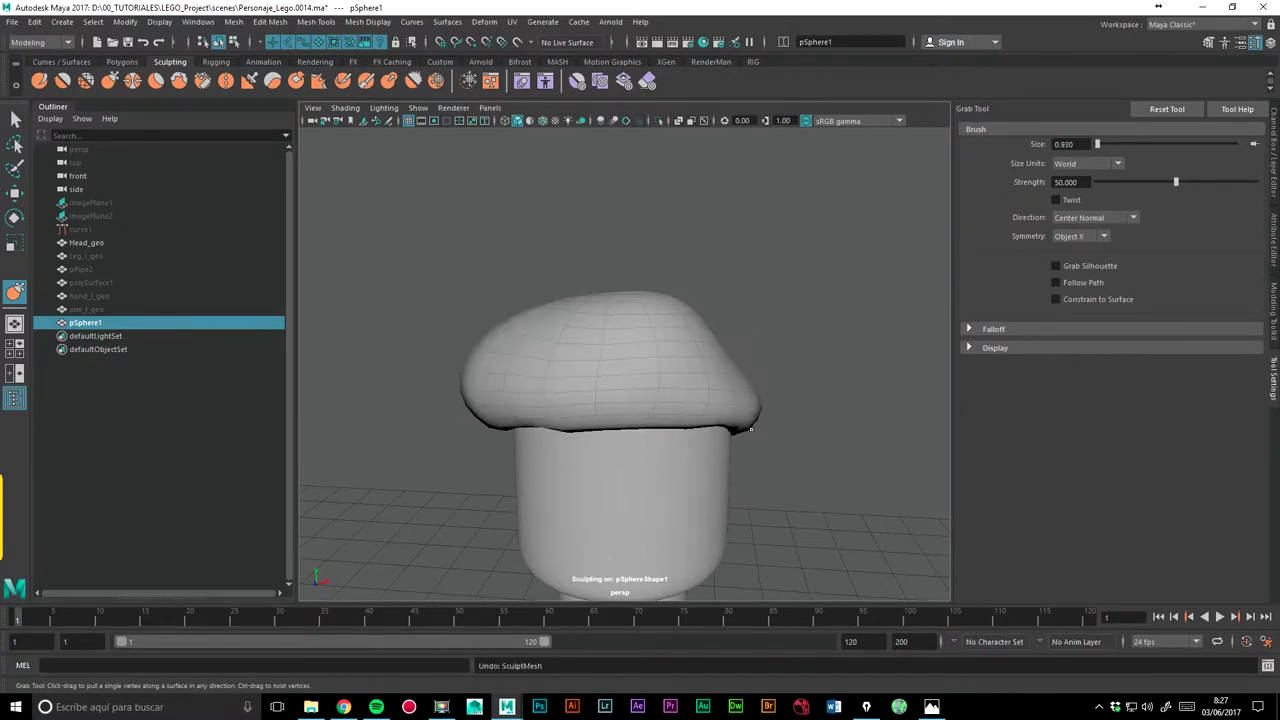
left_click_drag(770, 410, 782, 450)
key("ctrl+z")
key("ctrl+z")
scroll(795, 318, "down", 3)
left_click_drag(734, 386, 777, 446, "alt")
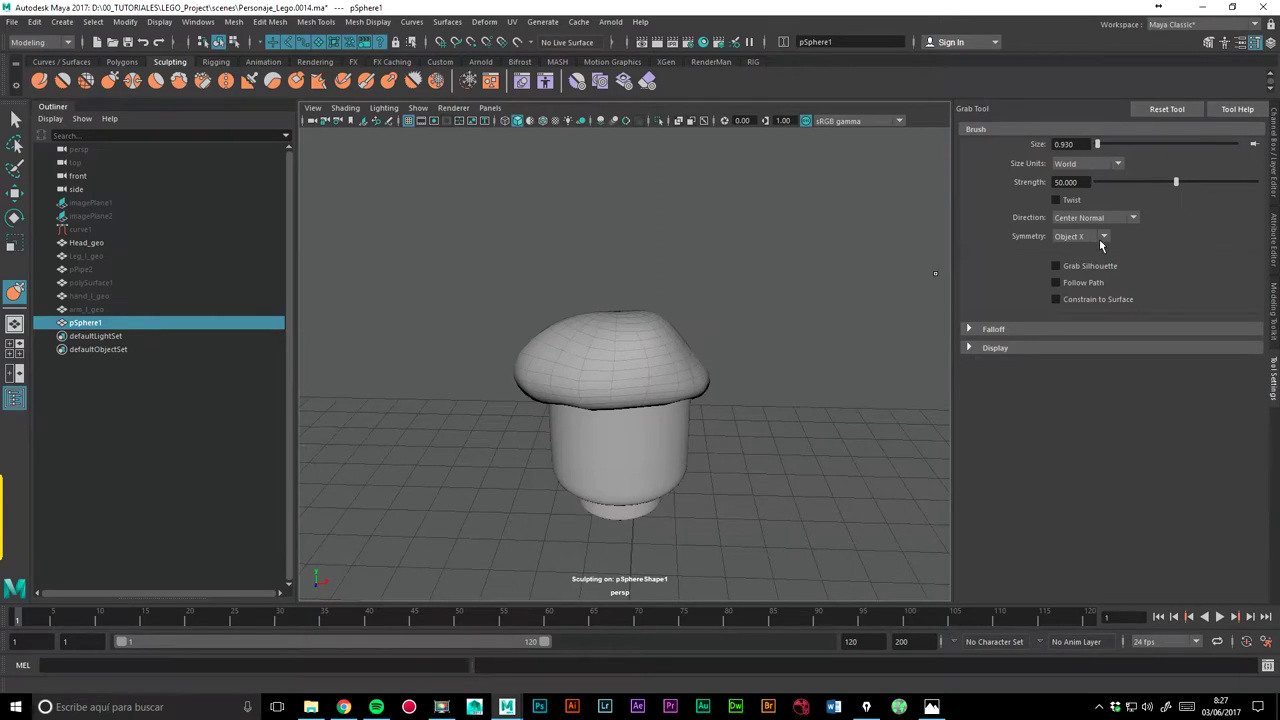
left_click(1100, 241)
left_click(1085, 254)
scroll(851, 297, "up", 2)
scroll(791, 349, "up", 2)
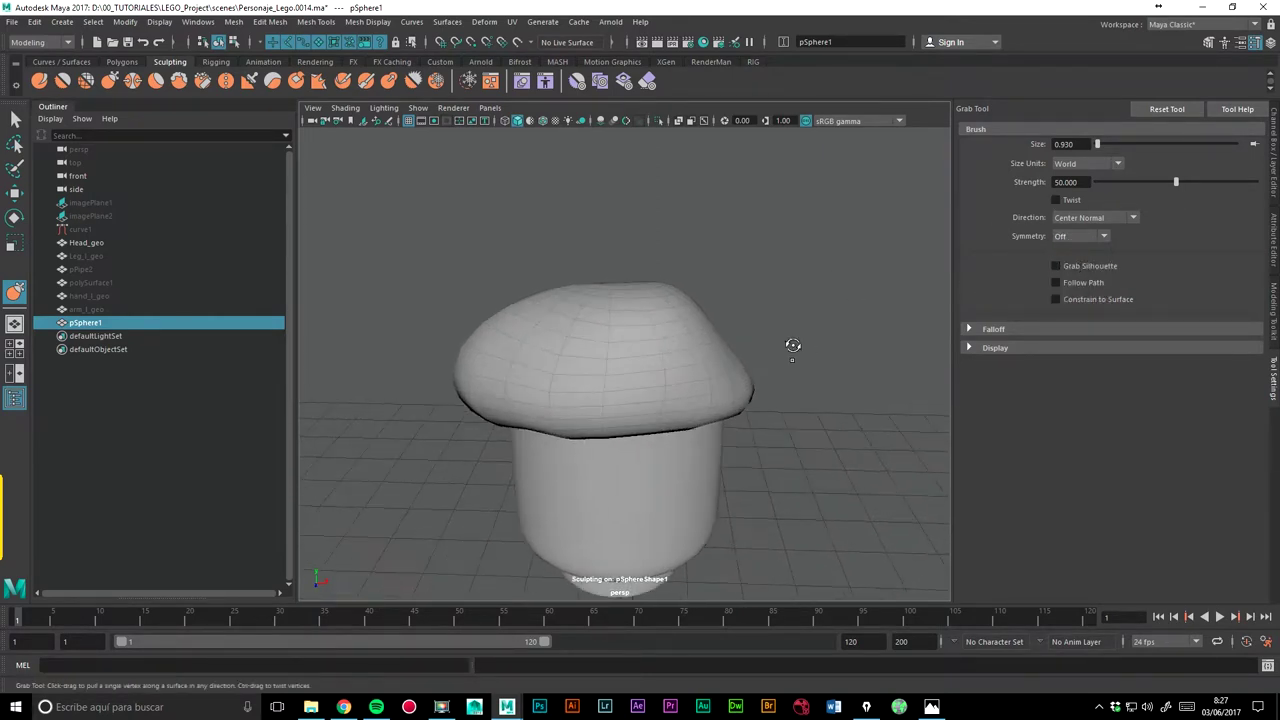
scroll(742, 427, "up", 2)
key("ctrl+z")
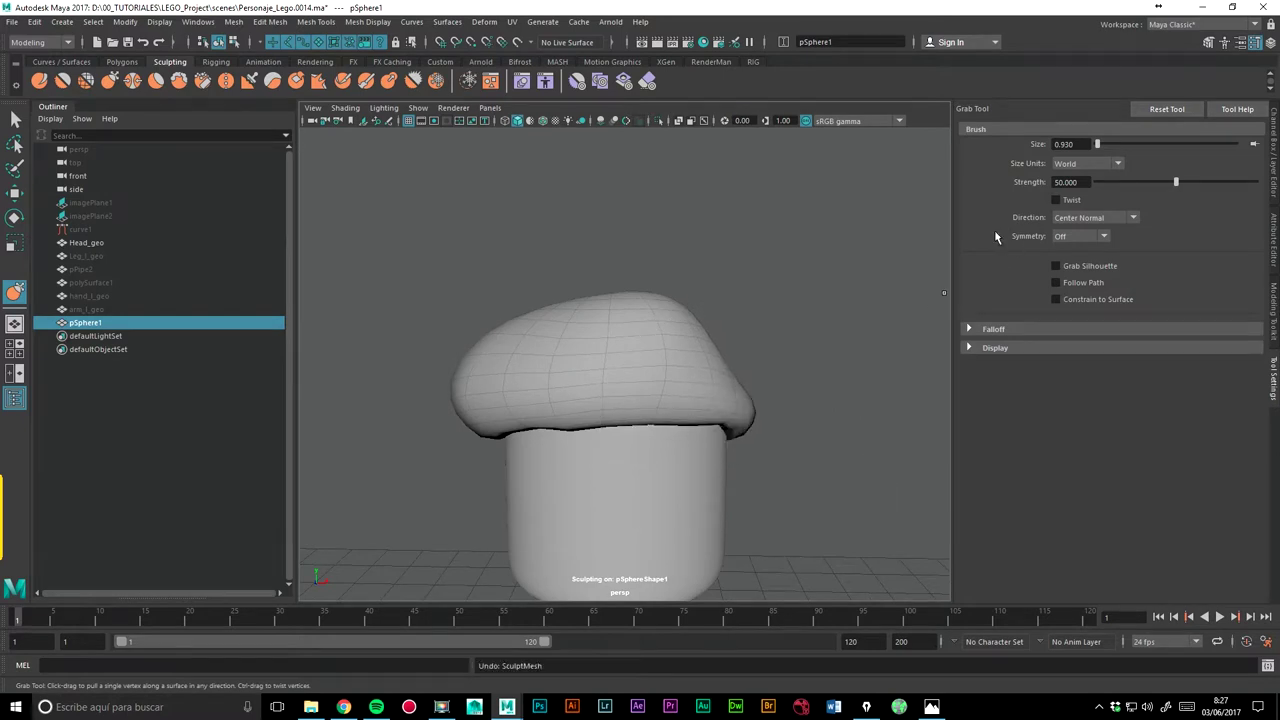
Step: Set the grab direction to Screen with silhouette catching, then reshape the cap's top and left side
left_click(1106, 217)
left_click(1085, 233)
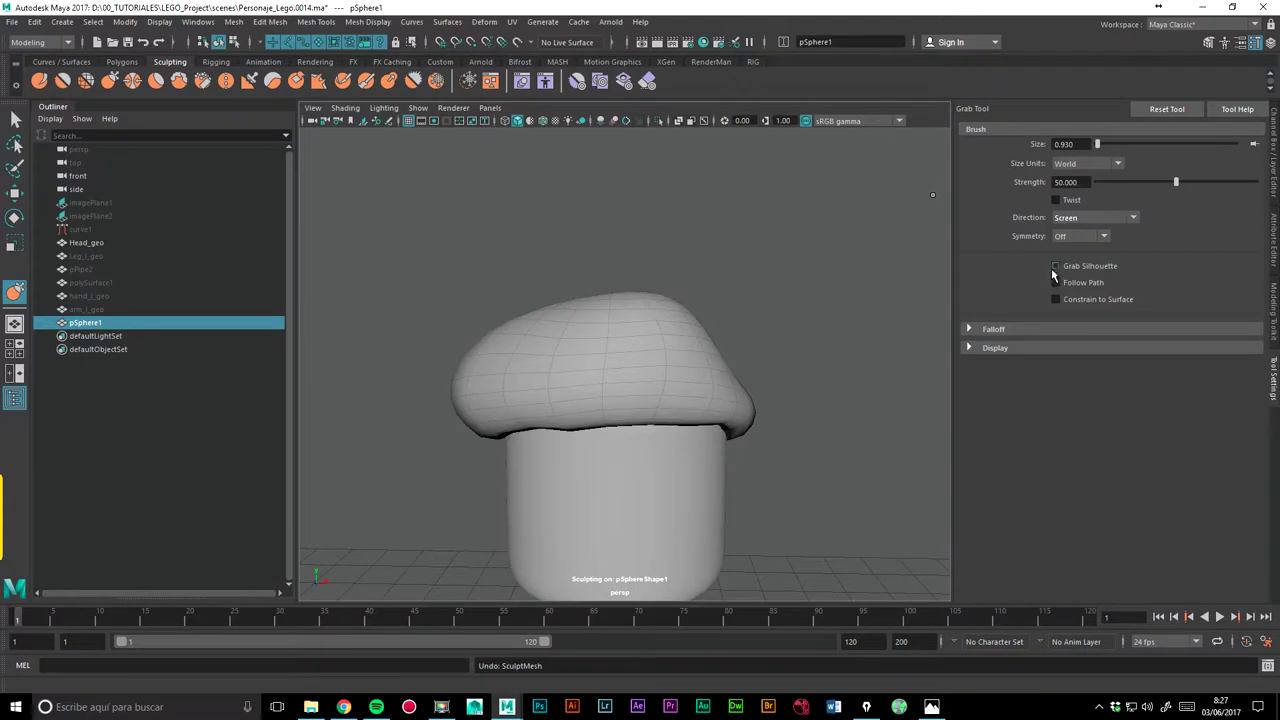
left_click(1057, 266)
left_click_drag(749, 429, 738, 454)
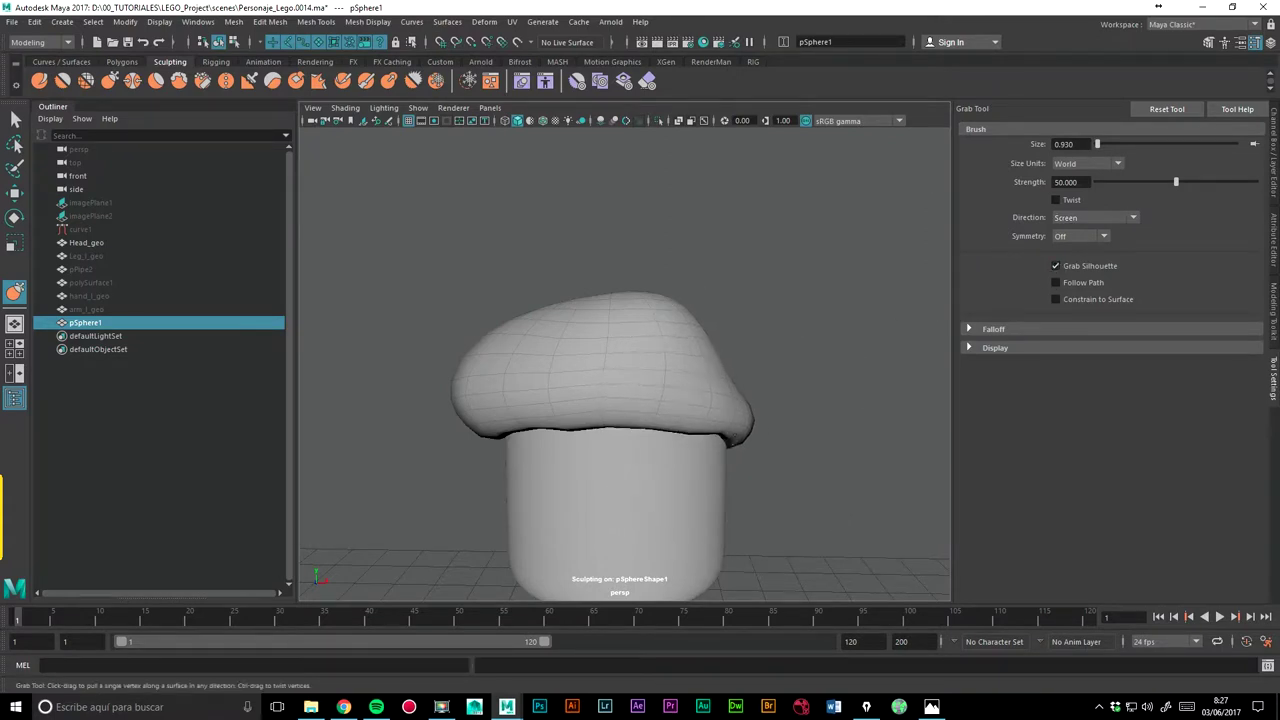
key("ctrl+z")
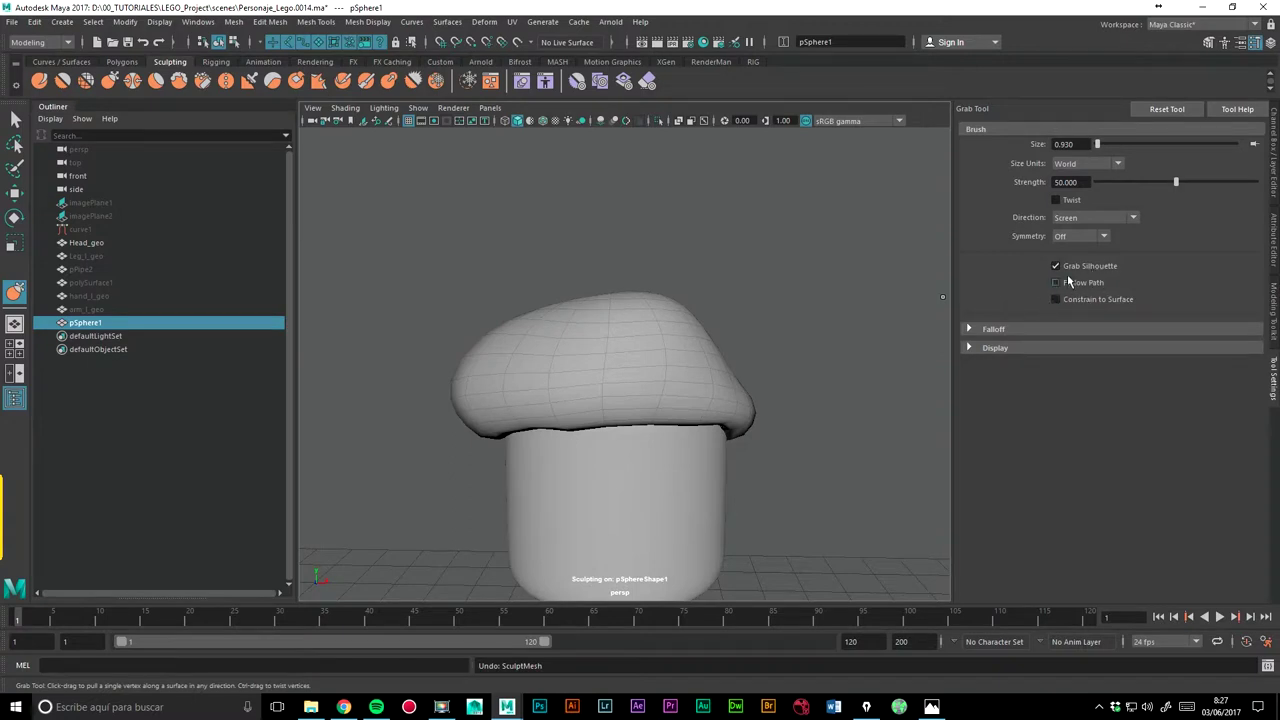
left_click_drag(671, 343, 712, 330)
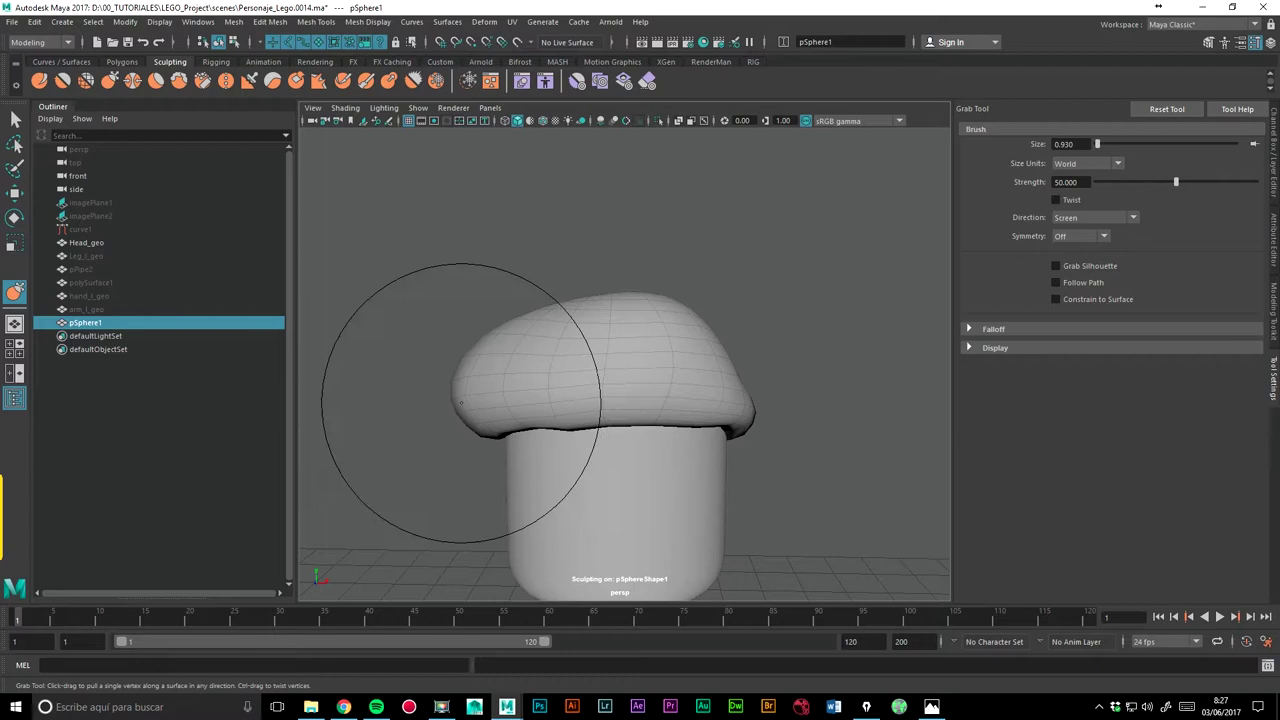
left_click_drag(457, 400, 500, 396)
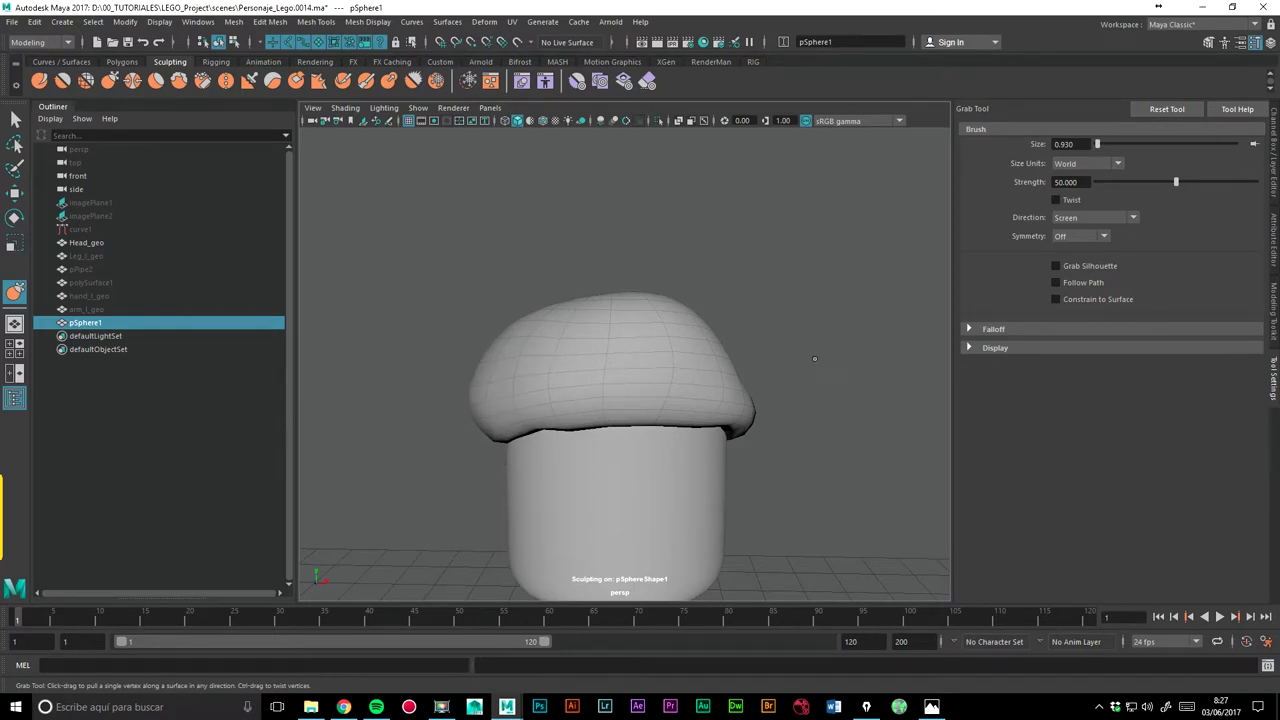
Step: Check the hair in front view, then return to perspective view
scroll(715, 367, "down", 2)
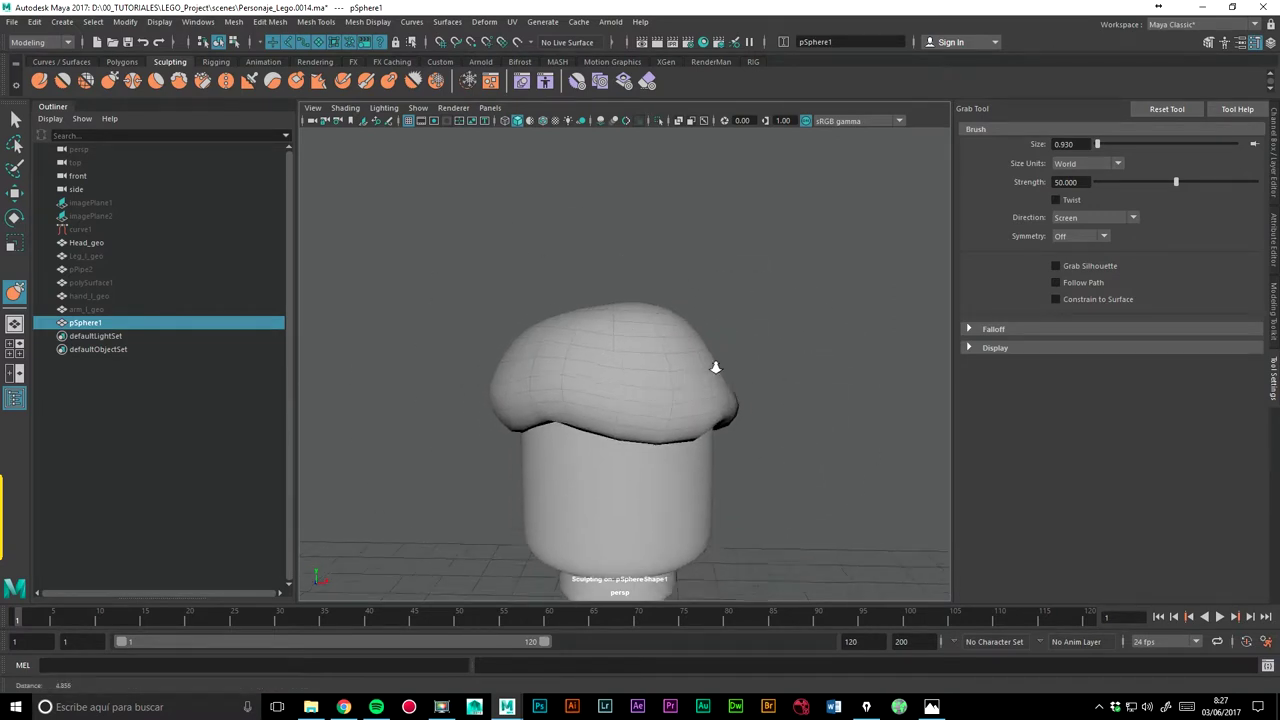
key("space")
left_click(760, 414)
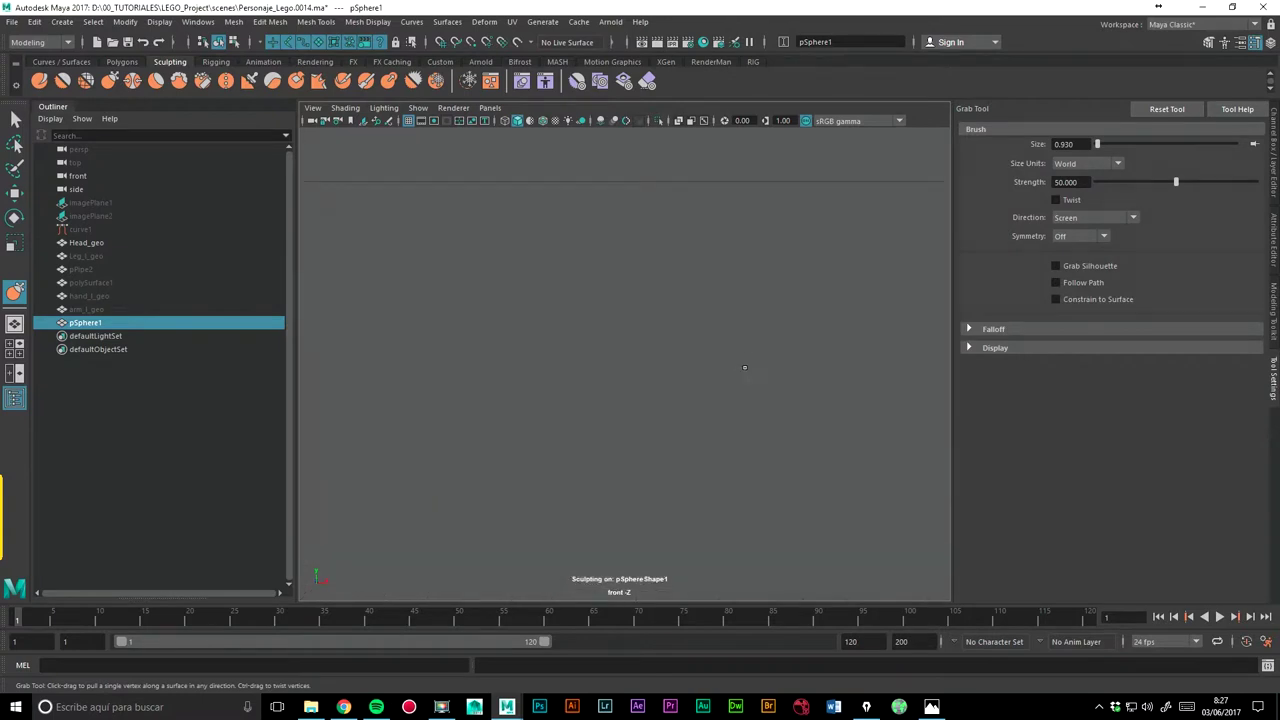
key("space")
left_click(681, 258)
scroll(408, 343, "down", 3)
scroll(600, 330, "up", 1)
scroll(756, 323, "up", 2)
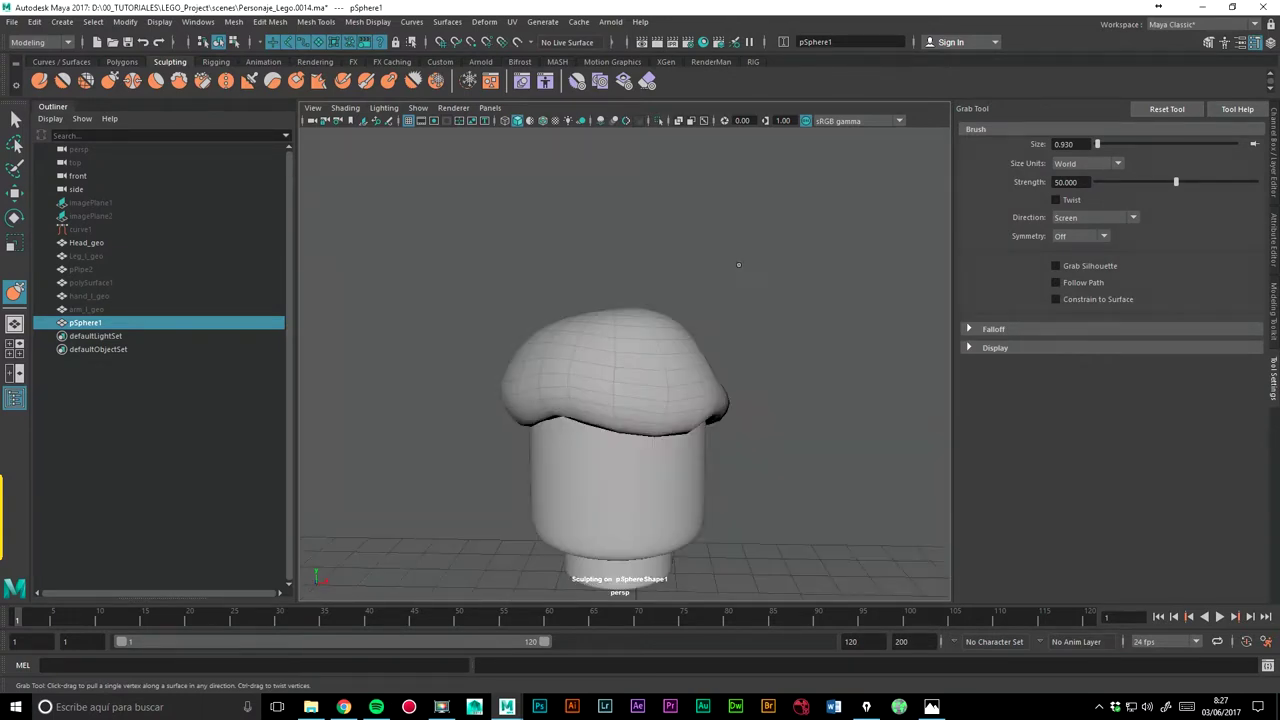
mouse_move(756, 323)
left_mouse_down("alt")
mouse_move(688, 330)
mouse_move(677, 366)
mouse_move(690, 395)
left_mouse_up("alt")
Step: Grab-pull the cap's front-left lip, upper-left and right brim to round it over the head
mouse_move(560, 402)
left_mouse_down()
mouse_move(568, 389)
mouse_move(543, 432)
mouse_move(605, 360)
mouse_move(594, 425)
mouse_move(600, 408)
mouse_move(687, 421)
left_mouse_up()
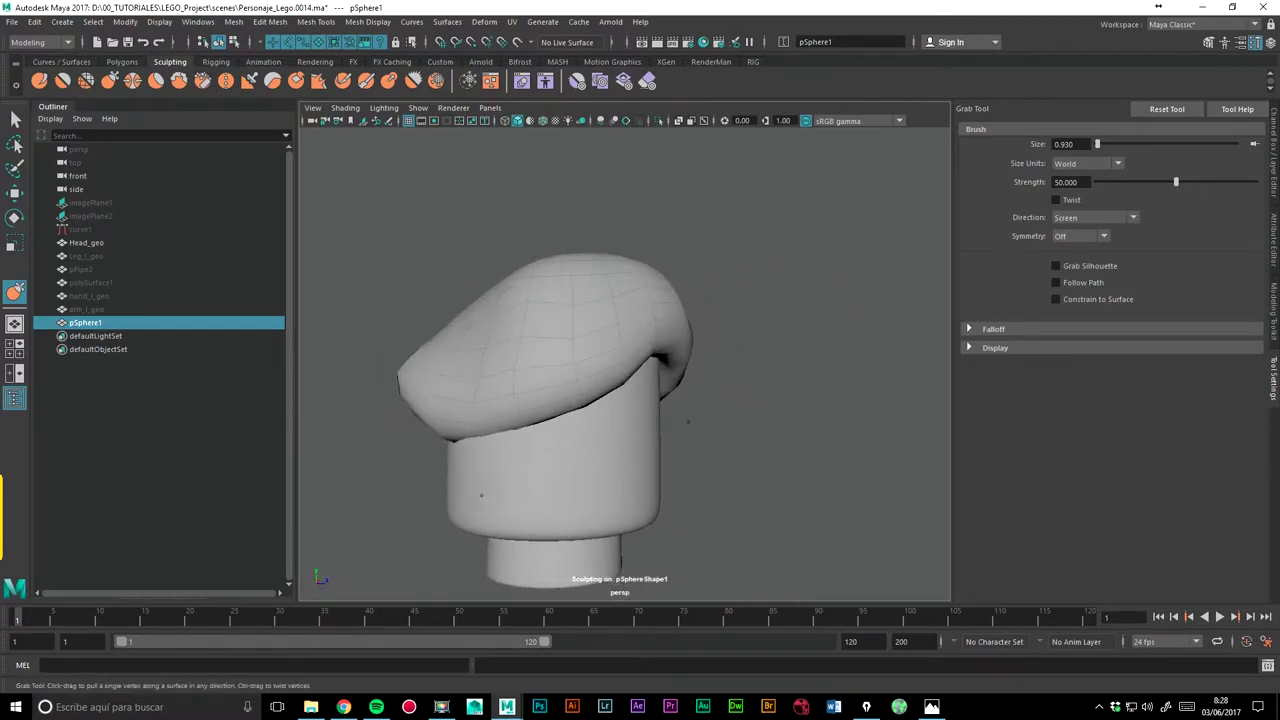
left_click_drag(457, 286, 441, 258)
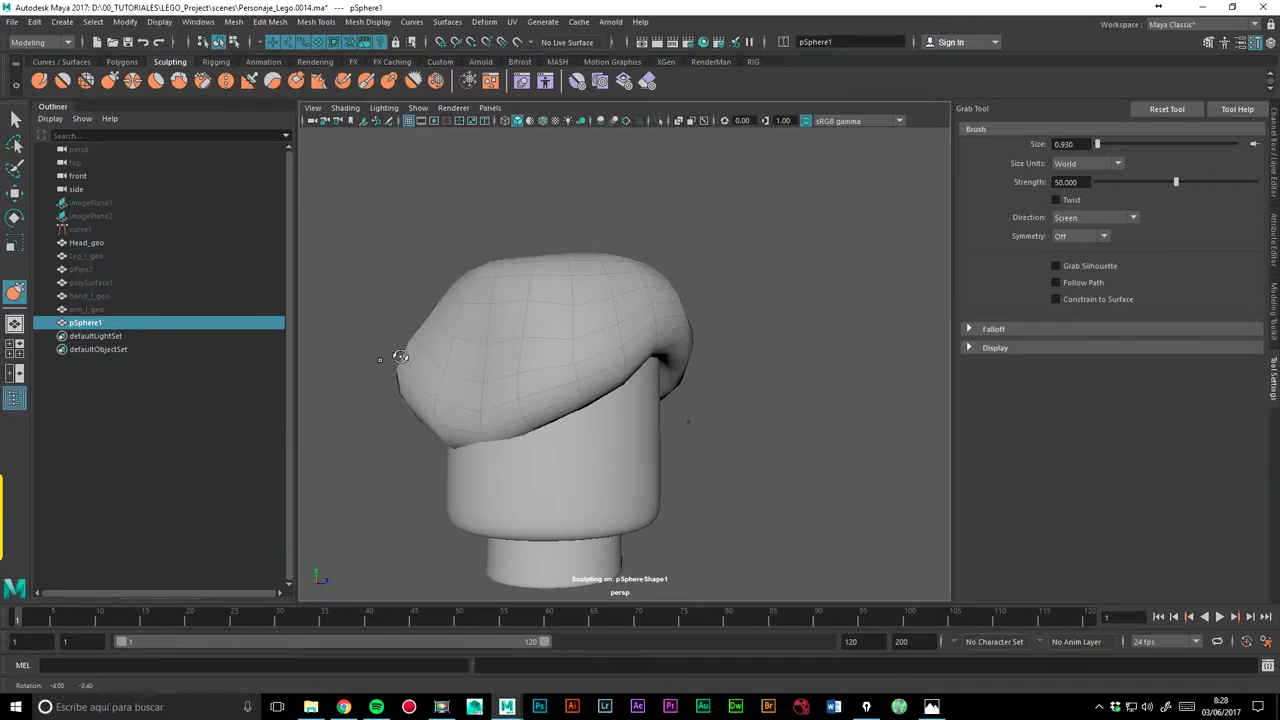
left_click_drag(400, 357, 470, 312, "alt")
mouse_move(564, 473)
left_mouse_down("alt")
mouse_move(677, 443)
mouse_move(588, 430)
mouse_move(686, 414)
left_mouse_up("alt")
scroll(686, 414, "up", 3)
scroll(700, 270, "down", 4)
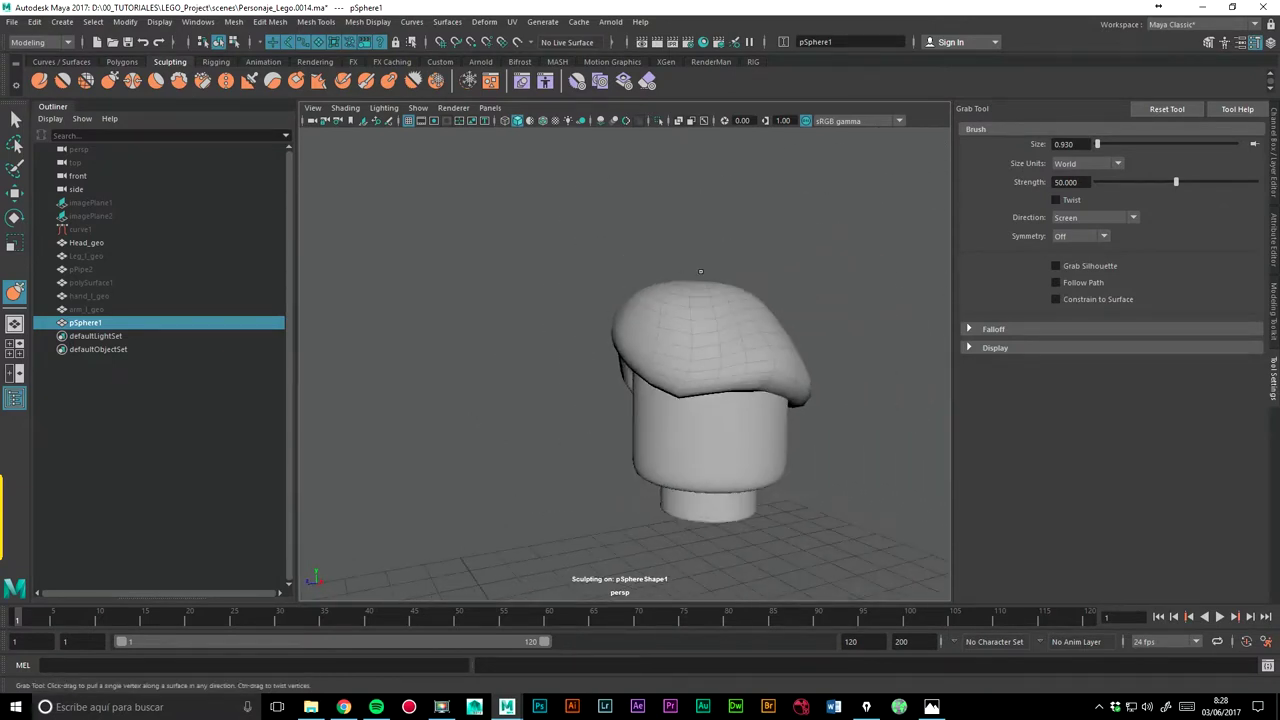
mouse_move(787, 382)
left_mouse_down()
mouse_move(749, 414)
mouse_move(844, 435)
left_mouse_up()
mouse_move(771, 386)
left_mouse_down("alt")
mouse_move(635, 398)
mouse_move(636, 432)
mouse_move(700, 428)
mouse_move(714, 345)
mouse_move(712, 423)
mouse_move(796, 428)
mouse_move(686, 428)
mouse_move(557, 457)
mouse_move(522, 363)
mouse_move(758, 362)
left_mouse_up("alt")
Step: Undo the bump on the head's right side and smooth the hair while tumbling around it
key("ctrl+z")
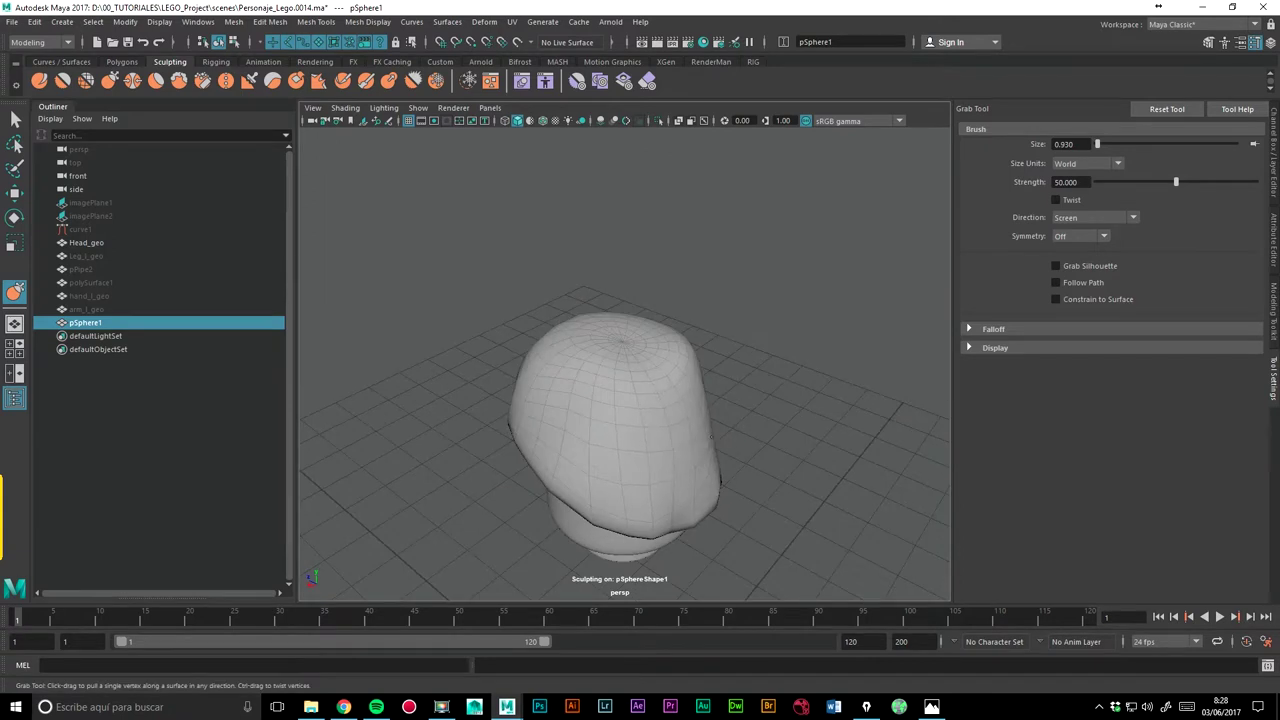
left_click_drag(800, 480, 800, 428, "alt")
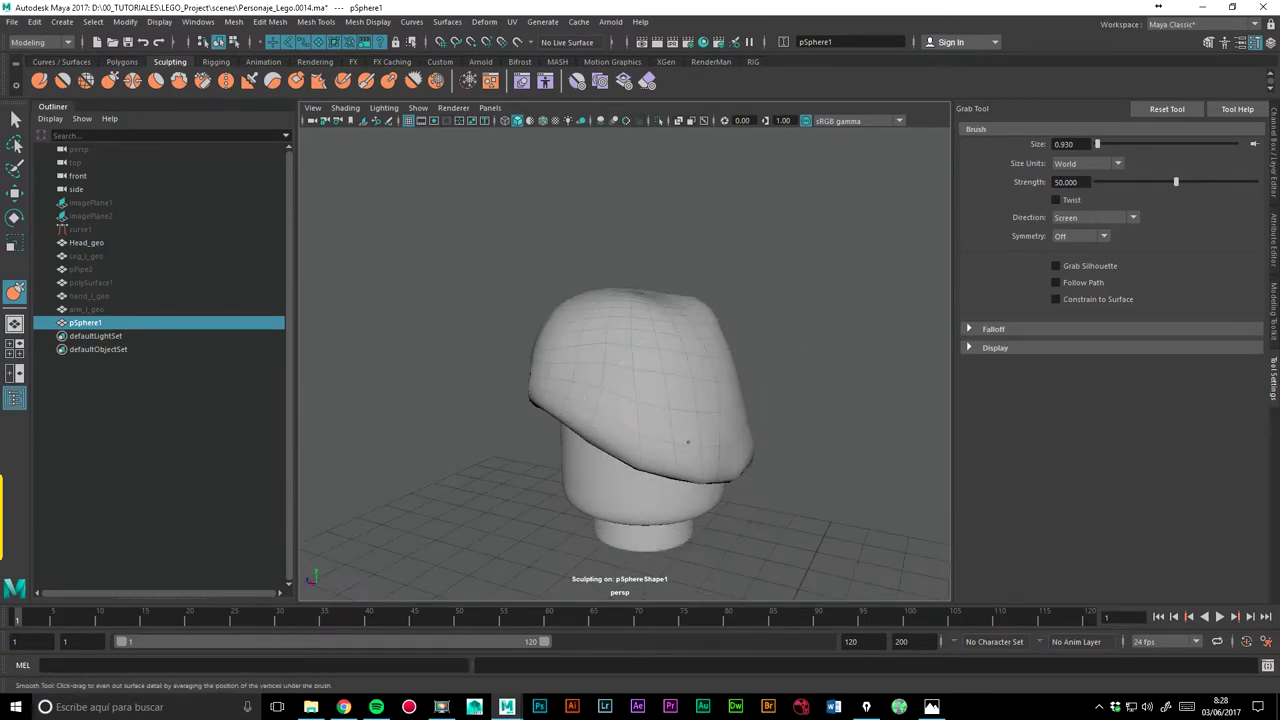
mouse_move(694, 476)
left_mouse_down("alt")
mouse_move(646, 449)
mouse_move(671, 471)
mouse_move(743, 466)
mouse_move(854, 423)
left_mouse_up("alt")
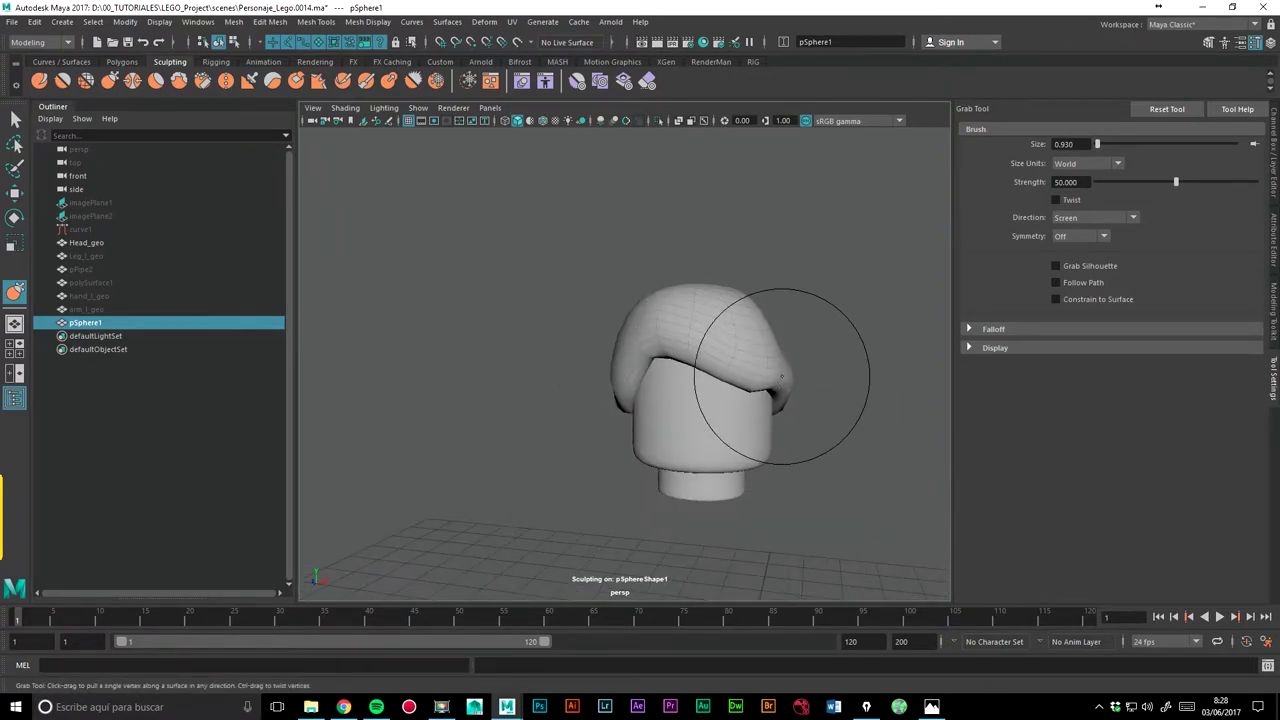
left_click_drag(760, 376, 771, 355, "alt")
key("shift")
mouse_move(699, 274)
left_mouse_down("alt")
mouse_move(851, 266)
mouse_move(623, 309)
left_mouse_up("alt")
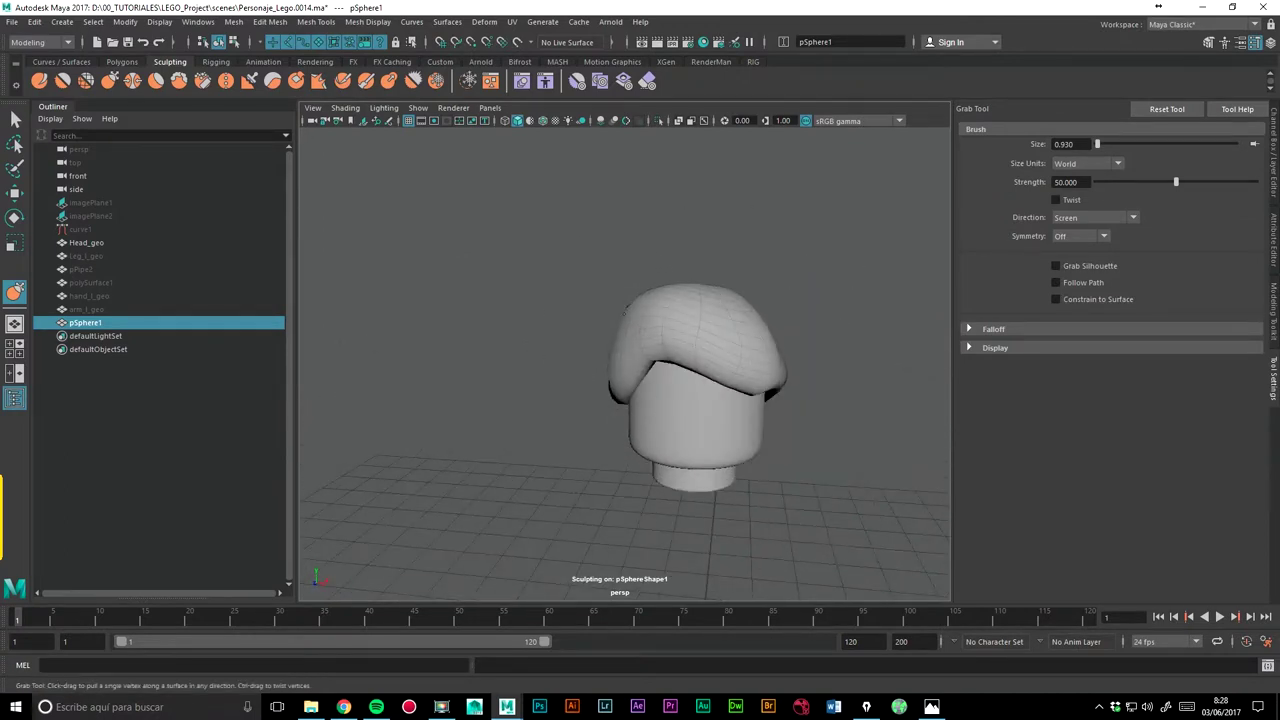
mouse_move(567, 415)
left_mouse_down("alt")
mouse_move(604, 402)
mouse_move(654, 420)
mouse_move(534, 374)
mouse_move(535, 420)
mouse_move(477, 480)
mouse_move(424, 496)
left_mouse_up("alt")
key("shift")
mouse_move(575, 341)
left_mouse_down("alt")
mouse_move(600, 257)
mouse_move(548, 338)
mouse_move(536, 300)
left_mouse_up("alt")
mouse_move(636, 348)
left_mouse_down("alt")
mouse_move(811, 420)
mouse_move(774, 354)
mouse_move(654, 297)
mouse_move(627, 301)
mouse_move(803, 245)
left_mouse_up("alt")
Step: Switch to the Move tool and select the hair mesh
scroll(803, 245, "up", 3)
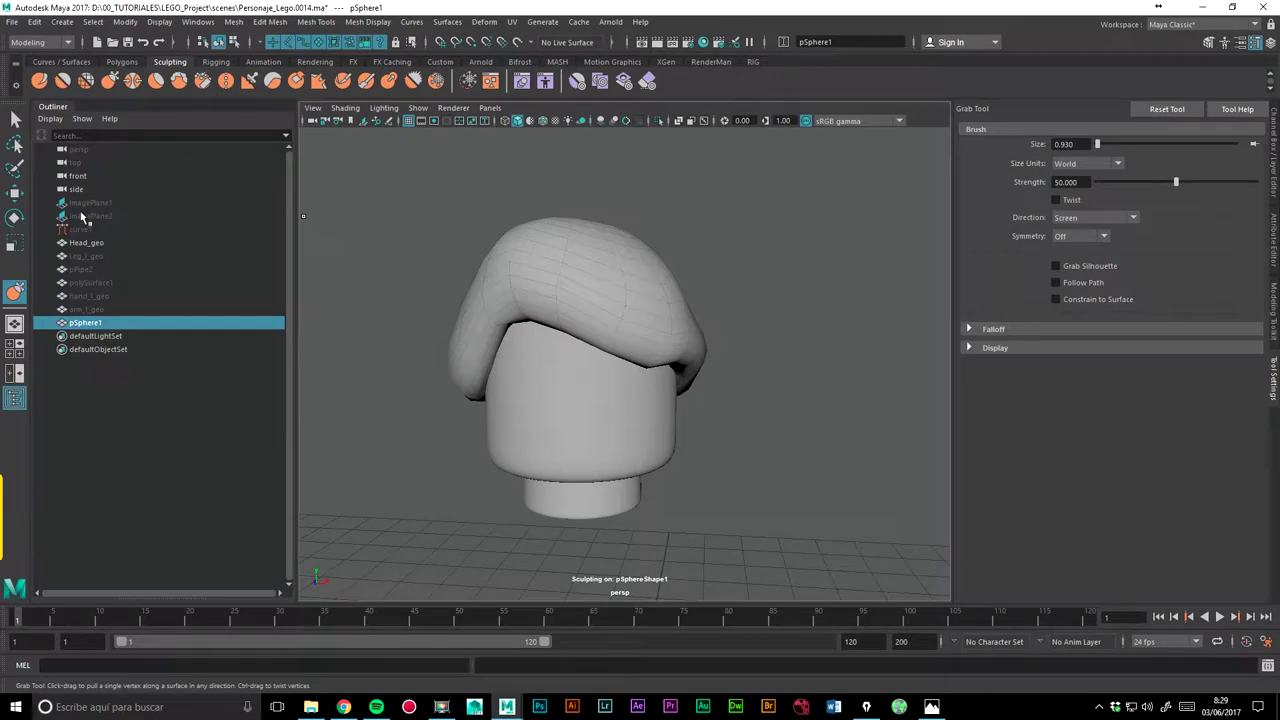
left_click(16, 196)
left_click(745, 240)
left_click(674, 306)
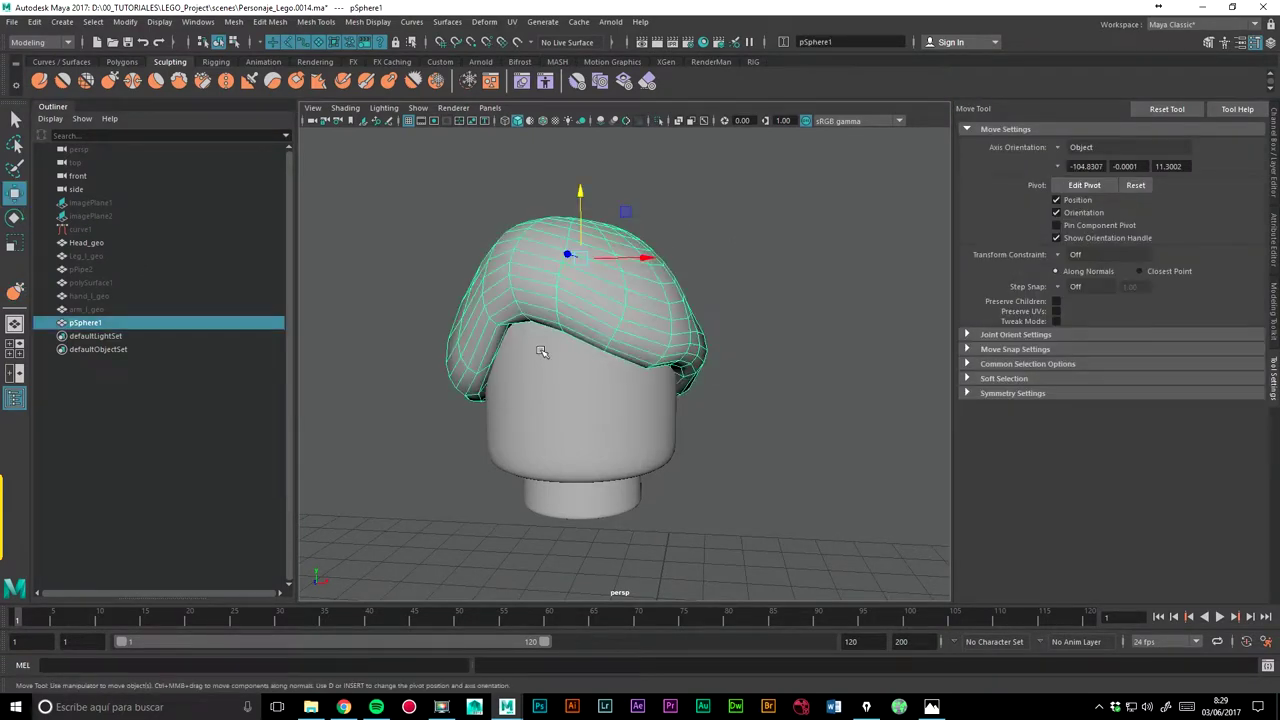
Step: Apply Smooth to pSphere1 with Divisions set to 2, then reselect the whole hair object
left_click(1208, 44)
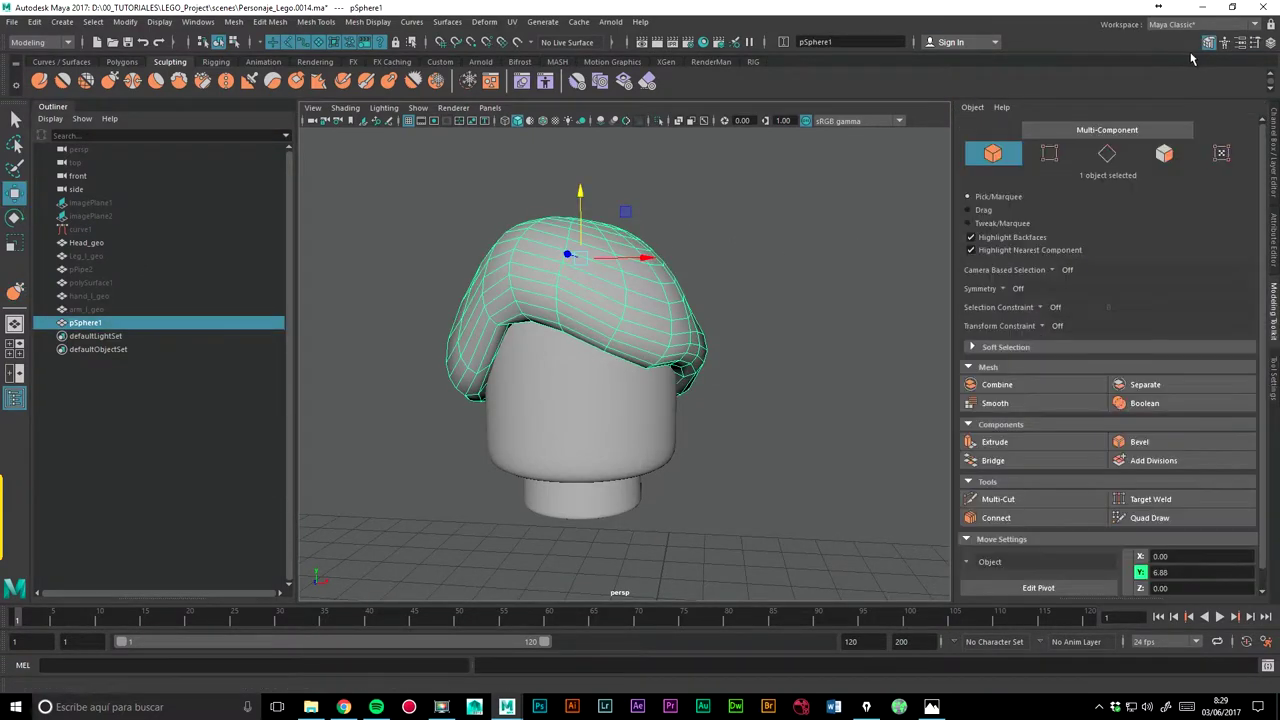
left_click(993, 404)
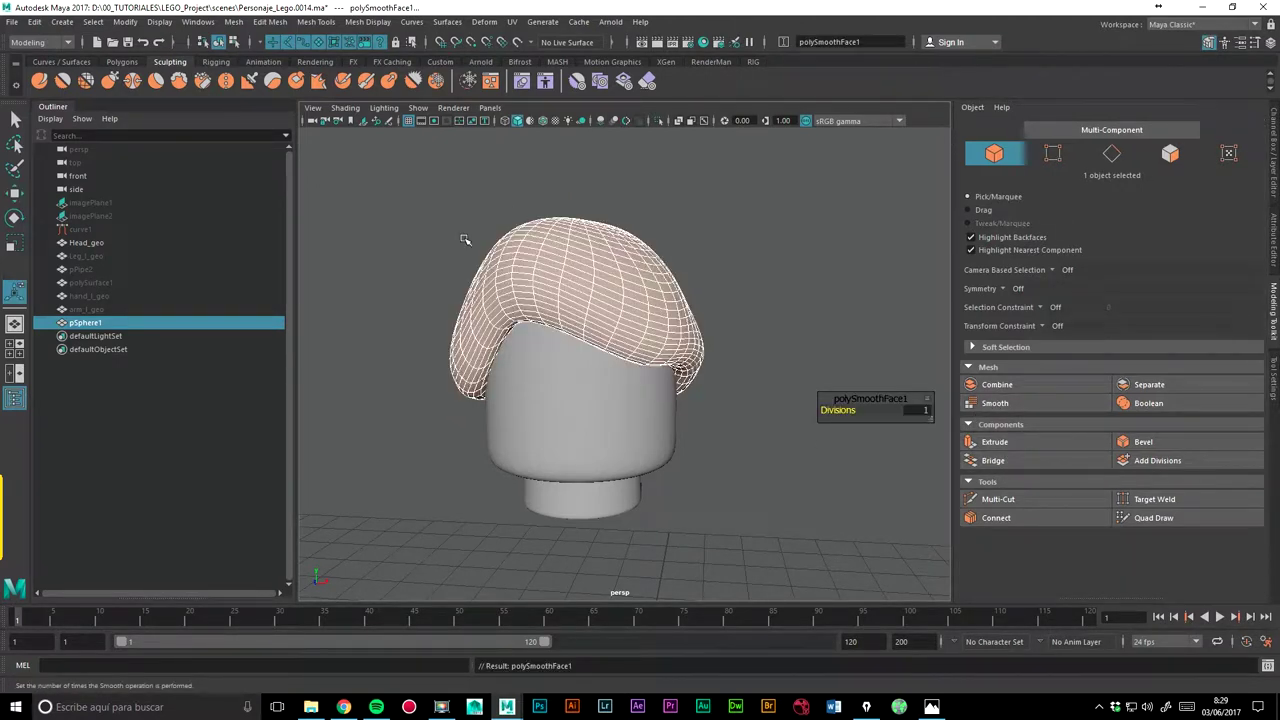
left_click_drag(843, 410, 858, 410)
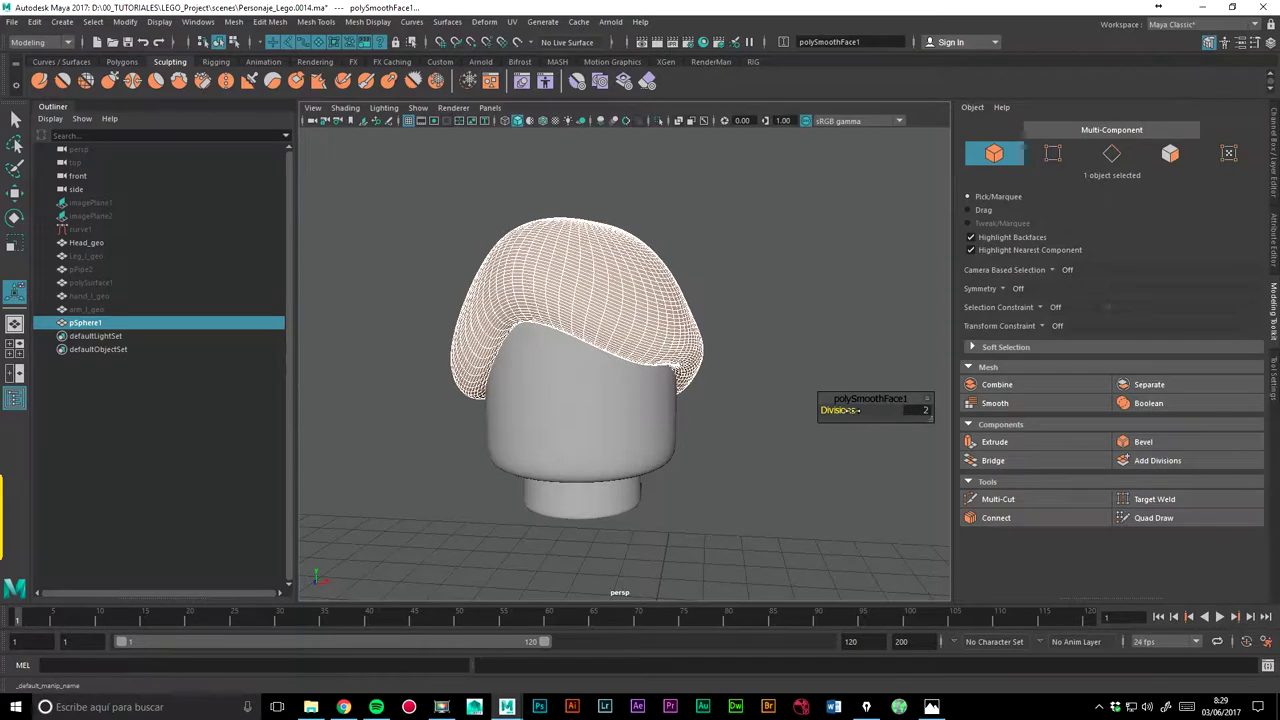
left_click(785, 310)
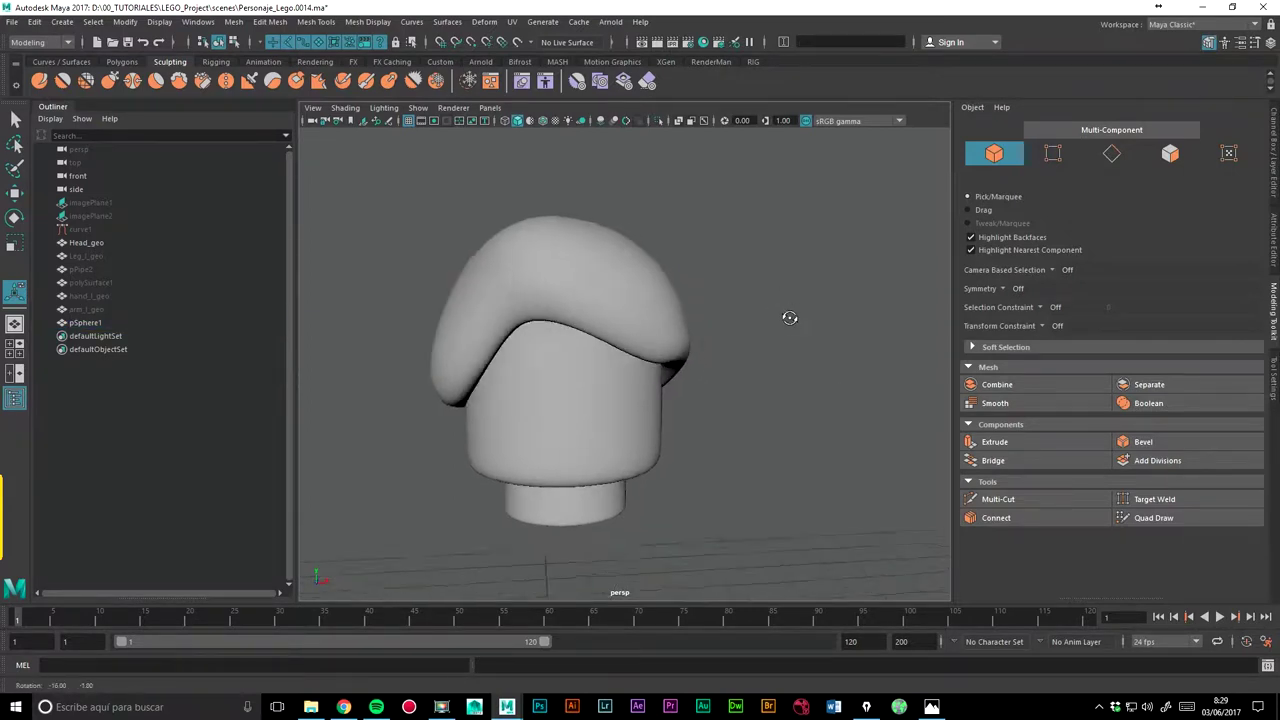
left_click(692, 322)
right_click_drag(524, 177, 617, 237, "alt")
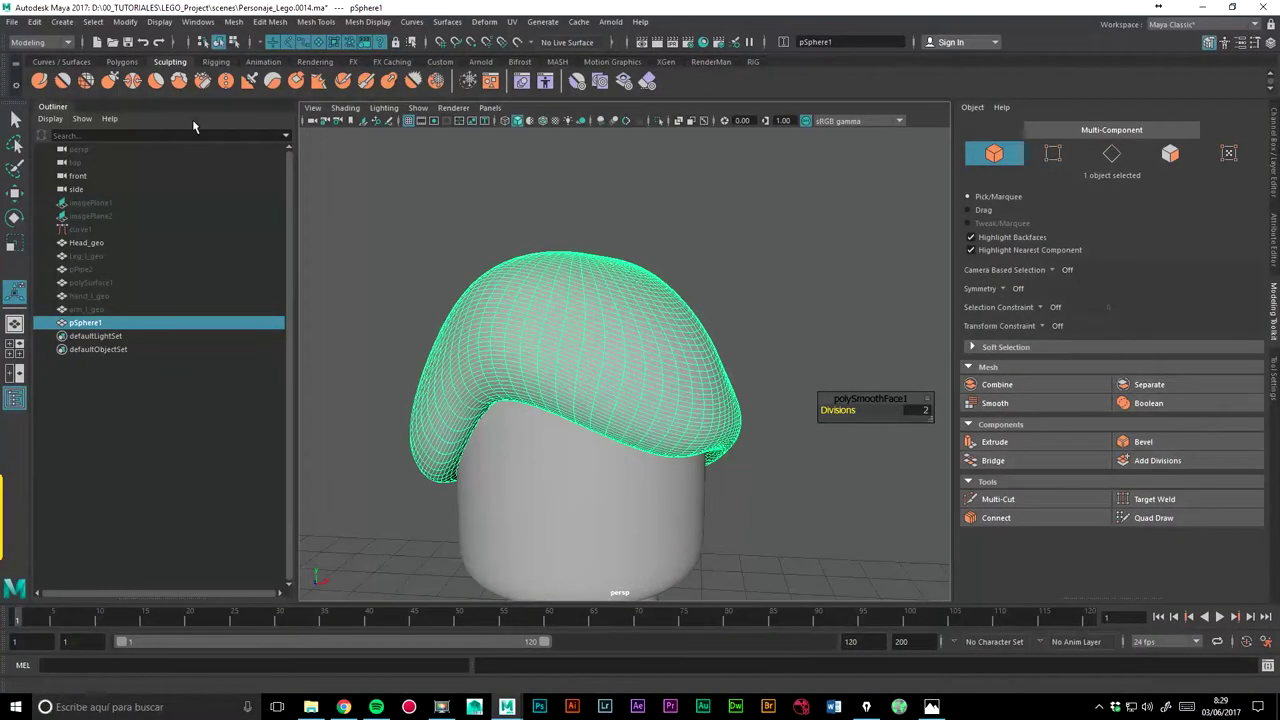
Step: Drag the hair's front edge into a drooping fringe with the Grab brush, then shrink the brush
left_click(109, 80)
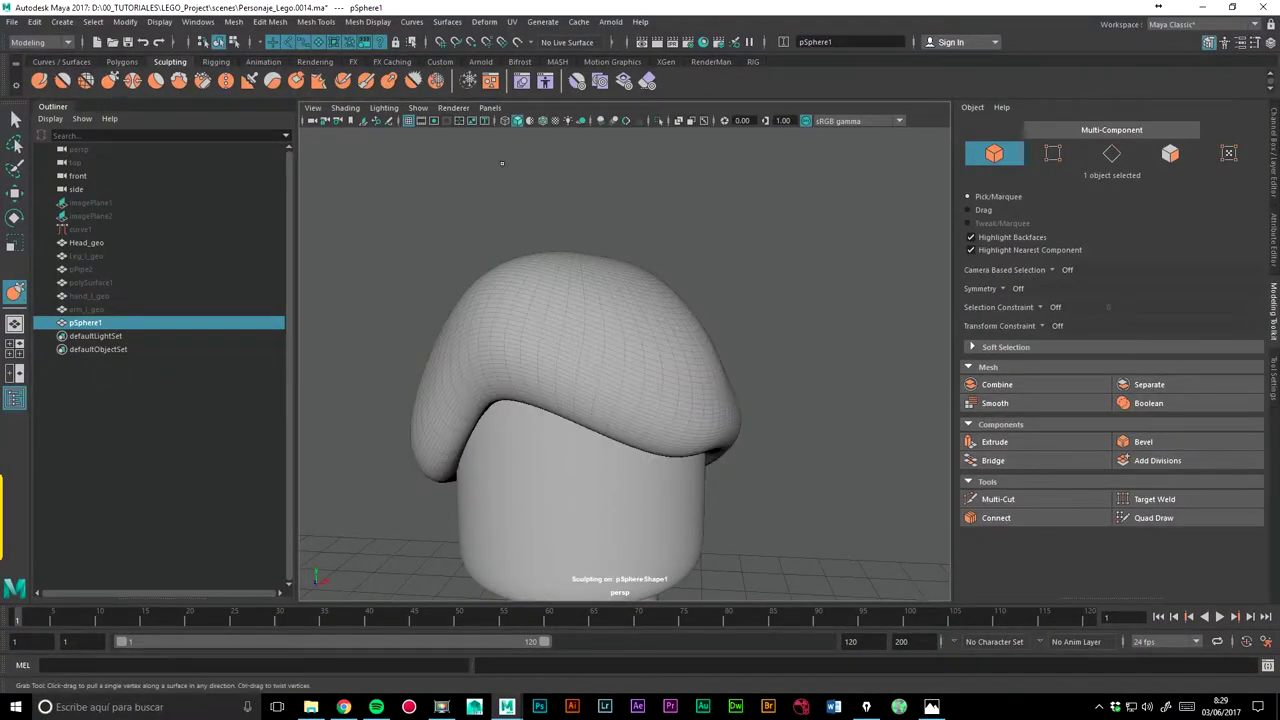
left_click_drag(712, 303, 686, 229, "alt")
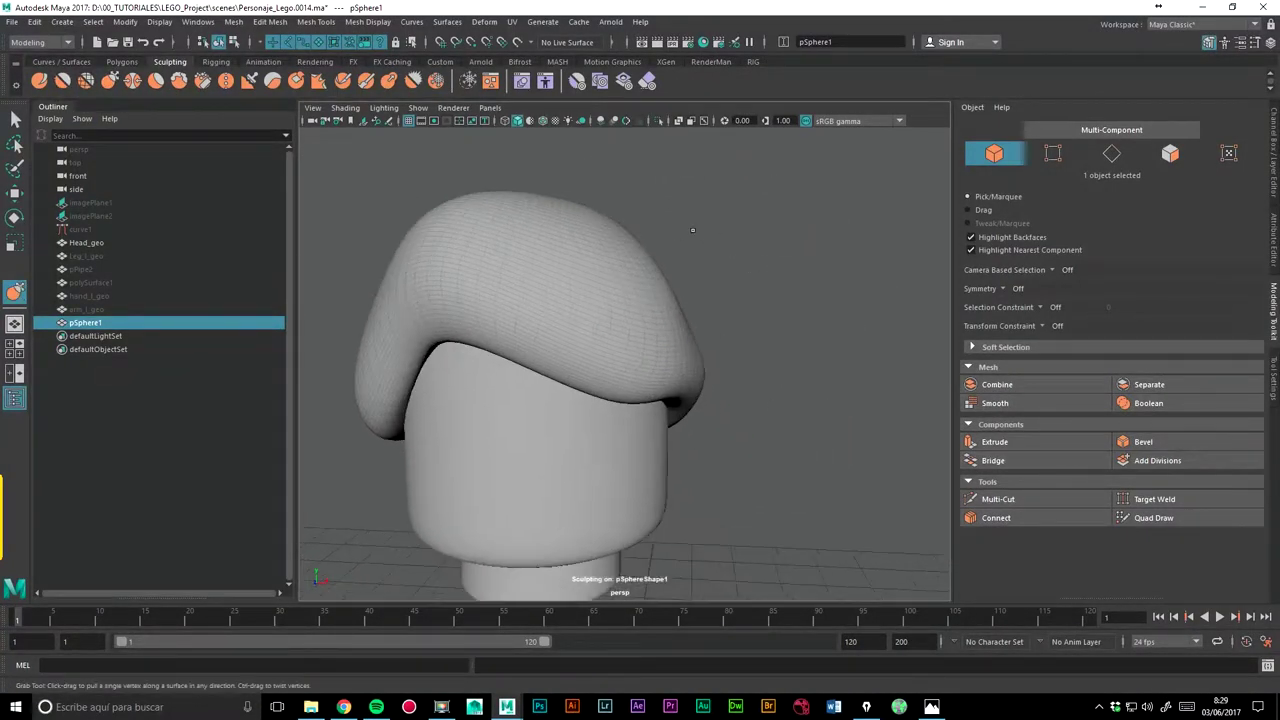
left_click_drag(622, 223, 752, 286, "alt")
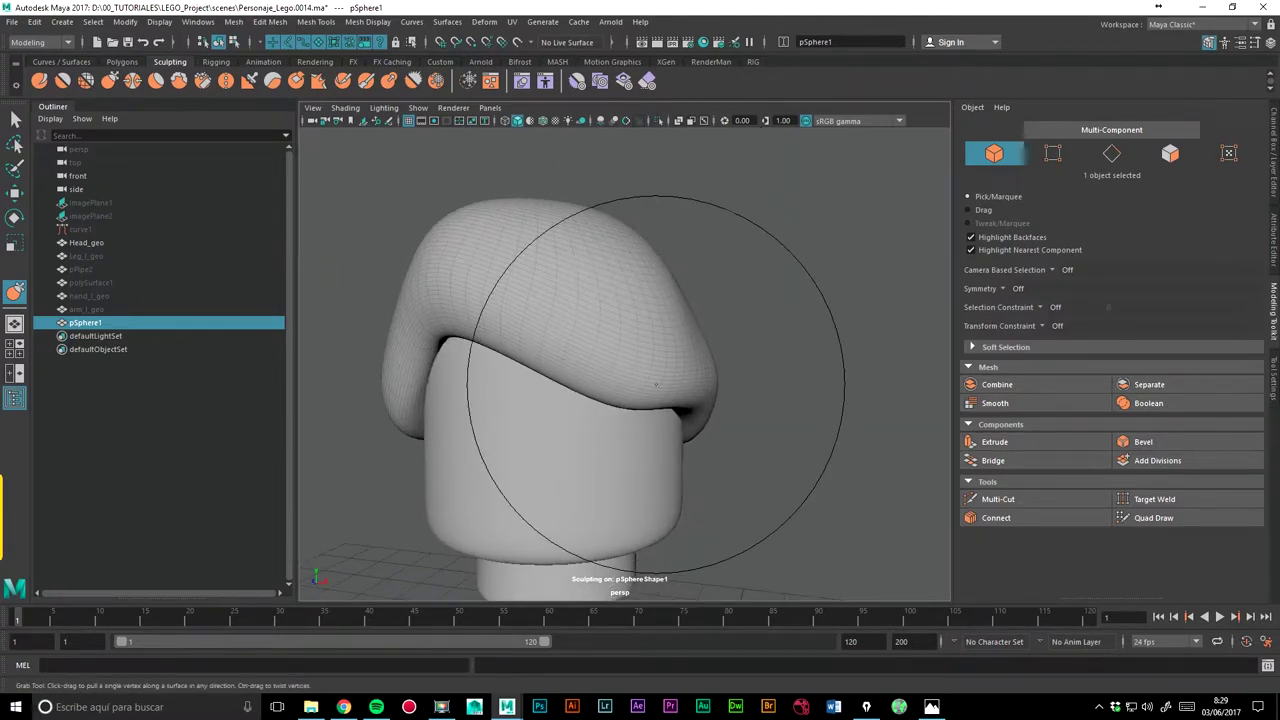
left_click_drag(528, 275, 530, 288, "alt")
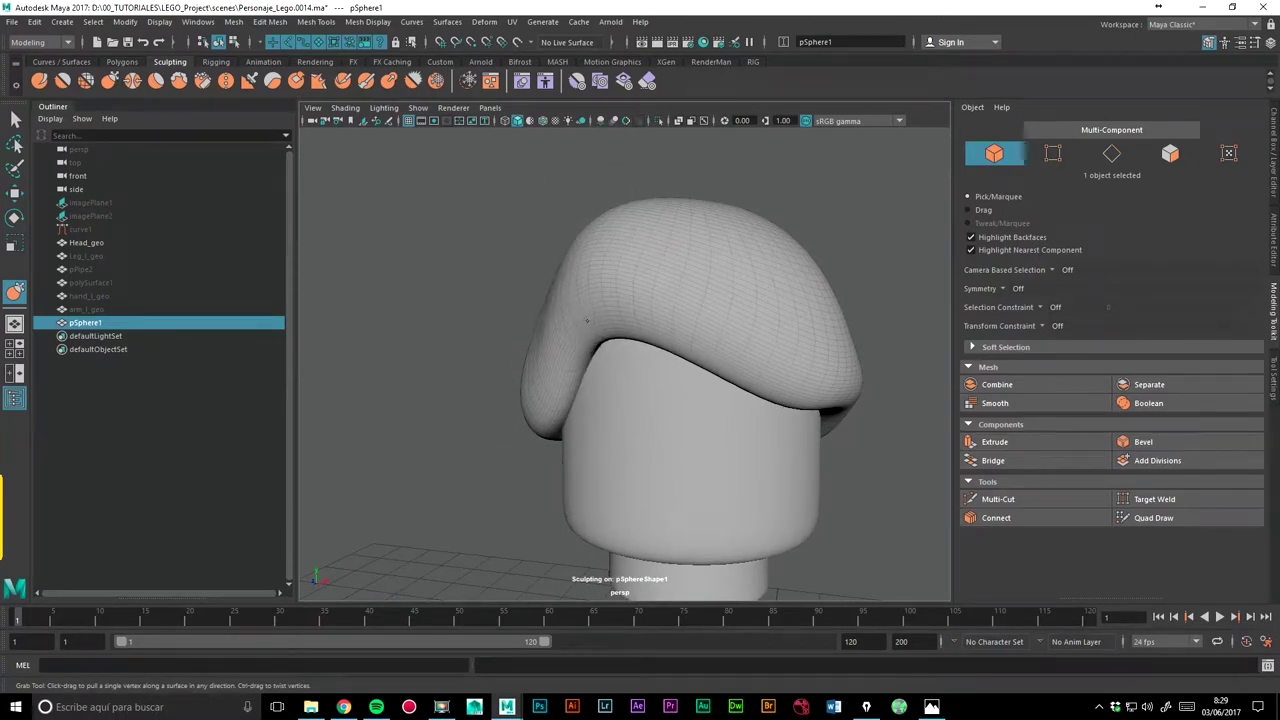
left_click_drag(710, 390, 825, 390)
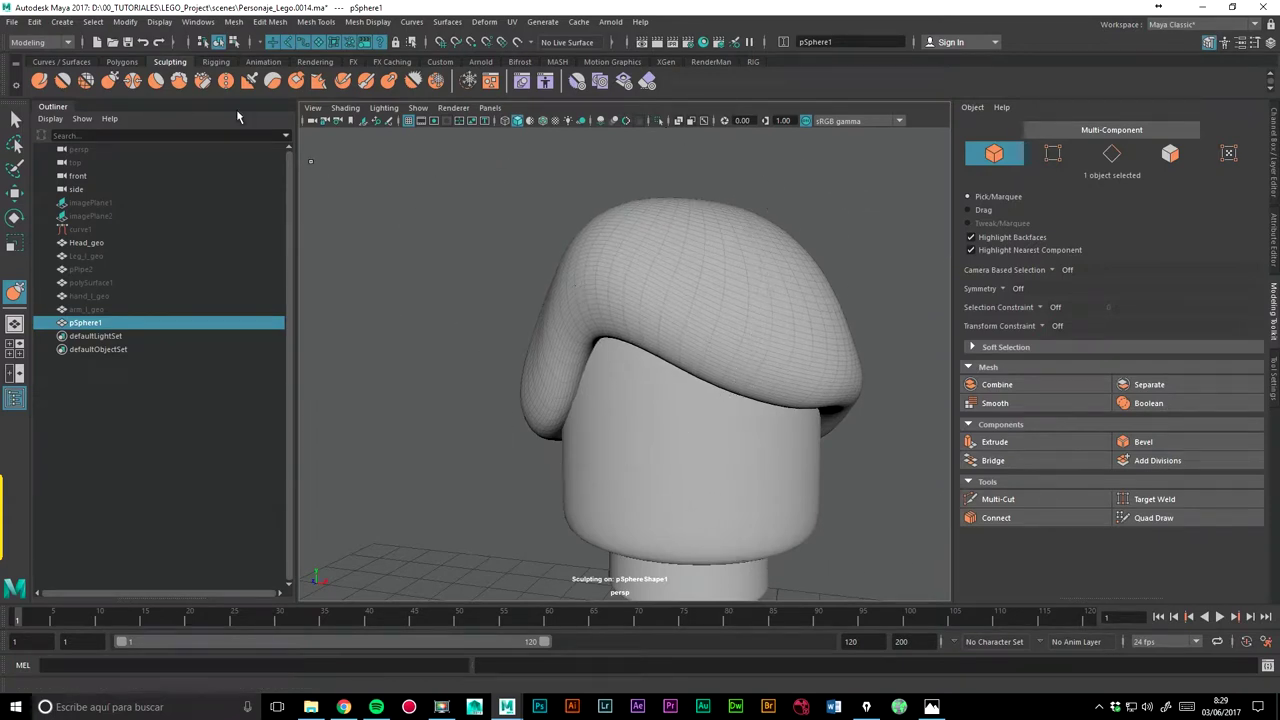
mouse_move(643, 243)
left_mouse_down()
mouse_move(674, 280)
mouse_move(674, 262)
left_mouse_up()
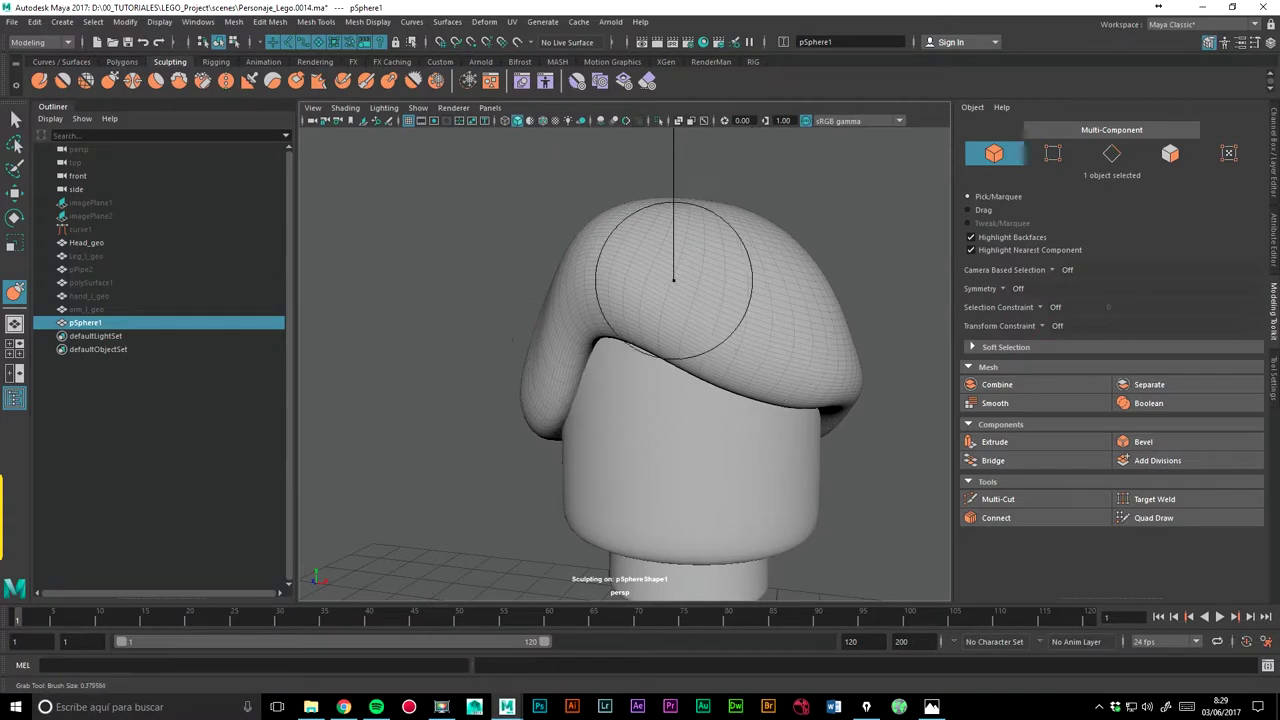
mouse_move(470, 255)
left_mouse_down("alt")
mouse_move(515, 291)
mouse_move(470, 300)
left_mouse_up("alt")
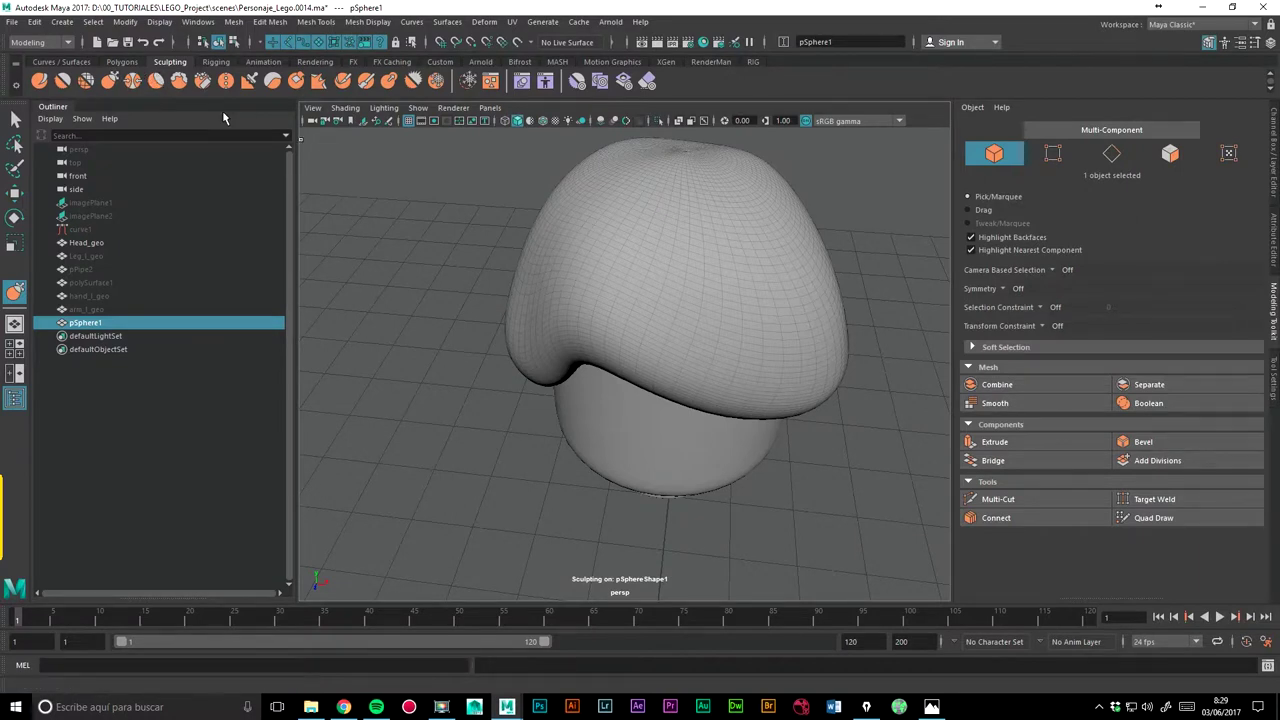
Step: Activate the Sculpt Tool and check the hair's channel and shape attribute panels
left_click(43, 84)
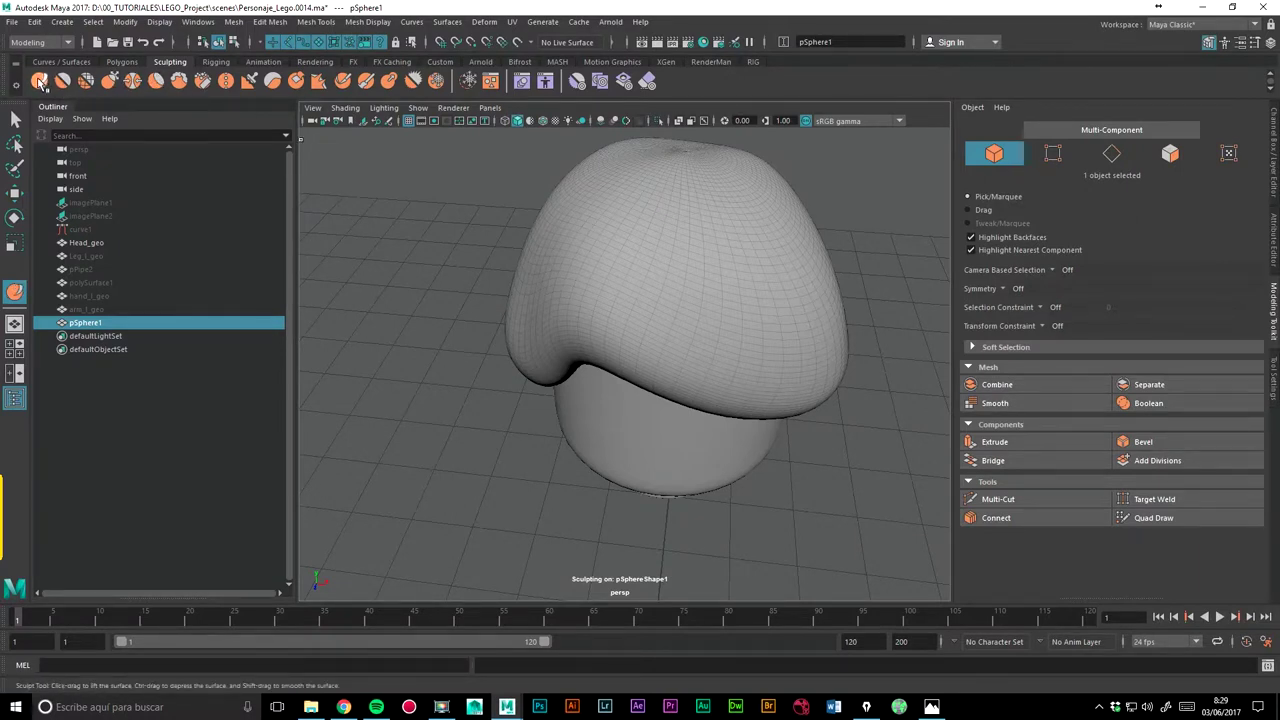
left_click(1271, 175)
left_click(1273, 234)
left_click(1274, 288)
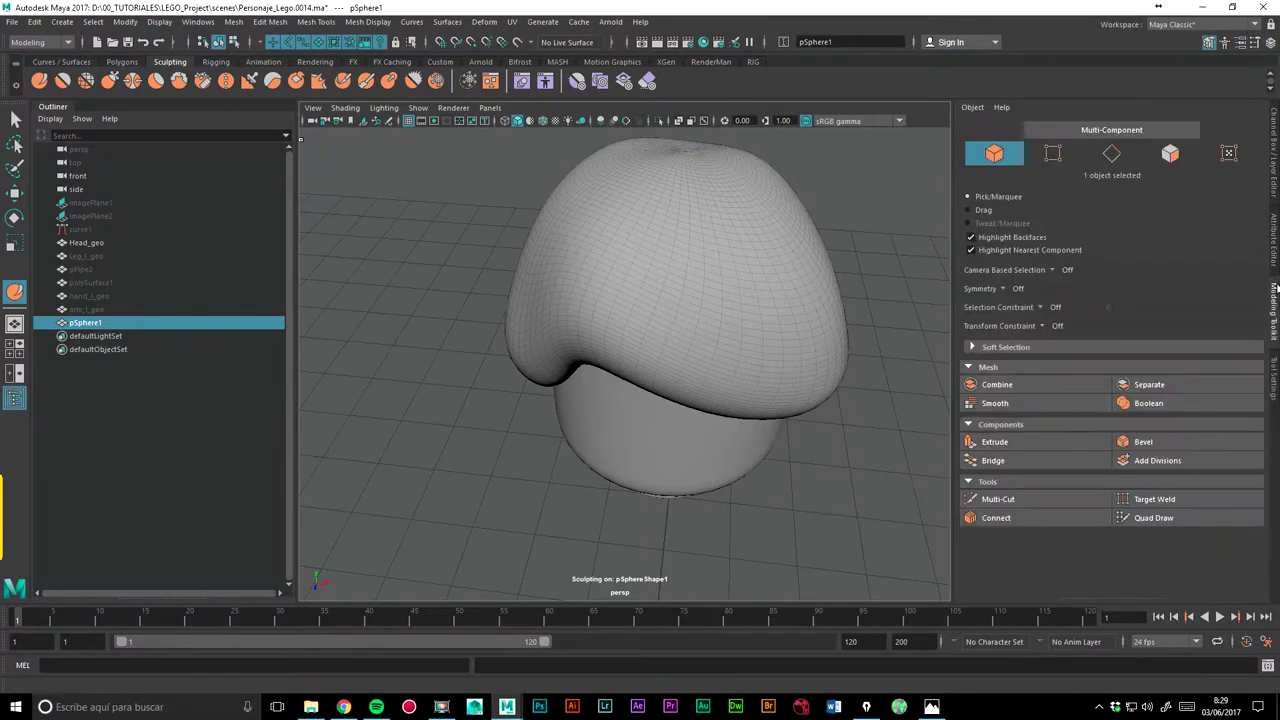
Step: Open the Sculpt Tool settings and try several test strokes on the hair, undoing each
left_click(1273, 370)
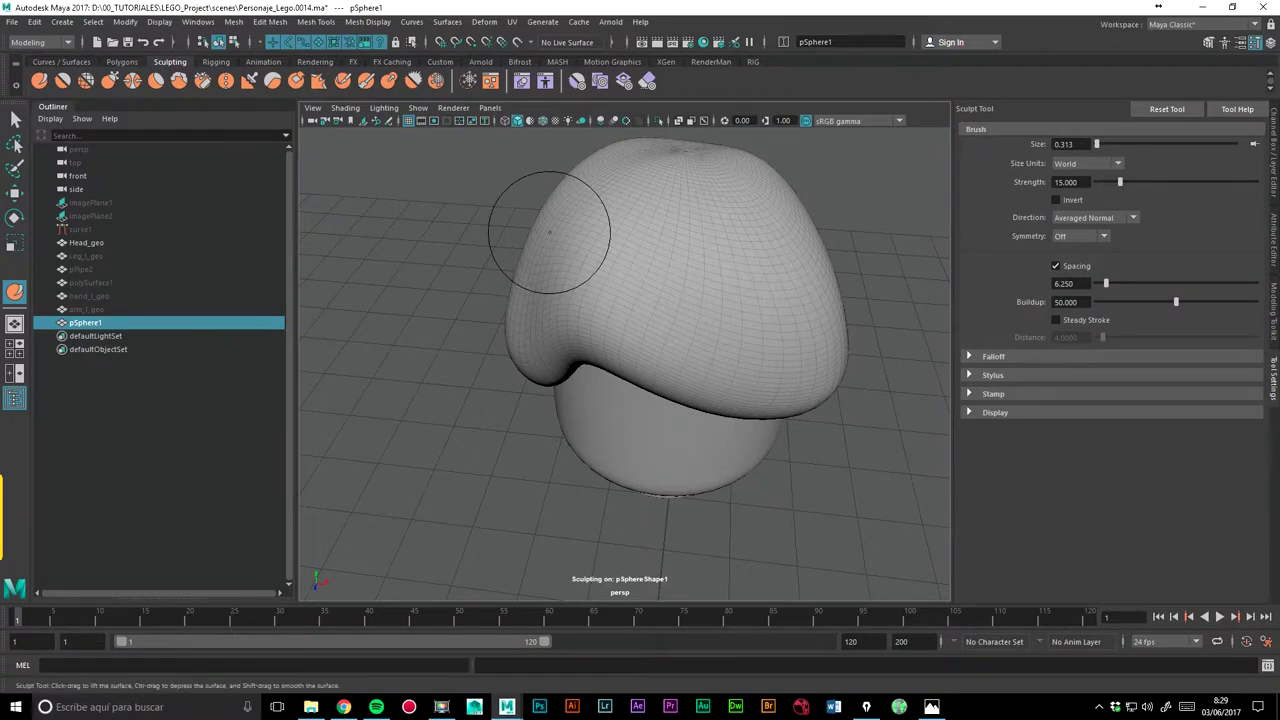
left_click_drag(549, 232, 568, 250)
key("ctrl+z")
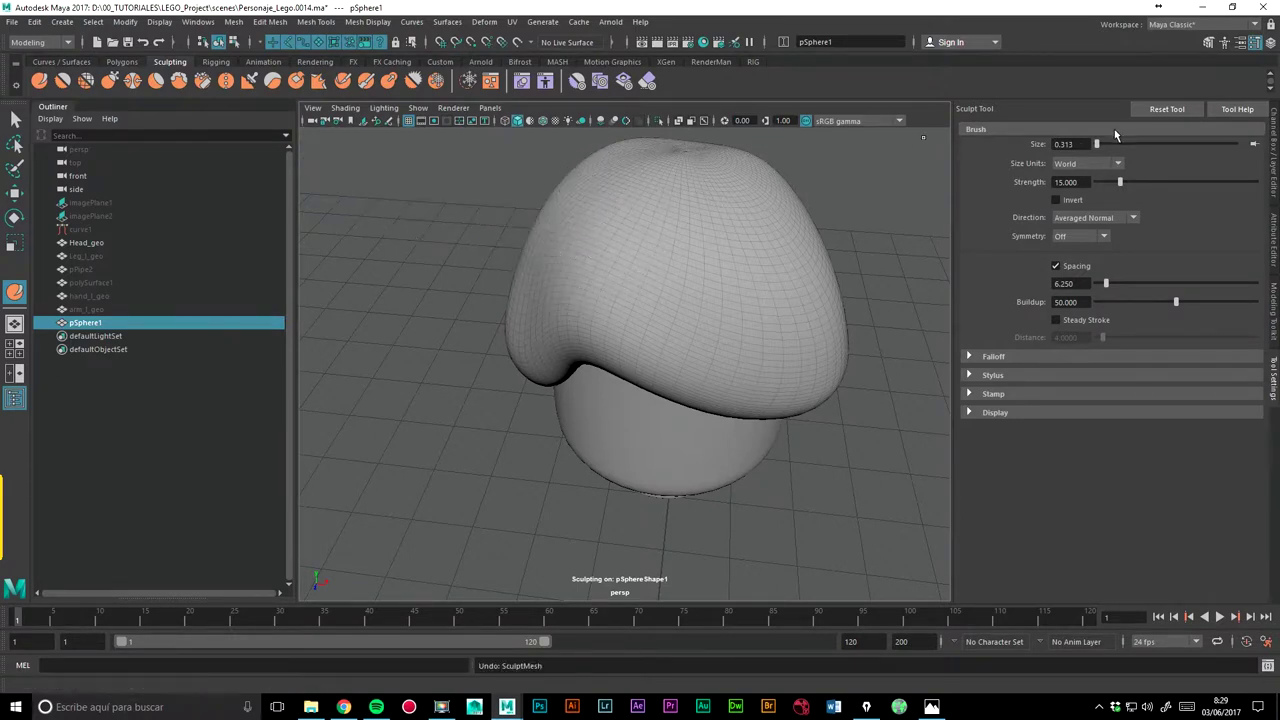
double_click(1089, 182)
type("2.000")
left_click_drag(651, 219, 587, 297)
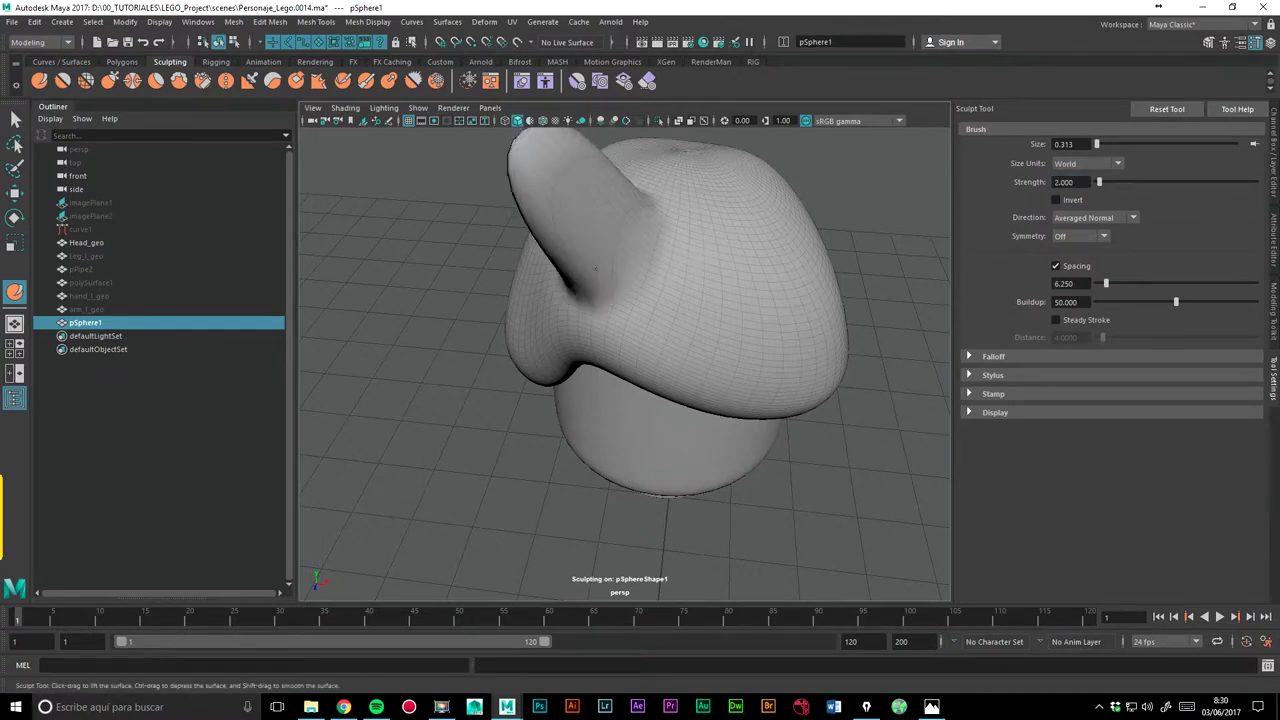
key("ctrl+z")
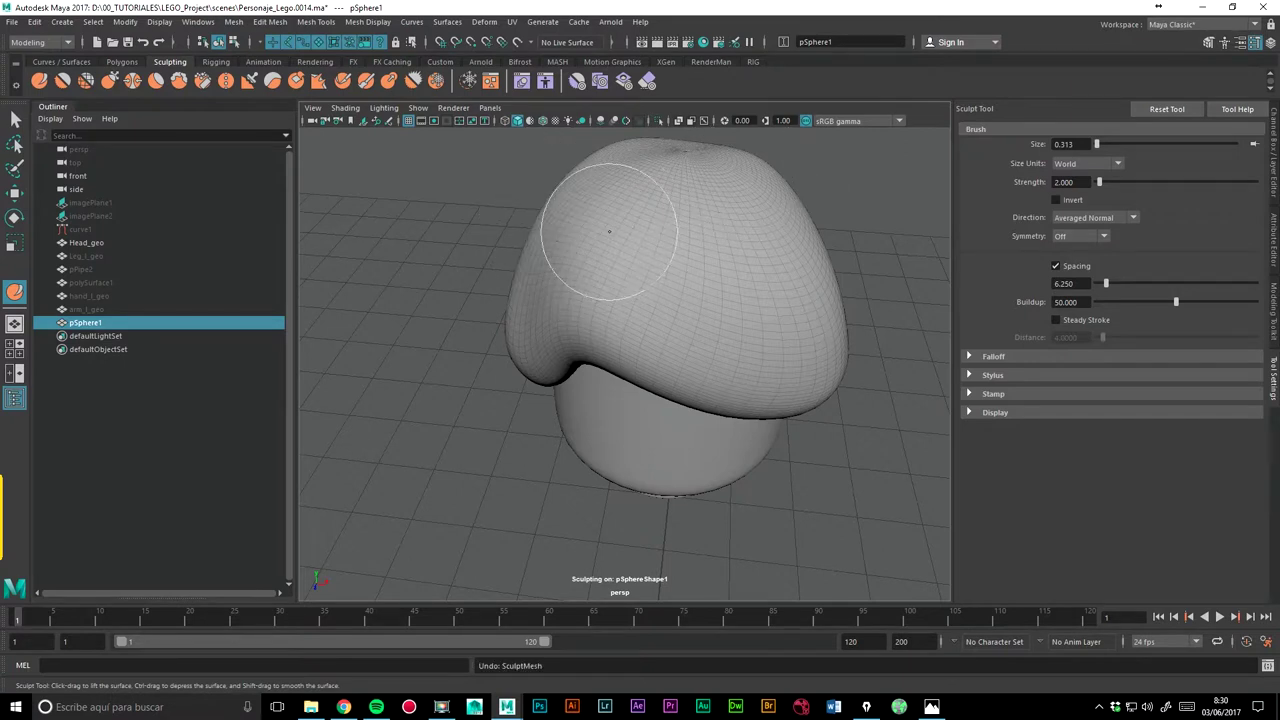
mouse_move(626, 224)
left_mouse_down("ctrl")
mouse_move(604, 246)
mouse_move(587, 339)
mouse_move(527, 413)
left_mouse_up("ctrl")
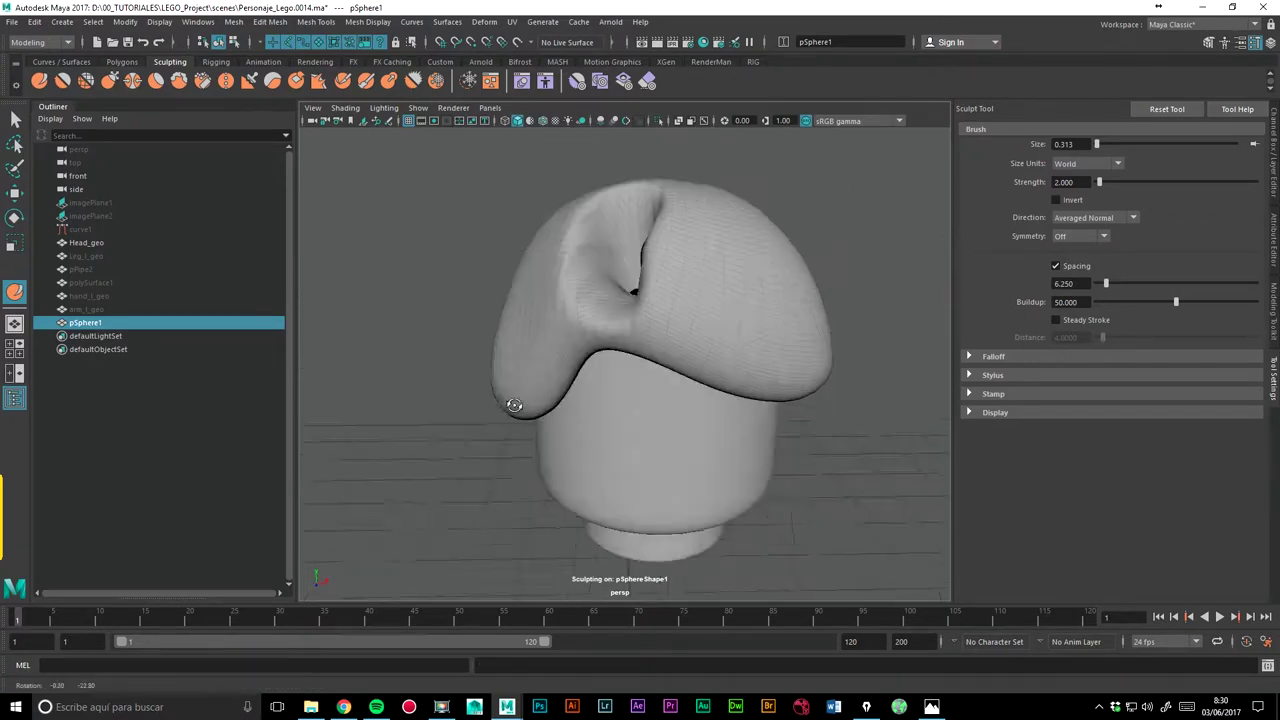
key("ctrl+z")
Step: Set Sculpt strength to 0.300 and press a soft fold into the top of the hair
double_click(1072, 182)
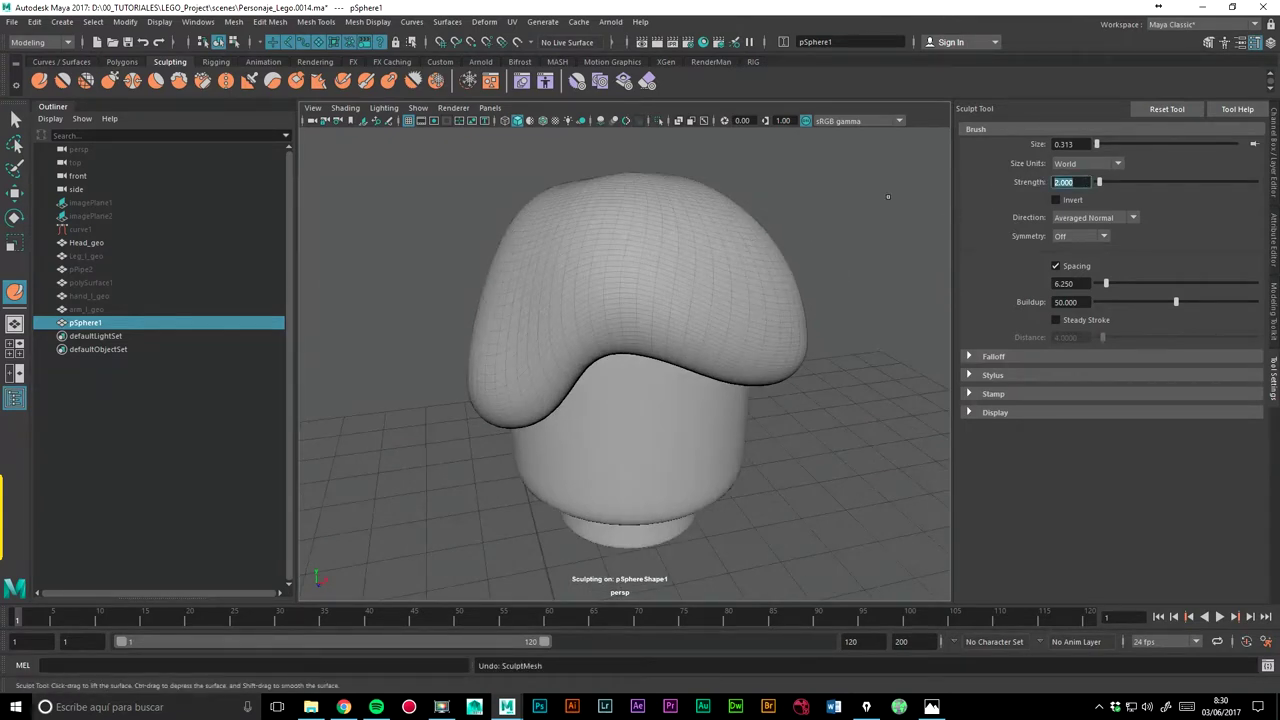
type("0.")
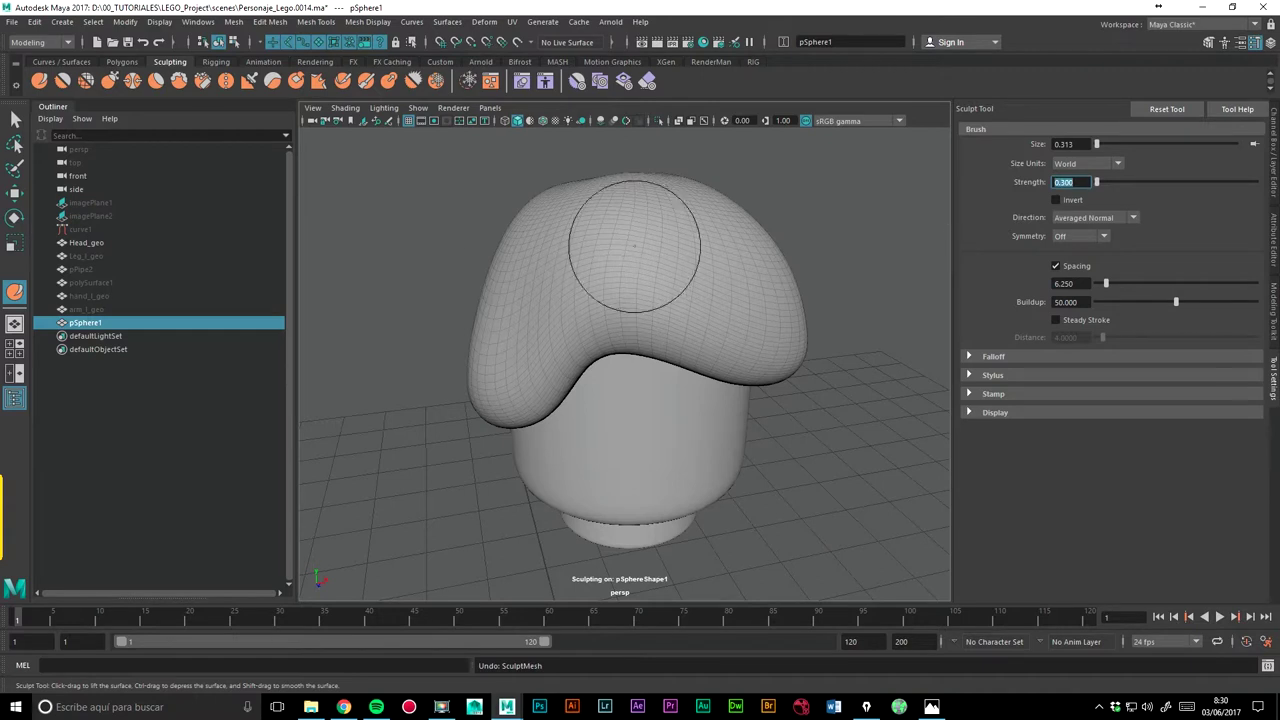
left_click_drag(586, 243, 600, 270)
mouse_move(850, 247)
left_mouse_down("alt")
mouse_move(871, 240)
mouse_move(757, 257)
mouse_move(591, 360)
mouse_move(670, 370)
mouse_move(566, 377)
mouse_move(596, 363)
left_mouse_up("alt")
key("ctrl+z")
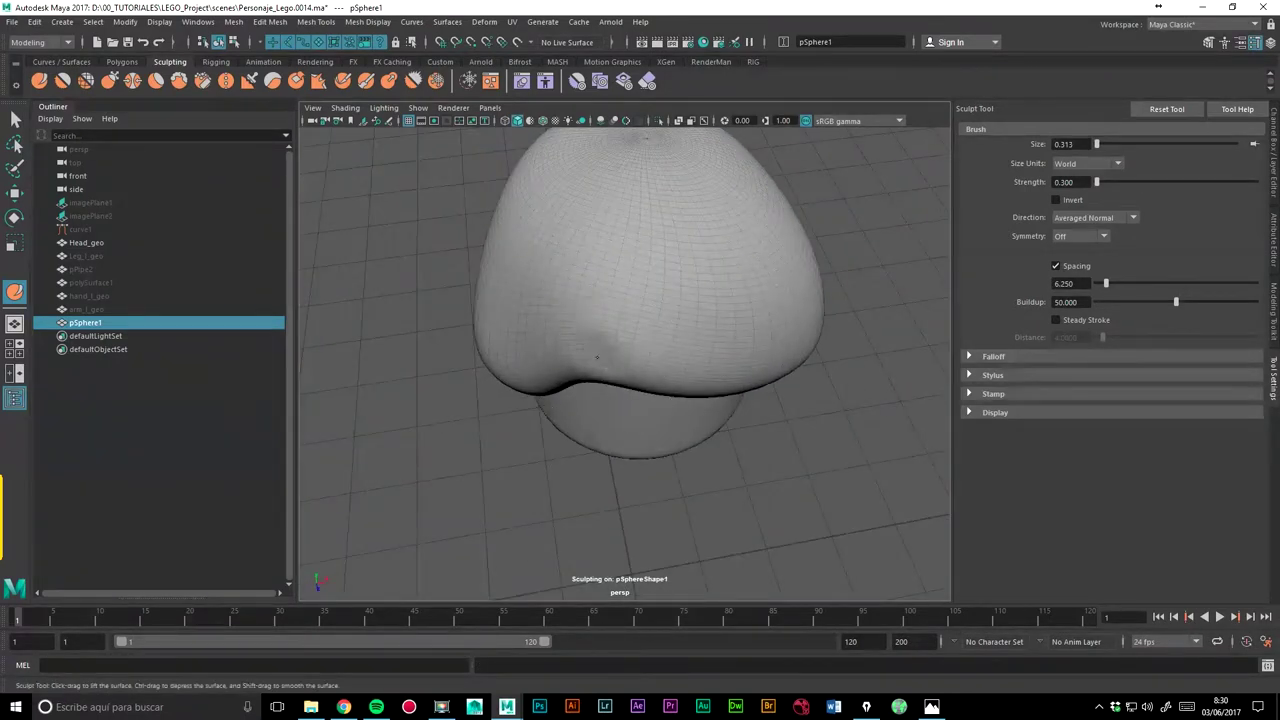
mouse_move(589, 244)
left_mouse_down("alt")
mouse_move(860, 346)
mouse_move(628, 296)
left_mouse_up("alt")
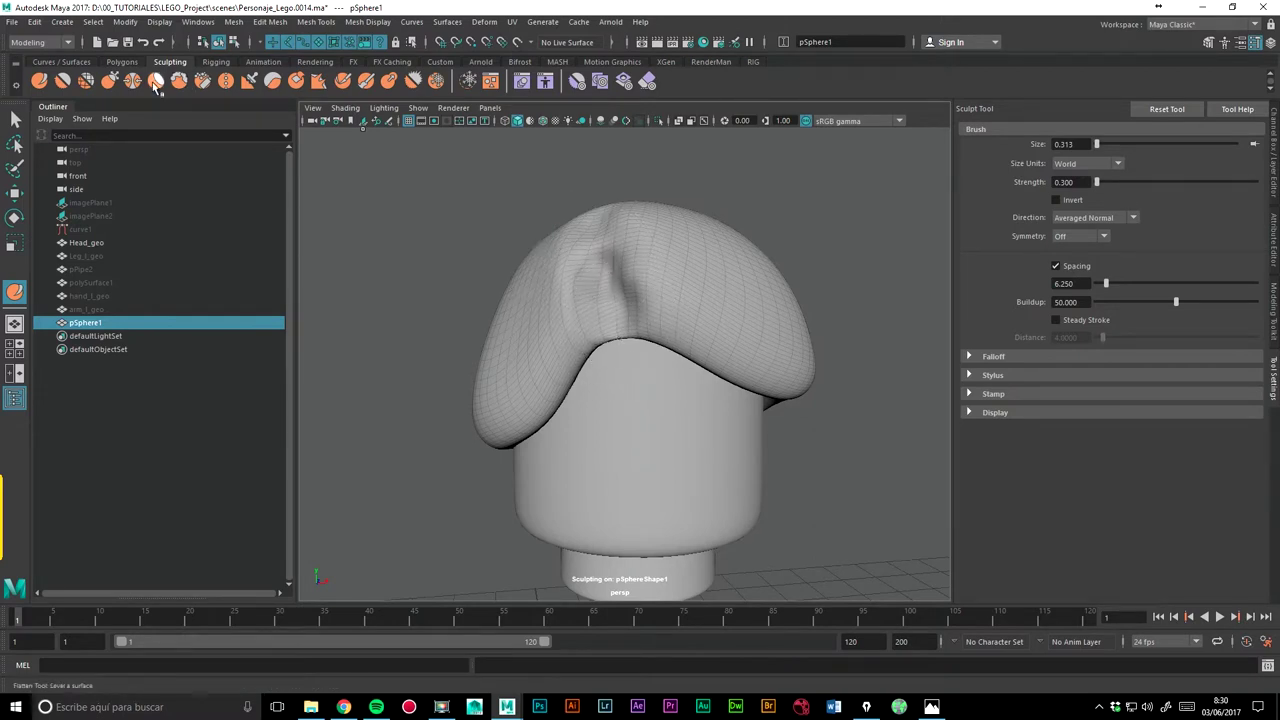
Step: With the Grab tool, Shift-smooth the creased fold into a soft, rounded front lobe
left_click(109, 80)
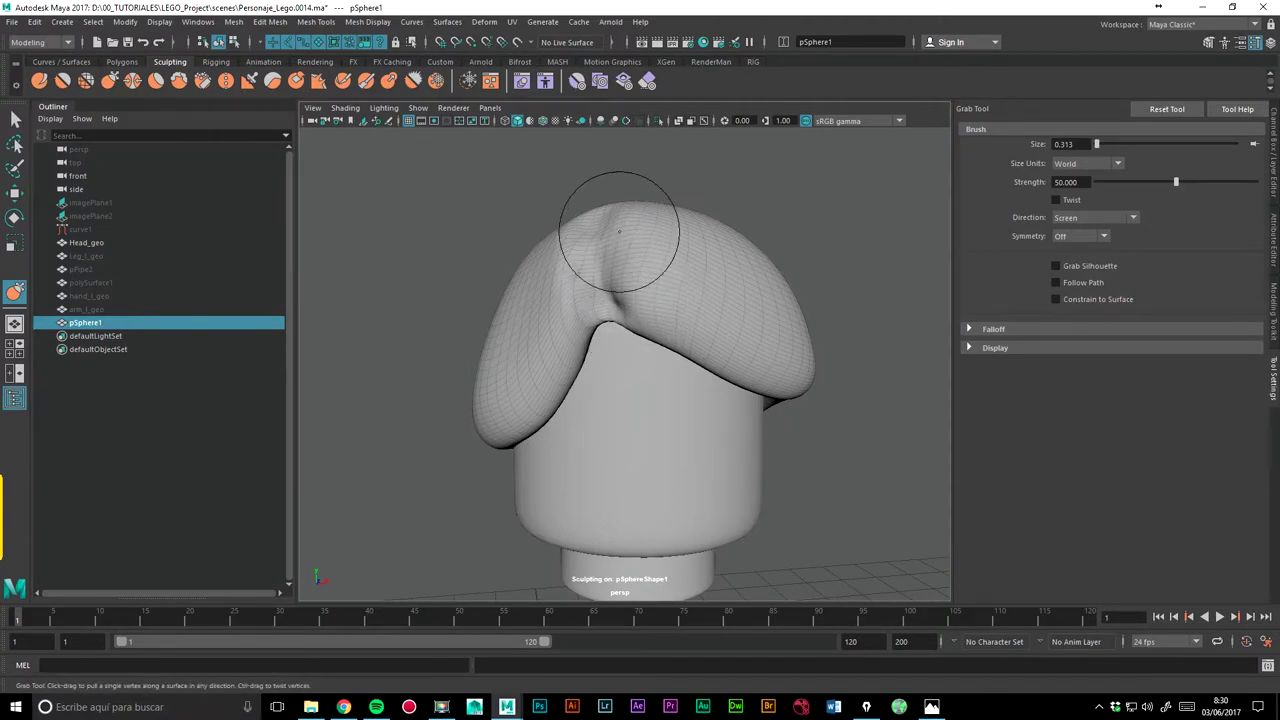
mouse_move(634, 306)
left_mouse_down("alt")
mouse_move(429, 306)
mouse_move(614, 307)
left_mouse_up("alt")
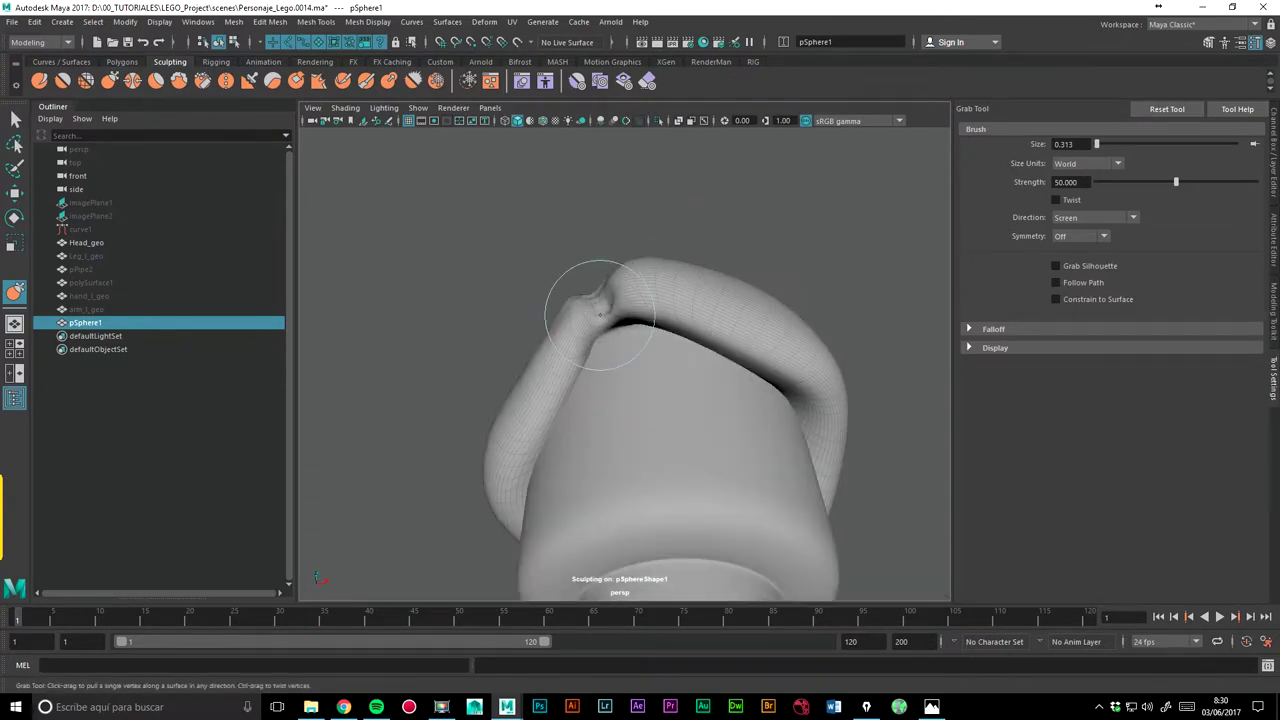
mouse_move(597, 322)
left_mouse_down("alt")
mouse_move(511, 389)
mouse_move(511, 451)
left_mouse_up("alt")
key("shift")
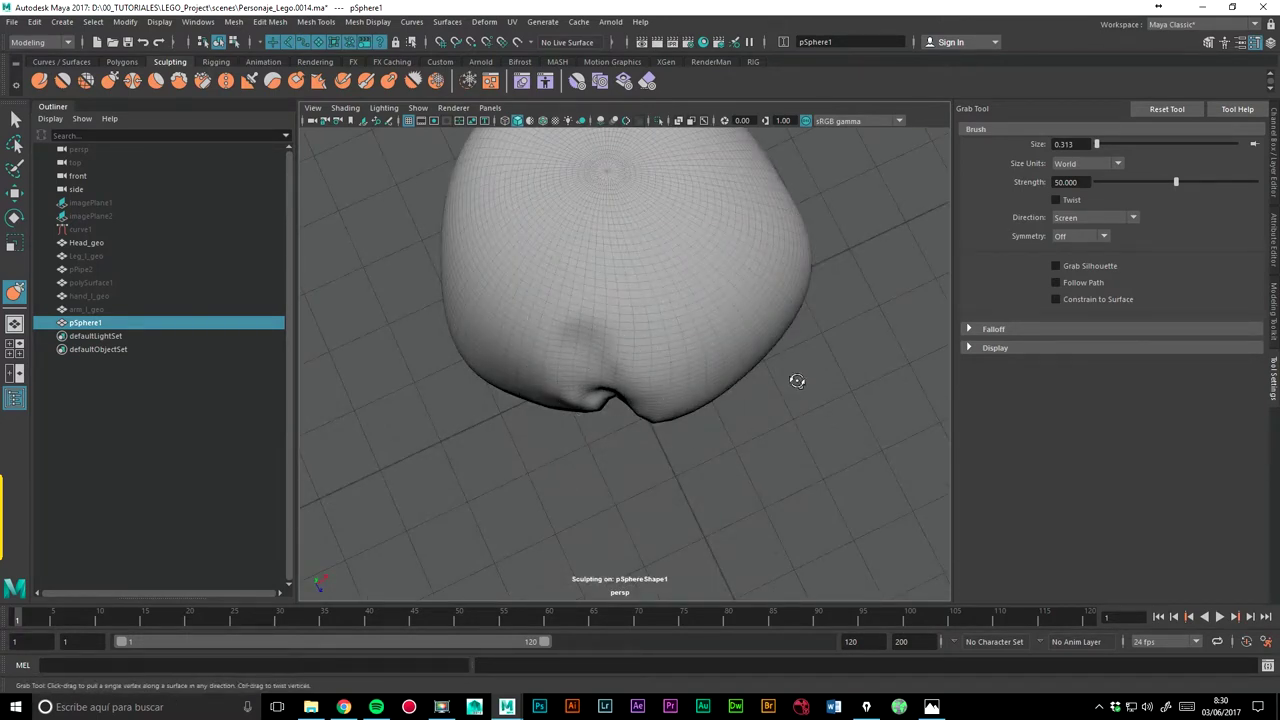
left_click_drag(794, 380, 702, 310, "alt")
mouse_move(578, 338)
left_mouse_down("alt")
mouse_move(466, 371)
mouse_move(600, 288)
left_mouse_up("alt")
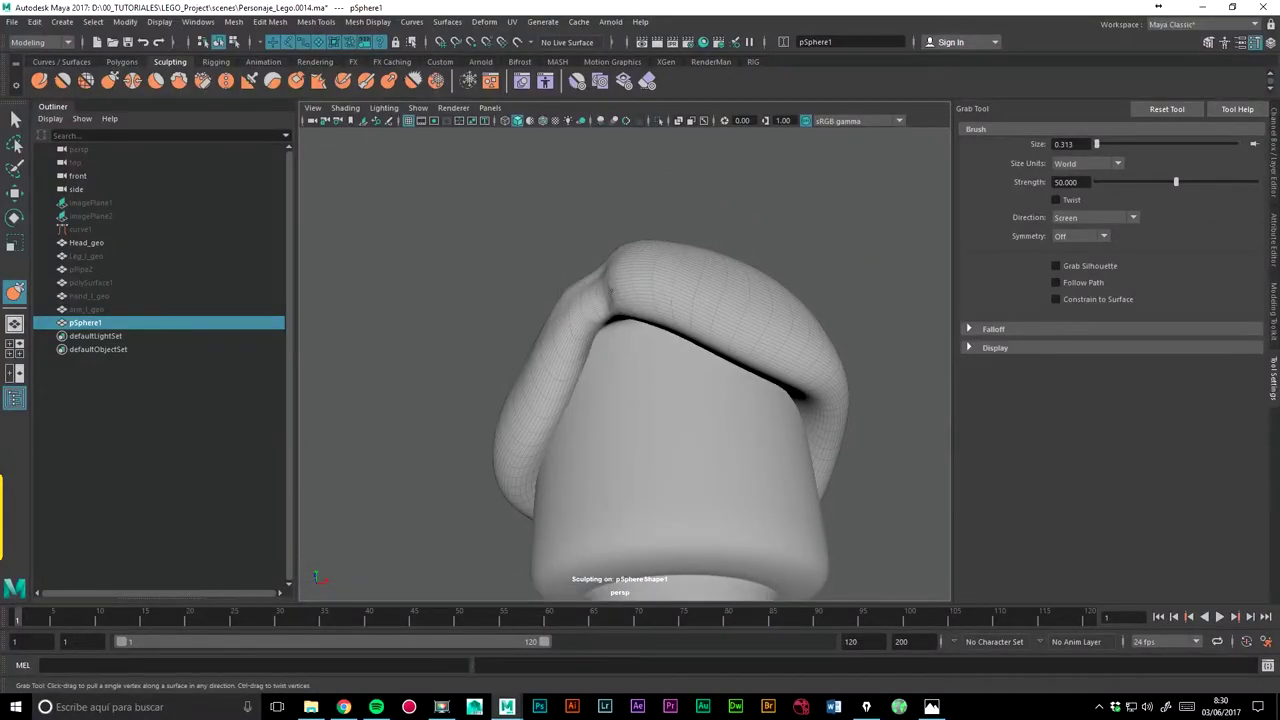
left_click_drag(751, 286, 894, 314, "alt")
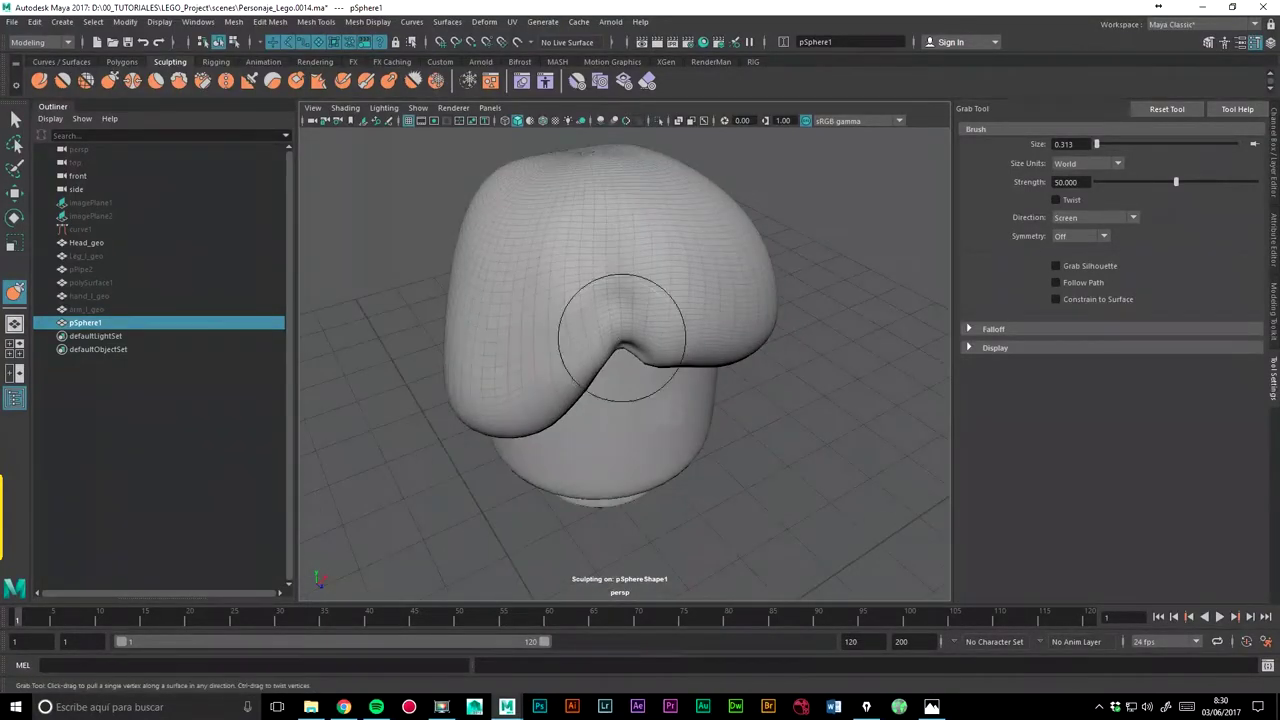
left_click_drag(623, 337, 635, 305, "alt")
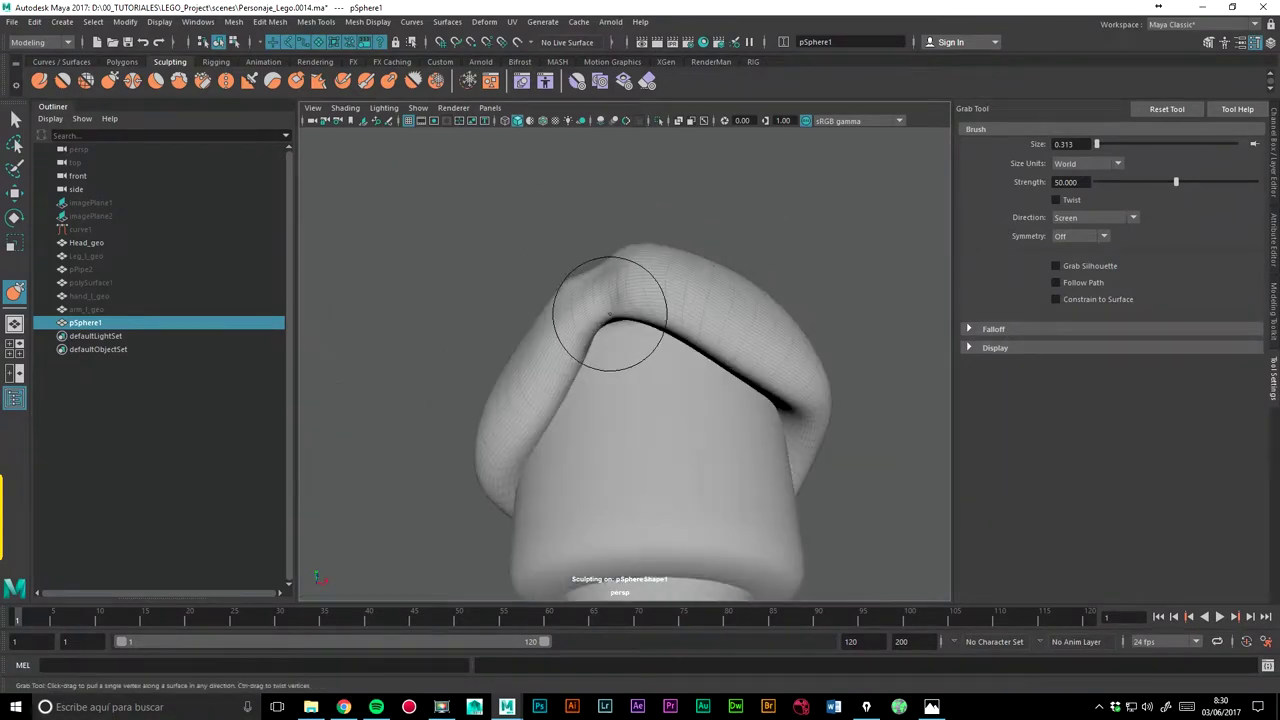
left_click_drag(784, 256, 780, 288, "alt")
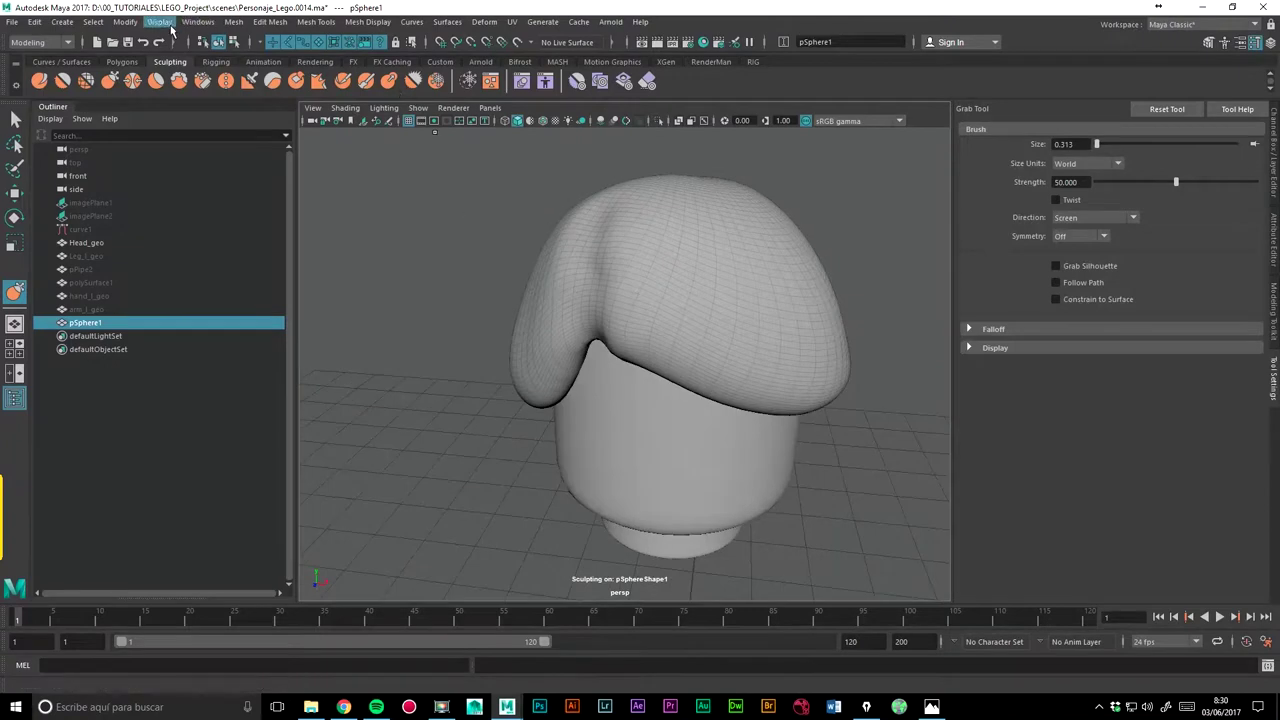
left_click(42, 82)
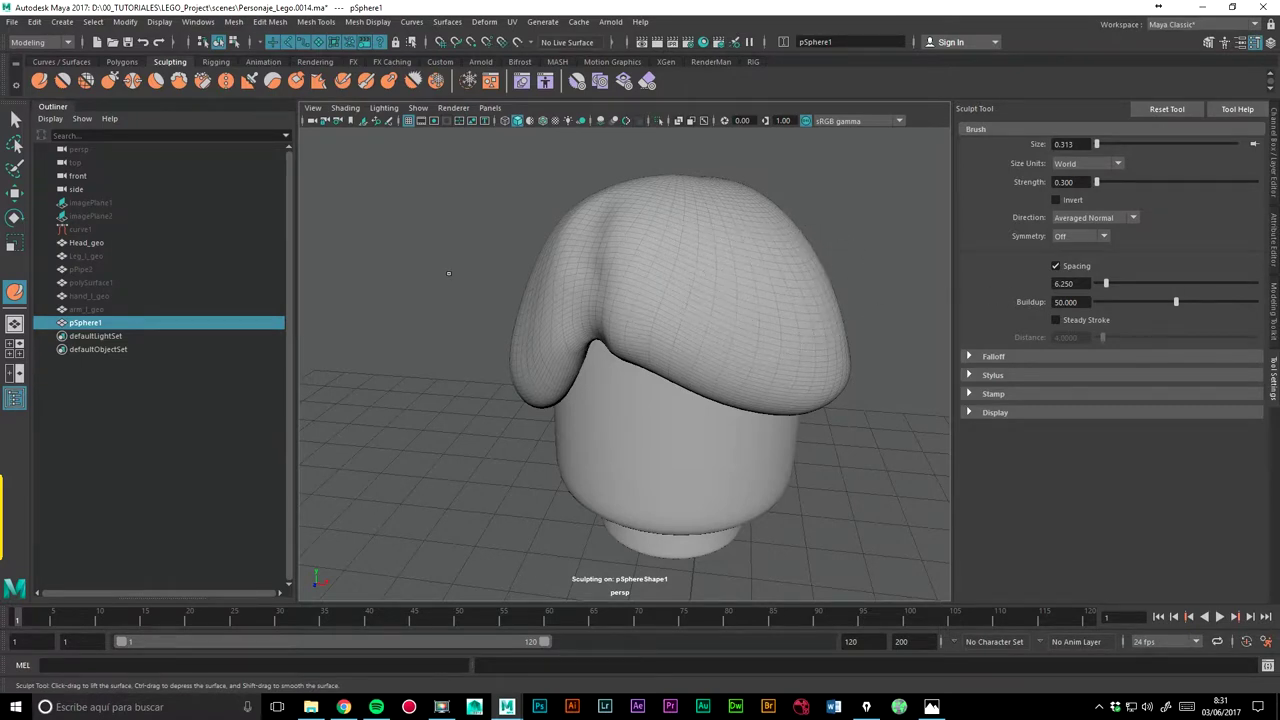
mouse_move(709, 251)
left_mouse_down()
mouse_move(737, 320)
mouse_move(757, 323)
left_mouse_up()
mouse_move(752, 271)
left_mouse_down()
mouse_move(763, 251)
mouse_move(737, 366)
left_mouse_up()
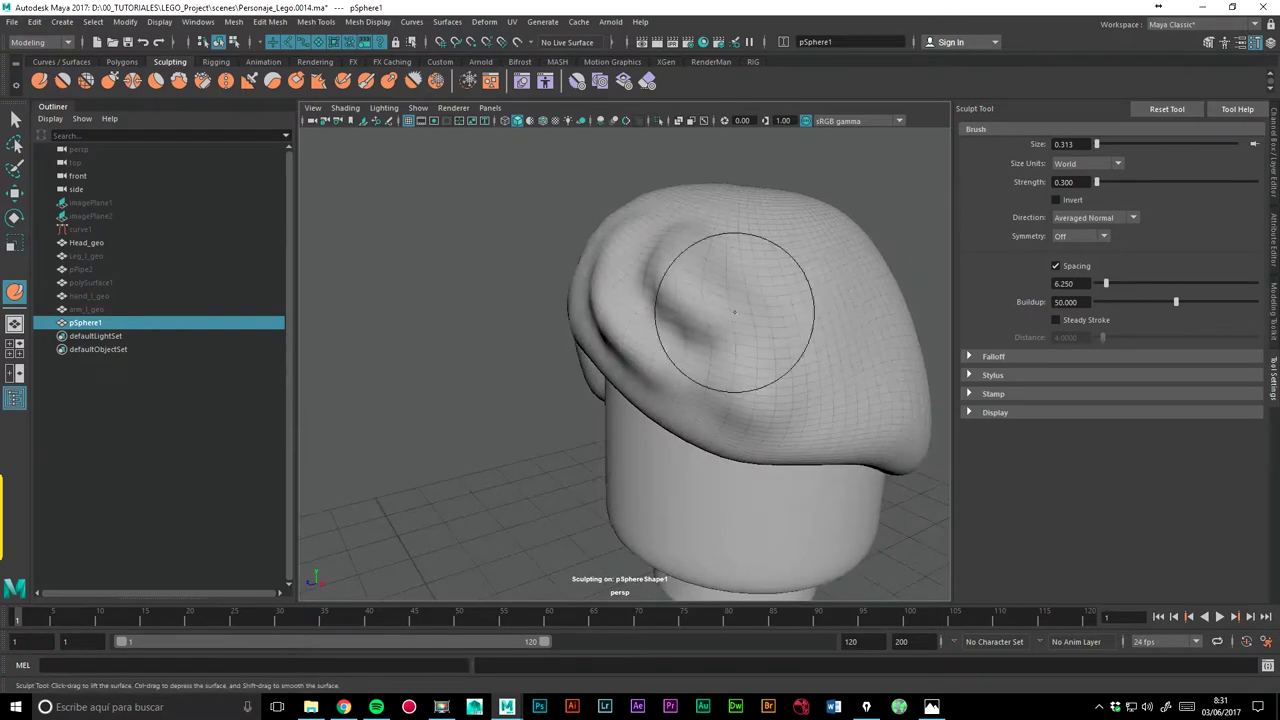
left_click_drag(712, 208, 690, 196)
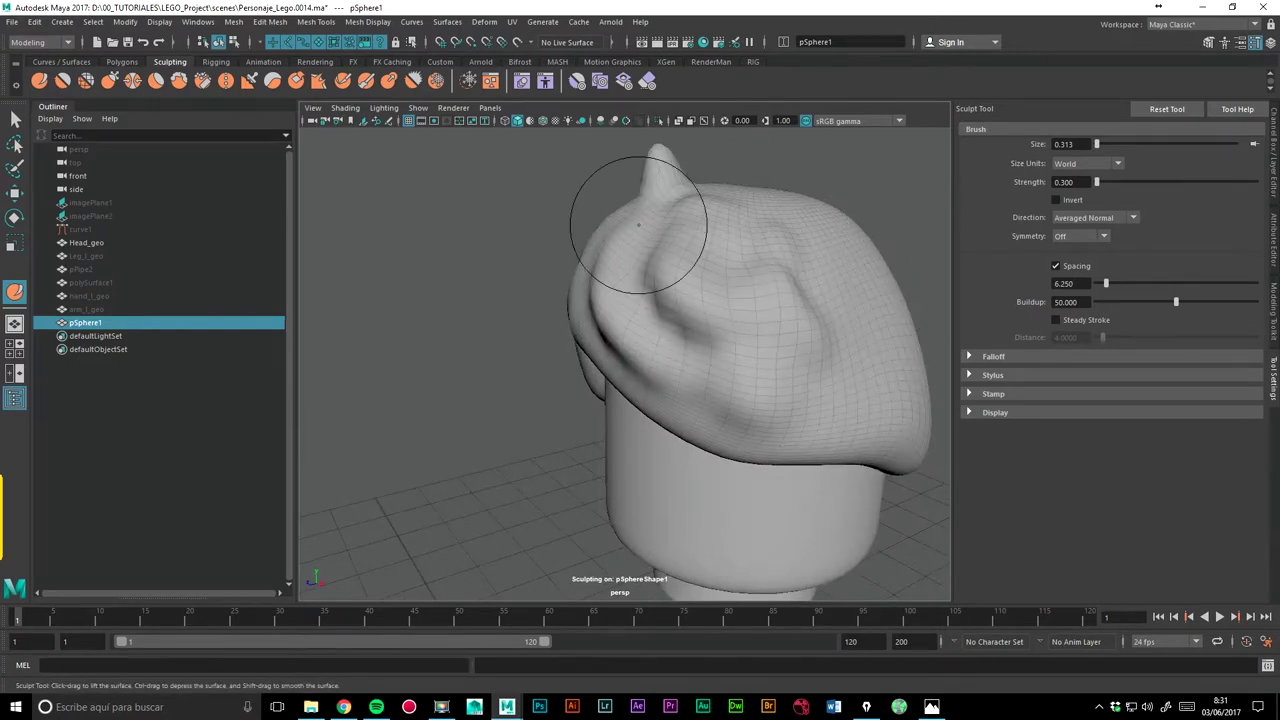
mouse_move(800, 214)
left_mouse_down("shift")
mouse_move(686, 200)
mouse_move(660, 220)
mouse_move(800, 240)
left_mouse_up("shift")
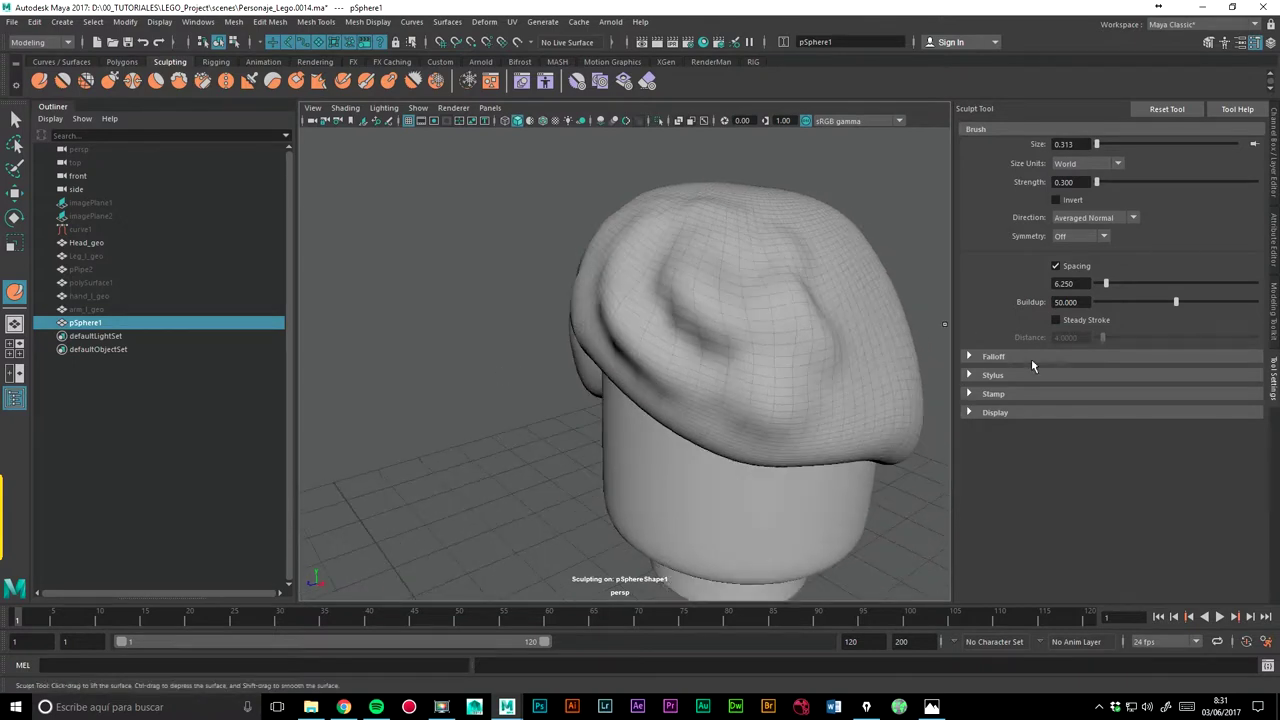
left_click(1011, 412)
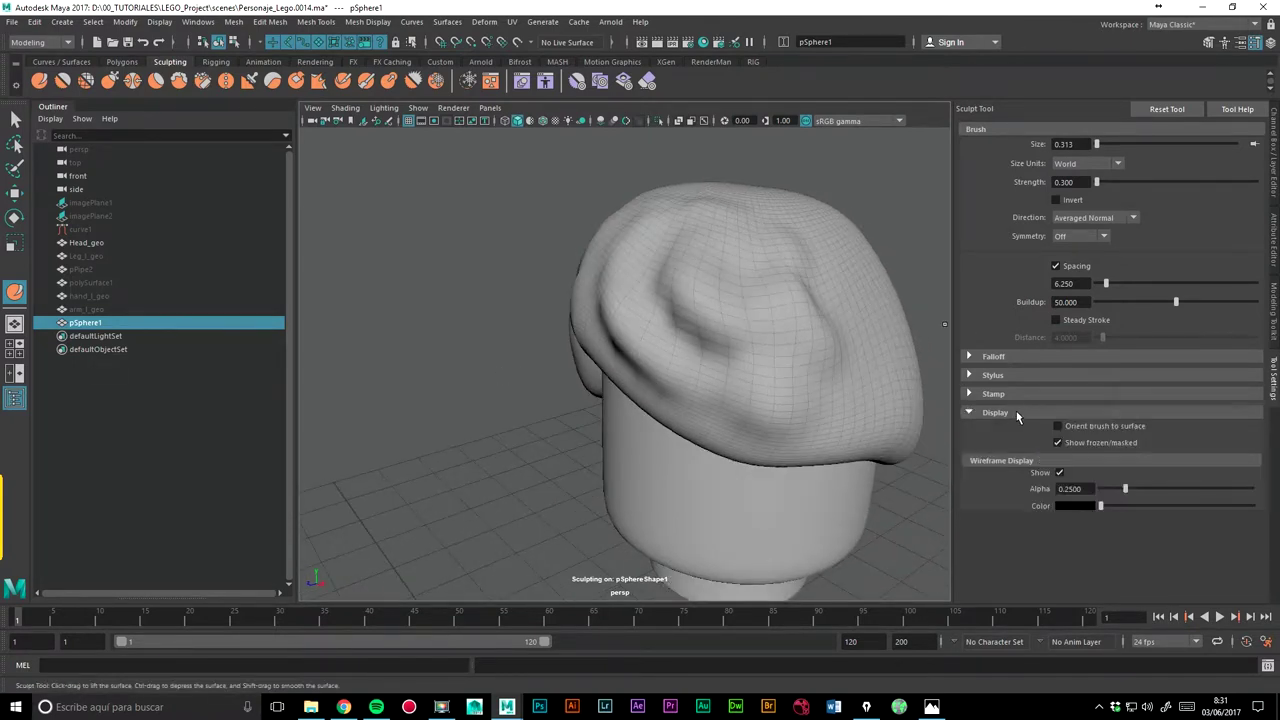
left_click(1013, 412)
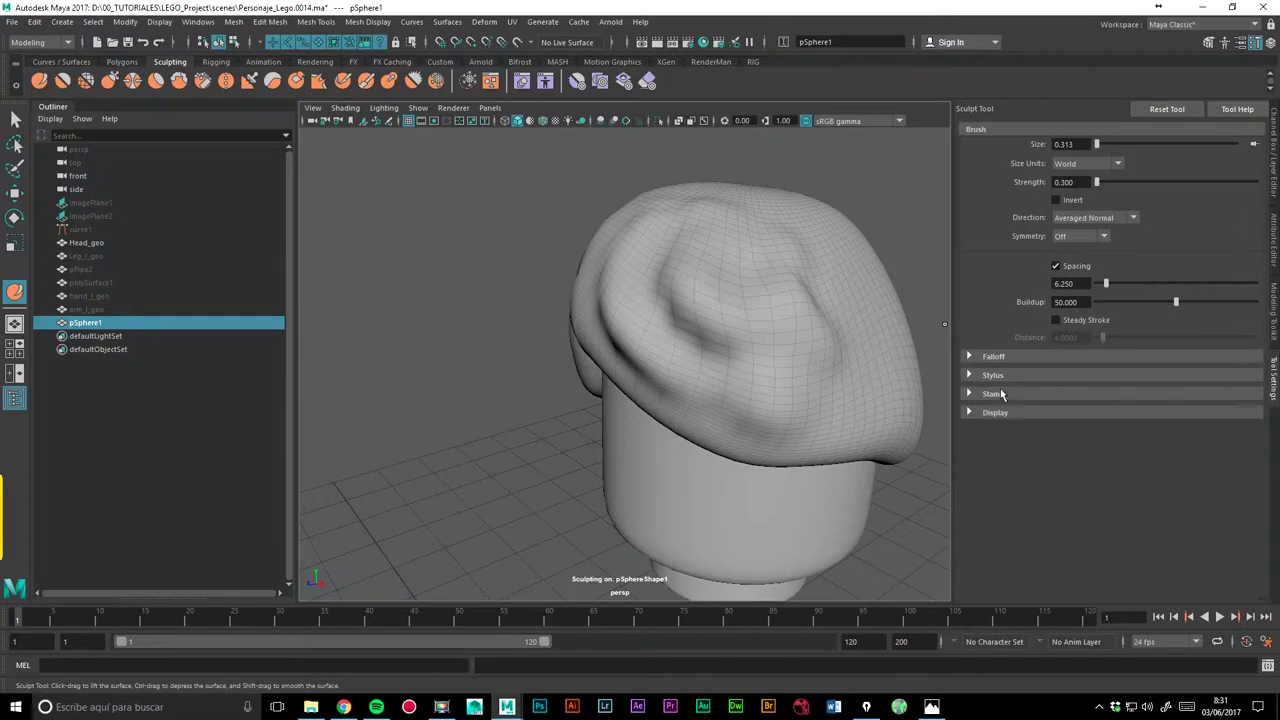
left_click(995, 376)
left_click(988, 378)
left_click(993, 358)
left_click(991, 358)
left_click(1006, 414)
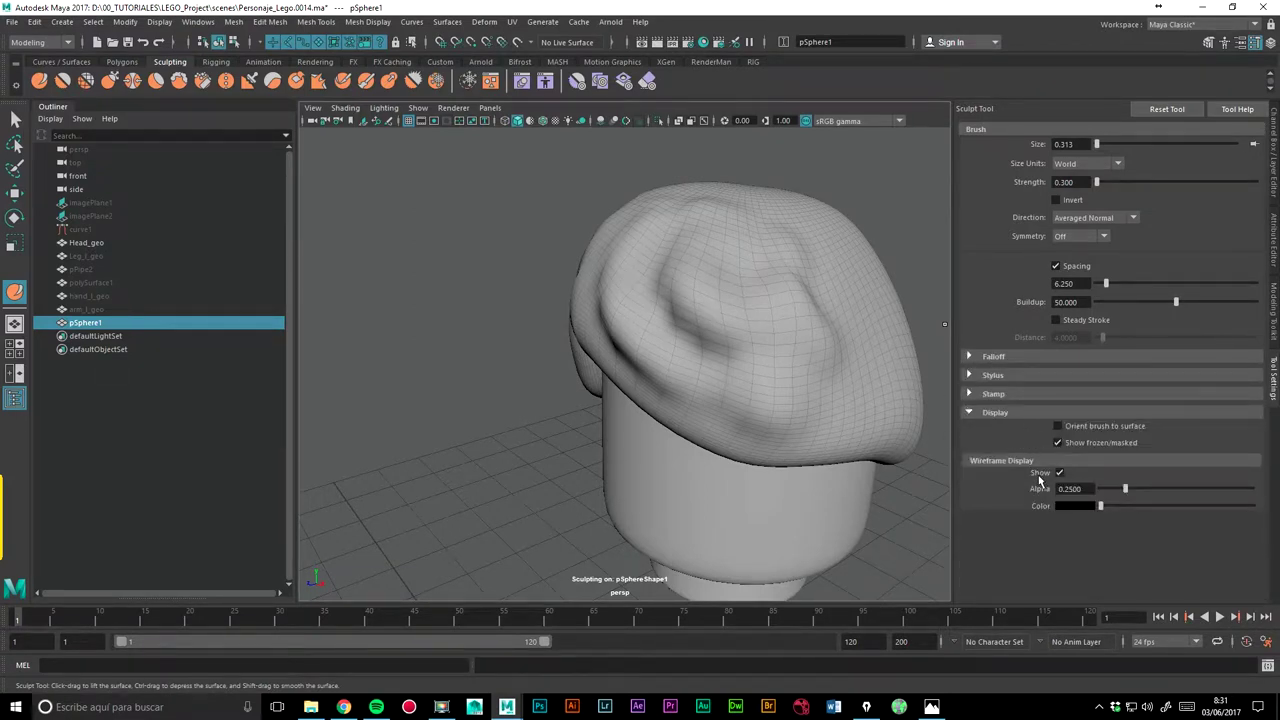
left_click(988, 414)
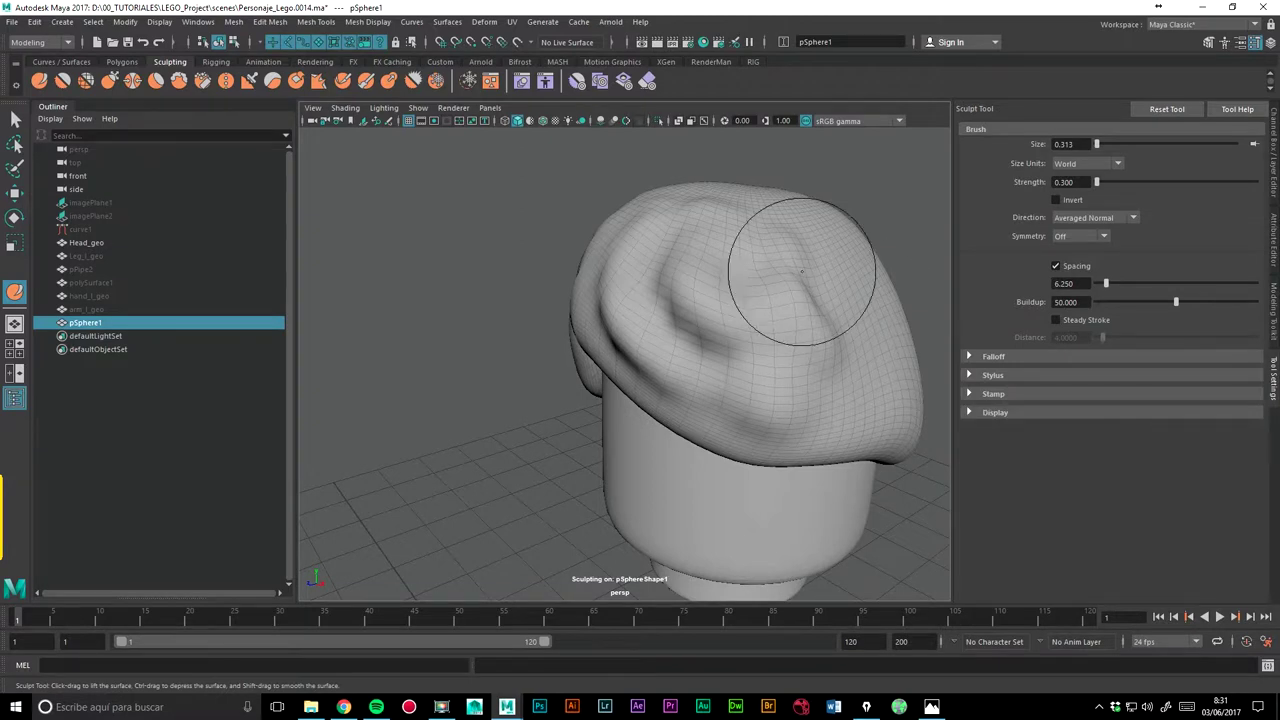
Step: Undo a bad stroke on the hat's top, then sculpt folds on its right side and lower edge
left_click_drag(562, 258, 443, 334, "alt")
scroll(600, 330, "up", 2)
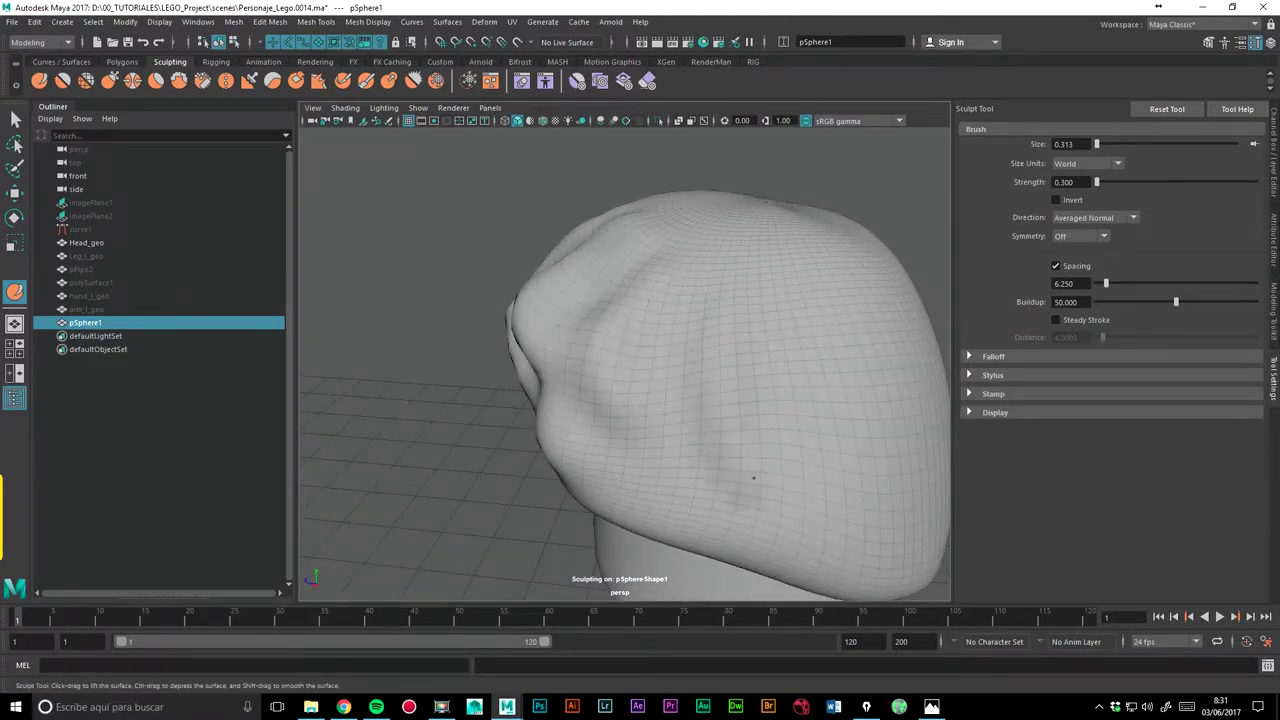
mouse_move(771, 560)
left_mouse_down("alt")
mouse_move(437, 457)
mouse_move(450, 520)
left_mouse_up("alt")
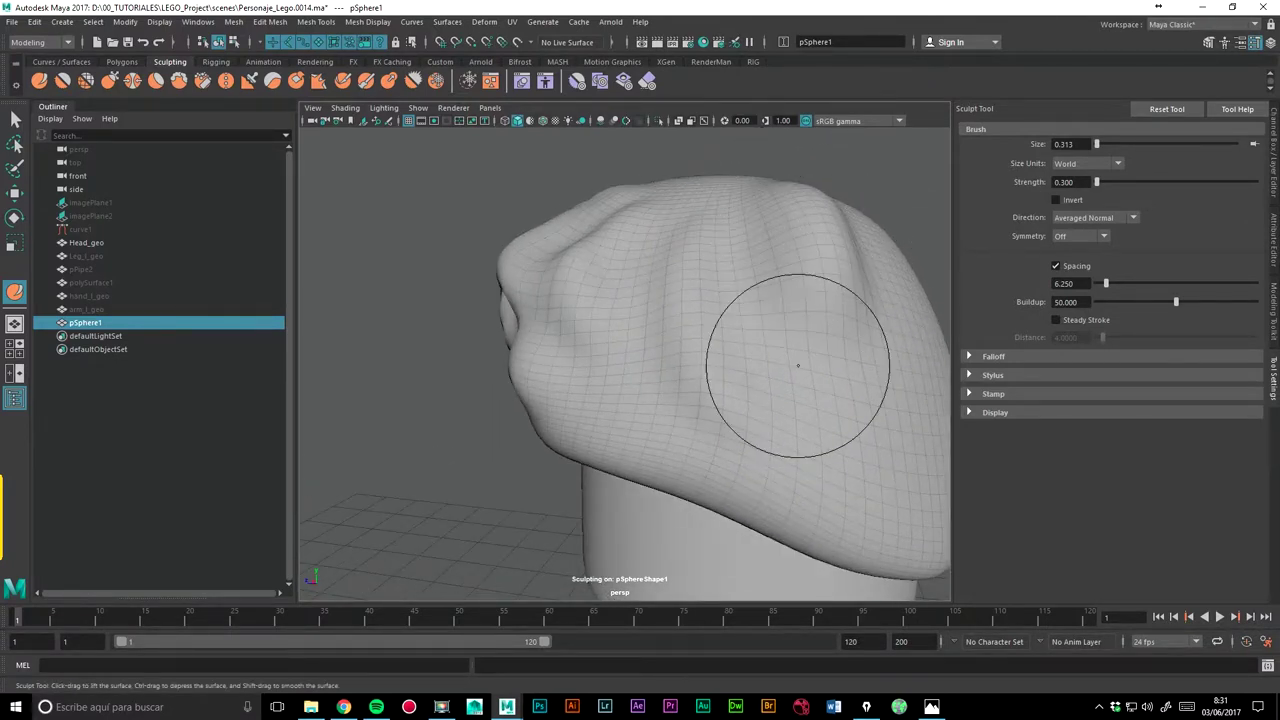
key("ctrl+z")
mouse_move(436, 386)
left_mouse_down("alt")
mouse_move(561, 273)
mouse_move(576, 292)
mouse_move(600, 280)
left_mouse_up("alt")
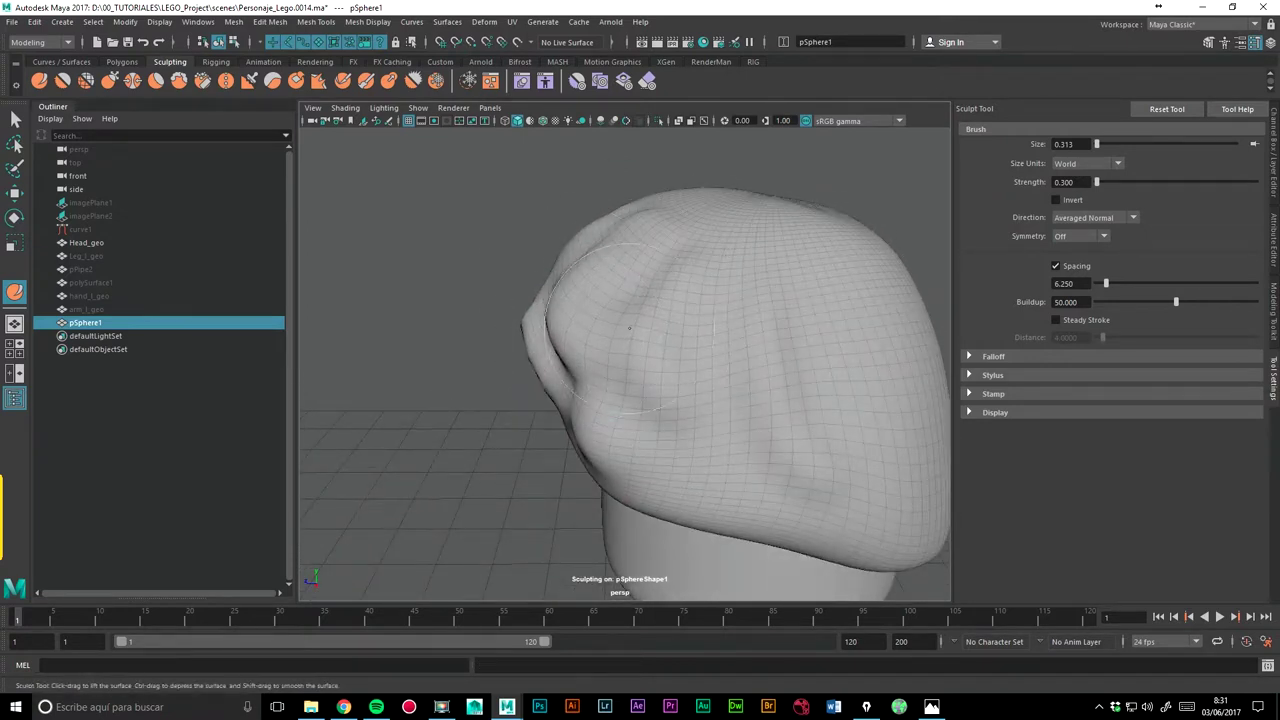
left_click_drag(686, 286, 537, 423, "alt")
scroll(492, 427, "up", 3)
scroll(492, 427, "down", 3)
mouse_move(757, 377)
left_mouse_down()
mouse_move(851, 471)
mouse_move(700, 314)
left_mouse_up()
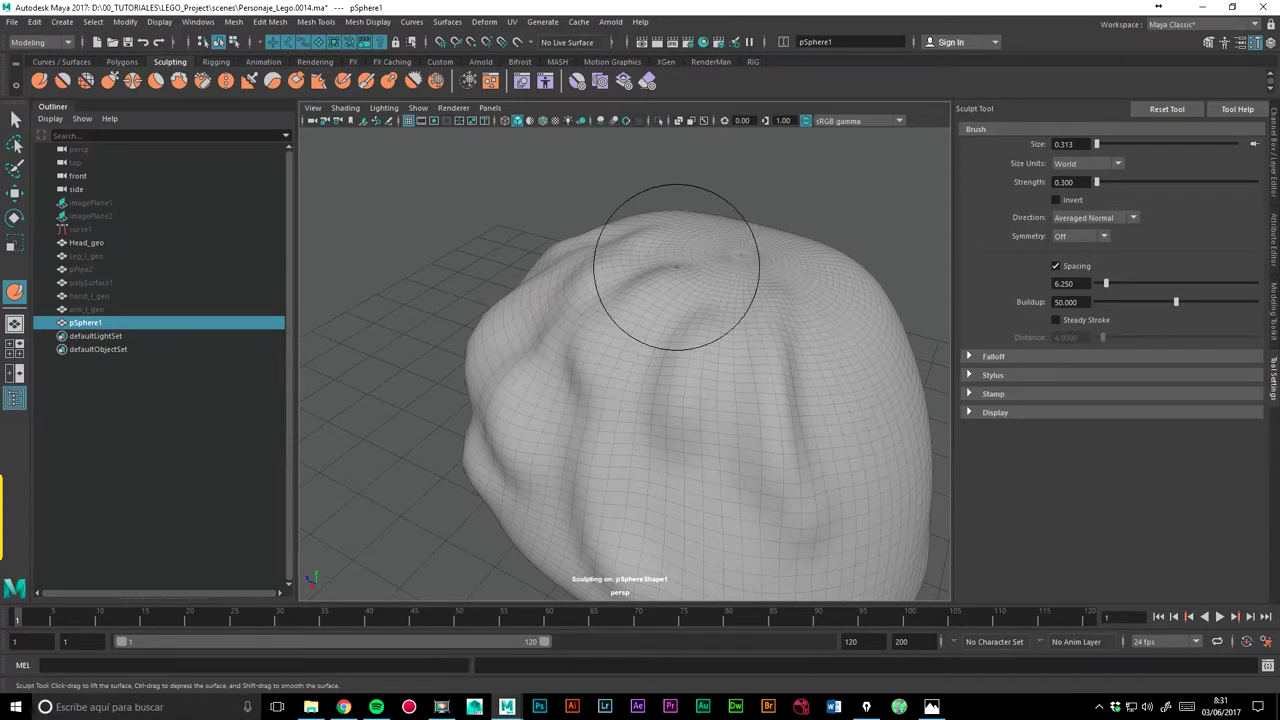
scroll(609, 277, "down", 3)
scroll(609, 277, "down", 2)
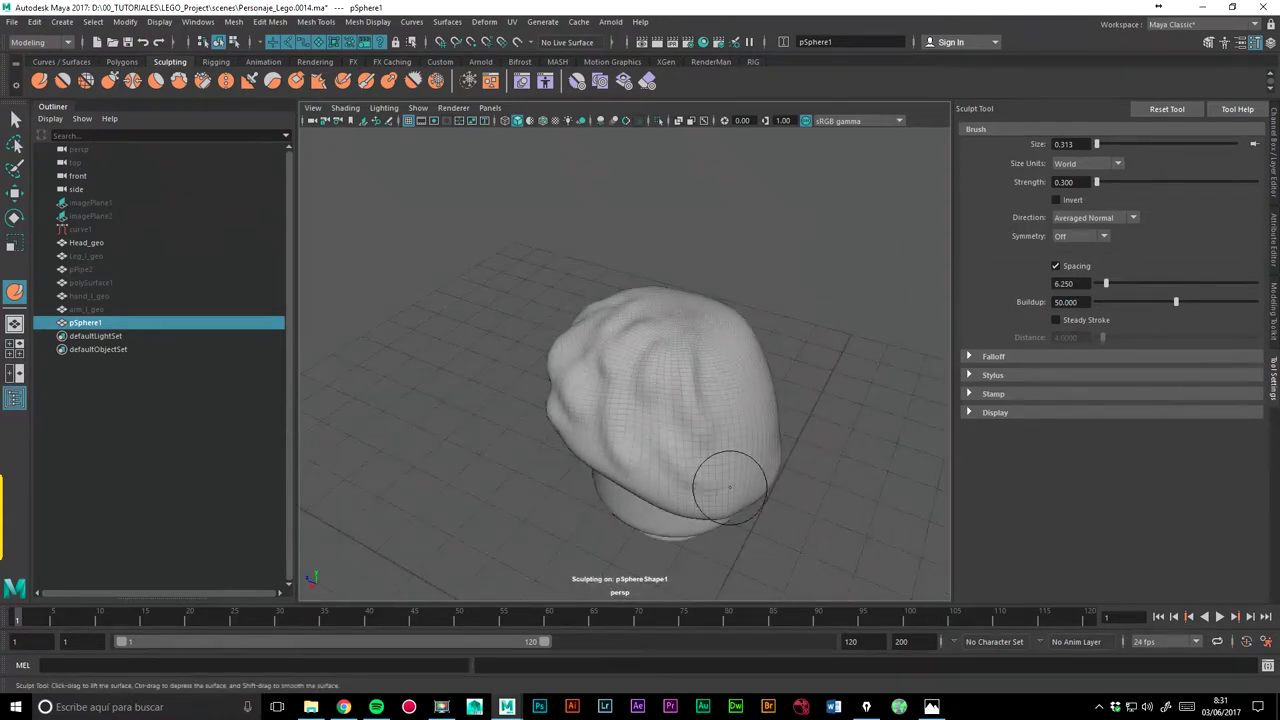
left_click_drag(629, 409, 617, 470)
mouse_move(695, 443)
left_mouse_down()
mouse_move(708, 528)
mouse_move(745, 365)
mouse_move(716, 436)
mouse_move(700, 401)
left_mouse_up()
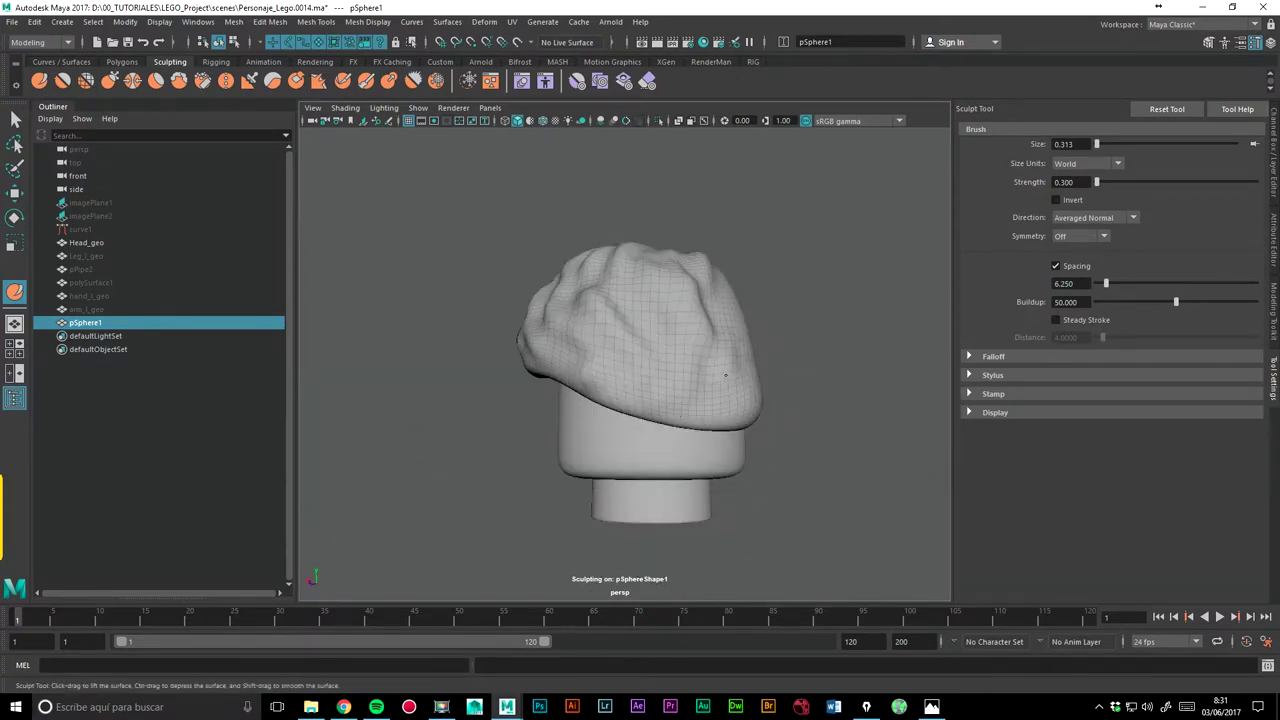
Step: Reshape the hat's top with a sculpt stroke and press a dent into its left side
mouse_move(757, 371)
left_mouse_down("alt")
mouse_move(766, 380)
mouse_move(637, 431)
mouse_move(586, 414)
mouse_move(657, 443)
mouse_move(640, 508)
mouse_move(726, 371)
mouse_move(566, 386)
left_mouse_up("alt")
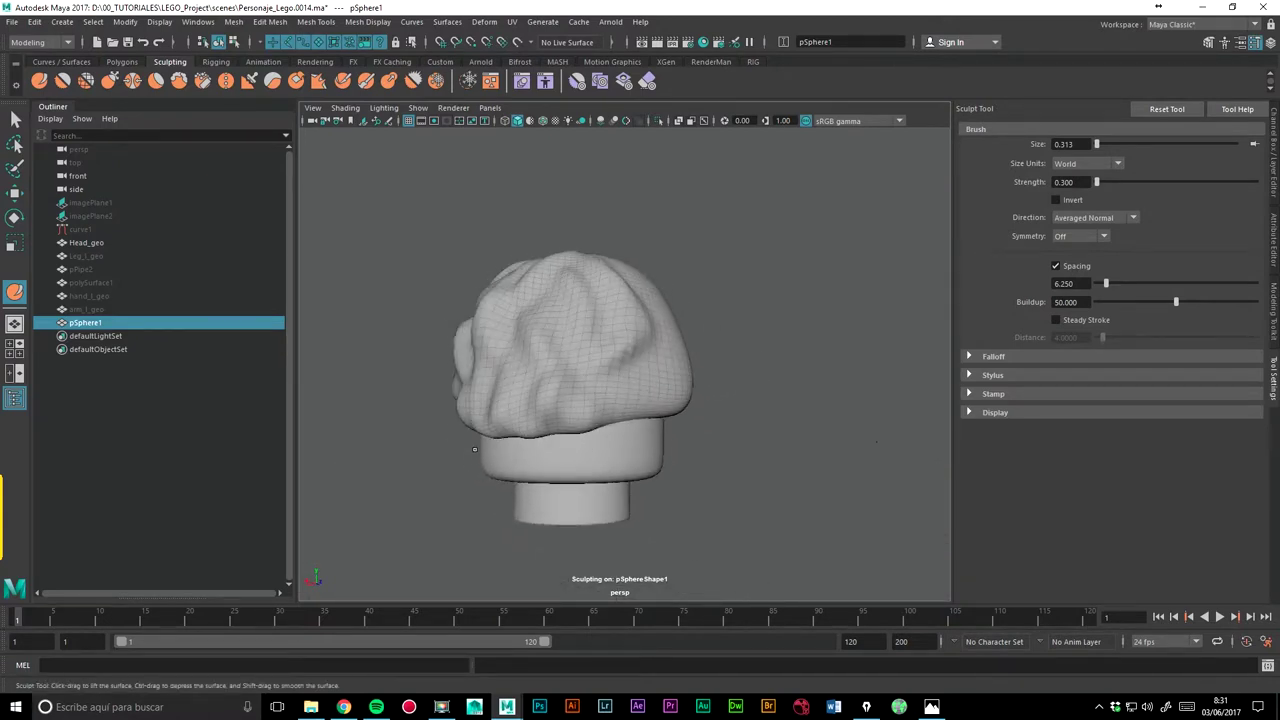
left_click_drag(594, 423, 549, 335, "alt")
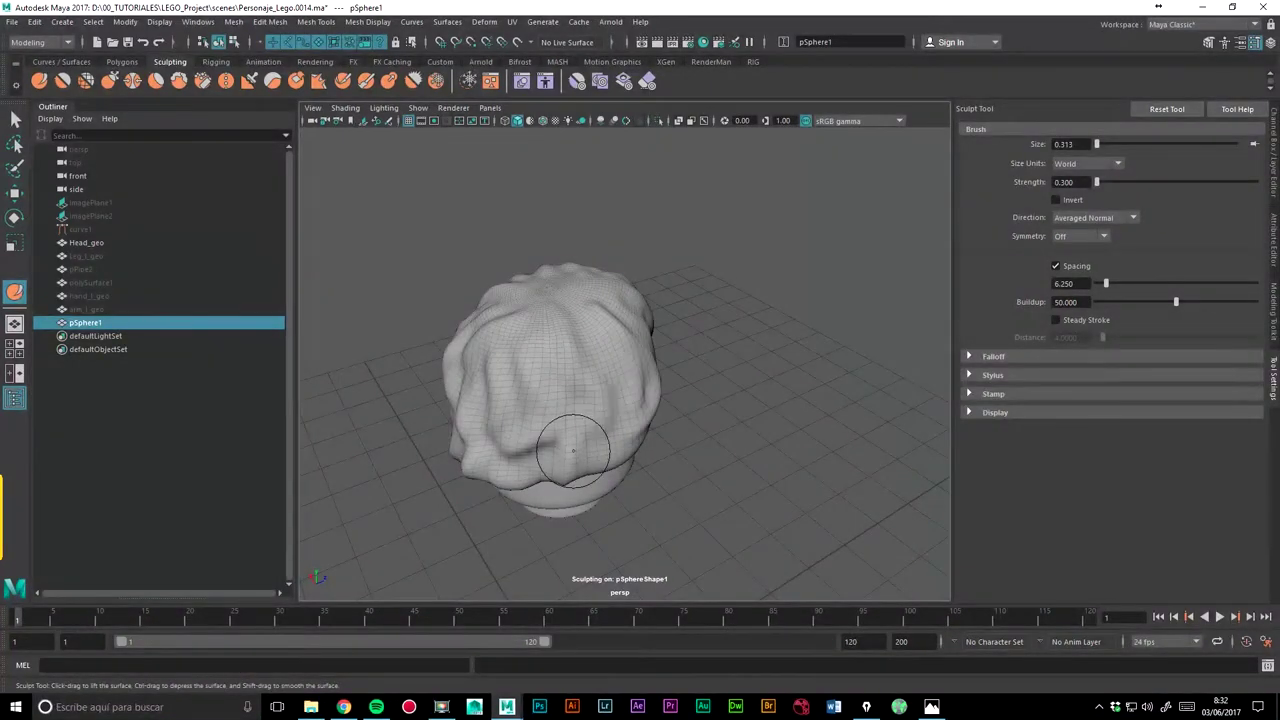
mouse_move(557, 471)
left_mouse_down("alt")
mouse_move(694, 374)
mouse_move(600, 294)
left_mouse_up("alt")
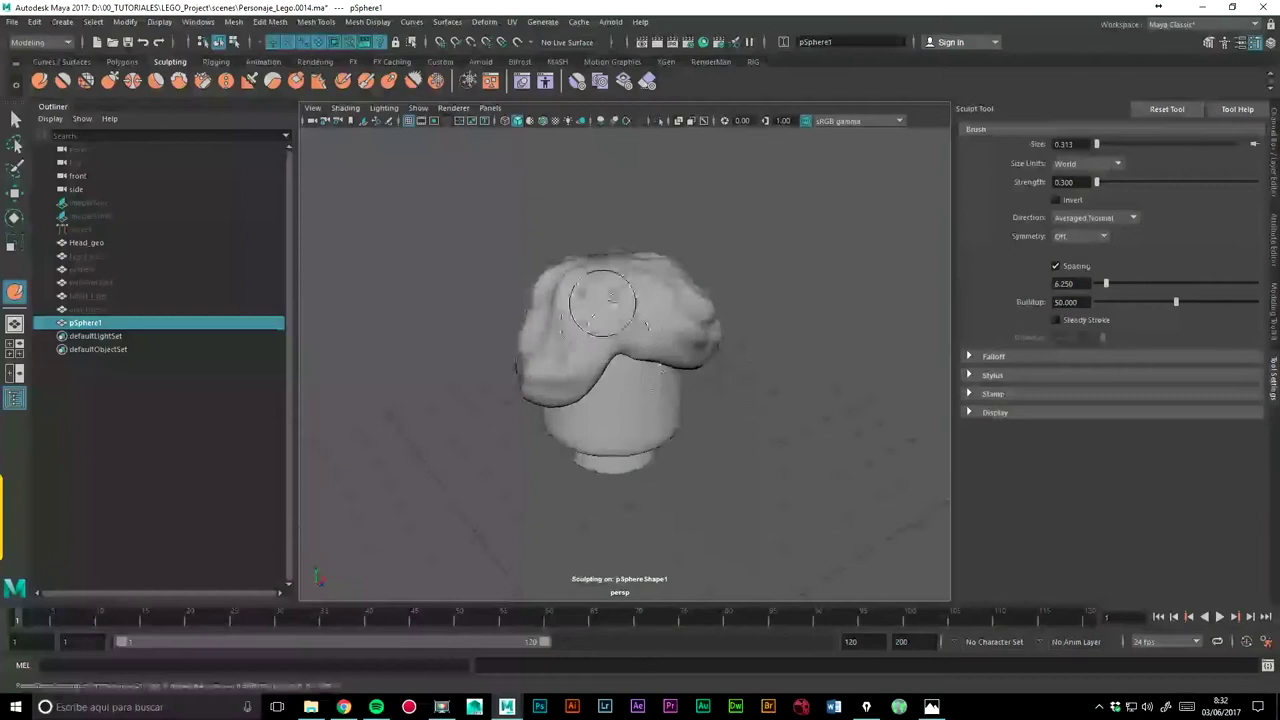
left_click_drag(782, 378, 644, 325, "alt")
mouse_move(688, 362)
left_mouse_down()
mouse_move(650, 290)
mouse_move(829, 343)
left_mouse_up()
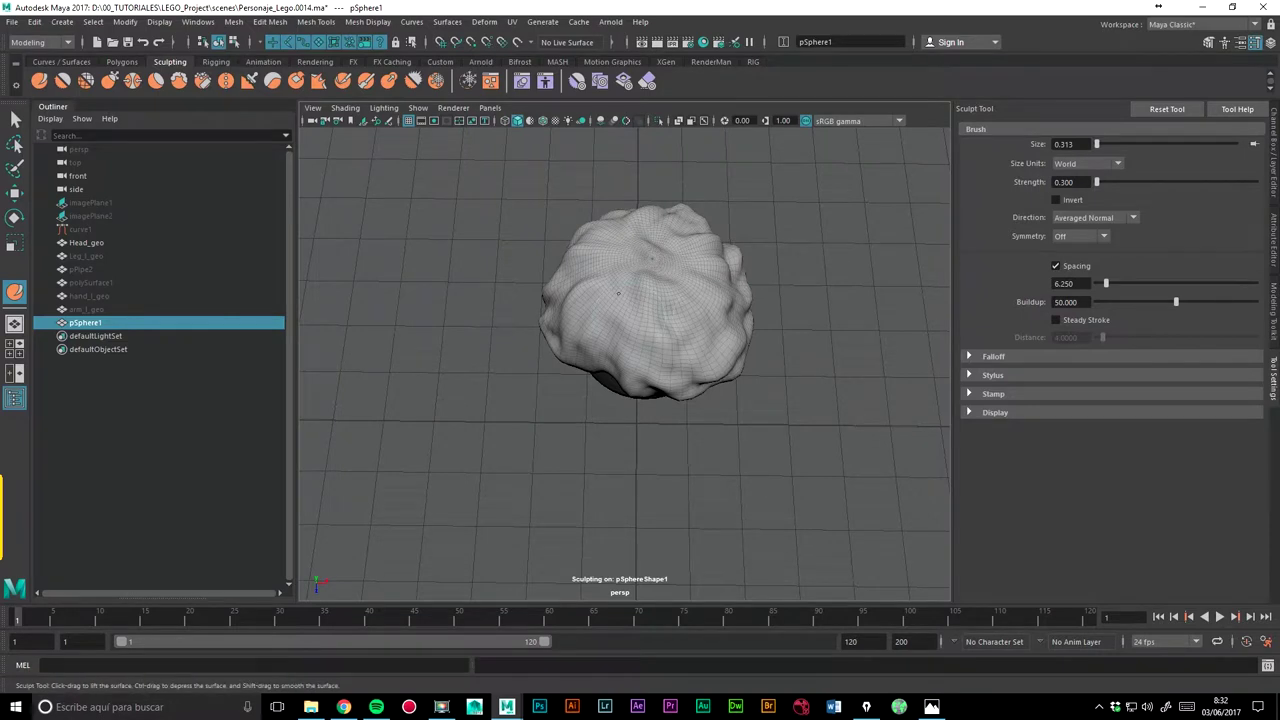
left_click_drag(618, 293, 840, 311, "alt")
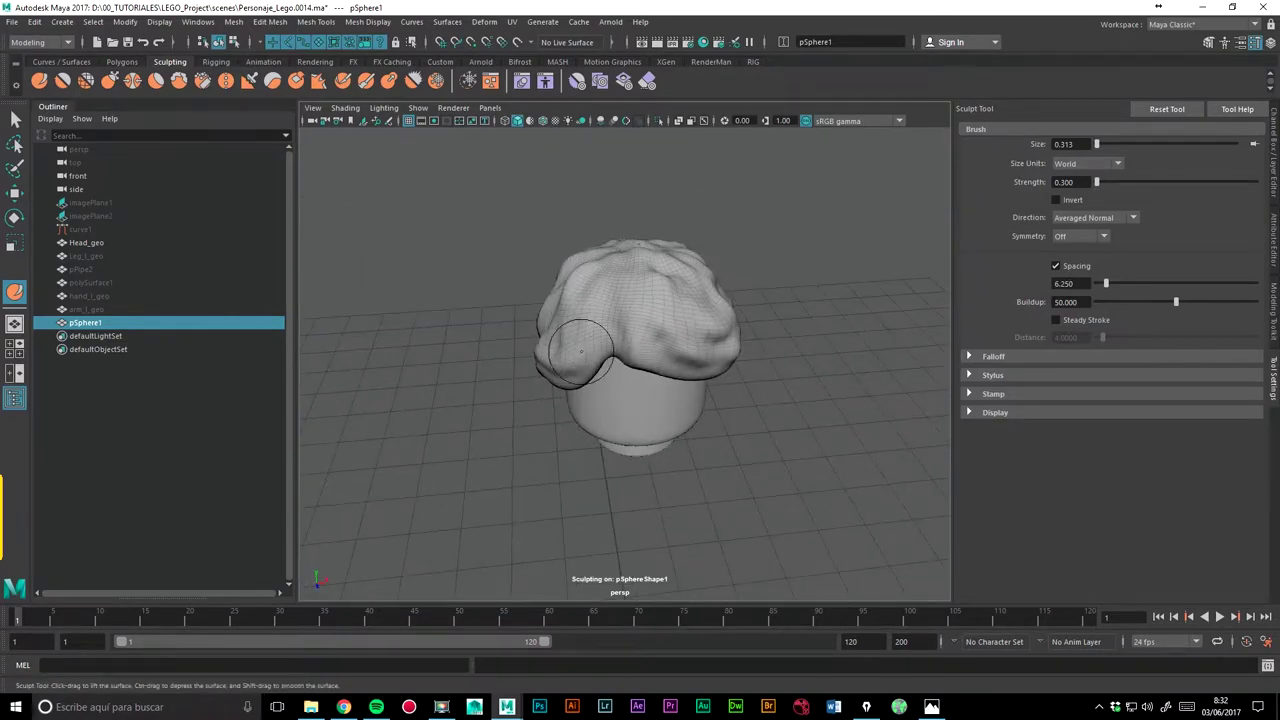
left_click_drag(831, 418, 795, 343, "alt")
left_click_drag(716, 371, 670, 345)
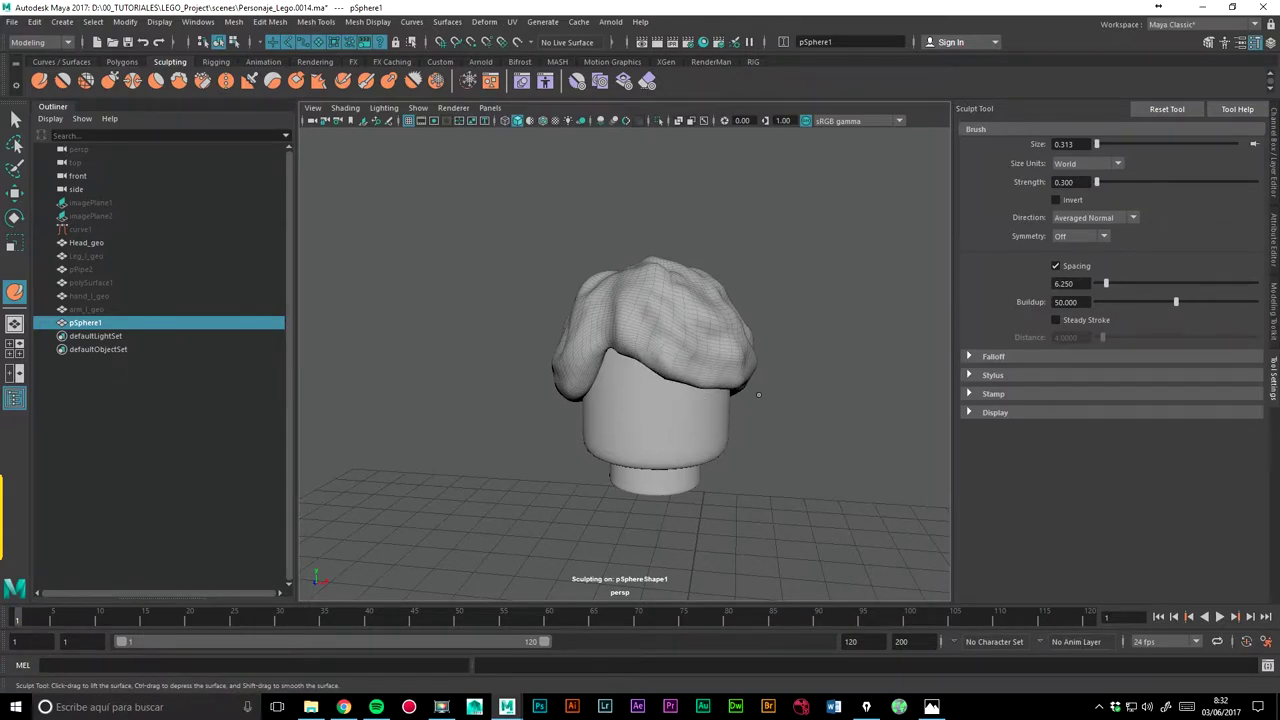
mouse_move(822, 403)
left_mouse_down("alt")
mouse_move(800, 374)
mouse_move(760, 370)
left_mouse_up("alt")
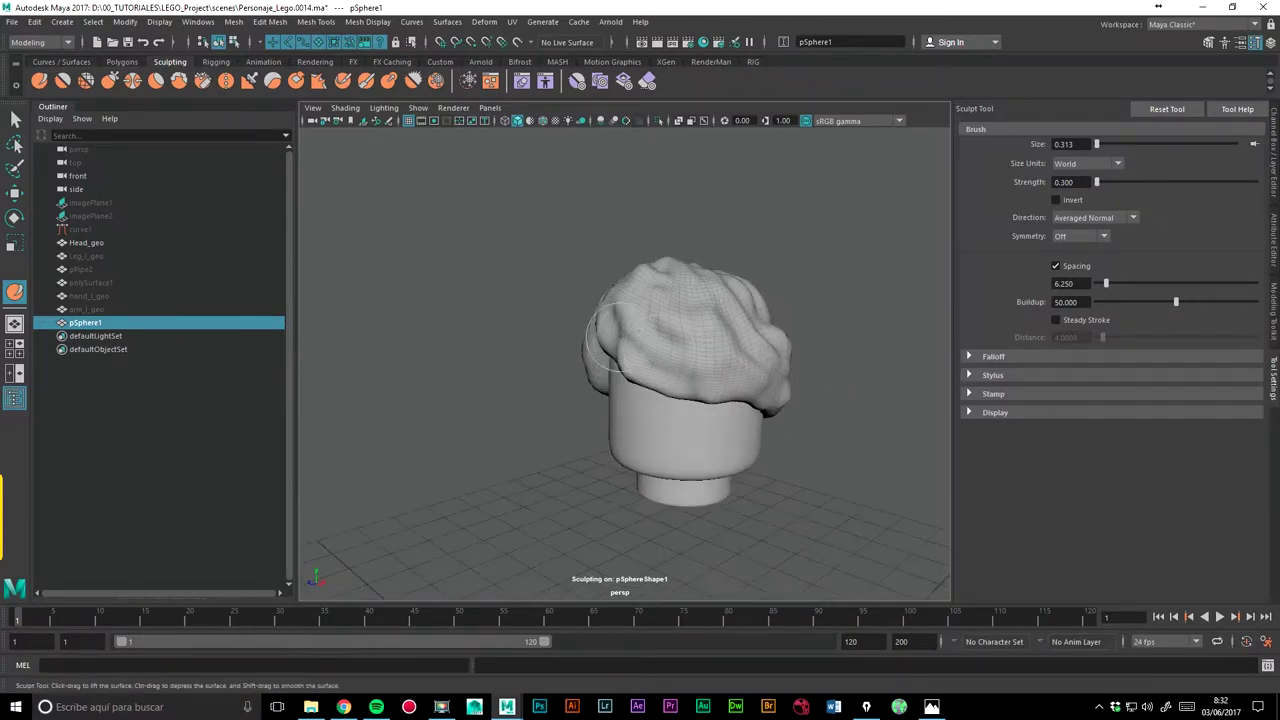
left_click_drag(655, 406, 581, 418, "alt")
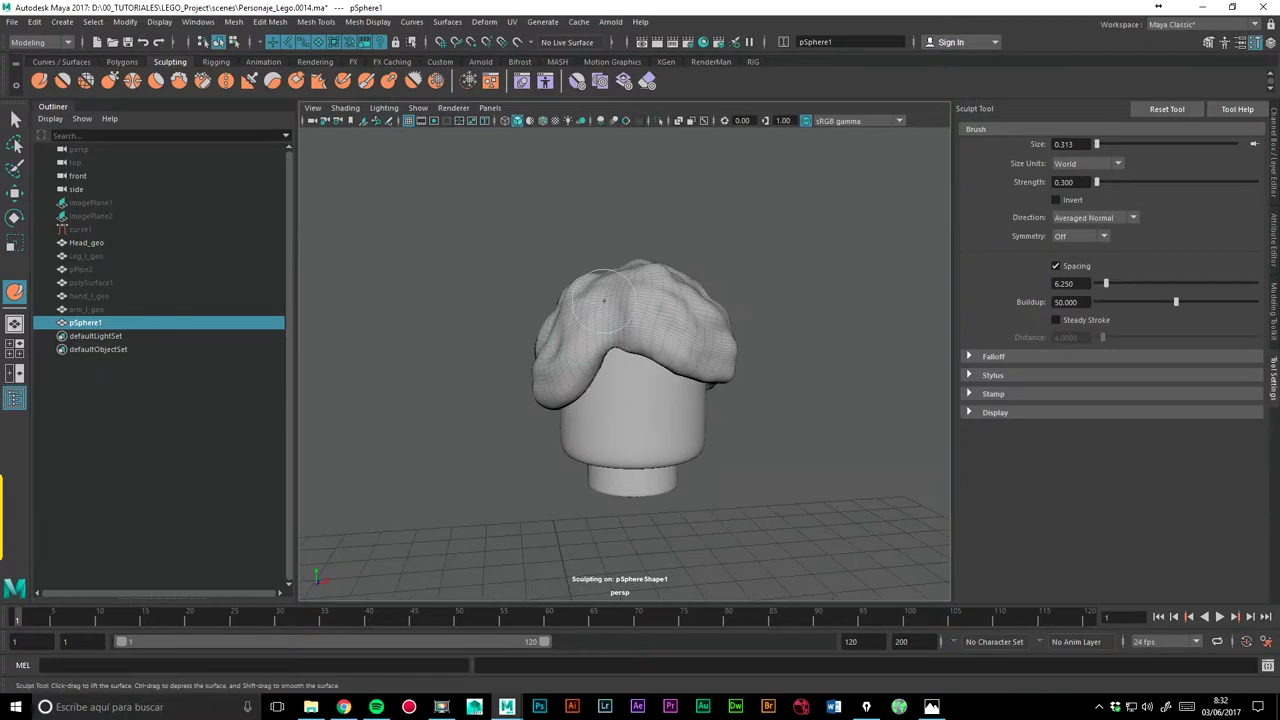
mouse_move(786, 328)
left_mouse_down("alt")
mouse_move(617, 340)
mouse_move(637, 336)
left_mouse_up("alt")
key("shift")
key("shift")
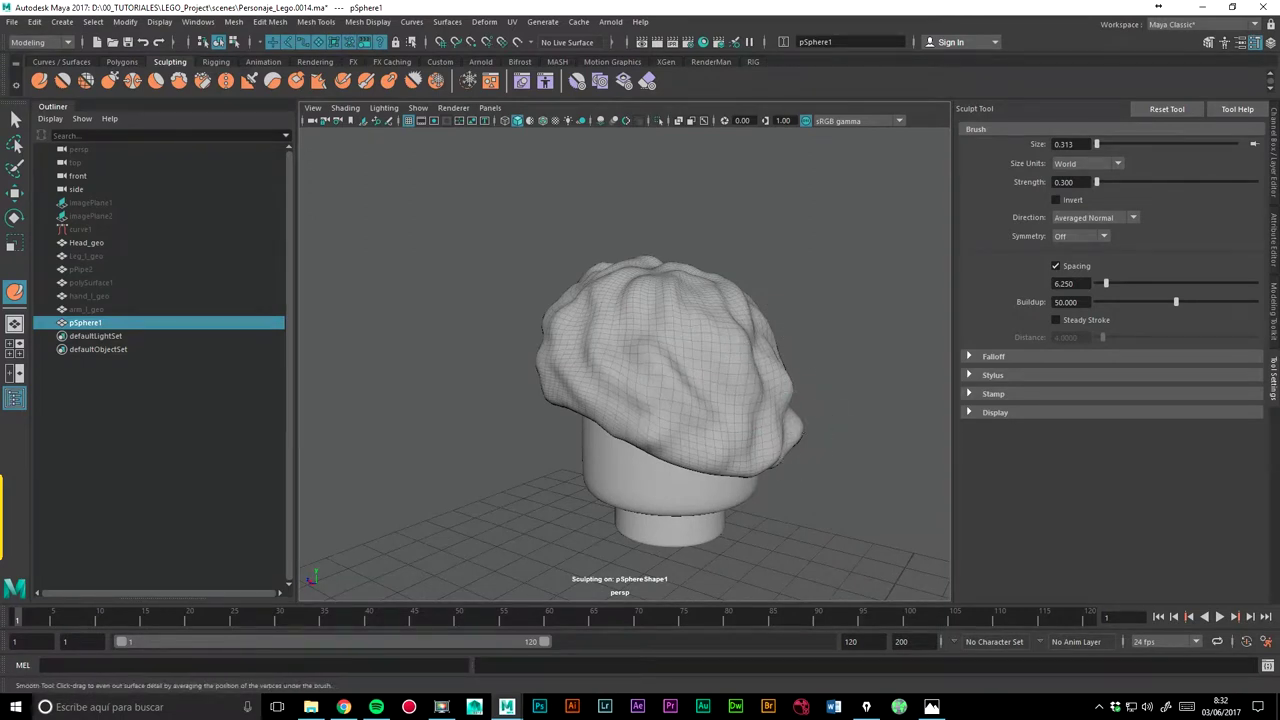
mouse_move(800, 335)
left_mouse_down("alt")
mouse_move(826, 340)
mouse_move(763, 349)
mouse_move(866, 346)
mouse_move(889, 321)
mouse_move(860, 332)
left_mouse_up("alt")
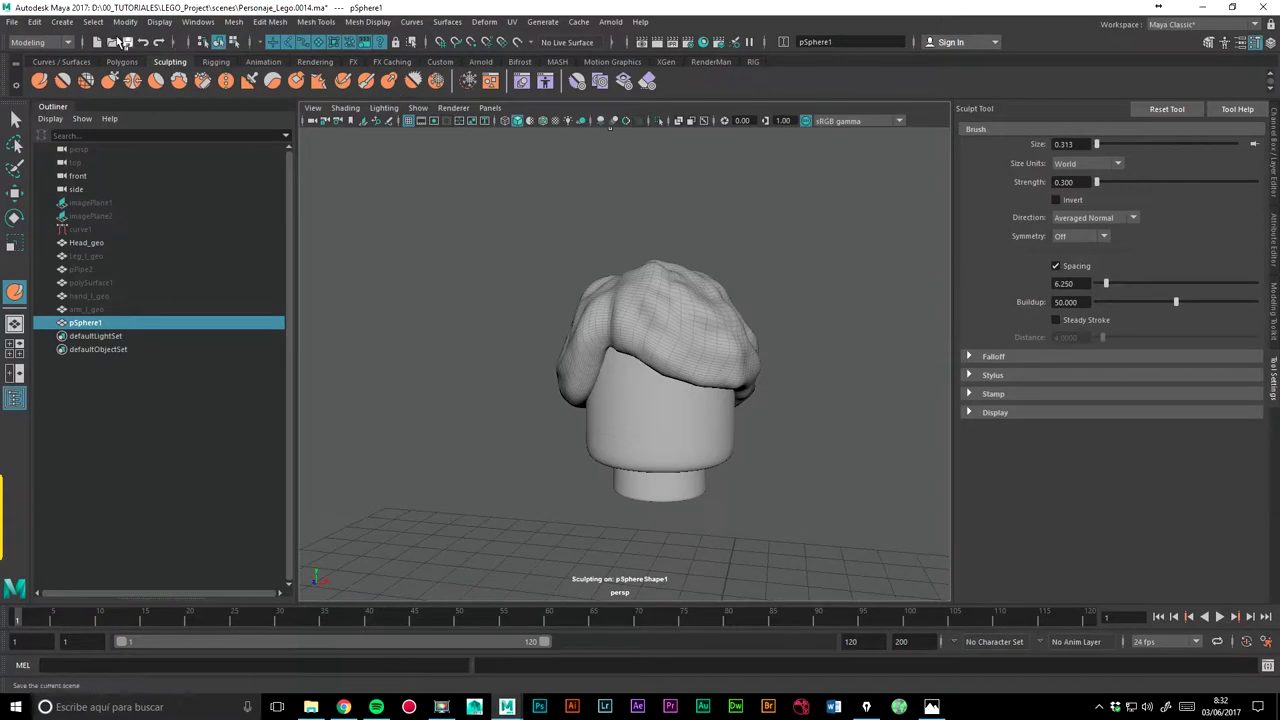
Step: Save the scene as a new incremental version, then smooth the bumps on the hair's top
left_click(14, 22)
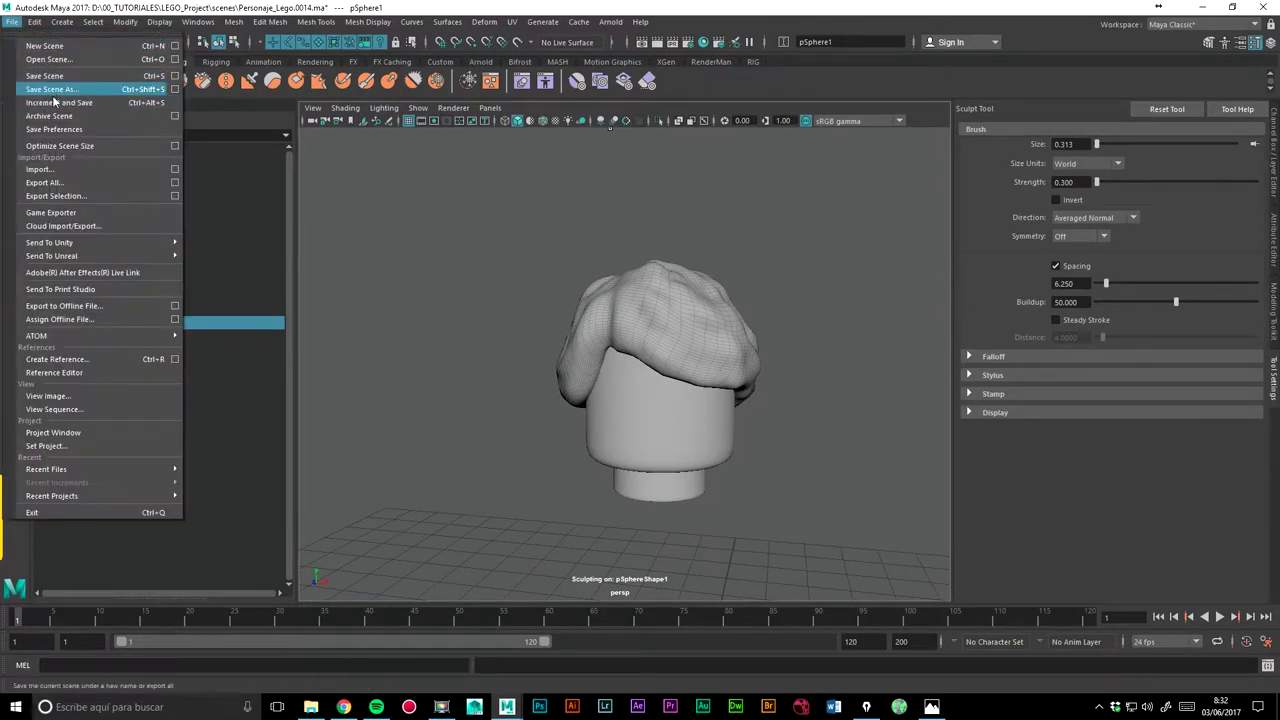
left_click(56, 102)
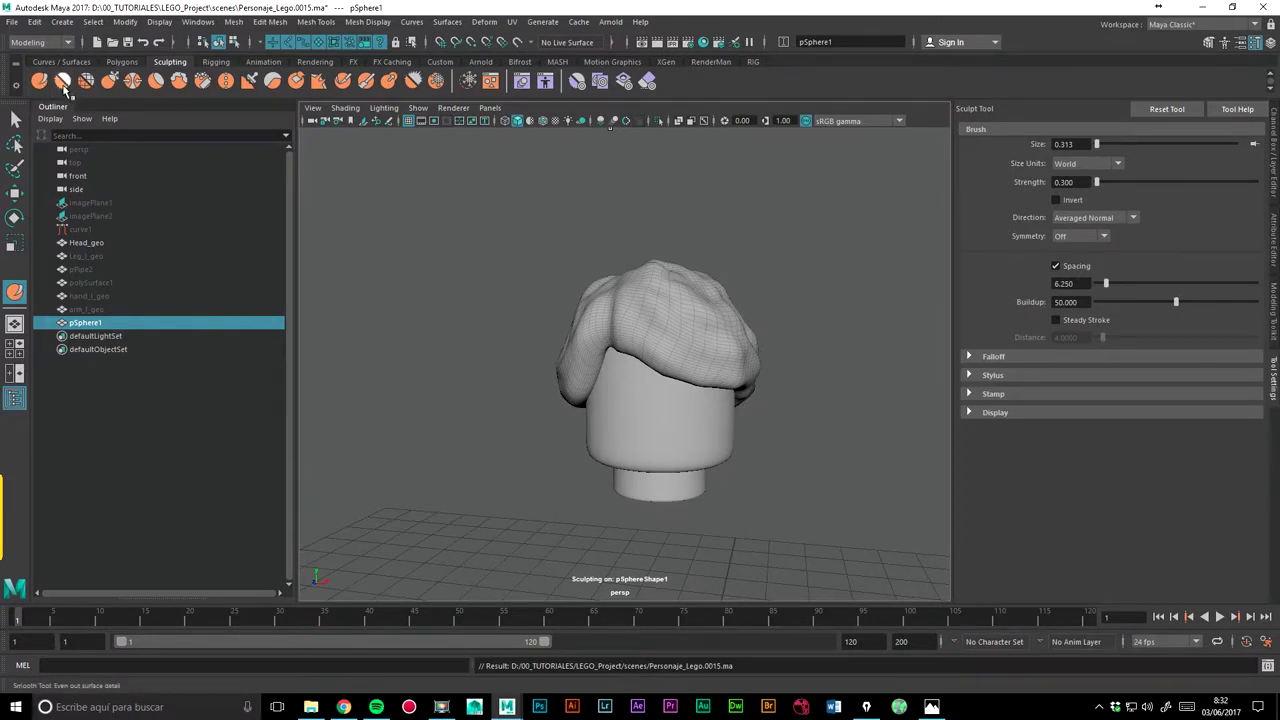
left_click(63, 82)
scroll(537, 289, "up", 2)
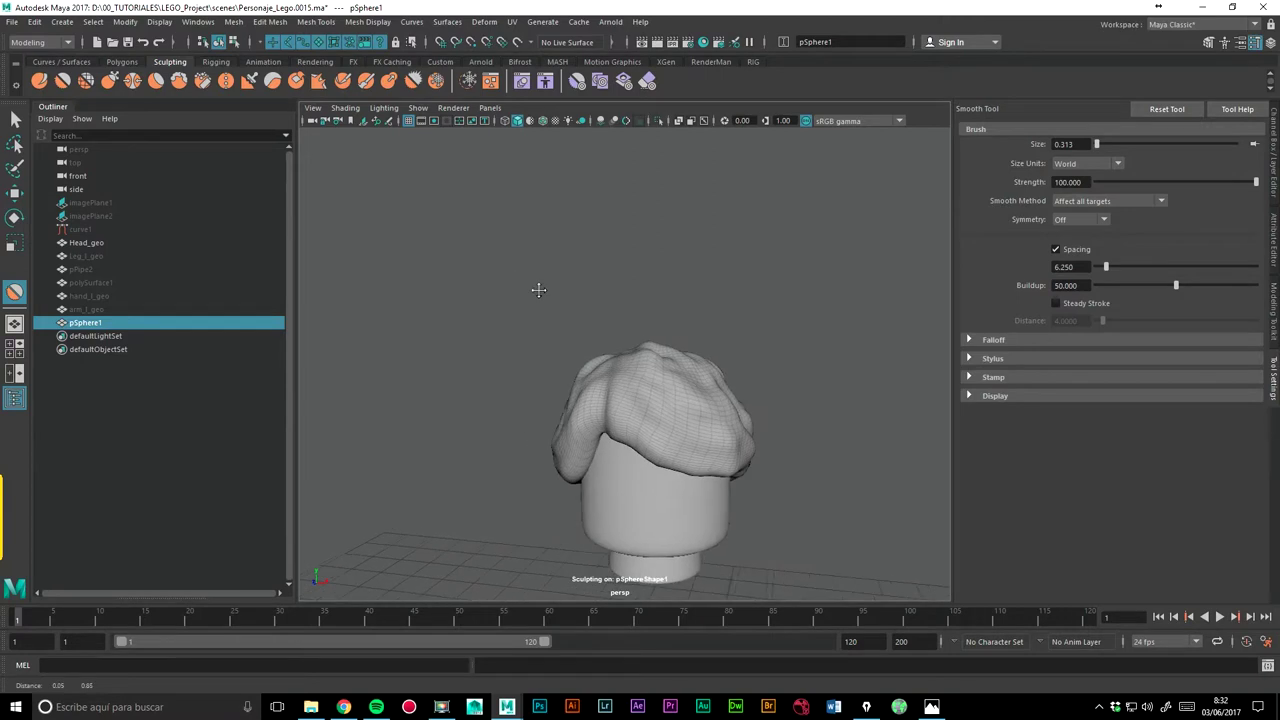
scroll(751, 234, "up", 2)
scroll(726, 191, "up", 2)
scroll(653, 365, "up", 1)
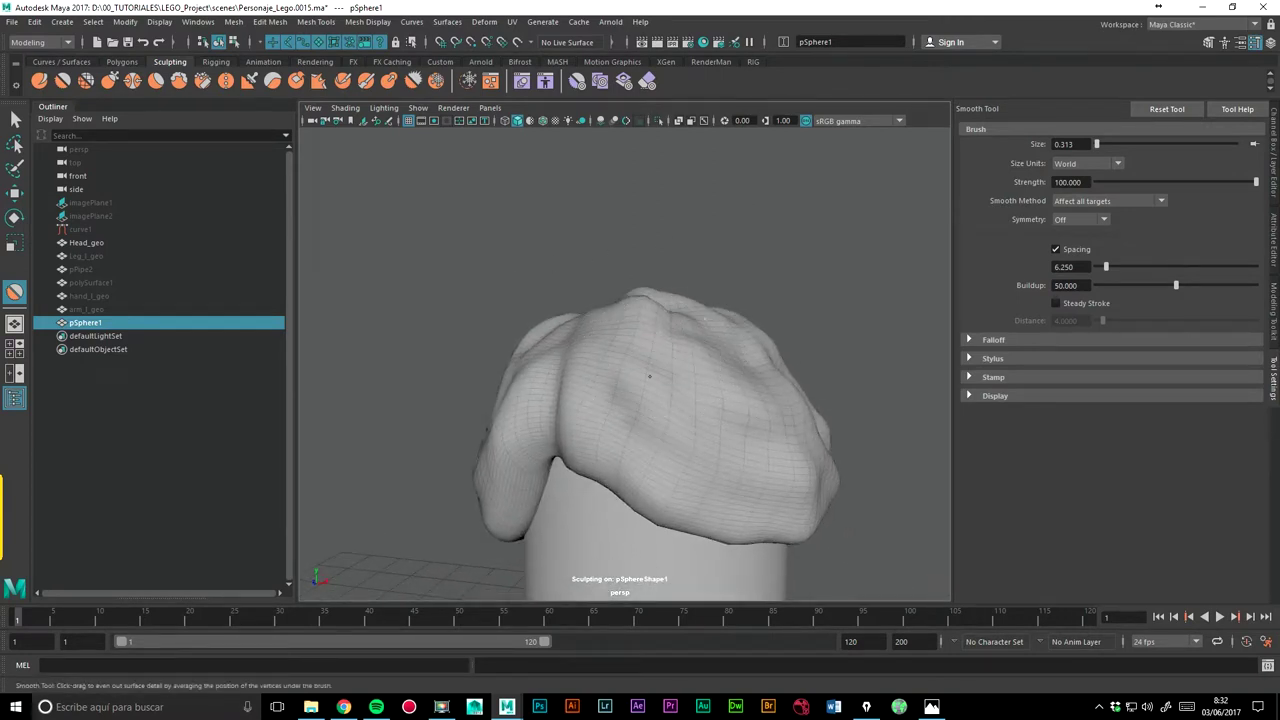
left_click_drag(671, 392, 677, 334)
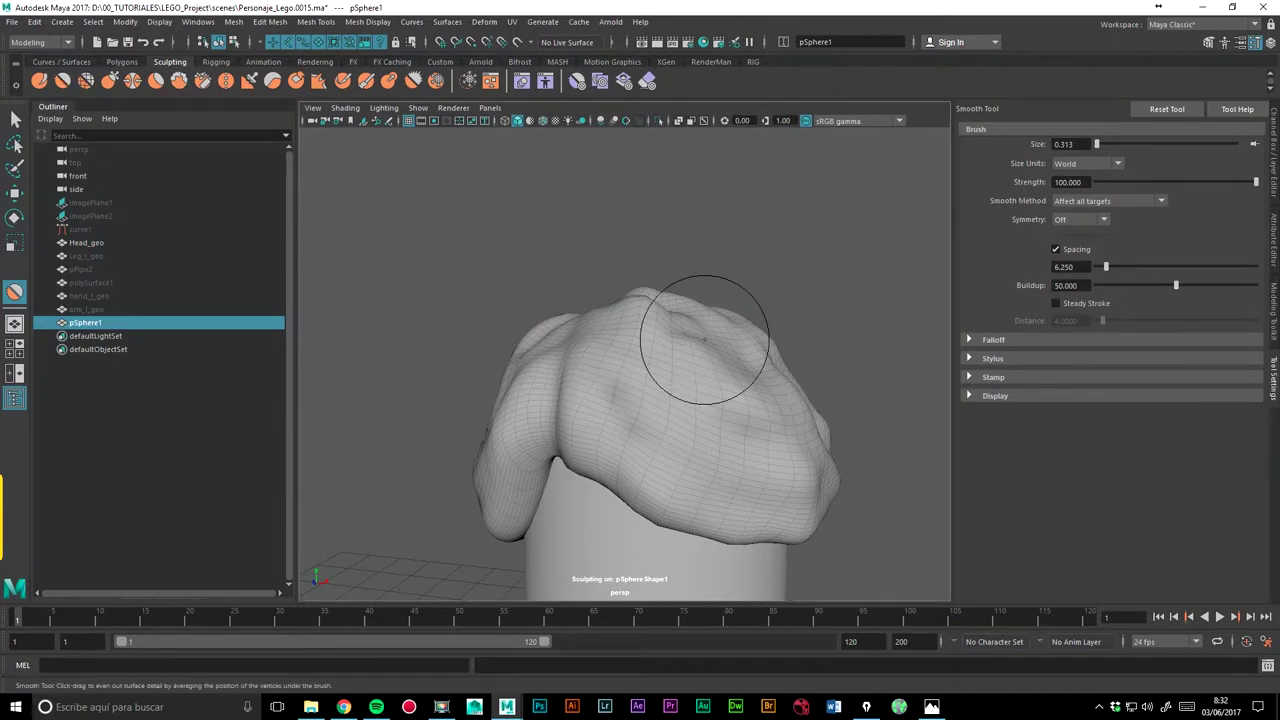
left_click_drag(700, 371, 710, 336, "alt")
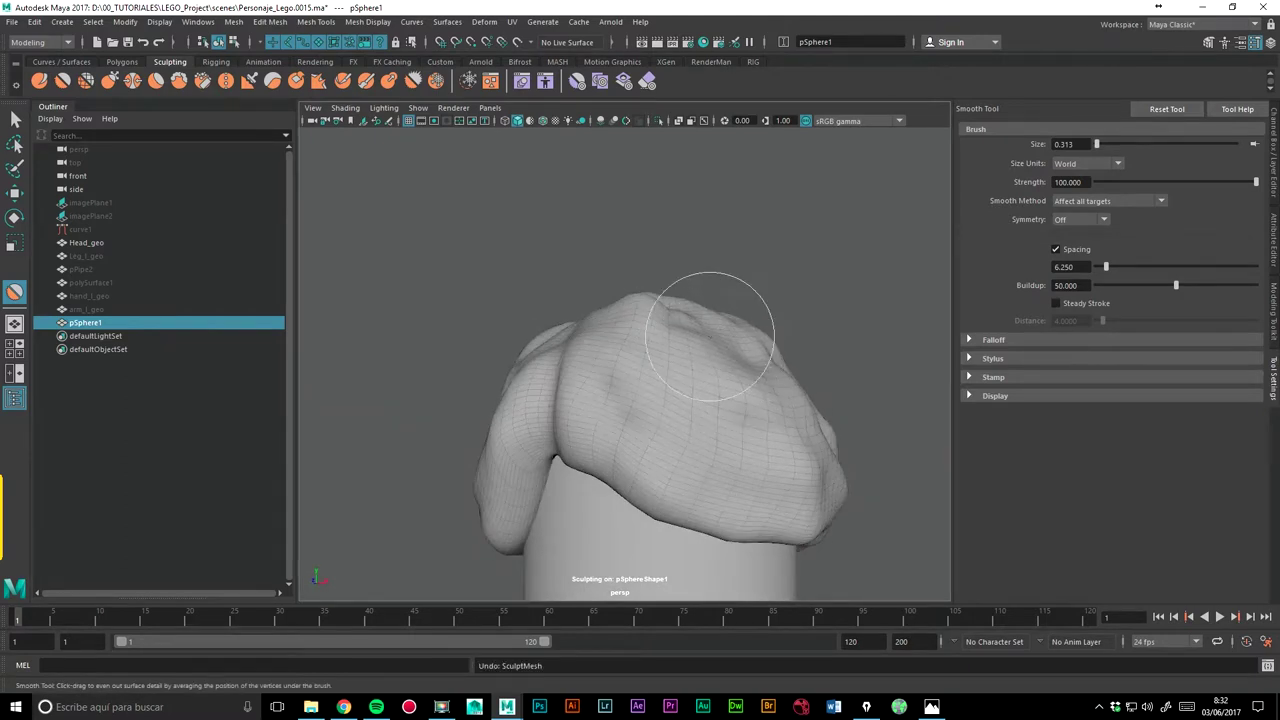
Step: Relax the surface on the hair's right side and the bump on its left side
left_click(86, 81)
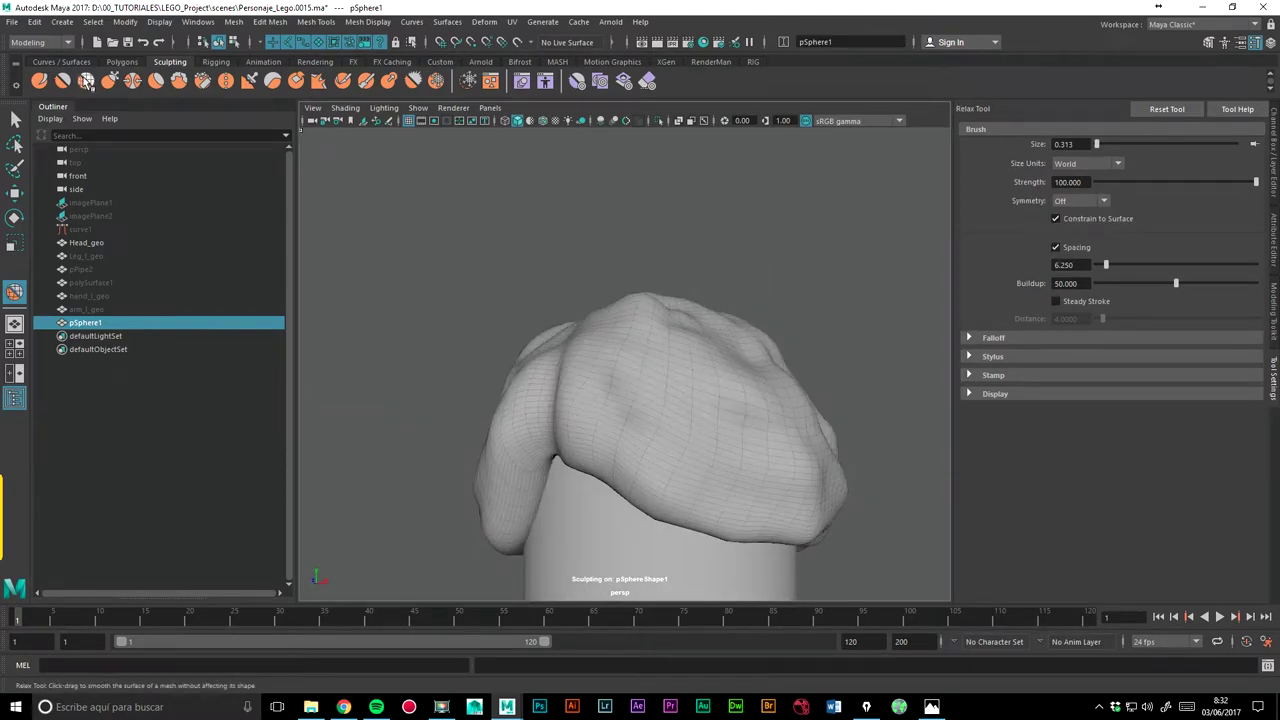
right_click_drag(600, 256, 739, 261, "alt")
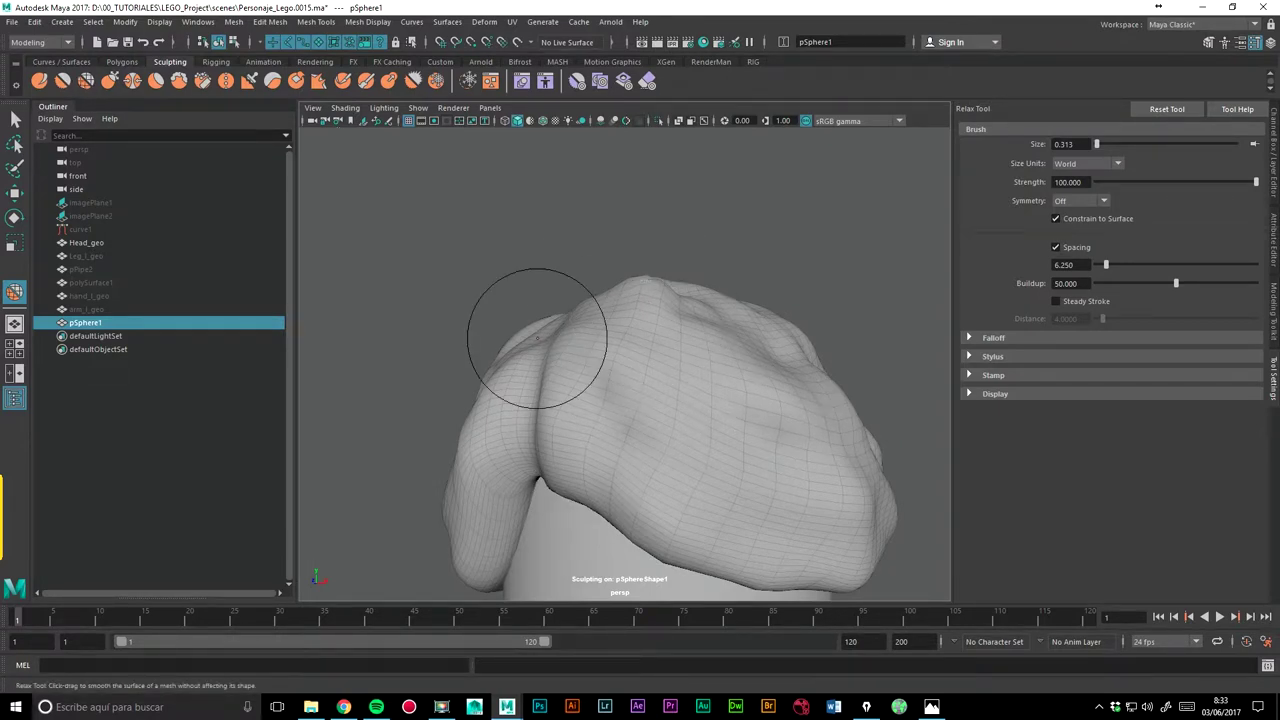
mouse_move(800, 400)
left_mouse_down()
mouse_move(744, 431)
mouse_move(614, 434)
left_mouse_up()
mouse_move(875, 281)
left_mouse_down("alt")
mouse_move(800, 263)
mouse_move(563, 371)
left_mouse_up("alt")
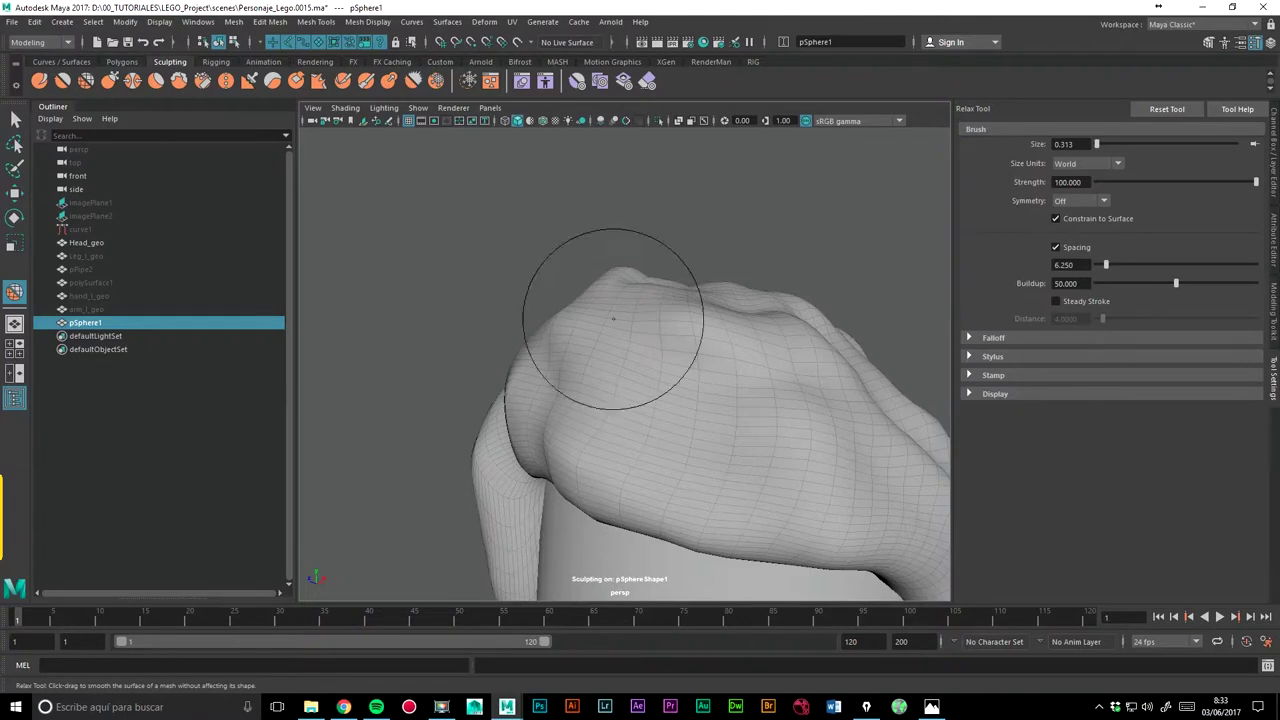
mouse_move(743, 329)
left_mouse_down("alt")
mouse_move(743, 257)
mouse_move(571, 322)
left_mouse_up("alt")
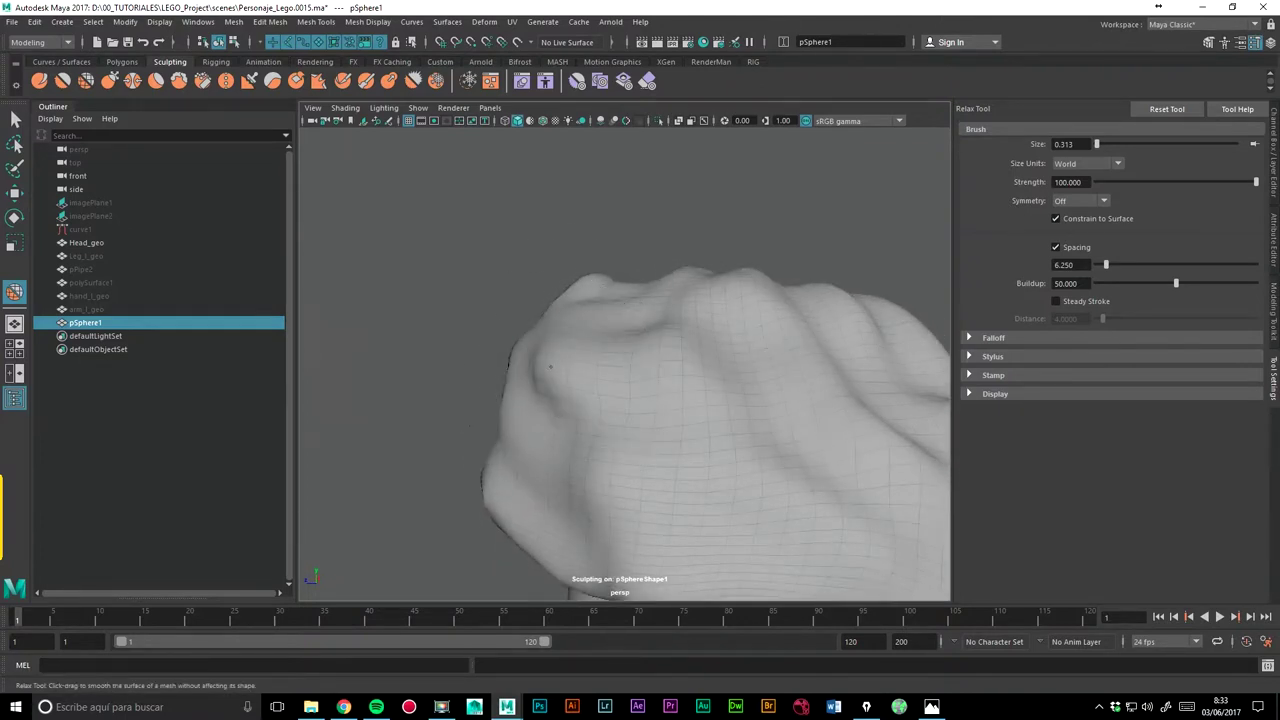
mouse_move(569, 394)
left_mouse_down()
mouse_move(531, 354)
mouse_move(540, 372)
left_mouse_up()
Step: Relax the left-side bulge after undoing a smoothing stroke, then review the whole hair
left_click(63, 81)
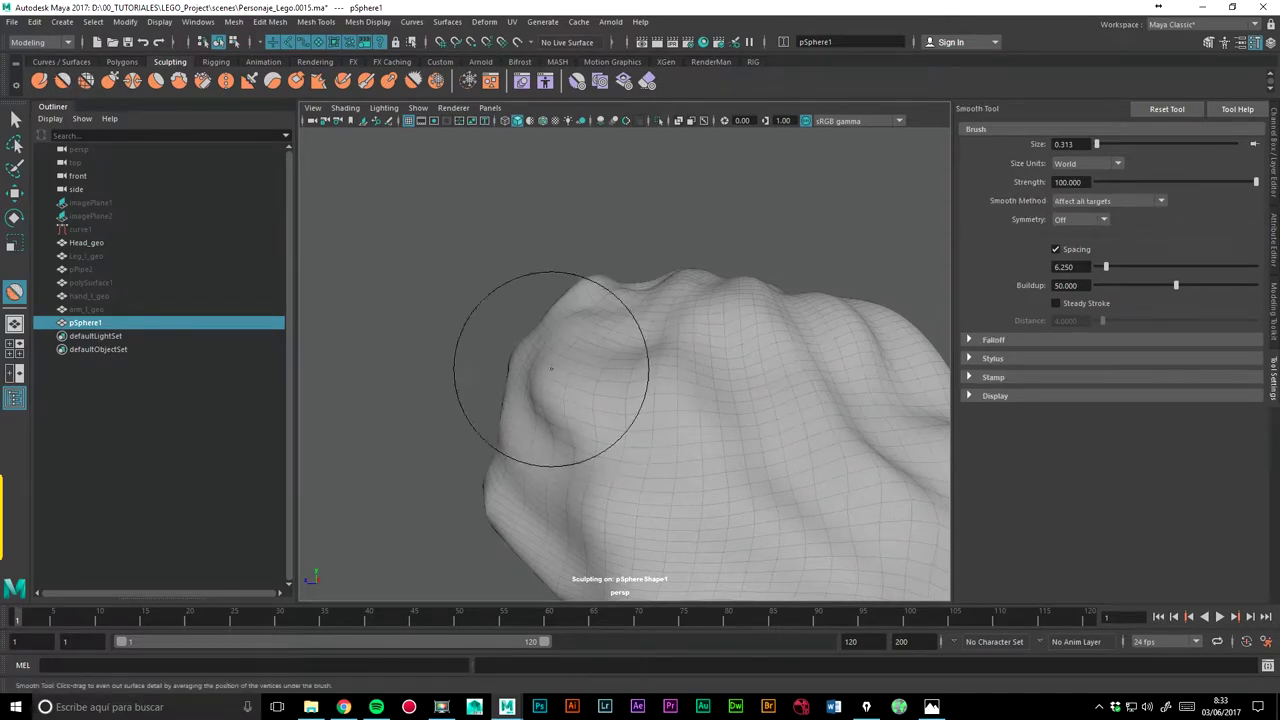
left_click_drag(550, 385, 556, 408)
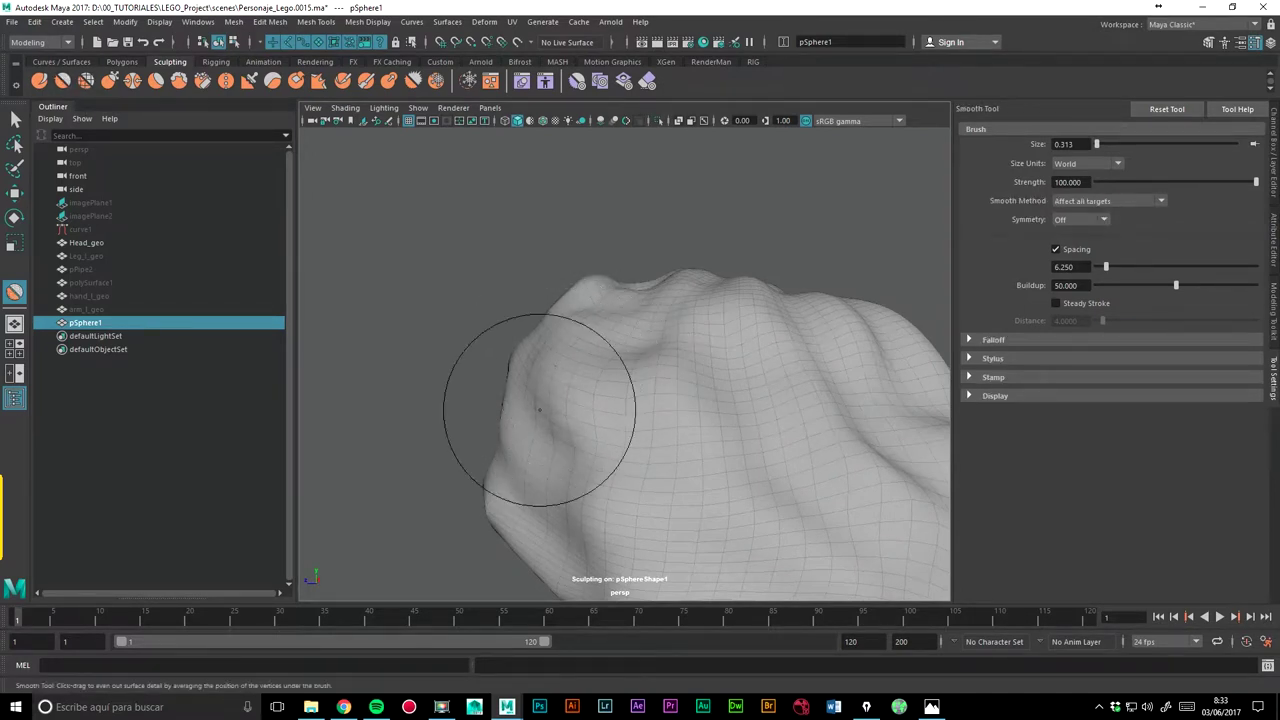
key("ctrl+z")
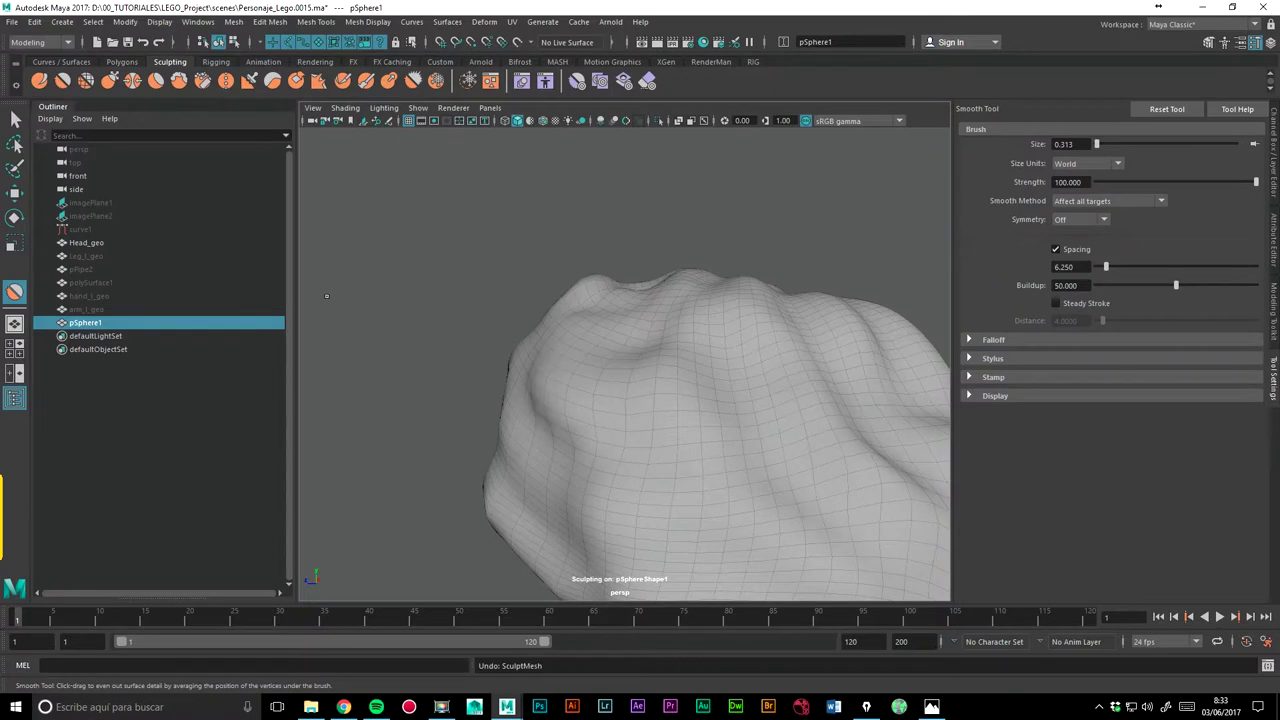
left_click(93, 86)
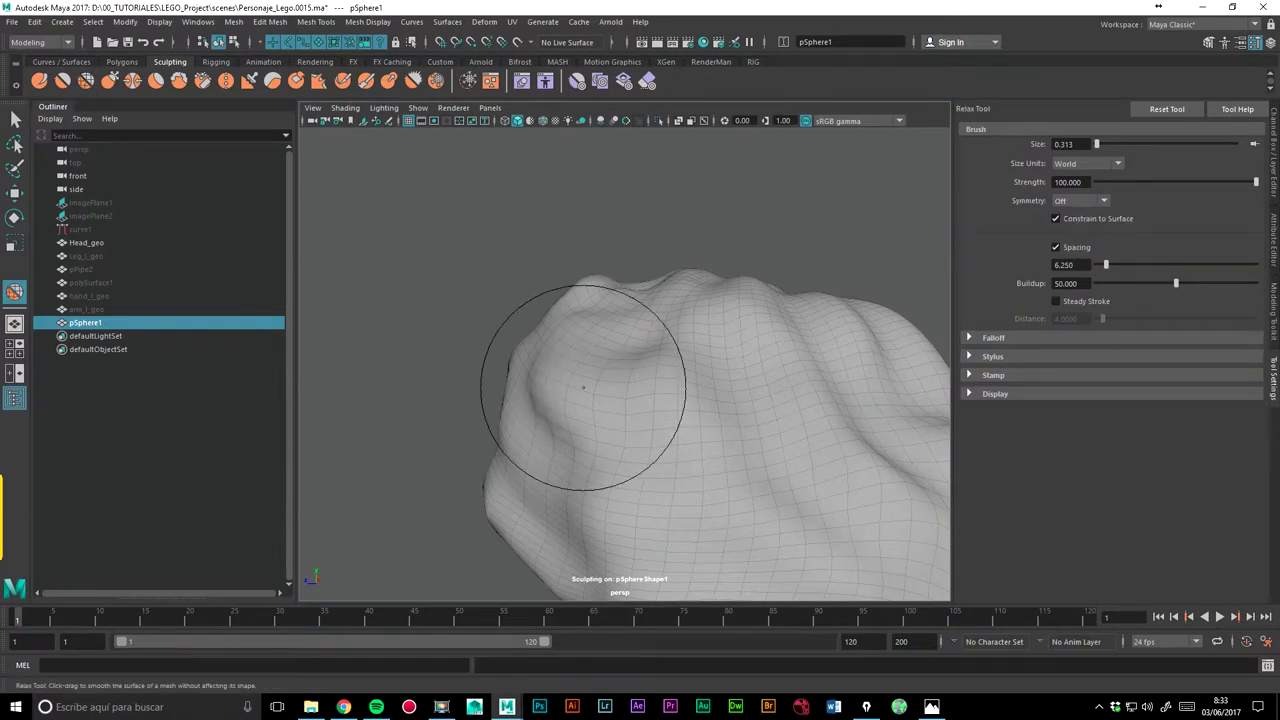
mouse_move(535, 349)
left_mouse_down()
mouse_move(537, 390)
mouse_move(671, 385)
left_mouse_up()
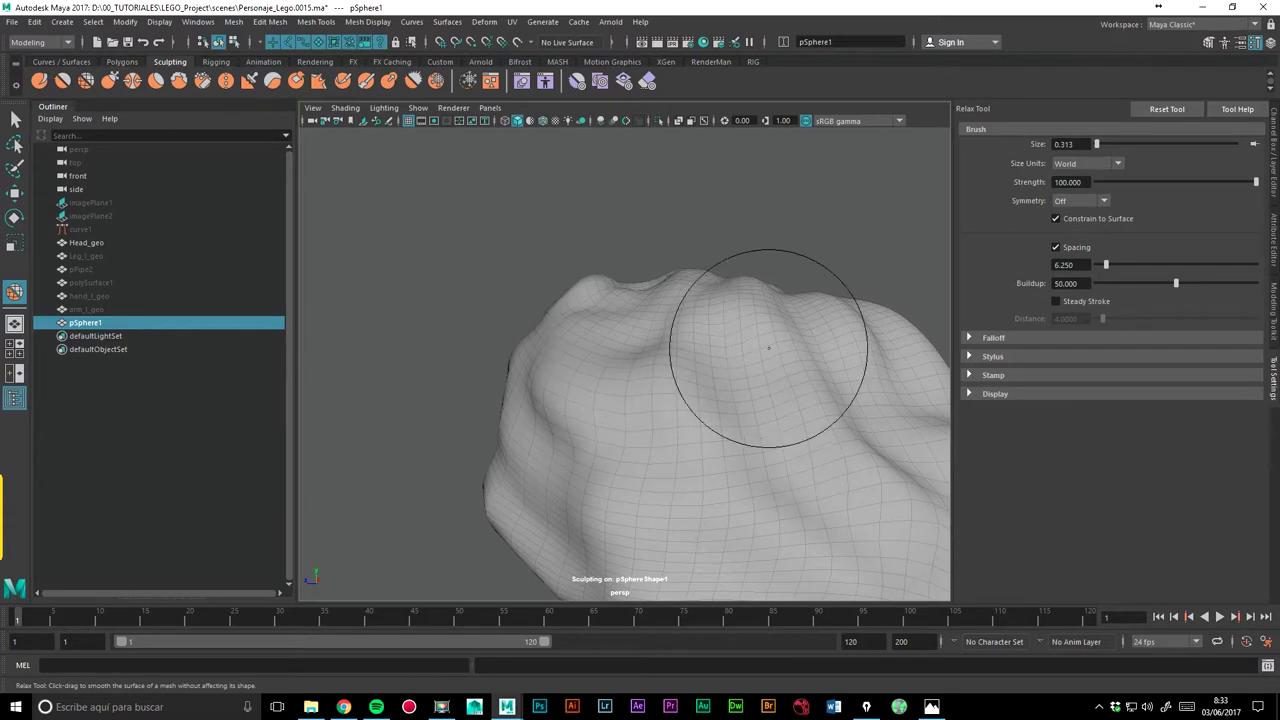
mouse_move(785, 410)
left_mouse_down("alt")
mouse_move(519, 312)
mouse_move(671, 314)
mouse_move(621, 311)
left_mouse_up("alt")
mouse_move(695, 325)
left_mouse_down("alt")
mouse_move(808, 323)
mouse_move(737, 357)
mouse_move(852, 259)
left_mouse_up("alt")
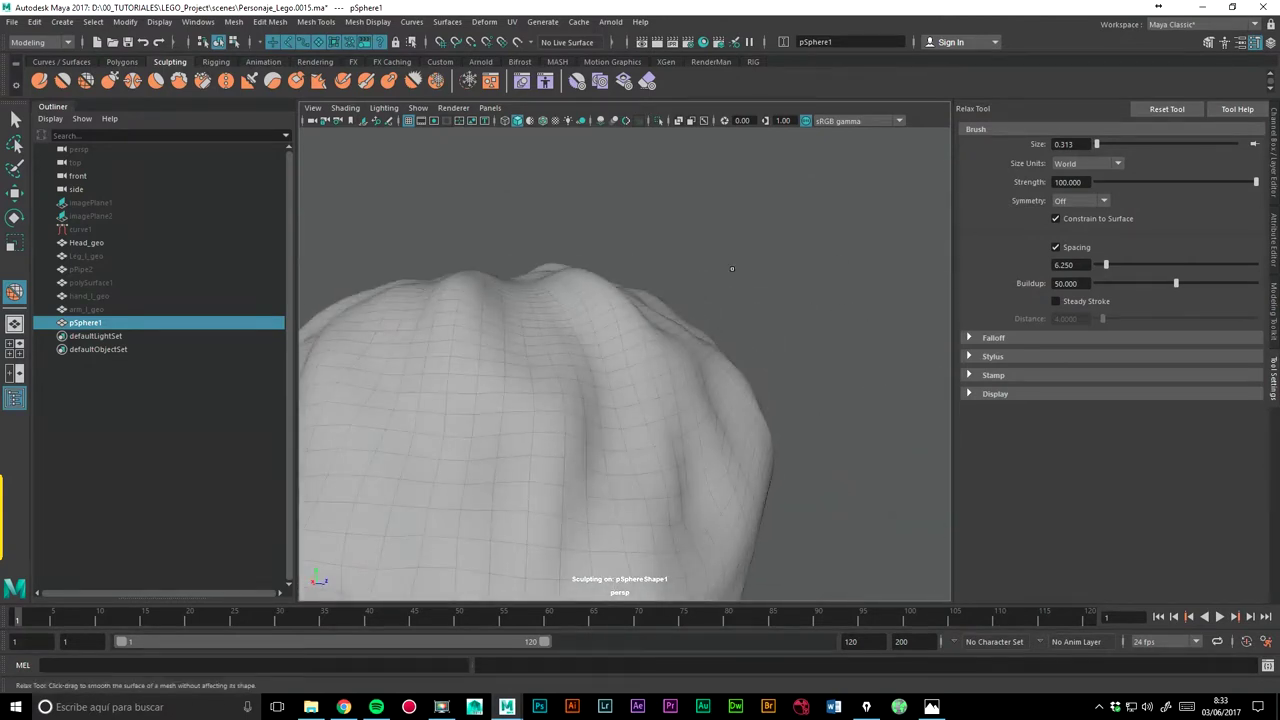
scroll(732, 268, "down", 3)
mouse_move(760, 289)
left_mouse_down("alt")
mouse_move(766, 237)
mouse_move(811, 389)
mouse_move(858, 367)
mouse_move(800, 320)
left_mouse_up("alt")
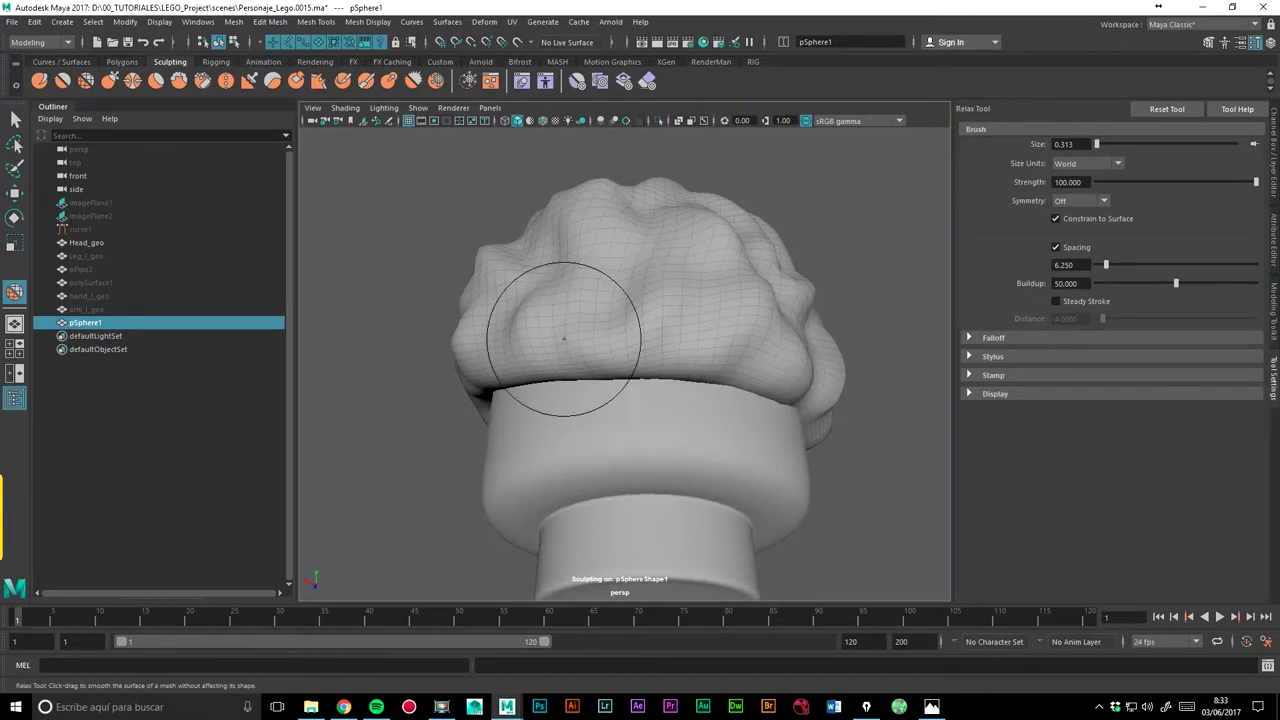
mouse_move(543, 300)
left_mouse_down("alt")
mouse_move(434, 400)
mouse_move(641, 330)
left_mouse_up("alt")
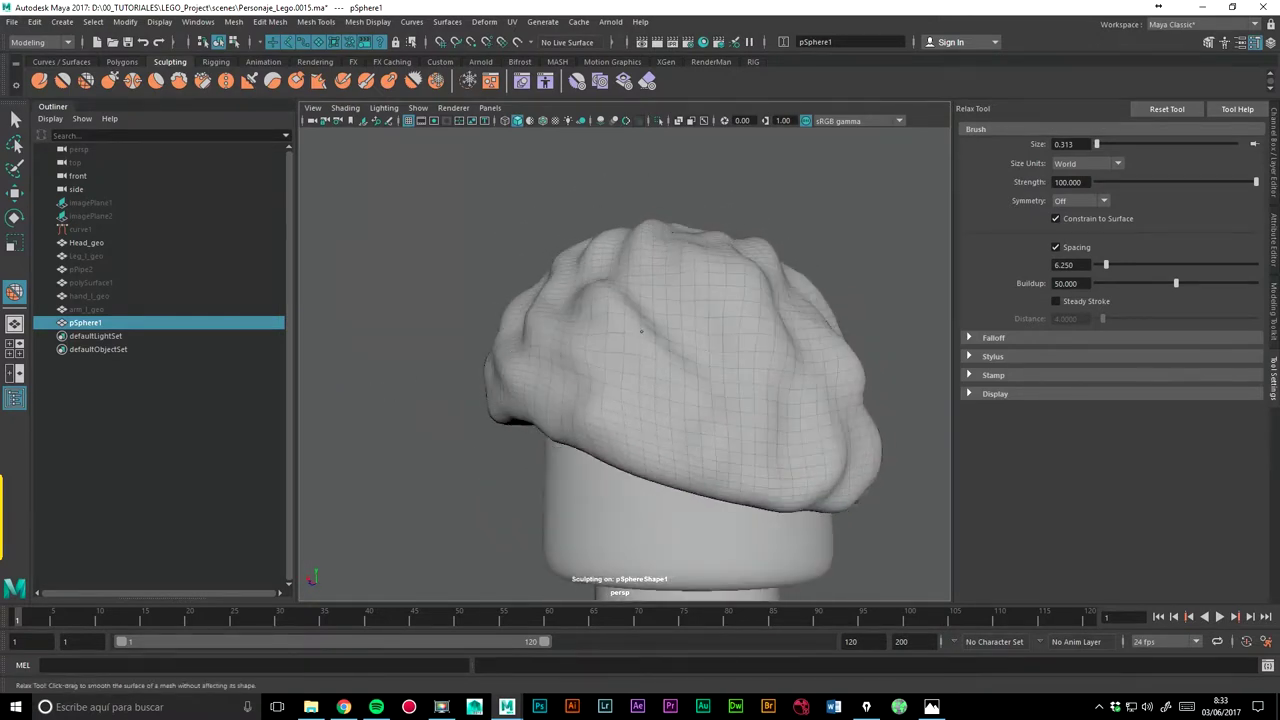
left_click_drag(427, 336, 640, 380, "alt")
mouse_move(720, 386)
left_mouse_down("alt")
mouse_move(580, 386)
mouse_move(632, 363)
mouse_move(643, 320)
left_mouse_up("alt")
mouse_move(643, 320)
right_mouse_down("alt")
mouse_move(429, 337)
mouse_move(650, 300)
right_mouse_up("alt")
Step: Turn on smooth mesh preview with 3, reselect the hair mesh and pick the Grab tool
key("3")
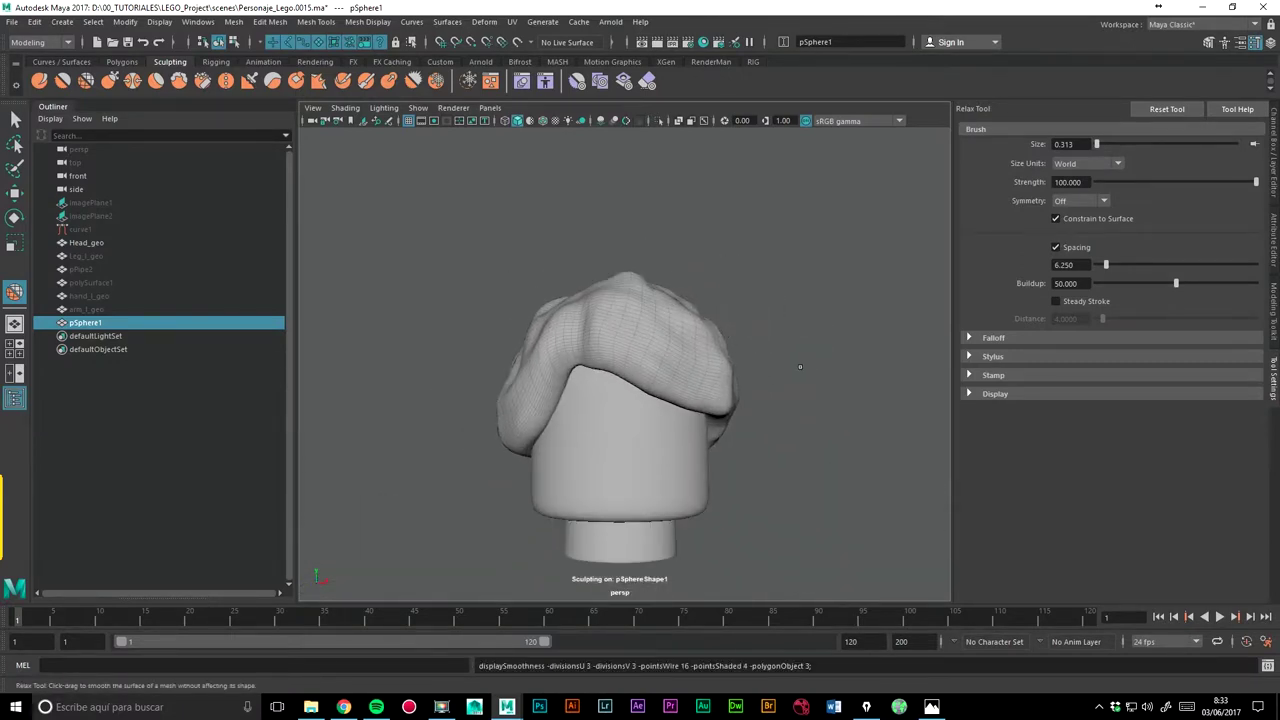
left_click(14, 192)
left_click(730, 242)
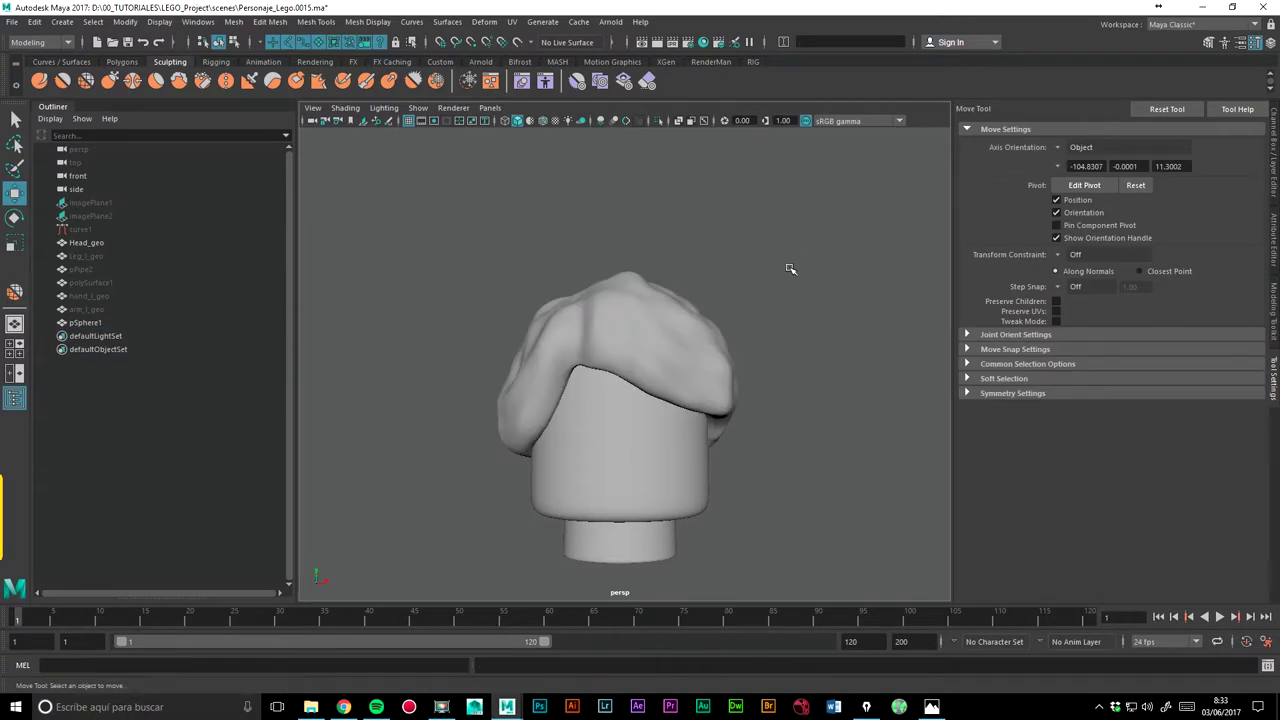
scroll(789, 266, "down", 3)
mouse_move(660, 340)
left_mouse_down("alt")
mouse_move(697, 375)
mouse_move(726, 337)
mouse_move(845, 351)
mouse_move(706, 343)
mouse_move(697, 354)
left_mouse_up("alt")
scroll(726, 337, "up", 3)
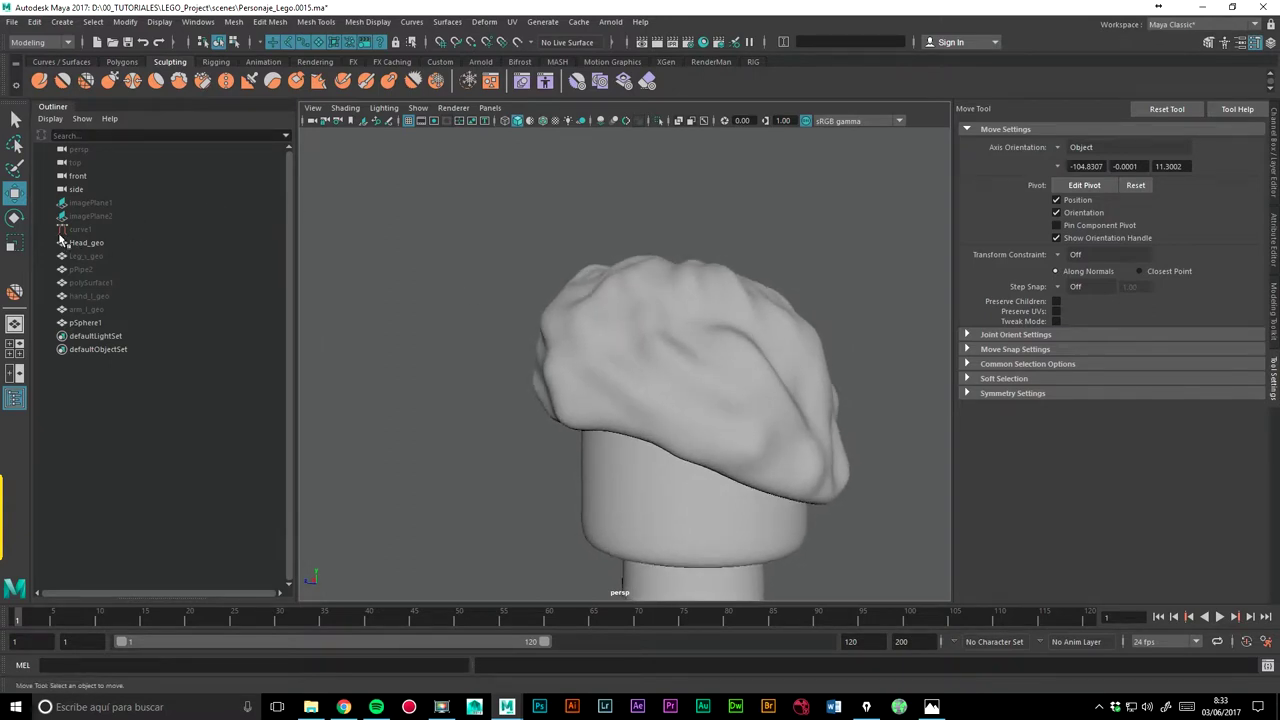
left_click(118, 84)
mouse_move(660, 300)
left_mouse_down("alt")
mouse_move(620, 200)
mouse_move(631, 369)
left_mouse_up("alt")
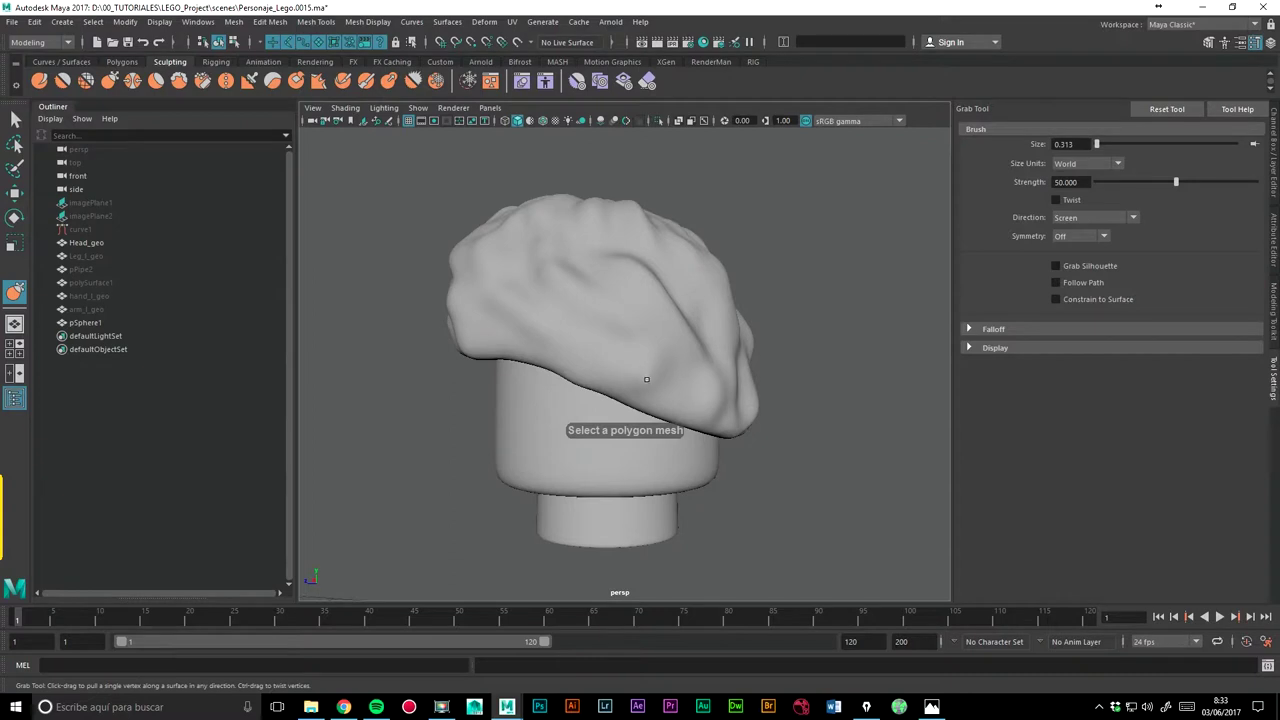
left_click(14, 192)
left_click(617, 283)
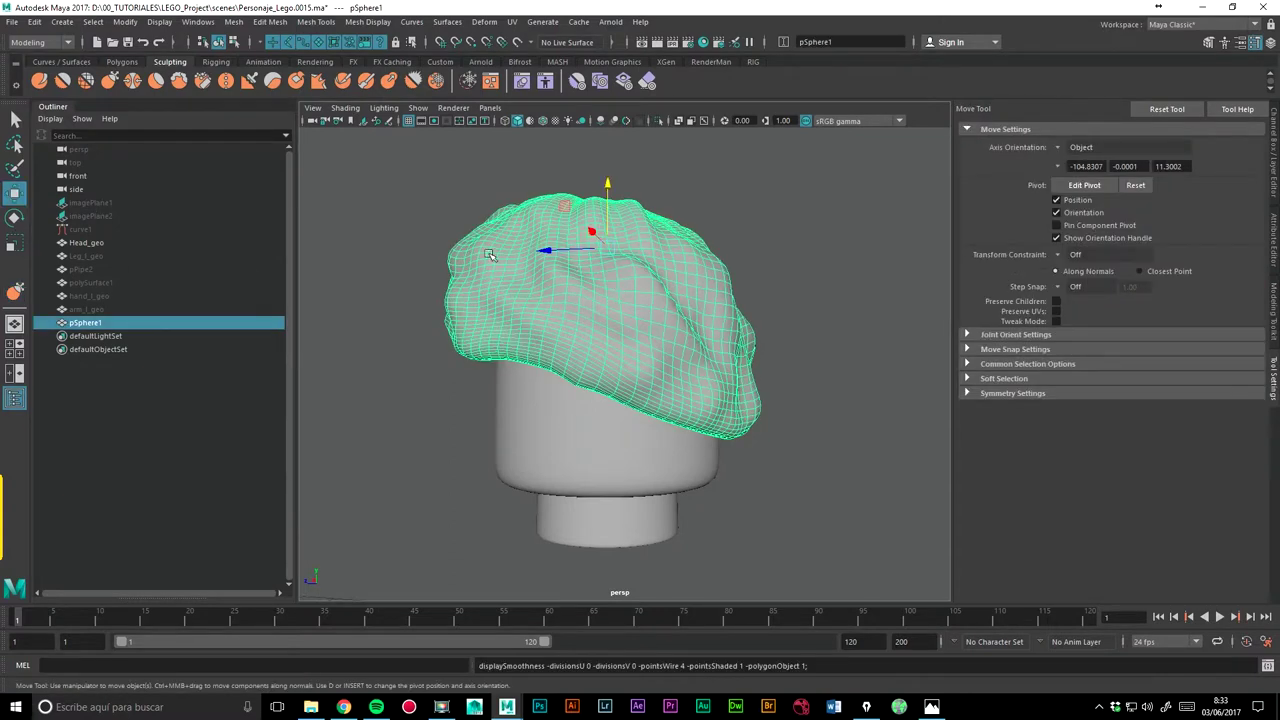
left_click(14, 290)
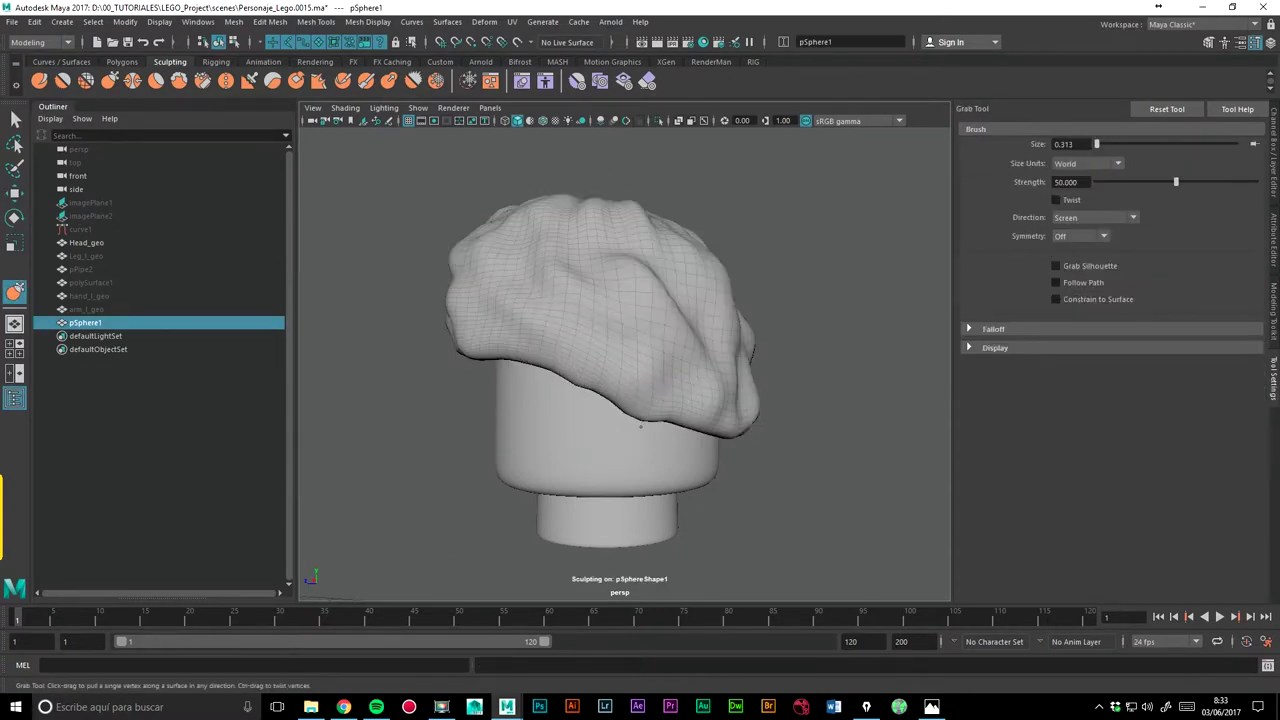
Step: Pull the hair's lower-right brim and front edge down into locks and reshape the fold notch
mouse_move(690, 423)
left_mouse_down()
mouse_move(735, 463)
mouse_move(705, 462)
left_mouse_up()
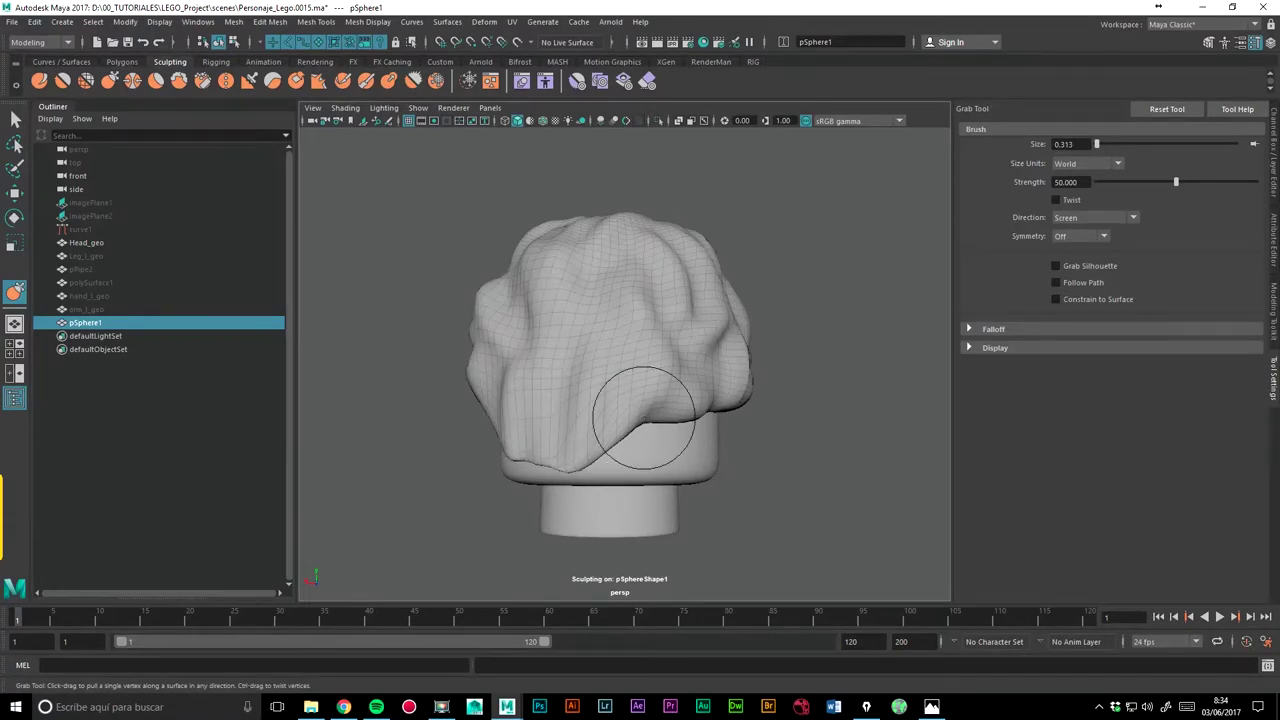
left_click_drag(643, 410, 670, 446)
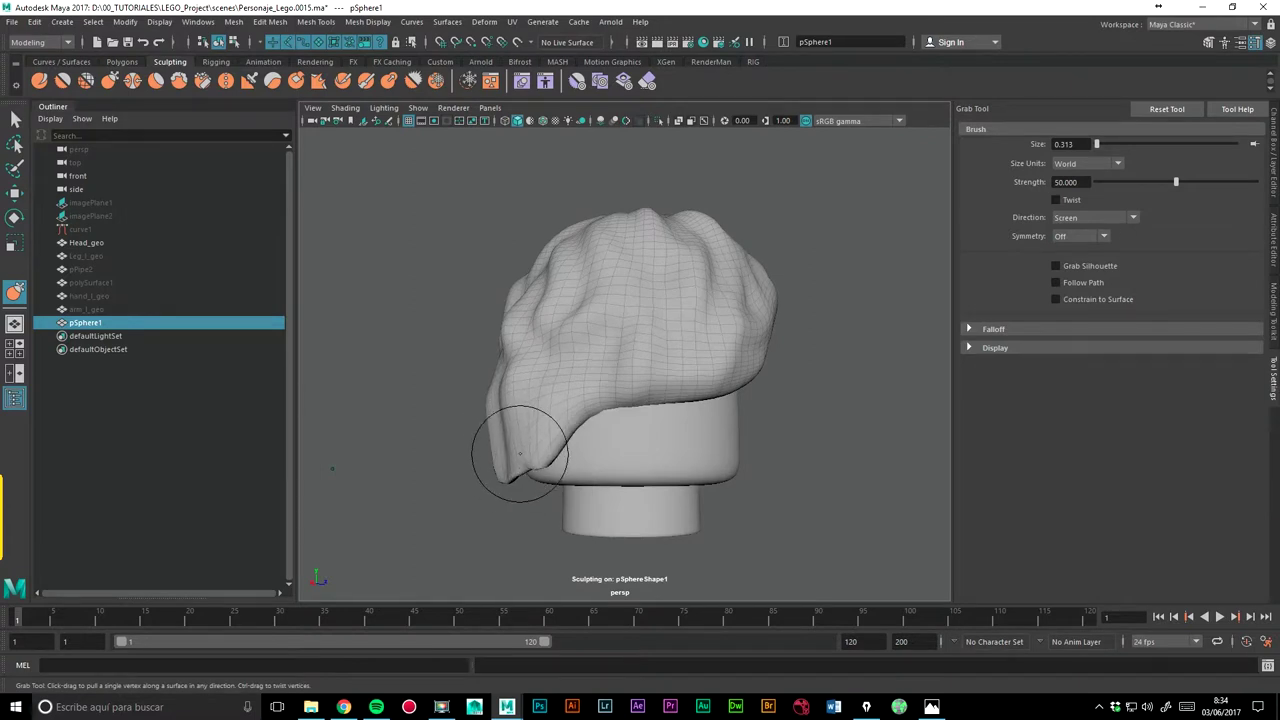
mouse_move(577, 458)
left_mouse_down()
mouse_move(602, 412)
mouse_move(653, 438)
mouse_move(857, 451)
mouse_move(700, 457)
mouse_move(802, 436)
left_mouse_up()
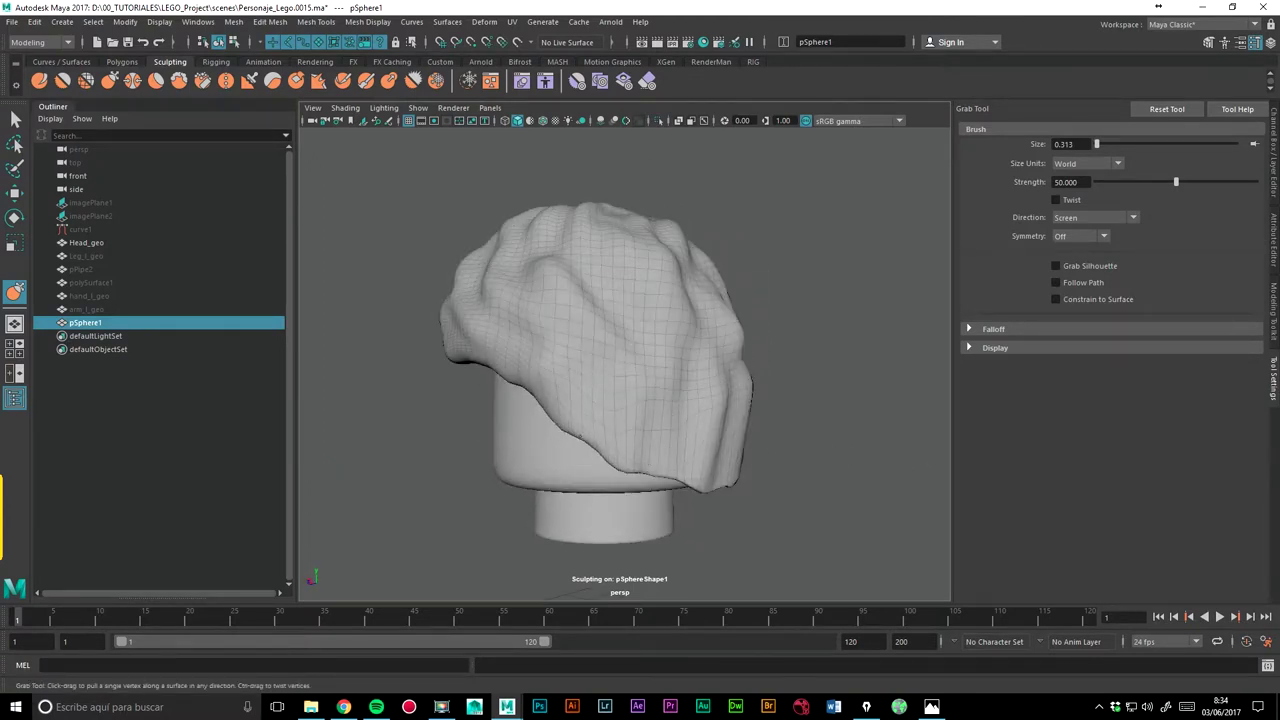
mouse_move(617, 461)
left_mouse_down("alt")
mouse_move(549, 377)
mouse_move(545, 409)
left_mouse_up("alt")
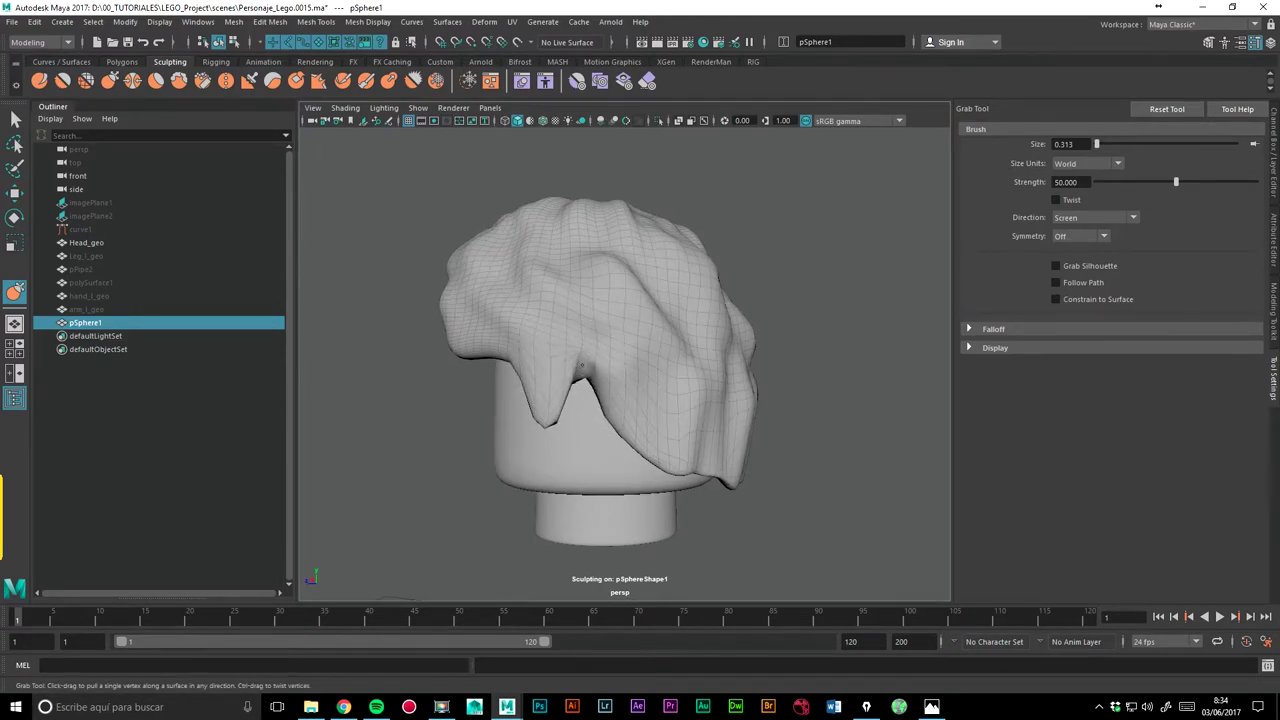
left_click_drag(536, 395, 572, 408, "alt")
mouse_move(741, 397)
left_mouse_down("alt")
mouse_move(723, 429)
mouse_move(643, 376)
mouse_move(551, 395)
mouse_move(613, 403)
mouse_move(636, 421)
mouse_move(677, 380)
mouse_move(635, 425)
left_mouse_up("alt")
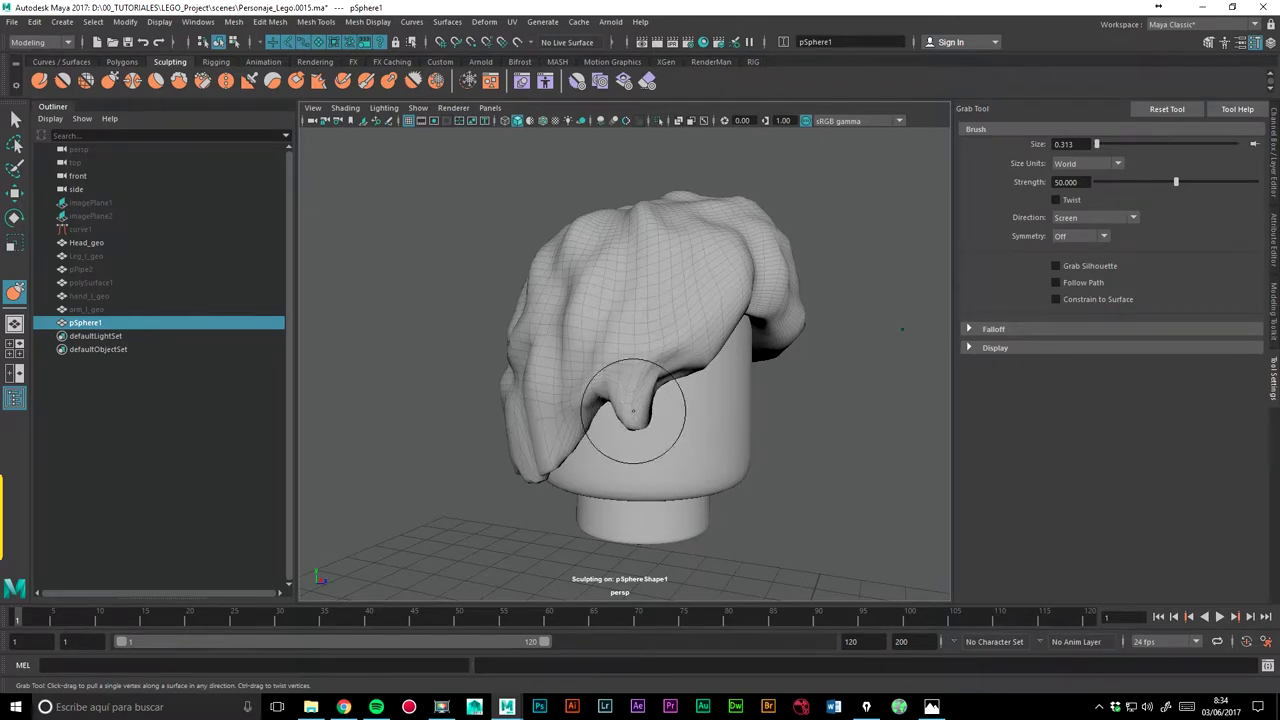
left_click_drag(784, 416, 560, 408, "alt")
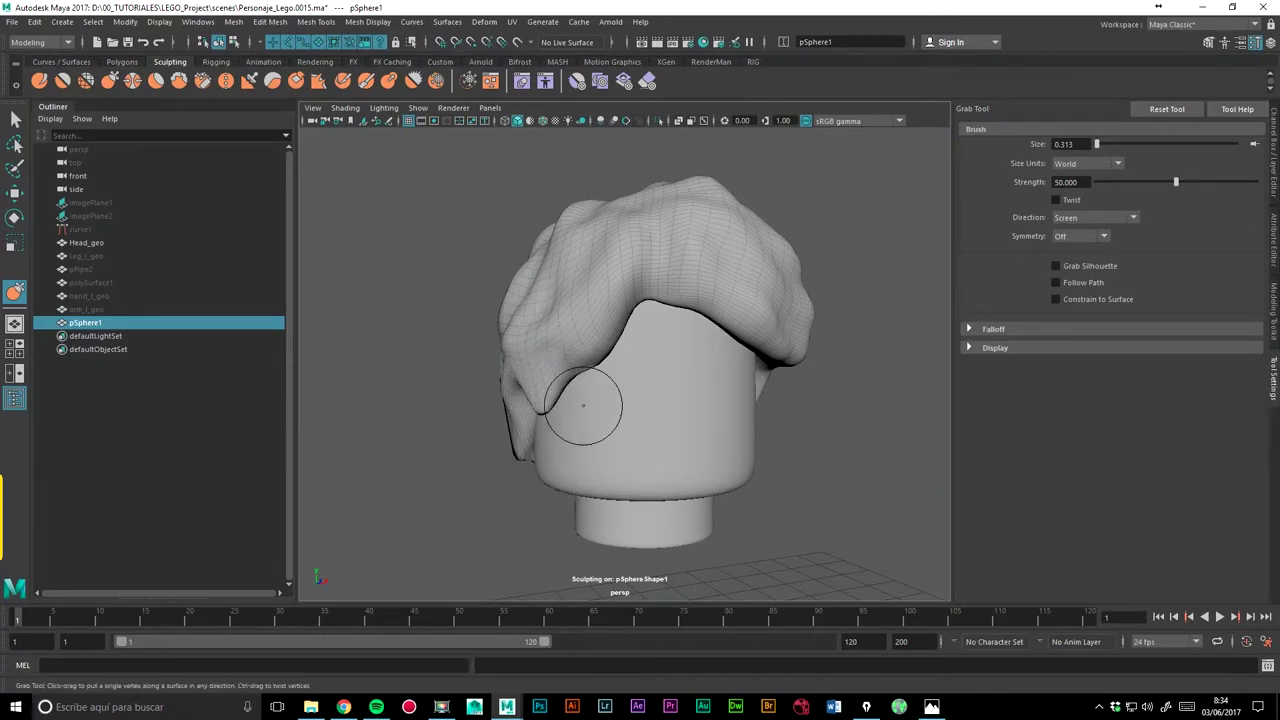
left_click_drag(583, 405, 899, 420, "alt")
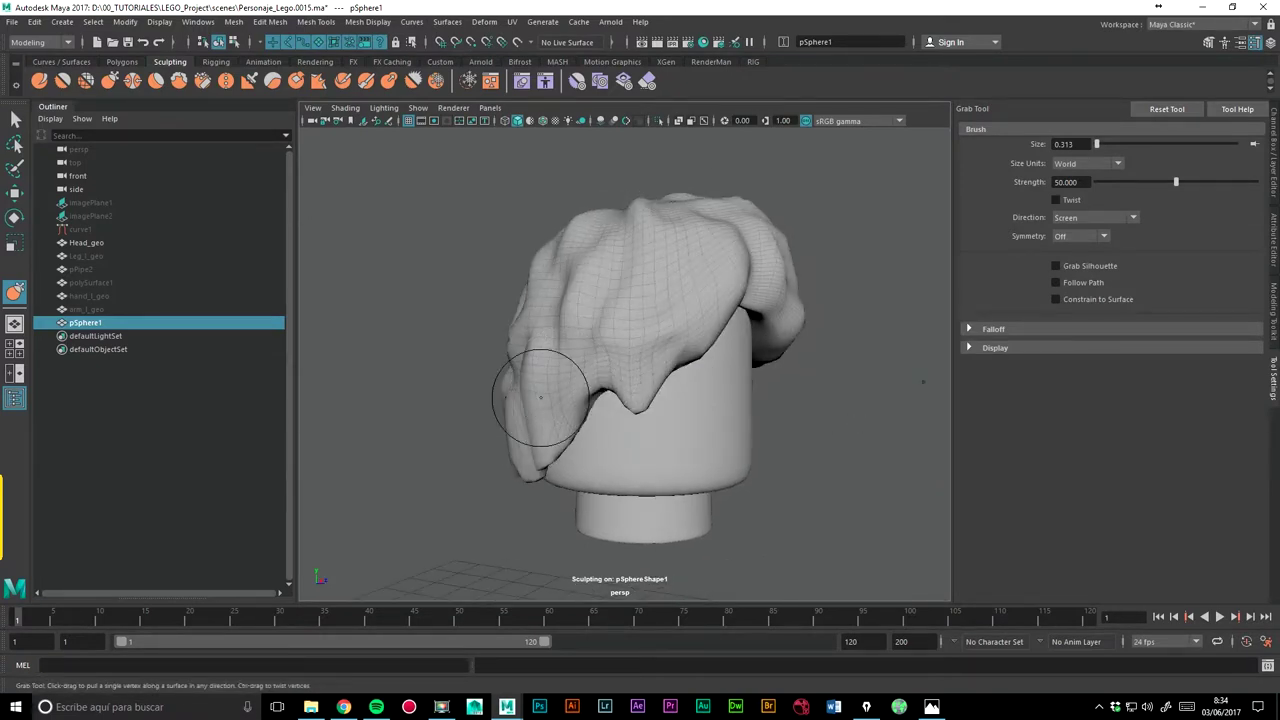
left_click_drag(540, 397, 700, 400, "alt")
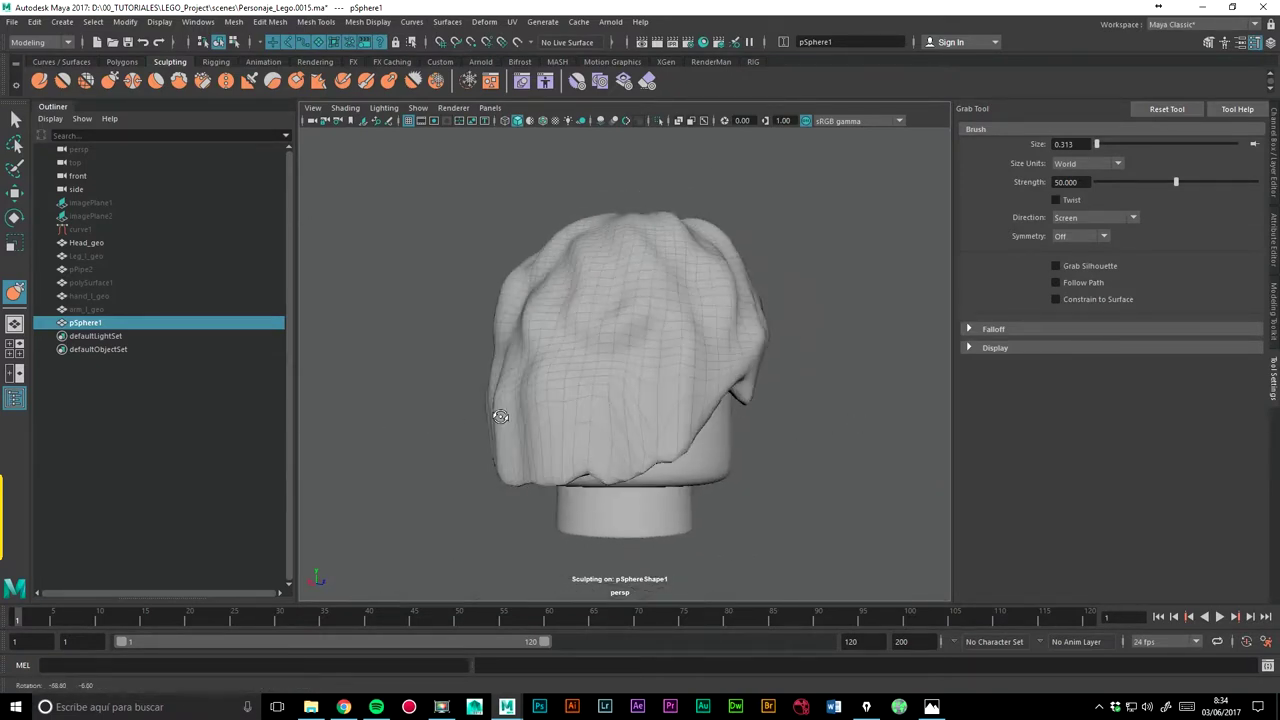
Step: Relax the wrinkles across the hair's lower edge, front and left side
left_click(87, 80)
mouse_move(595, 432)
left_mouse_down()
mouse_move(700, 400)
mouse_move(715, 404)
mouse_move(700, 420)
mouse_move(891, 408)
left_mouse_up()
scroll(700, 420, "up", 3)
mouse_move(566, 325)
left_mouse_down()
mouse_move(586, 323)
mouse_move(600, 371)
mouse_move(623, 157)
mouse_move(617, 329)
mouse_move(580, 323)
mouse_move(627, 325)
mouse_move(666, 303)
mouse_move(580, 337)
mouse_move(636, 349)
left_mouse_up()
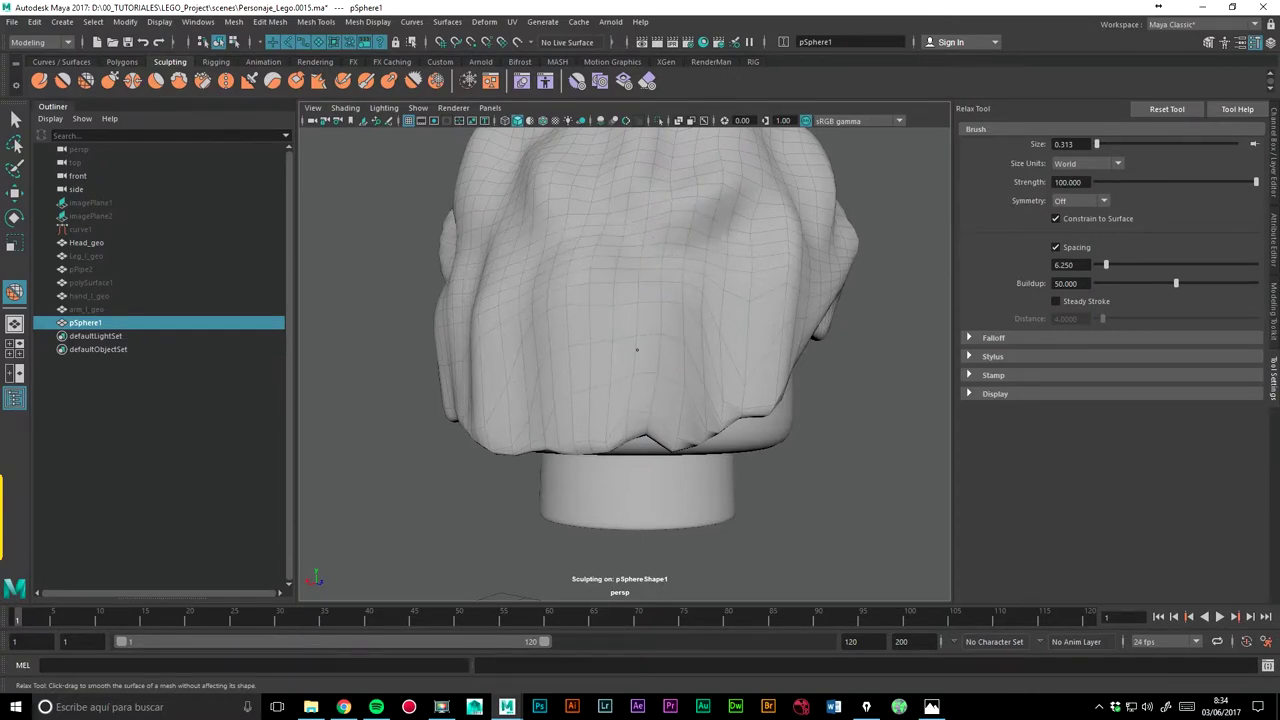
mouse_move(693, 383)
left_mouse_down()
mouse_move(674, 337)
mouse_move(617, 334)
mouse_move(615, 282)
left_mouse_up()
mouse_move(525, 324)
left_mouse_down()
mouse_move(517, 360)
mouse_move(686, 309)
mouse_move(698, 334)
mouse_move(726, 331)
left_mouse_up()
mouse_move(834, 375)
left_mouse_down("alt")
mouse_move(623, 294)
mouse_move(586, 366)
mouse_move(616, 358)
left_mouse_up("alt")
mouse_move(750, 248)
left_mouse_down("alt")
mouse_move(586, 357)
mouse_move(729, 329)
left_mouse_up("alt")
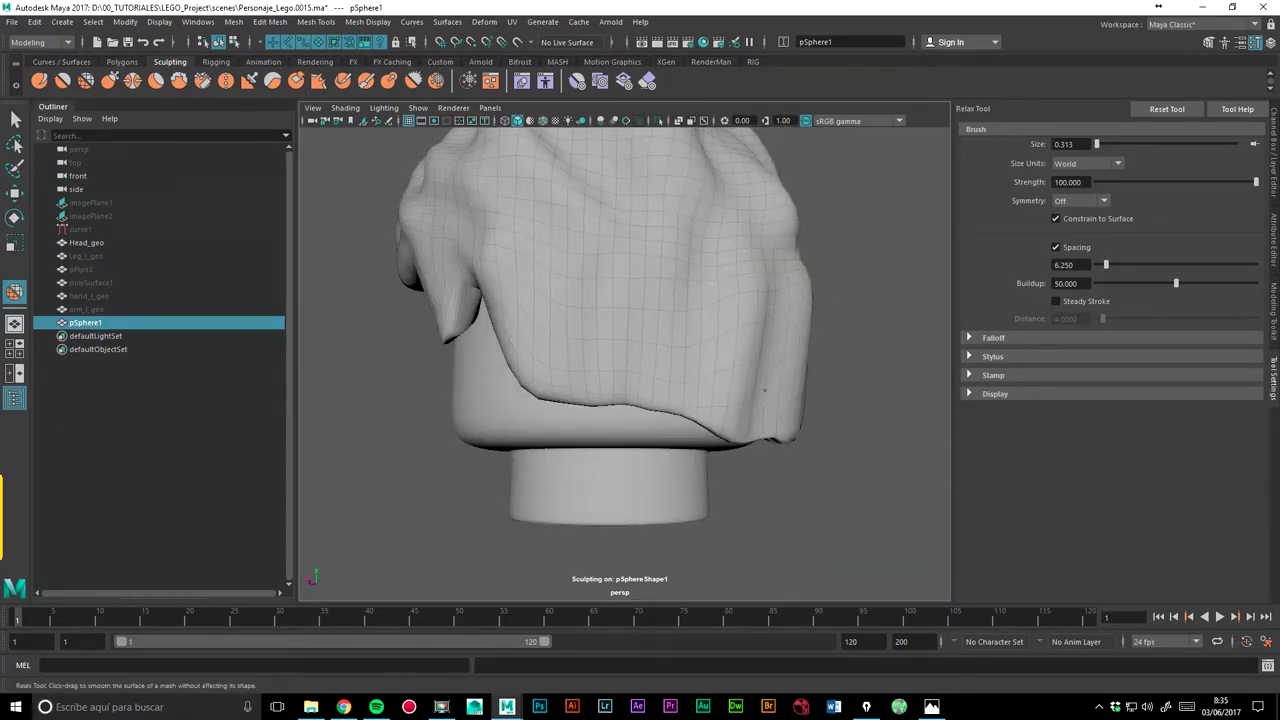
left_click_drag(571, 257, 556, 254, "alt")
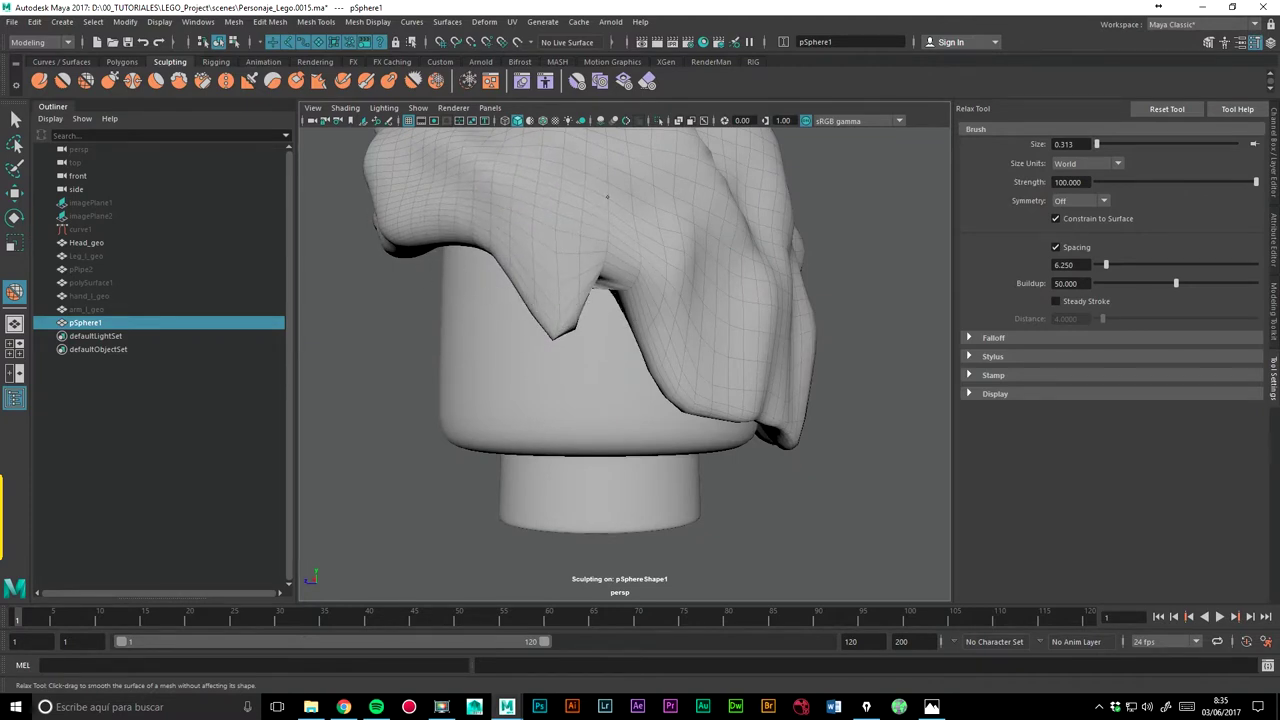
mouse_move(700, 243)
left_mouse_down("alt")
mouse_move(580, 297)
mouse_move(566, 210)
mouse_move(615, 250)
left_mouse_up("alt")
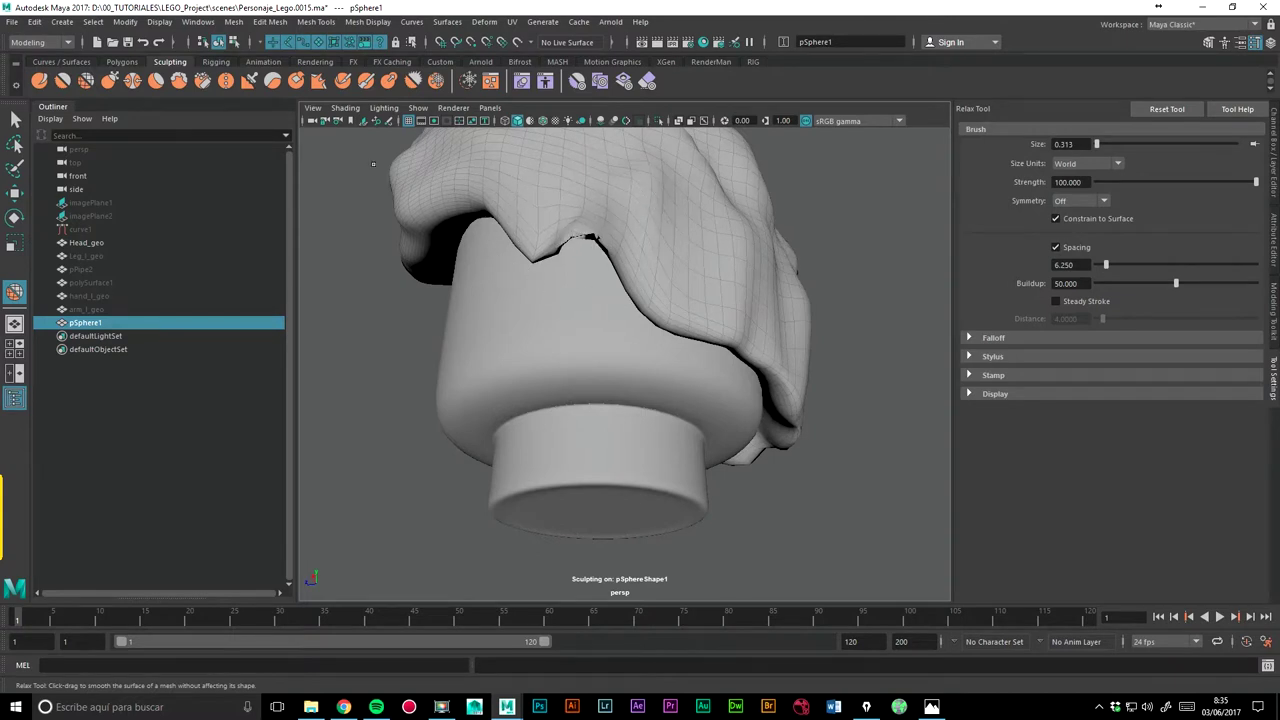
Step: Smooth the jagged notch in the hair edge and the bulge on its right edge
left_click(64, 82)
left_click_drag(533, 232, 606, 235)
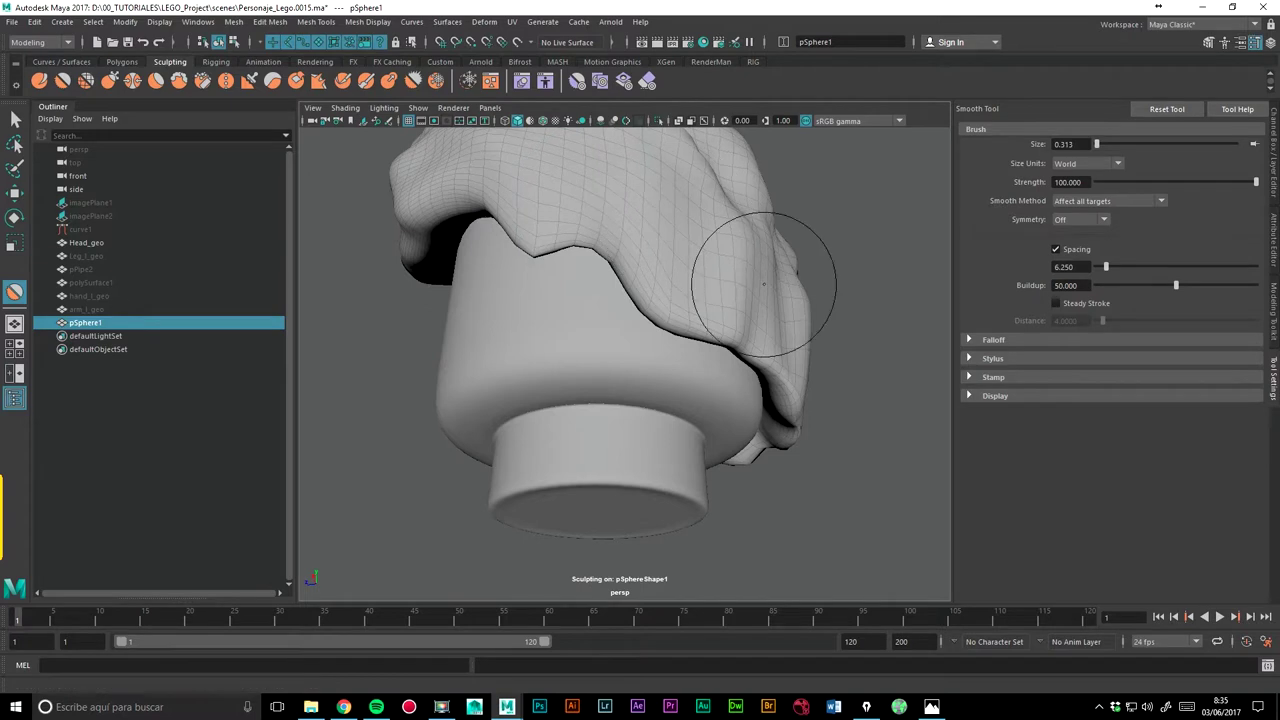
left_click_drag(771, 271, 649, 362, "alt")
left_click_drag(803, 268, 797, 289)
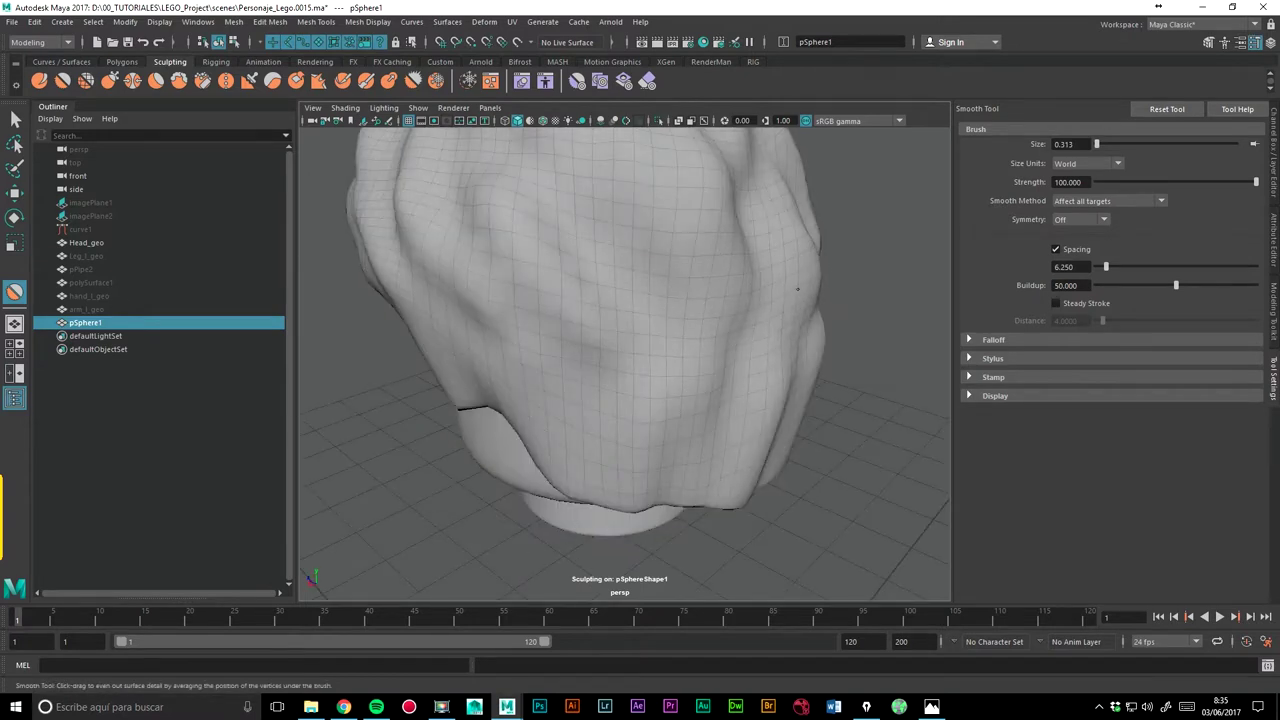
right_click_drag(862, 222, 714, 214, "alt")
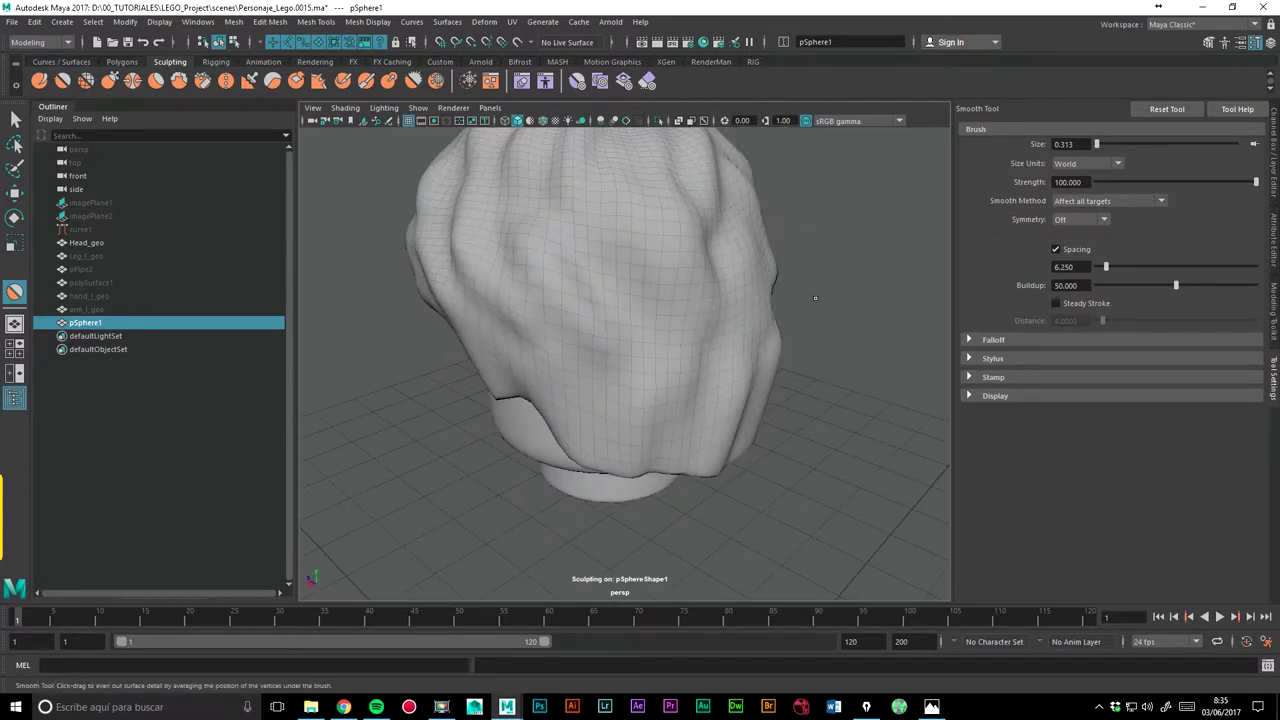
mouse_move(815, 297)
left_mouse_down("alt")
mouse_move(750, 370)
mouse_move(757, 357)
left_mouse_up("alt")
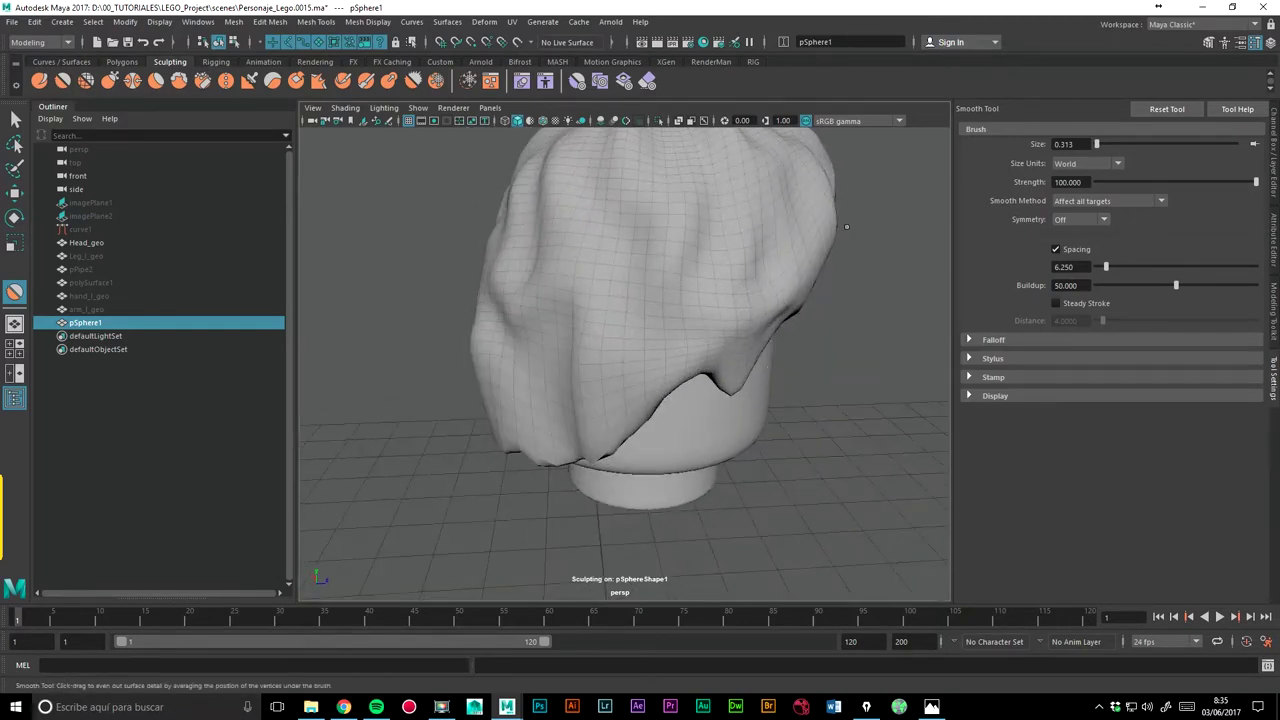
right_click_drag(742, 319, 803, 306, "alt")
mouse_move(803, 306)
left_mouse_down("alt")
mouse_move(786, 357)
mouse_move(753, 228)
left_mouse_up("alt")
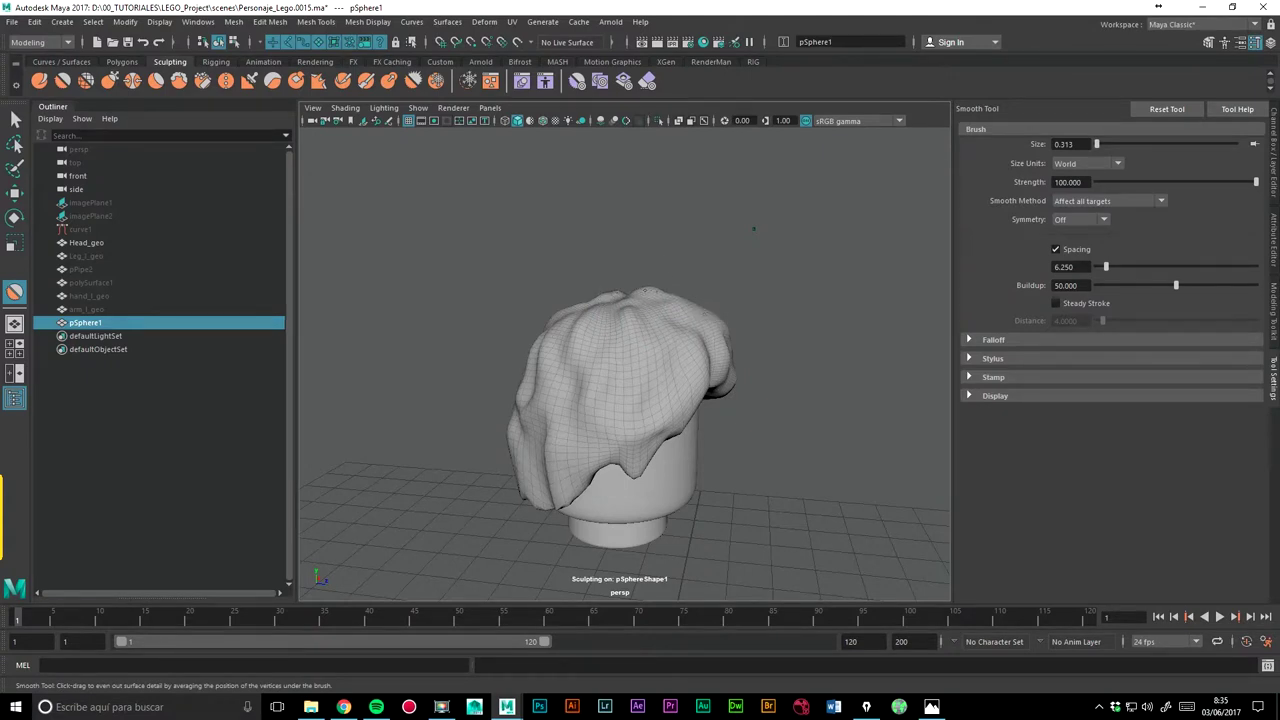
mouse_move(753, 228)
left_mouse_down("alt")
mouse_move(777, 334)
mouse_move(711, 381)
mouse_move(740, 372)
mouse_move(657, 320)
left_mouse_up("alt")
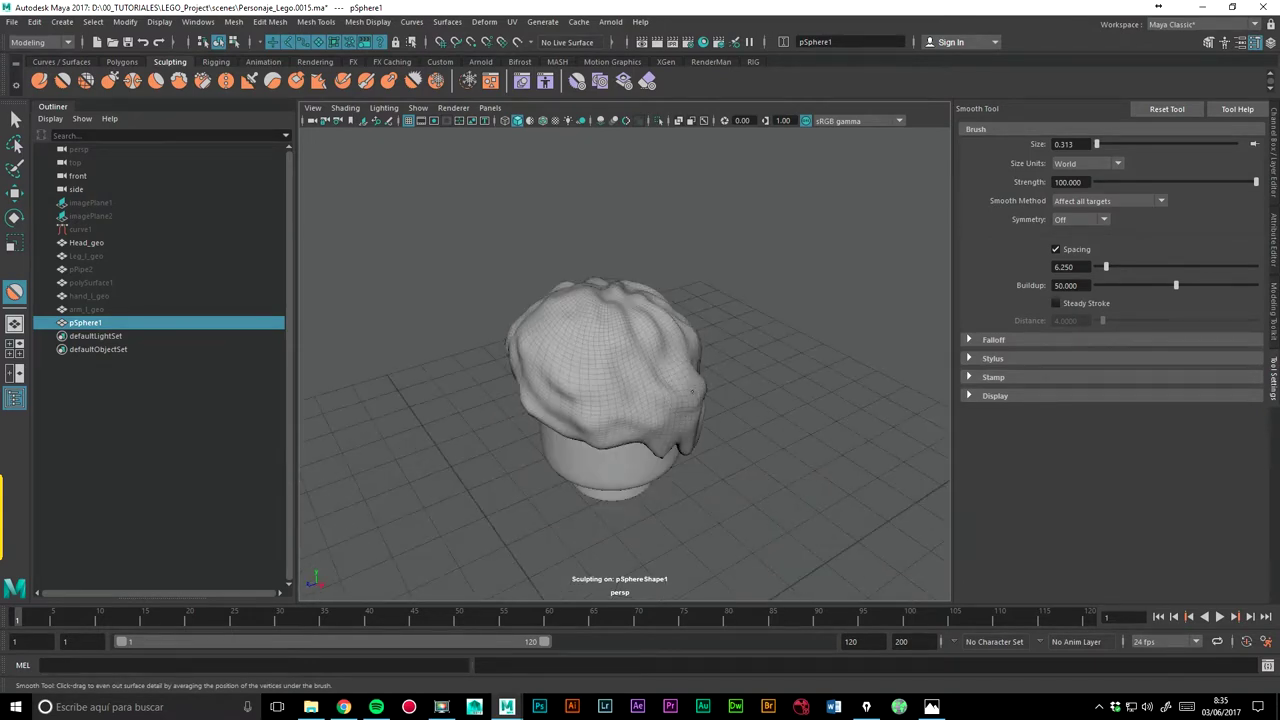
mouse_move(726, 369)
left_mouse_down("alt")
mouse_move(790, 340)
mouse_move(760, 334)
mouse_move(685, 398)
mouse_move(737, 383)
mouse_move(688, 414)
left_mouse_up("alt")
Step: Smooth the wavy, pinched bumps on the hair's lower rim with the Grab brush
mouse_move(740, 459)
left_mouse_down("alt")
mouse_move(651, 300)
mouse_move(741, 329)
left_mouse_up("alt")
mouse_move(741, 329)
right_mouse_down("alt")
mouse_move(877, 283)
mouse_move(803, 272)
right_mouse_up("alt")
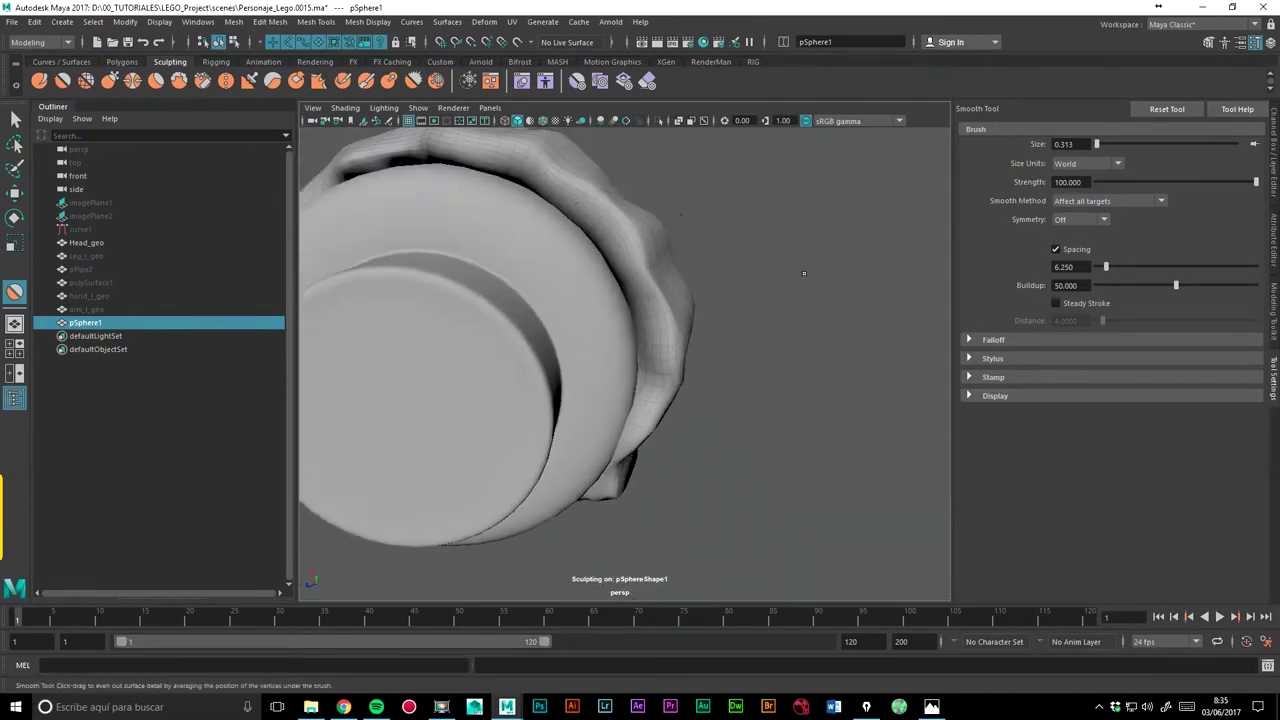
left_click(109, 80)
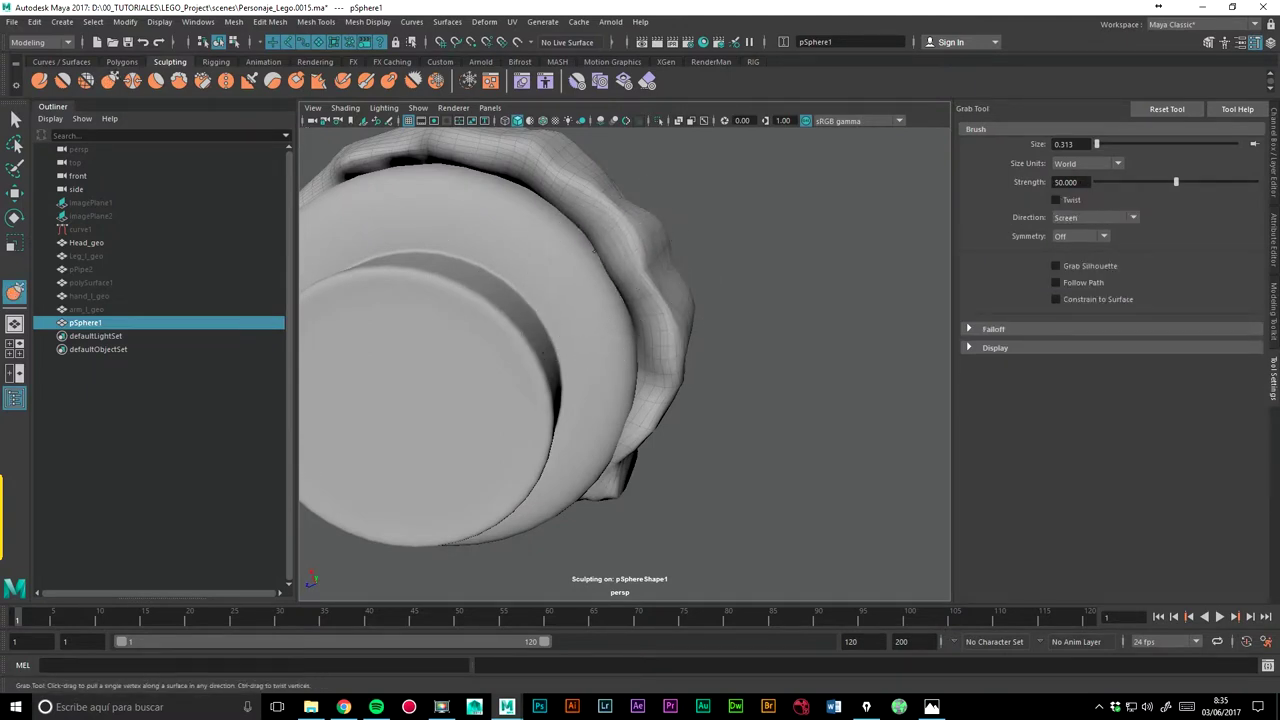
mouse_move(615, 288)
left_mouse_down()
mouse_move(650, 345)
mouse_move(635, 368)
mouse_move(737, 423)
left_mouse_up()
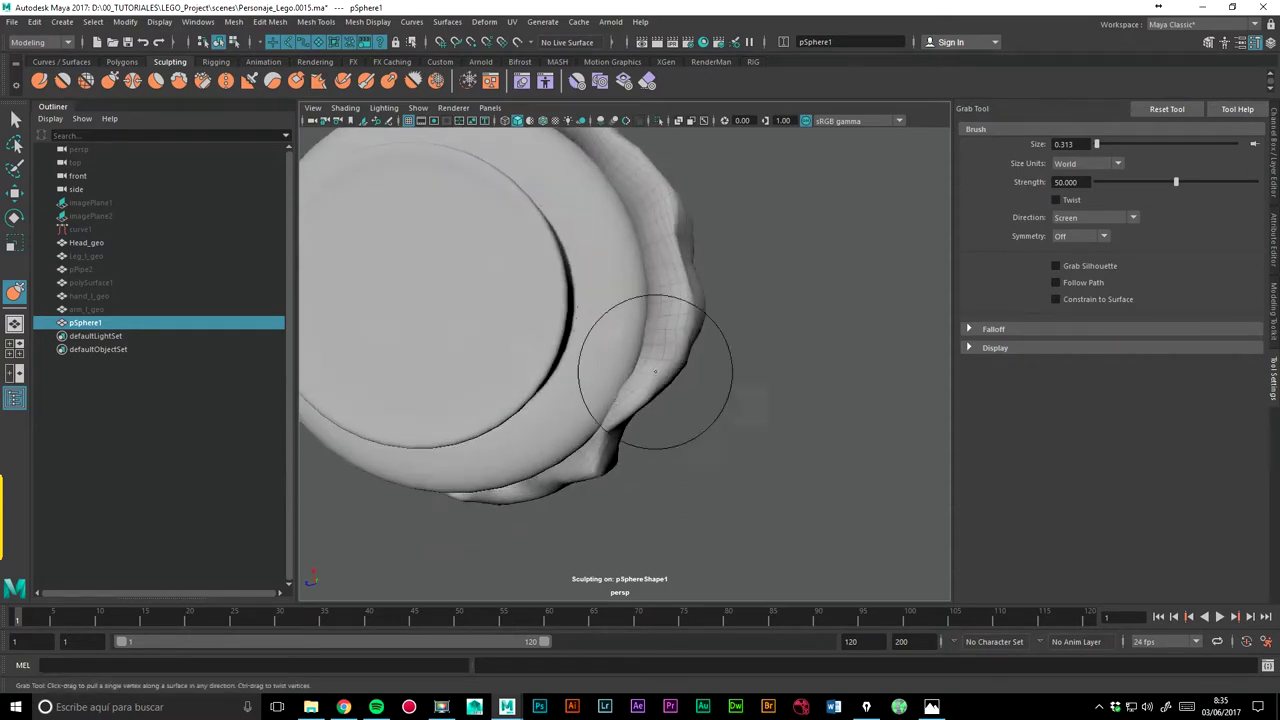
left_click_drag(617, 437, 629, 423, "shift")
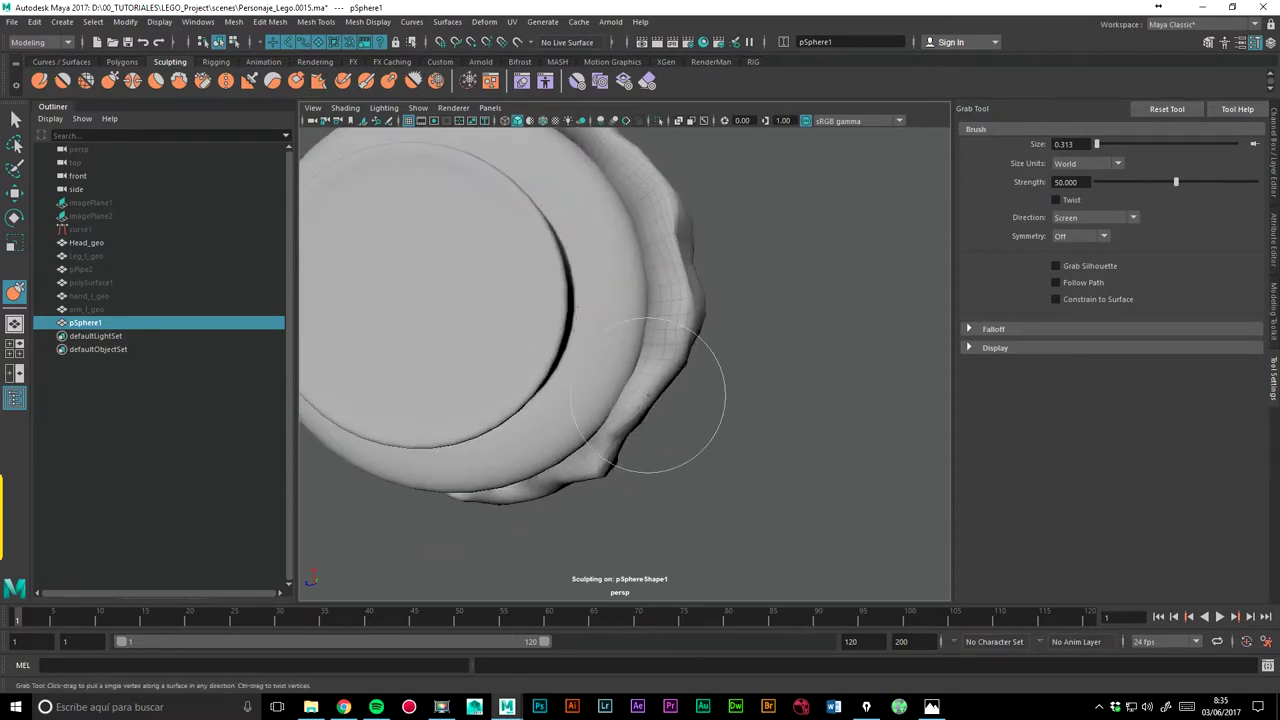
mouse_move(676, 315)
left_mouse_down("shift")
mouse_move(714, 243)
mouse_move(714, 206)
left_mouse_up("shift")
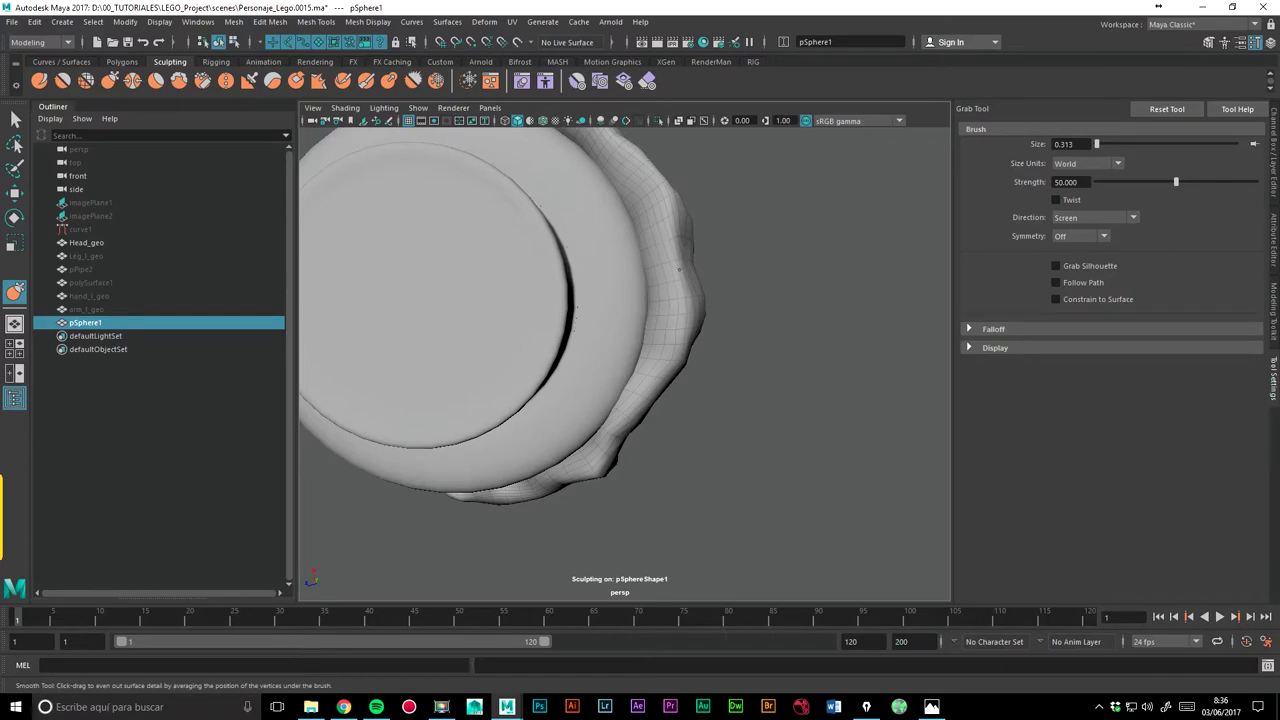
Step: Pull the hair down on the head's left side
left_click_drag(782, 257, 662, 412, "alt")
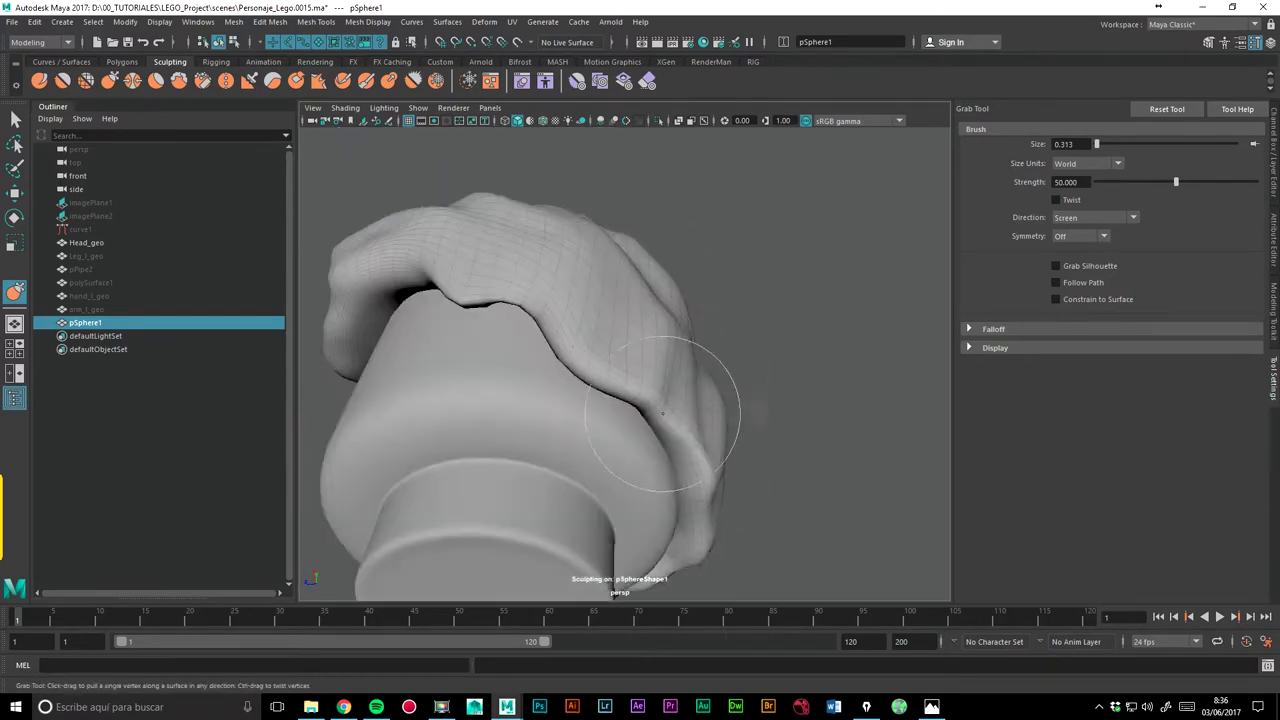
mouse_move(565, 313)
left_mouse_down("alt")
mouse_move(643, 229)
mouse_move(500, 286)
mouse_move(441, 260)
left_mouse_up("alt")
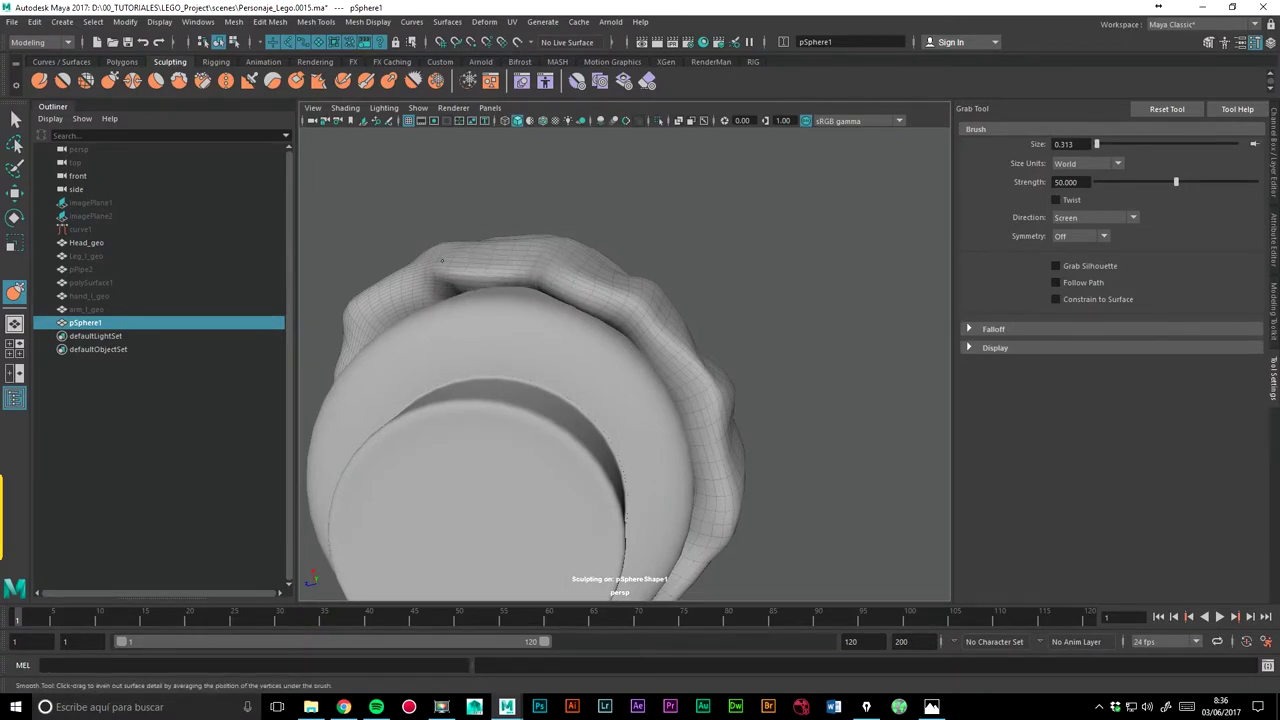
mouse_move(625, 244)
left_mouse_down("alt")
mouse_move(800, 300)
mouse_move(848, 334)
mouse_move(817, 289)
left_mouse_up("alt")
scroll(800, 300, "down", 3)
scroll(817, 289, "up", 3)
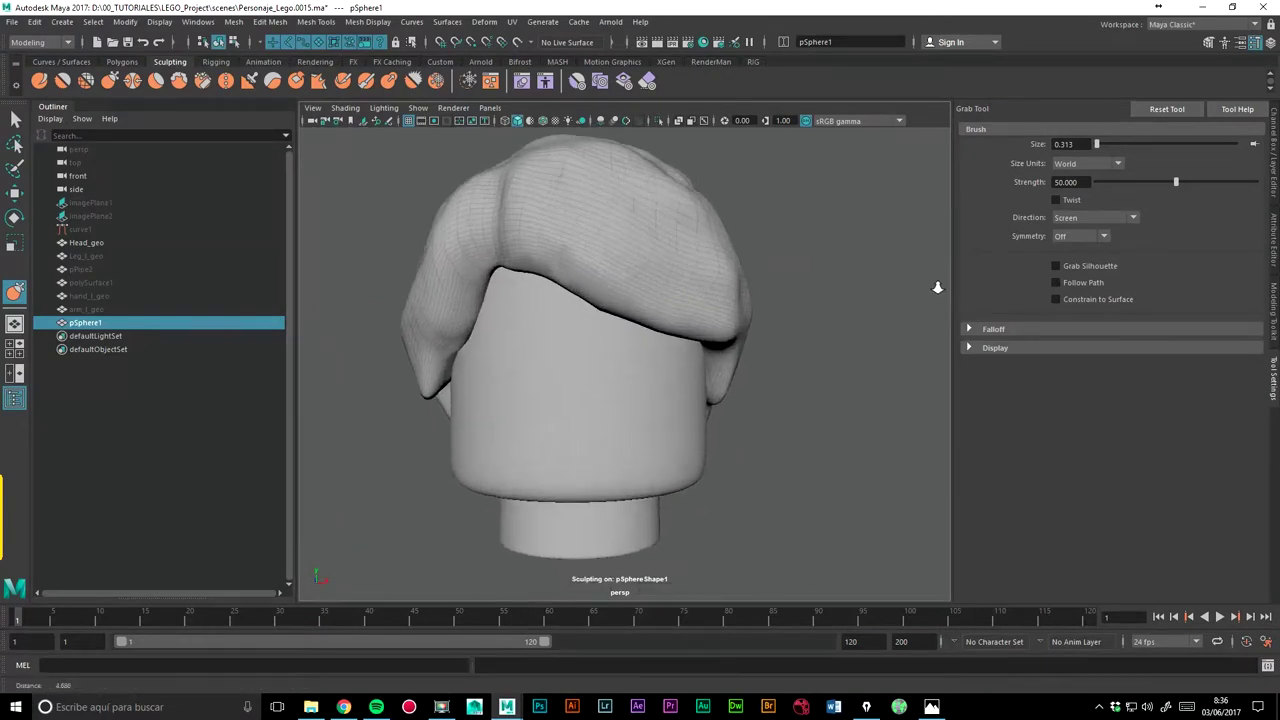
scroll(802, 369, "up", 3)
mouse_move(802, 369)
left_mouse_down("alt")
mouse_move(657, 329)
mouse_move(575, 362)
left_mouse_up("alt")
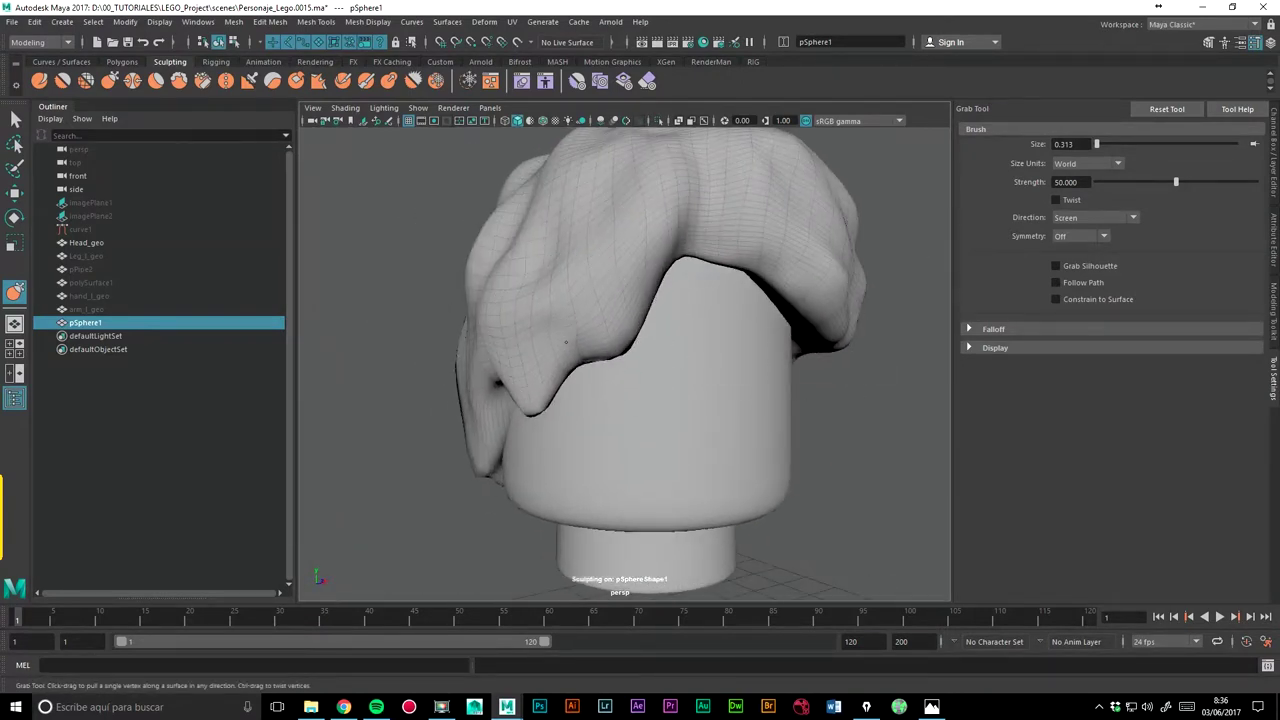
Step: Check the hair from all angles and pull its front edge down
scroll(830, 300, "down", 3)
mouse_move(830, 300)
left_mouse_down("alt")
mouse_move(814, 421)
mouse_move(790, 445)
left_mouse_up("alt")
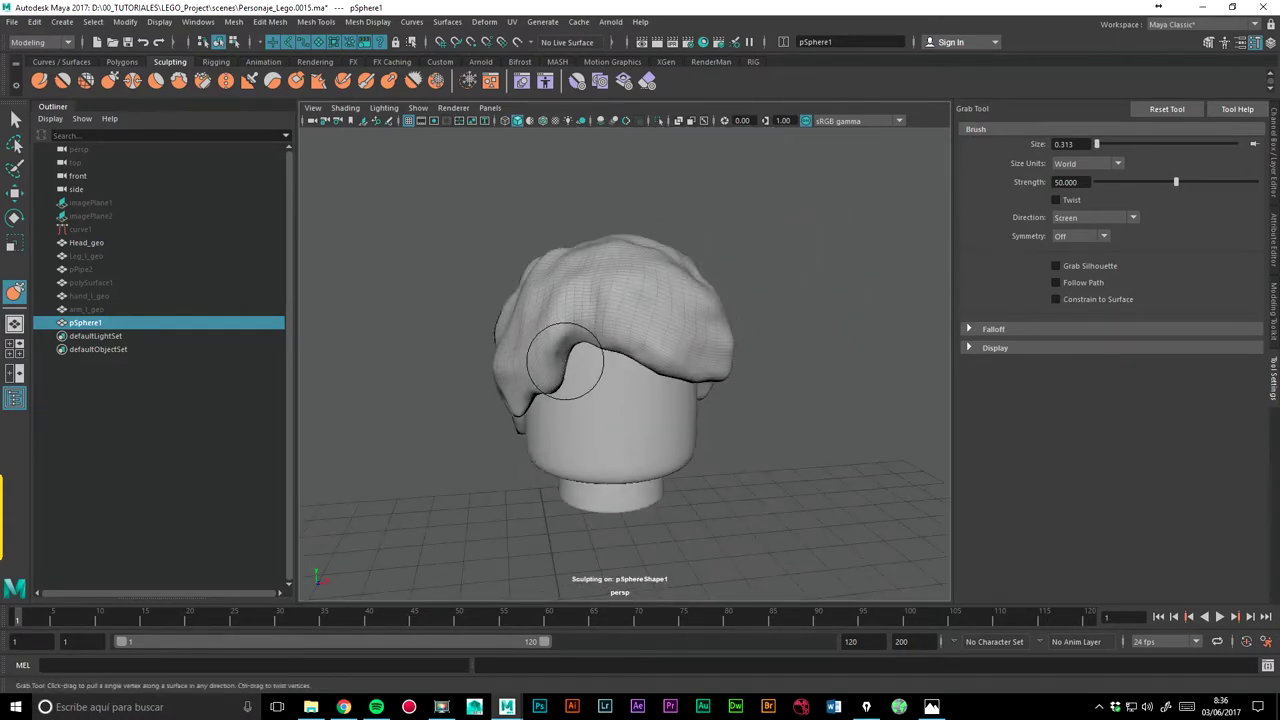
left_click_drag(586, 371, 543, 371, "alt")
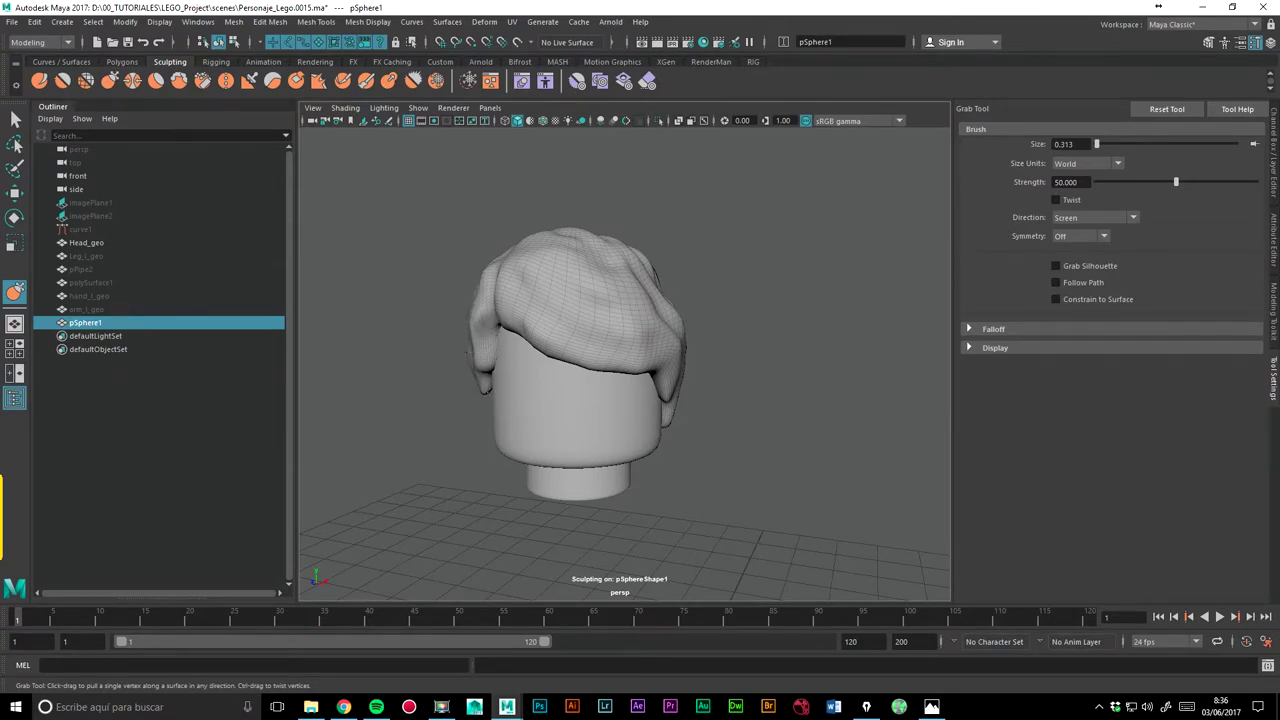
left_click_drag(482, 389, 757, 350, "alt")
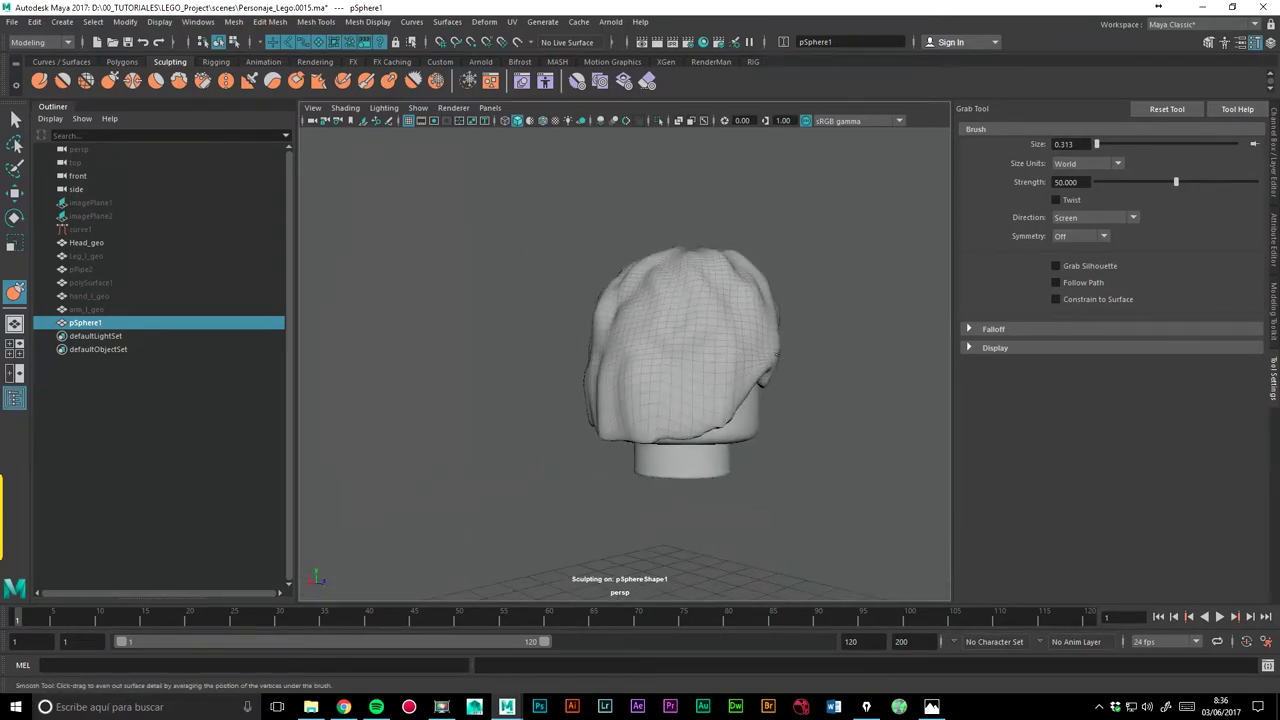
left_click_drag(727, 424, 749, 307, "alt")
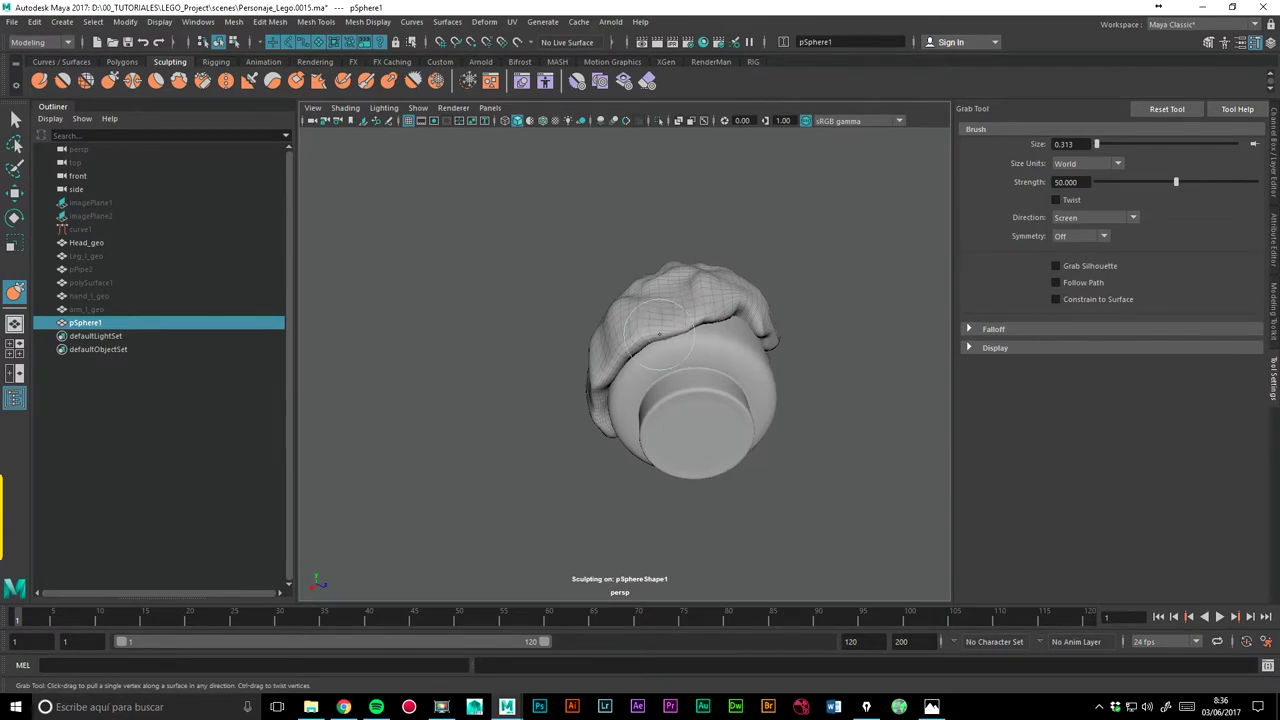
left_click_drag(690, 330, 790, 318, "alt")
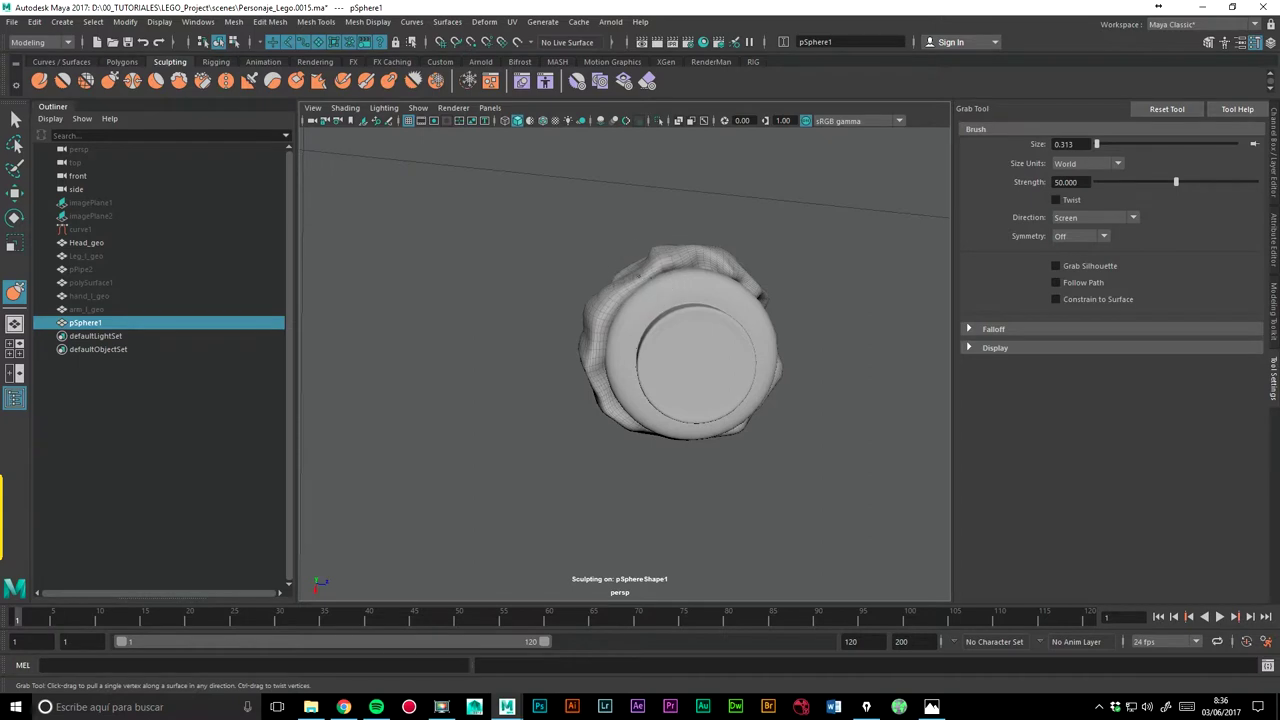
left_click_drag(655, 245, 551, 431, "alt")
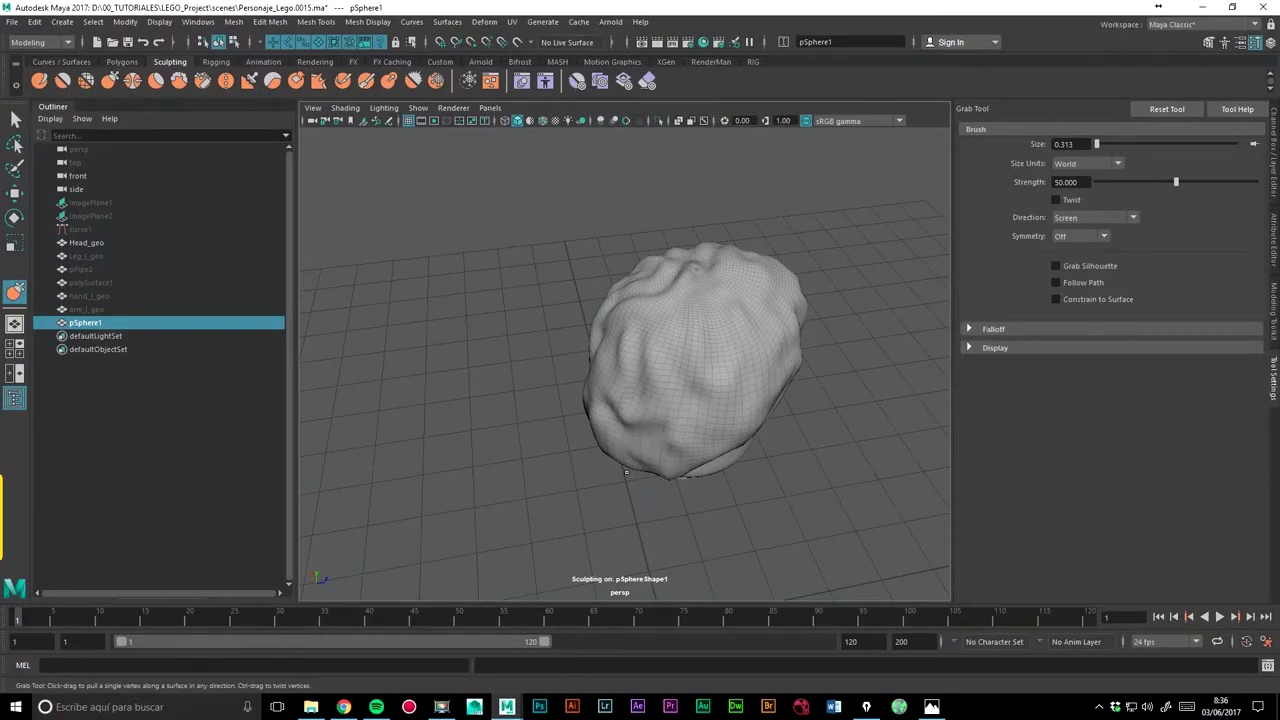
left_click_drag(626, 470, 635, 397, "alt")
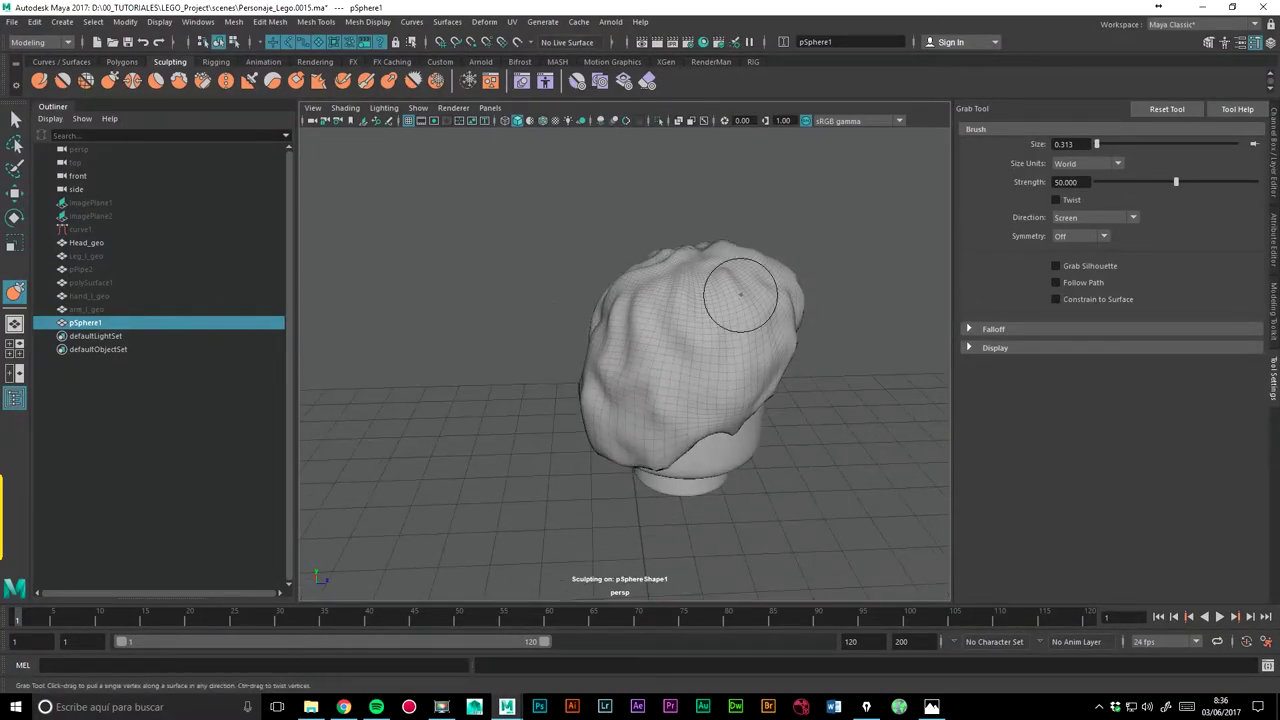
left_click_drag(582, 319, 640, 400, "alt")
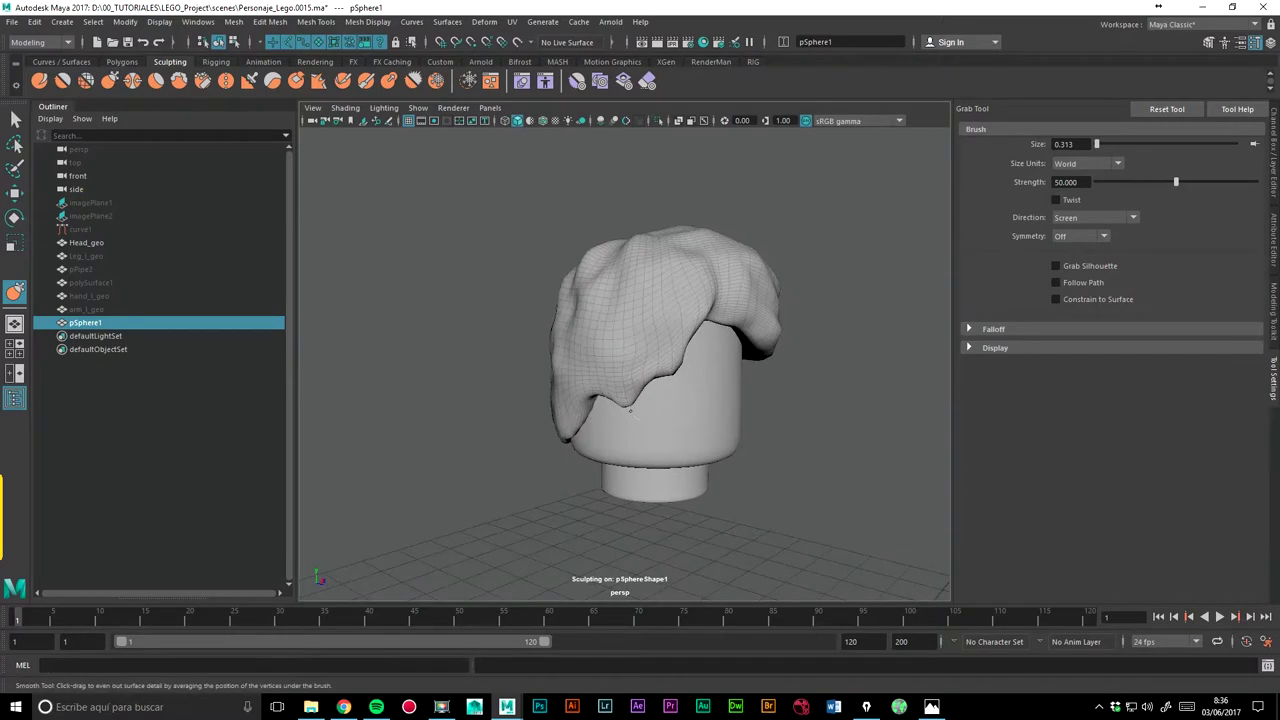
mouse_move(600, 415)
left_mouse_down("alt")
mouse_move(617, 394)
mouse_move(590, 430)
mouse_move(601, 399)
left_mouse_up("alt")
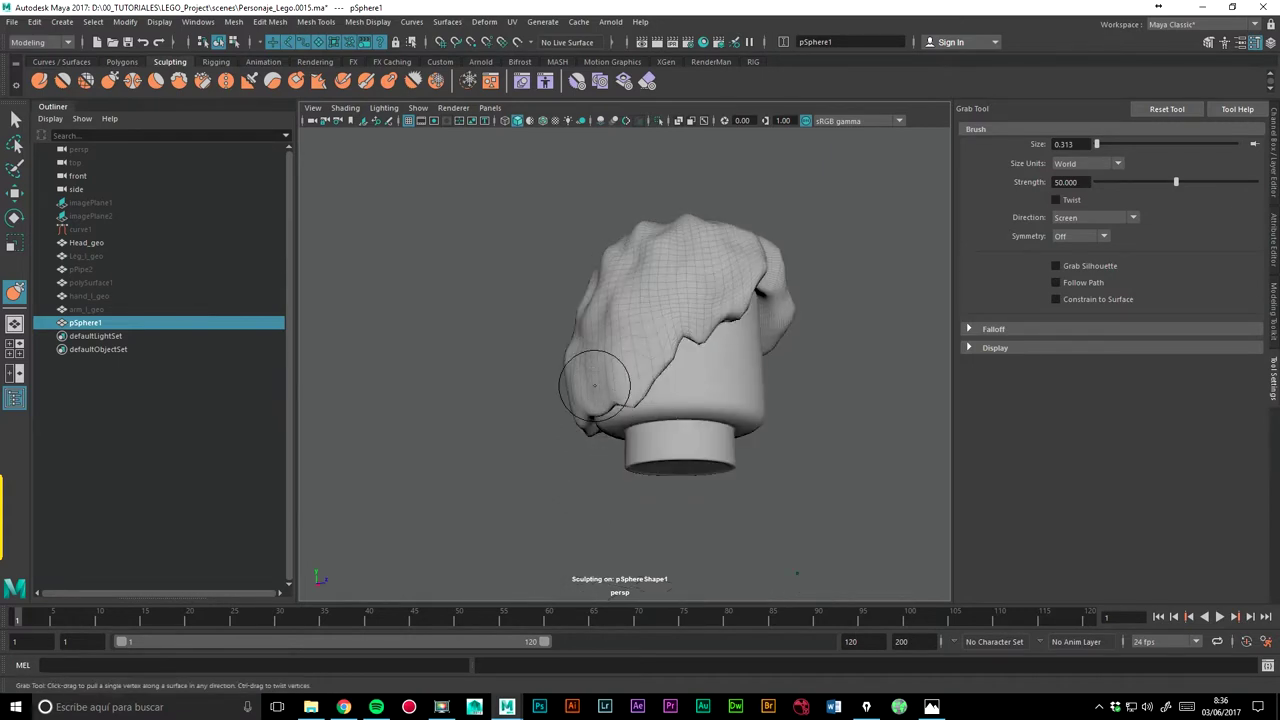
left_click_drag(678, 347, 676, 390)
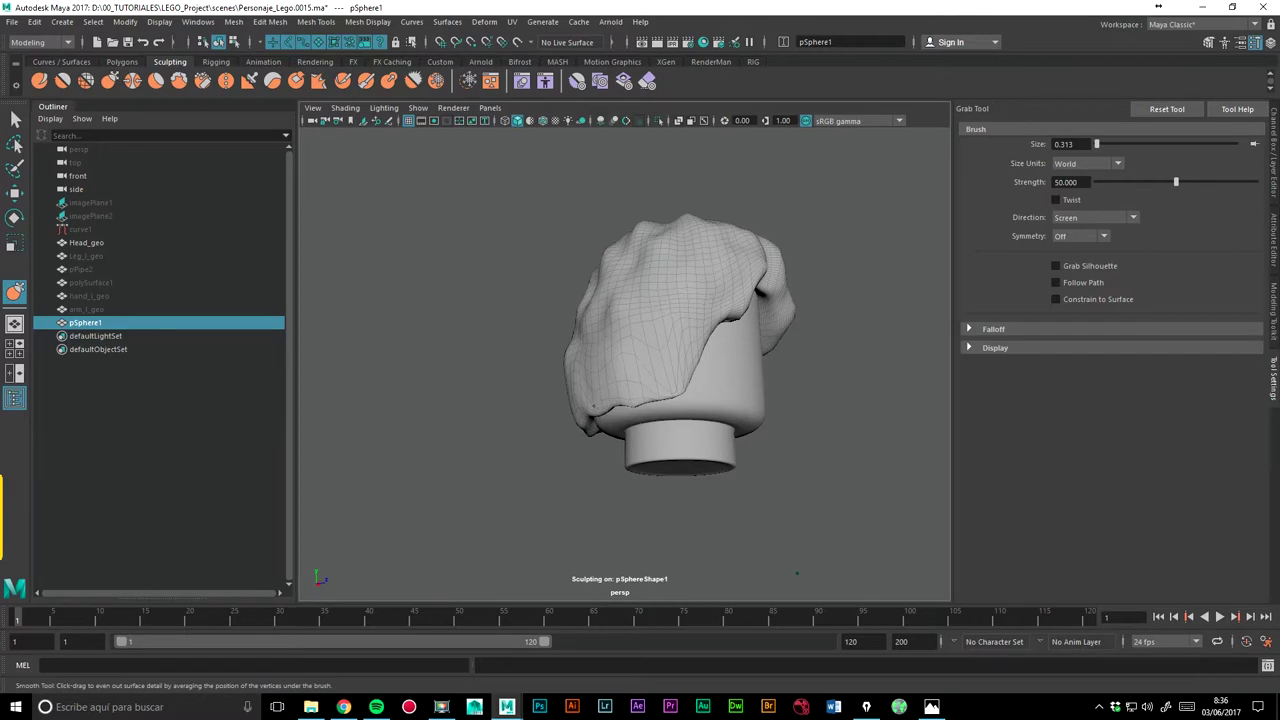
Step: Relax the crumpled hair on the left side so its lock tapers smoothly beside the head
left_click(85, 80)
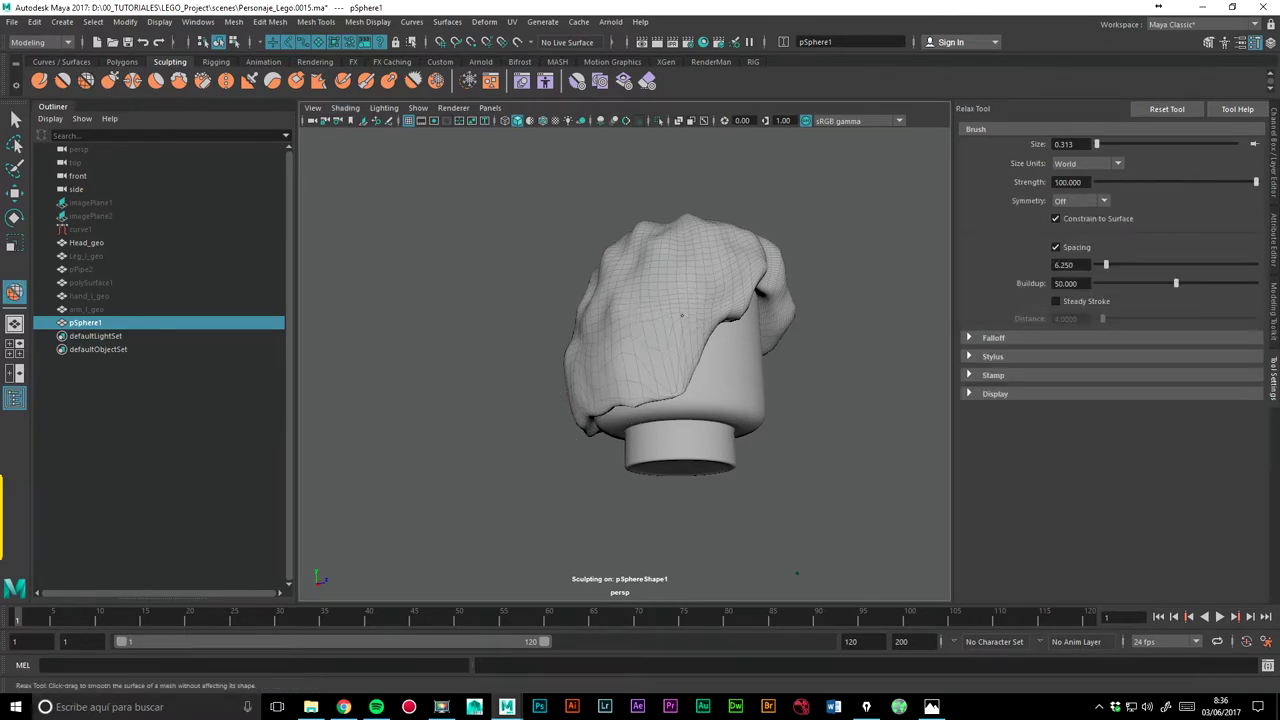
mouse_move(661, 329)
left_mouse_down()
mouse_move(652, 313)
mouse_move(604, 320)
left_mouse_up()
left_click_drag(671, 319, 598, 329, "alt")
scroll(598, 329, "up", 3)
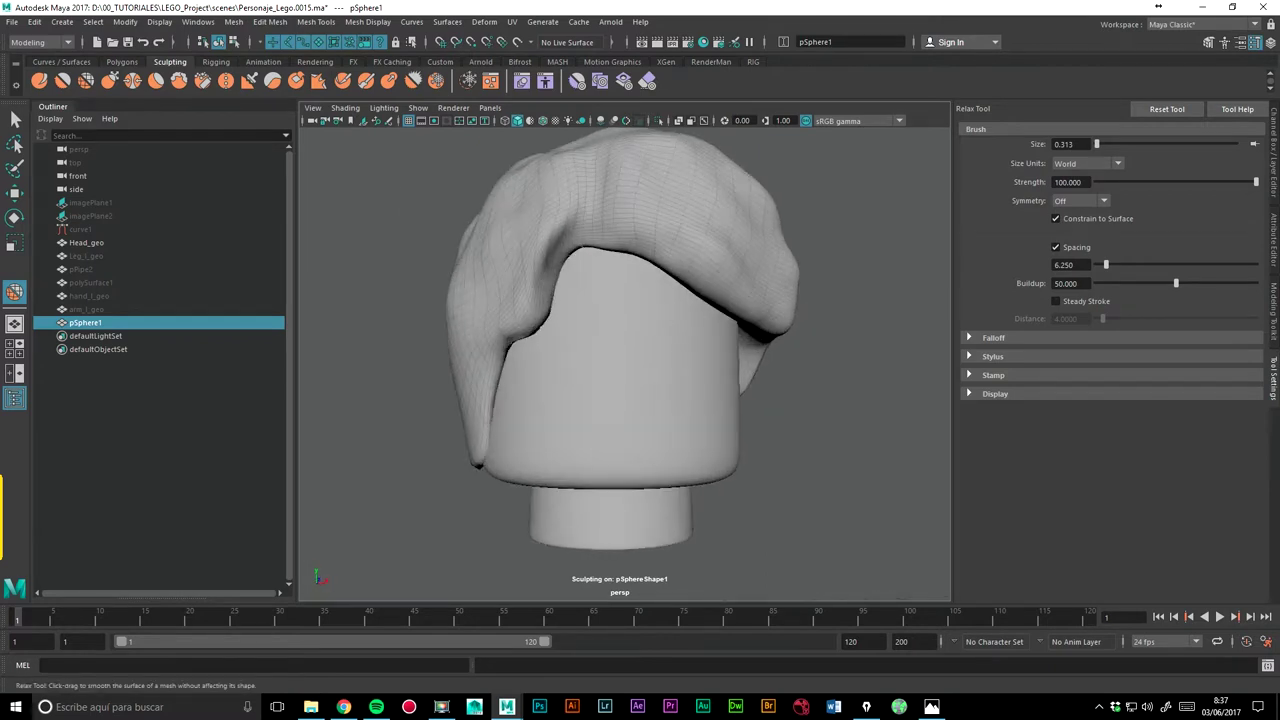
left_click(109, 80)
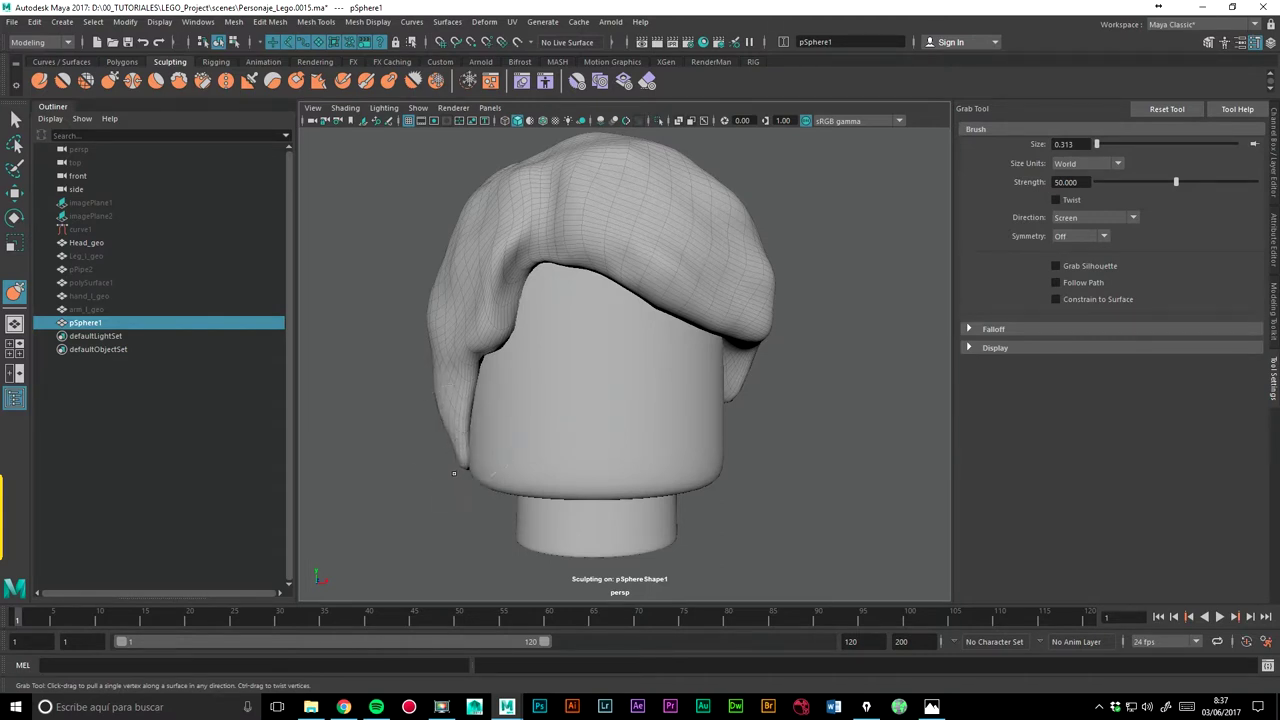
left_click_drag(465, 433, 550, 430, "alt")
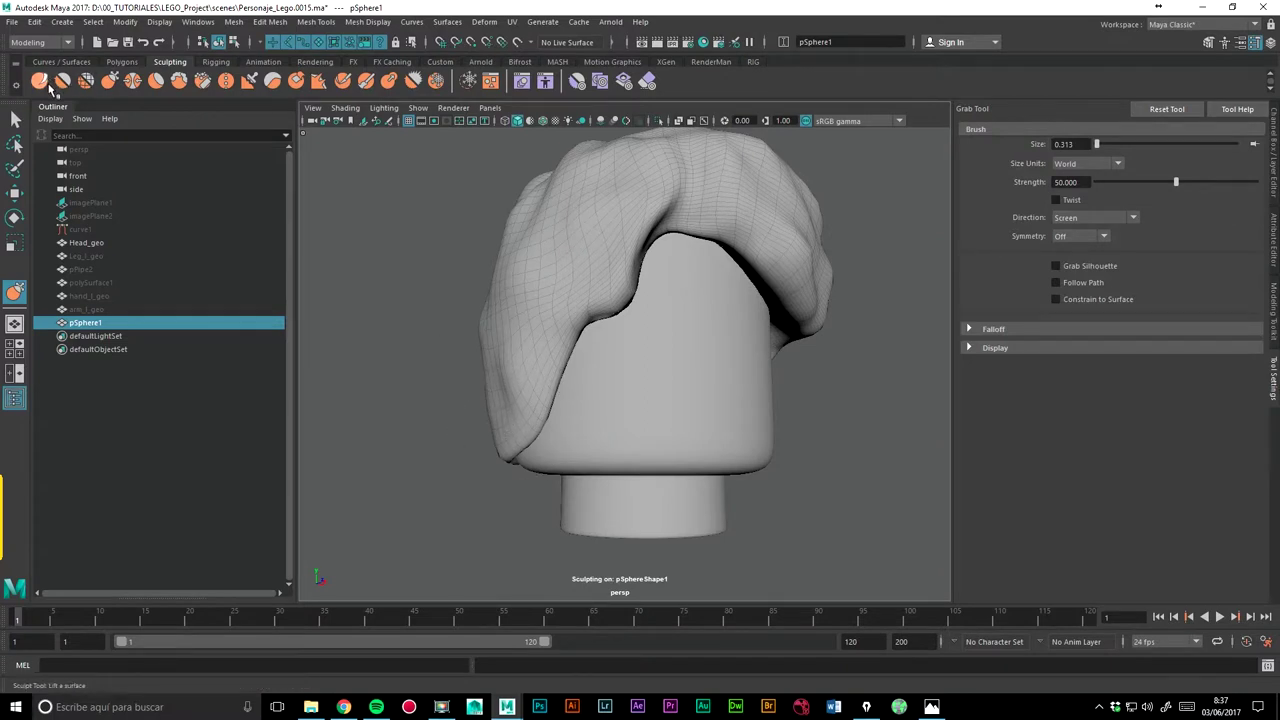
Step: Raise a bulge on the upper-left hair and smooth the lower-left fold with the Sculpt brush
left_click(40, 80)
left_click_drag(522, 337, 520, 355)
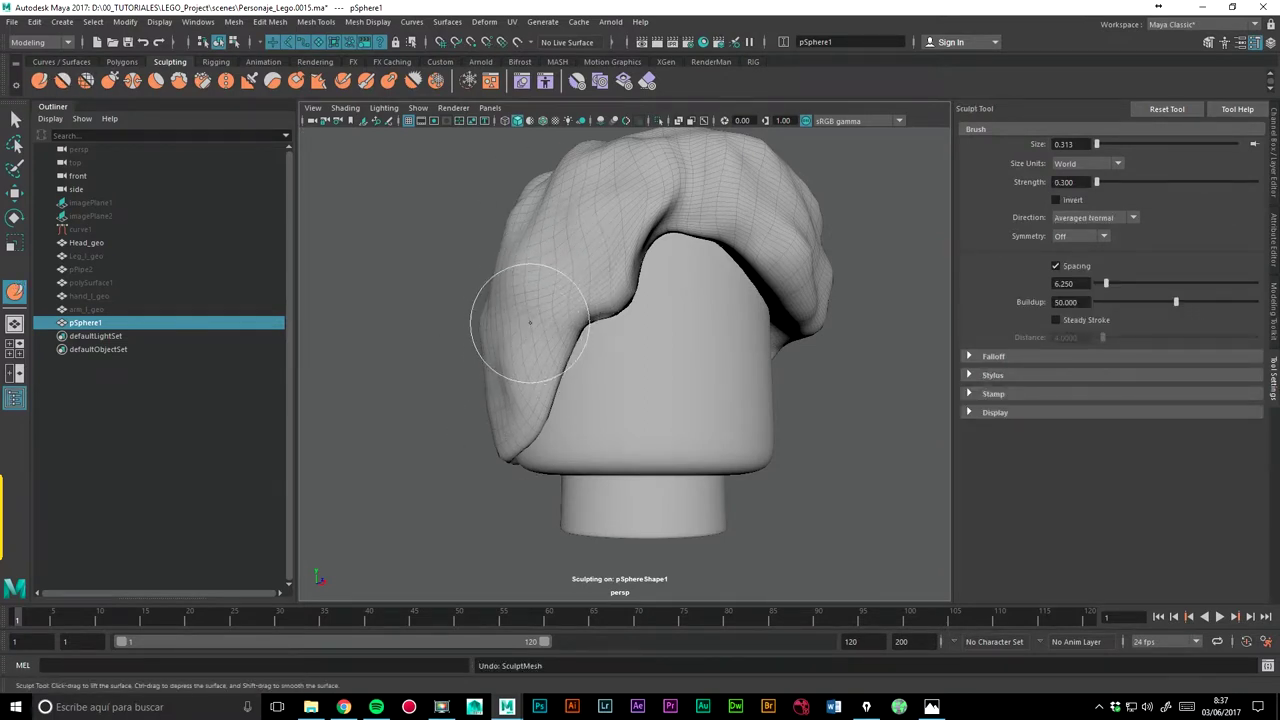
left_click_drag(521, 272, 557, 257)
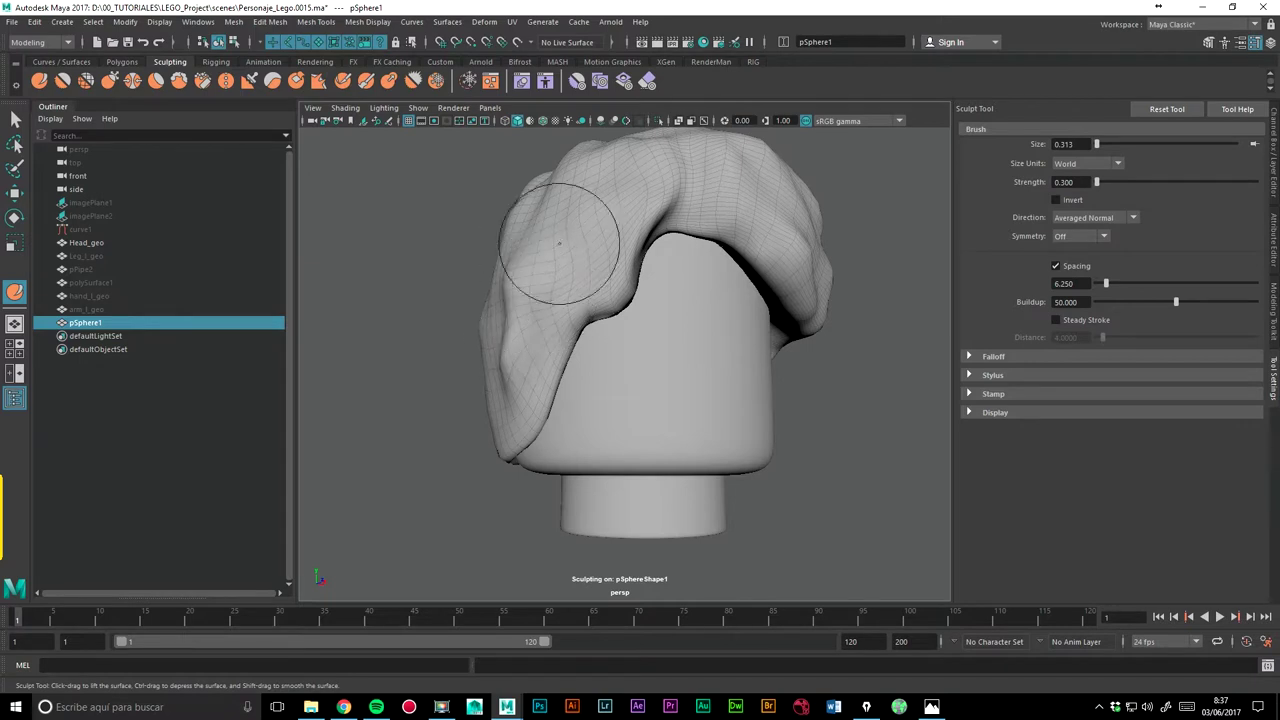
mouse_move(586, 200)
left_mouse_down()
mouse_move(594, 221)
mouse_move(657, 257)
left_mouse_up()
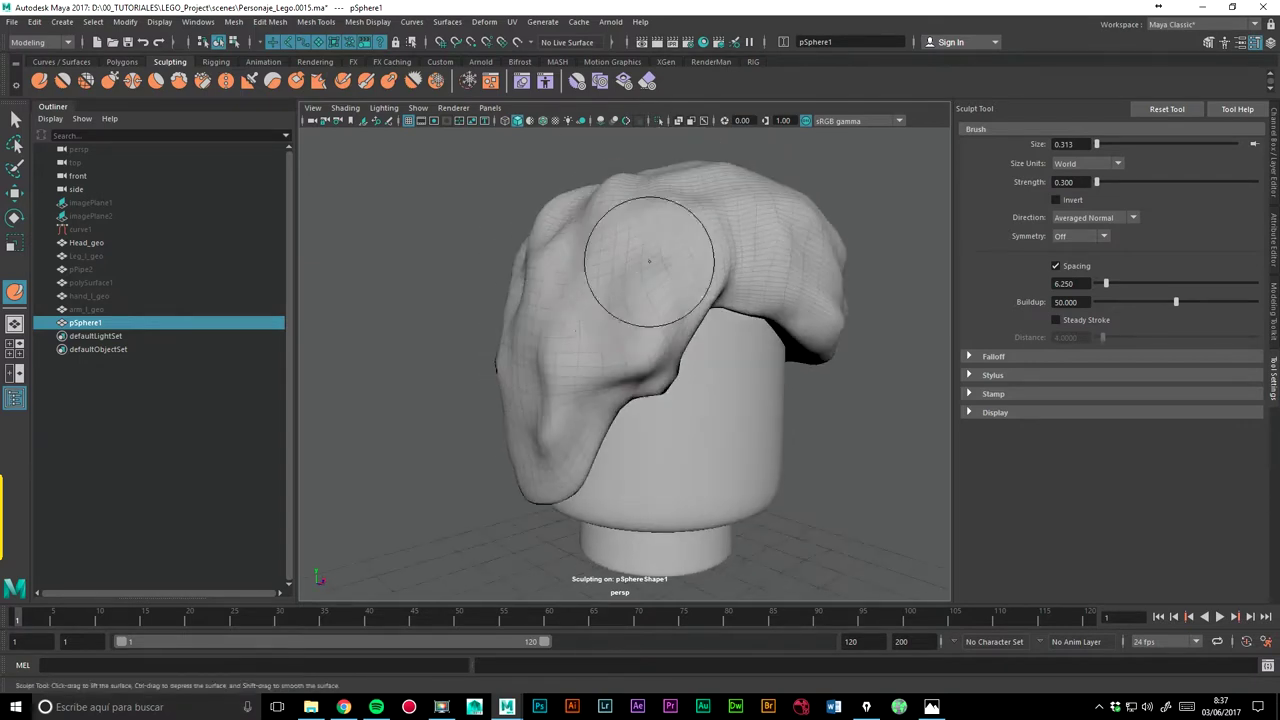
left_click_drag(621, 327, 543, 428)
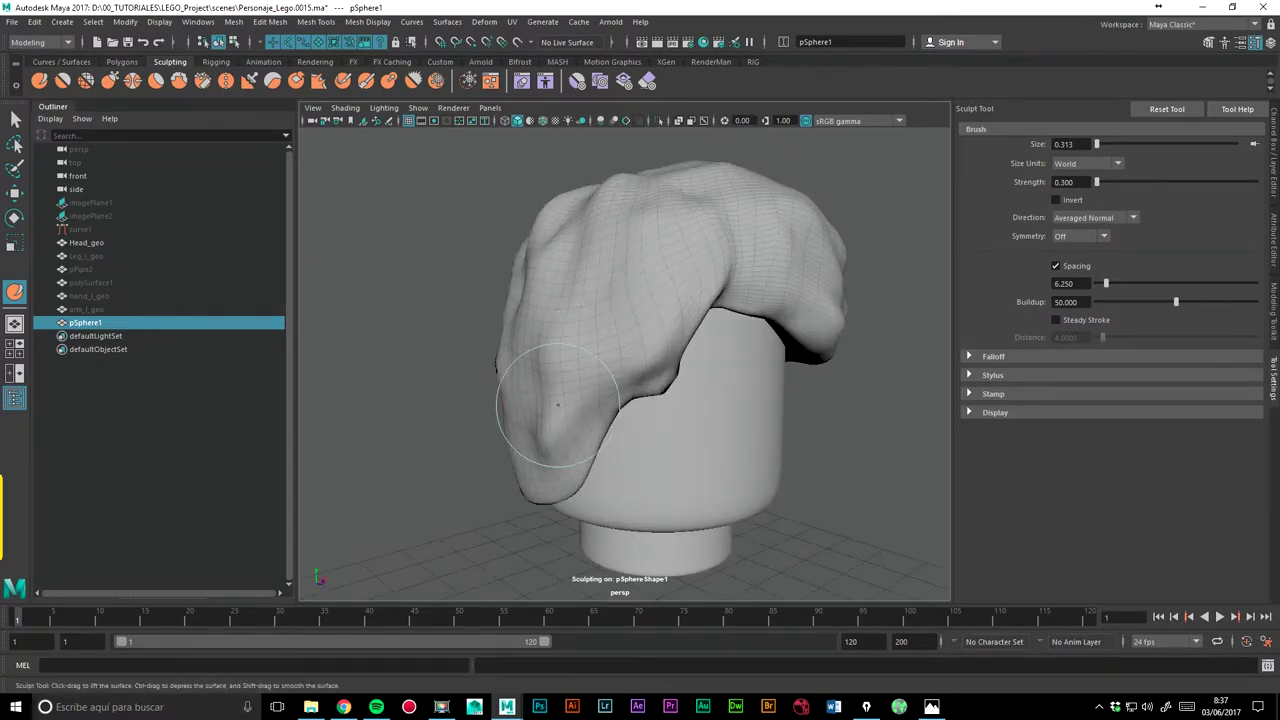
right_click_drag(760, 253, 737, 403, "alt")
left_click_drag(737, 403, 737, 400, "alt")
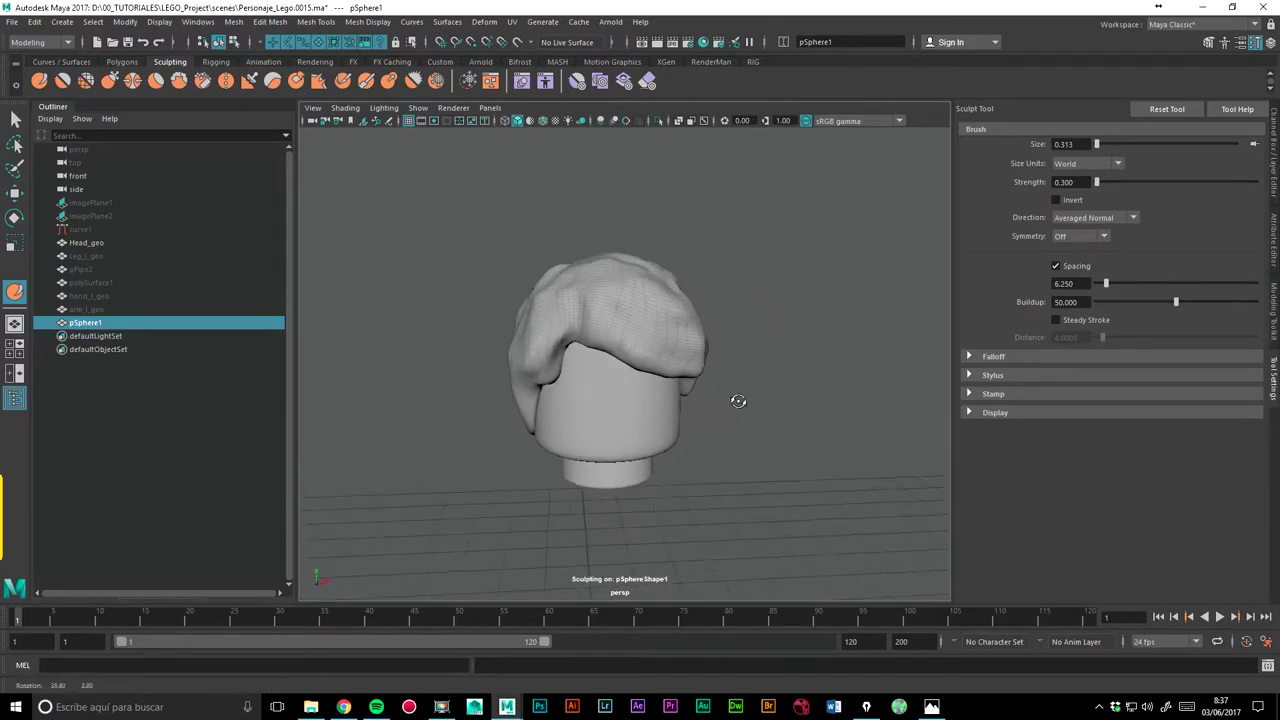
left_click_drag(546, 327, 568, 345)
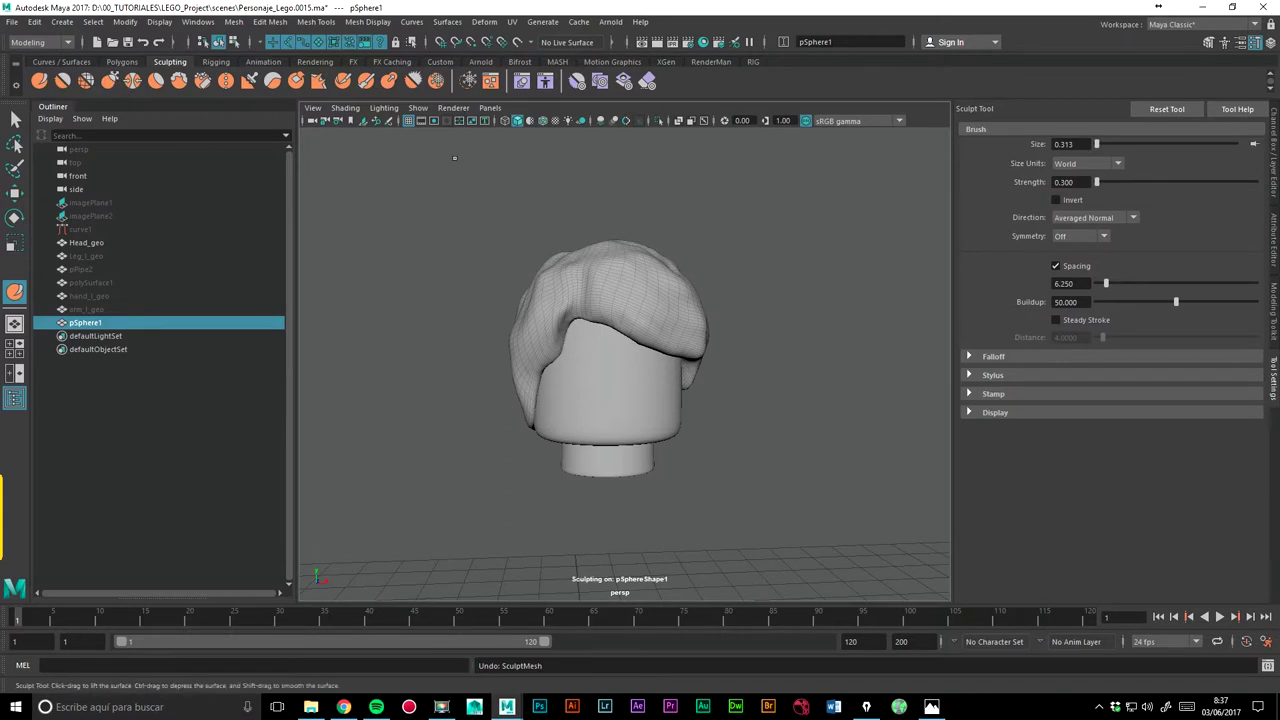
Step: Grab the hair's left edge outward so the lock hangs to the head's lower edge
left_click(109, 80)
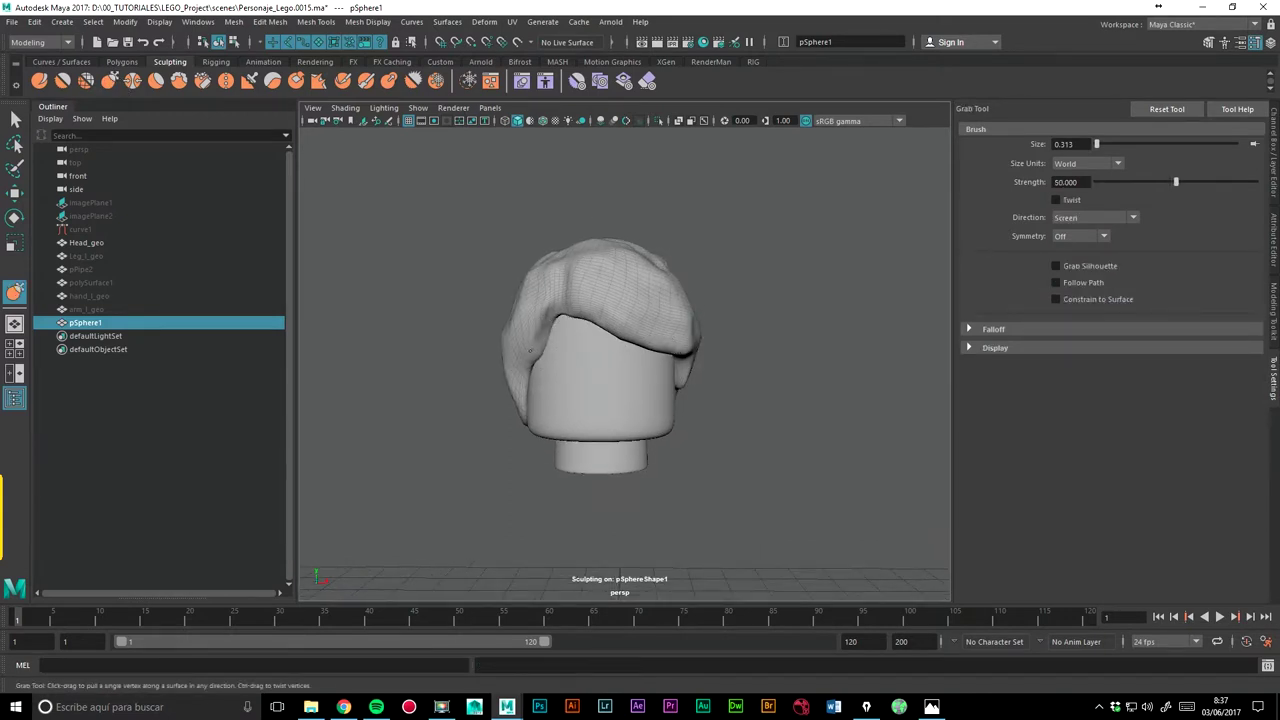
left_click_drag(536, 357, 643, 323, "alt")
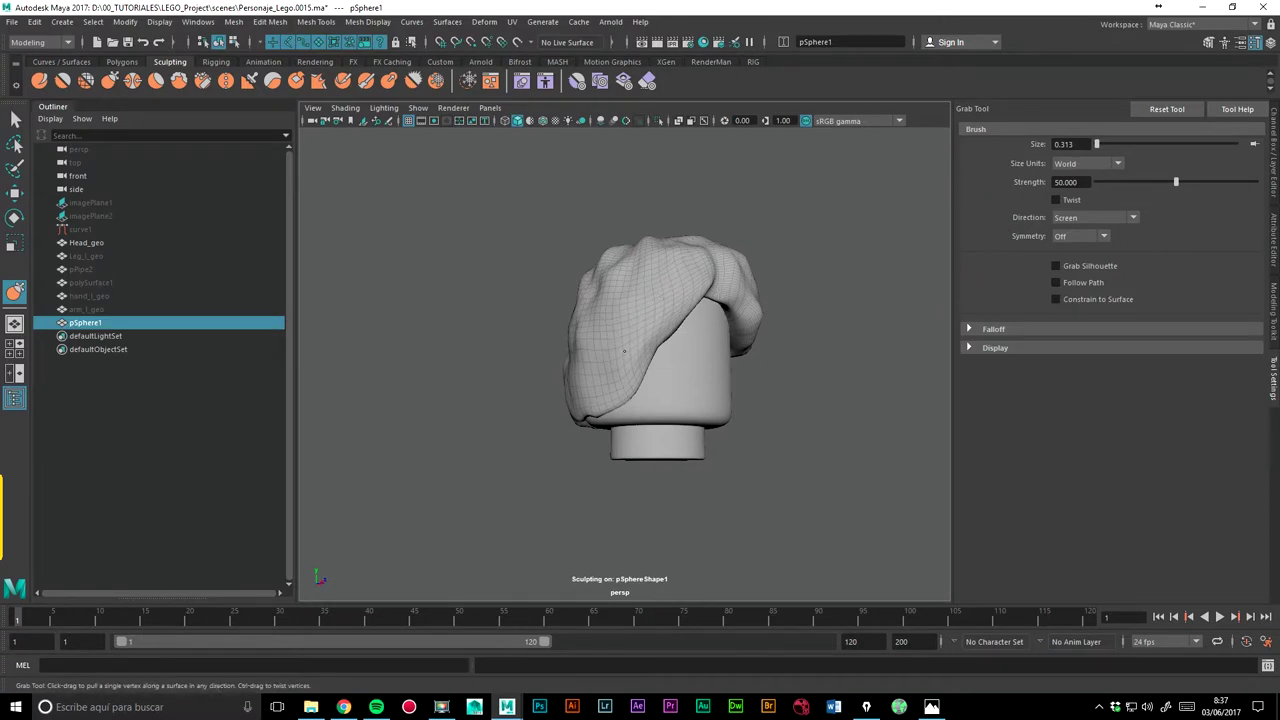
mouse_move(683, 302)
left_mouse_down("alt")
mouse_move(559, 345)
mouse_move(537, 370)
mouse_move(571, 346)
mouse_move(469, 294)
left_mouse_up("alt")
scroll(434, 286, "up", 5)
scroll(404, 245, "up", 2)
mouse_move(404, 245)
left_mouse_down("alt")
mouse_move(486, 286)
mouse_move(474, 320)
left_mouse_up("alt")
mouse_move(485, 296)
left_mouse_down()
mouse_move(512, 336)
mouse_move(489, 363)
mouse_move(492, 248)
mouse_move(600, 271)
mouse_move(548, 300)
left_mouse_up()
mouse_move(557, 343)
left_mouse_down()
mouse_move(541, 343)
mouse_move(579, 245)
left_mouse_up()
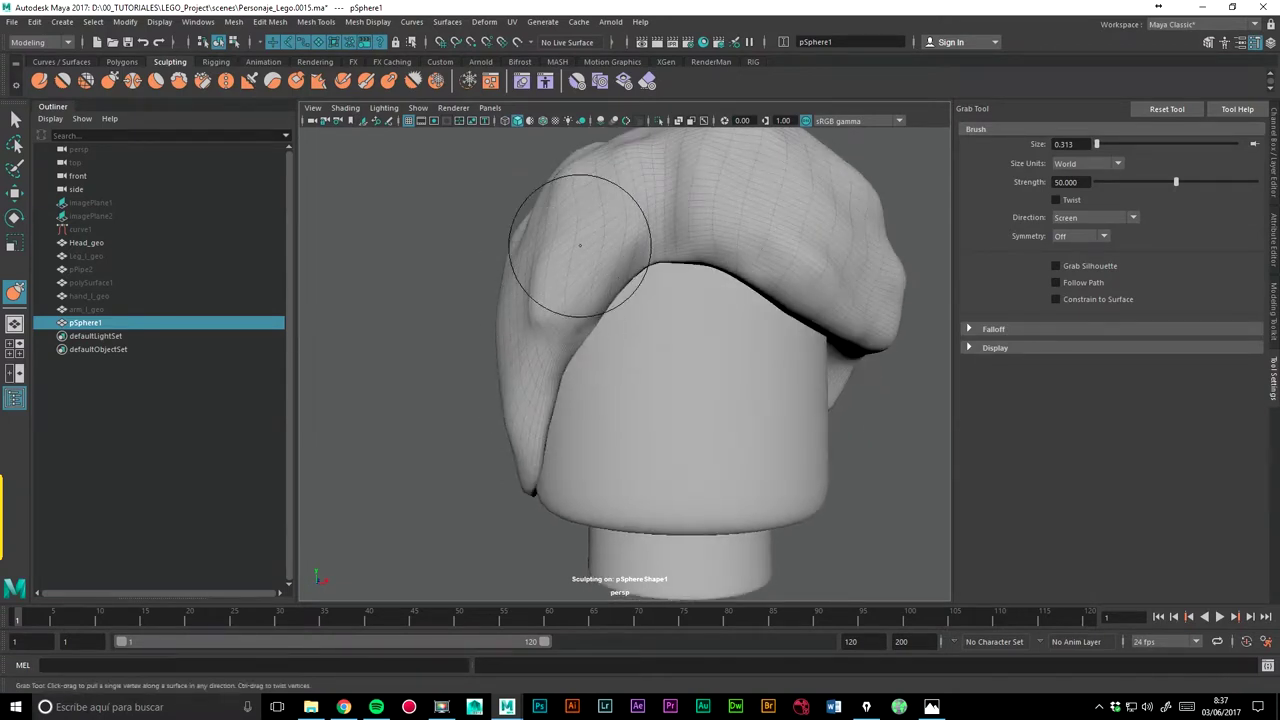
scroll(720, 300, "down", 3)
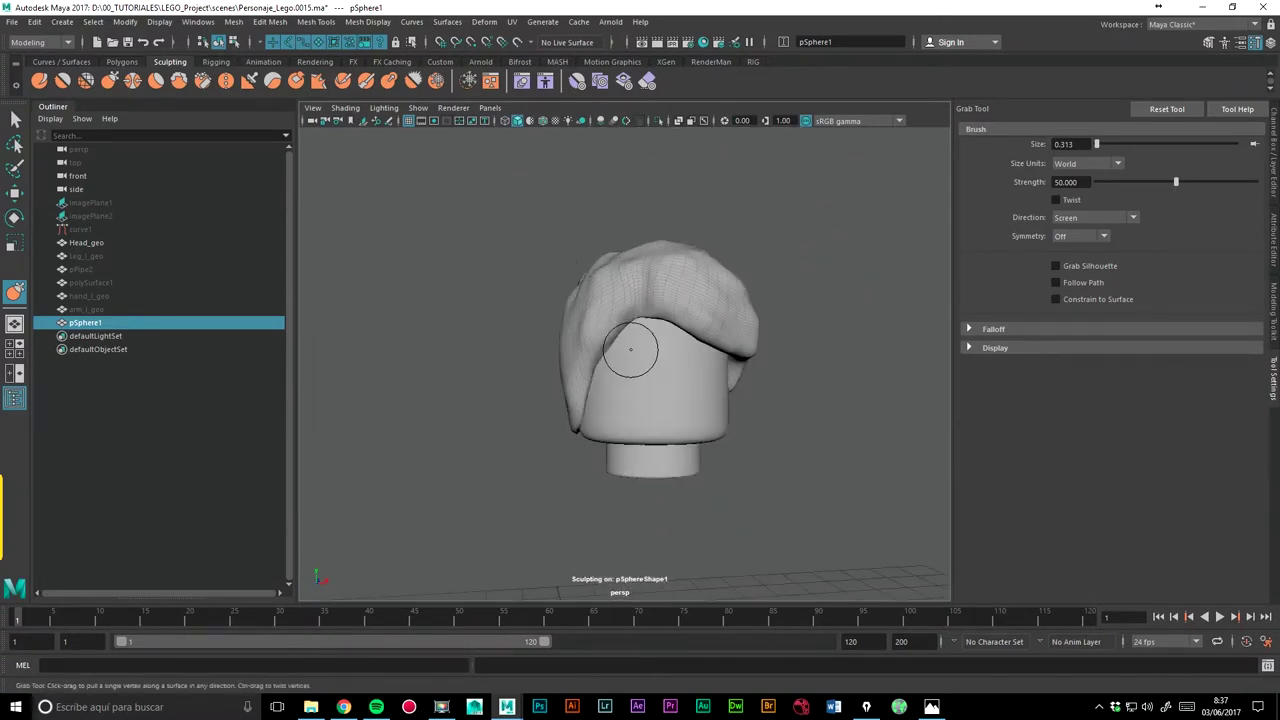
scroll(577, 333, "up", 3)
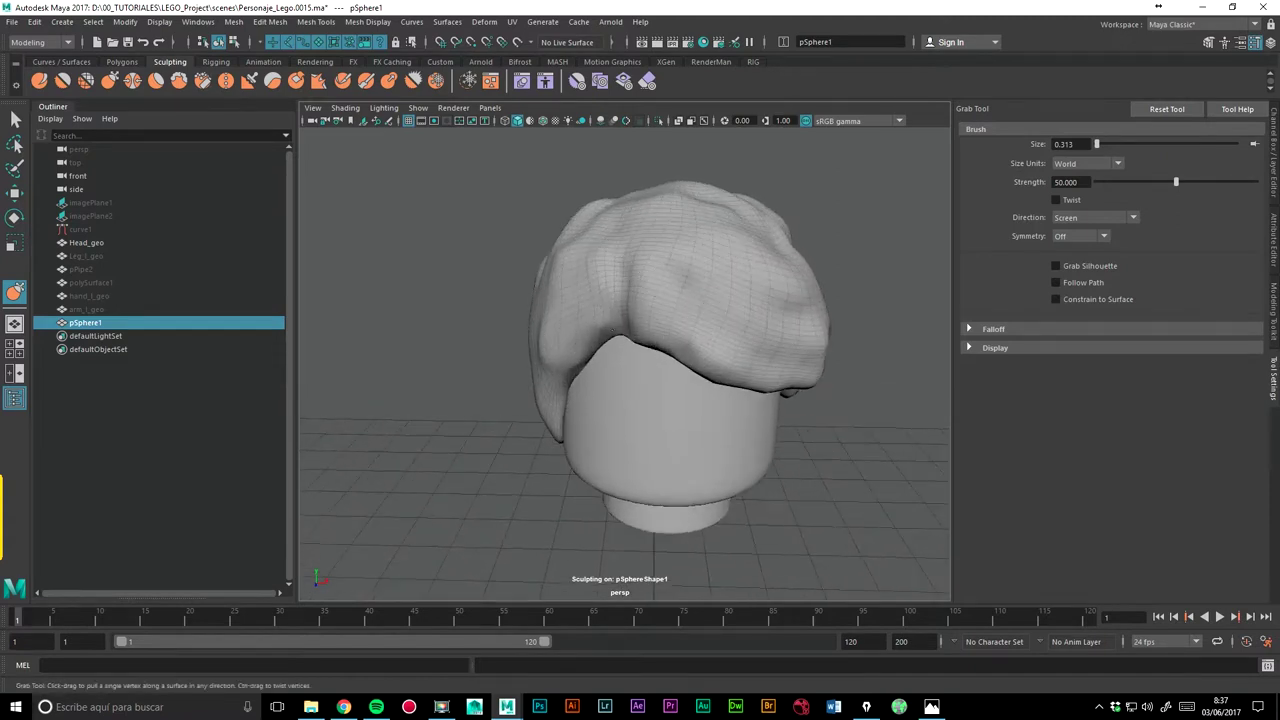
Step: Test a freeze mask on top of the hair, undo it, and save the scene
left_click(436, 81)
mouse_move(700, 251)
left_mouse_down()
mouse_move(712, 320)
mouse_move(650, 280)
mouse_move(690, 360)
mouse_move(785, 280)
left_mouse_up()
key("ctrl+z")
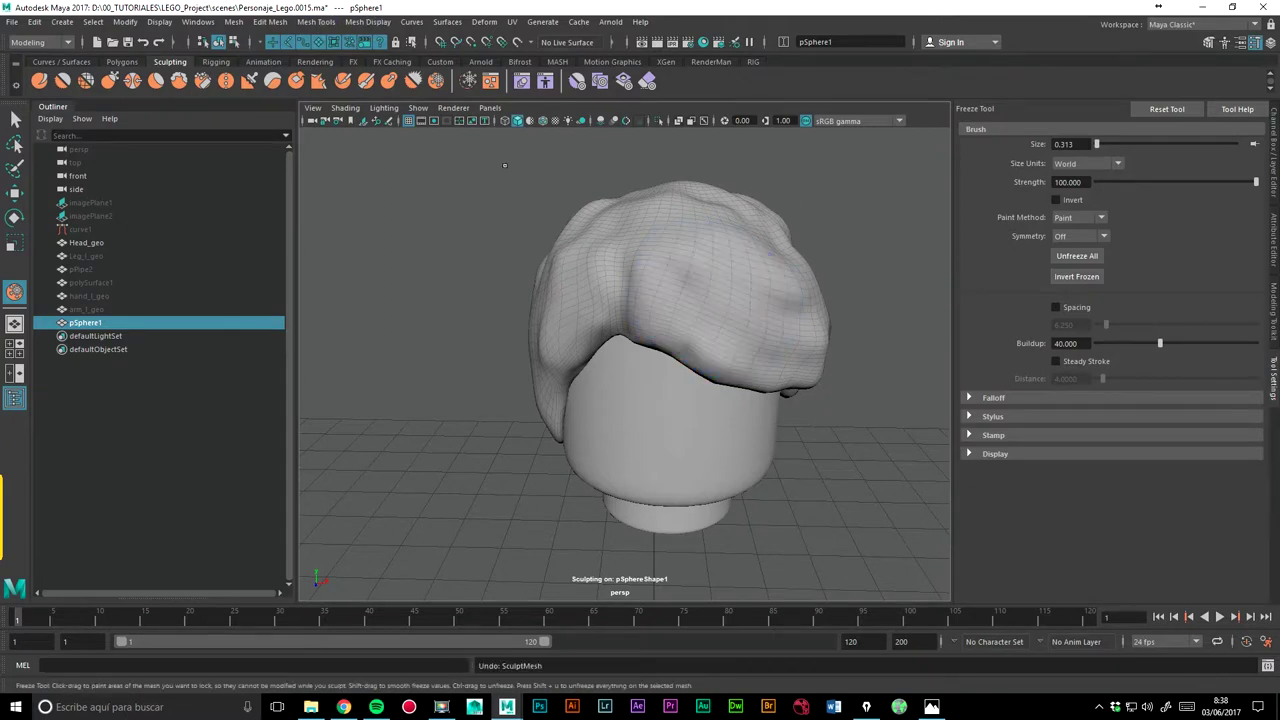
left_click(19, 22)
left_click(52, 78)
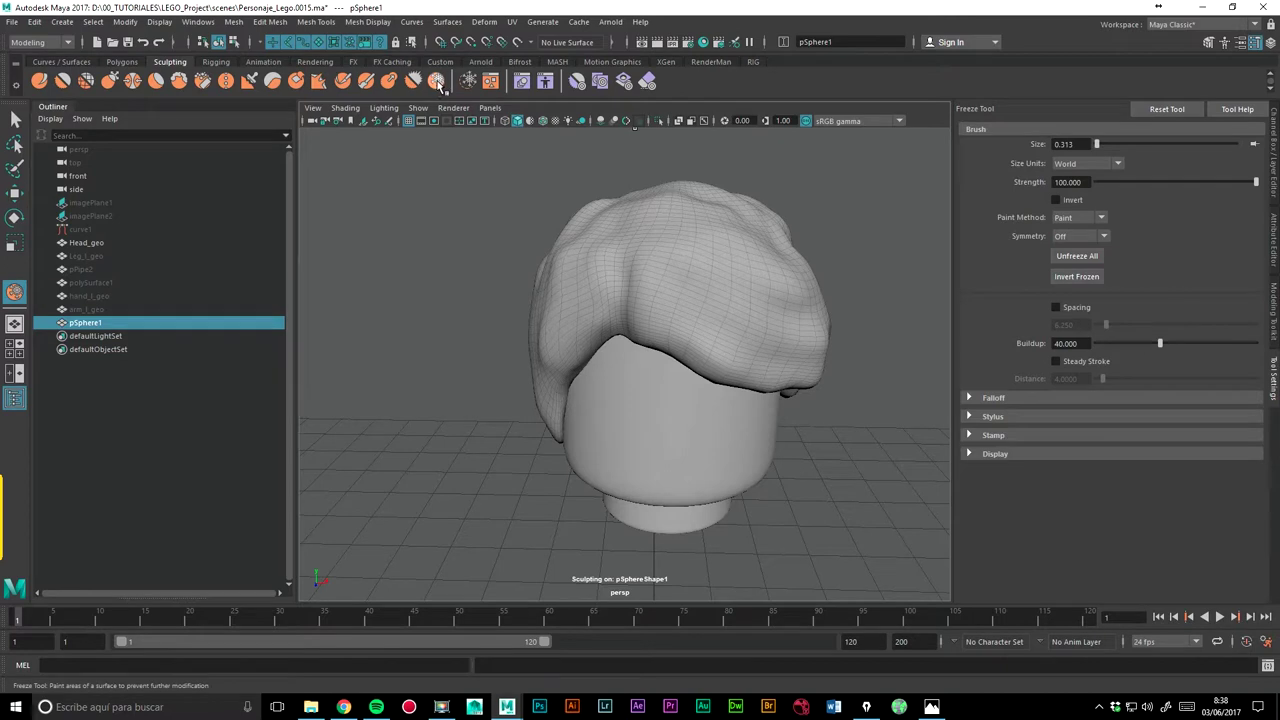
Step: Freeze the upper hair area and inspect the mask from below and the side
mouse_move(660, 257)
left_mouse_down()
mouse_move(665, 303)
mouse_move(769, 325)
mouse_move(684, 258)
left_mouse_up()
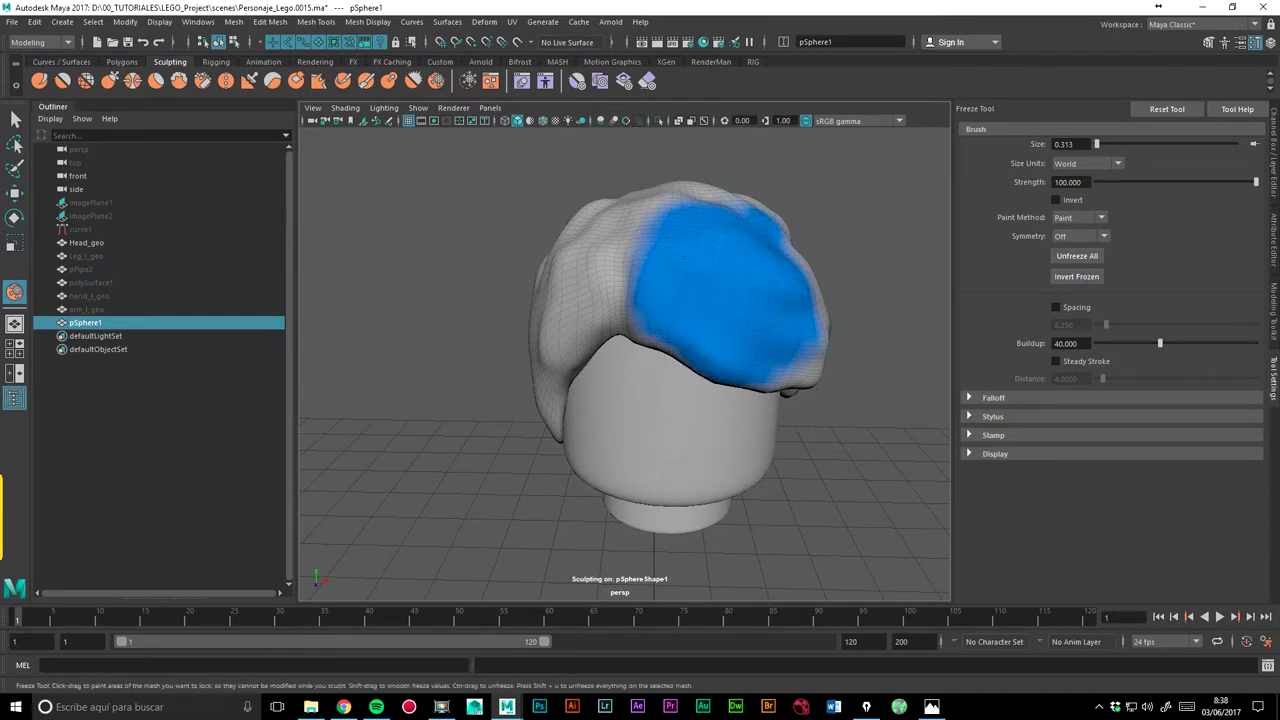
mouse_move(735, 355)
left_mouse_down("alt")
mouse_move(891, 360)
mouse_move(700, 286)
mouse_move(795, 292)
left_mouse_up("alt")
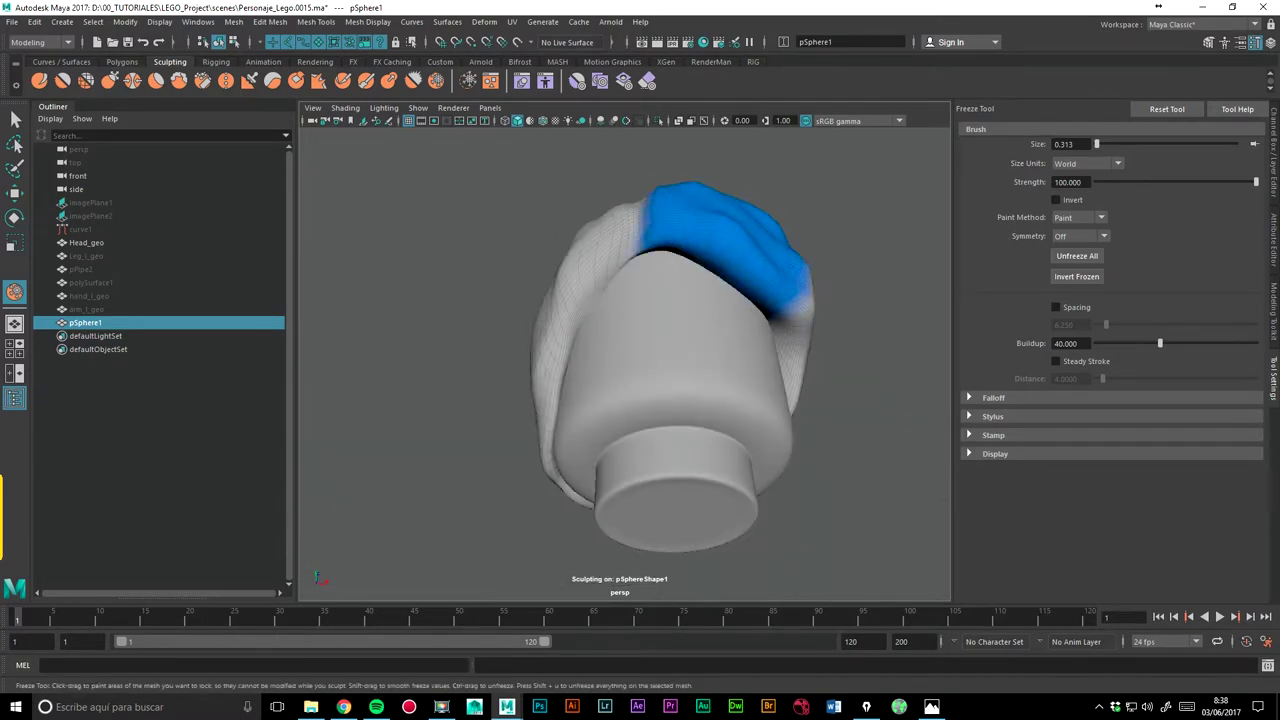
mouse_move(870, 271)
left_mouse_down("alt")
mouse_move(766, 363)
mouse_move(880, 343)
left_mouse_up("alt")
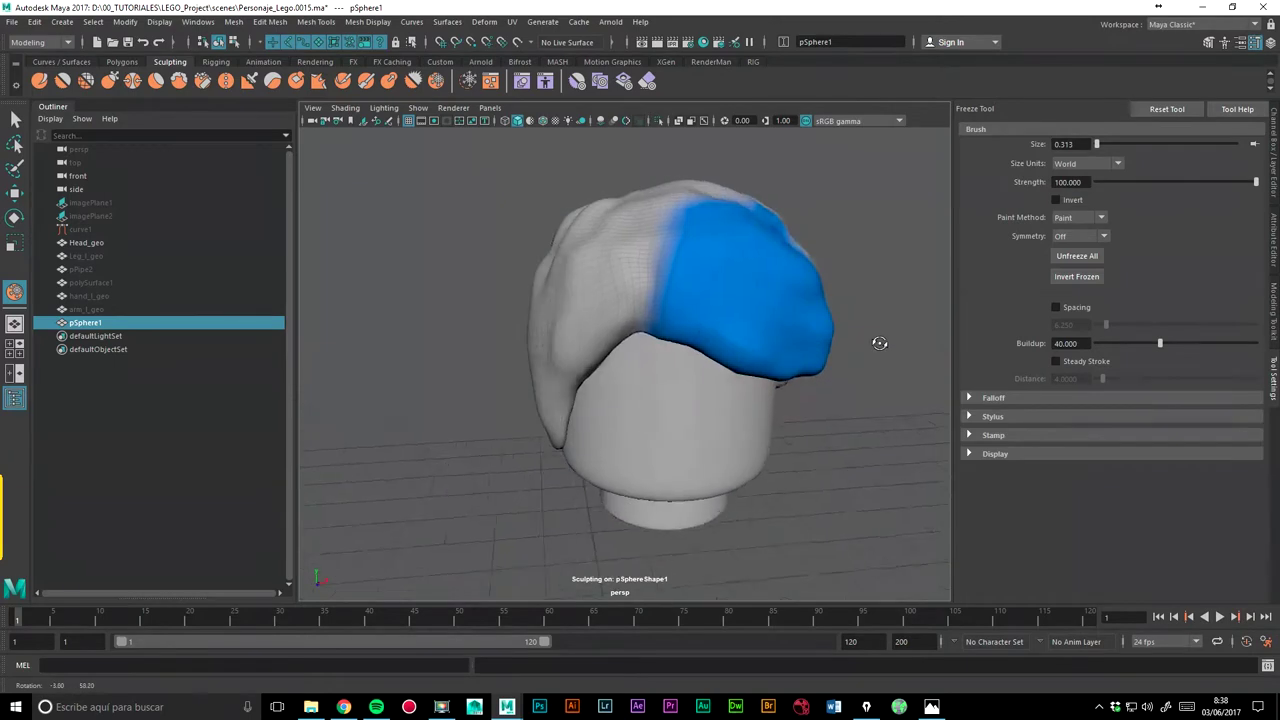
Step: Try Grab pulls on the front hair folds and undo them
left_click(112, 82)
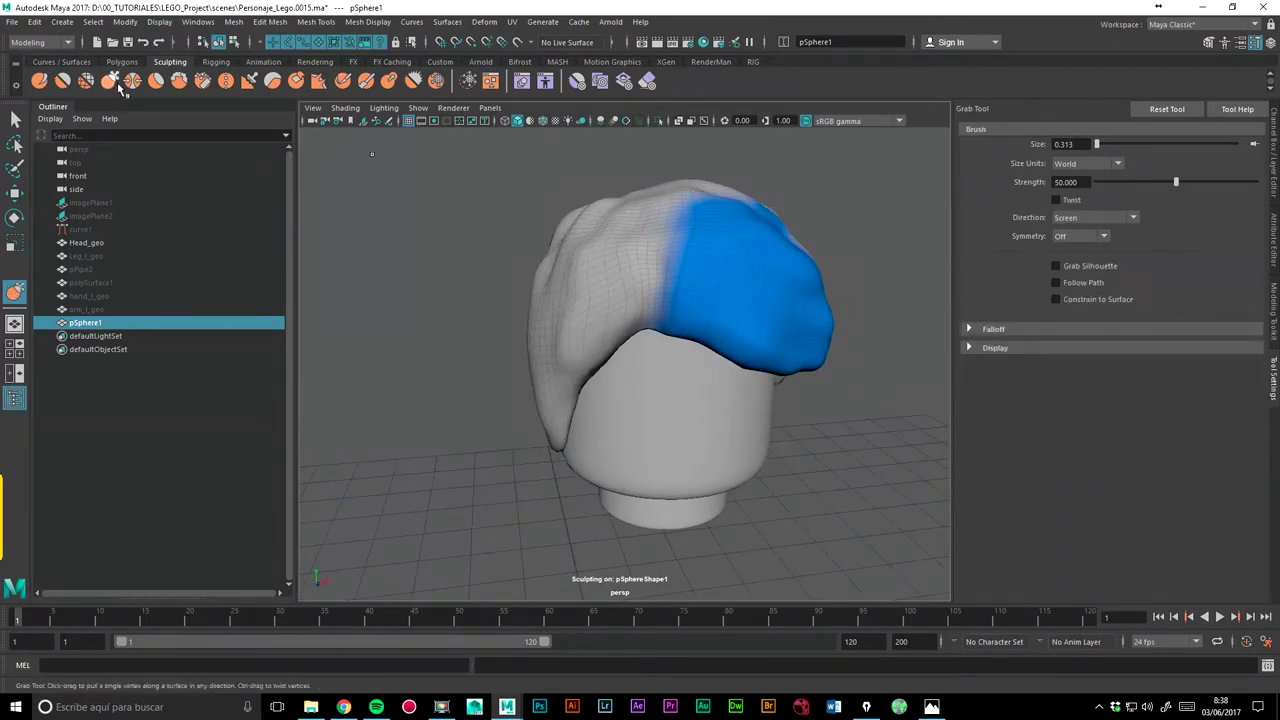
left_click_drag(662, 240, 636, 287)
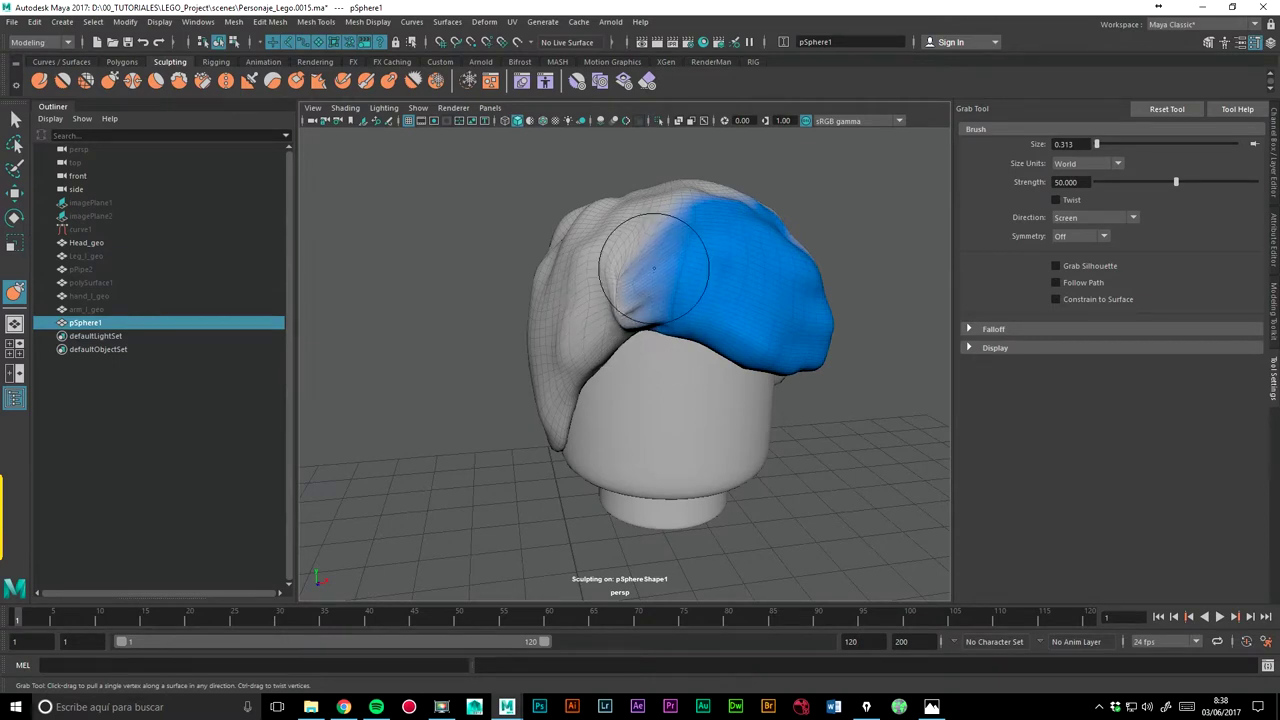
left_click_drag(680, 251, 610, 270)
key("ctrl+z")
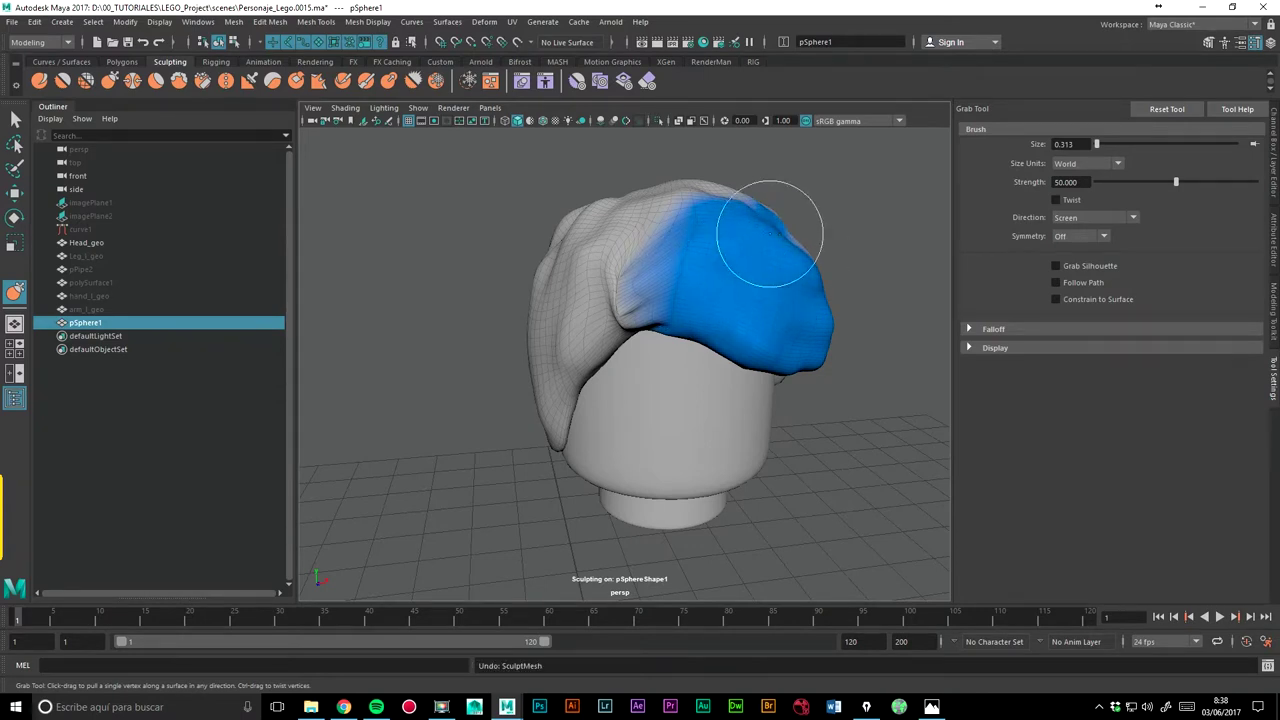
left_click_drag(757, 230, 753, 253)
key("ctrl+z")
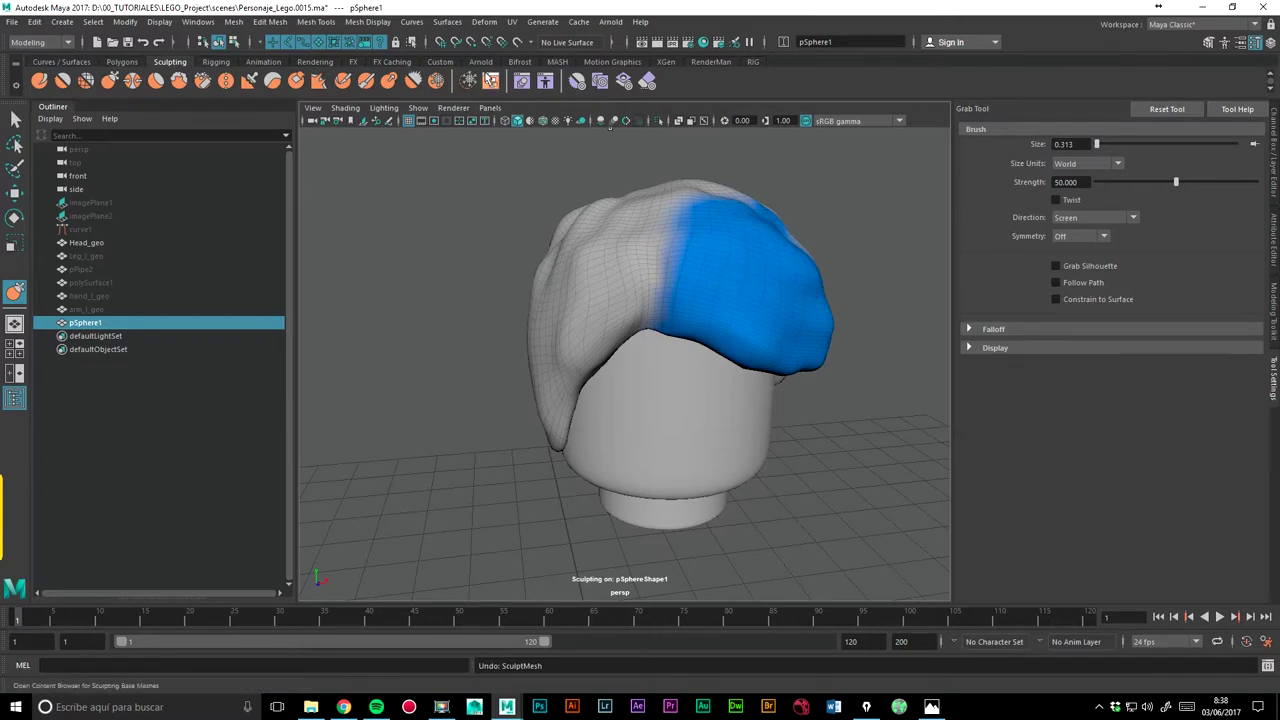
Step: Erase the blue freeze band from the hair and confirm from several angles it is gone
left_click(436, 81)
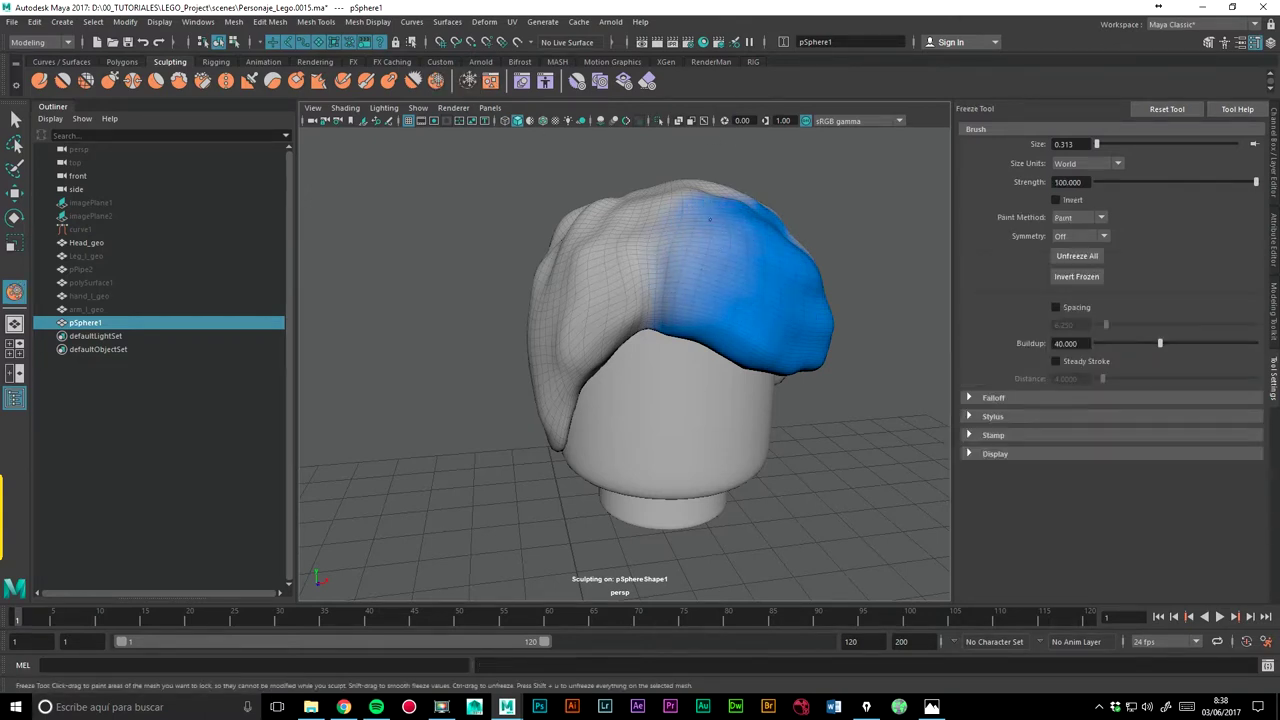
mouse_move(695, 230)
left_mouse_down("ctrl")
mouse_move(730, 240)
mouse_move(769, 290)
mouse_move(636, 291)
mouse_move(682, 318)
left_mouse_up("ctrl")
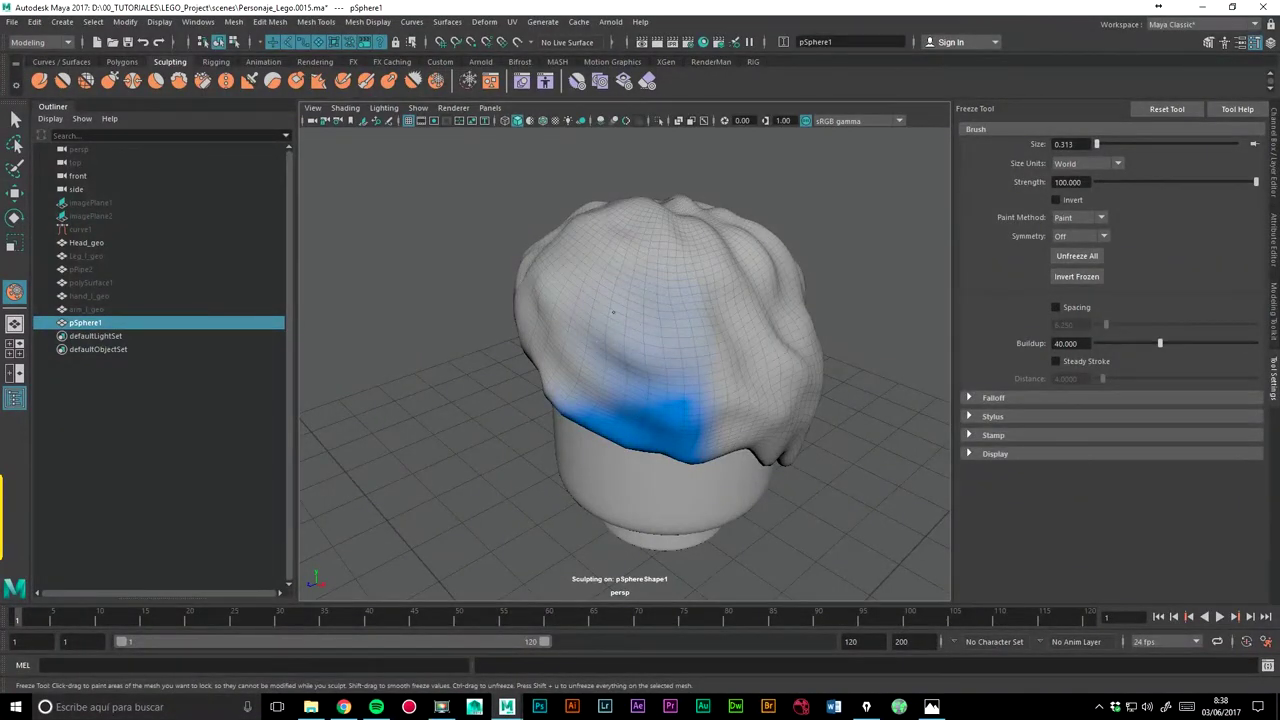
left_click_drag(689, 343, 729, 214, "alt")
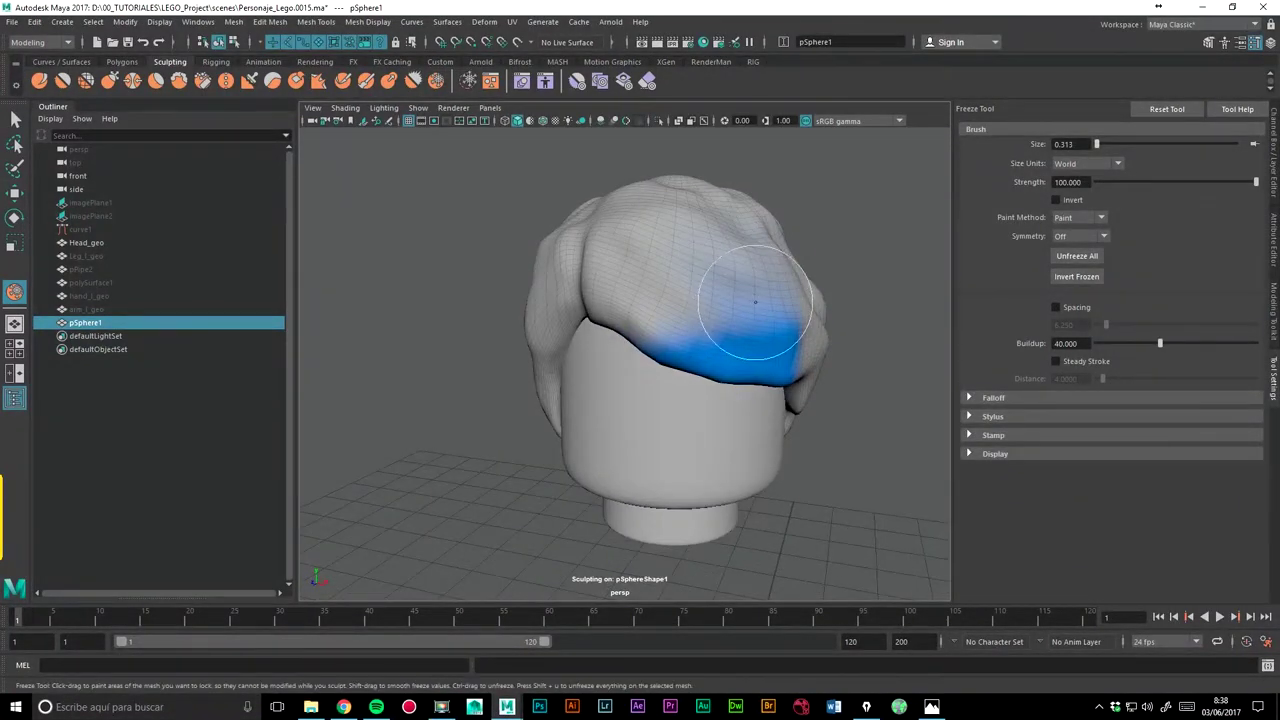
left_click_drag(755, 301, 900, 320, "ctrl")
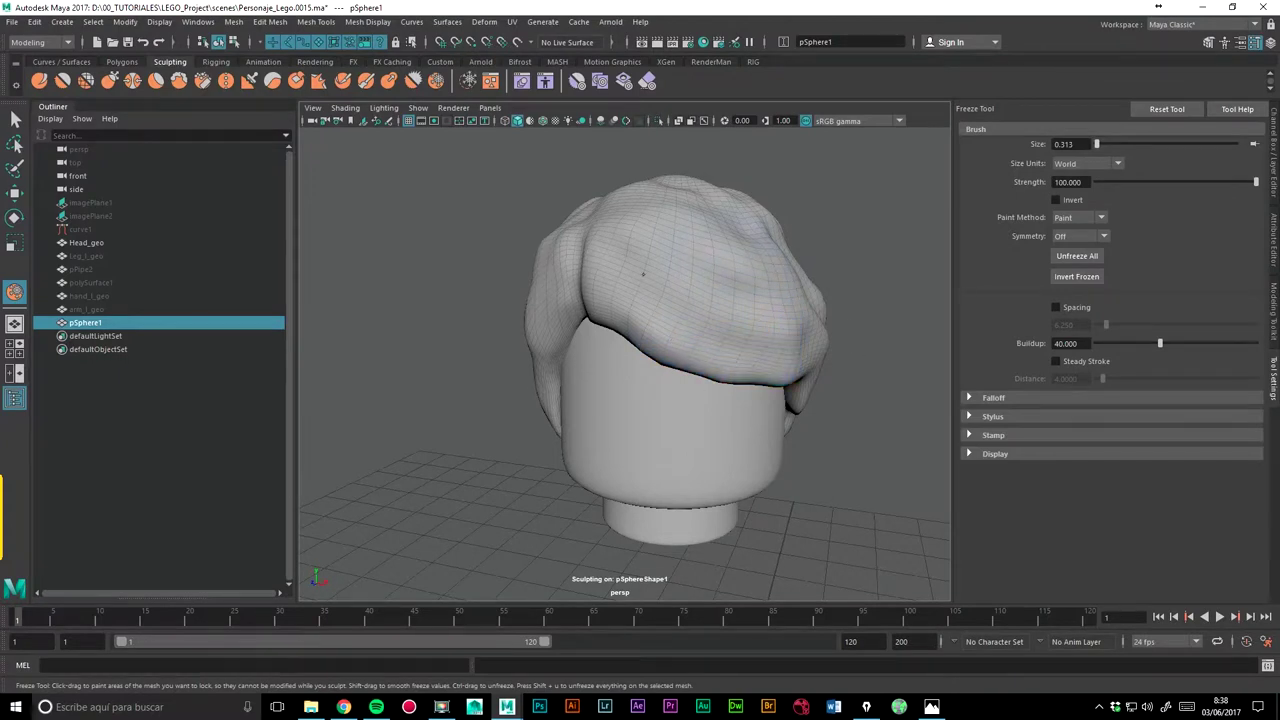
left_click_drag(754, 330, 765, 291, "alt")
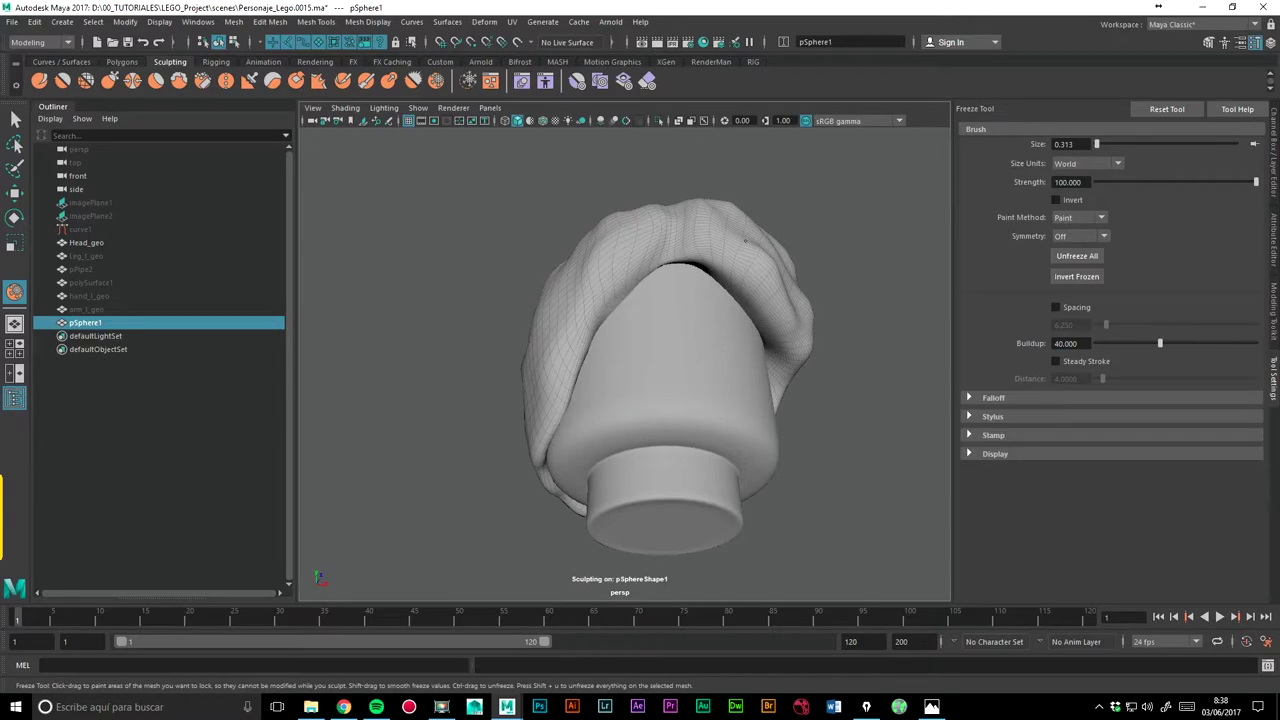
left_click_drag(768, 274, 728, 306, "alt")
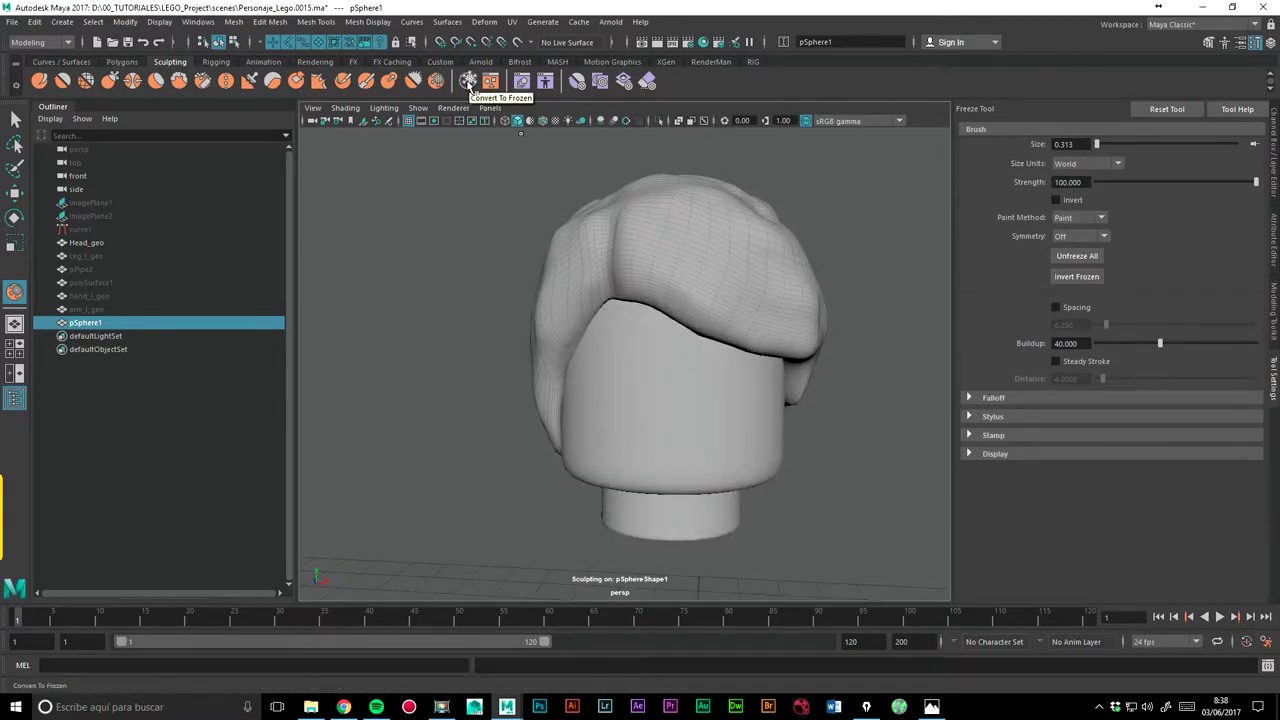
mouse_move(465, 117)
left_mouse_down("alt")
mouse_move(457, 171)
mouse_move(503, 162)
left_mouse_up("alt")
mouse_move(698, 313)
left_mouse_down("alt")
mouse_move(722, 246)
mouse_move(514, 331)
mouse_move(434, 346)
mouse_move(652, 325)
left_mouse_up("alt")
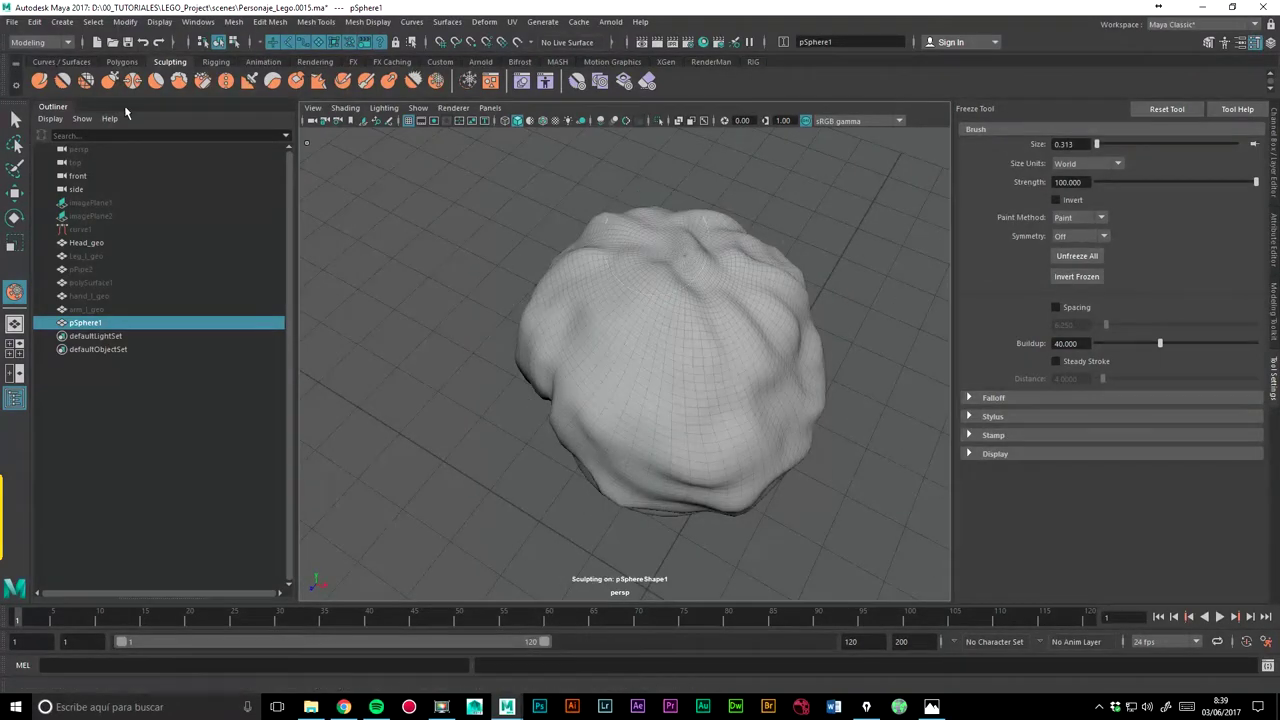
Step: Enlarge the Grab brush to 0.902 and reshape the hair's front and top
left_click(109, 80)
key("shift")
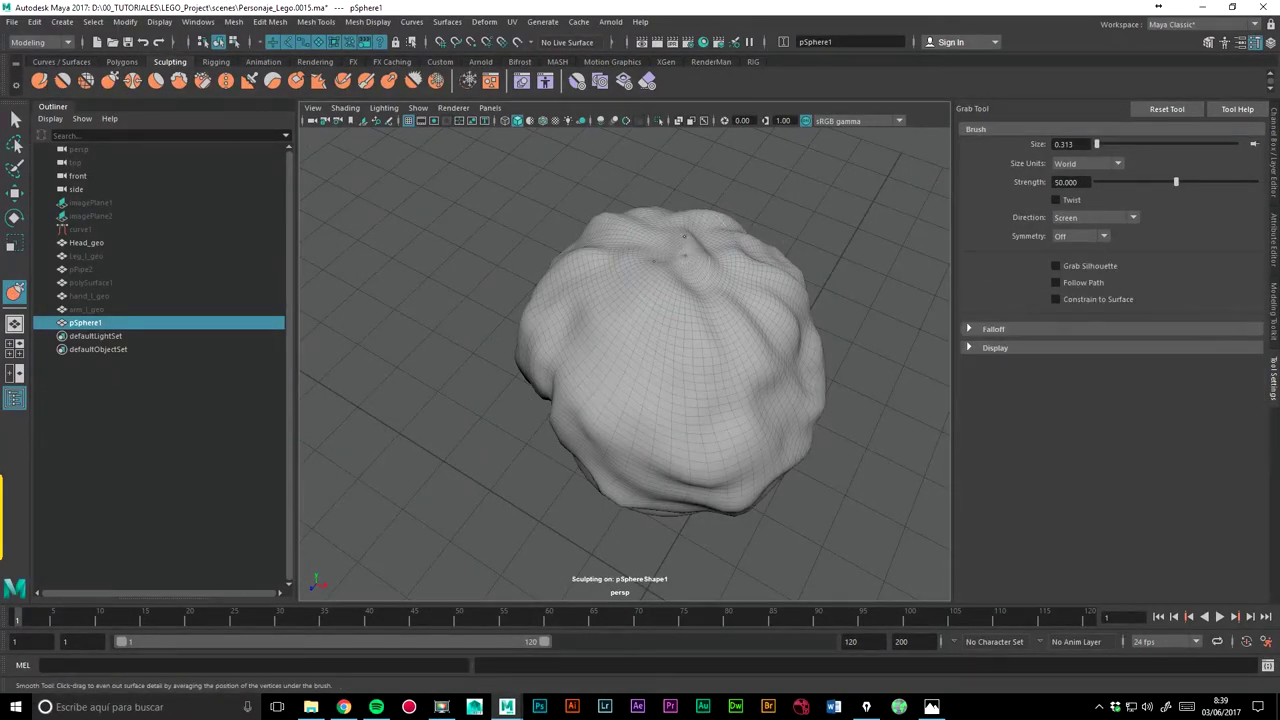
mouse_move(666, 268)
left_mouse_down("alt")
mouse_move(803, 203)
mouse_move(689, 201)
left_mouse_up("alt")
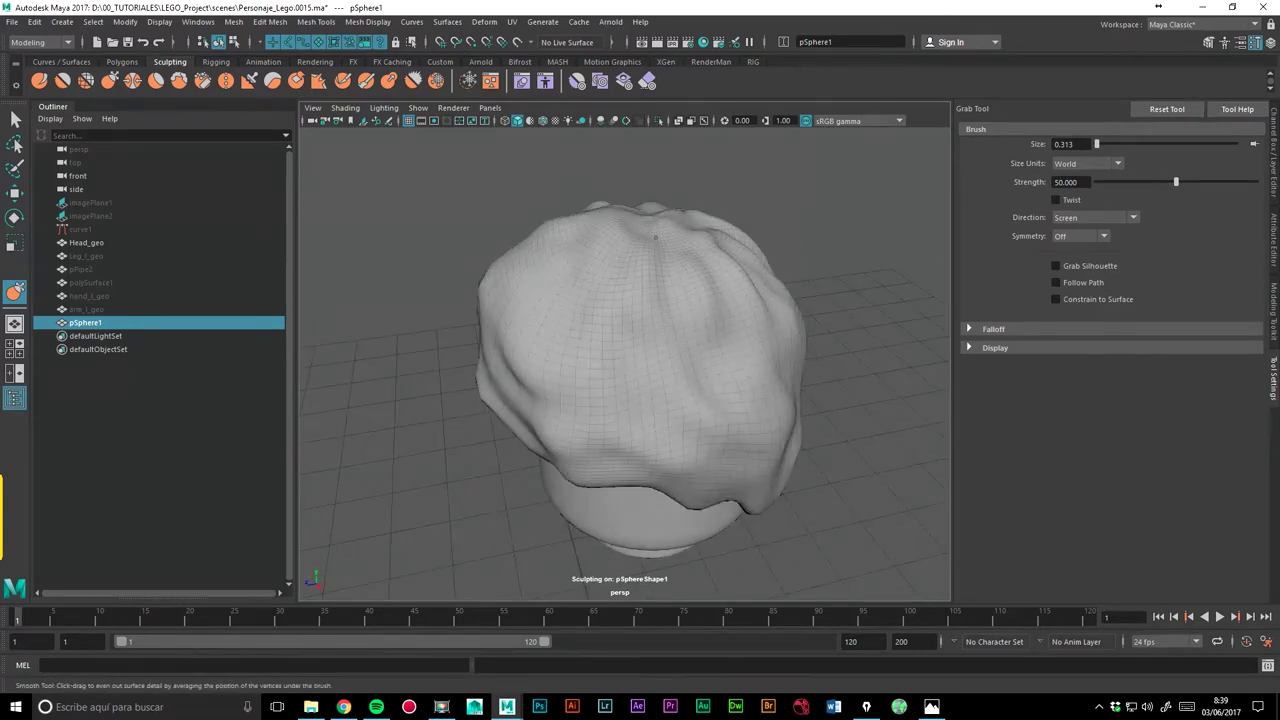
mouse_move(816, 212)
left_mouse_down("alt")
mouse_move(943, 186)
mouse_move(849, 186)
left_mouse_up("alt")
right_click_drag(849, 186, 682, 193, "alt")
mouse_move(682, 193)
left_mouse_down("alt")
mouse_move(843, 423)
mouse_move(877, 417)
mouse_move(854, 417)
mouse_move(970, 328)
left_mouse_up("alt")
scroll(585, 229, "up", 2)
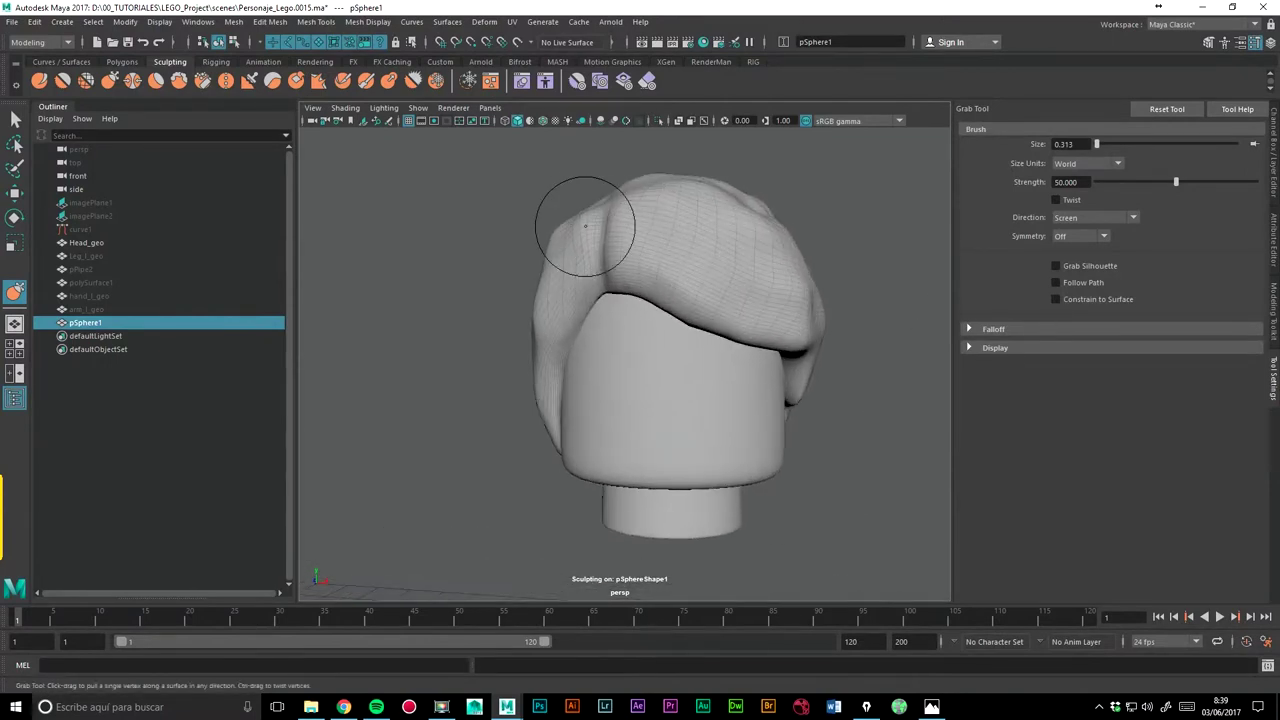
left_click_drag(605, 251, 680, 254)
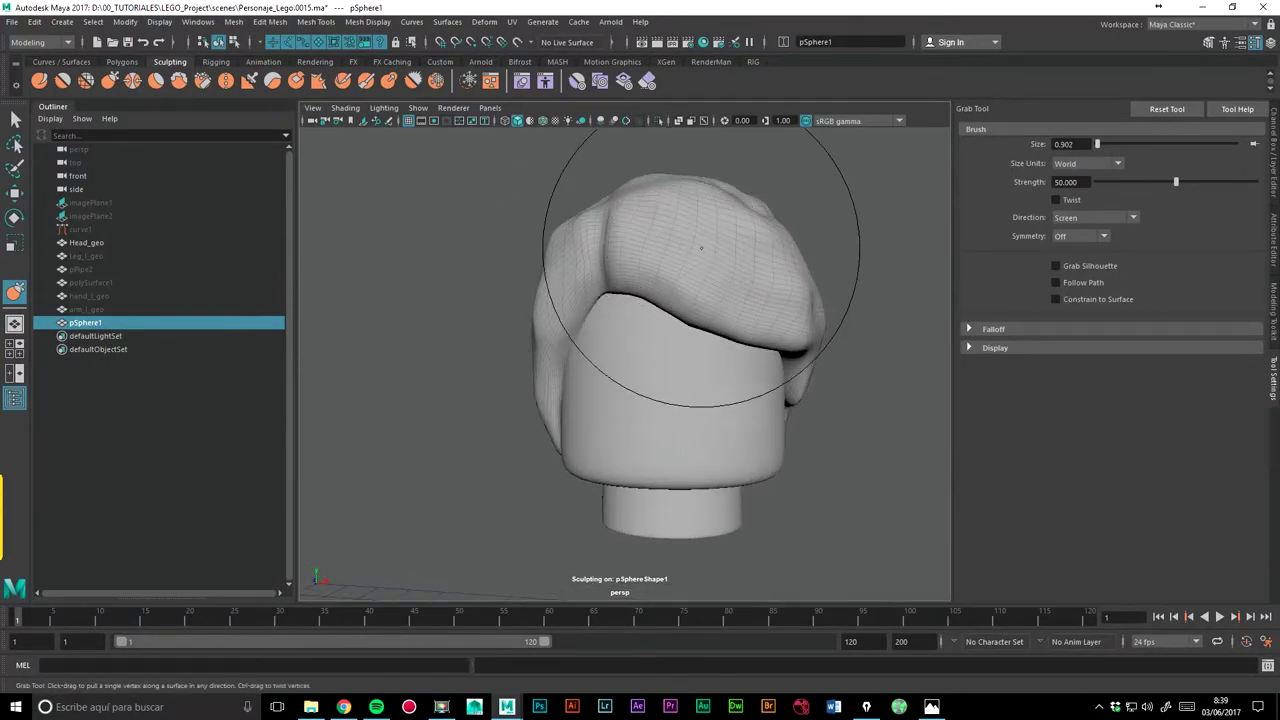
mouse_move(600, 262)
left_mouse_down()
mouse_move(543, 335)
mouse_move(628, 358)
left_mouse_up()
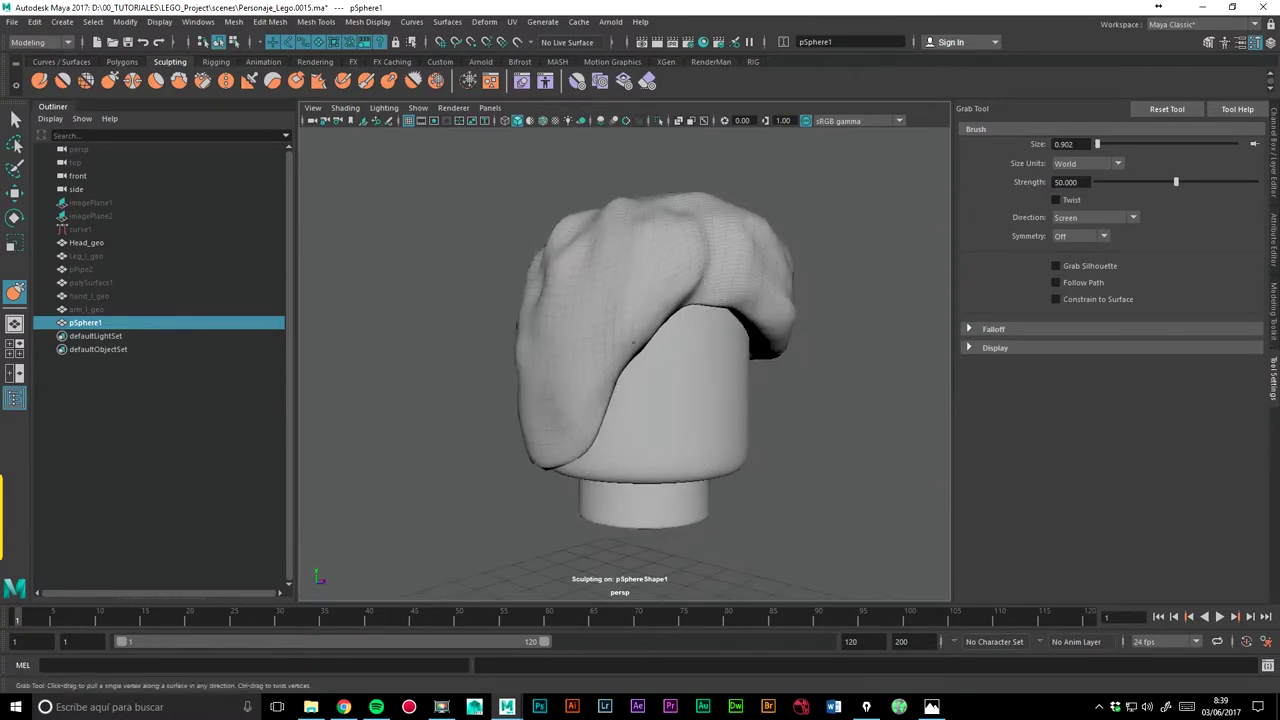
Step: Orbit around the head to check the reshaped hair from below, the side and front
left_click_drag(756, 371, 871, 349, "alt")
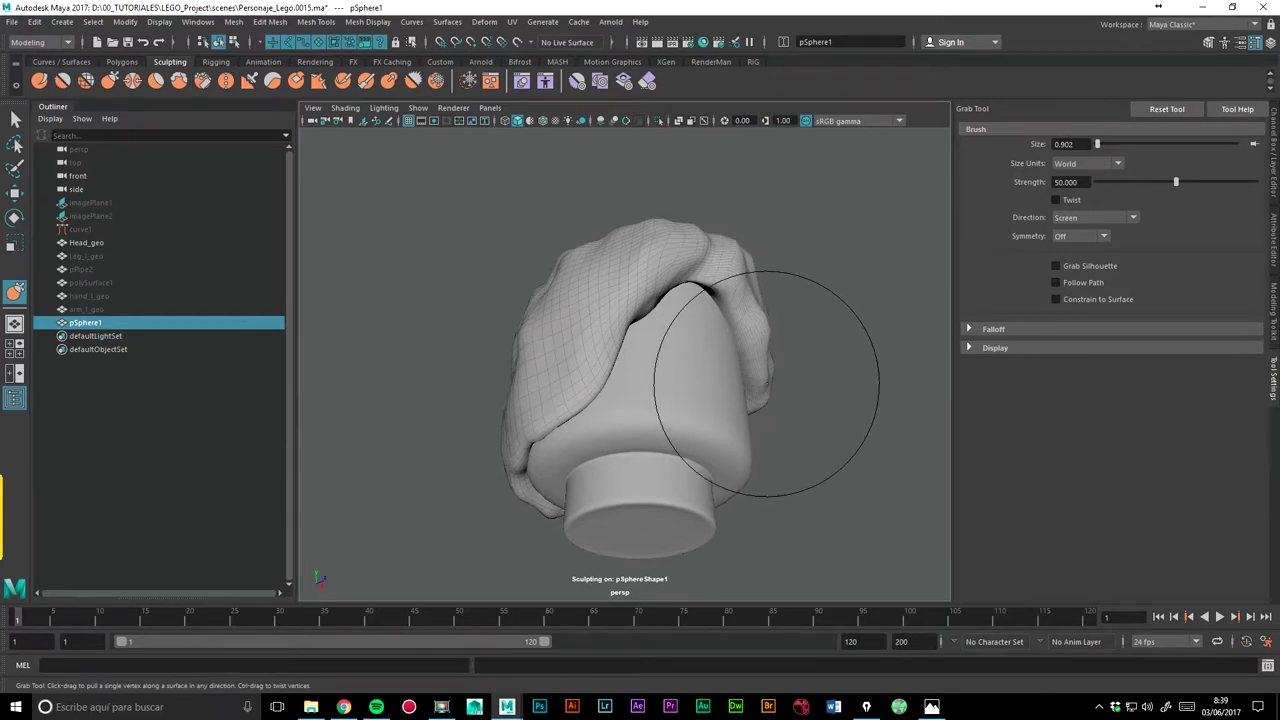
mouse_move(763, 390)
left_mouse_down("alt")
mouse_move(776, 387)
mouse_move(757, 466)
left_mouse_up("alt")
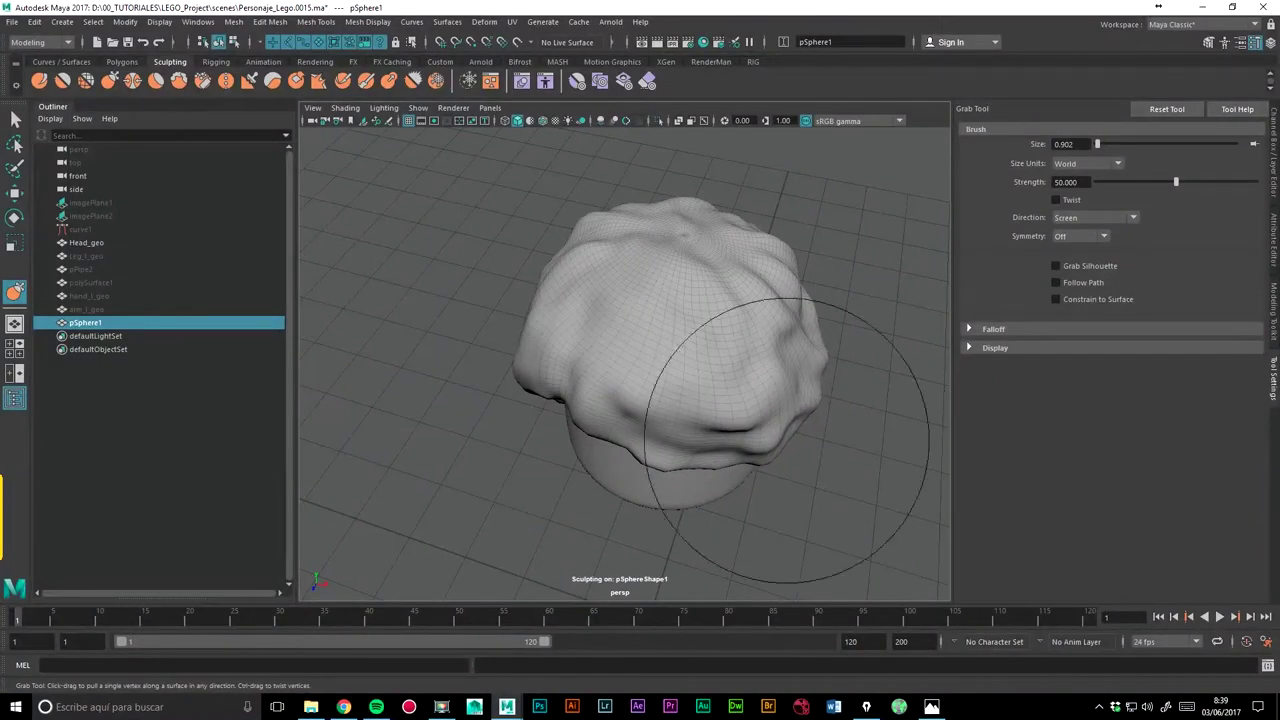
mouse_move(770, 420)
left_mouse_down("alt")
mouse_move(818, 322)
mouse_move(805, 290)
left_mouse_up("alt")
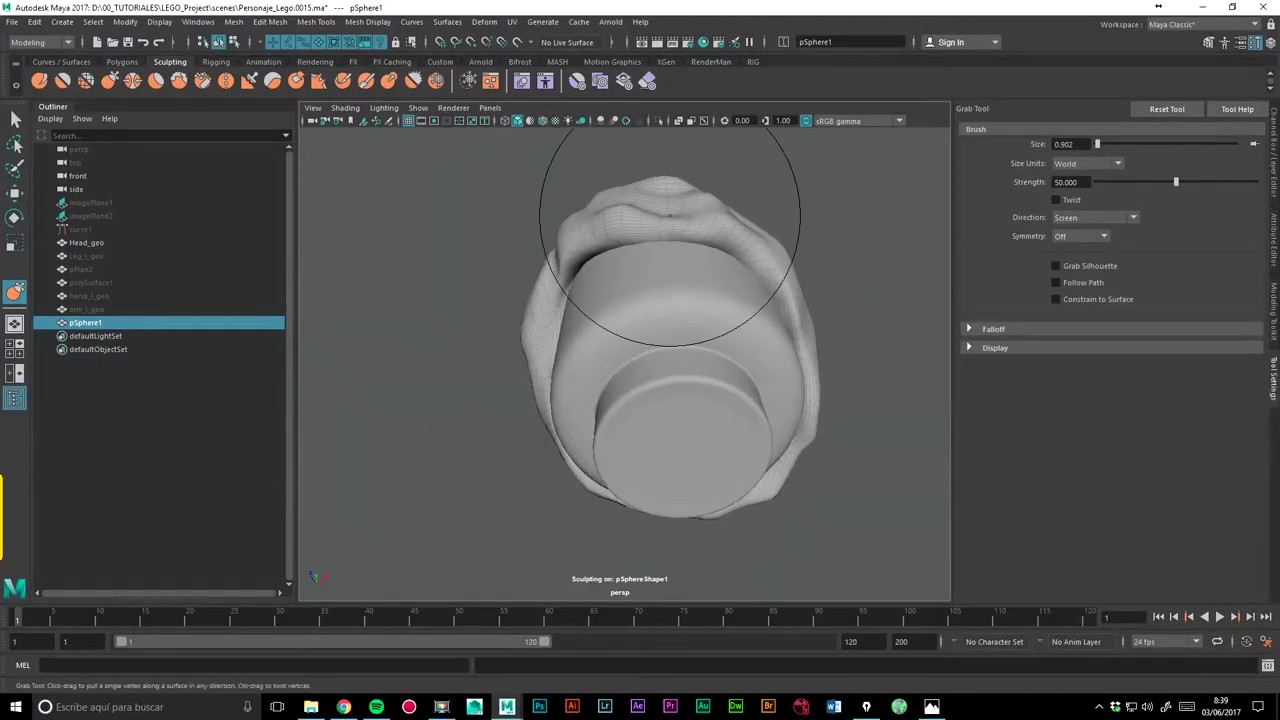
scroll(798, 227, "down", 3)
left_click_drag(798, 227, 760, 325, "alt")
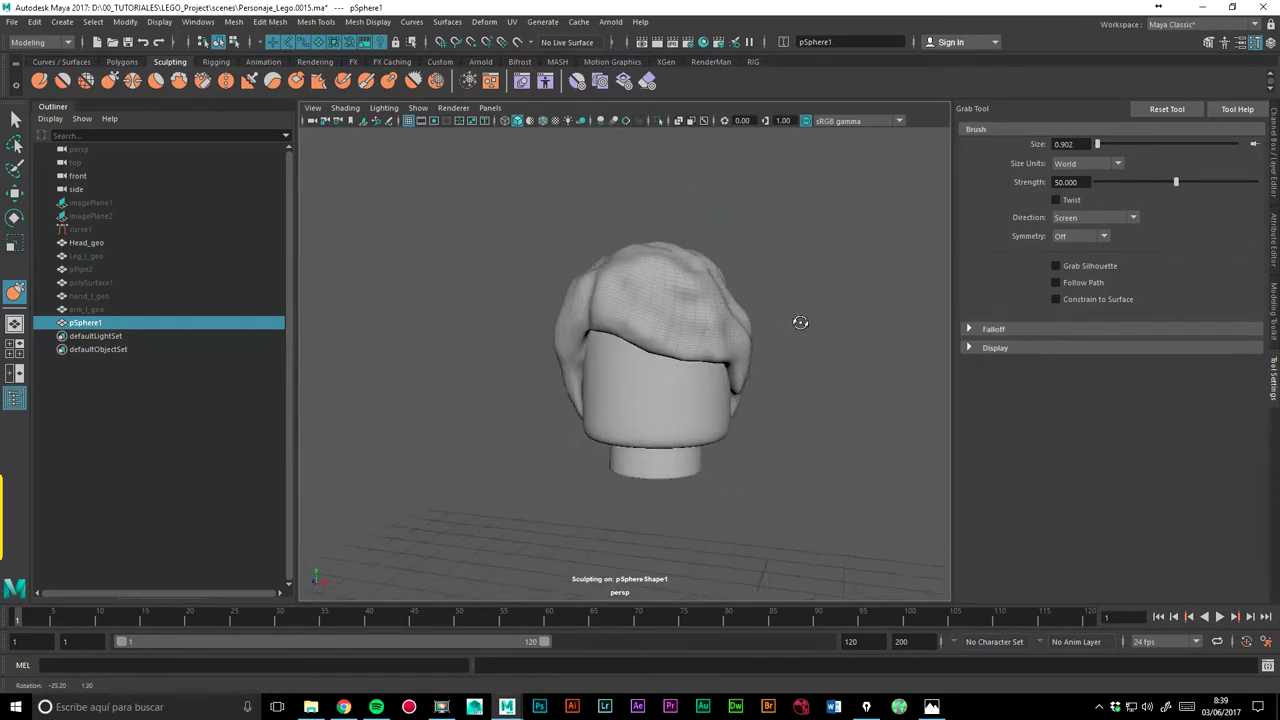
left_click_drag(760, 325, 900, 320, "alt")
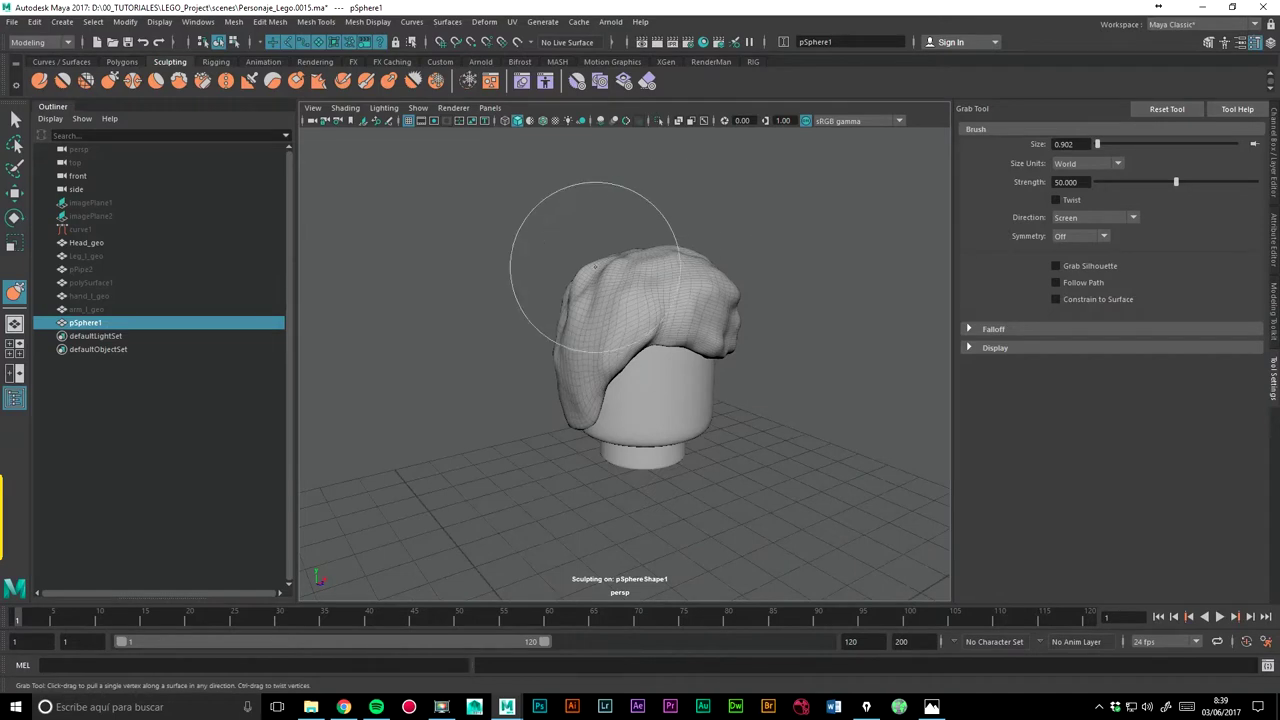
mouse_move(586, 251)
left_mouse_down("alt")
mouse_move(451, 289)
mouse_move(564, 207)
mouse_move(658, 277)
left_mouse_up("alt")
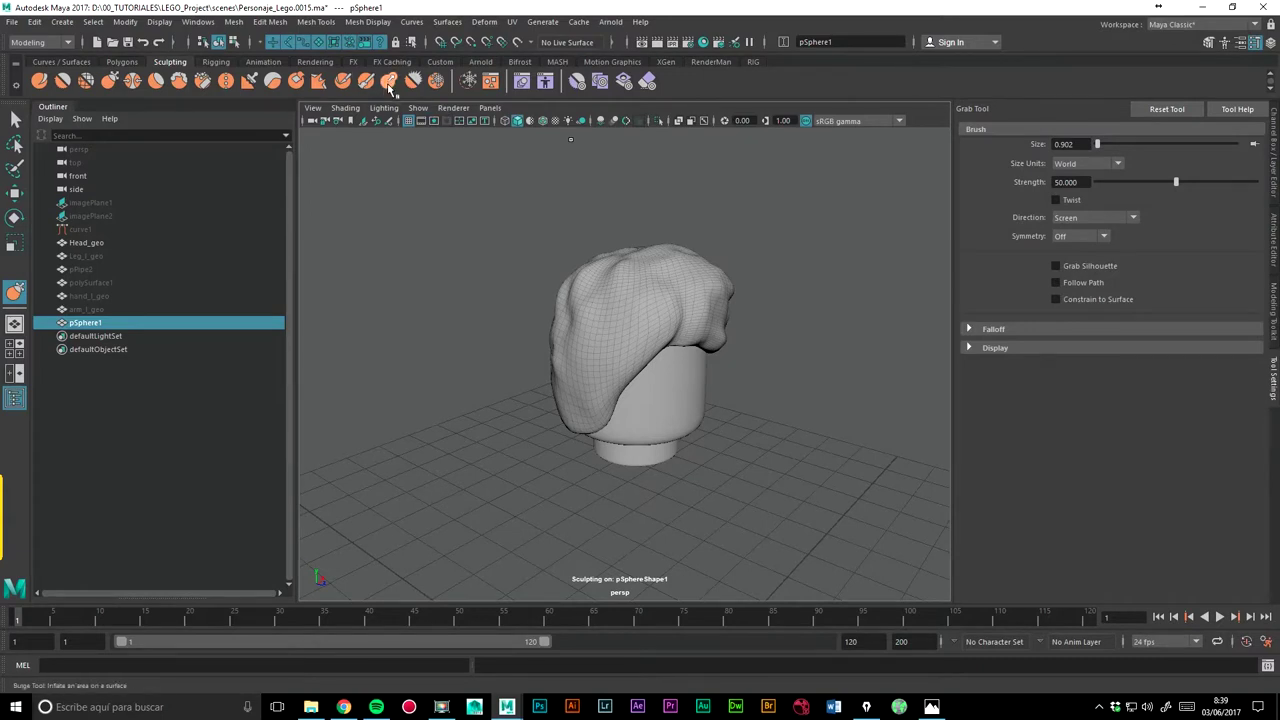
Step: Set the Knife brush to size 0.130 and strength 5, undoing every test crease cut
left_click(340, 84)
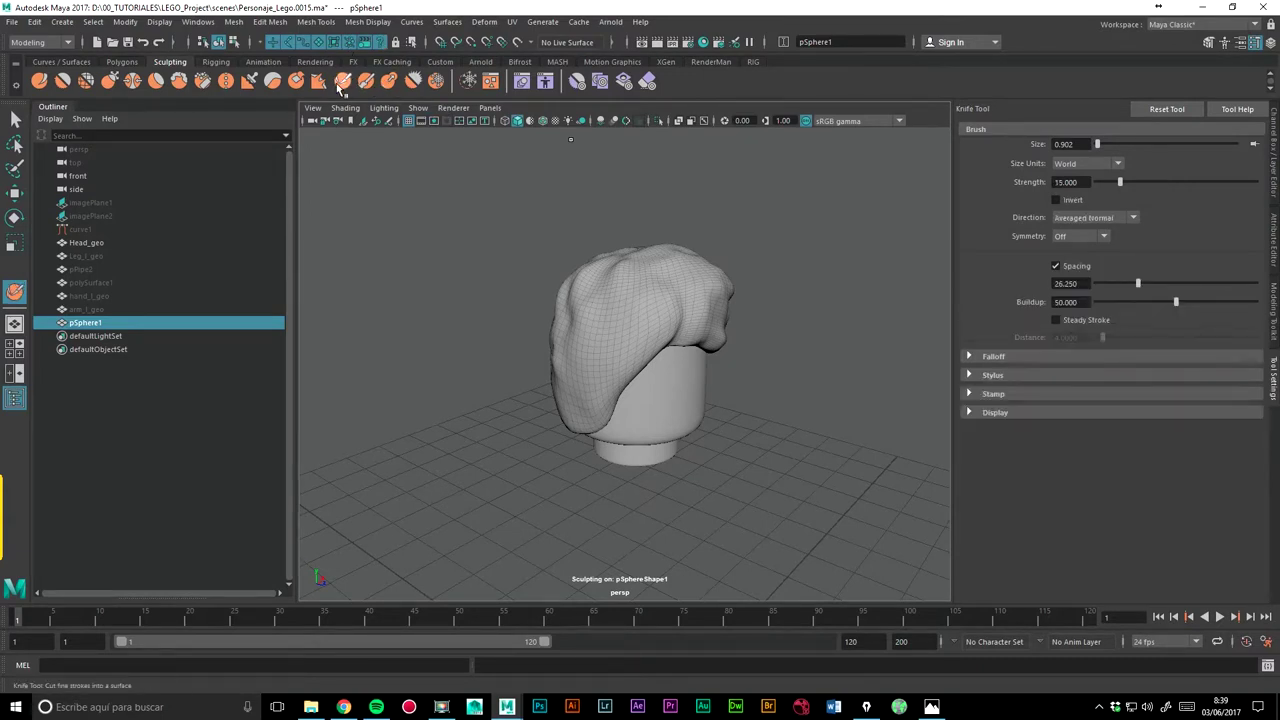
right_click_drag(537, 186, 666, 353, "alt")
mouse_move(666, 353)
left_mouse_down()
mouse_move(650, 330)
mouse_move(592, 448)
left_mouse_up()
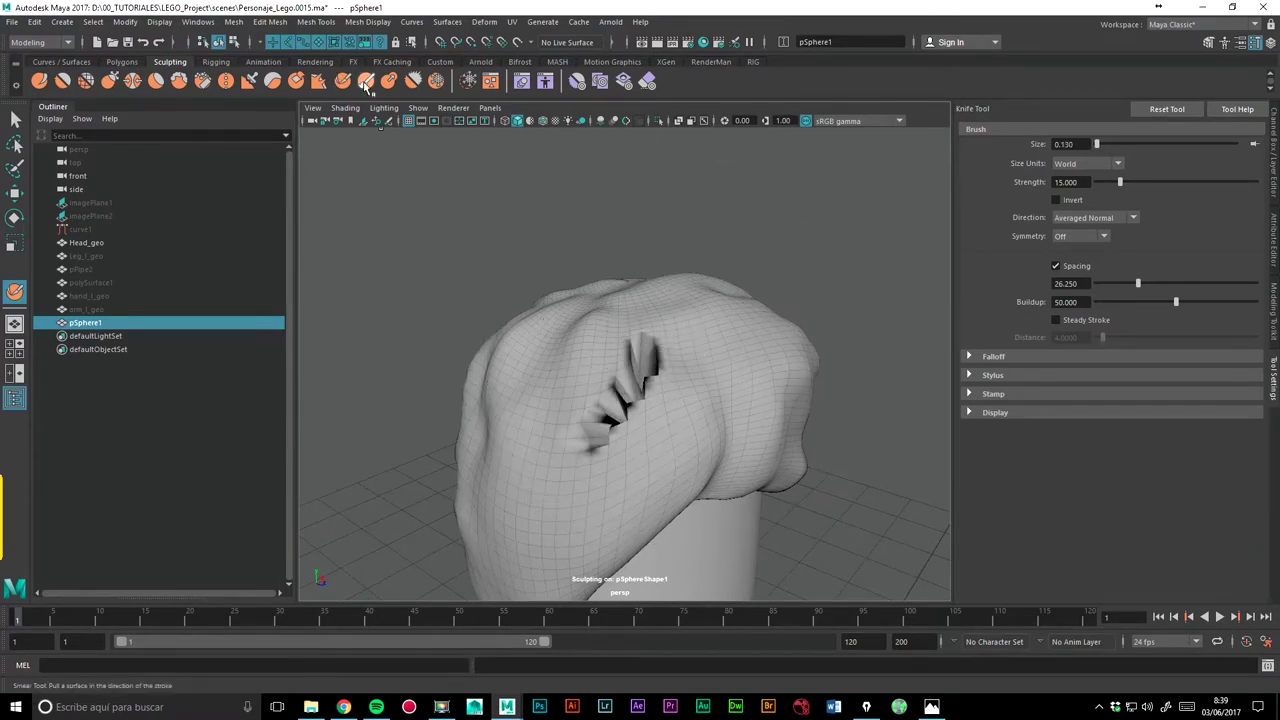
key("ctrl+z")
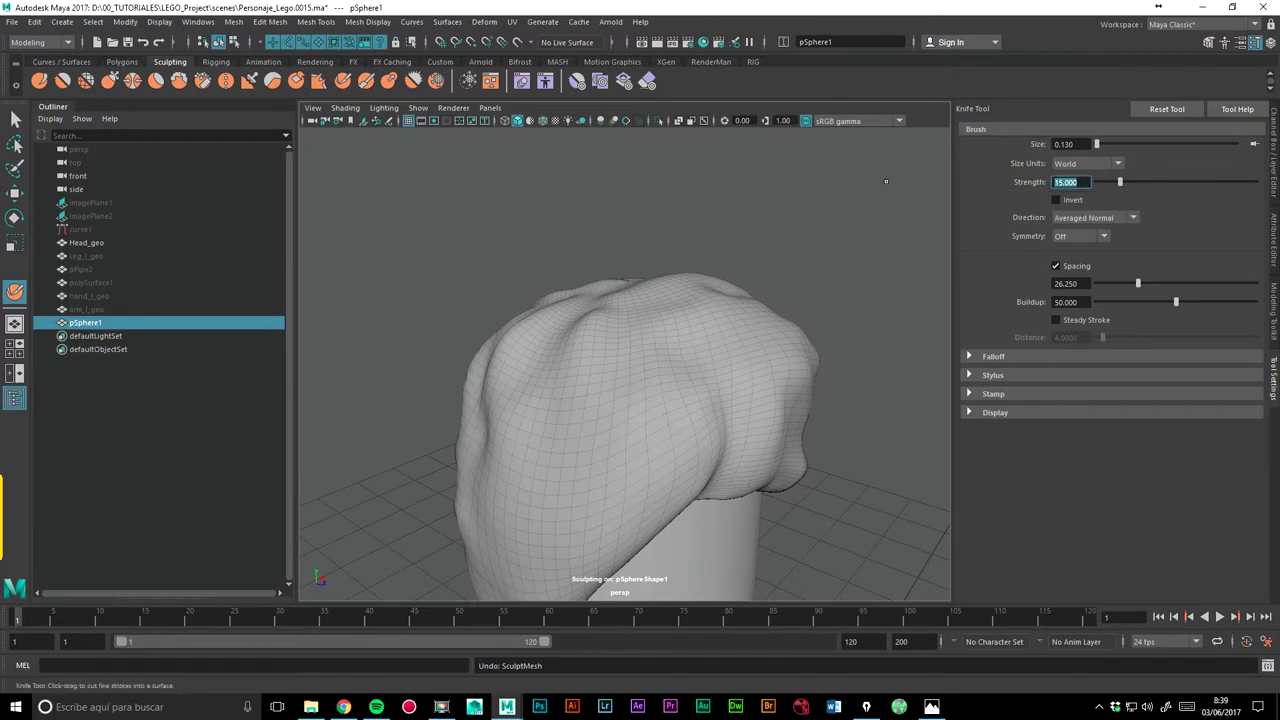
type("5.000")
left_click(643, 323)
key("ctrl+z")
mouse_move(629, 324)
left_mouse_down()
mouse_move(587, 387)
mouse_move(595, 358)
mouse_move(585, 410)
mouse_move(631, 355)
left_mouse_up()
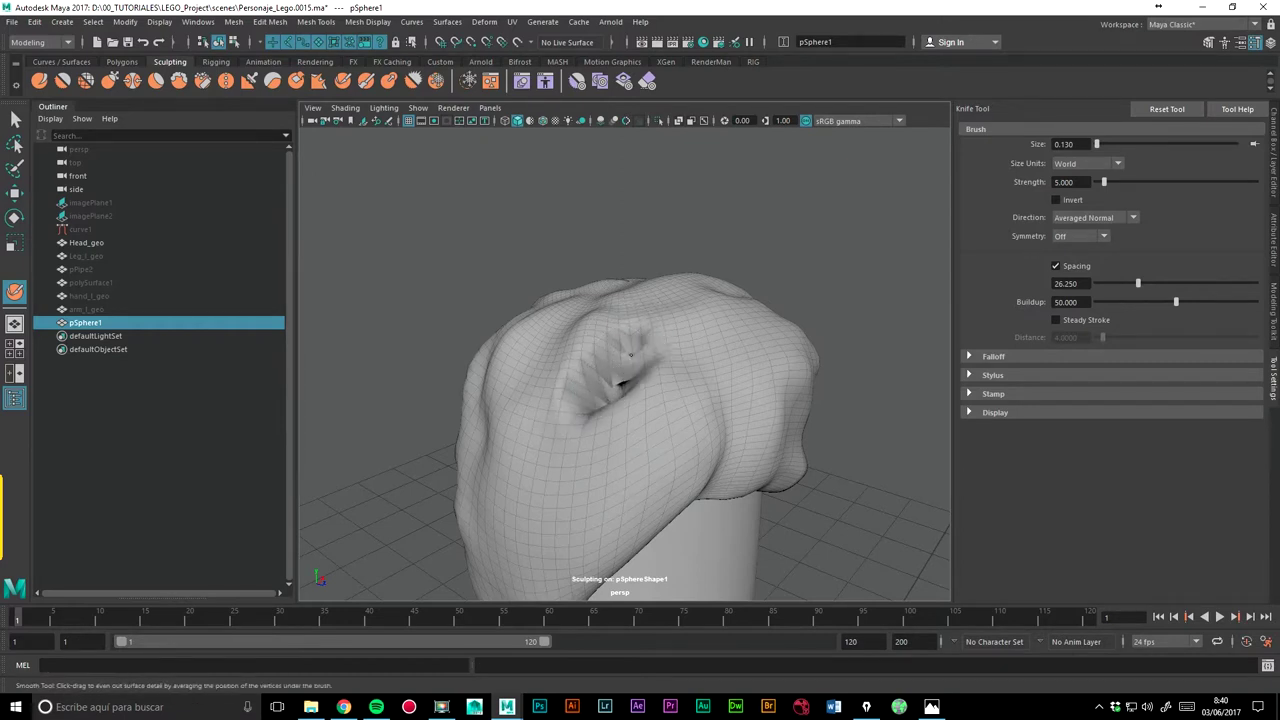
key("ctrl+z")
key("ctrl+z")
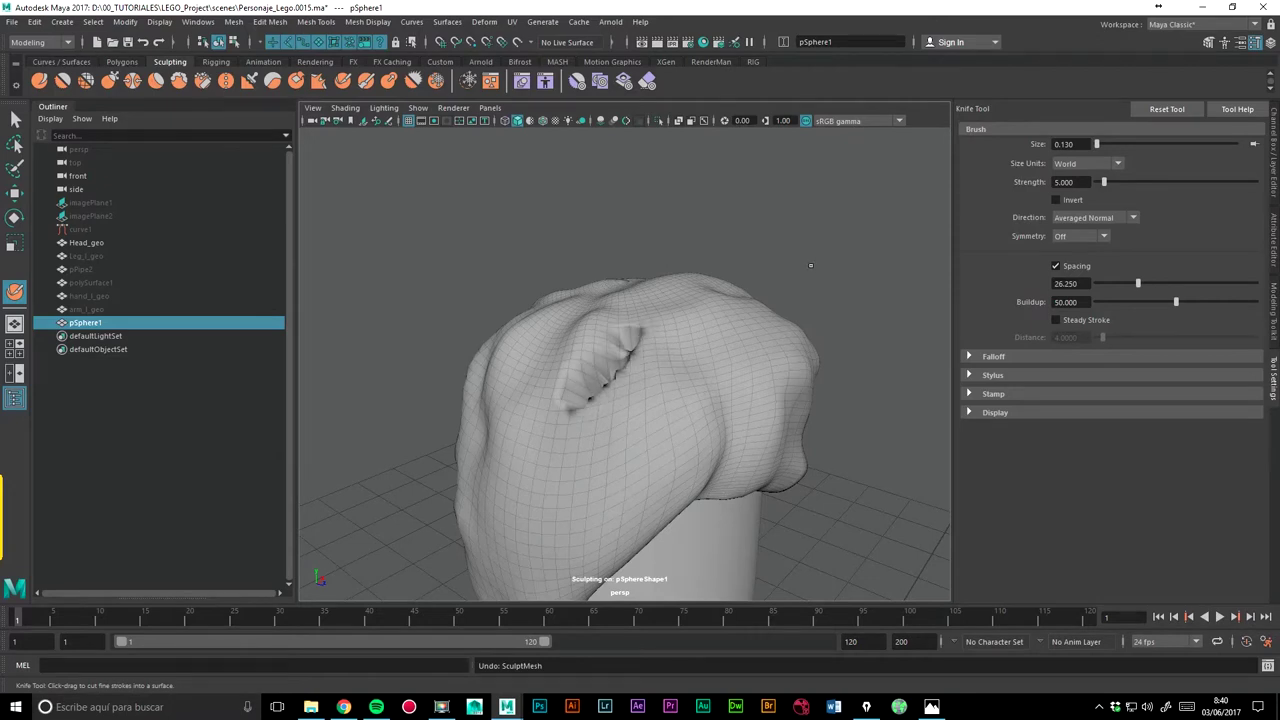
key("ctrl+z")
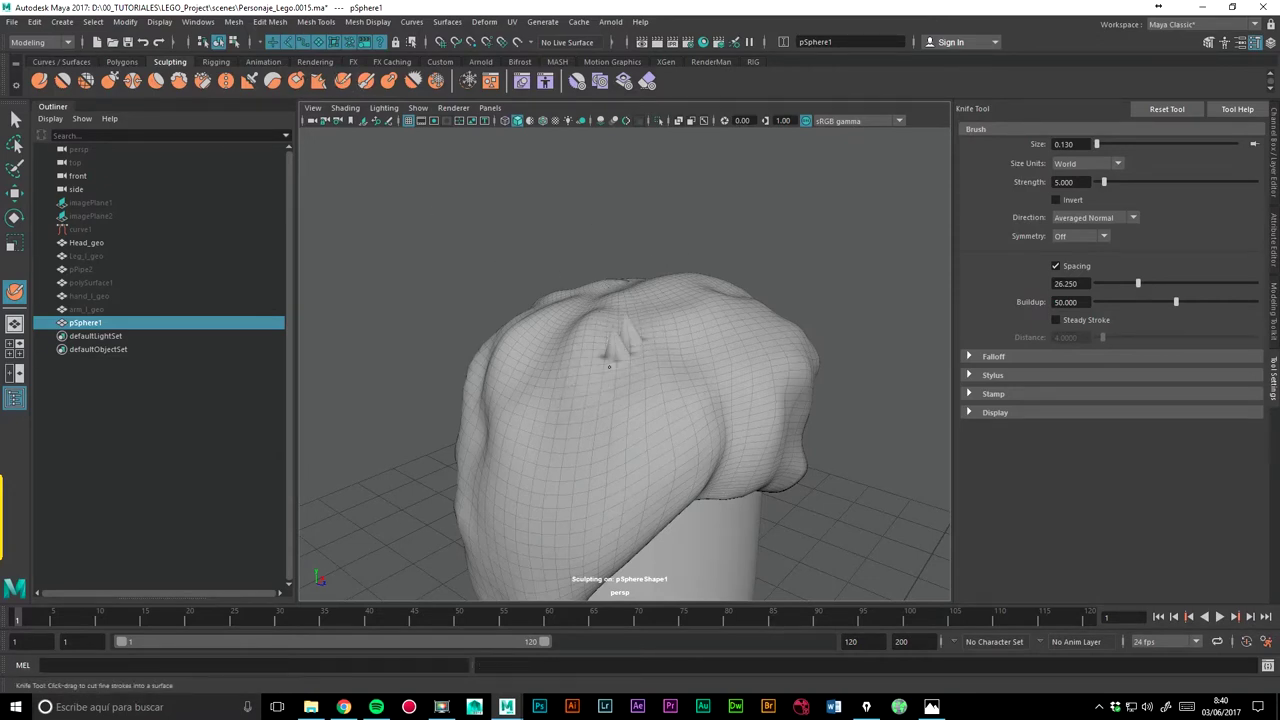
key("ctrl+z")
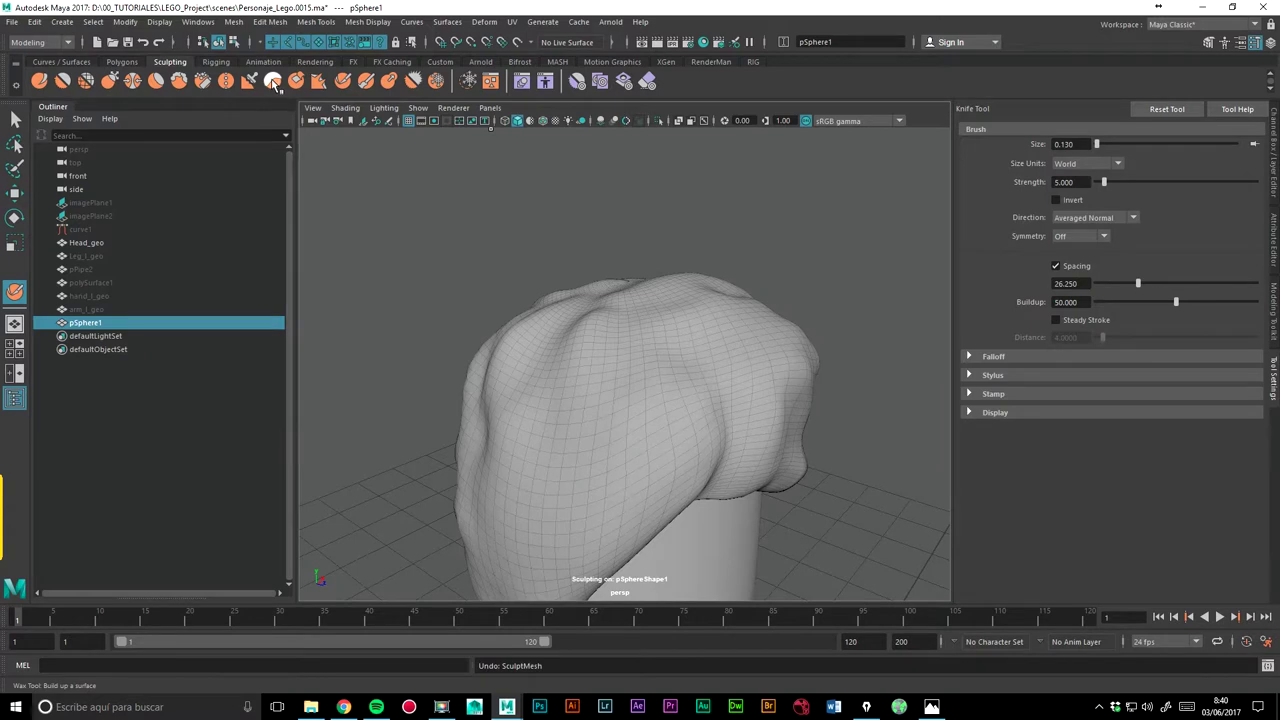
Step: Set the Wax brush strength to 0.200 and build up the fold under the hair brim
left_click(273, 84)
left_click_drag(609, 327, 543, 394)
key("ctrl+z")
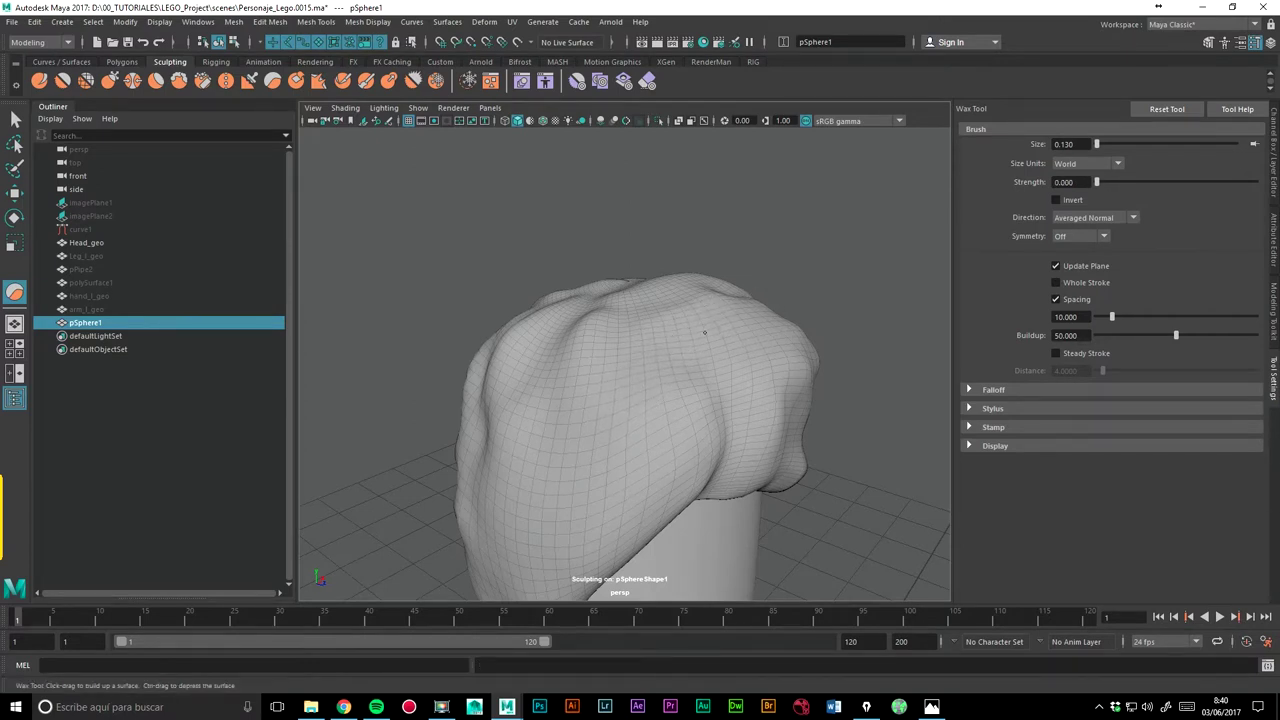
left_click_drag(1090, 187, 1037, 196)
left_click_drag(555, 443, 837, 220, "alt")
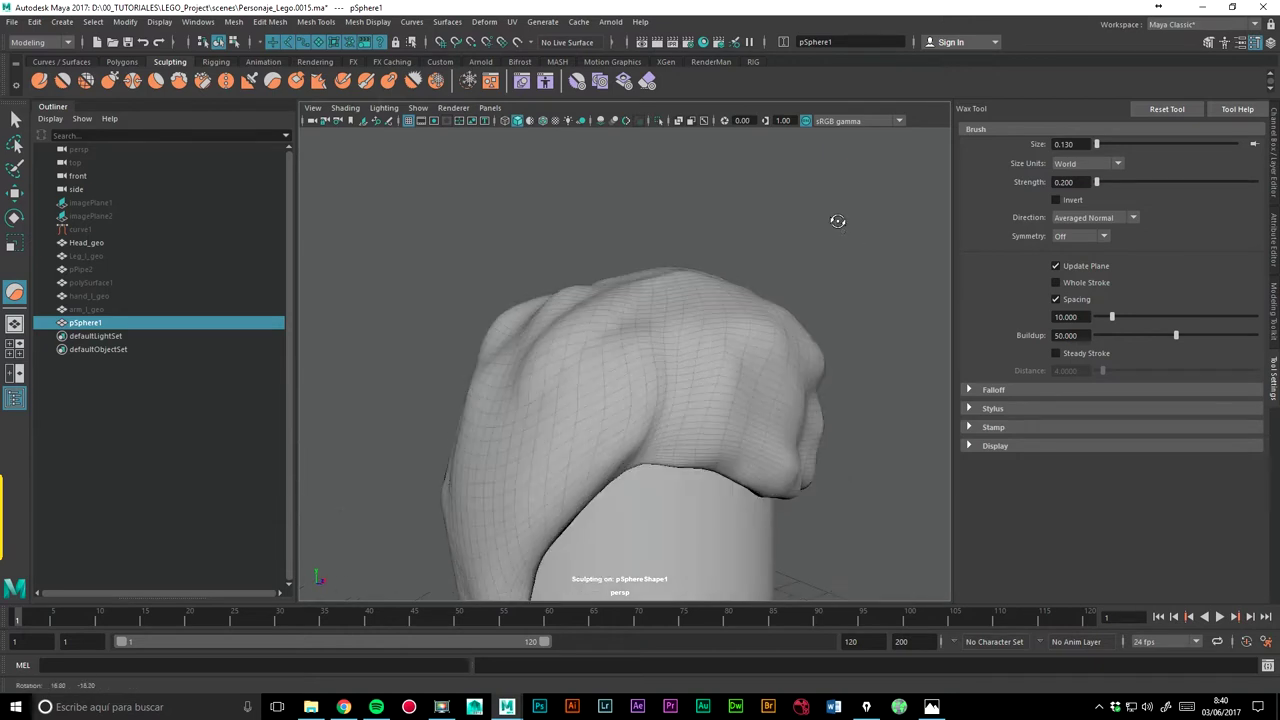
mouse_move(488, 492)
left_mouse_down("alt")
mouse_move(428, 463)
mouse_move(570, 481)
left_mouse_up("alt")
left_click_drag(816, 453, 814, 371, "alt")
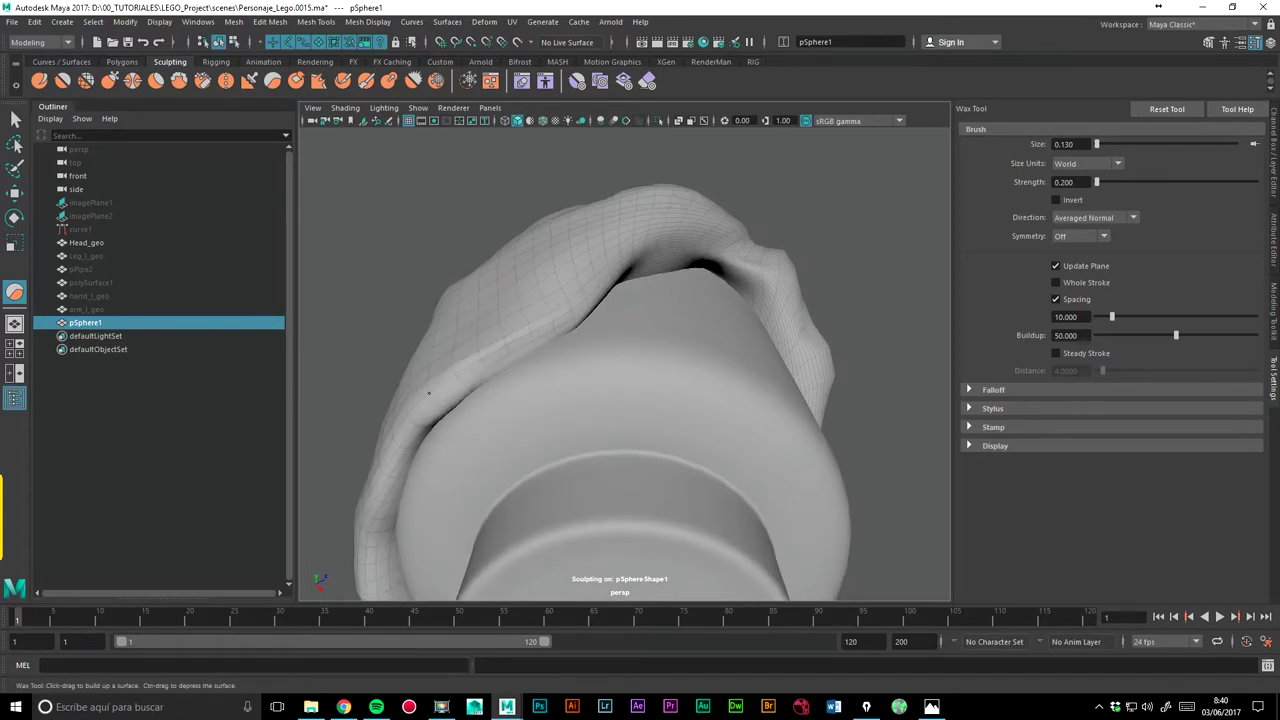
mouse_move(377, 357)
left_mouse_down("alt")
mouse_move(408, 349)
mouse_move(537, 375)
left_mouse_up("alt")
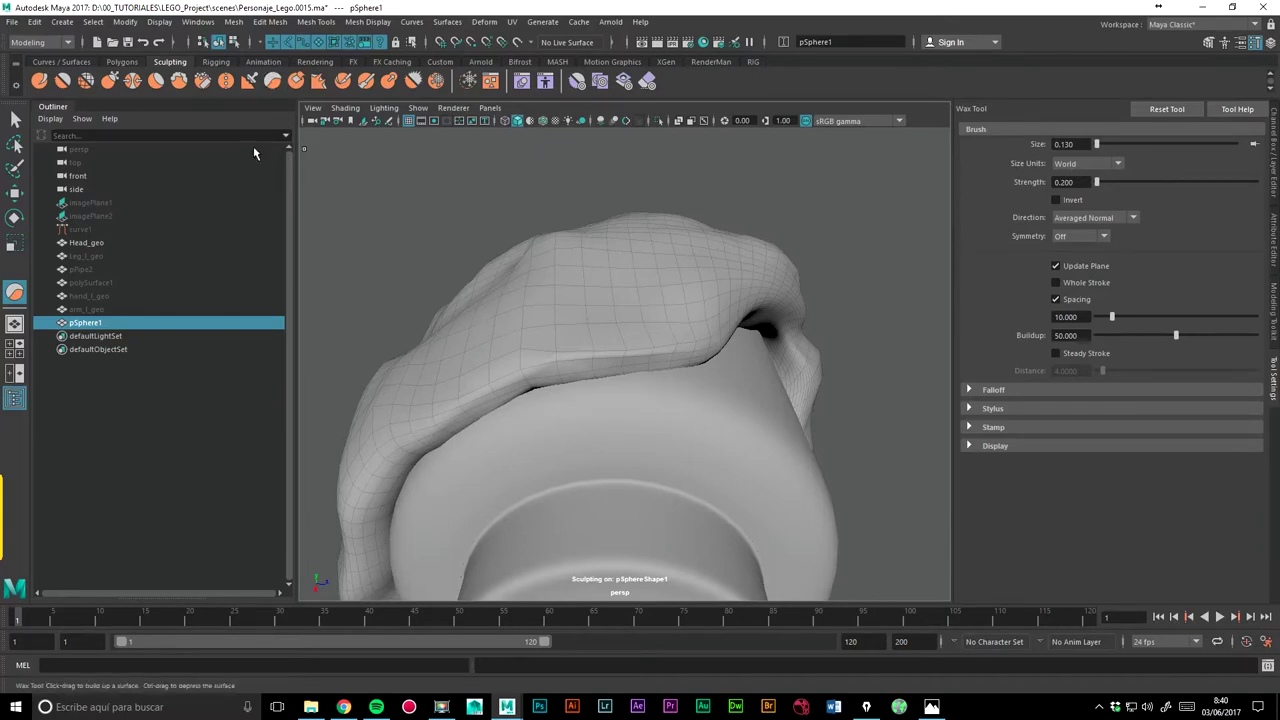
Step: Level the hair's underside brim fold with the Flatten brush at size 0.130, strength 15
left_click(157, 83)
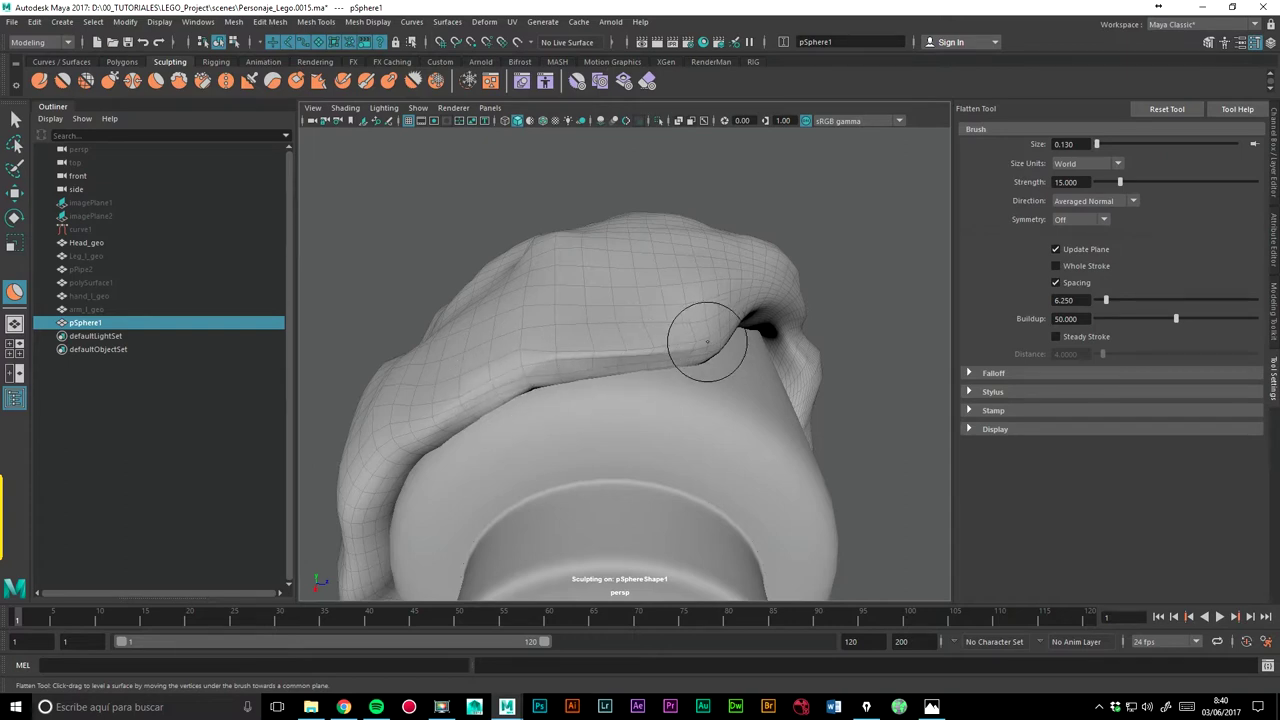
mouse_move(788, 308)
left_mouse_down("alt")
mouse_move(829, 286)
mouse_move(577, 424)
left_mouse_up("alt")
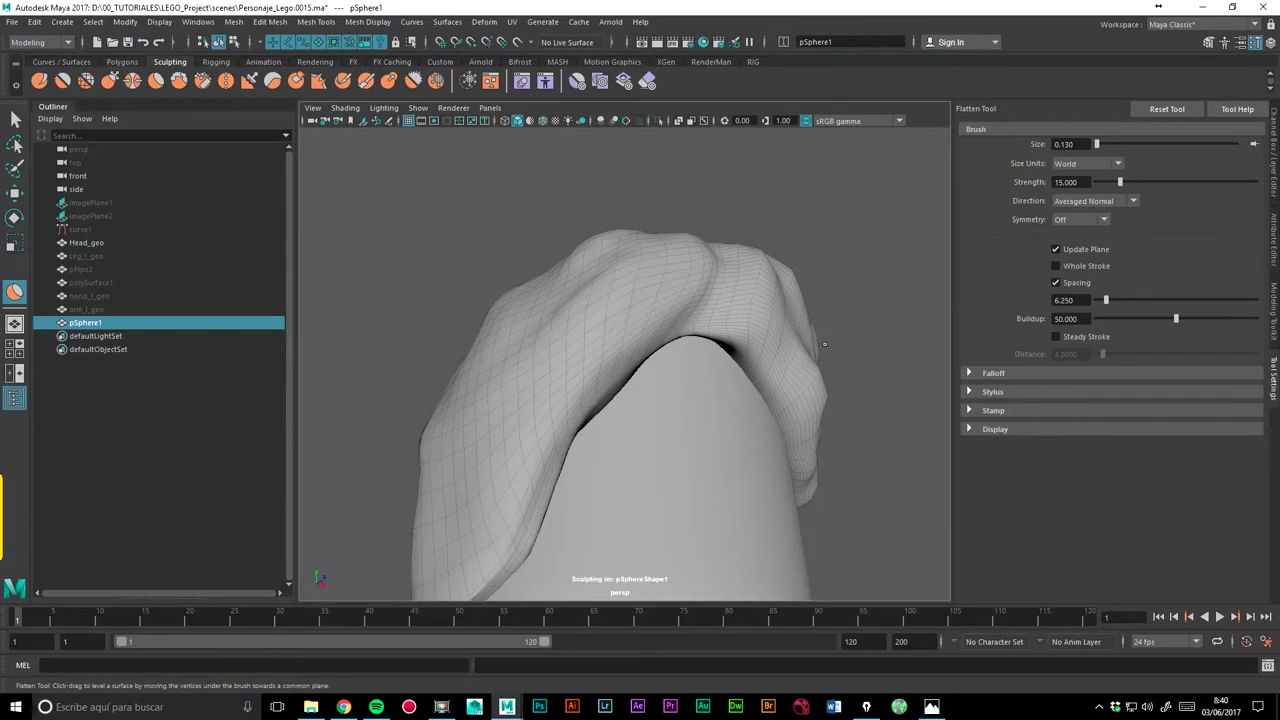
left_click_drag(824, 344, 698, 350, "alt")
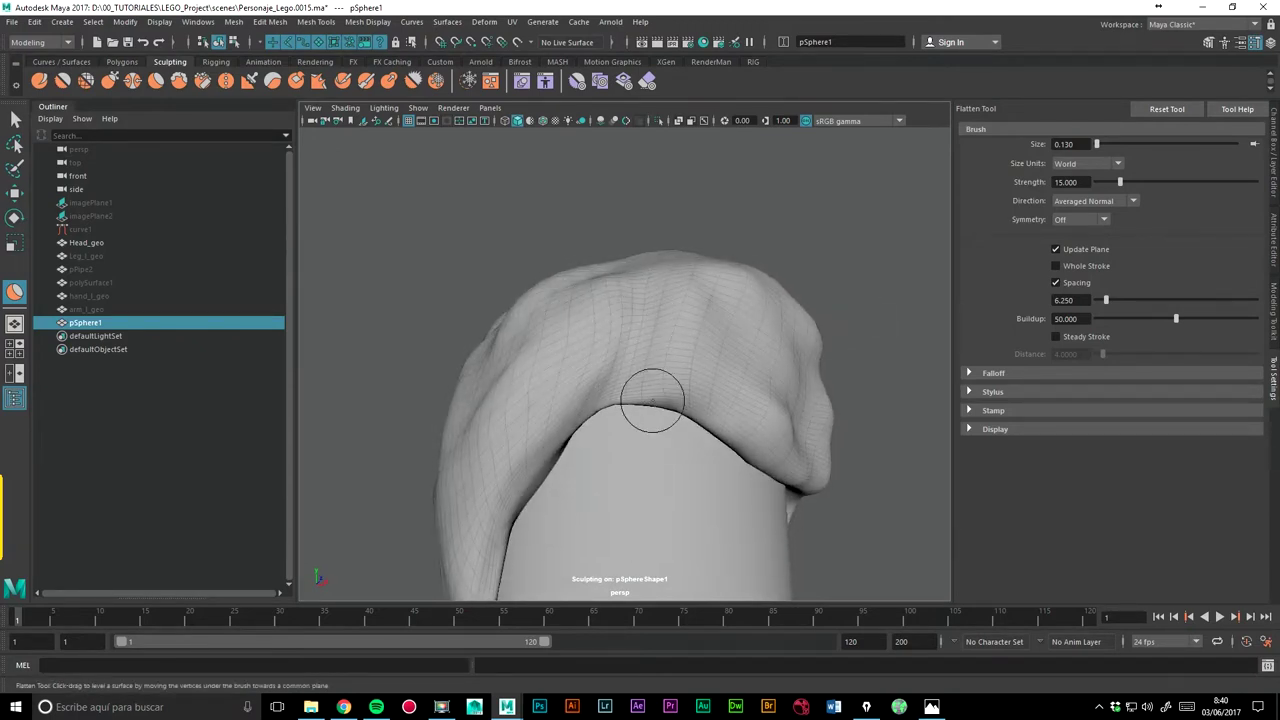
left_click_drag(797, 388, 726, 343, "alt")
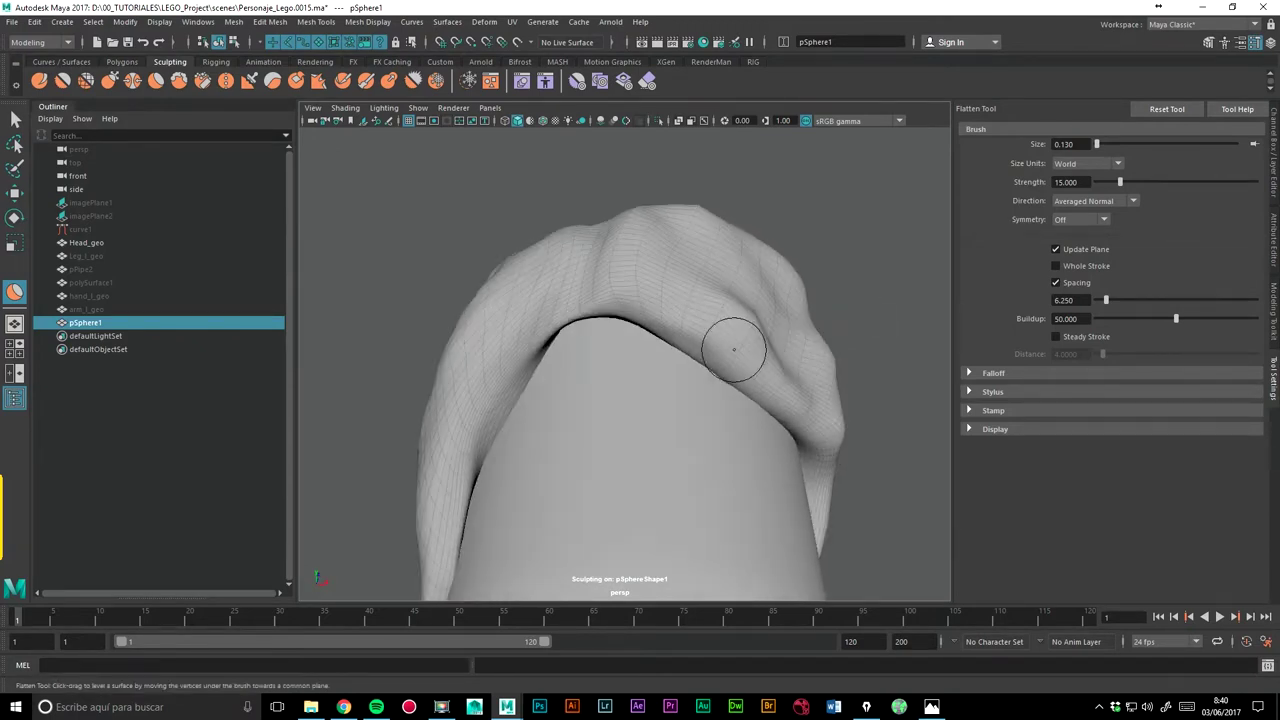
mouse_move(790, 425)
left_mouse_down("alt")
mouse_move(738, 384)
mouse_move(889, 374)
mouse_move(912, 396)
left_mouse_up("alt")
mouse_move(773, 345)
left_mouse_down("alt")
mouse_move(834, 286)
mouse_move(486, 400)
mouse_move(555, 362)
left_mouse_up("alt")
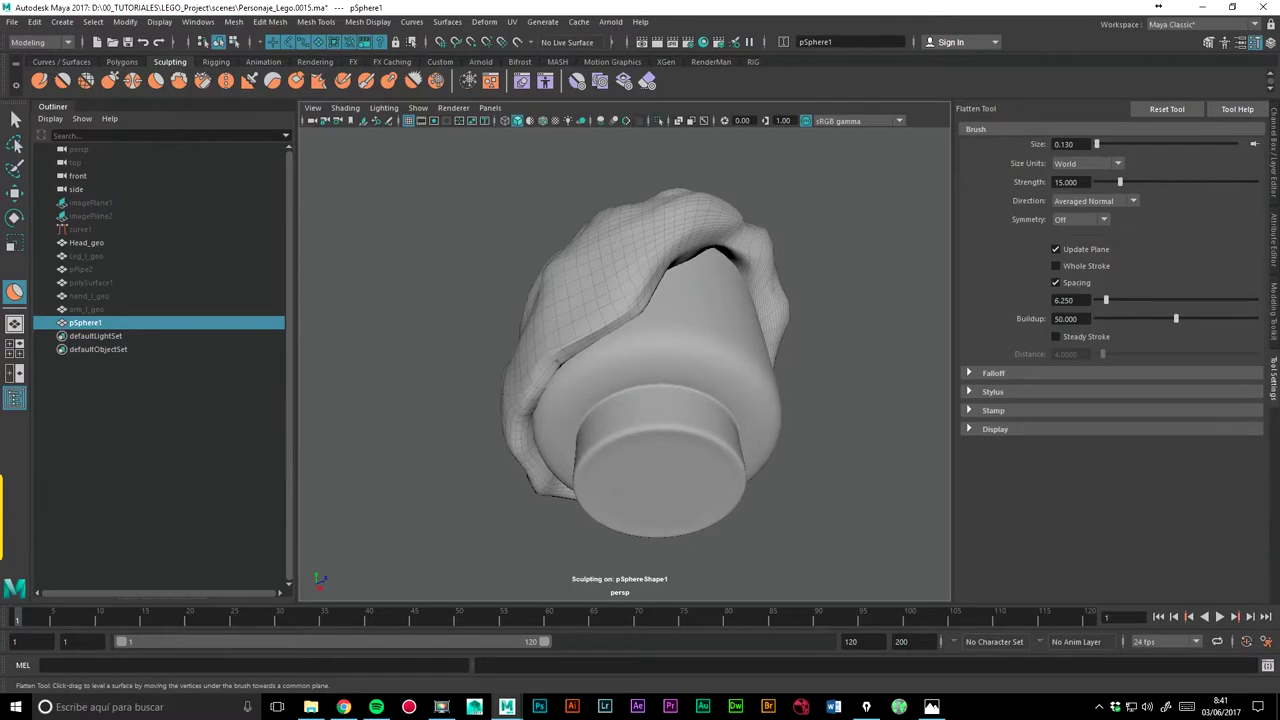
left_click_drag(536, 493, 444, 413, "alt")
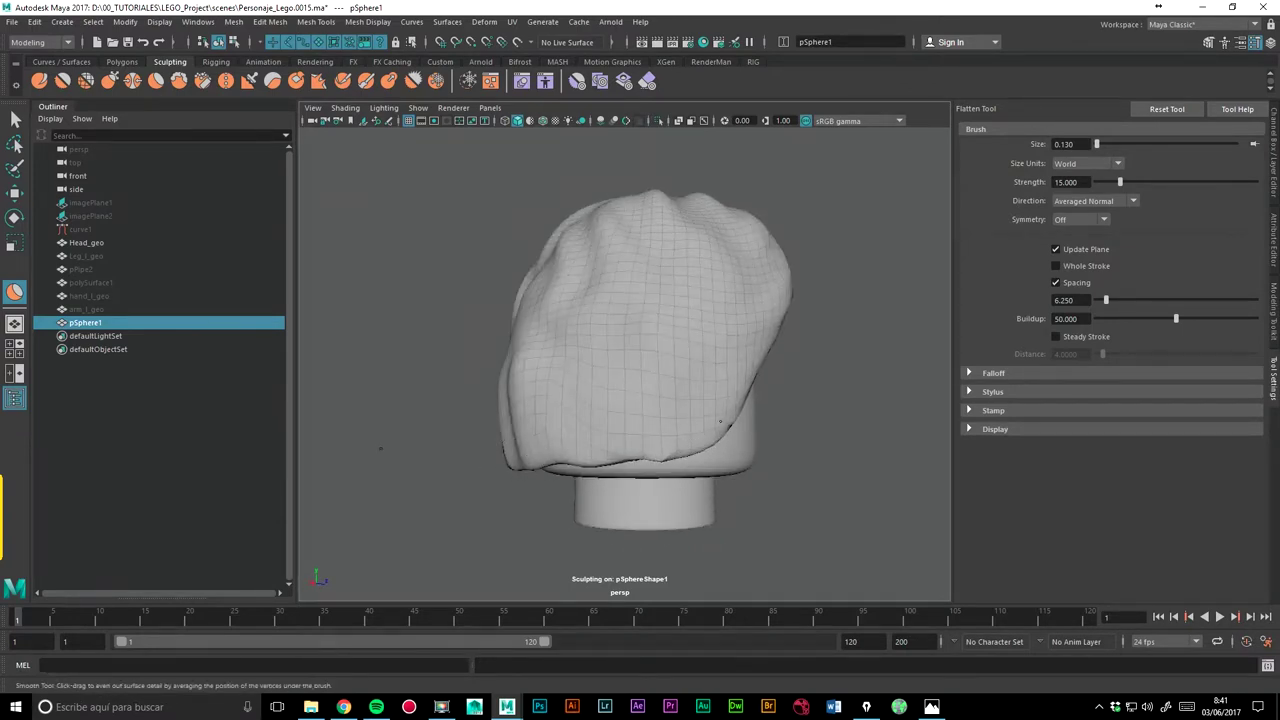
key("shift")
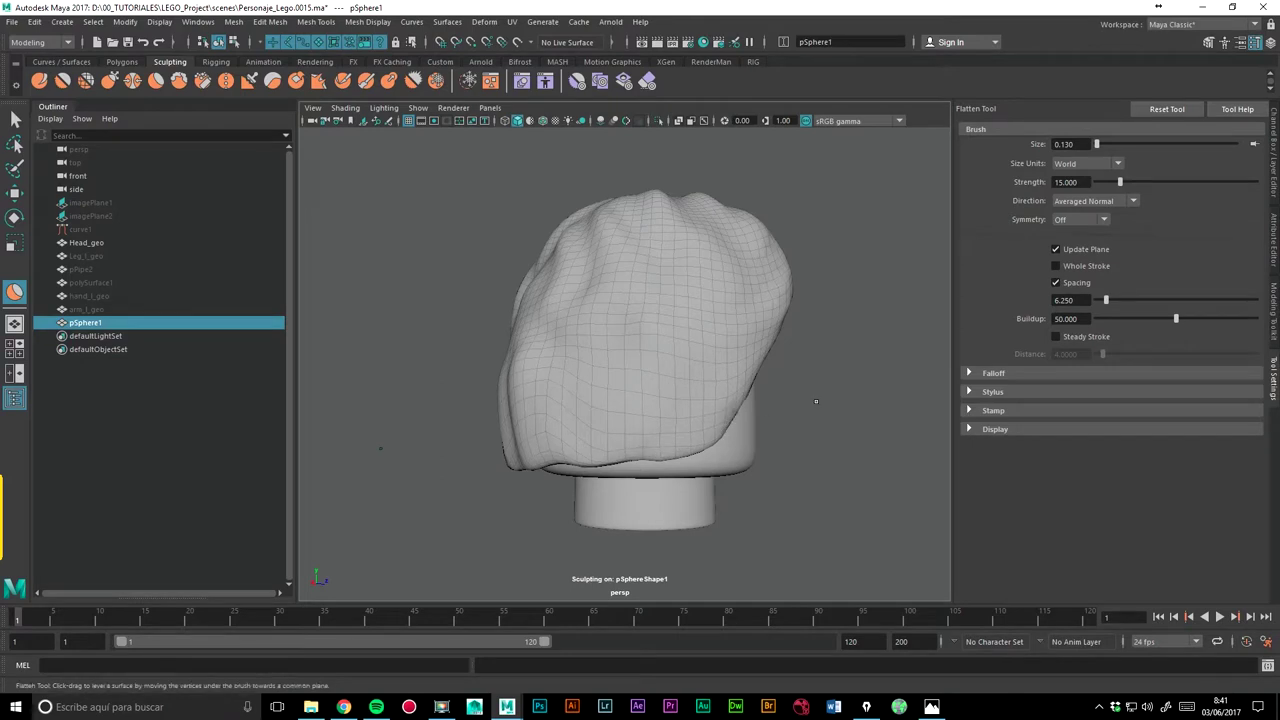
left_click_drag(816, 401, 814, 400, "alt")
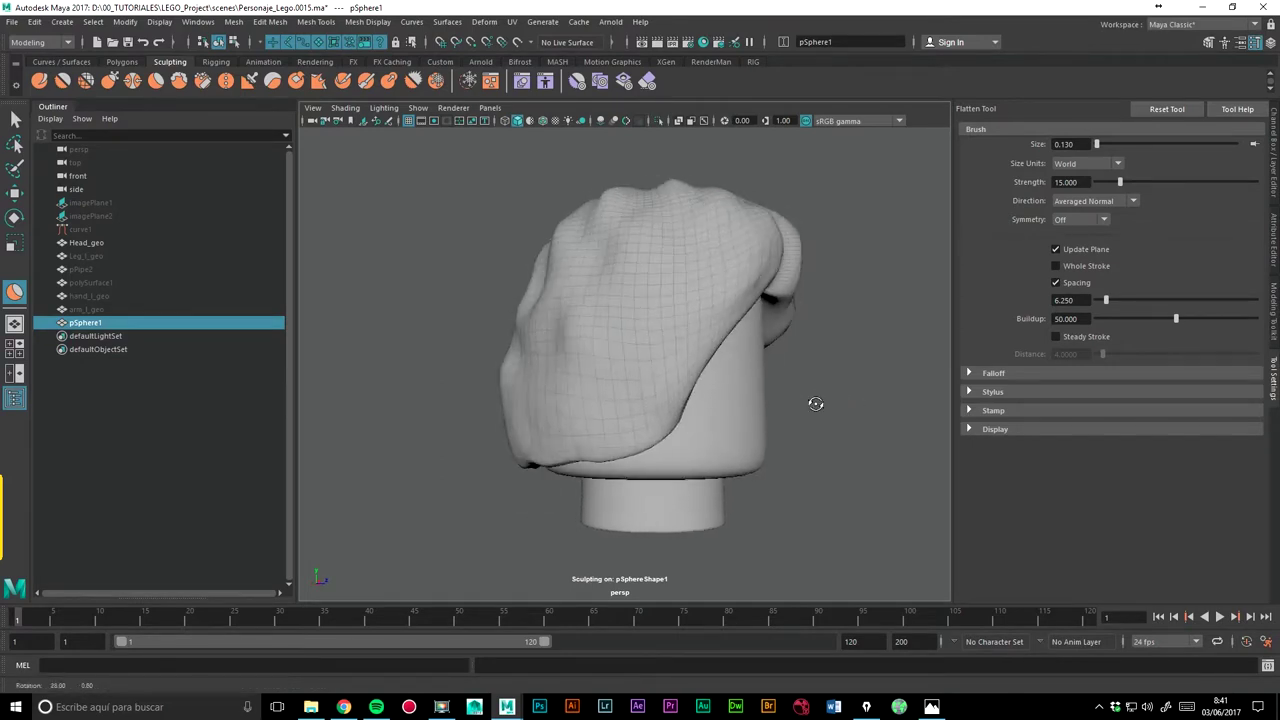
Step: Sharpen the brim and fold creases with the Pinch brush at size 0.130, strength 15
left_click(137, 85)
scroll(543, 292, "up", 3)
left_click_drag(520, 300, 536, 314, "alt")
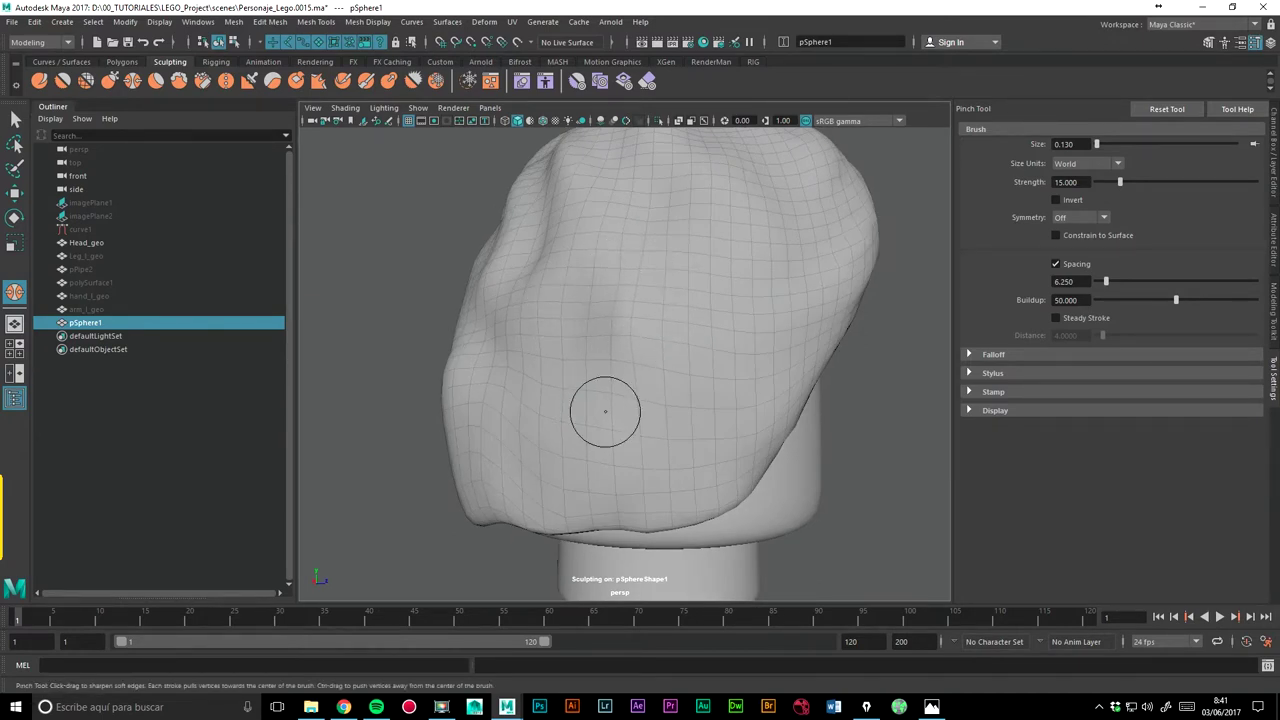
left_click_drag(836, 265, 641, 250, "alt")
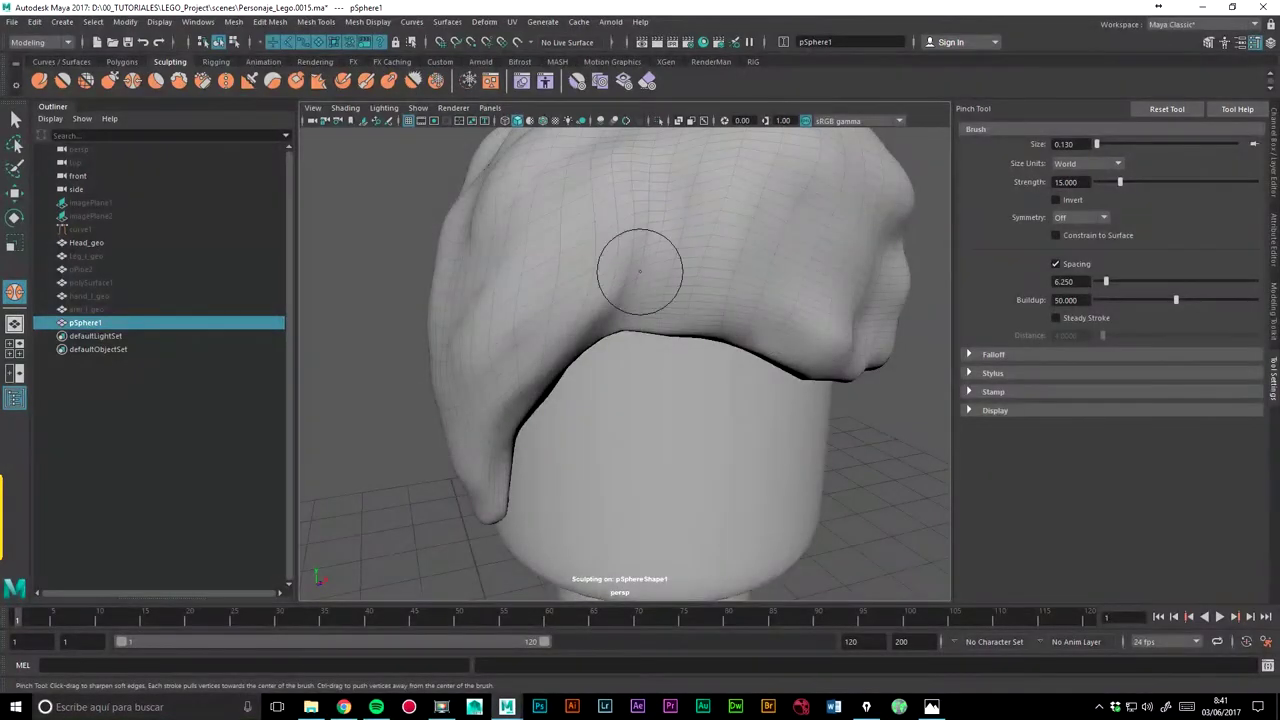
key("2")
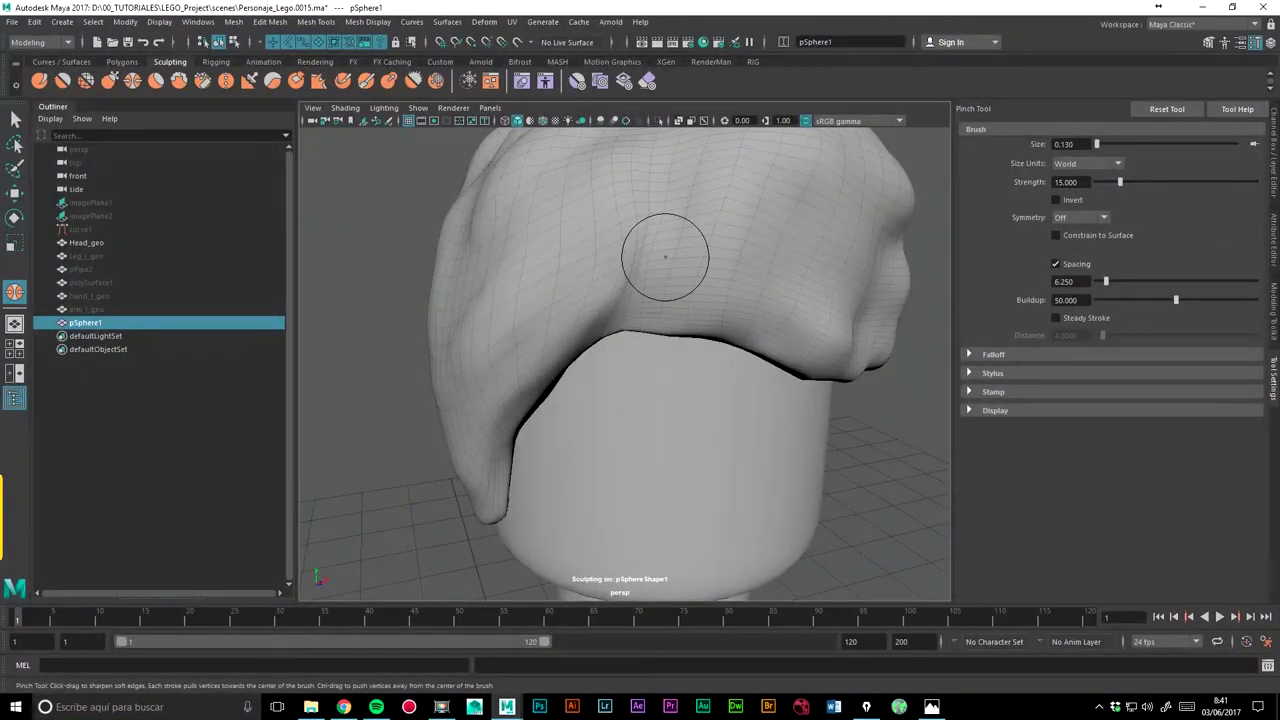
left_click_drag(665, 257, 562, 290, "alt")
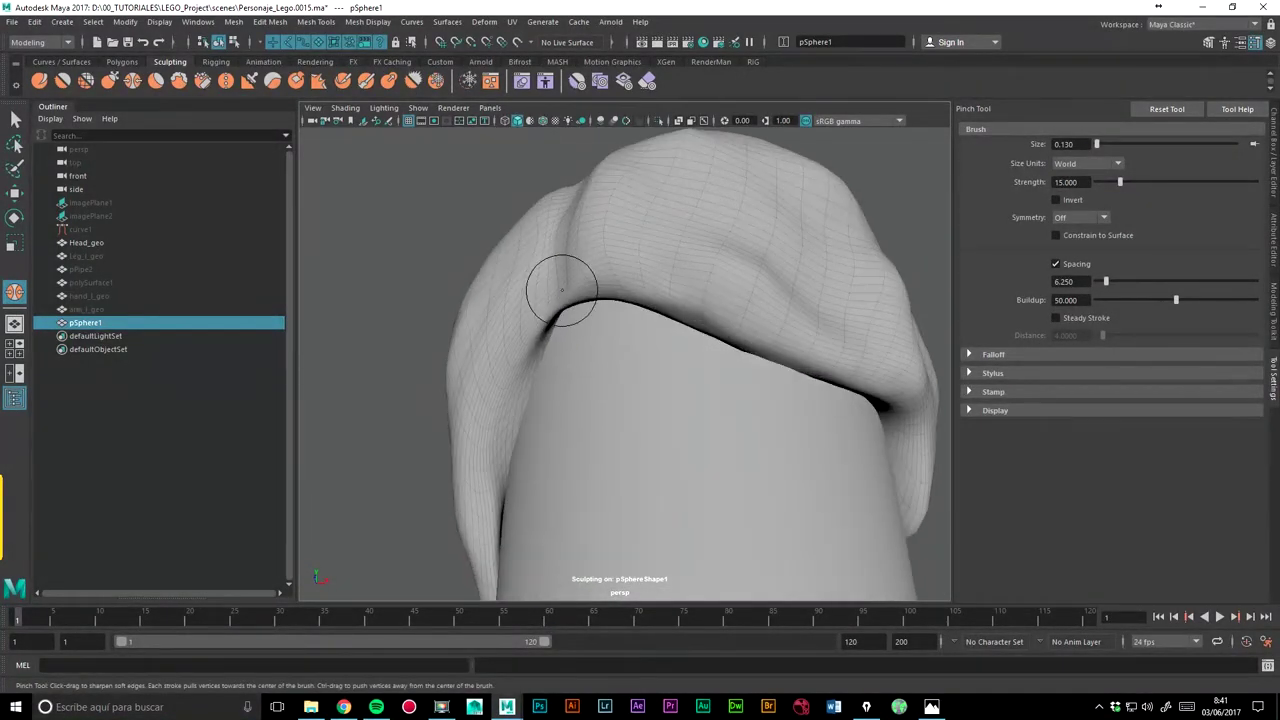
left_click_drag(568, 188, 632, 331, "alt")
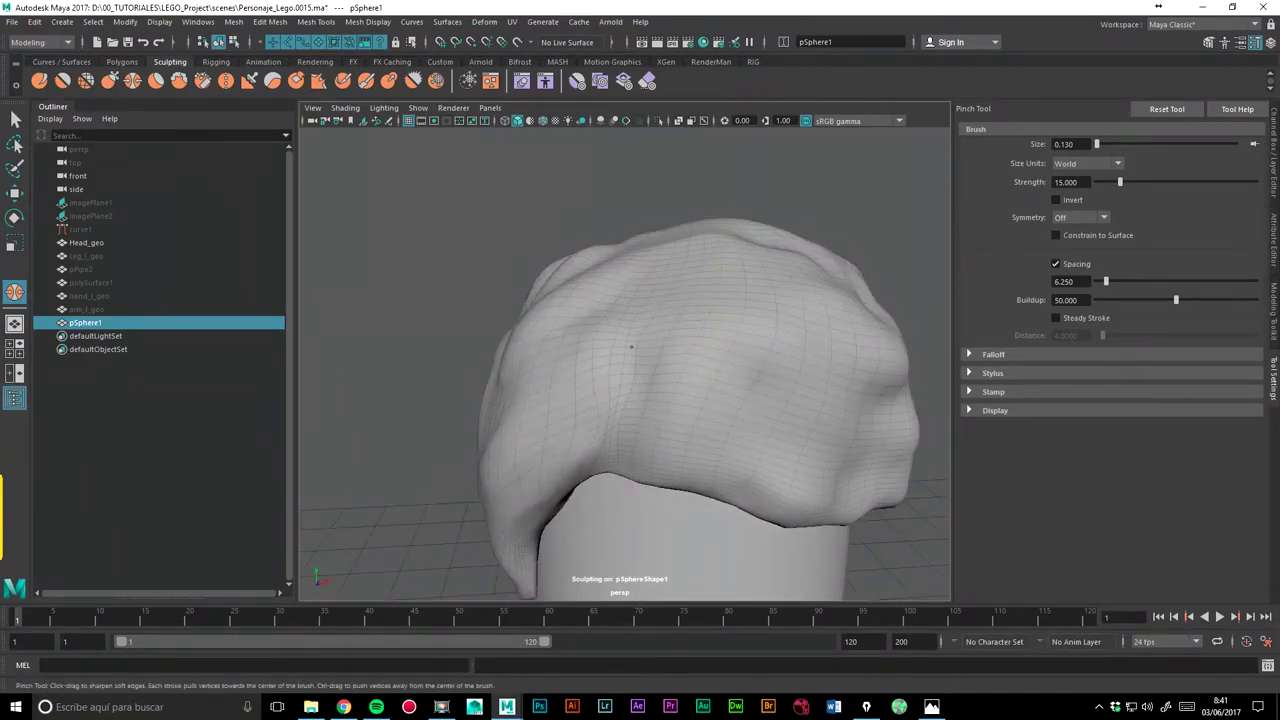
left_click_drag(640, 293, 534, 430, "alt")
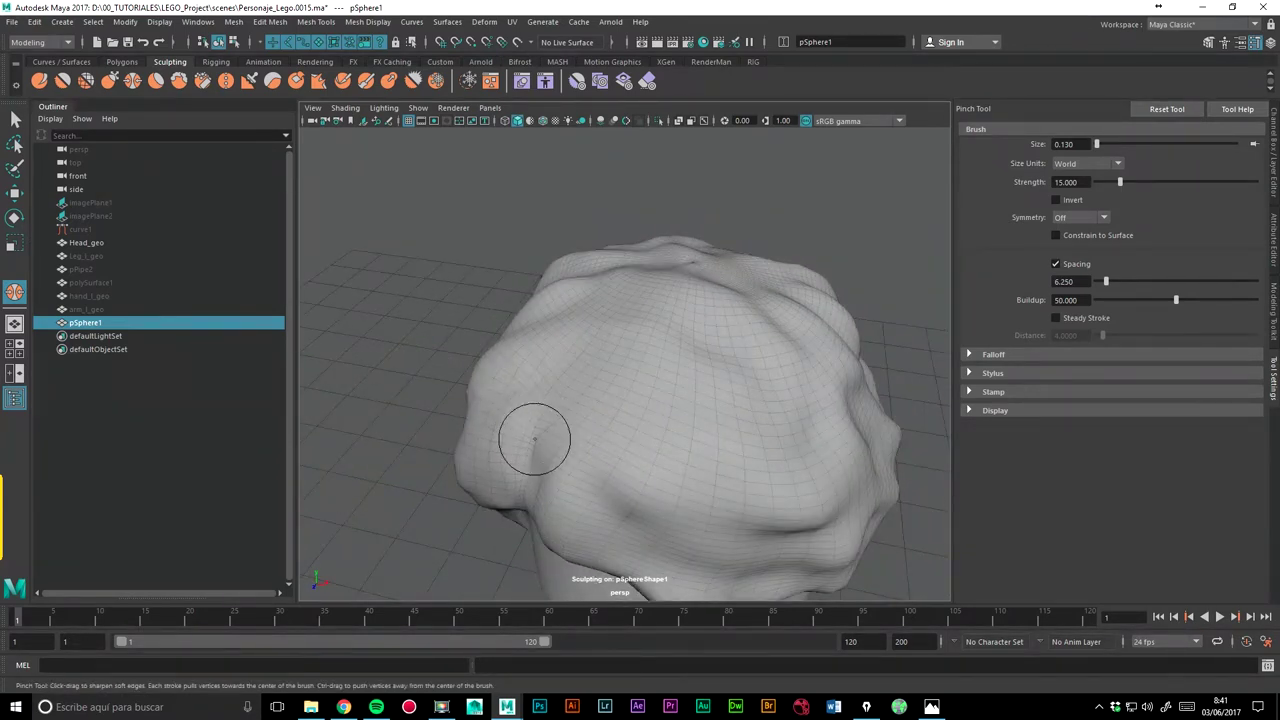
mouse_move(526, 456)
left_mouse_down("alt")
mouse_move(443, 423)
mouse_move(471, 391)
left_mouse_up("alt")
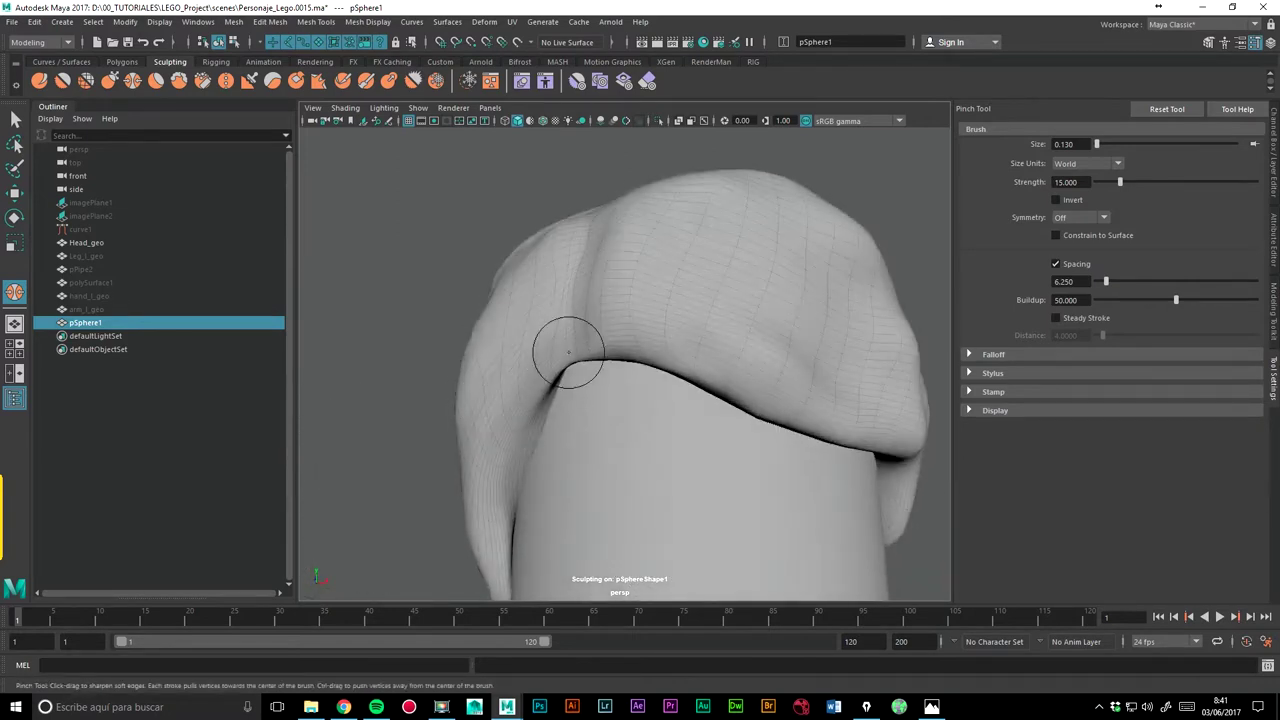
scroll(571, 191, "down", 5)
scroll(571, 191, "down", 1)
scroll(674, 274, "up", 2)
scroll(497, 166, "up", 3)
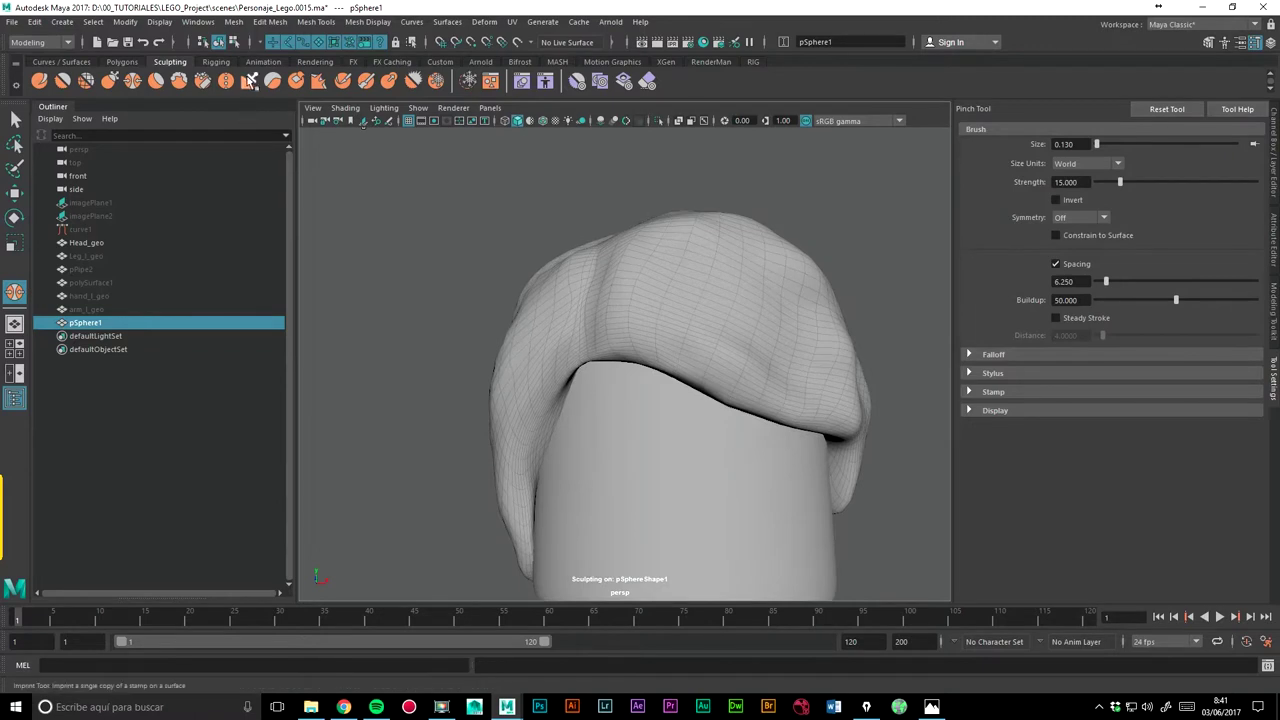
Step: Switch to the Imprint Tool (size 0.130, strength 15) and turn on Use Stamp in its Stamp settings
left_click(250, 81)
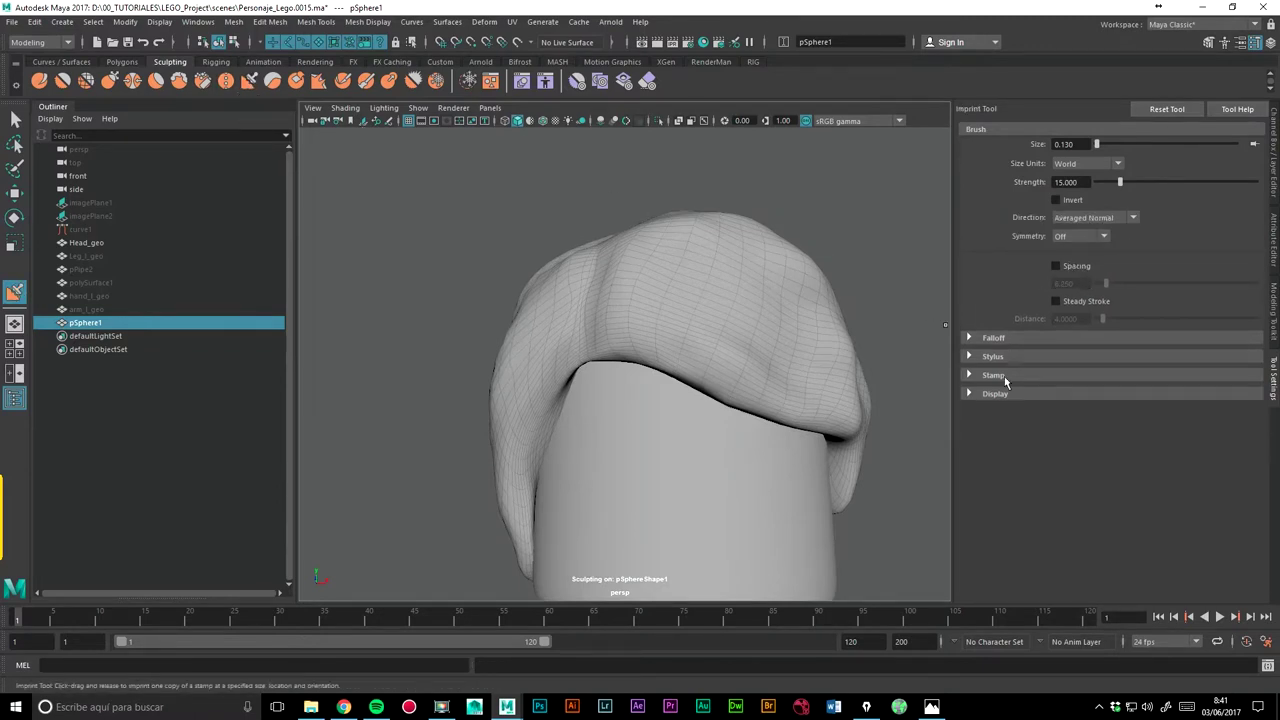
left_click(995, 338)
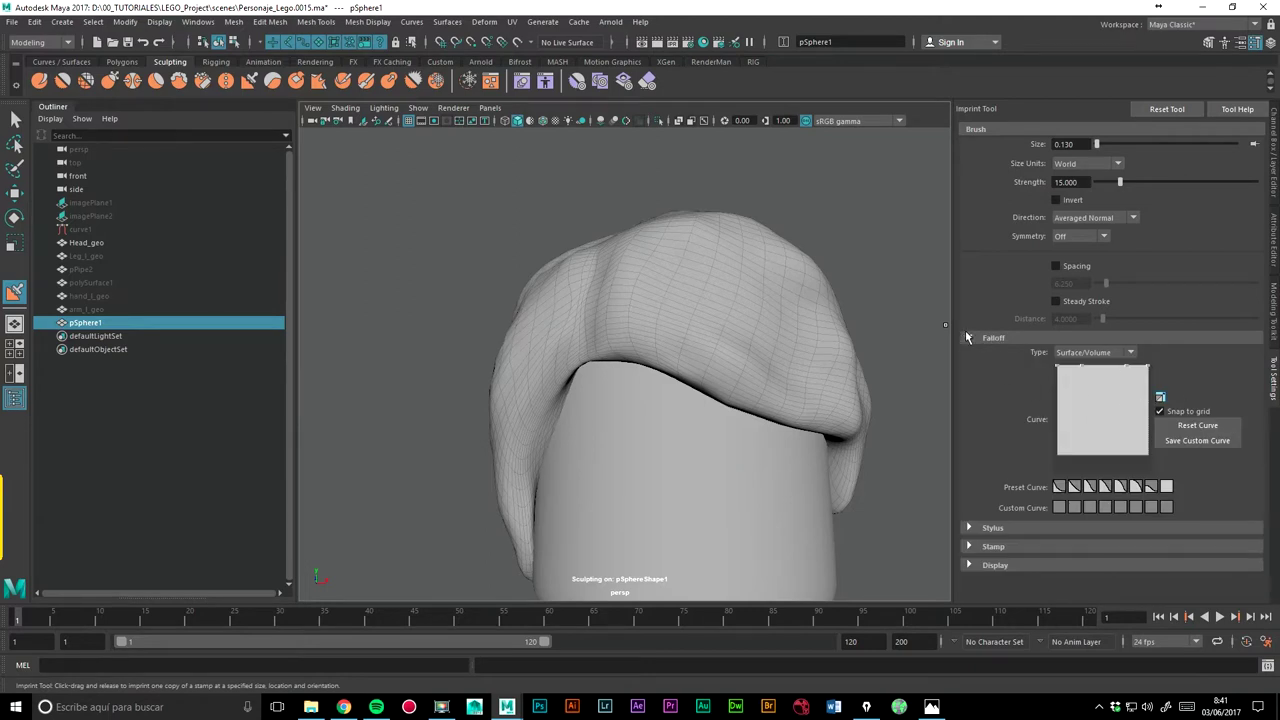
left_click(988, 338)
left_click(993, 356)
left_click(993, 356)
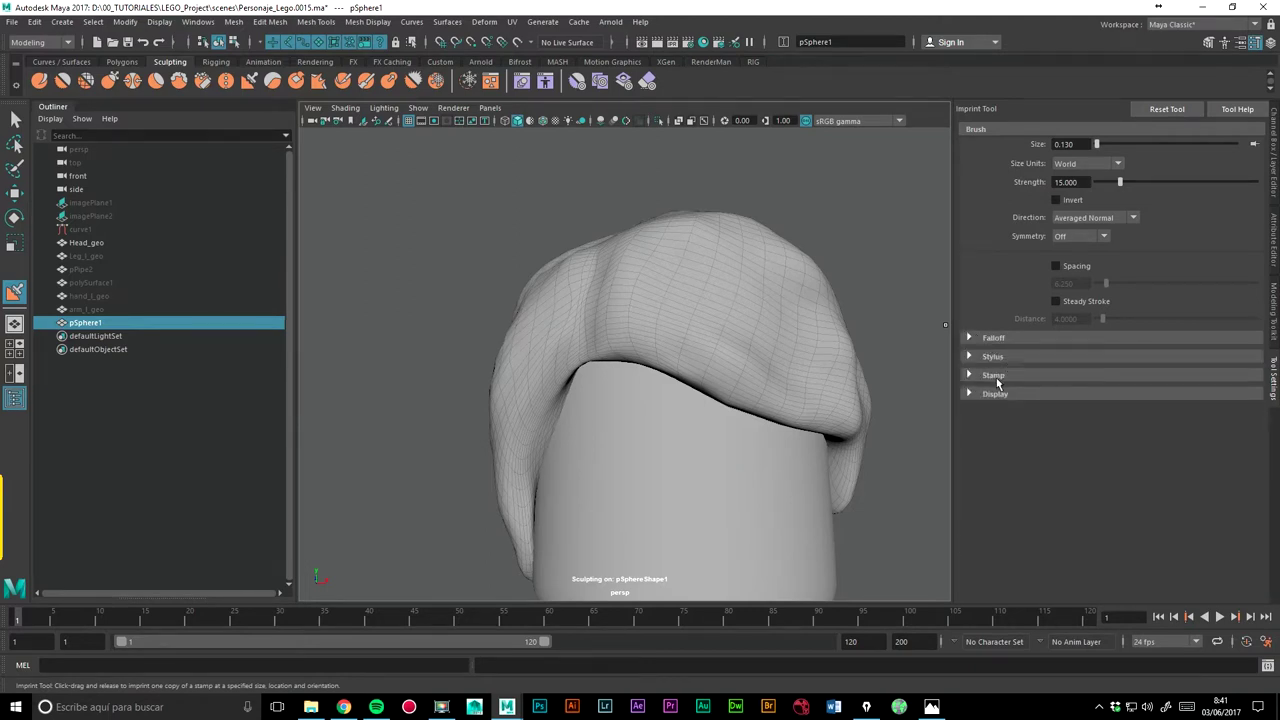
left_click(995, 375)
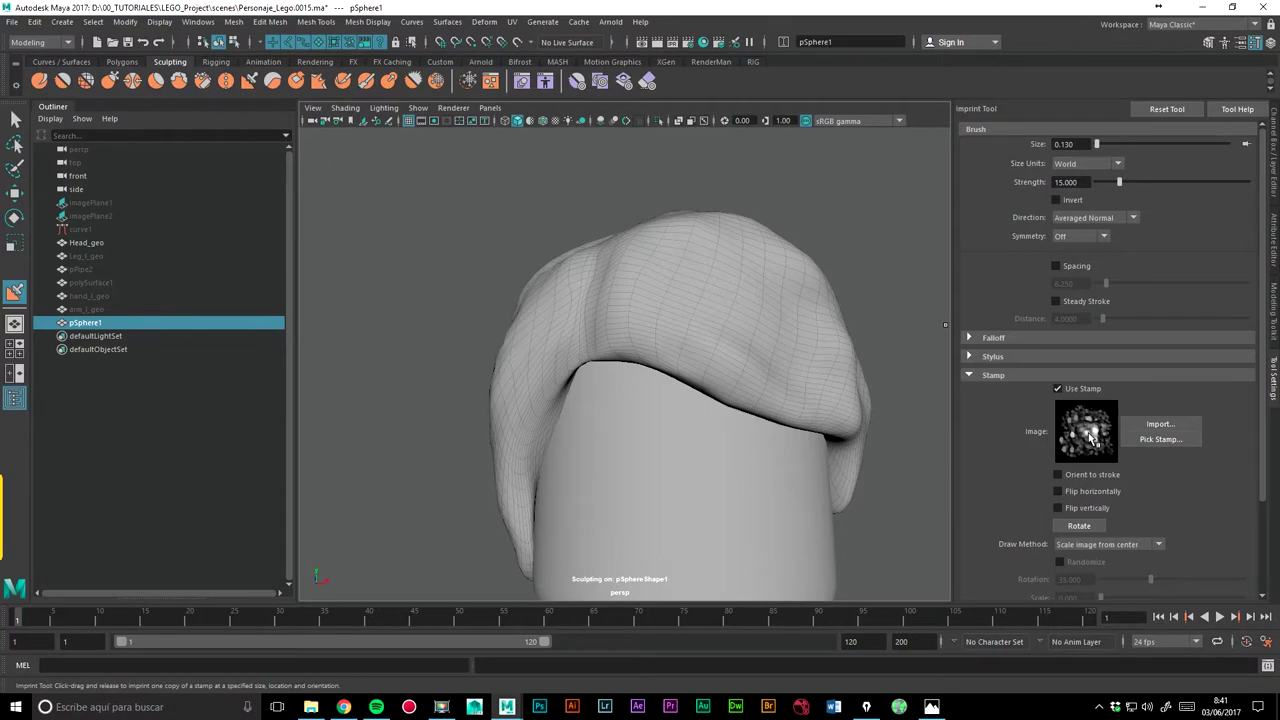
left_click(1057, 389)
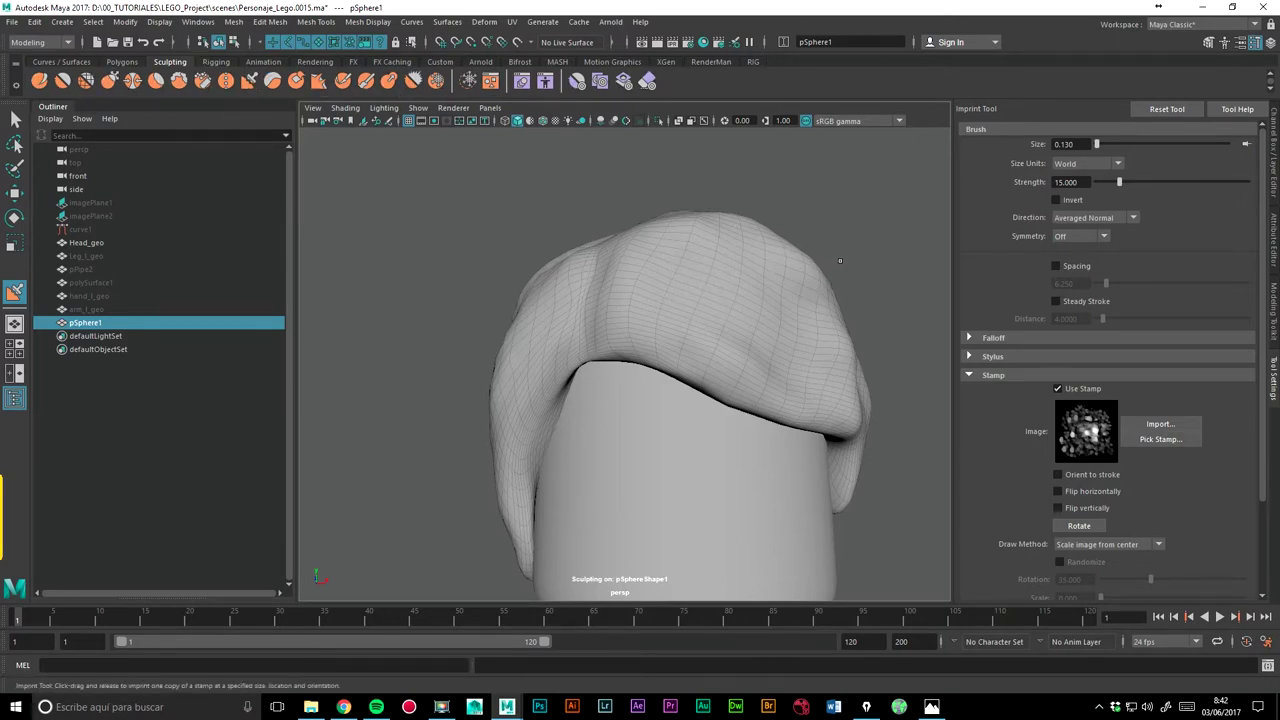
Step: Use the Grab brush to pull out the left side and upper-left lobe of the pSphere1 hair
right_click_drag(834, 257, 651, 249, "alt")
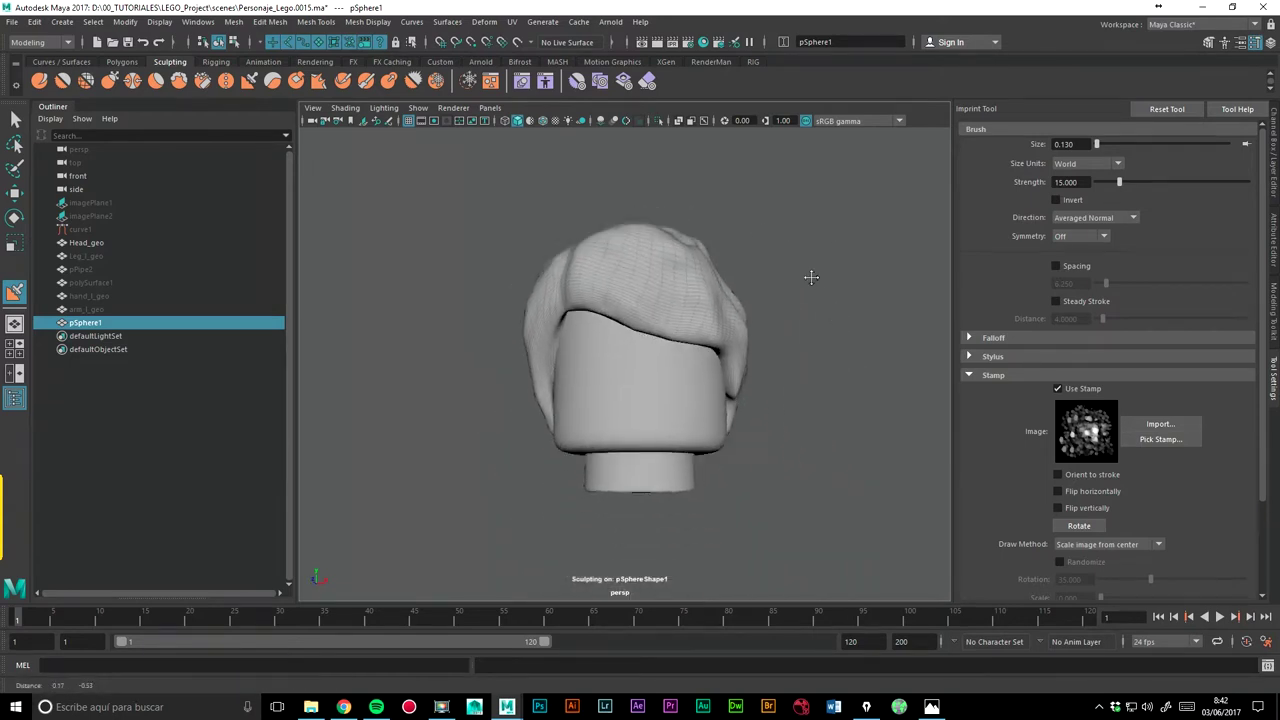
left_click_drag(811, 277, 701, 336, "alt")
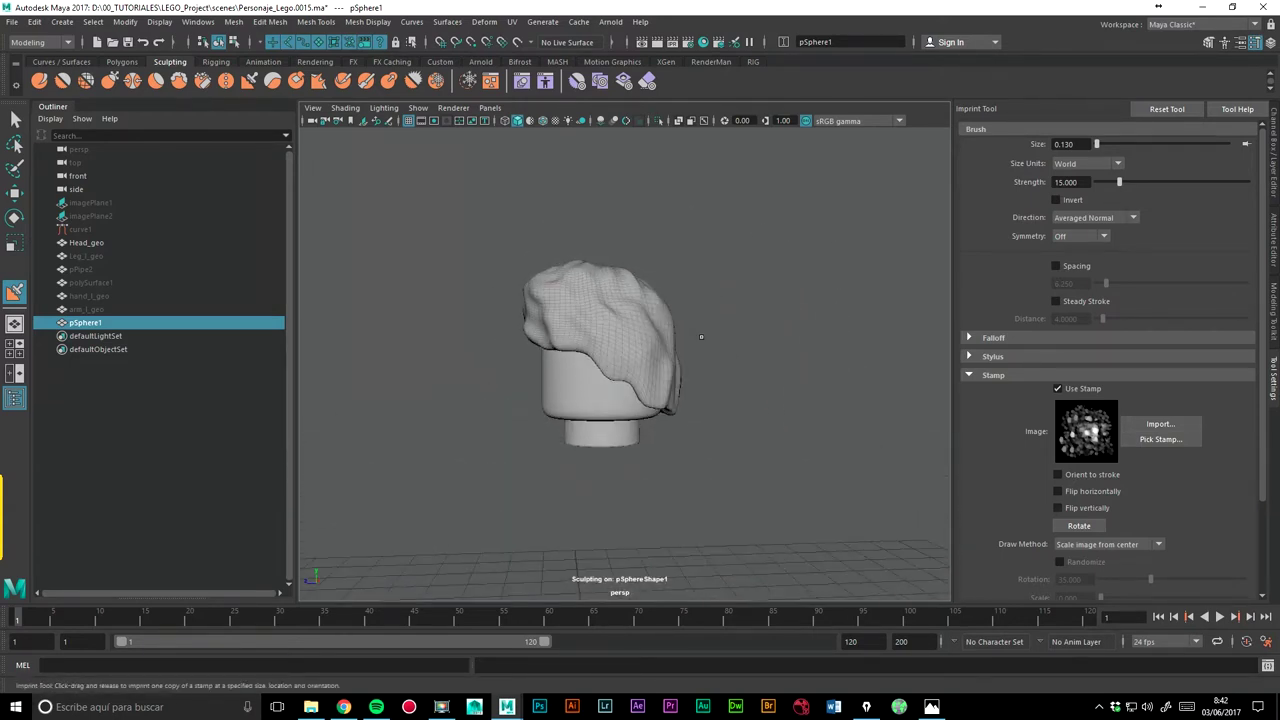
left_click(108, 80)
scroll(595, 210, "up", 5)
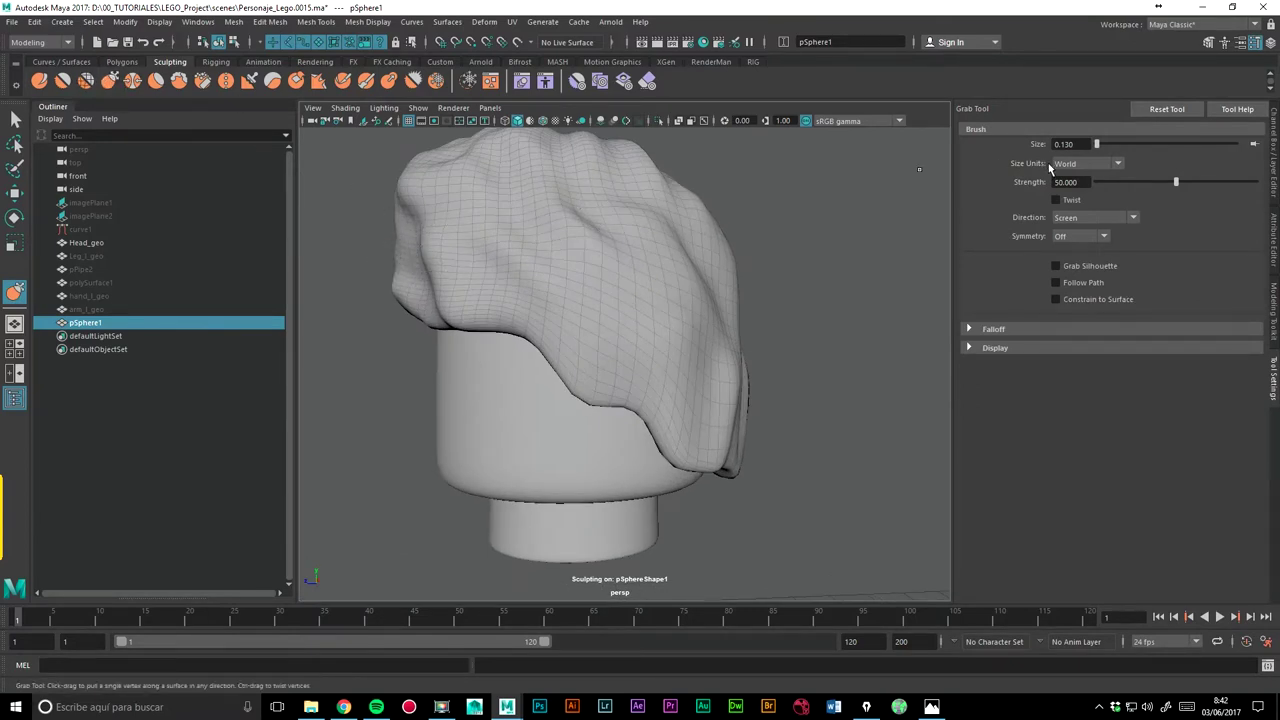
mouse_move(468, 232)
left_mouse_down()
mouse_move(439, 273)
mouse_move(457, 129)
left_mouse_up()
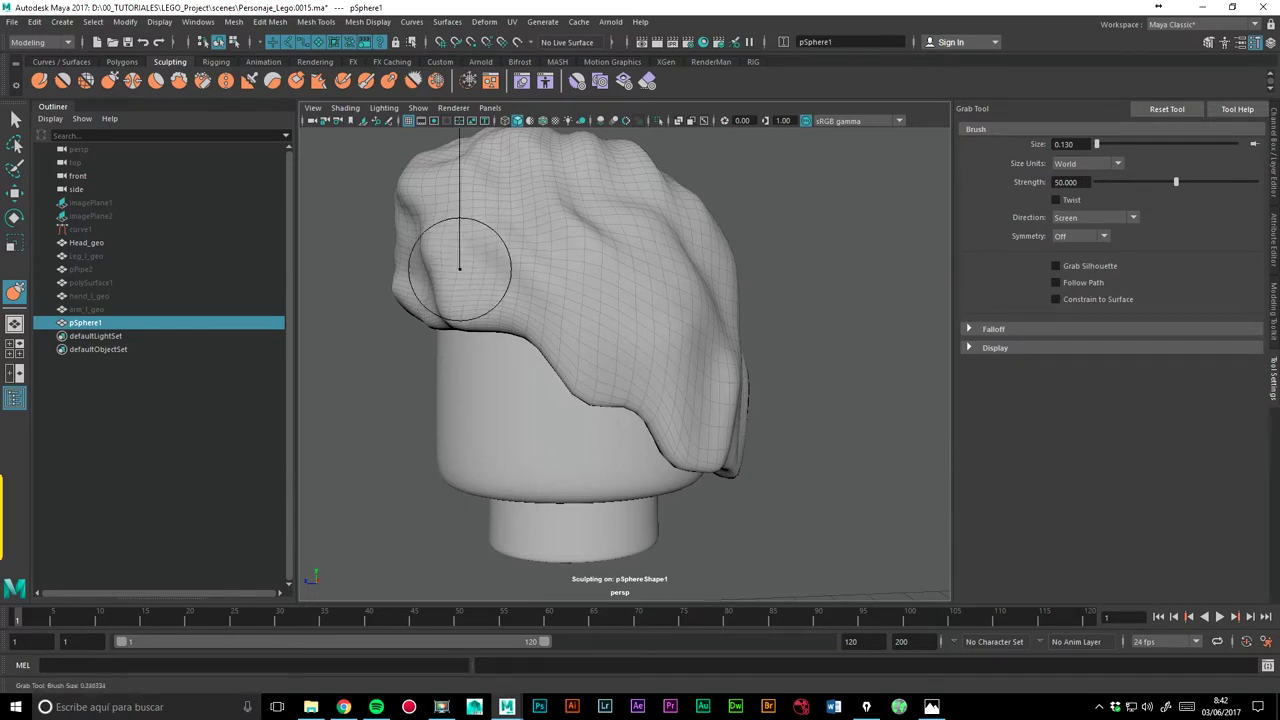
left_click_drag(393, 186, 413, 196)
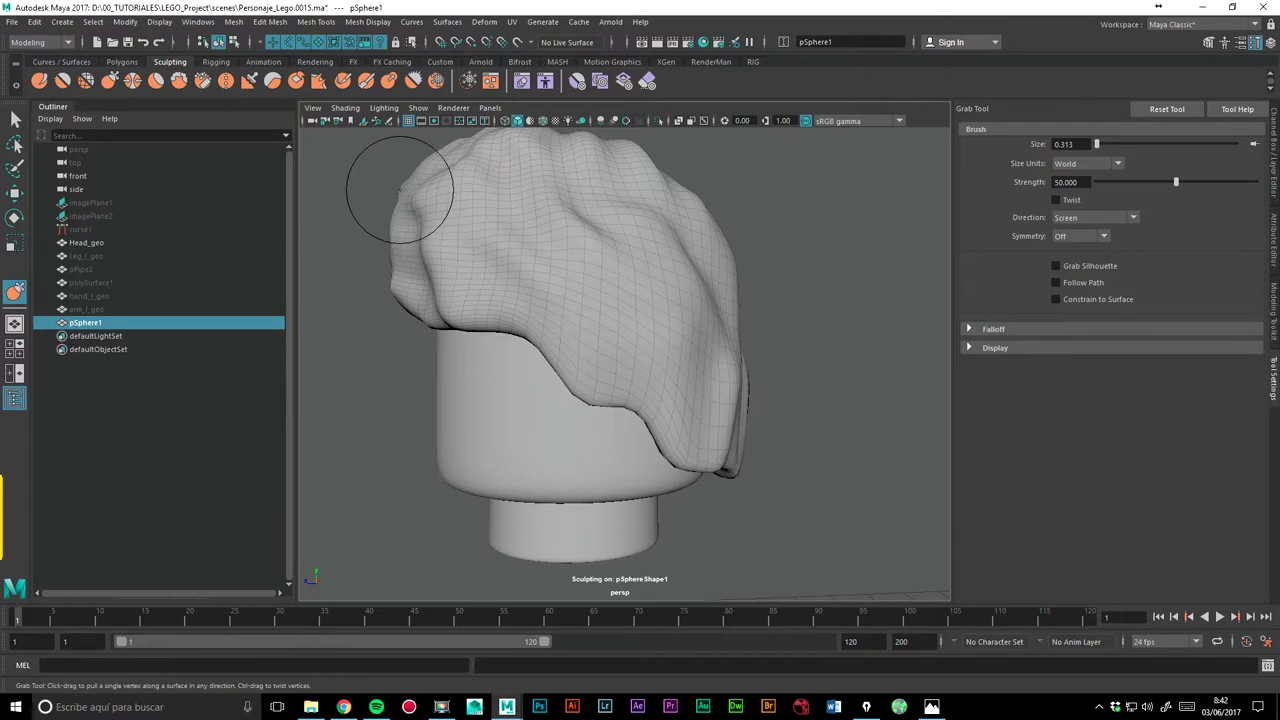
mouse_move(428, 200)
left_mouse_down("alt")
mouse_move(788, 244)
mouse_move(740, 246)
left_mouse_up("alt")
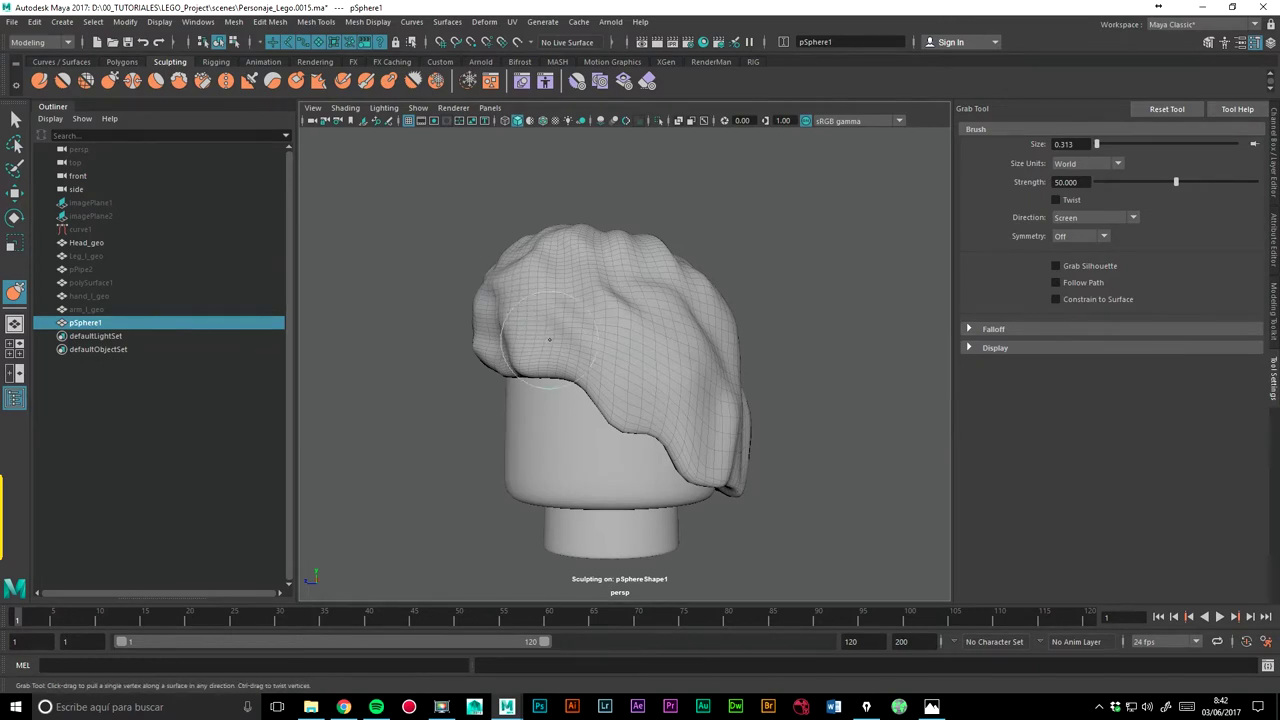
left_click_drag(531, 307, 518, 315)
Step: Switch the brush to smoothing and orbit front, behind and below to inspect the hair's lower-left side
left_click_drag(725, 286, 521, 387, "alt")
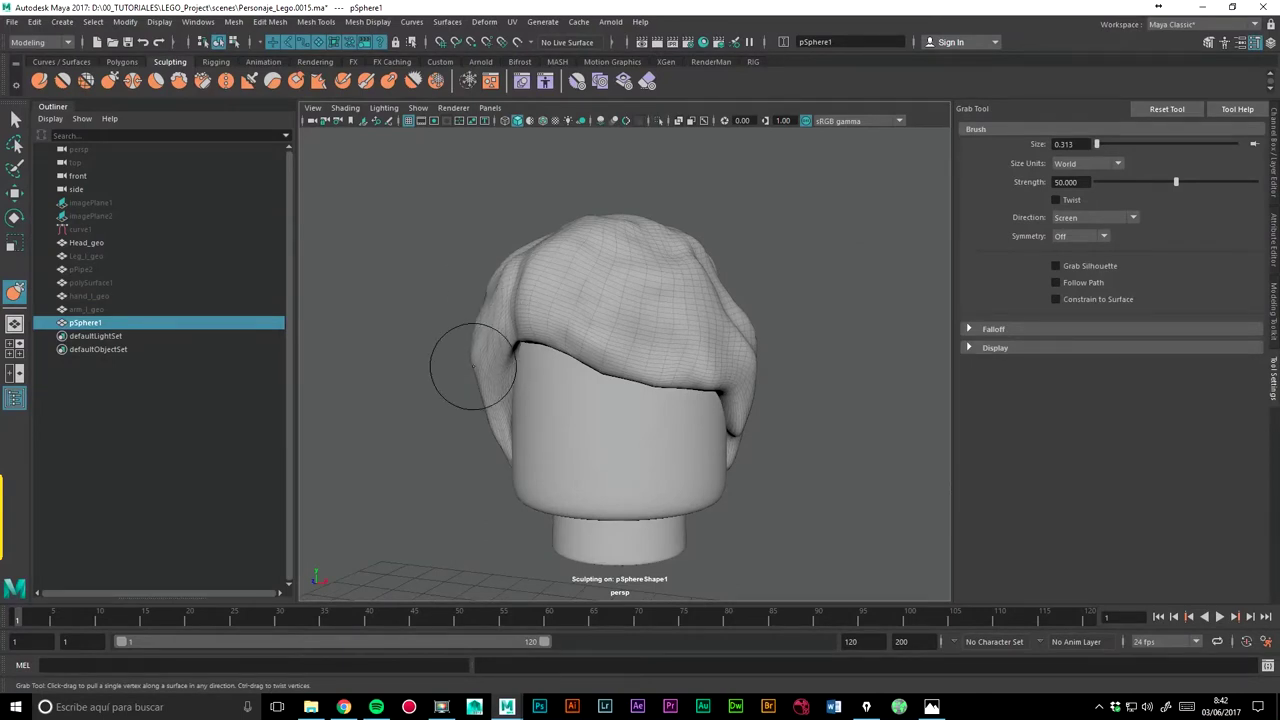
mouse_move(470, 368)
left_mouse_down("alt")
mouse_move(449, 400)
mouse_move(755, 391)
left_mouse_up("alt")
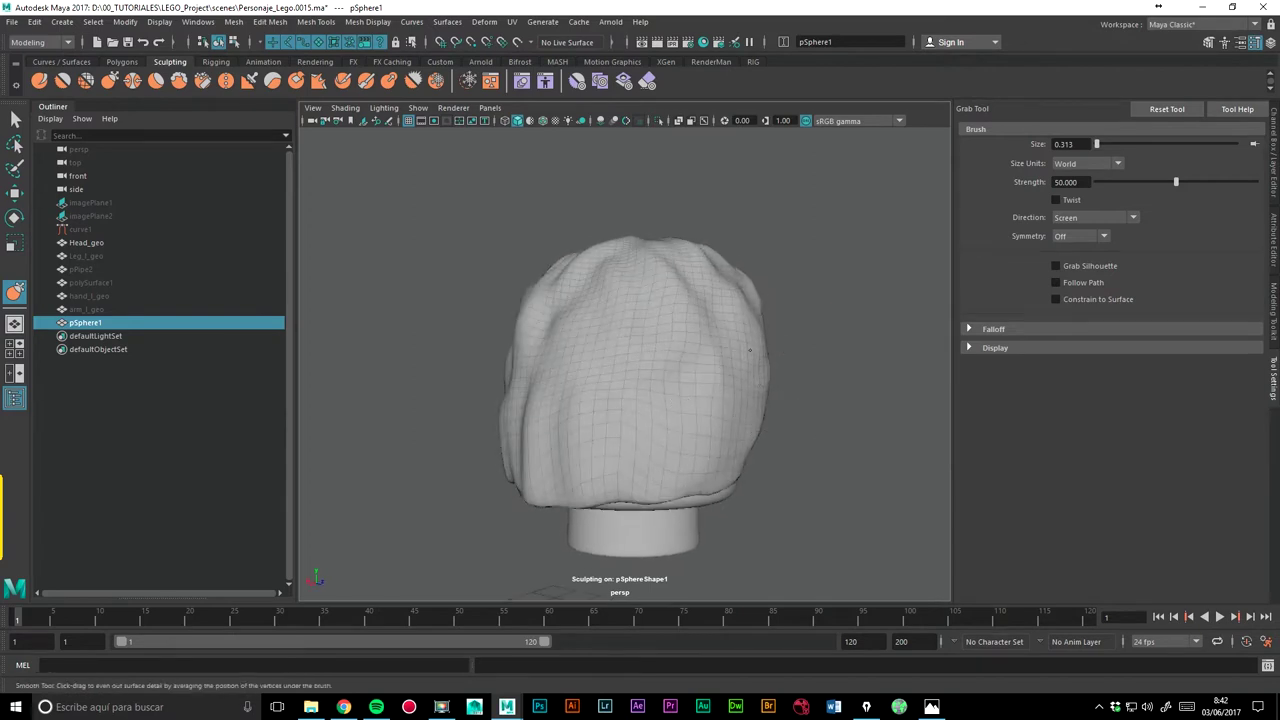
left_click_drag(541, 482, 463, 457, "alt")
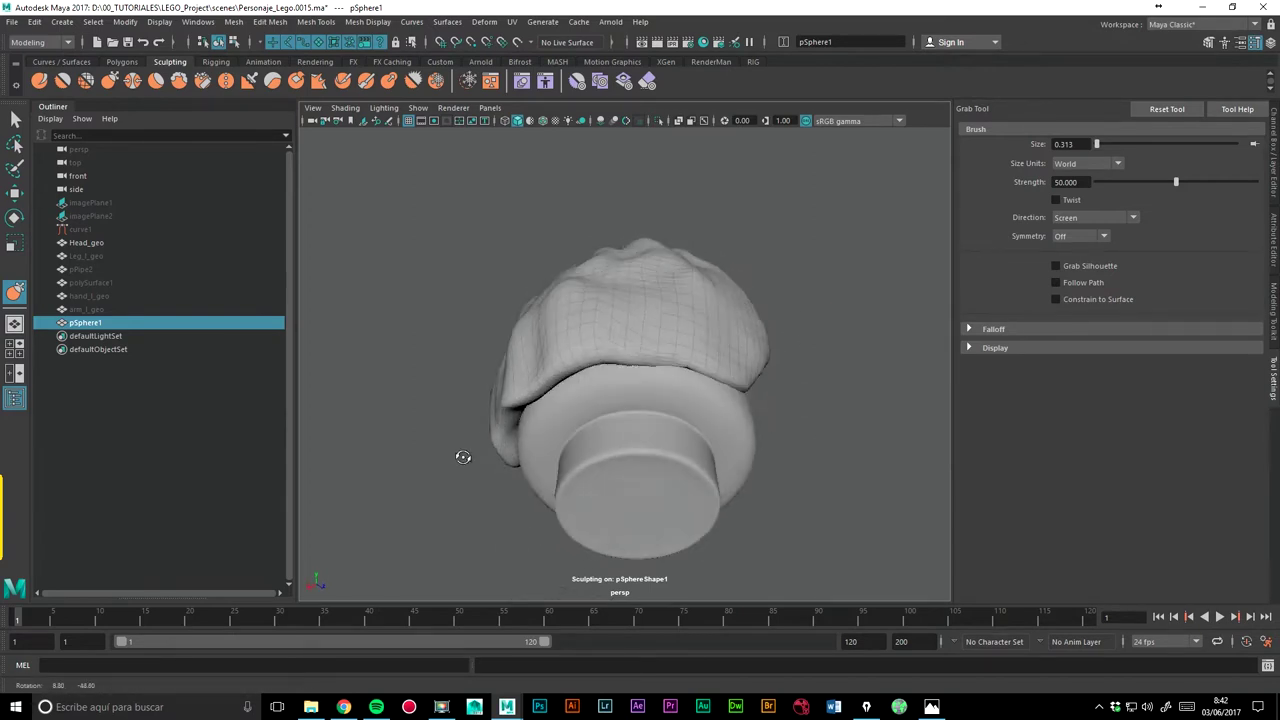
left_click_drag(509, 414, 485, 409, "alt")
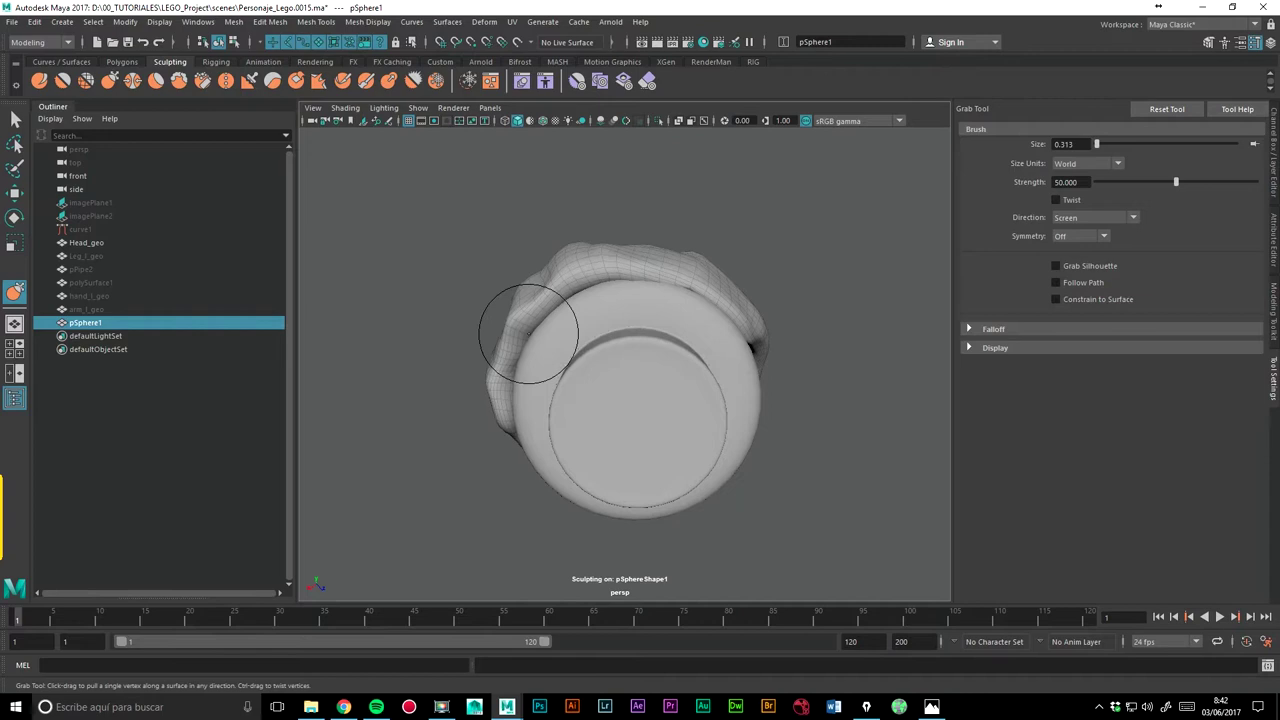
key("shift")
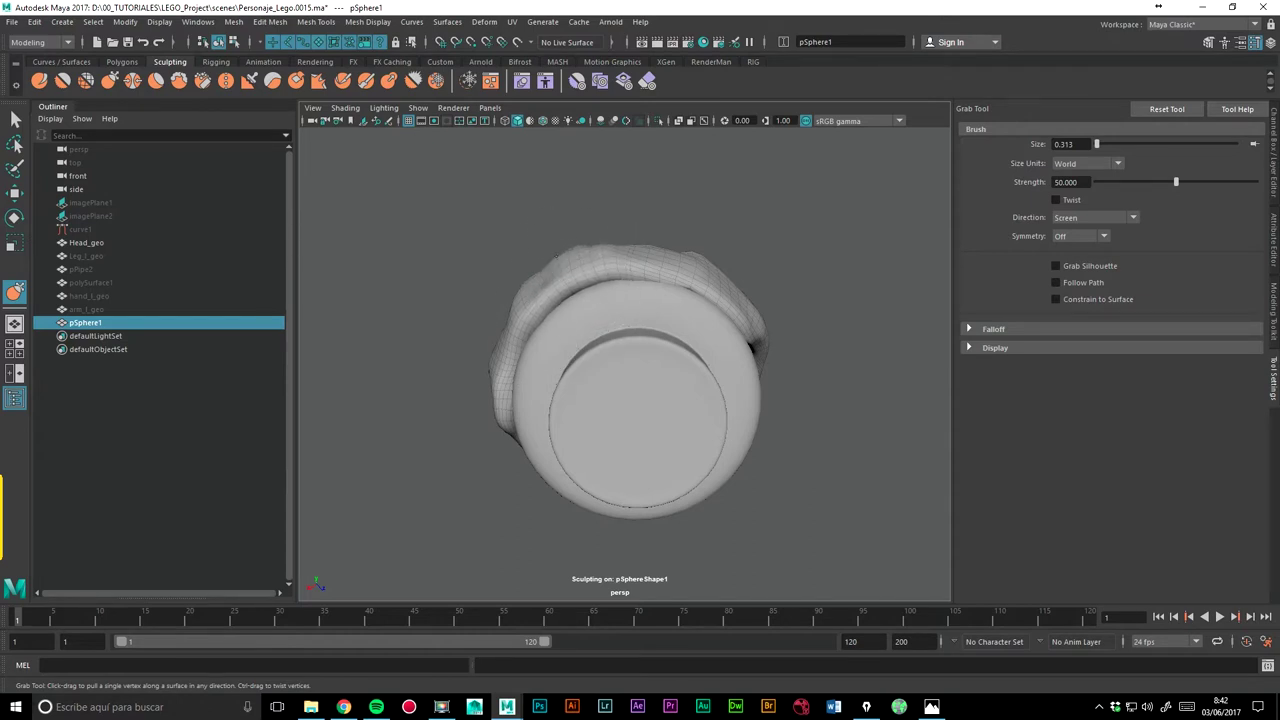
mouse_move(823, 255)
left_mouse_down("alt")
mouse_move(891, 289)
mouse_move(886, 300)
mouse_move(894, 289)
mouse_move(794, 286)
left_mouse_up("alt")
scroll(794, 286, "up", 3)
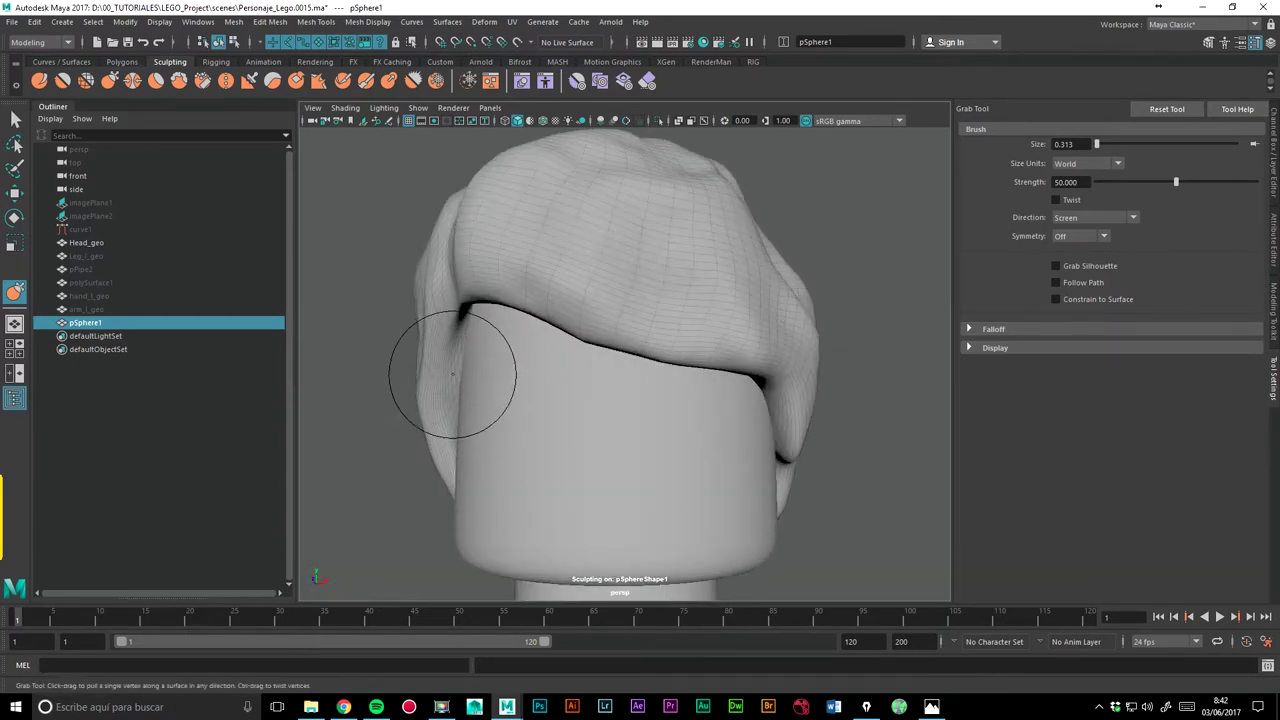
mouse_move(457, 333)
left_mouse_down("alt")
mouse_move(386, 400)
mouse_move(443, 400)
mouse_move(424, 392)
left_mouse_up("alt")
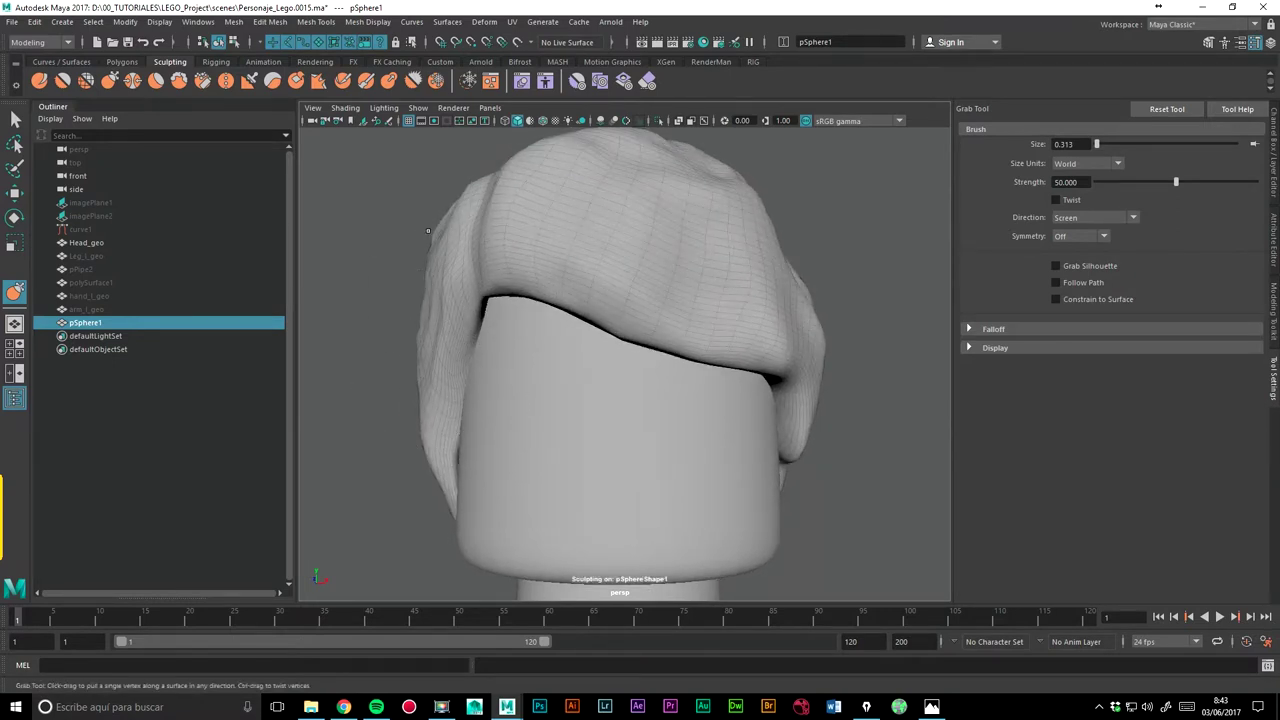
left_click_drag(443, 349, 434, 371, "alt")
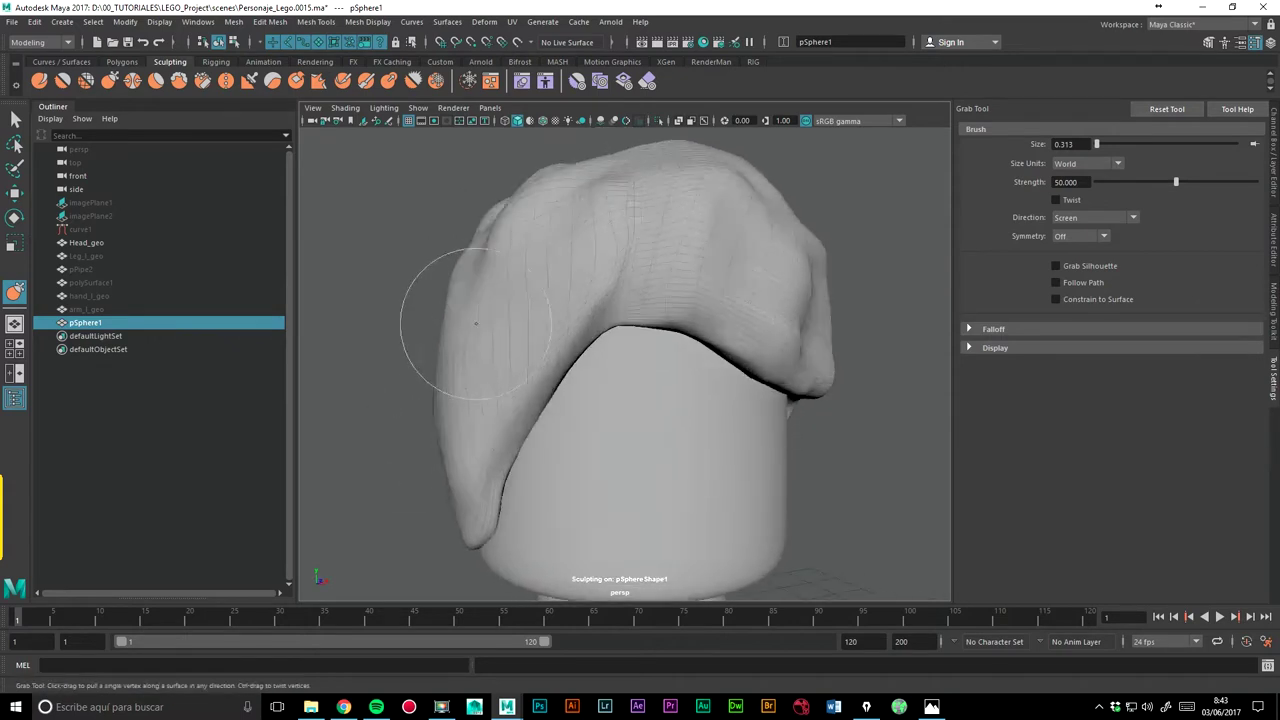
Step: Pick the Relax brush and review the hair from above, below and the side
left_click(86, 80)
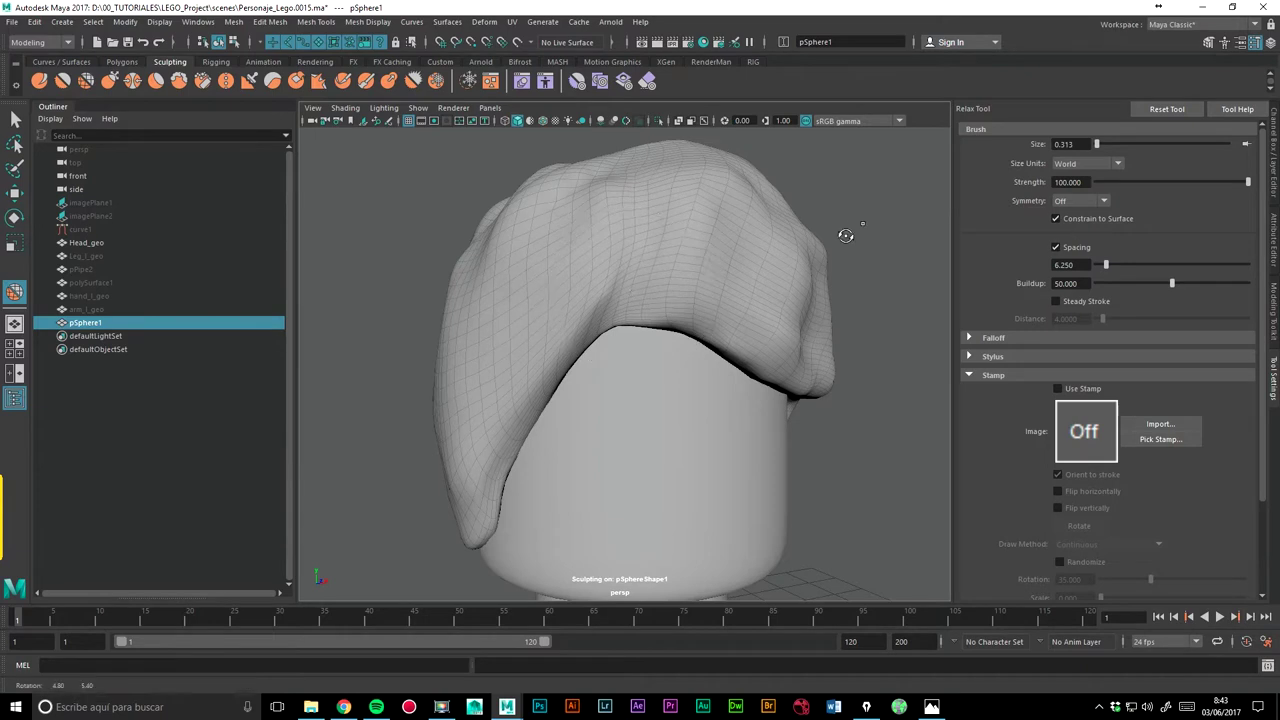
left_click_drag(843, 237, 626, 361, "alt")
mouse_move(734, 314)
left_mouse_down("alt")
mouse_move(788, 314)
mouse_move(592, 406)
left_mouse_up("alt")
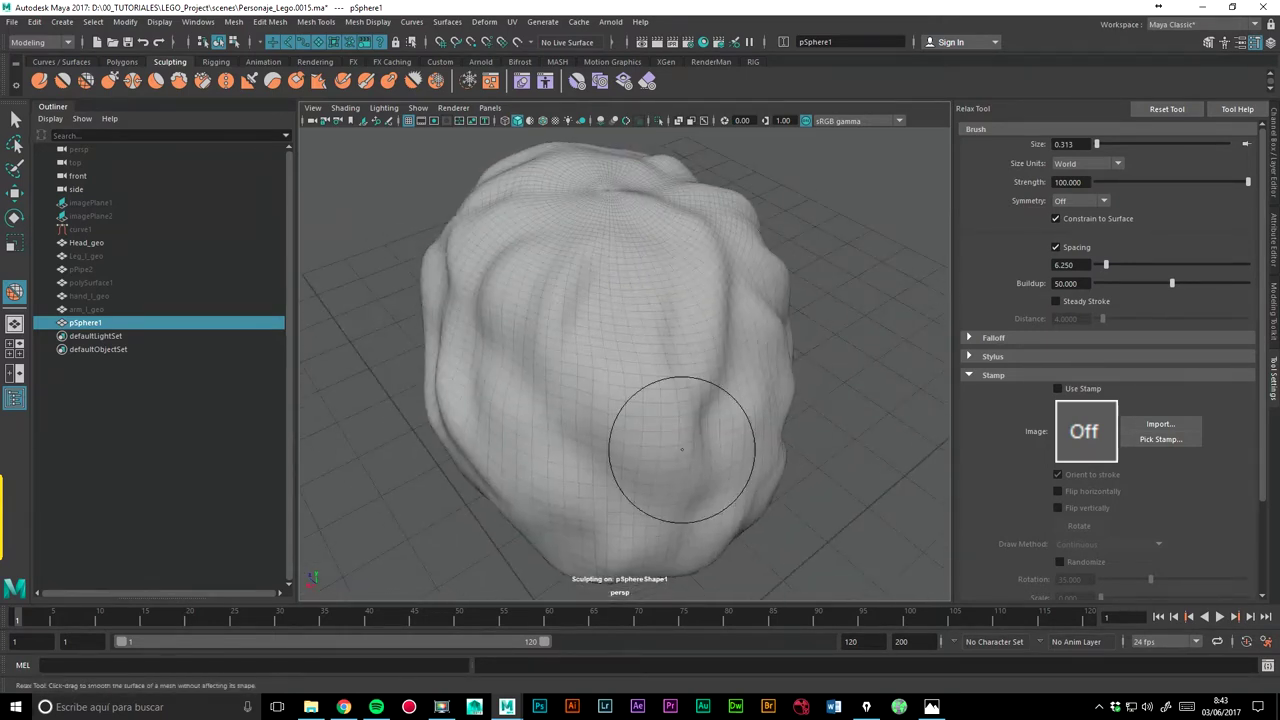
left_click_drag(686, 443, 779, 313, "alt")
scroll(677, 320, "down", 3)
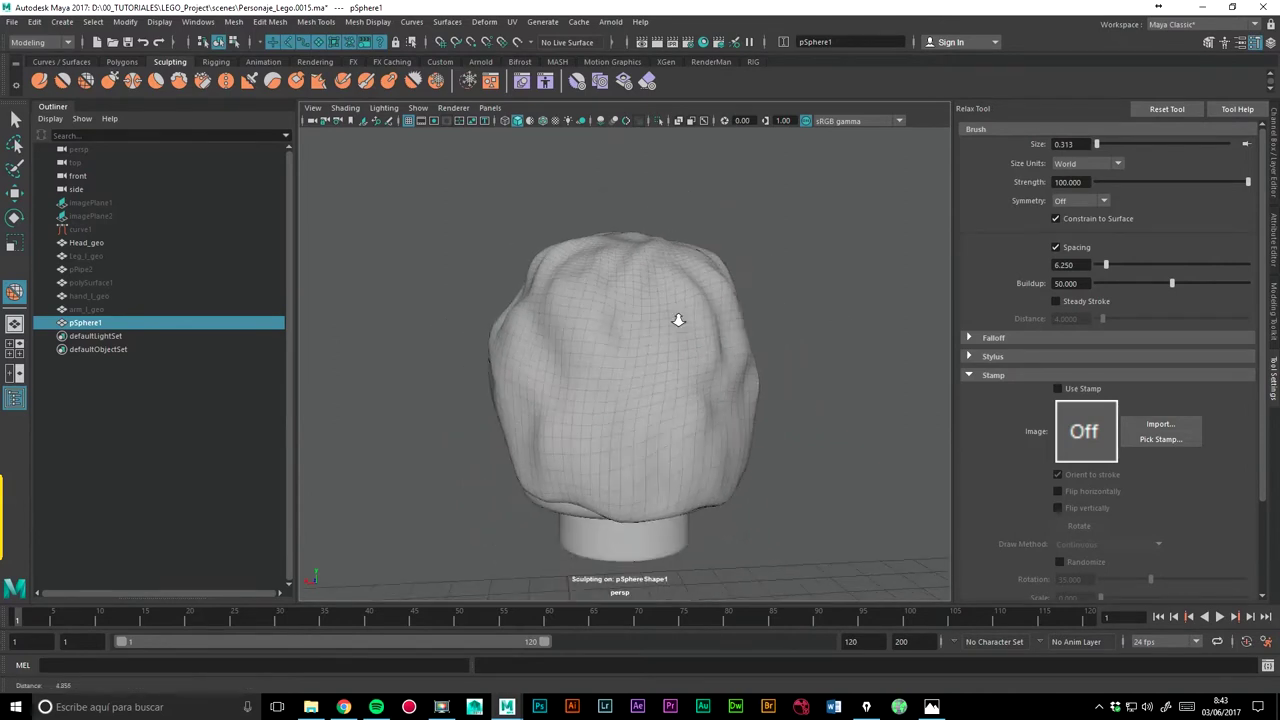
scroll(744, 386, "down", 2)
left_click_drag(656, 437, 800, 400, "alt")
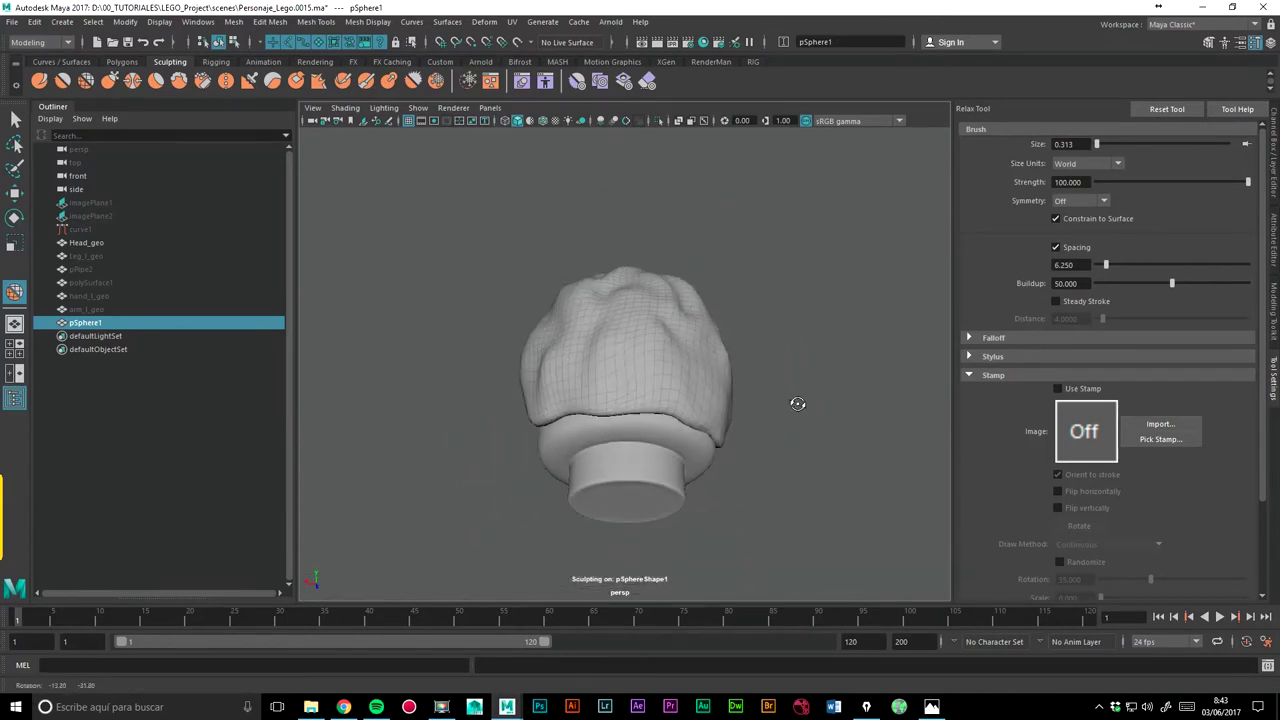
left_click_drag(707, 347, 669, 387, "alt")
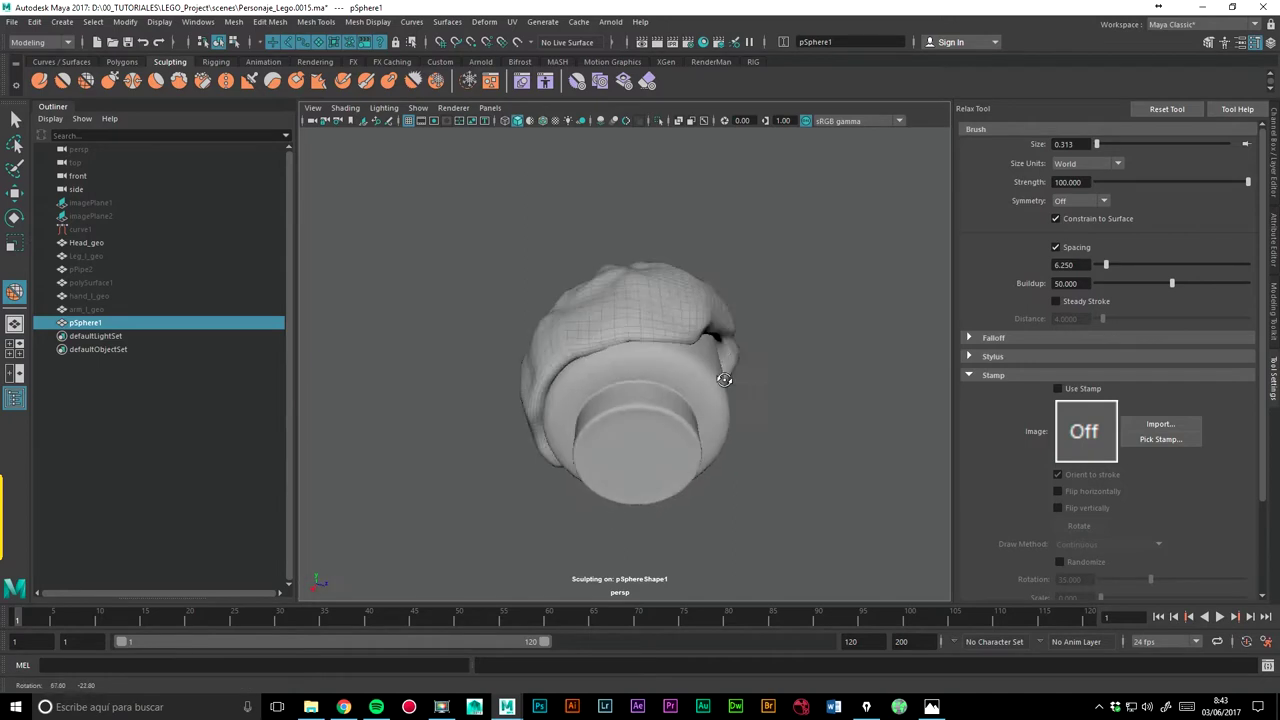
left_click_drag(740, 337, 767, 388, "alt")
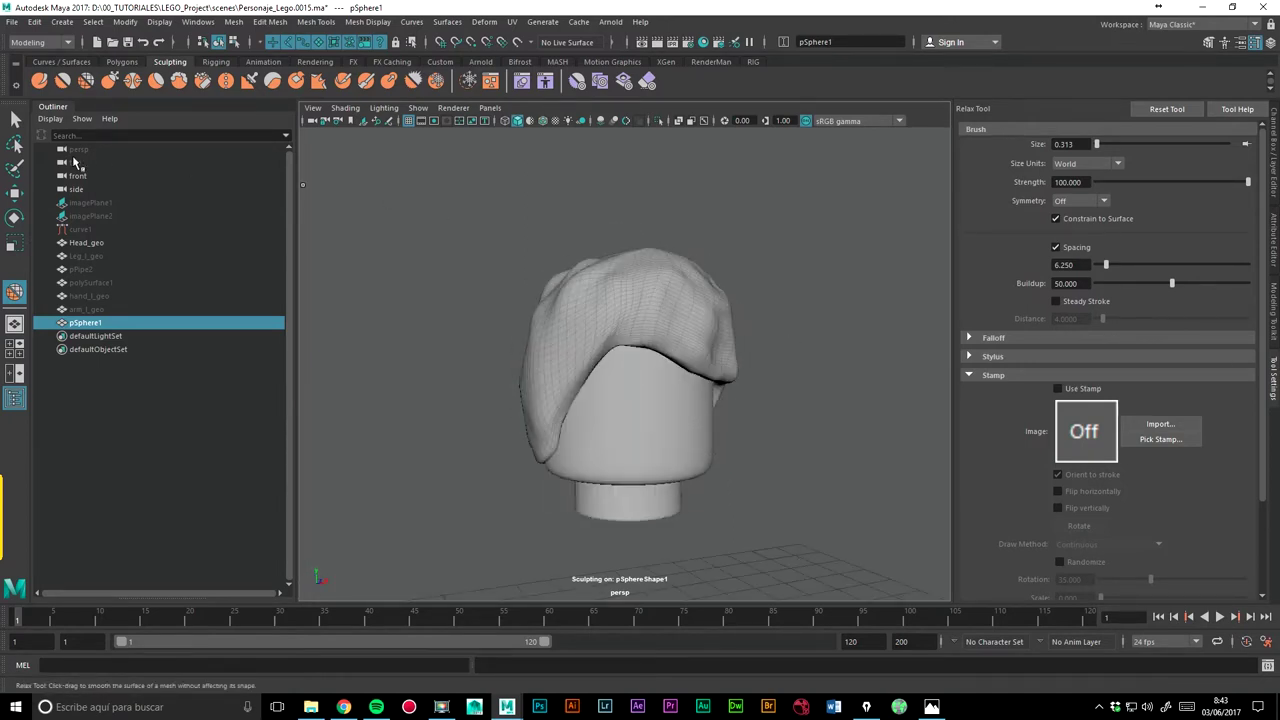
Step: Switch to the Move tool and view the hair mesh alone in Isolate Select from several angles
left_click(14, 194)
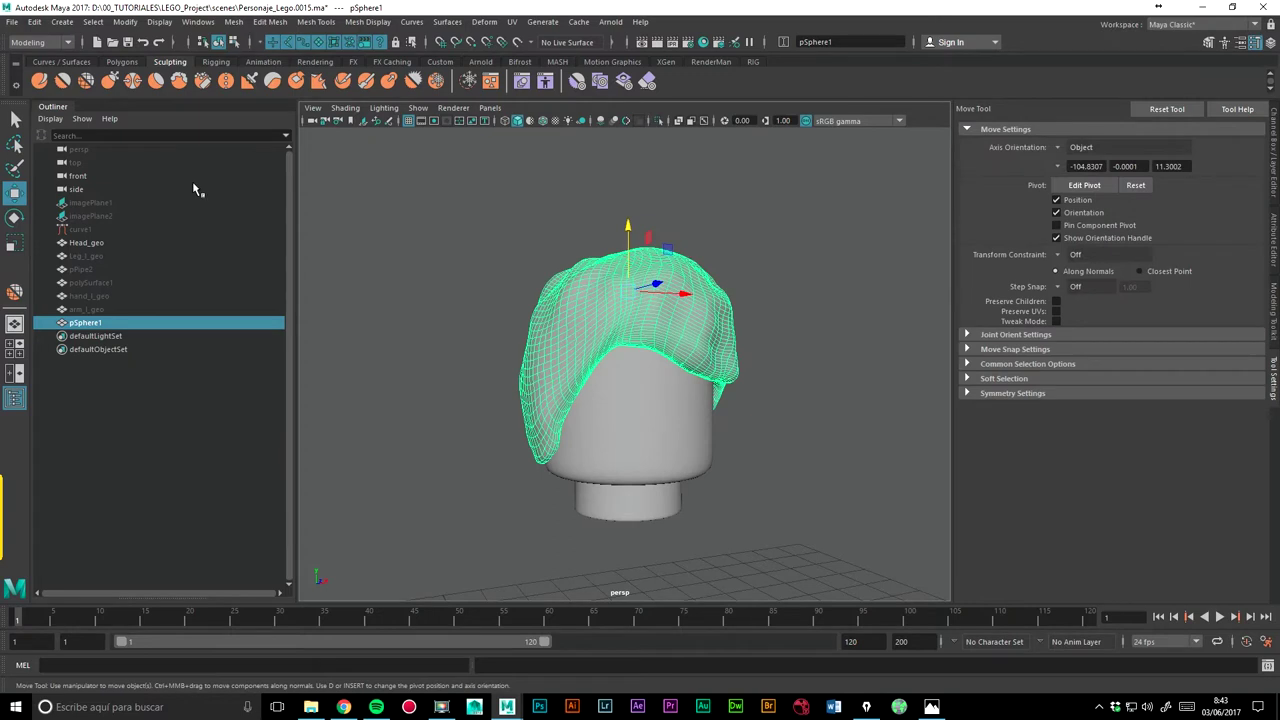
left_click(659, 120)
mouse_move(810, 346)
left_mouse_down("alt")
mouse_move(573, 354)
mouse_move(645, 482)
left_mouse_up("alt")
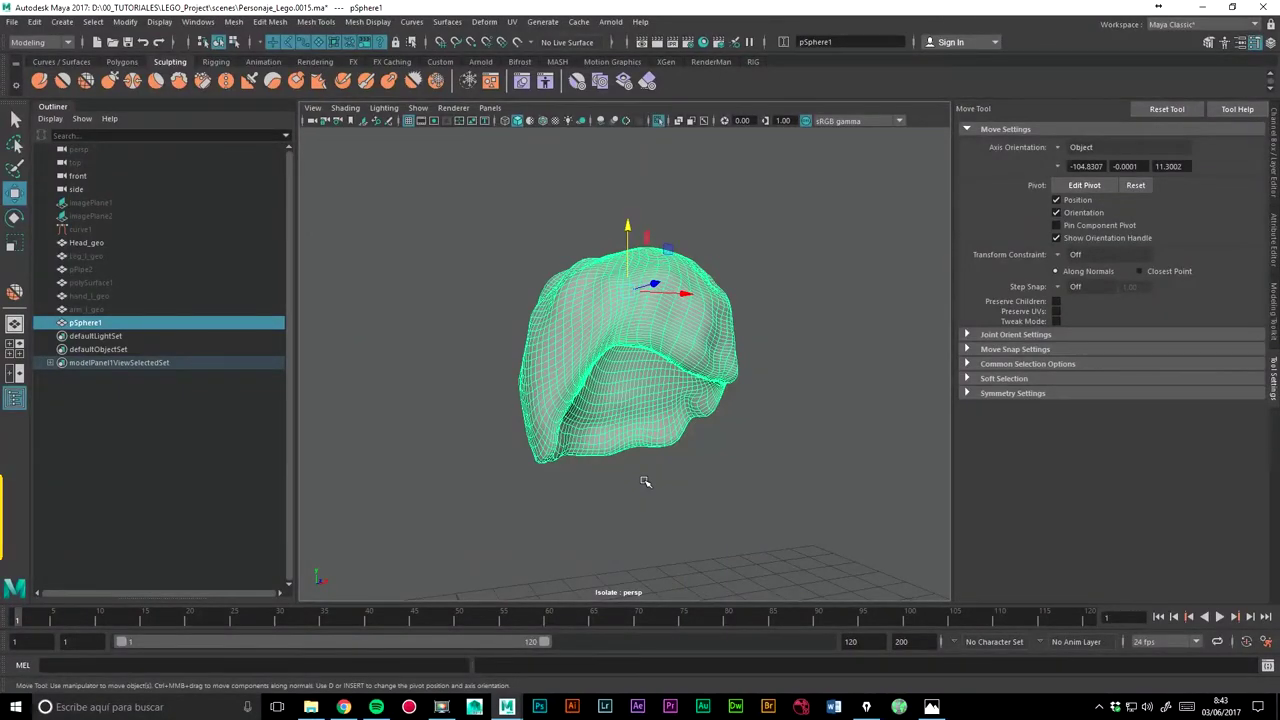
left_click_drag(757, 464, 671, 423, "alt")
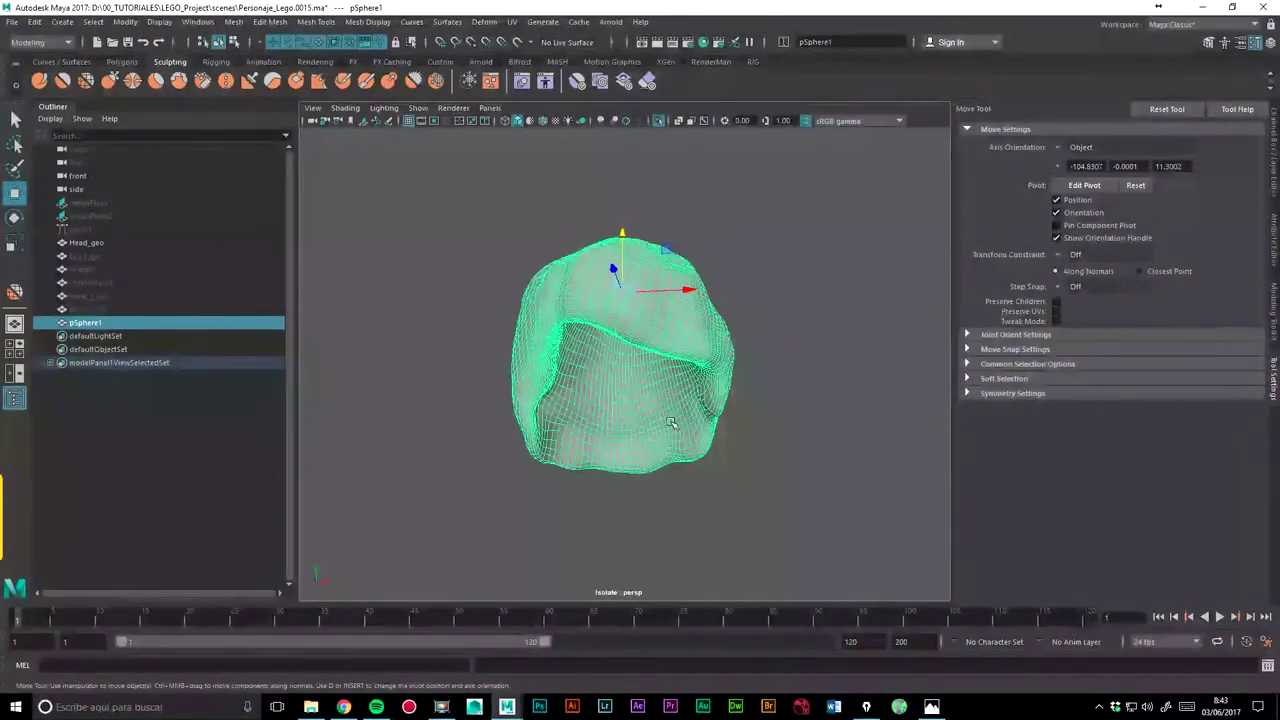
left_click_drag(624, 371, 650, 413, "alt")
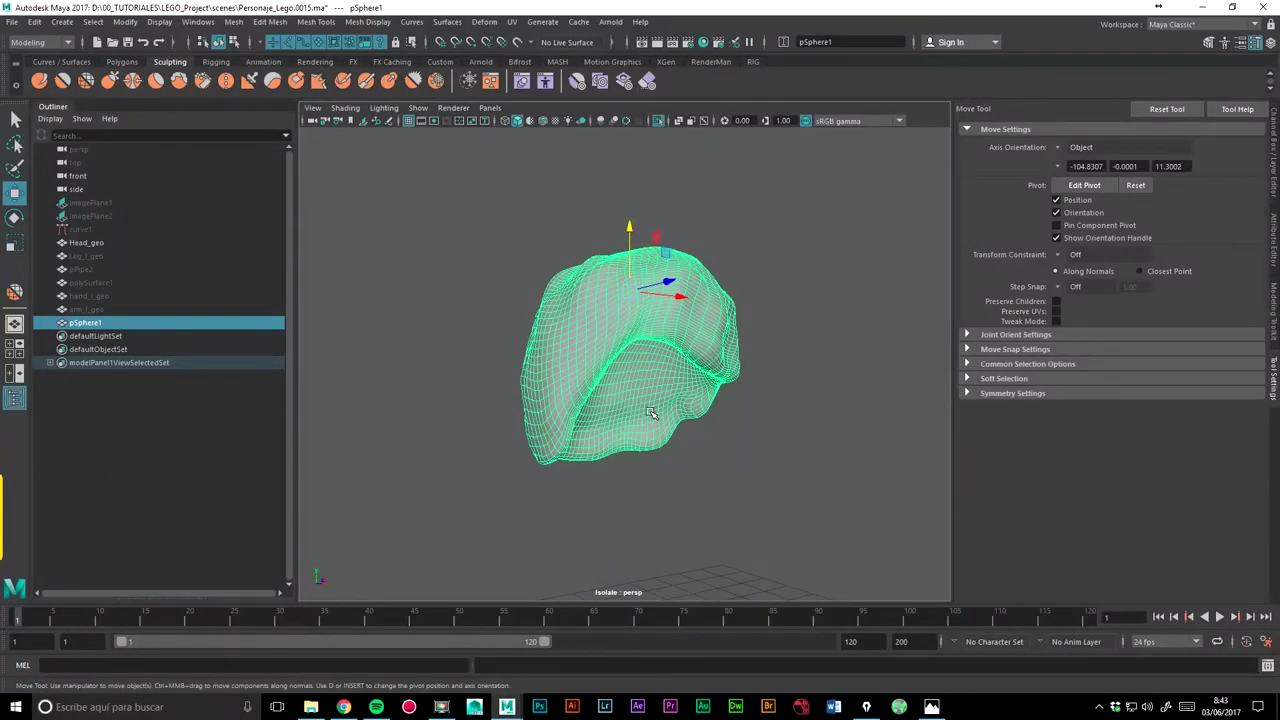
Step: Turn Isolate Select off, deselect the hair, and orbit for a closer look at the head
left_click(660, 120)
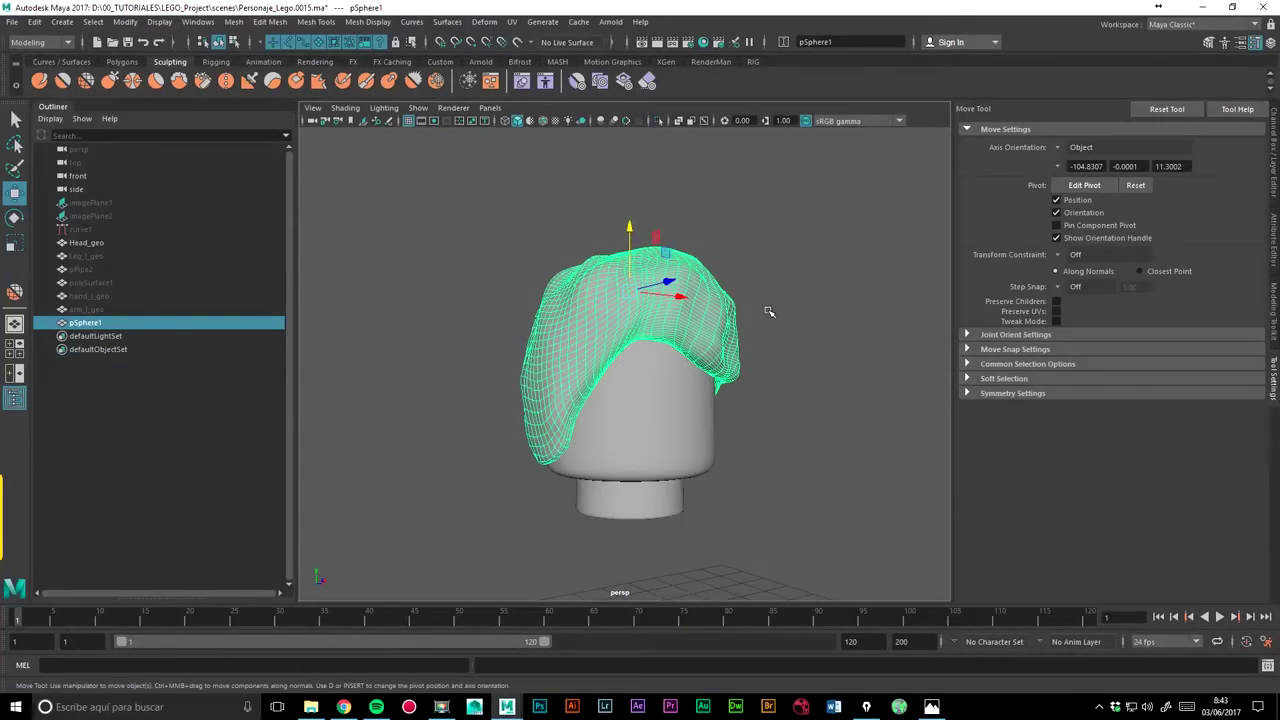
left_click(805, 340)
mouse_move(760, 383)
left_mouse_down("alt")
mouse_move(525, 411)
mouse_move(746, 371)
left_mouse_up("alt")
mouse_move(730, 279)
left_mouse_down("alt")
mouse_move(808, 371)
mouse_move(794, 366)
left_mouse_up("alt")
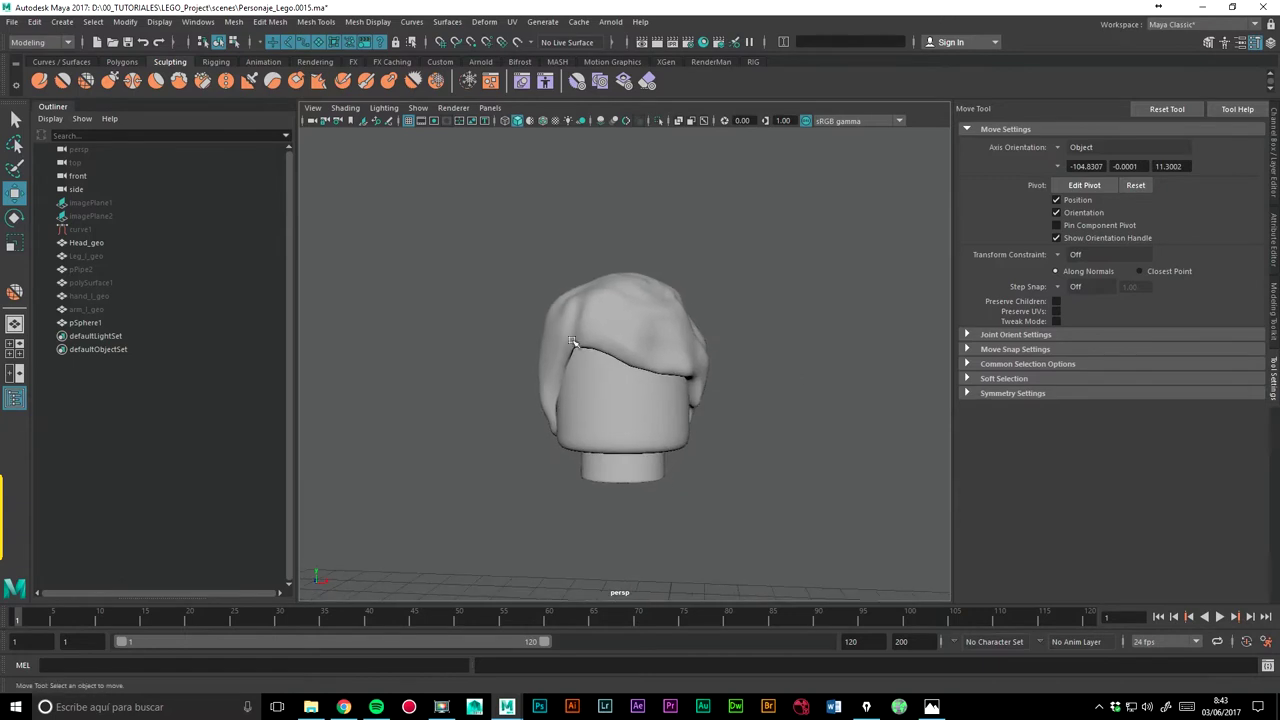
mouse_move(705, 313)
left_mouse_down("alt")
mouse_move(663, 286)
mouse_move(377, 379)
mouse_move(640, 380)
mouse_move(457, 408)
mouse_move(437, 363)
left_mouse_up("alt")
scroll(663, 286, "up", 3)
scroll(425, 373, "down", 3)
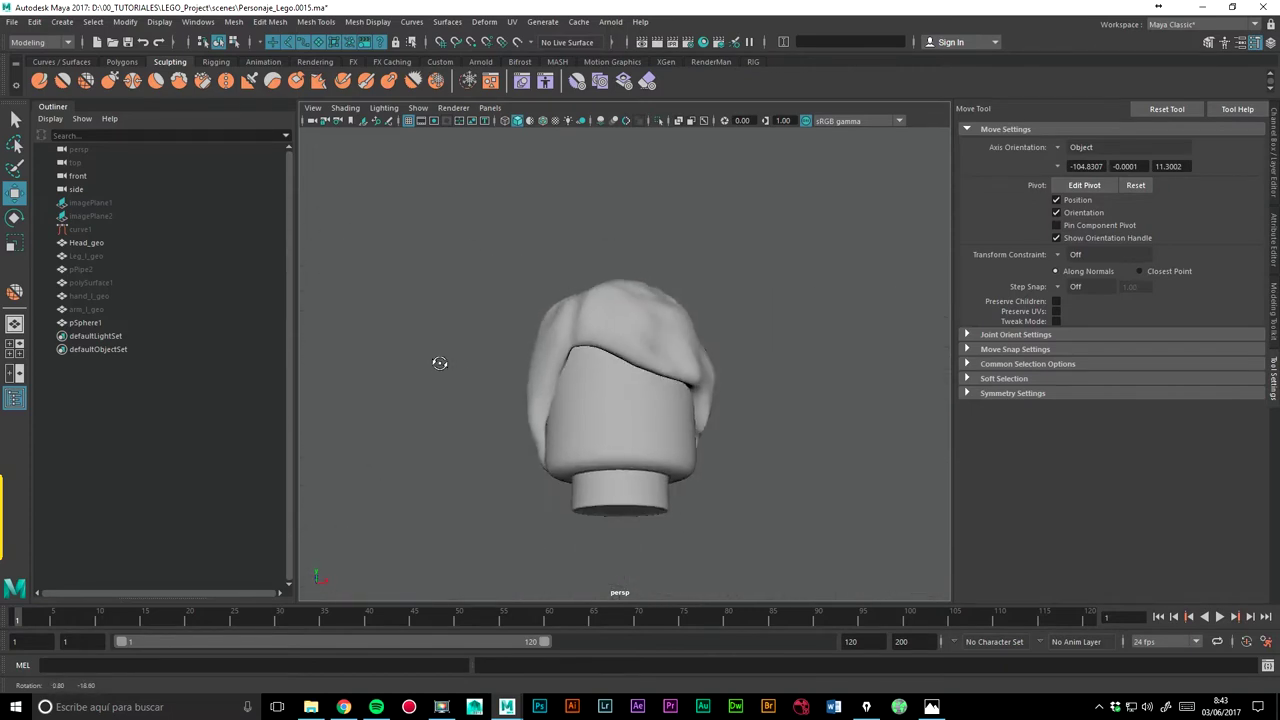
mouse_move(711, 417)
left_mouse_down("alt")
mouse_move(700, 349)
mouse_move(734, 400)
mouse_move(729, 360)
mouse_move(824, 424)
mouse_move(811, 429)
left_mouse_up("alt")
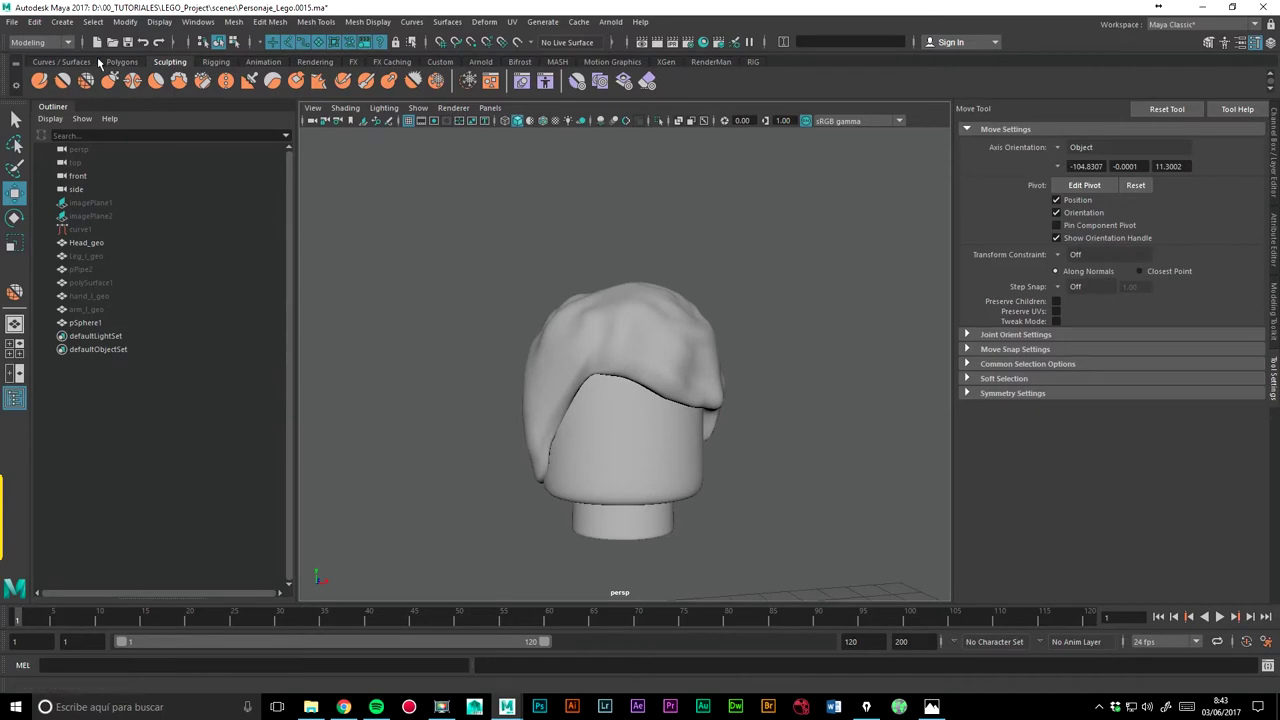
Step: Select the head and hair for sculpting, working at brush size 0.313 and strength 0.300, then orbit to the front
left_click(38, 80)
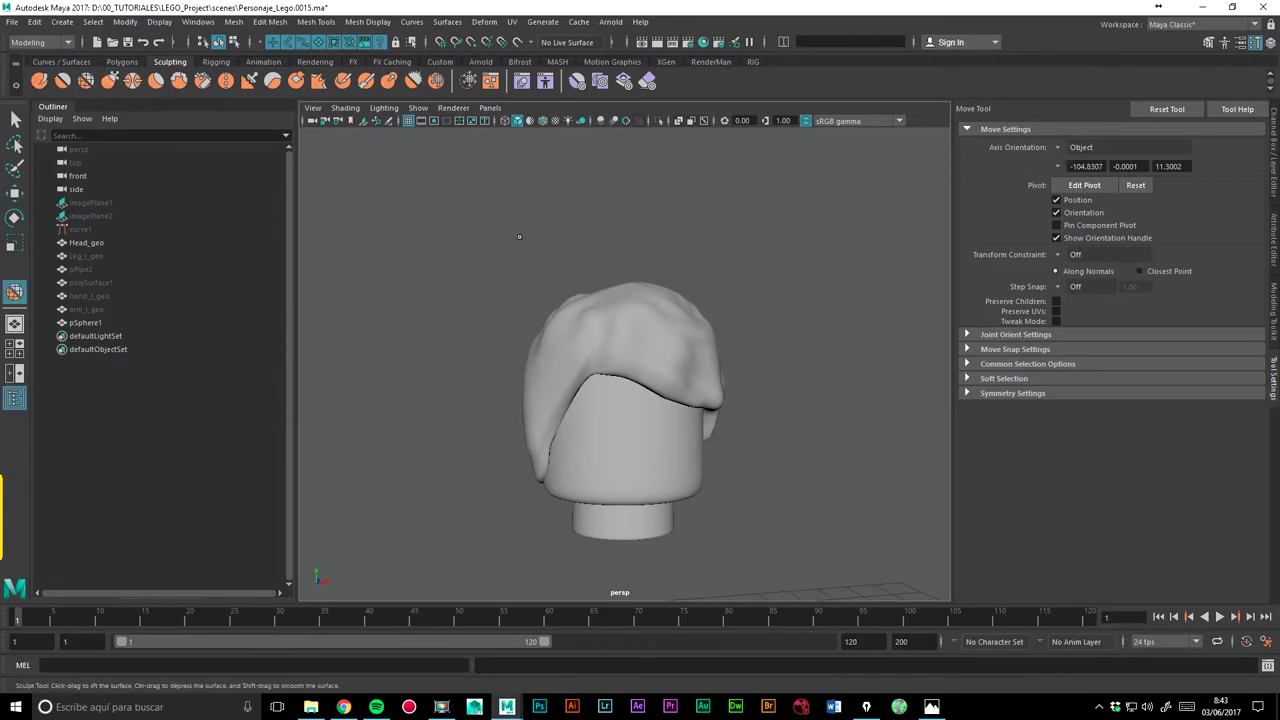
left_click(553, 348)
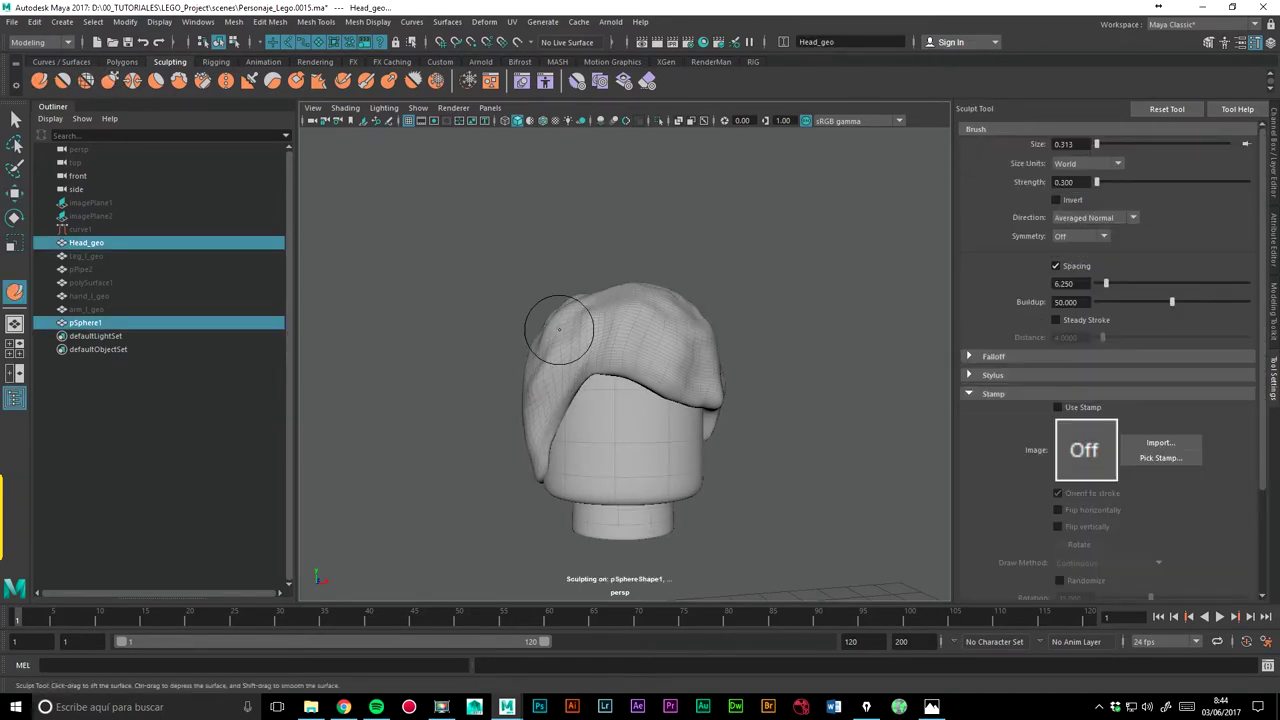
left_click_drag(543, 403, 558, 375, "alt")
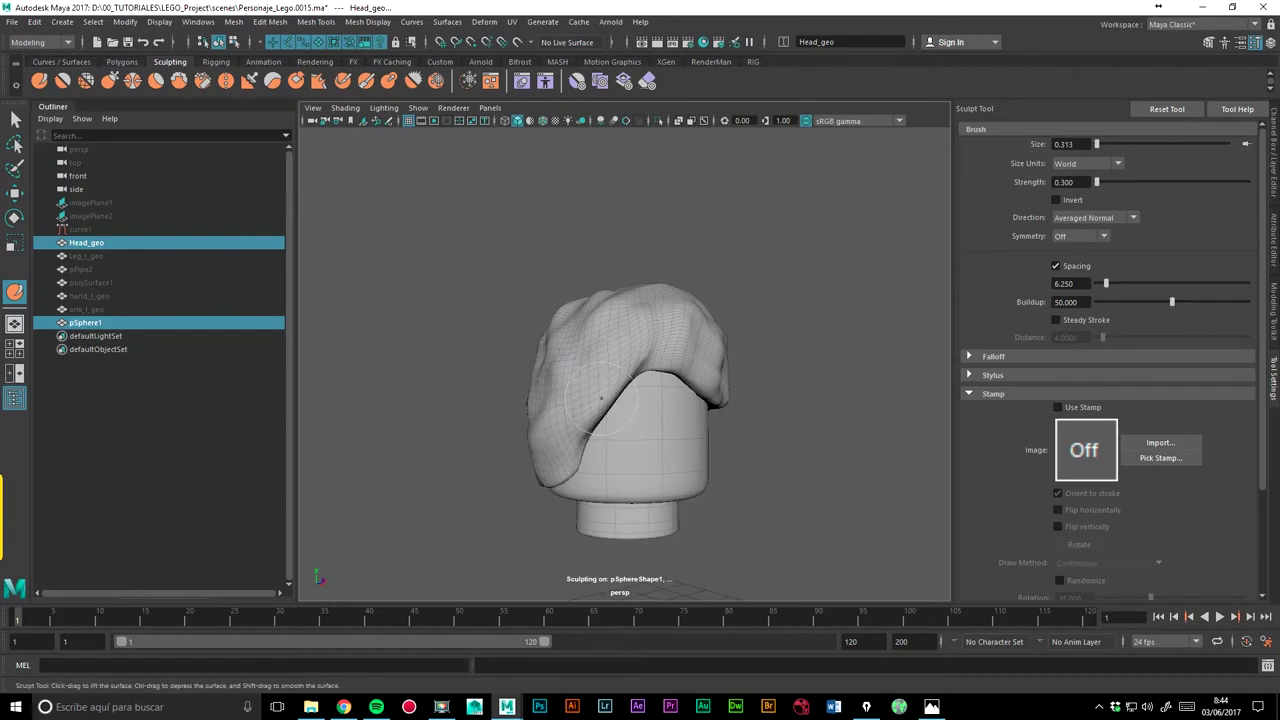
mouse_move(560, 460)
left_mouse_down("alt")
mouse_move(777, 391)
mouse_move(507, 341)
left_mouse_up("alt")
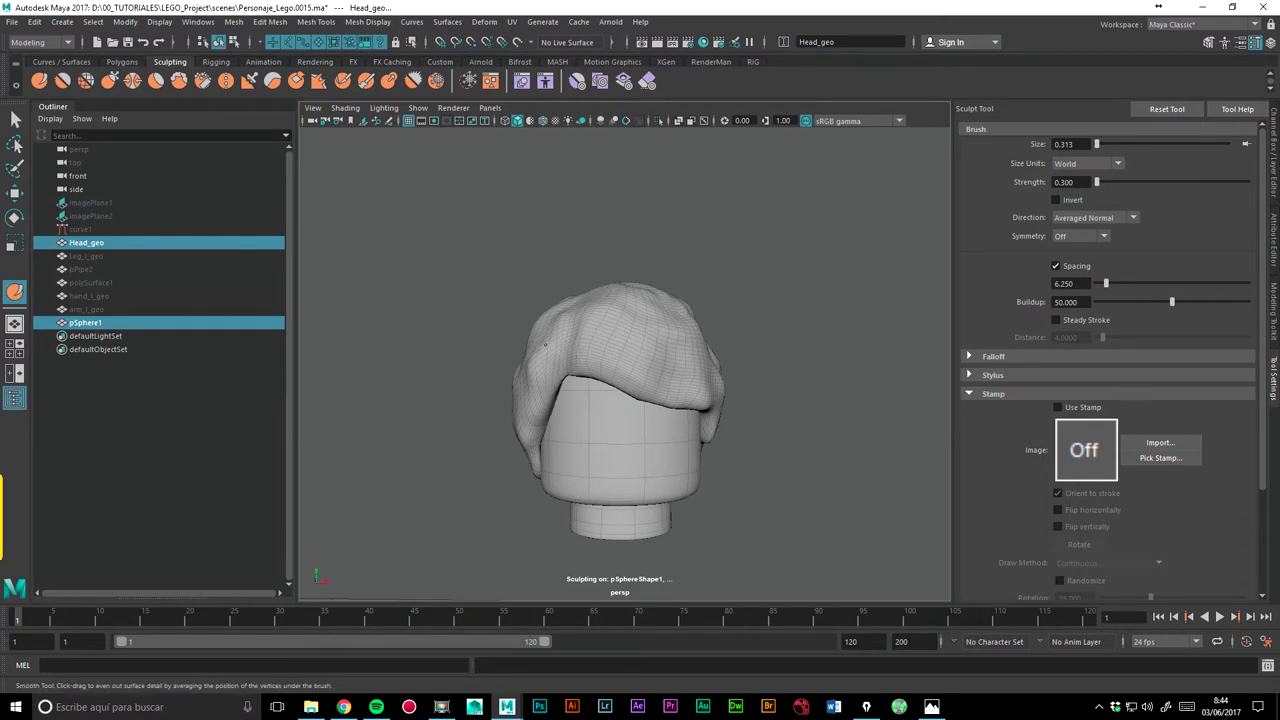
mouse_move(514, 443)
left_mouse_down("alt")
mouse_move(713, 412)
mouse_move(760, 426)
mouse_move(593, 400)
left_mouse_up("alt")
scroll(573, 404, "down", 3)
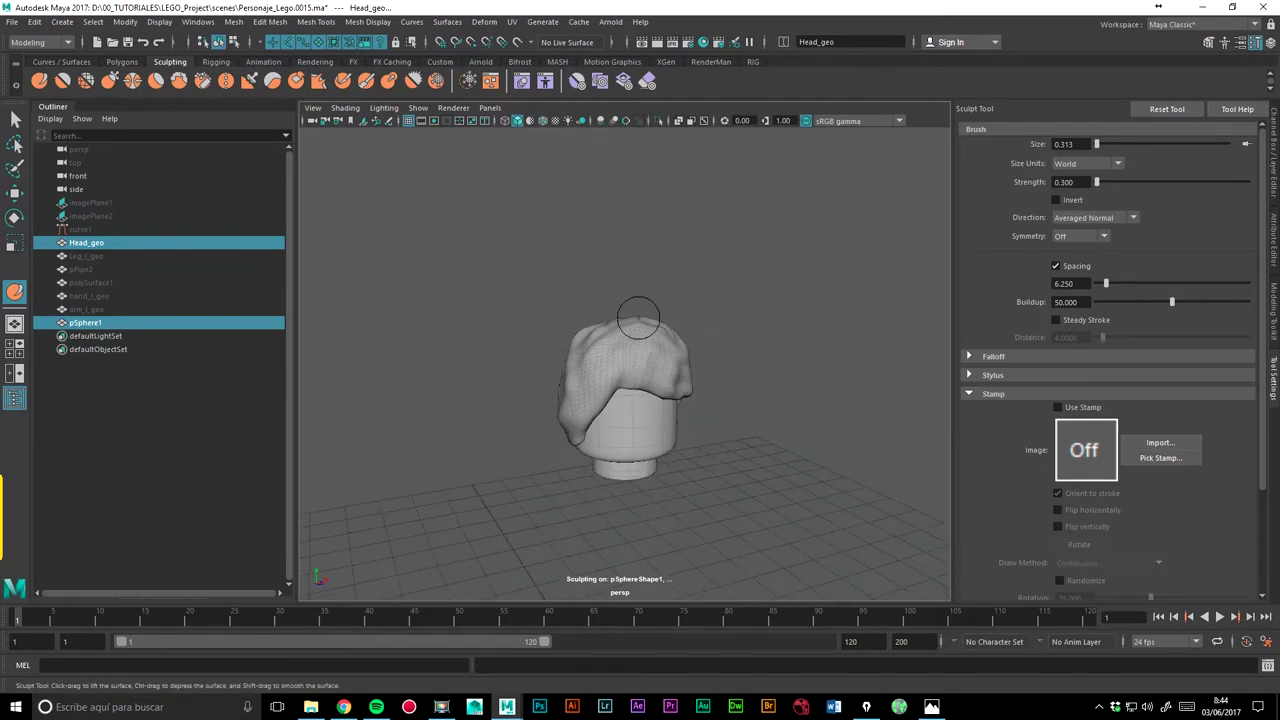
mouse_move(560, 400)
left_mouse_down("alt")
mouse_move(731, 446)
mouse_move(442, 458)
left_mouse_up("alt")
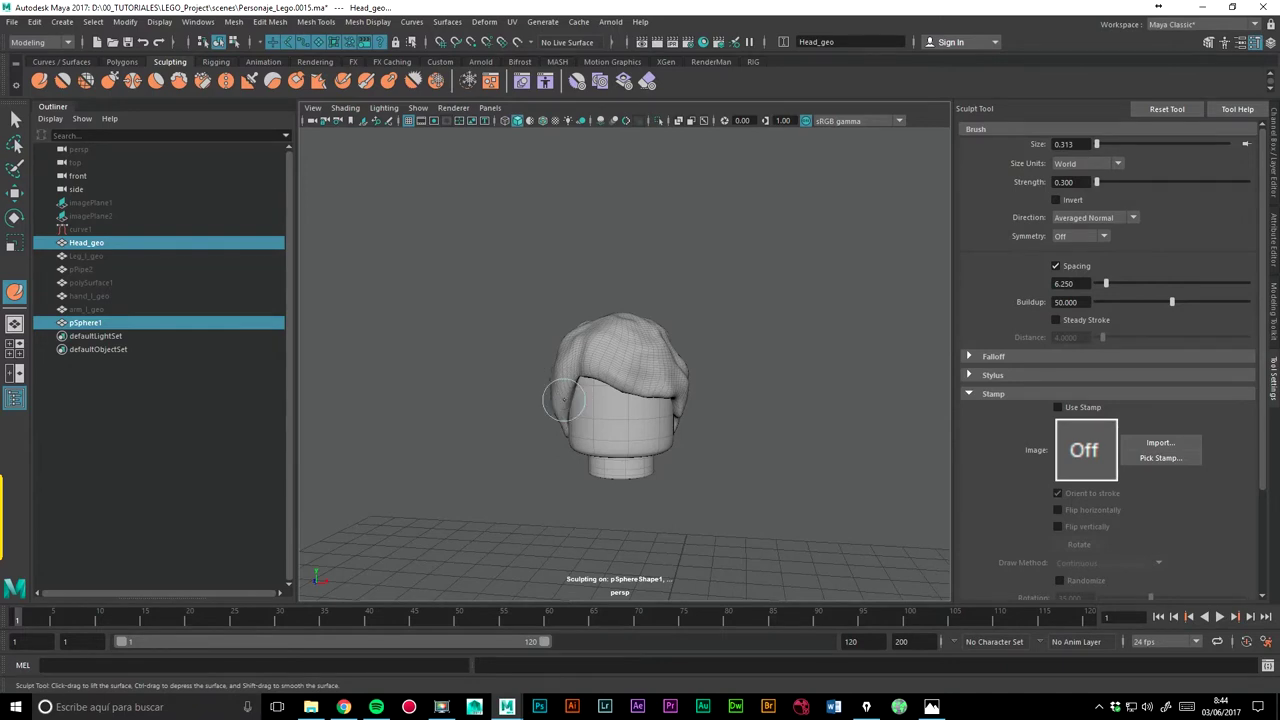
Step: Unhide Leg_l_geo, pPipe2 and the arm parts, then frame the whole minifigure
left_click(522, 216)
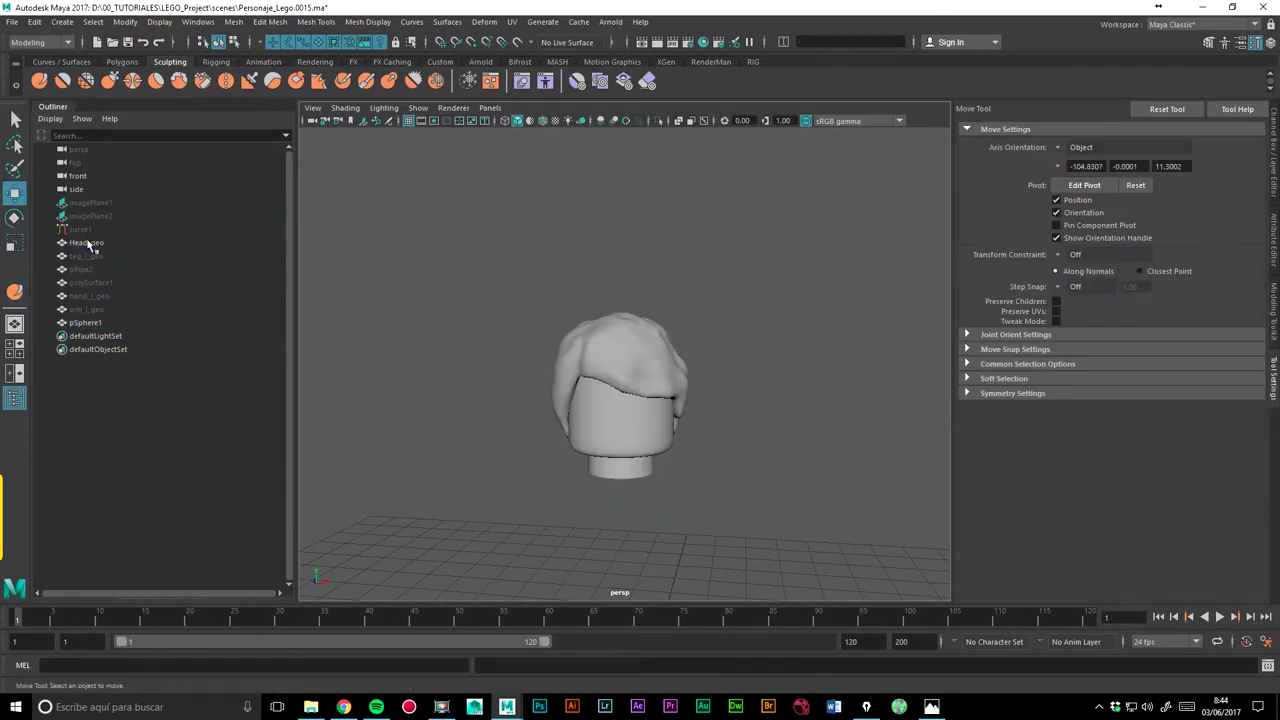
left_click(86, 258)
key("h")
left_click(94, 282)
key("h")
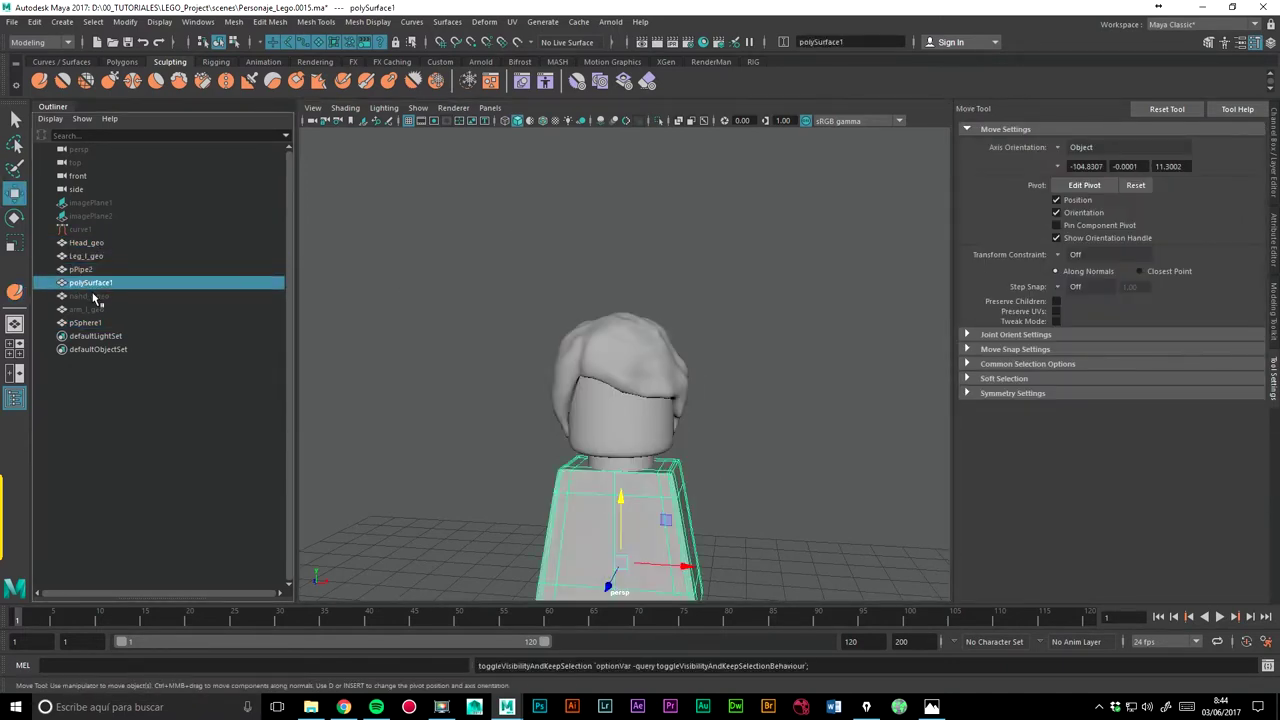
left_click(94, 296)
left_click(94, 309)
key("h")
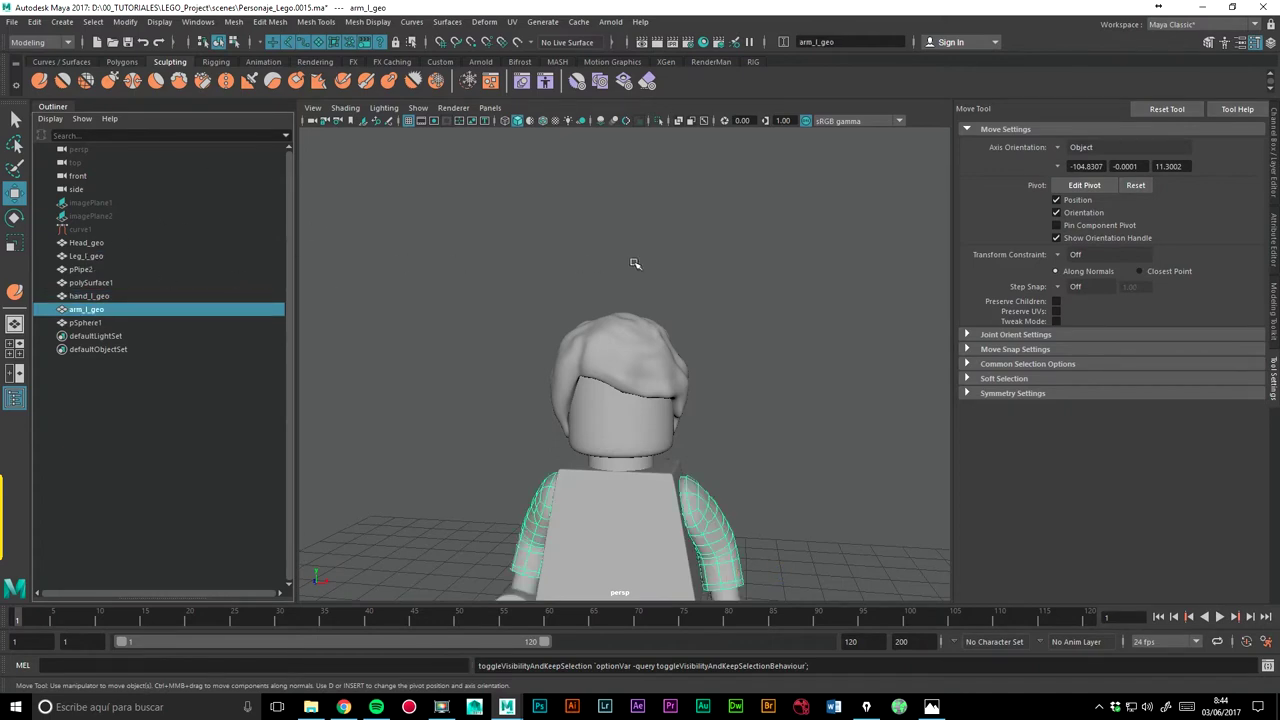
key("a")
Step: Select pSphere1 and grab the hair's lower edge down and around the head
left_click(790, 317)
mouse_move(790, 317)
left_mouse_down("alt")
mouse_move(766, 309)
mouse_move(854, 314)
mouse_move(589, 304)
mouse_move(790, 300)
left_mouse_up("alt")
right_click_drag(790, 300, 843, 223, "alt")
left_click_drag(843, 223, 863, 305, "alt")
left_click(640, 250)
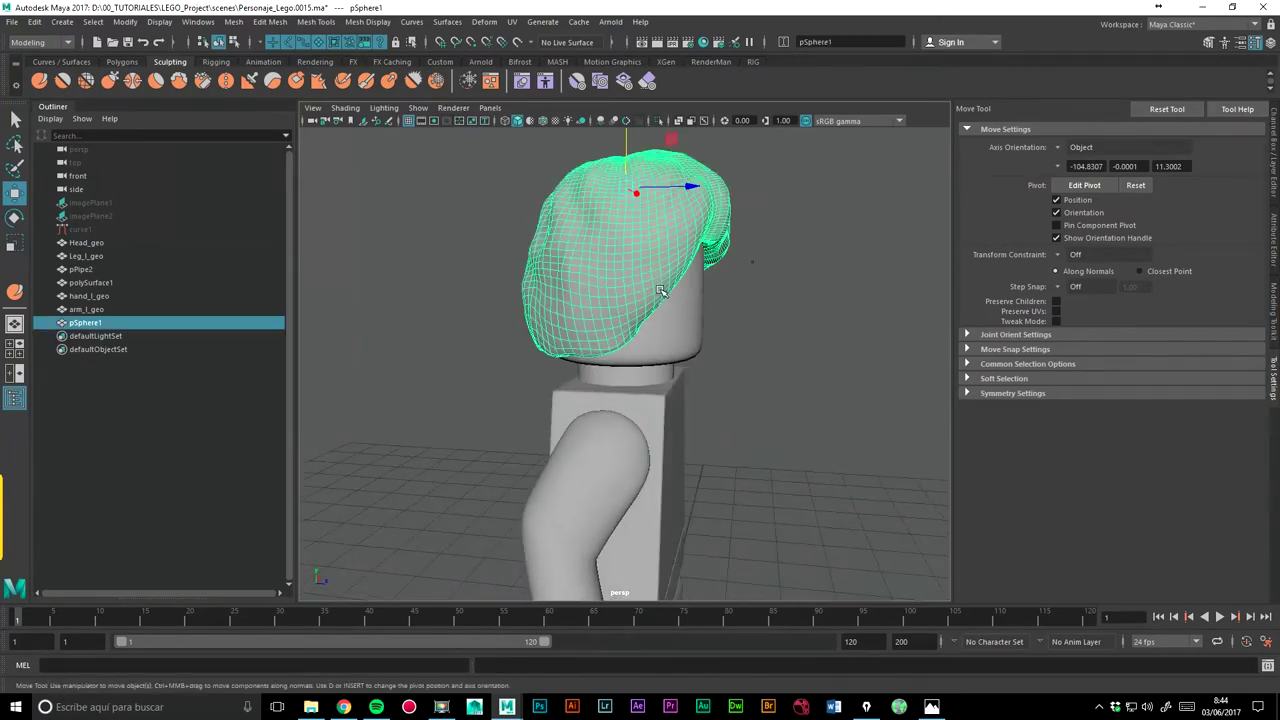
left_click(110, 80)
left_click_drag(645, 311, 625, 338)
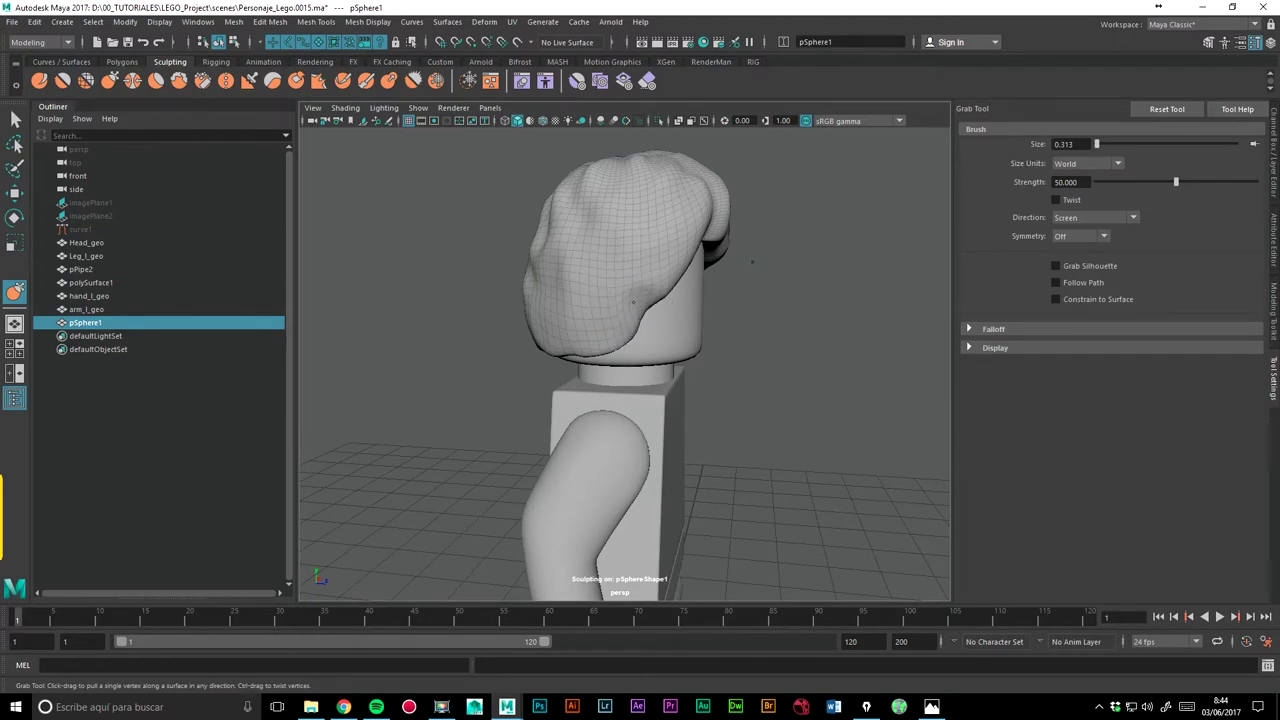
left_click_drag(660, 296, 655, 283)
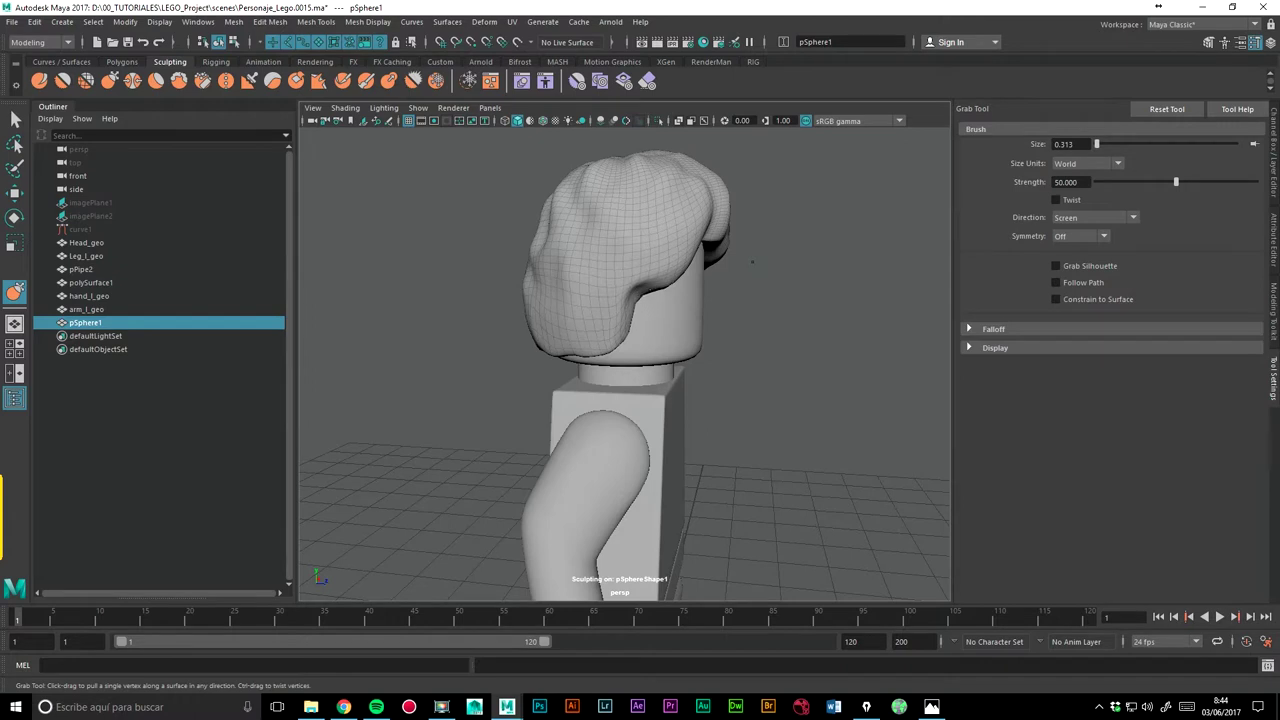
mouse_move(625, 310)
left_mouse_down("alt")
mouse_move(765, 309)
mouse_move(623, 306)
left_mouse_up("alt")
left_click_drag(463, 328, 597, 326, "alt")
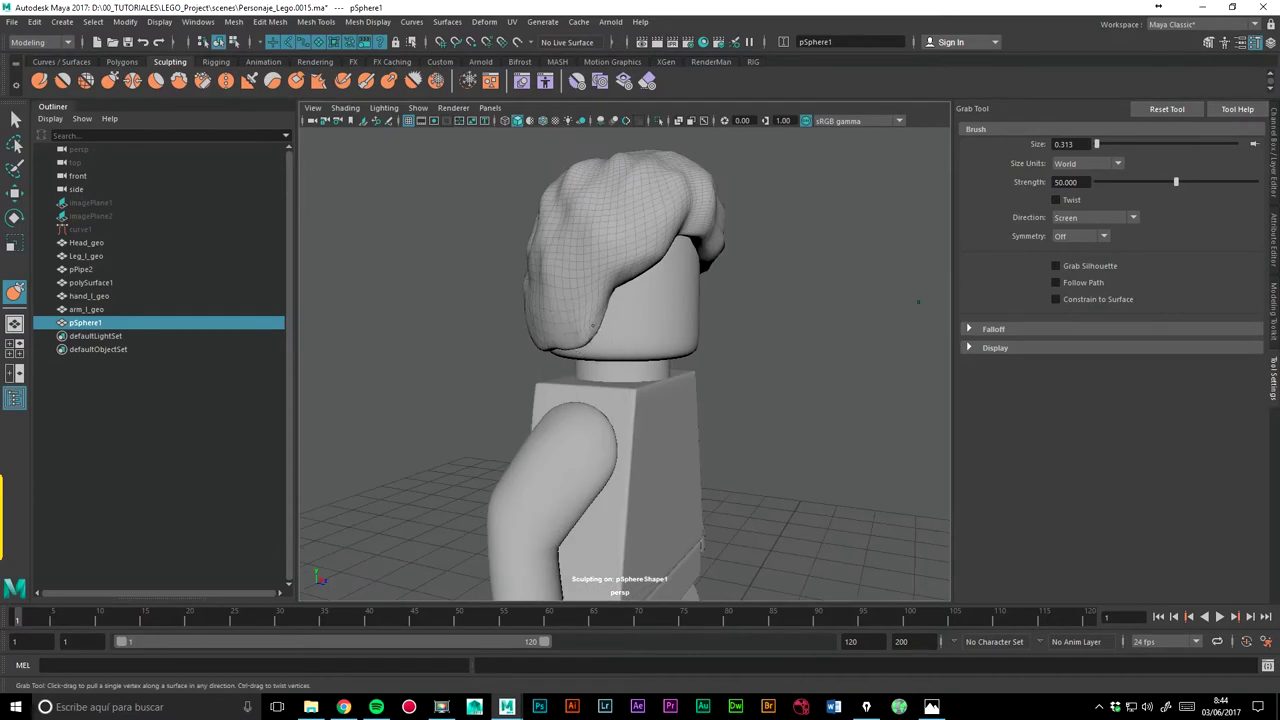
left_click_drag(640, 285, 663, 292, "alt")
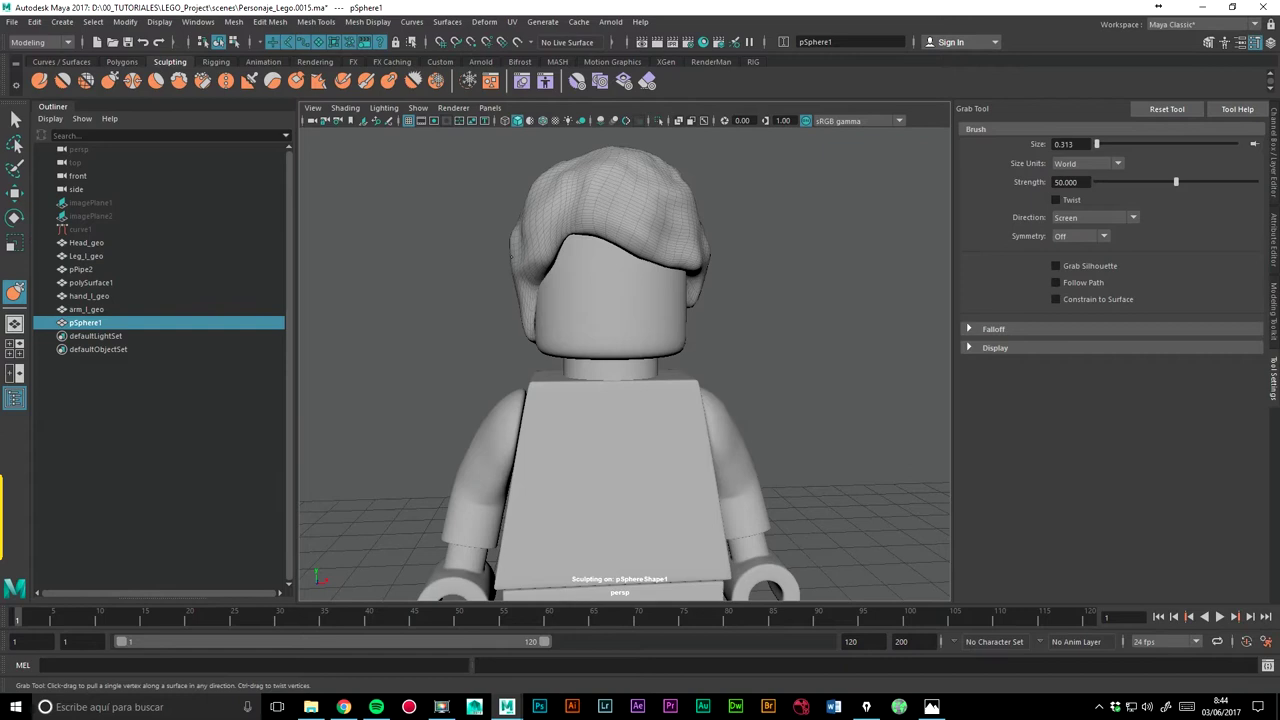
Step: Switch the brush to smoothing and zoom out, then return to the Move tool and select Head_geo
key("shift")
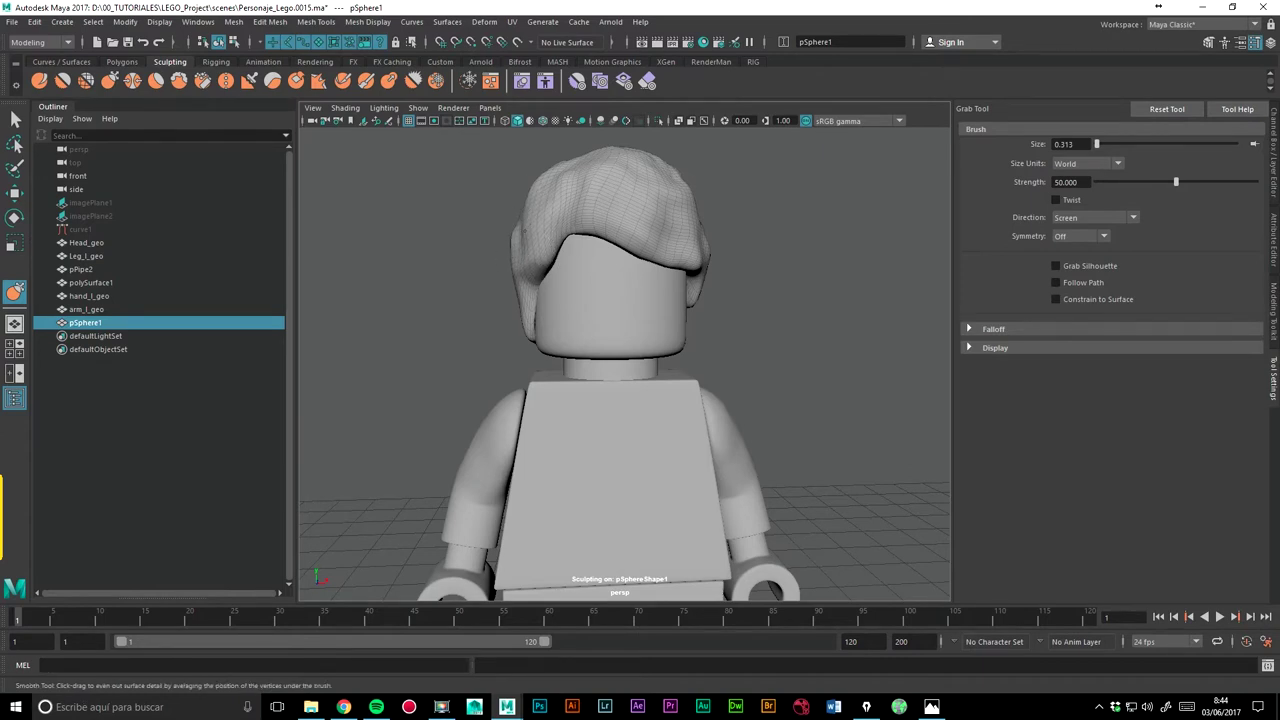
scroll(729, 220, "down", 4)
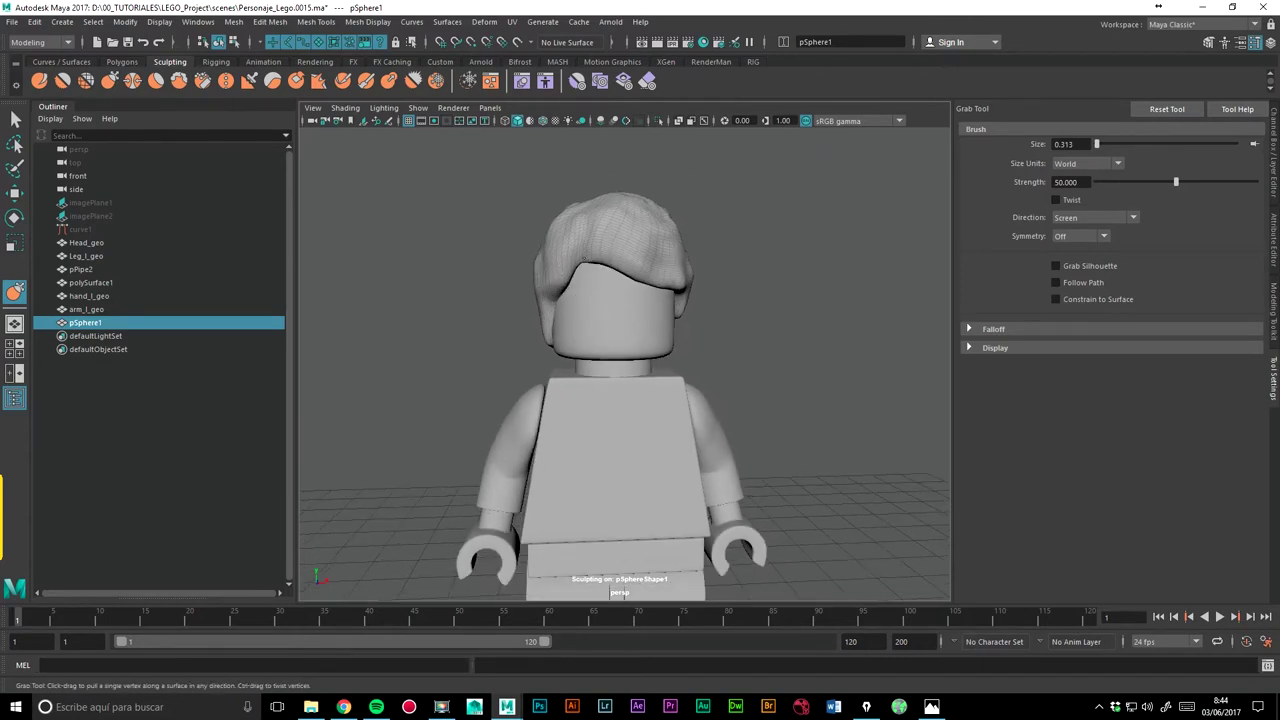
key("shift")
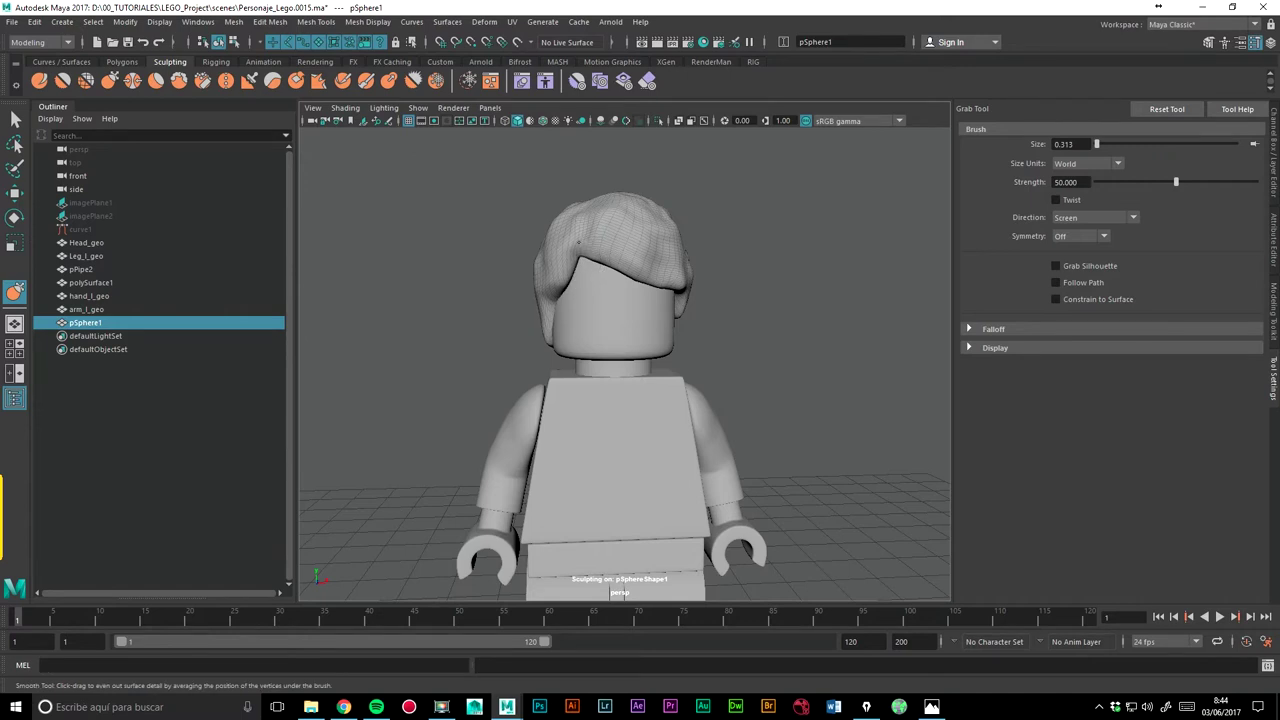
scroll(828, 229, "down", 3)
mouse_move(760, 289)
left_mouse_down("alt")
mouse_move(748, 296)
mouse_move(783, 294)
left_mouse_up("alt")
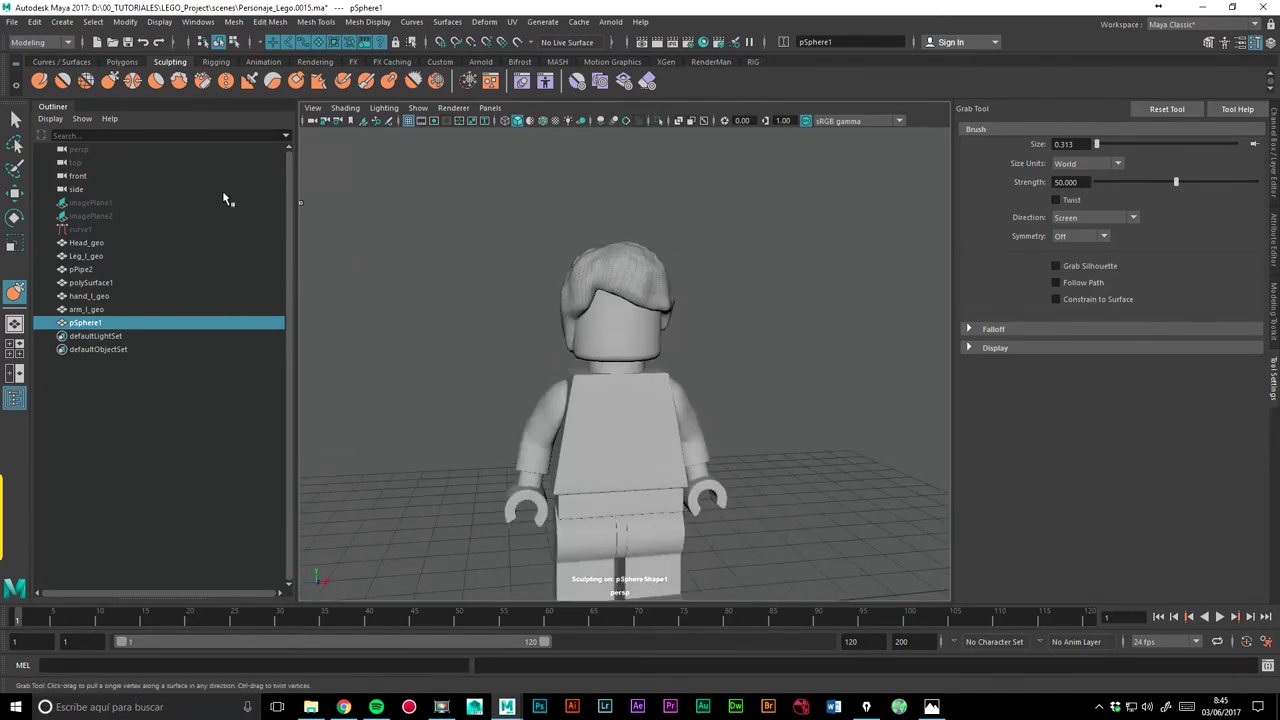
left_click(15, 192)
left_click(100, 243)
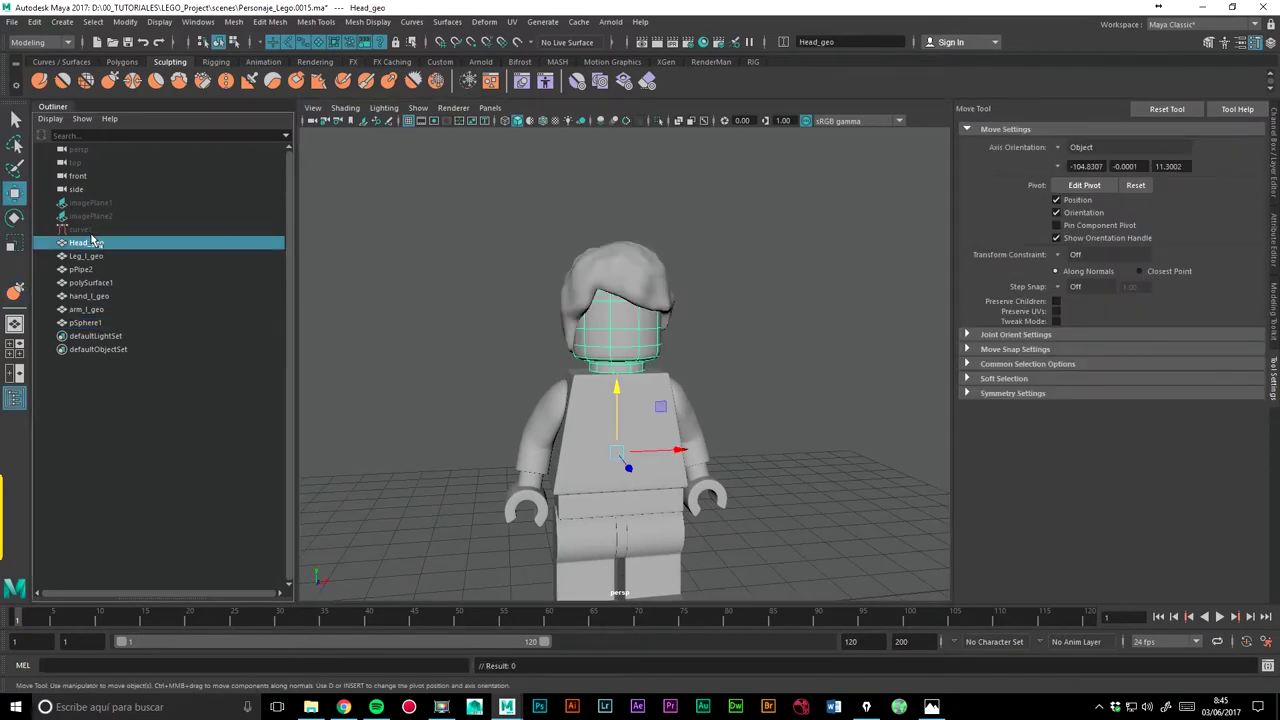
Step: Rename pSphere1 to hair_geo in the Outliner
left_click(790, 290)
mouse_move(780, 300)
left_mouse_down("alt")
mouse_move(726, 336)
mouse_move(698, 321)
left_mouse_up("alt")
left_click(96, 243)
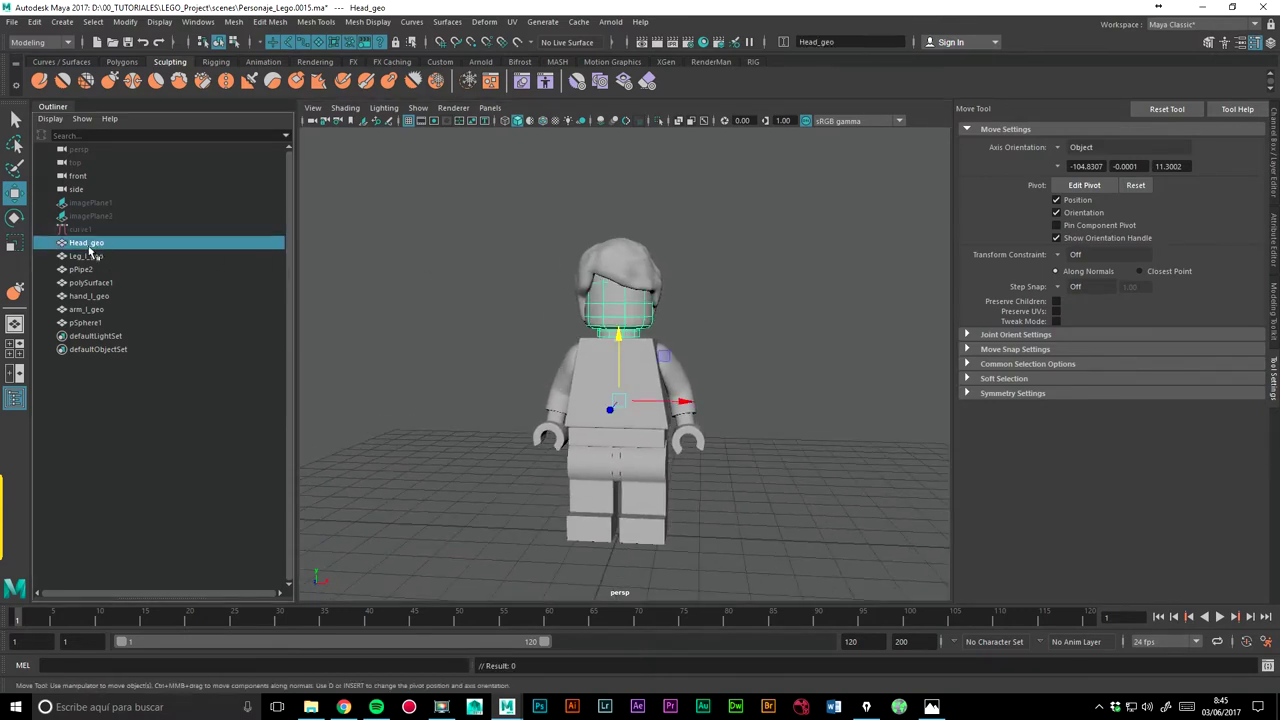
double_click(90, 323)
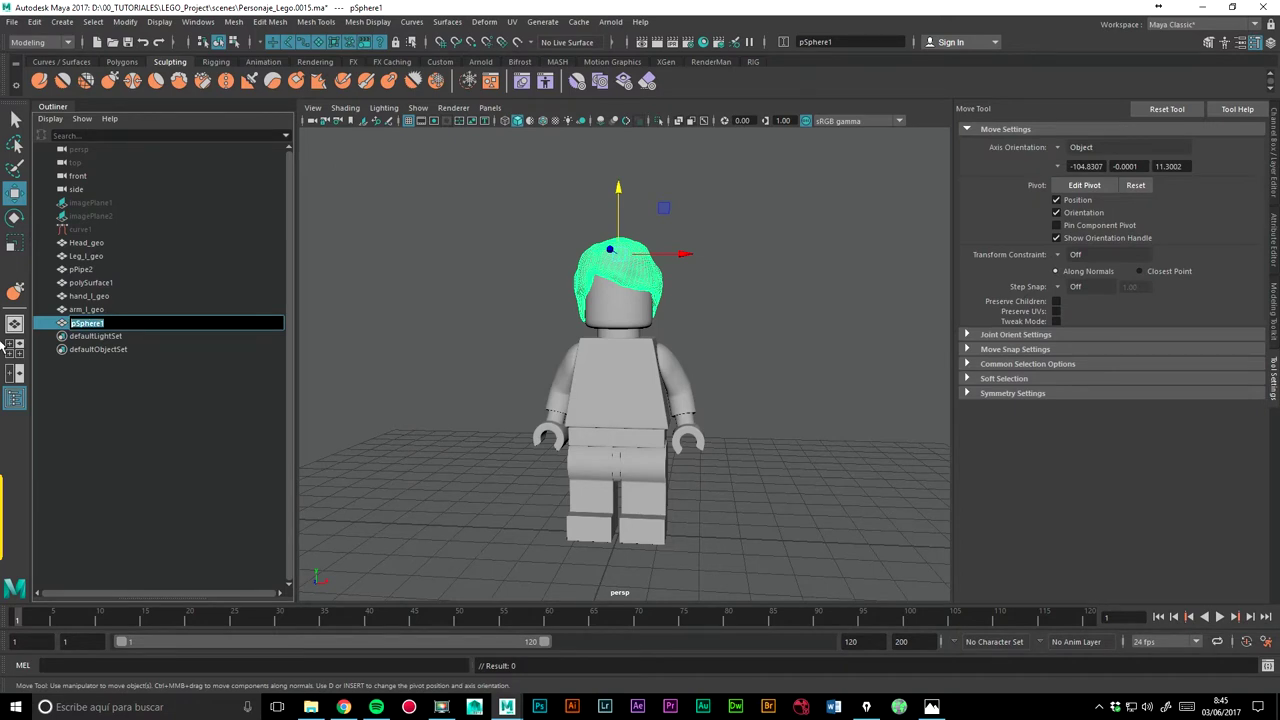
type("hair_geo")
key("Return")
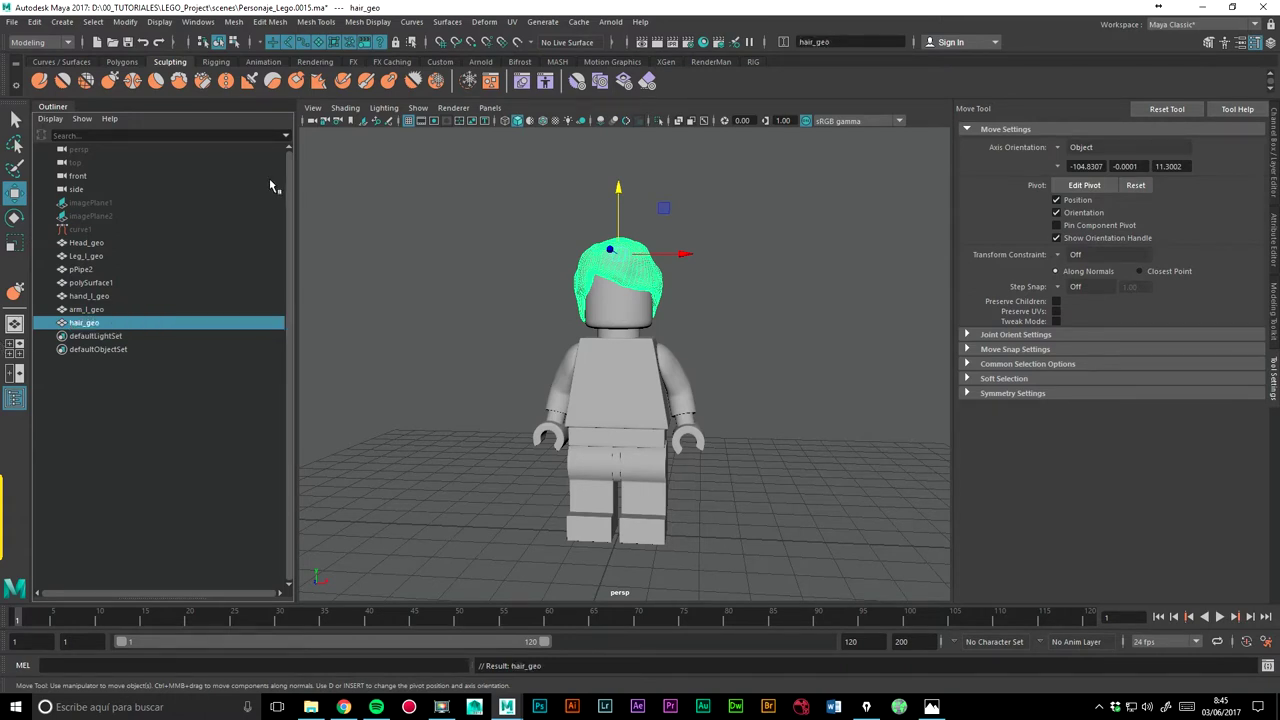
Step: Reorder the Outliner so hair_geo sits directly above Head_geo
left_click_drag(117, 320, 90, 258)
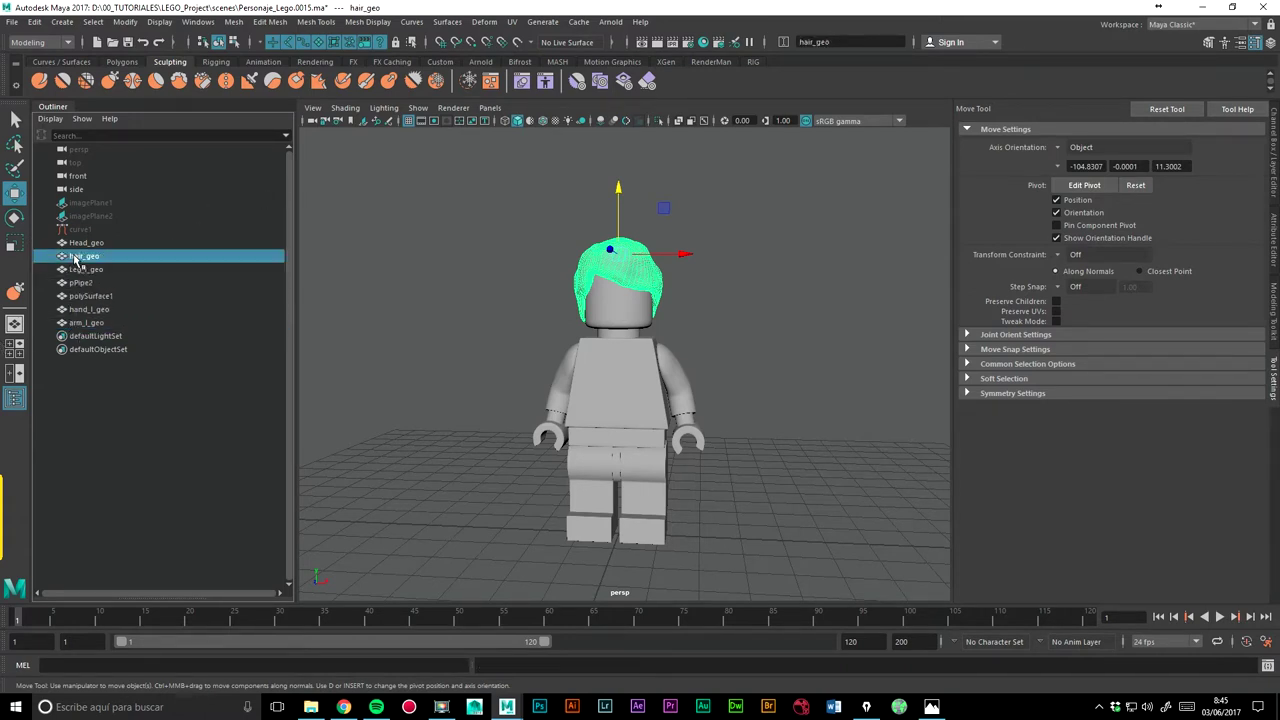
left_click(85, 243)
left_click(85, 256)
left_click_drag(82, 242, 88, 268)
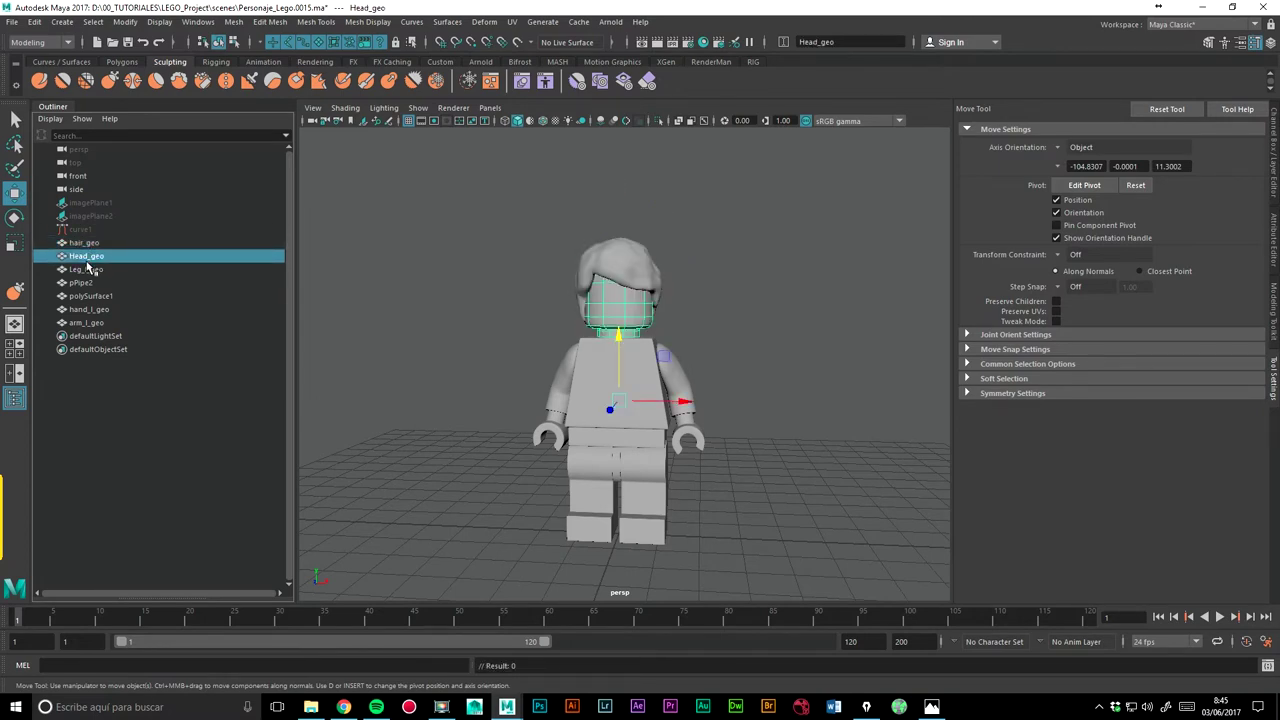
scroll(780, 243, "up", 5)
mouse_move(780, 243)
left_mouse_down("alt")
mouse_move(683, 224)
mouse_move(704, 300)
left_mouse_up("alt")
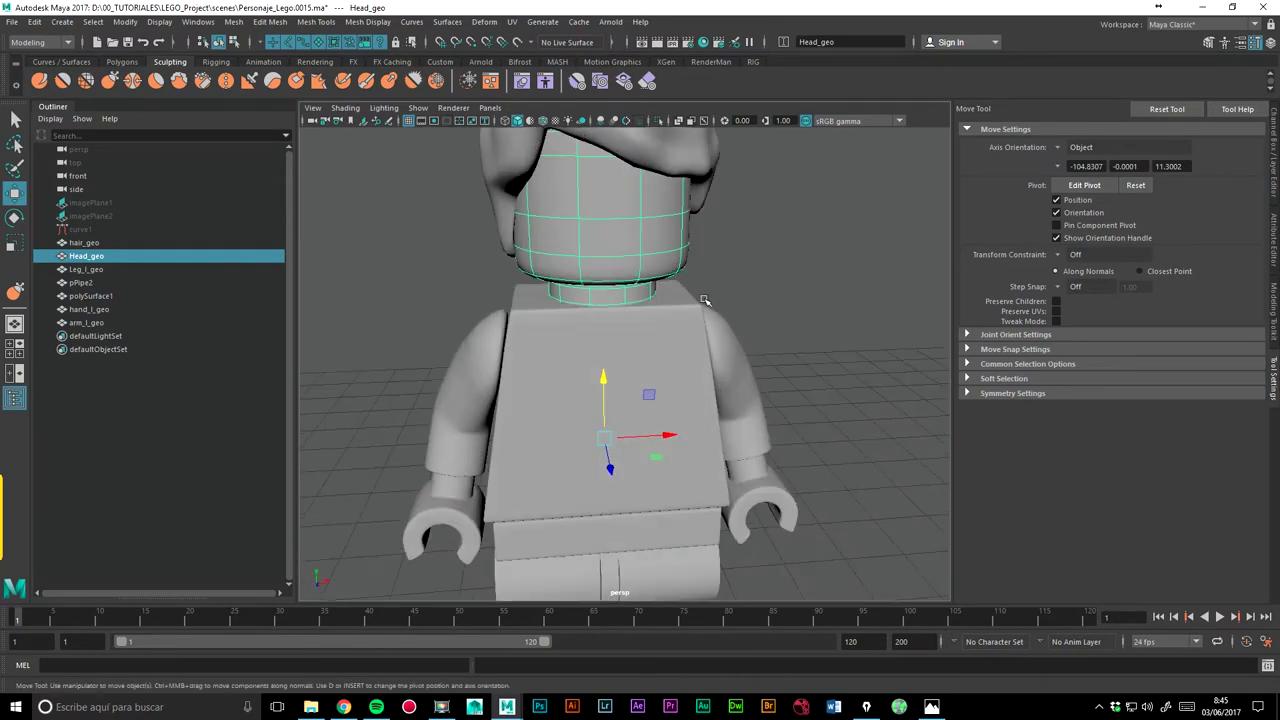
Step: Move polySurface1 above pPipe2 and rename it Chest_geo
left_click(88, 269)
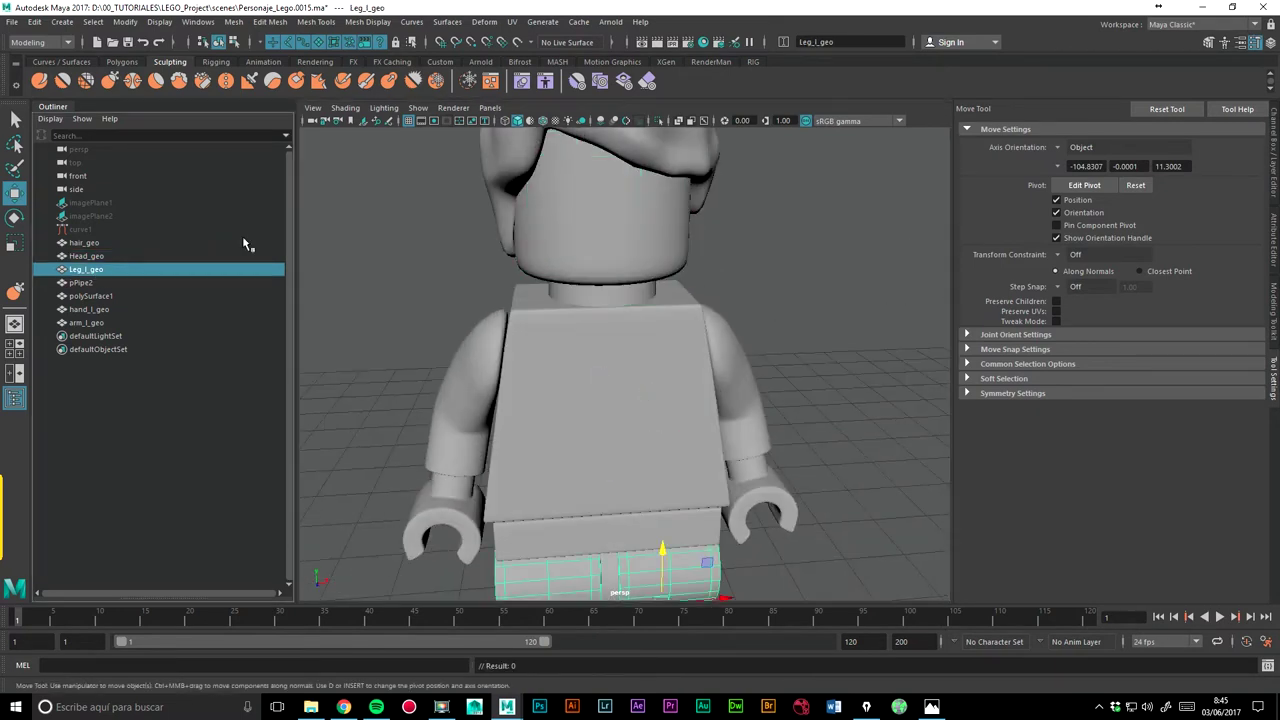
left_click(82, 284)
scroll(349, 285, "down", 5)
left_click(88, 297)
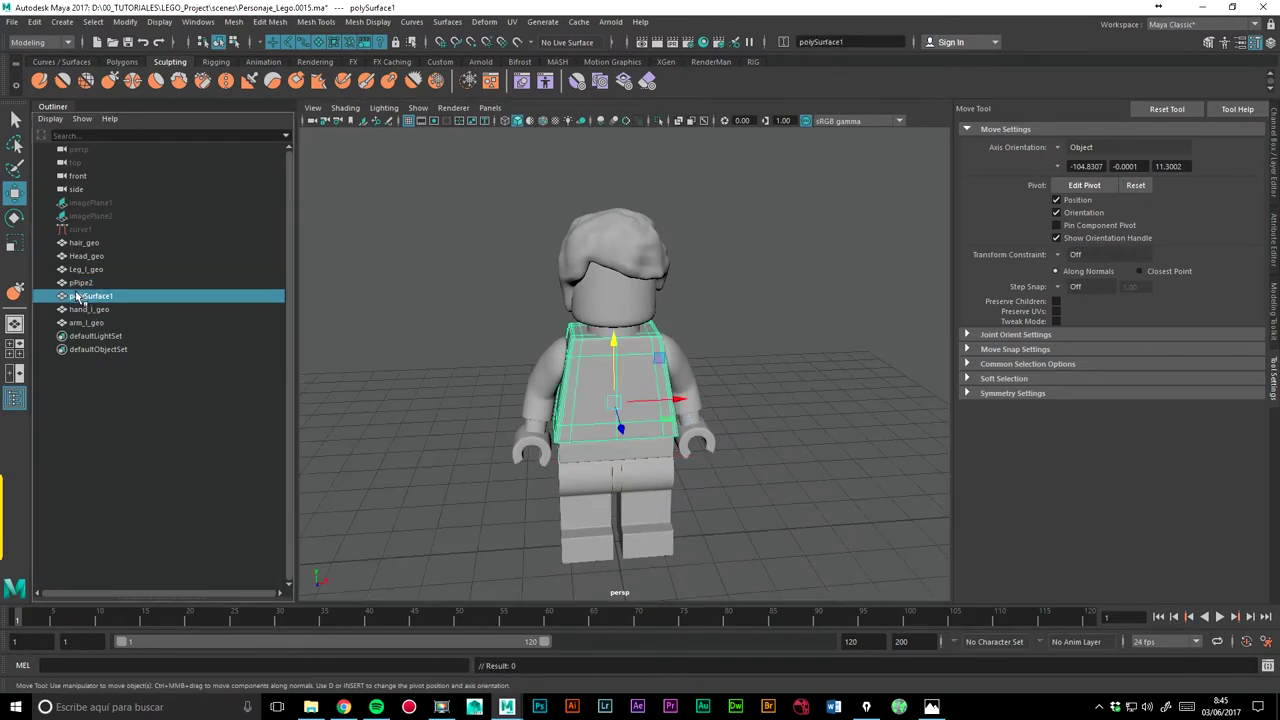
left_click_drag(78, 297, 82, 278)
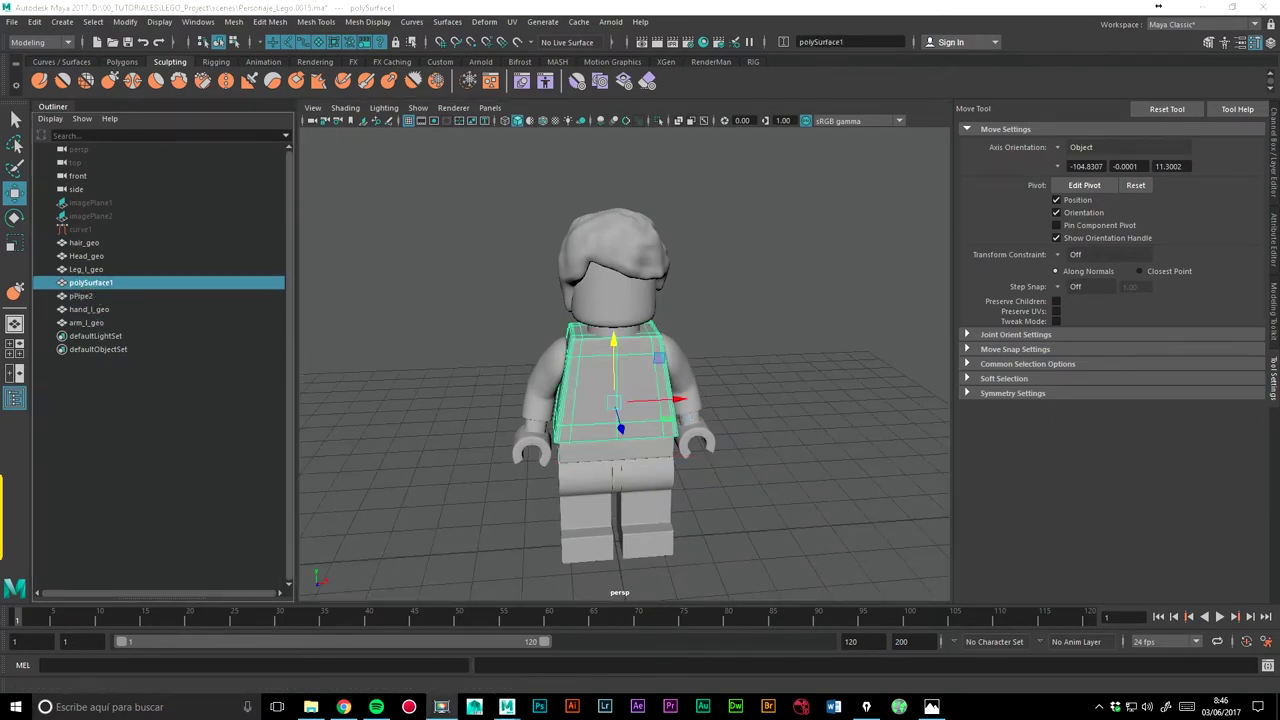
double_click(117, 284)
type("Chest_geo")
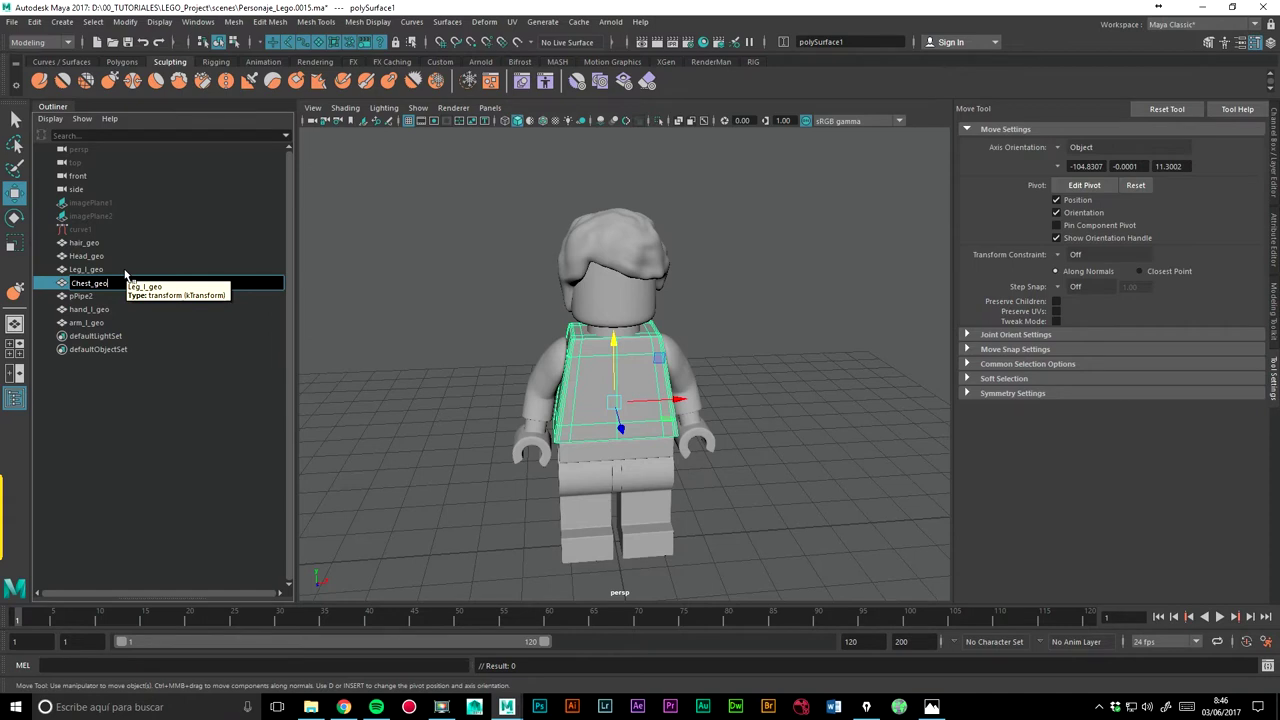
key("Return")
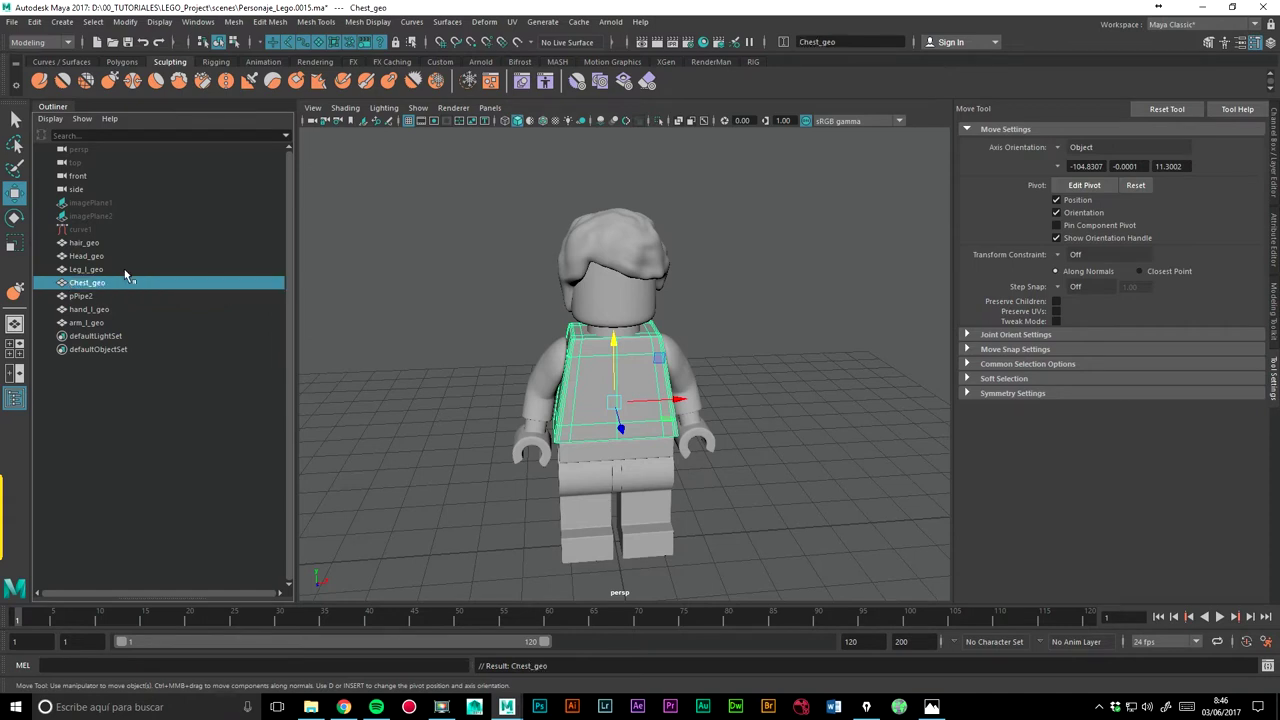
Step: Lowercase the names to head_geo, leg_l_geo1 and chest_geo, then select pPipe2
left_click(83, 257)
double_click(83, 257)
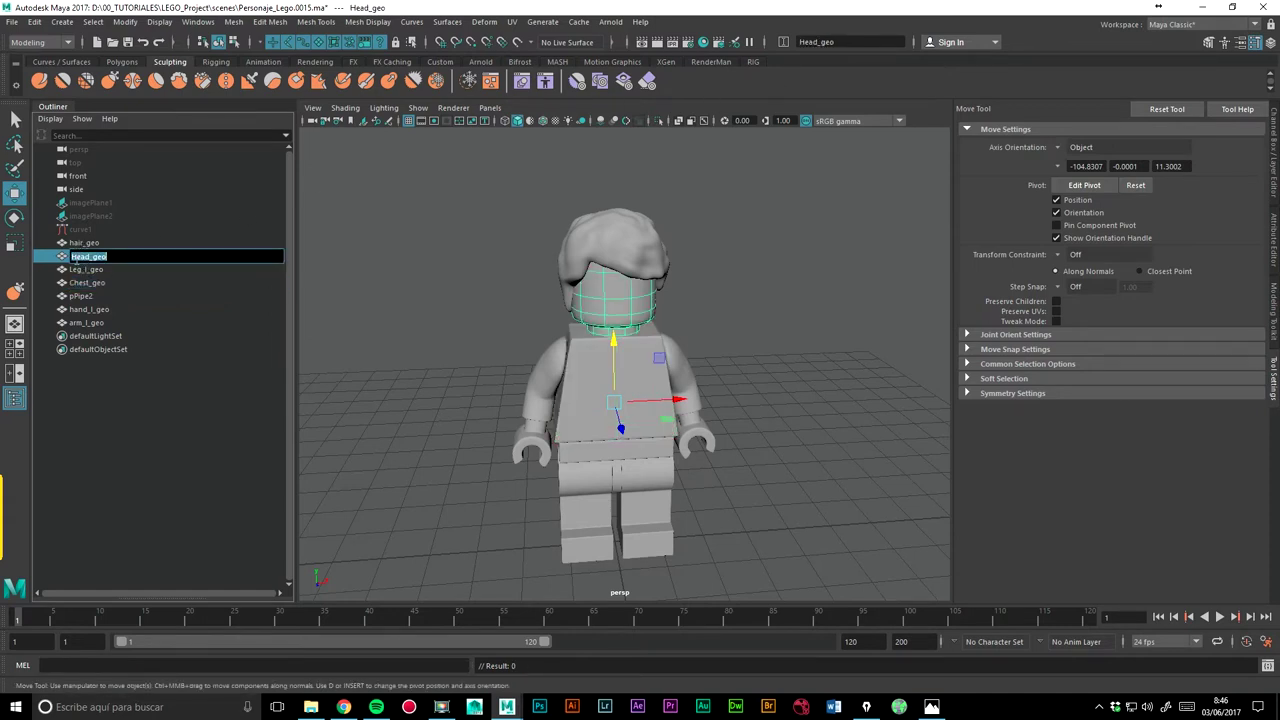
type("h")
key("Return")
left_click(78, 270)
double_click(78, 270)
type("l")
key("Return")
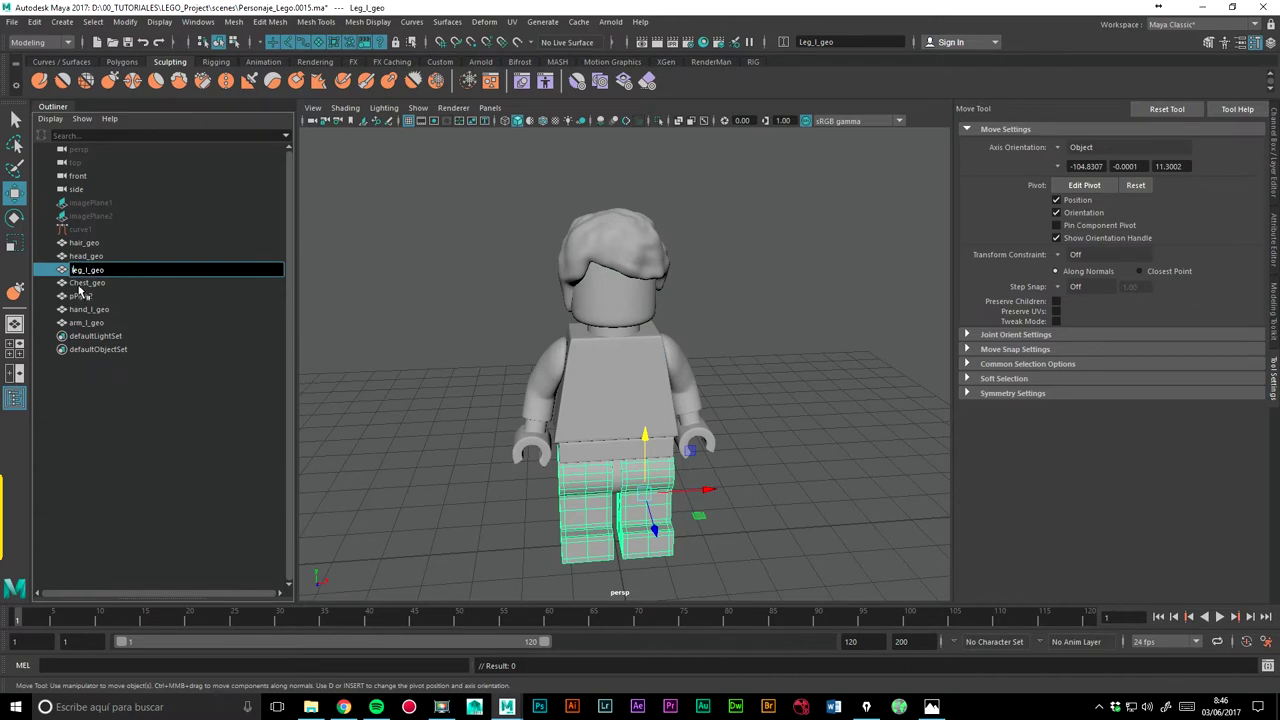
left_click(76, 283)
double_click(76, 283)
type("h")
key("Return")
left_click(84, 298)
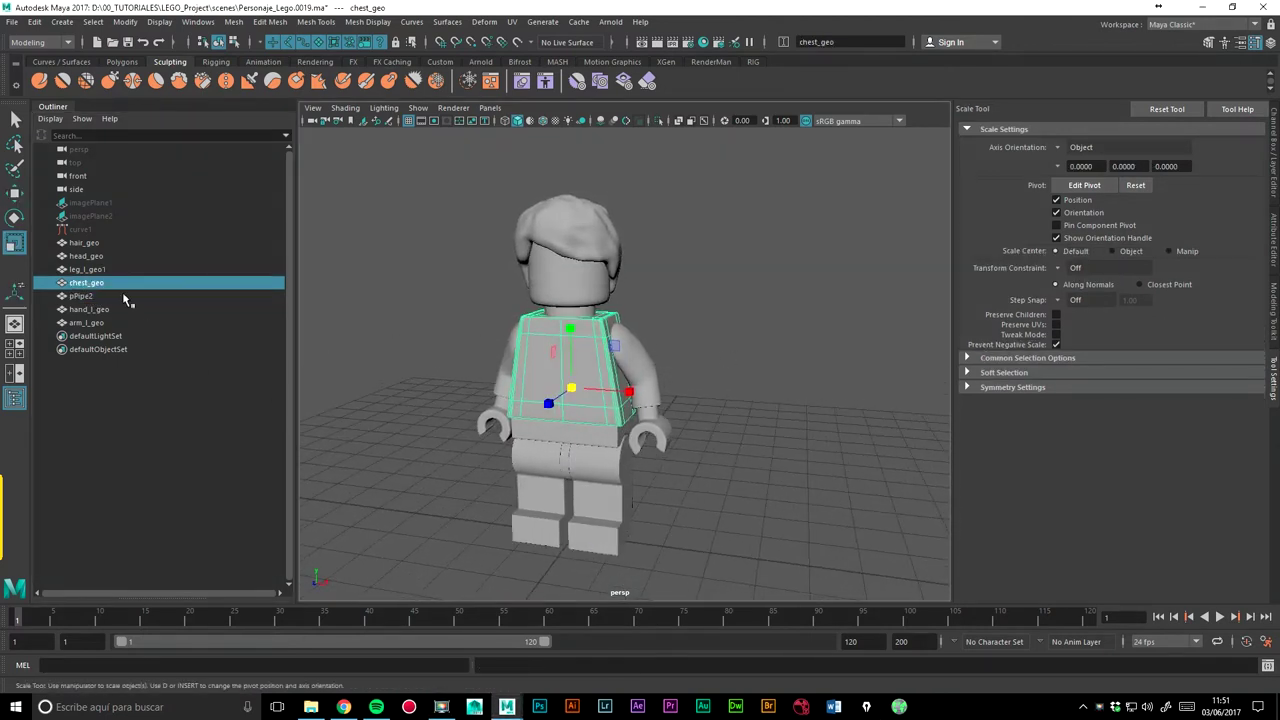
Step: Select arm_l_geo, the hand_l_geo hands and the leg_l_geo1 legs in the viewport to check them
mouse_move(457, 291)
left_mouse_down("alt")
mouse_move(429, 280)
mouse_move(440, 285)
left_mouse_up("alt")
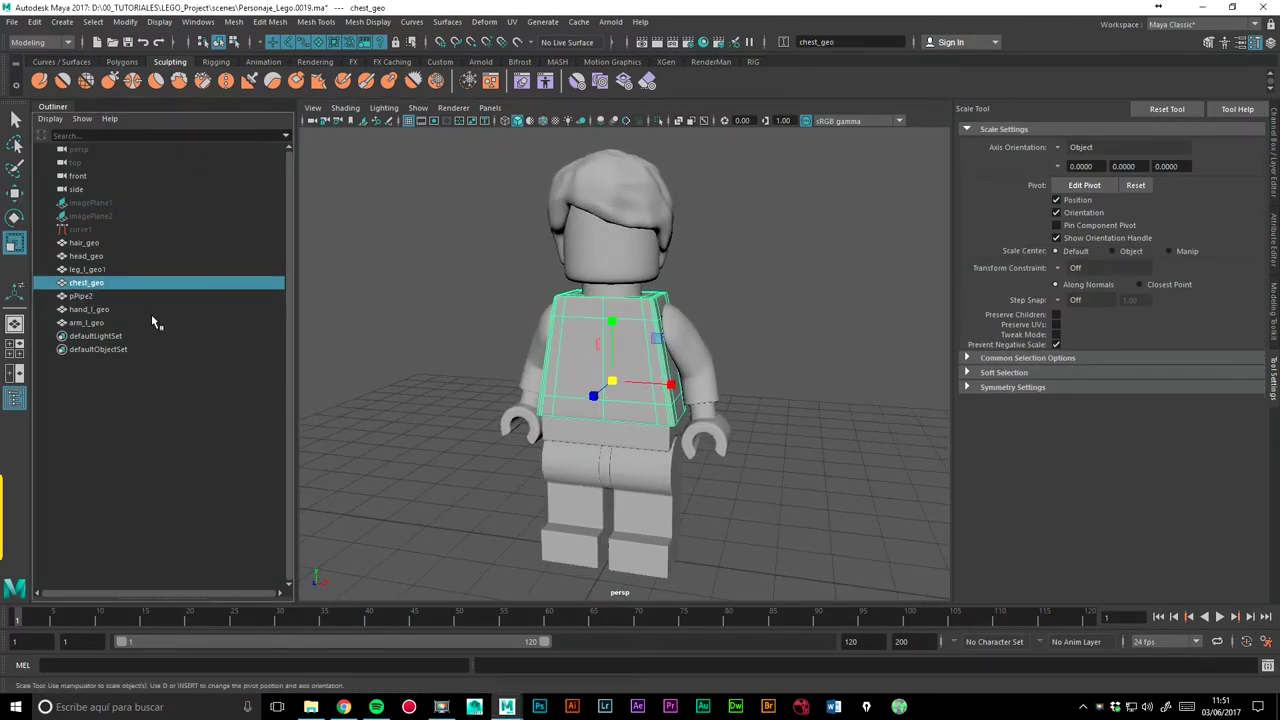
left_click(703, 372)
left_click_drag(703, 372, 757, 337, "alt")
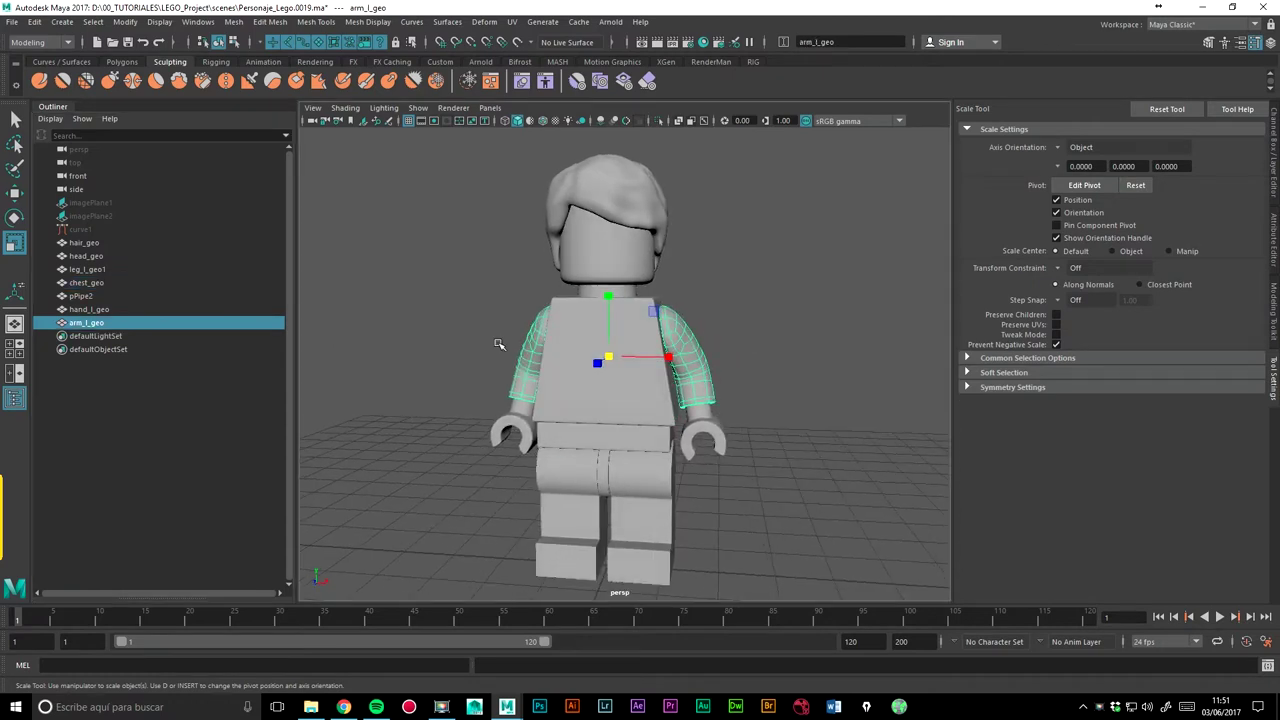
left_click(732, 427)
left_click(712, 440)
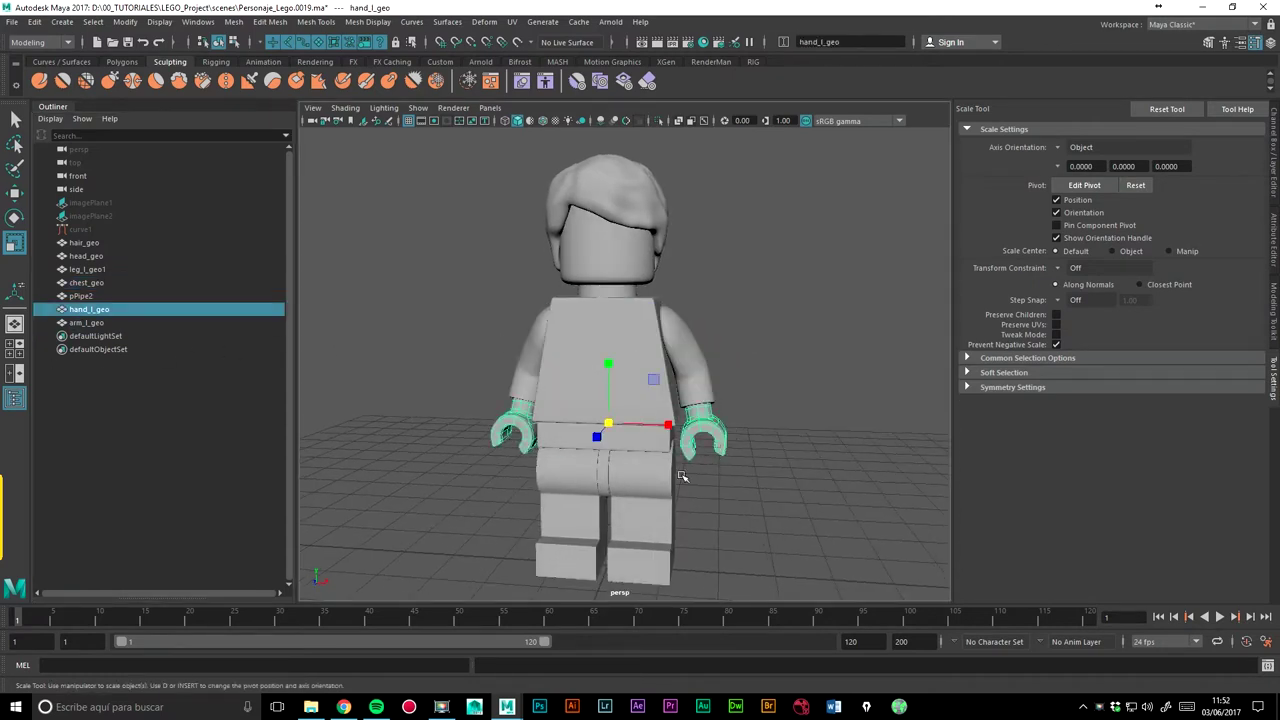
left_click(632, 488)
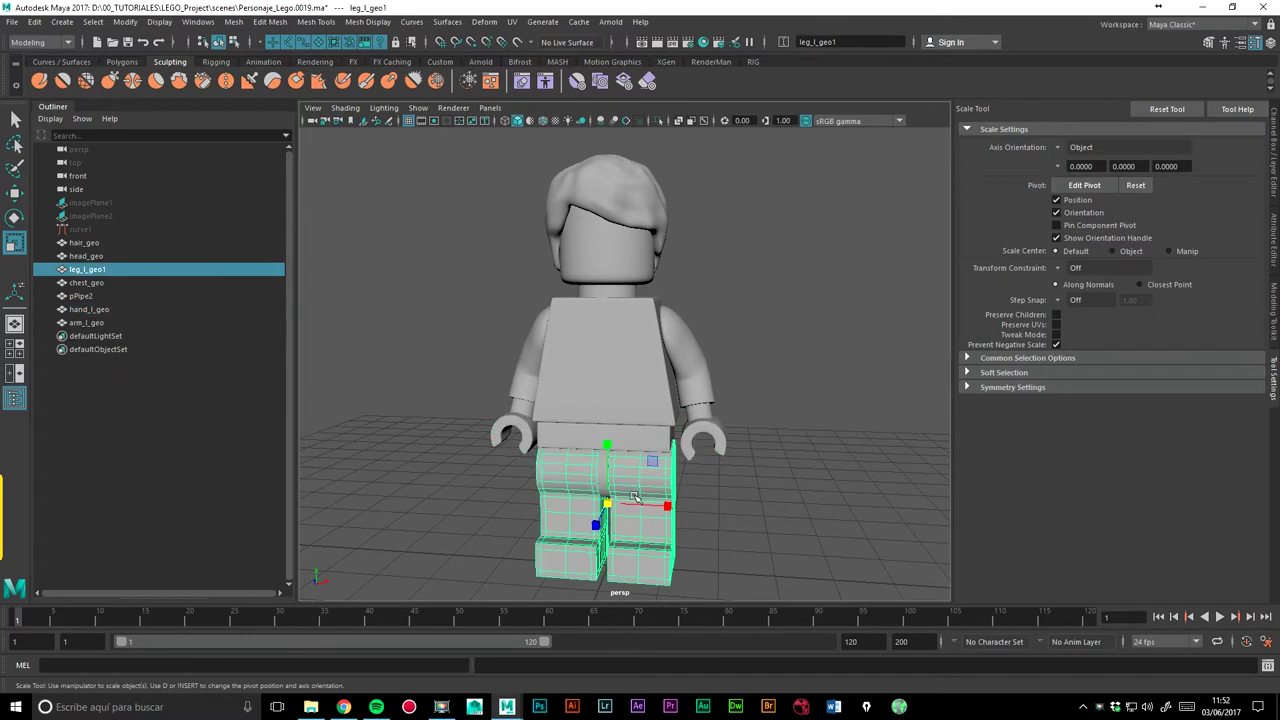
left_click_drag(318, 390, 455, 365, "alt")
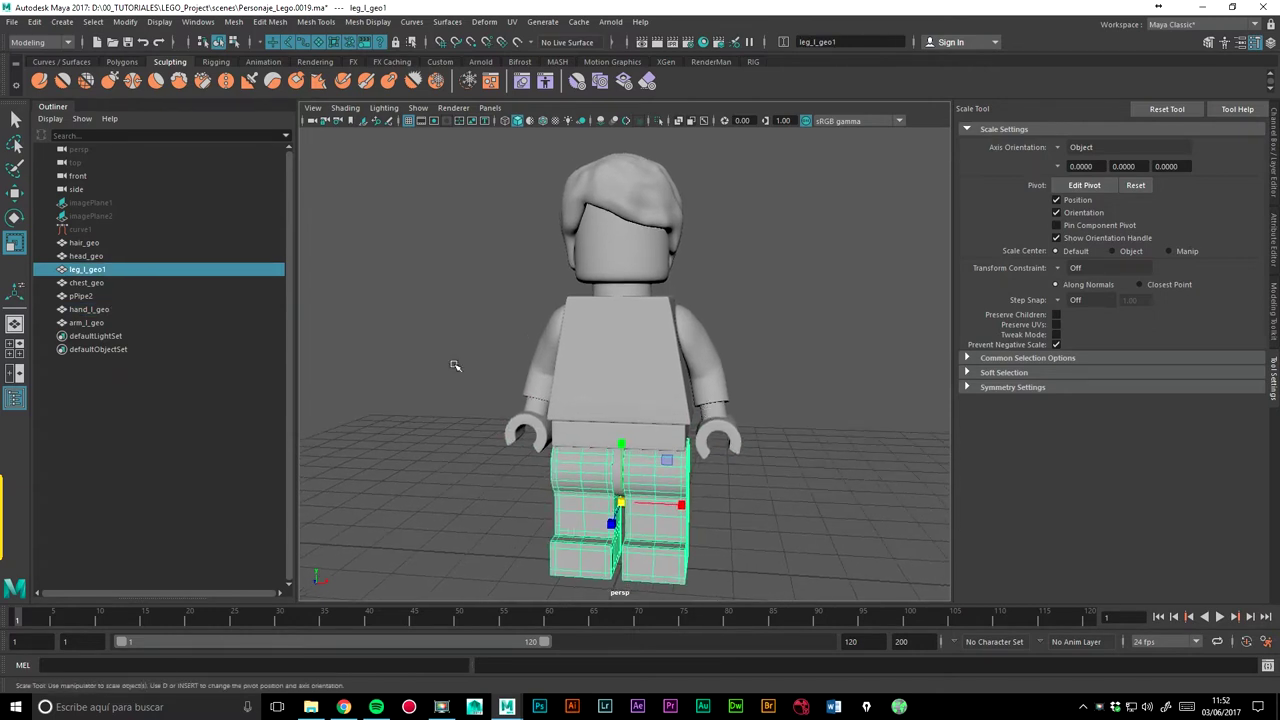
Step: Rename pPipe2 to hip_geo, then select chest_geo and the hand_l_geo hands
left_click(82, 296)
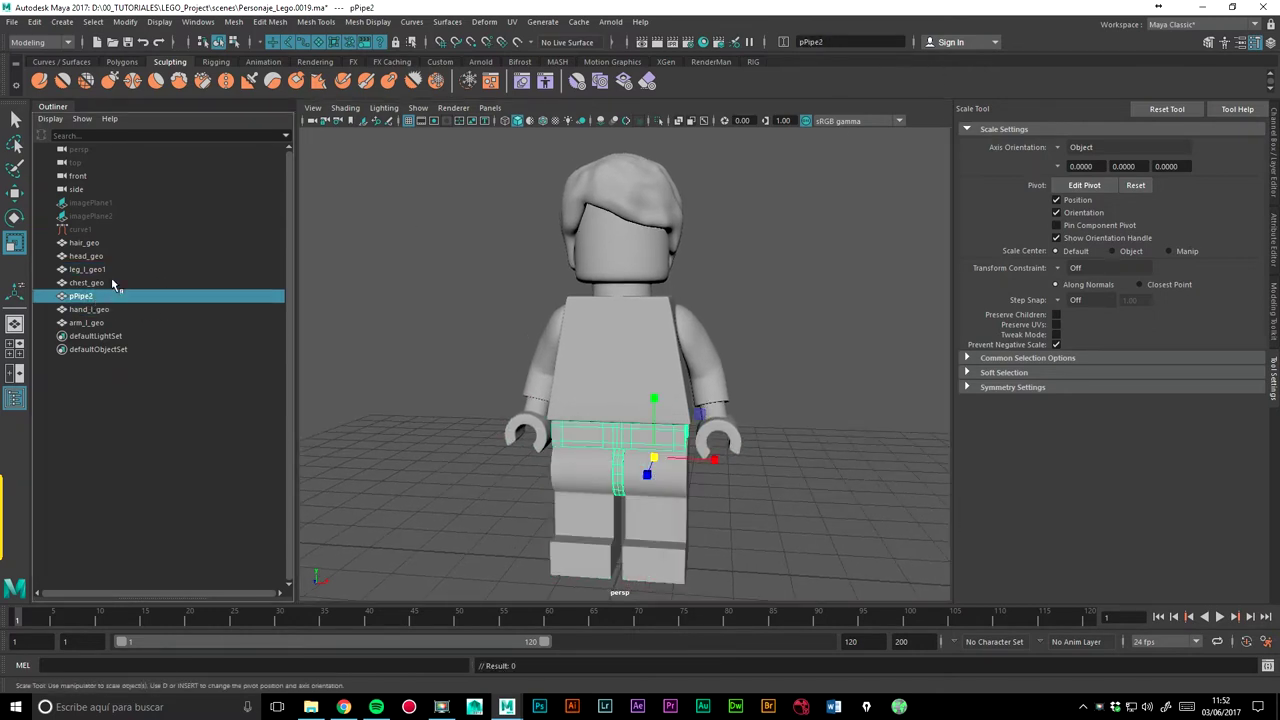
double_click(80, 296)
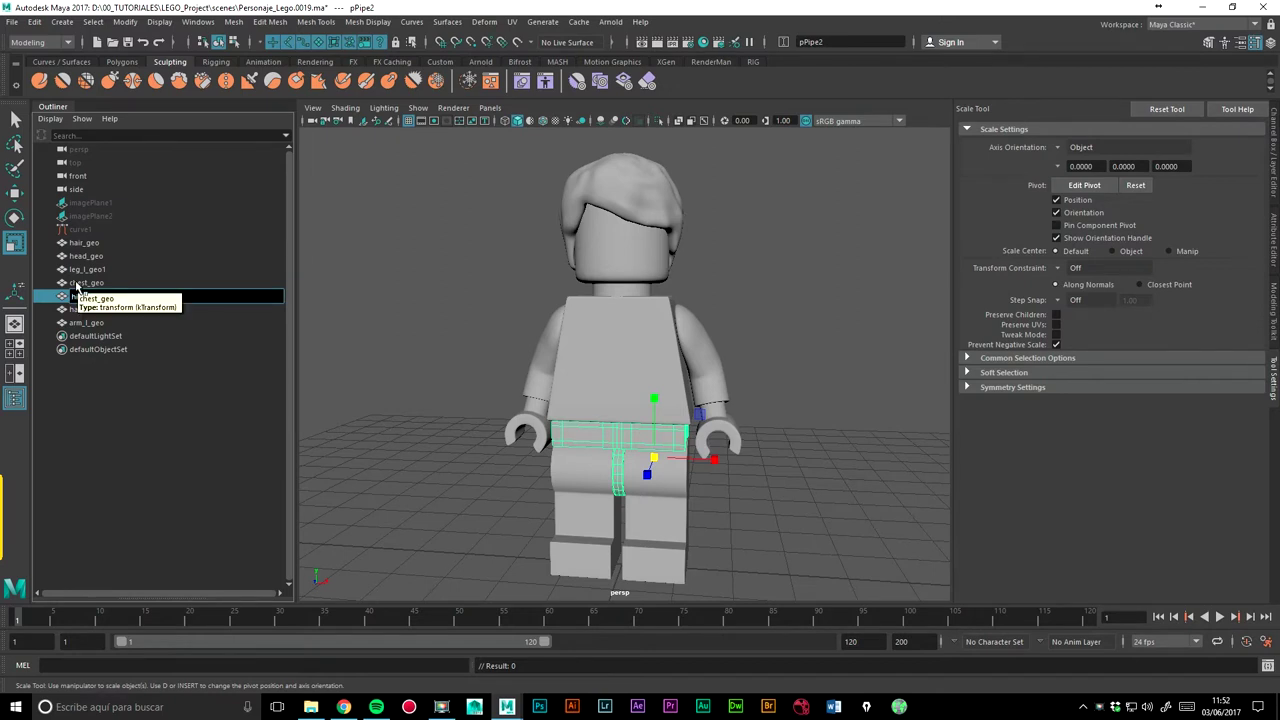
key("Return")
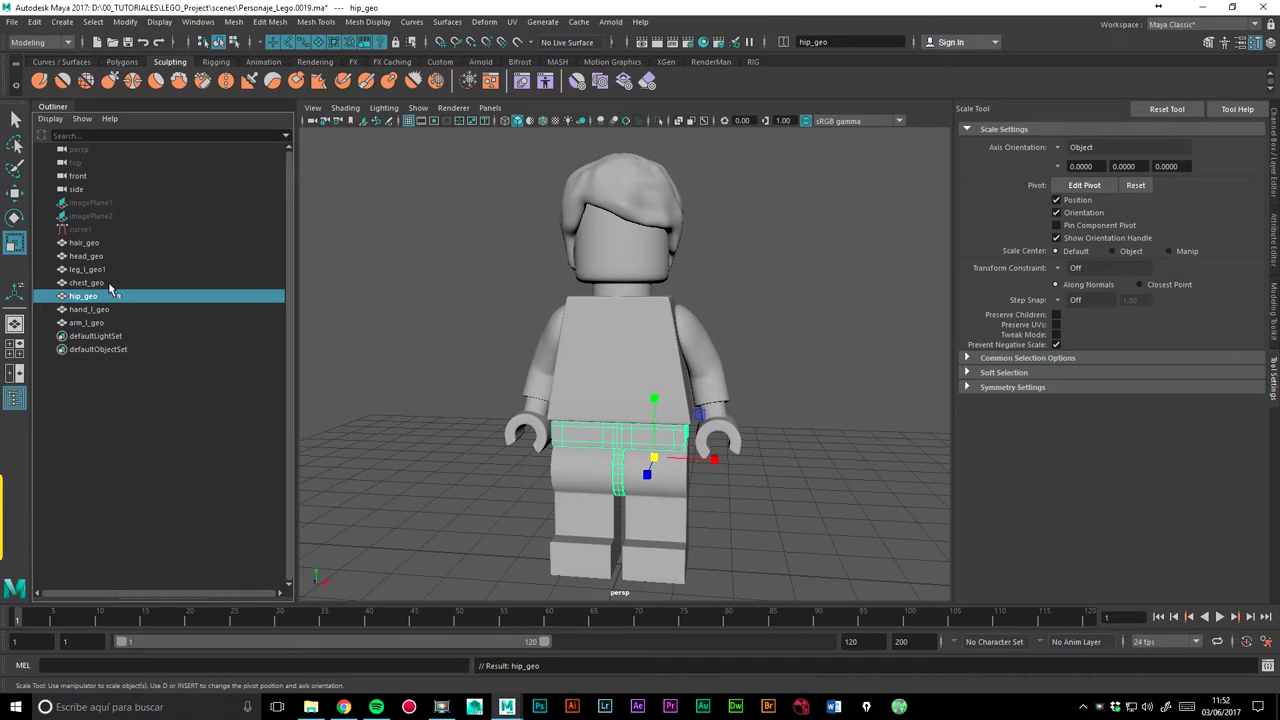
left_click(100, 284)
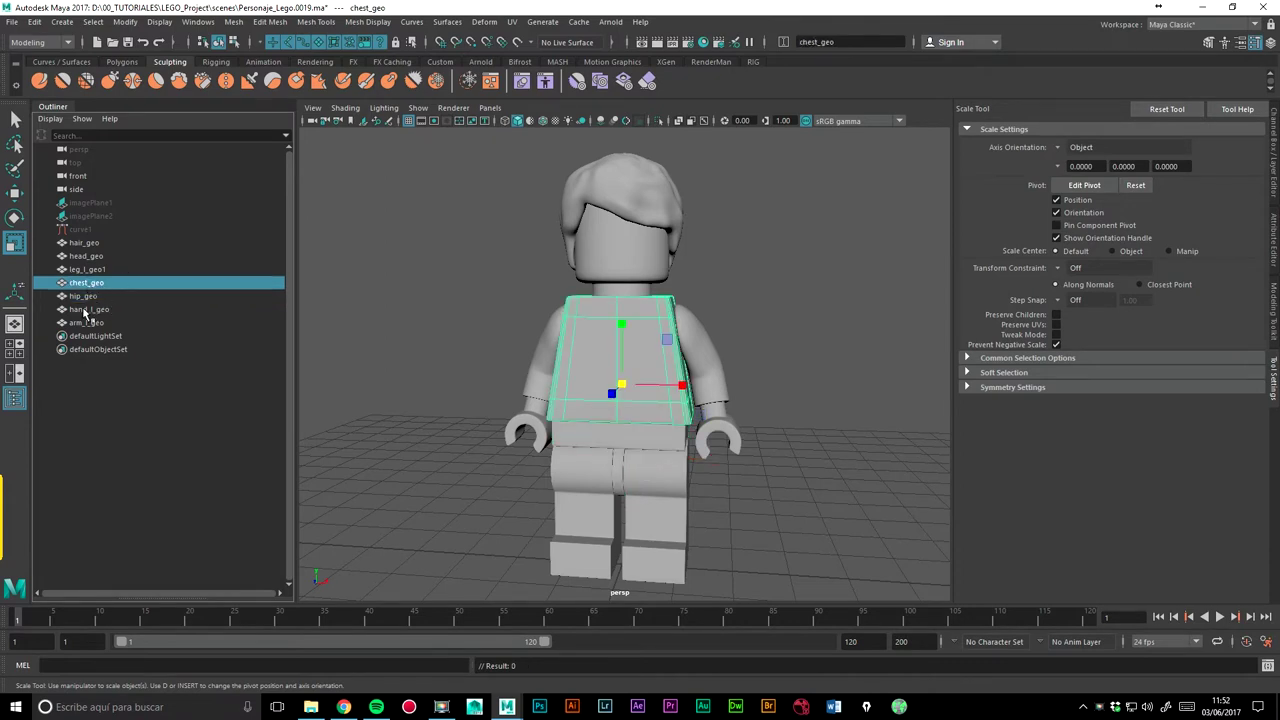
left_click(86, 311)
Step: Separate the hands mesh into two pieces and unparent them, keeping the hand_l_geo group
key("w")
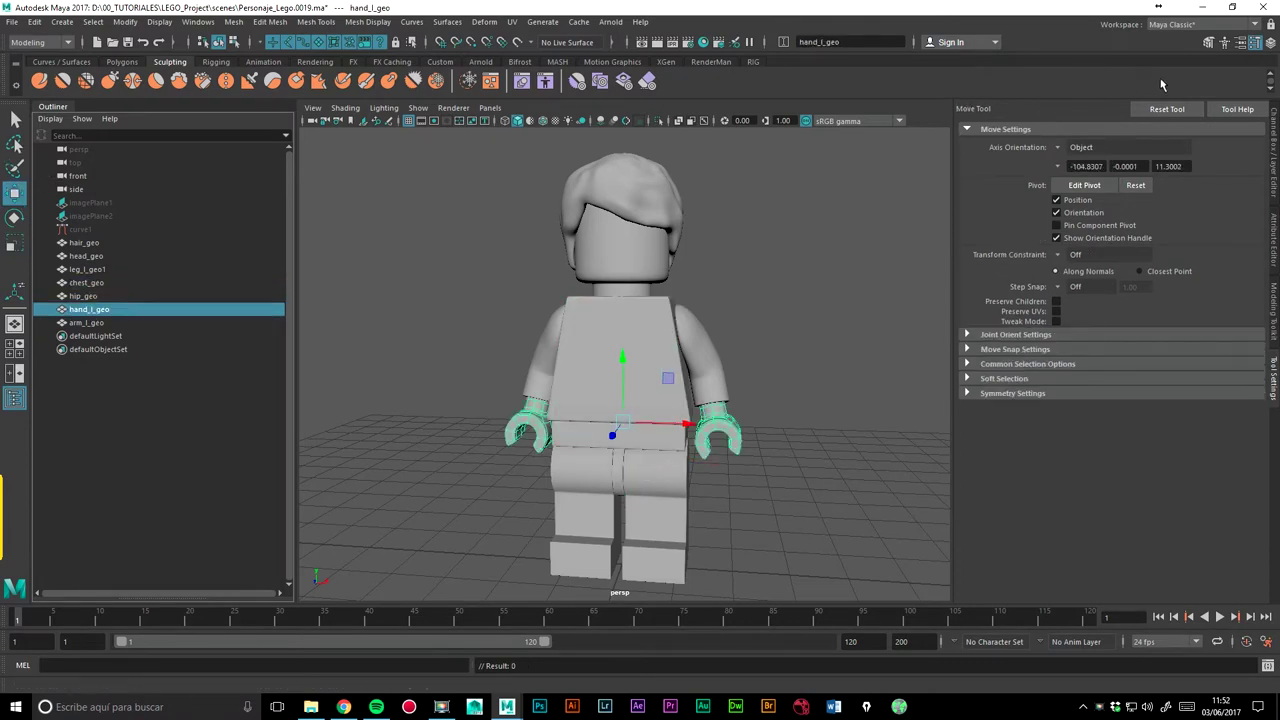
left_click(1208, 42)
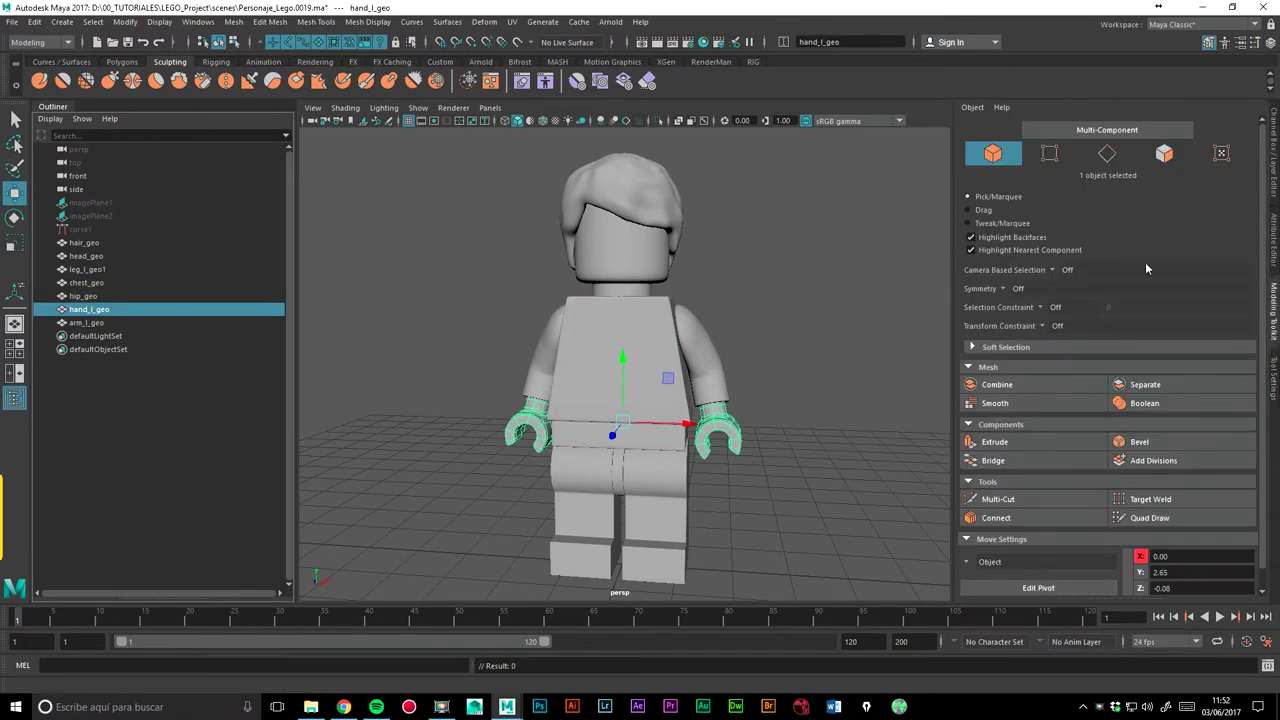
left_click(1158, 387)
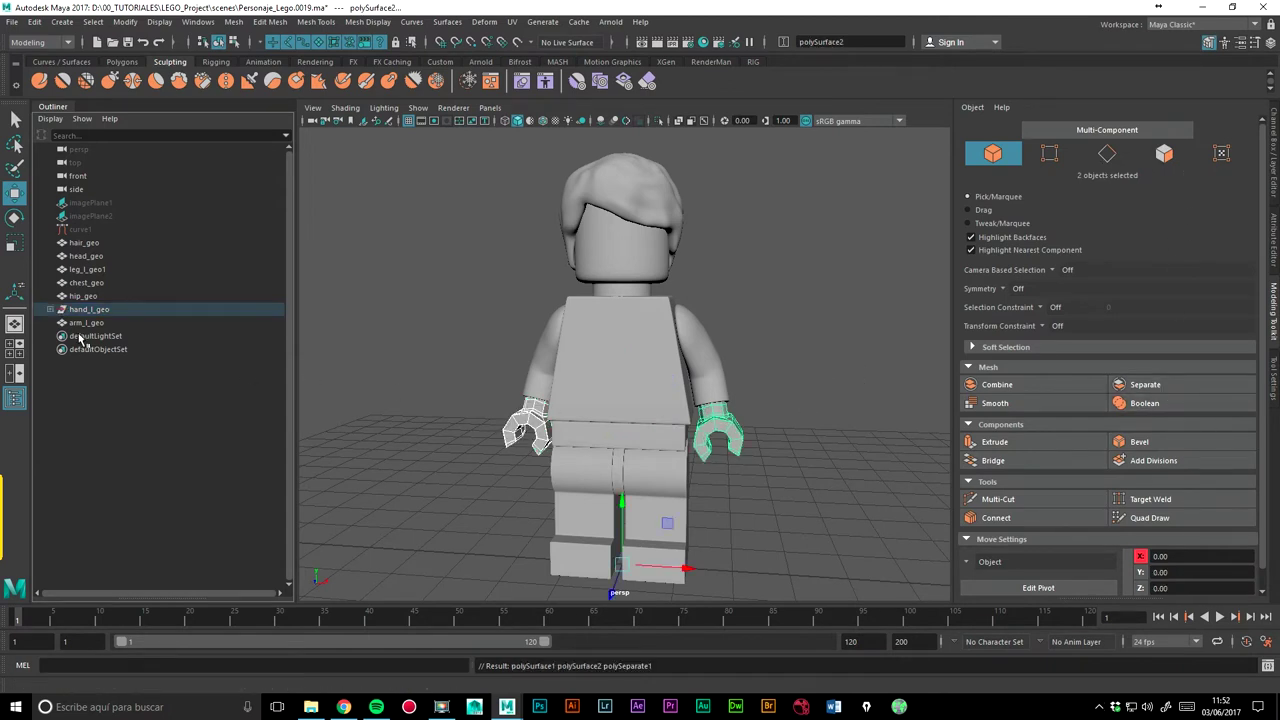
key("shift+p")
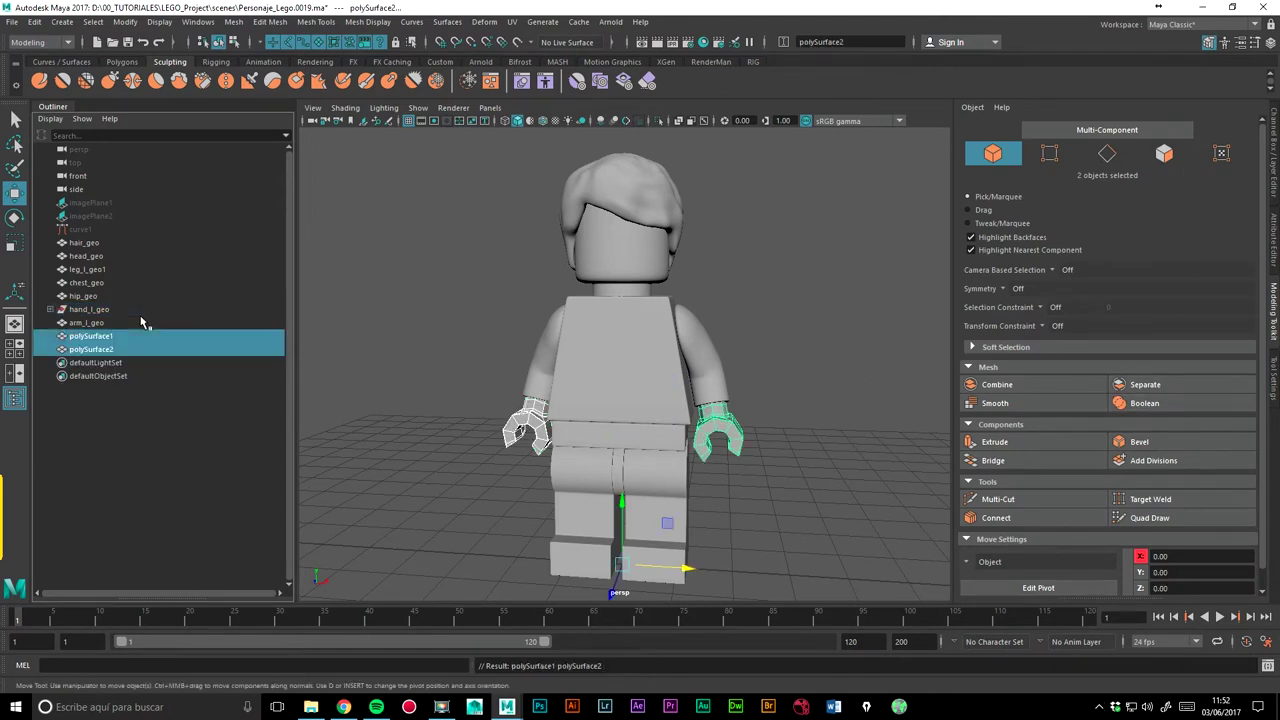
left_click(89, 312)
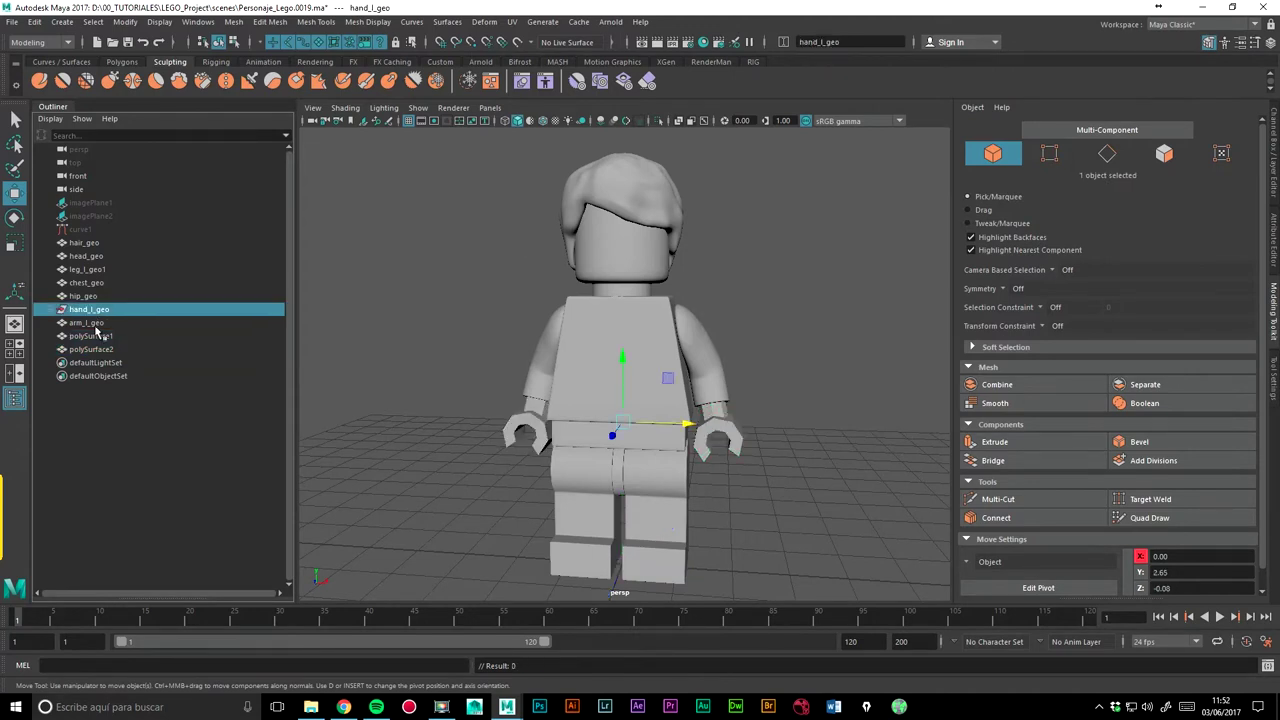
key("Delete")
key("ctrl+z")
left_click(34, 24)
left_click(34, 24)
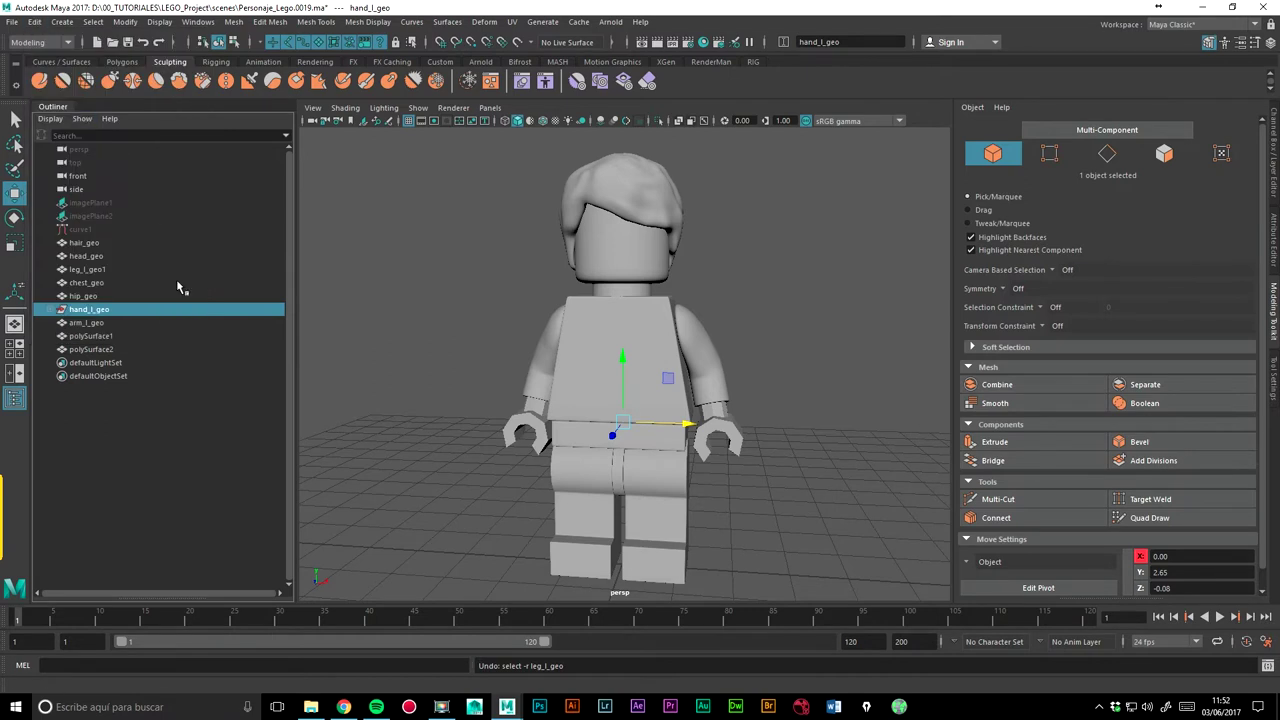
Step: Rename the two hand pieces hand_r_geo and hand_l_geo1
left_click(92, 338)
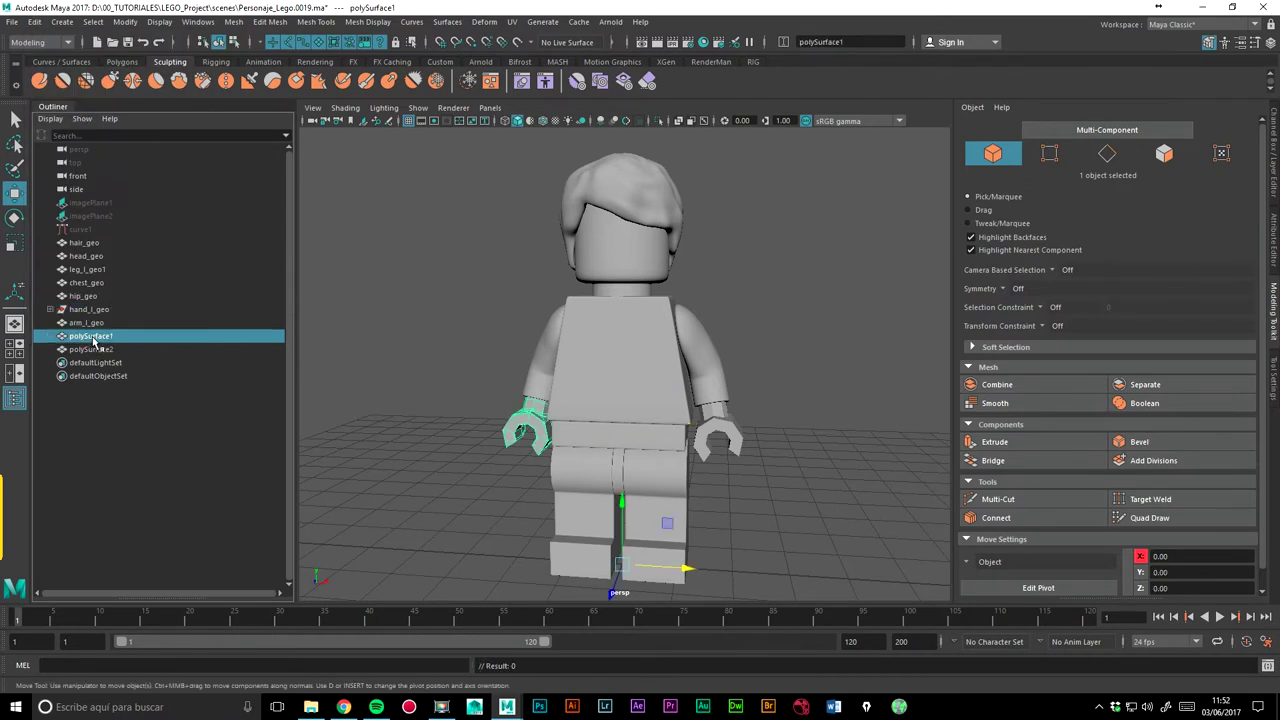
double_click(93, 339)
type("hand_r_geo")
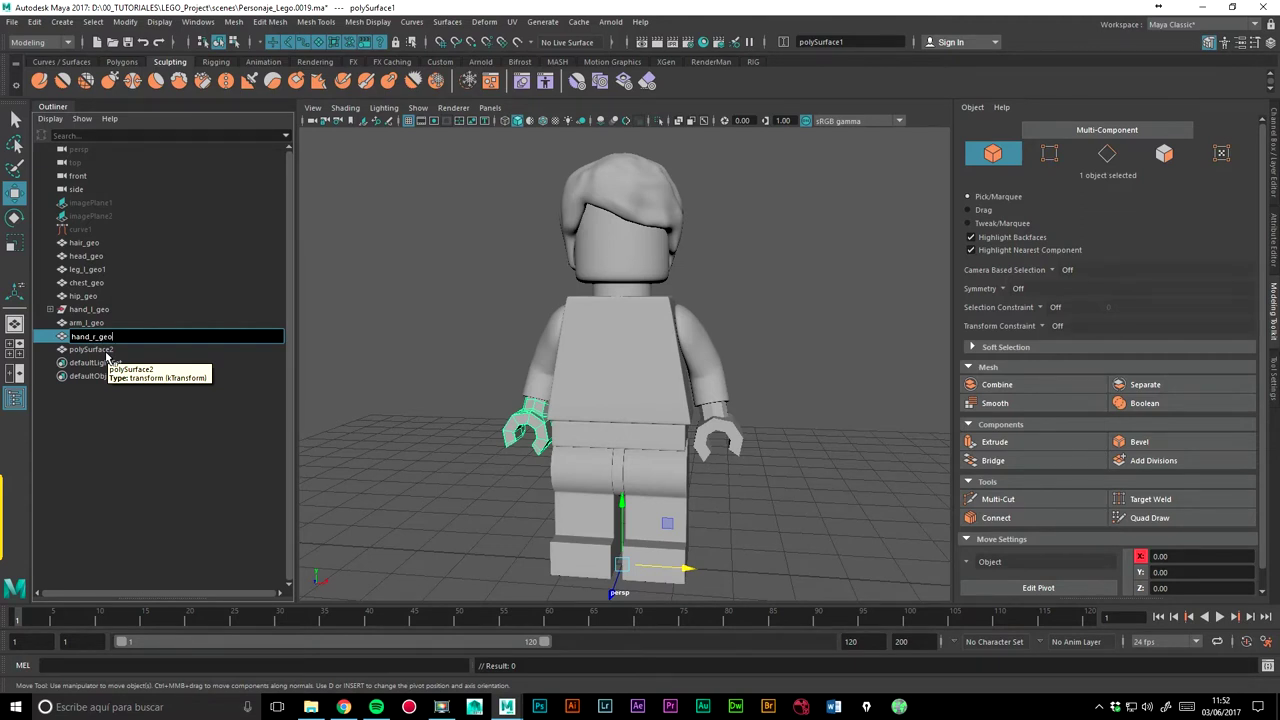
key("Return")
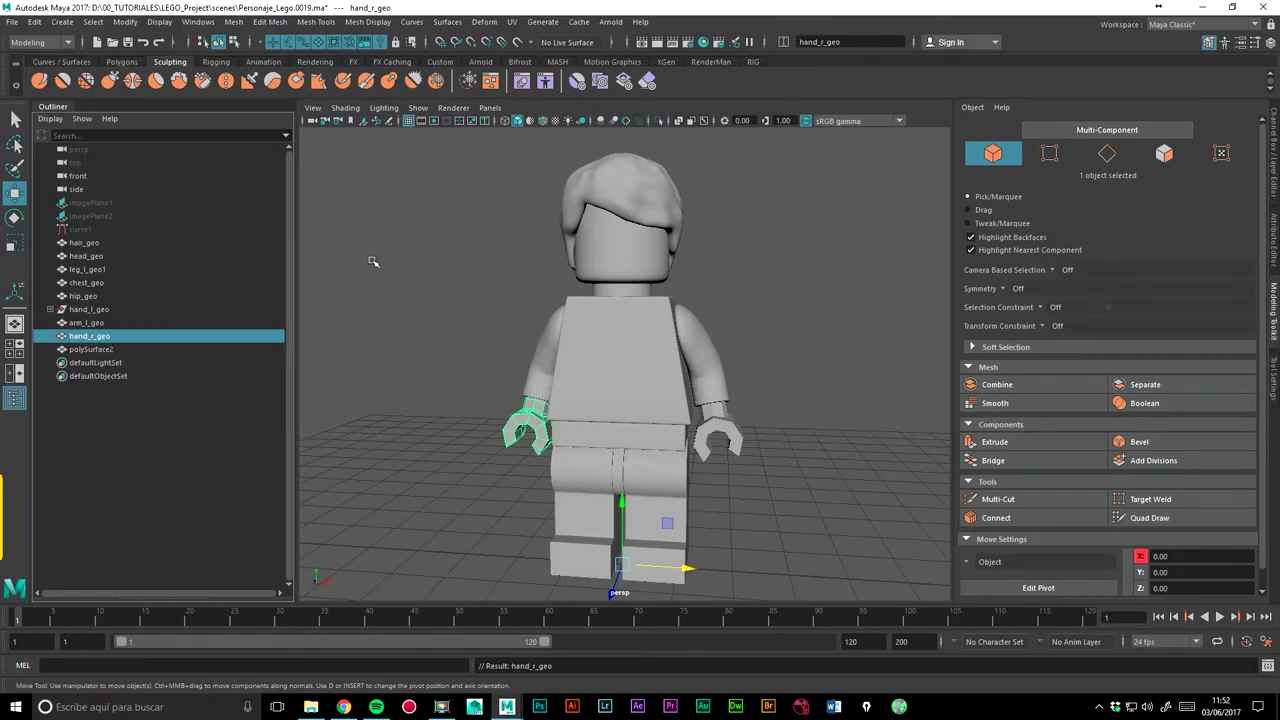
double_click(108, 338)
key("ctrl+c")
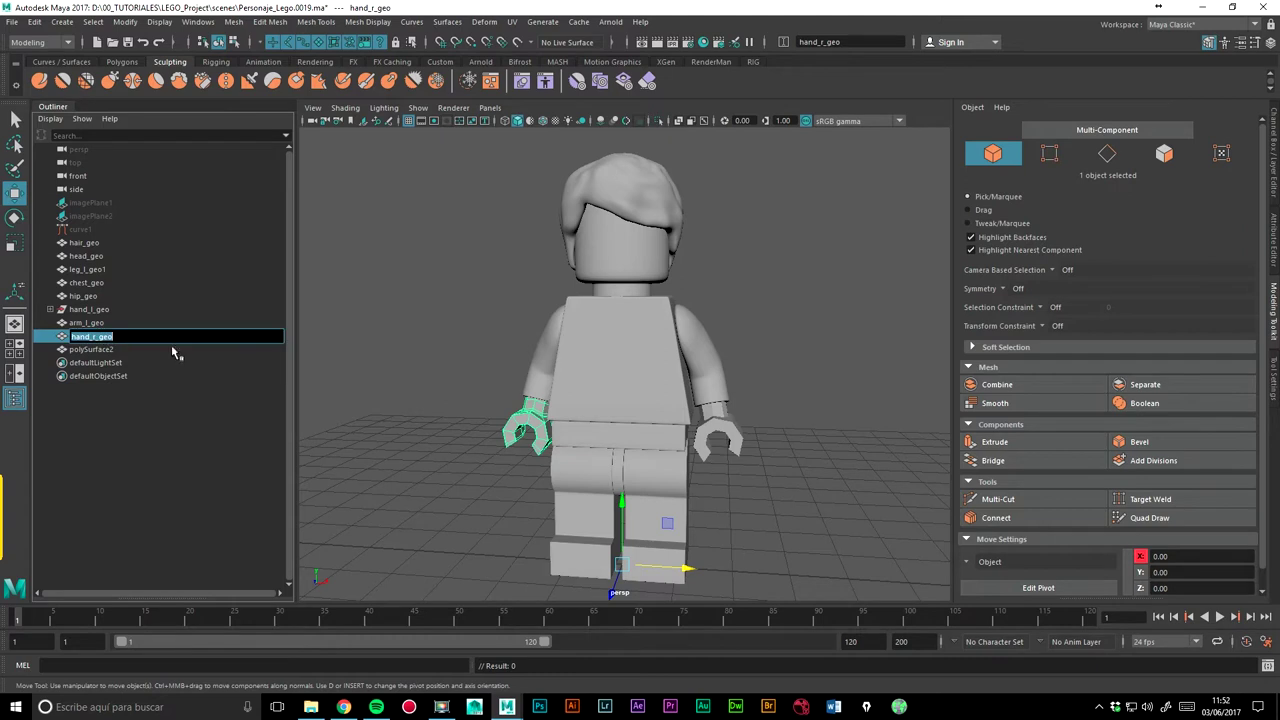
double_click(112, 350)
key("ctrl+v")
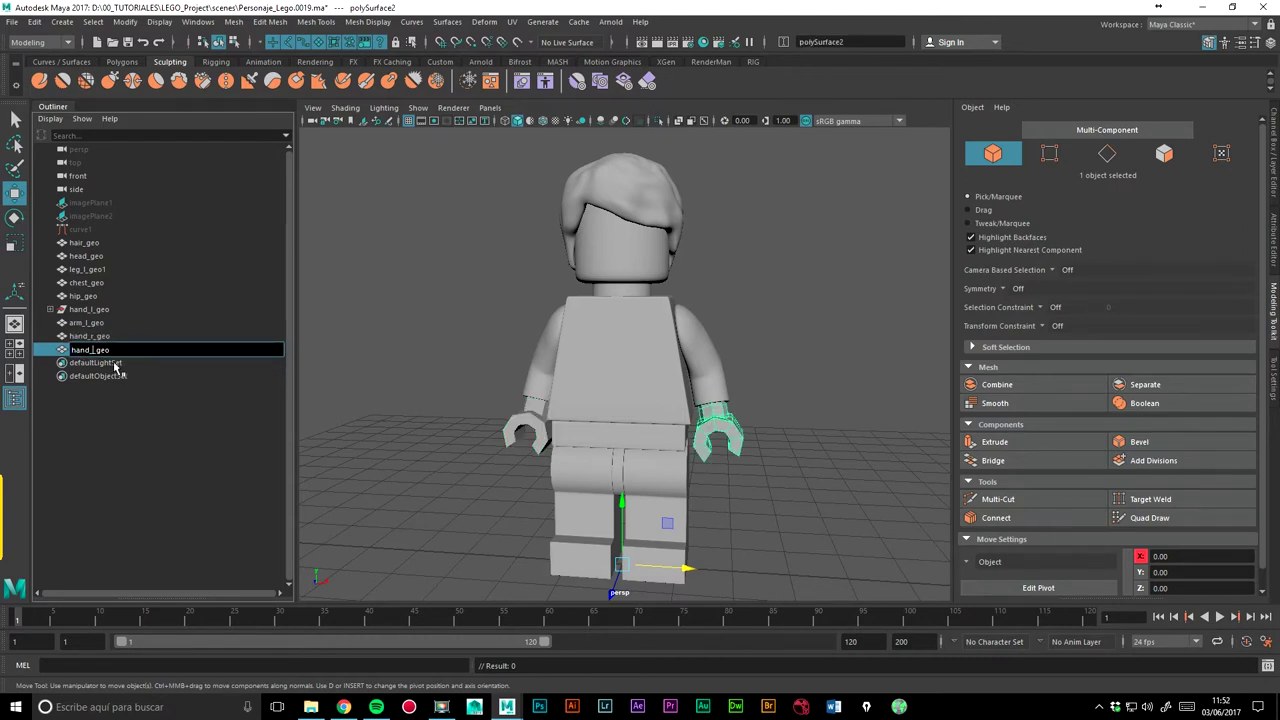
key("Return")
Step: Separate the legs mesh and rename the pieces leg_l_geo and leg_r_geo
left_click(596, 489)
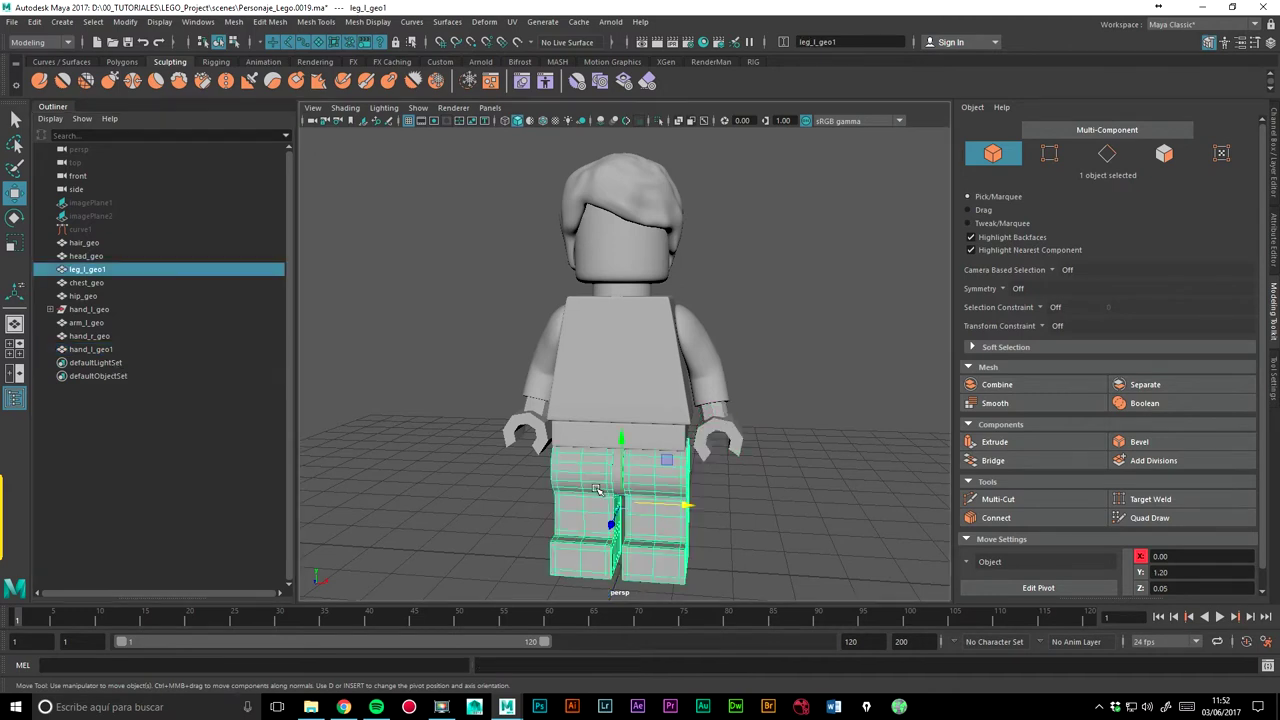
left_click(1145, 386)
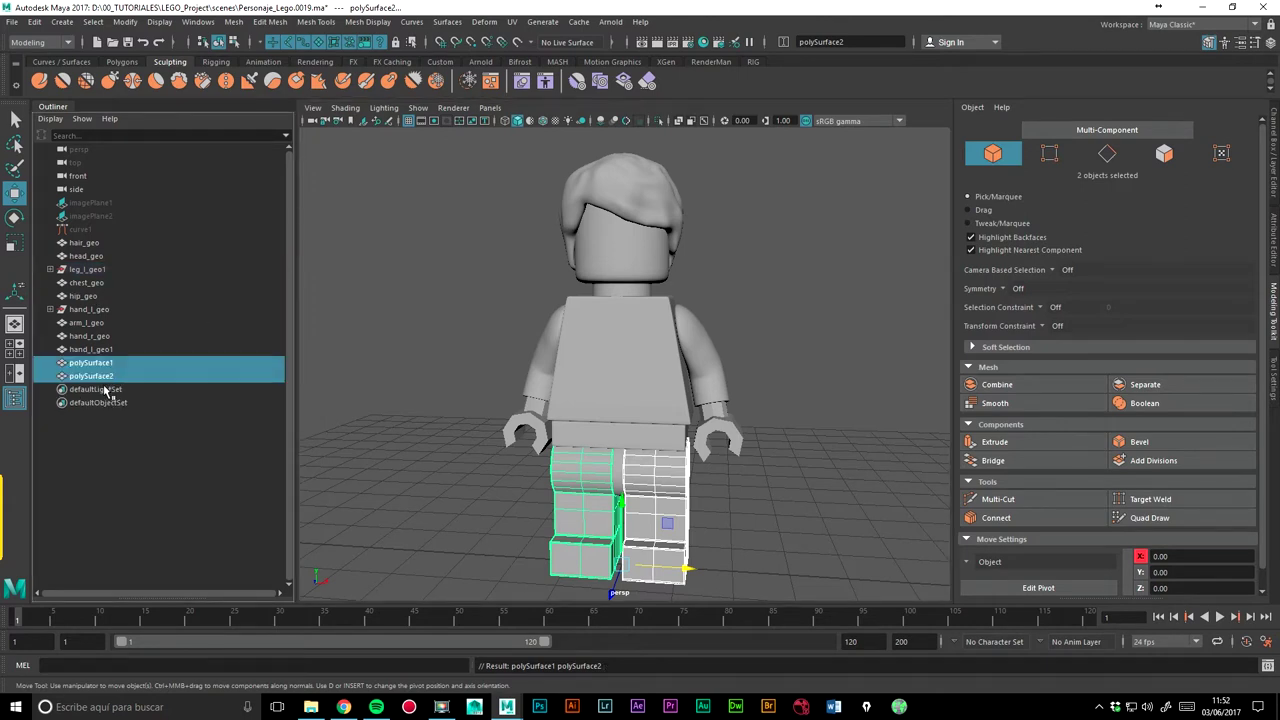
left_click(92, 362)
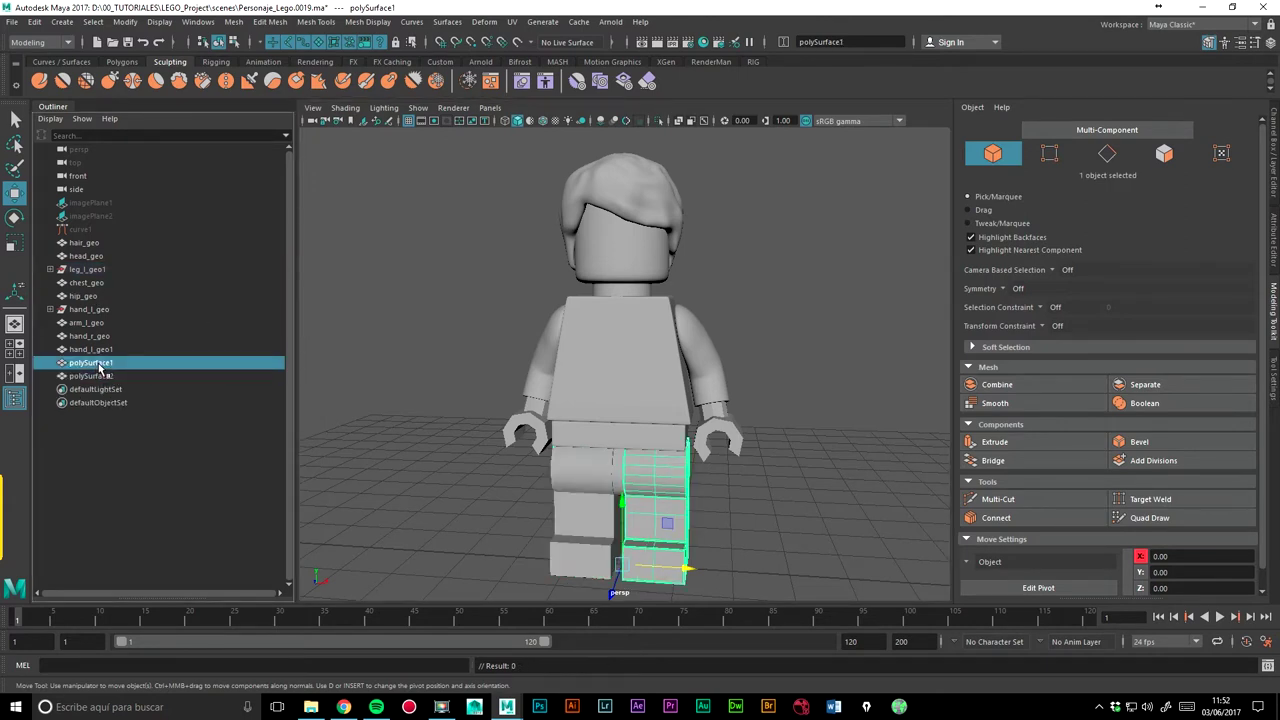
double_click(98, 364)
type("leg_l_g")
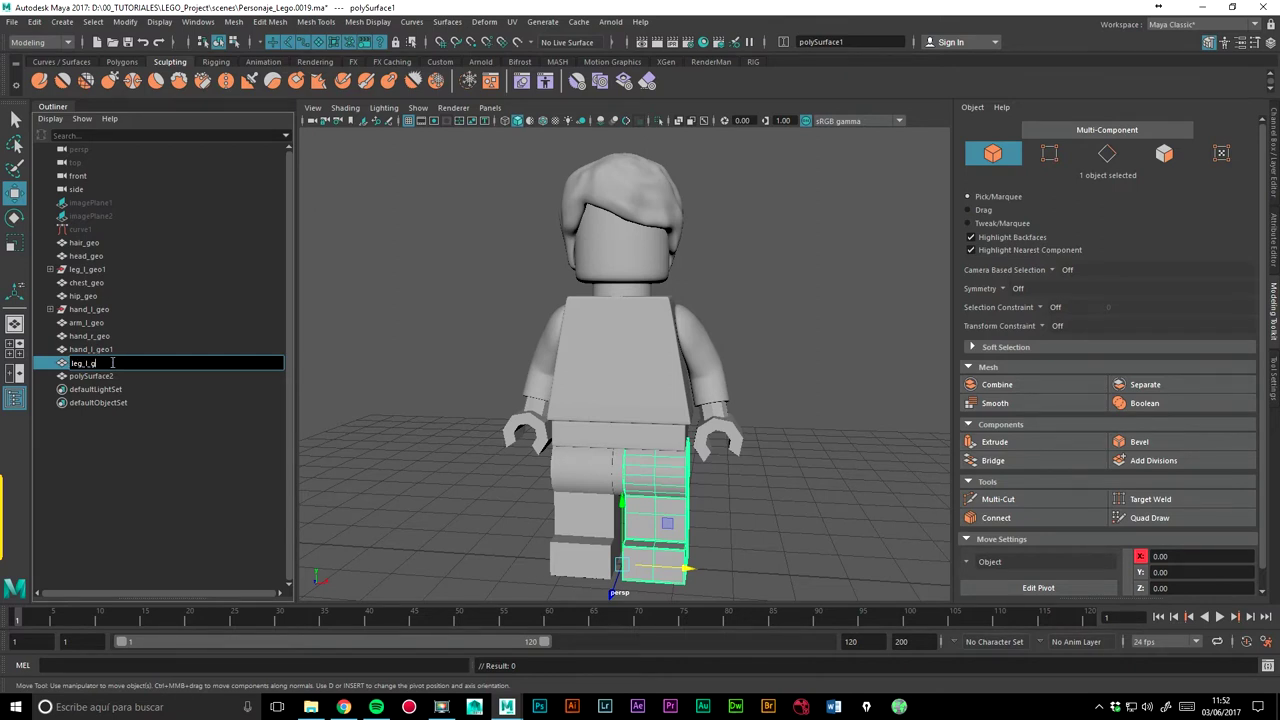
key("Return")
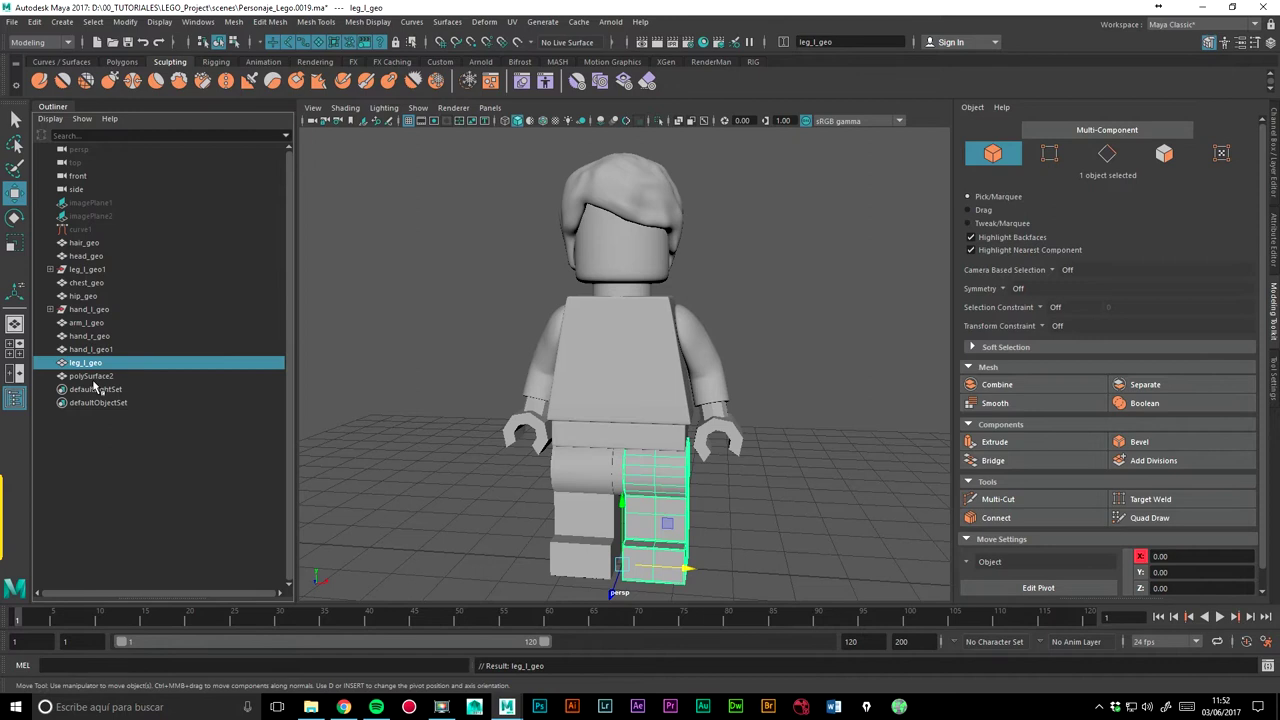
double_click(92, 377)
type("leg_r_geo")
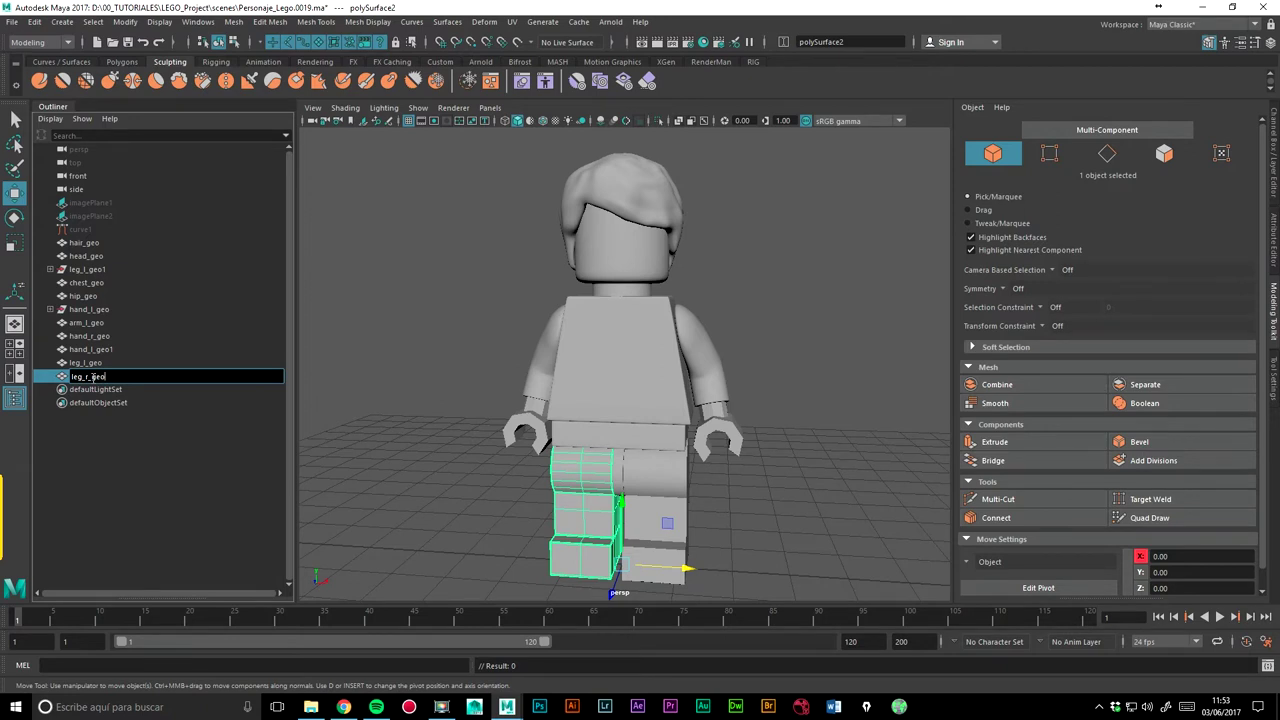
key("Return")
Step: With nothing selected, run Edit > Delete All by Type > History
left_click(423, 316)
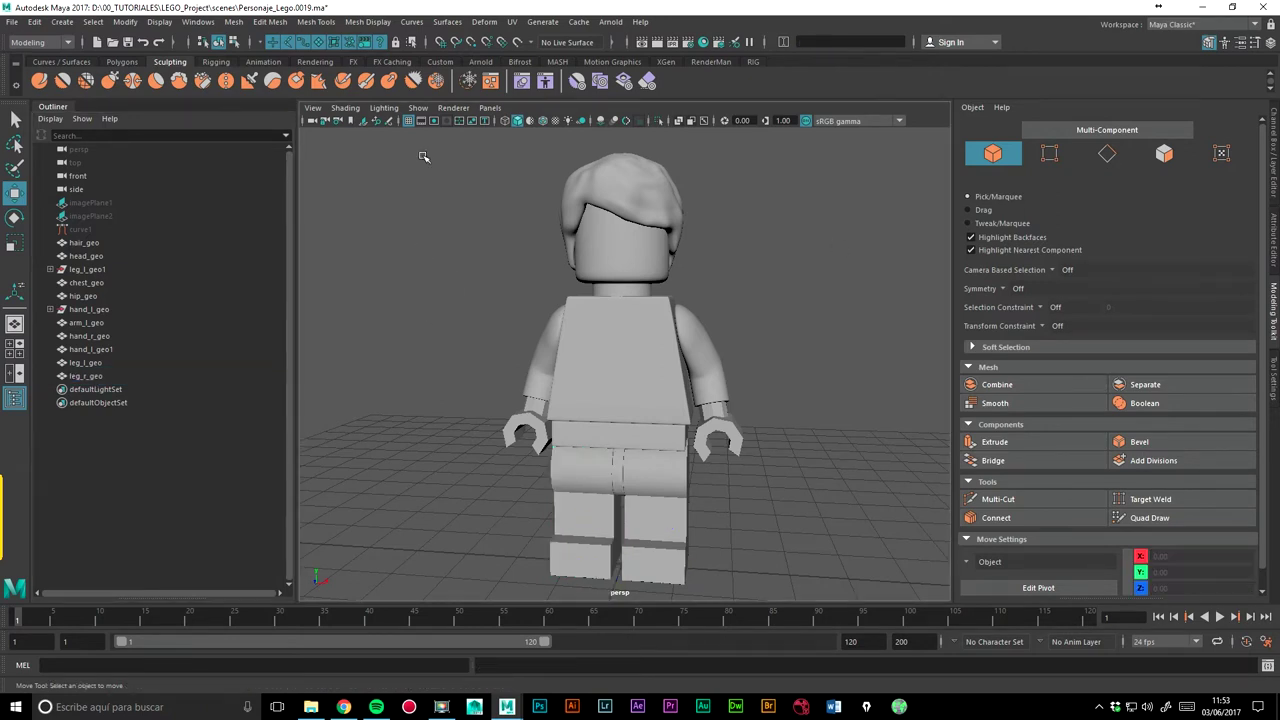
left_click(35, 21)
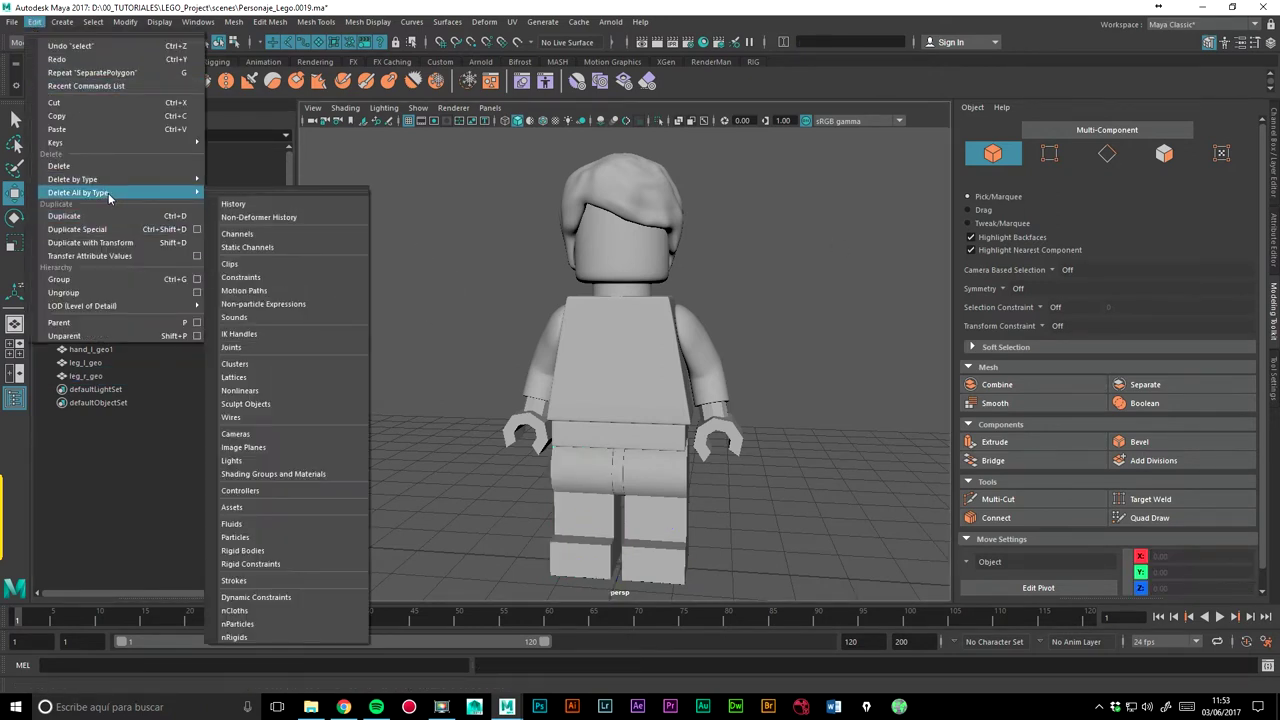
left_click(234, 205)
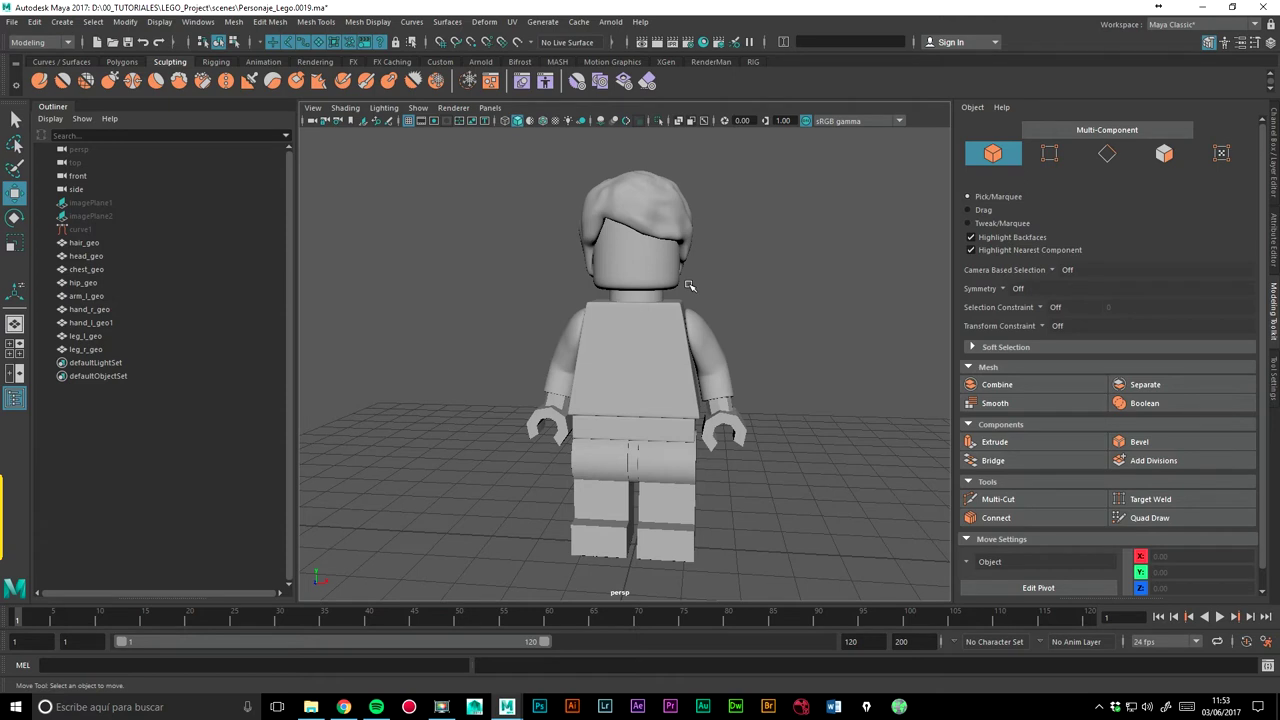
Step: Snap hair_geo's pivot down to the world origin with grid snapping
left_click(686, 215)
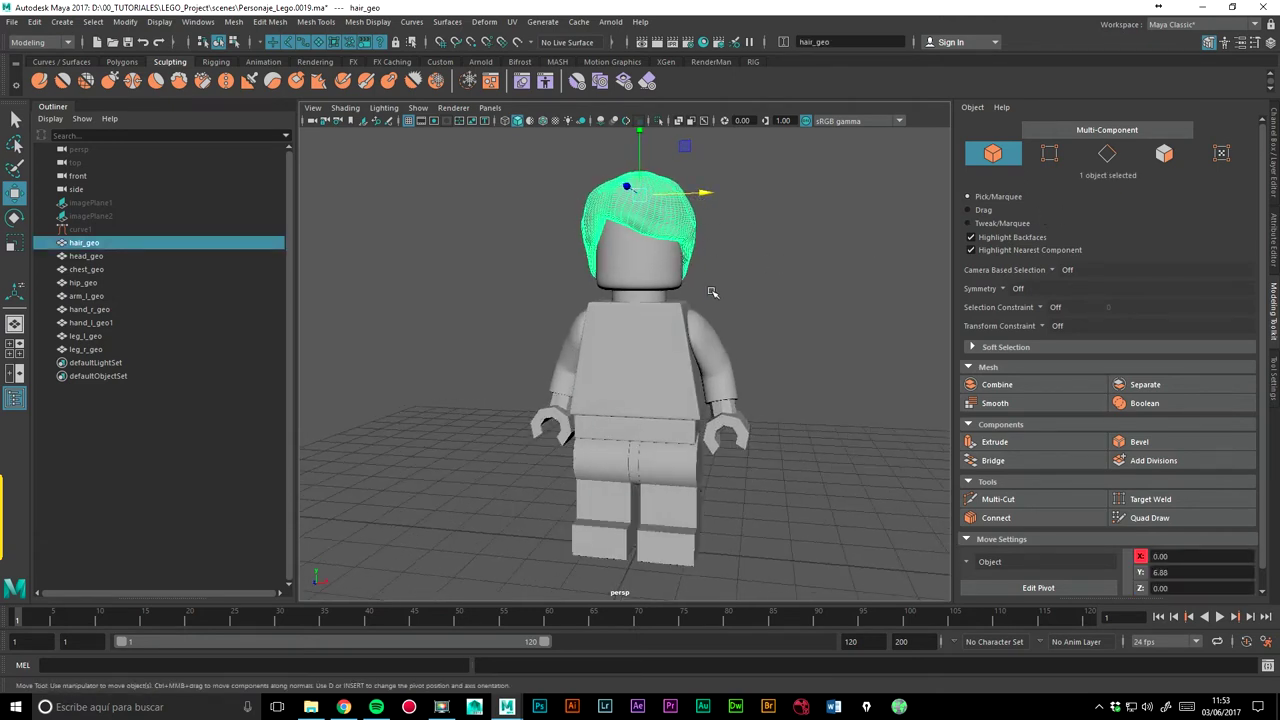
mouse_move(643, 543)
left_mouse_down("alt")
mouse_move(757, 508)
mouse_move(764, 476)
left_mouse_up("alt")
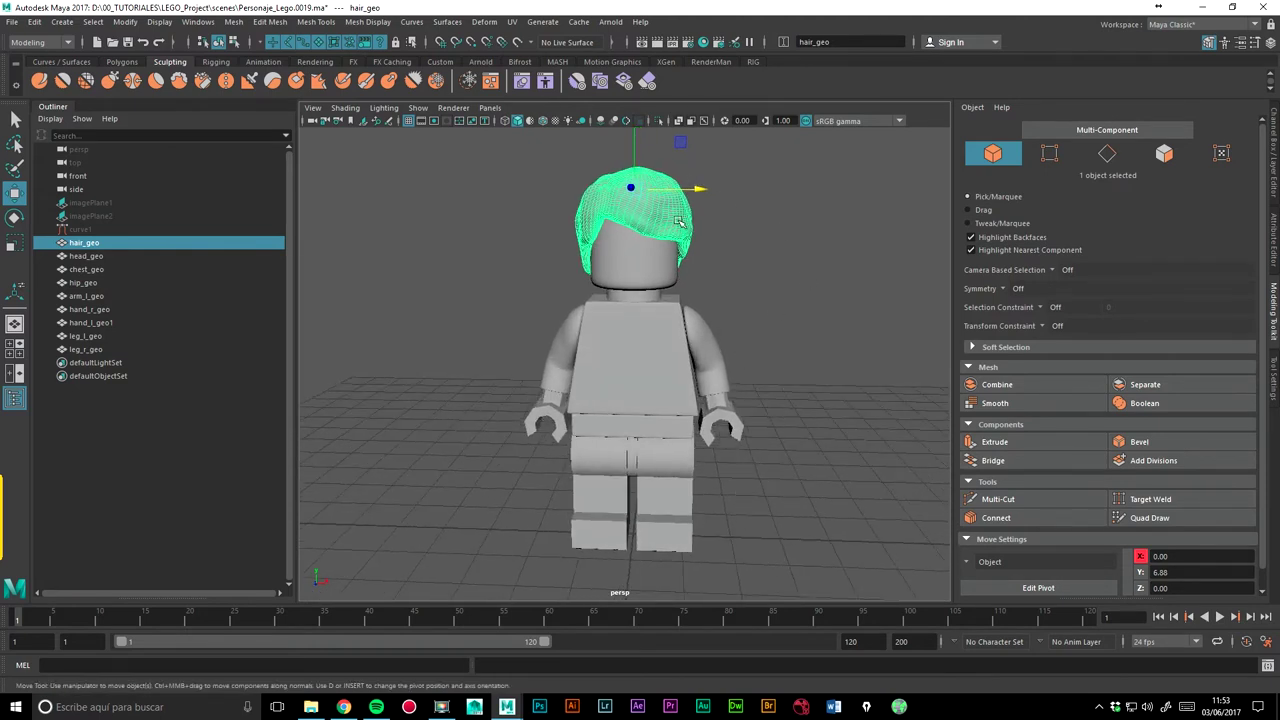
key("Insert")
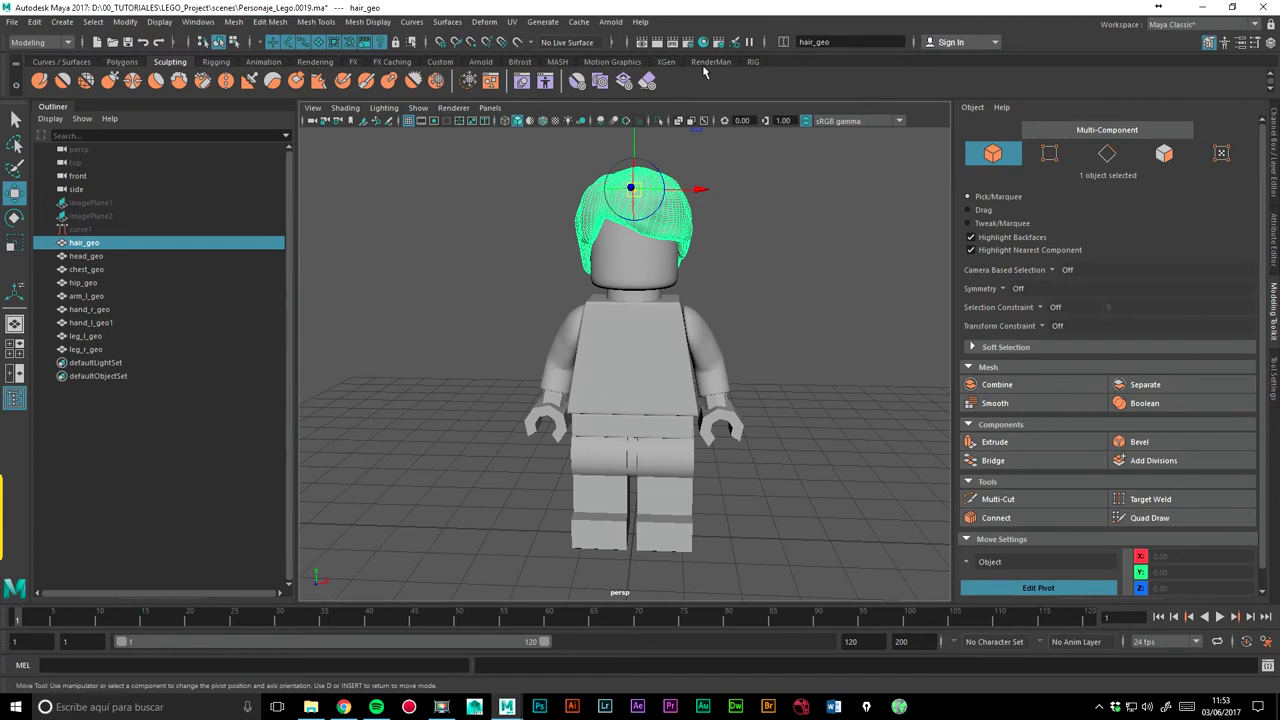
left_click(441, 46)
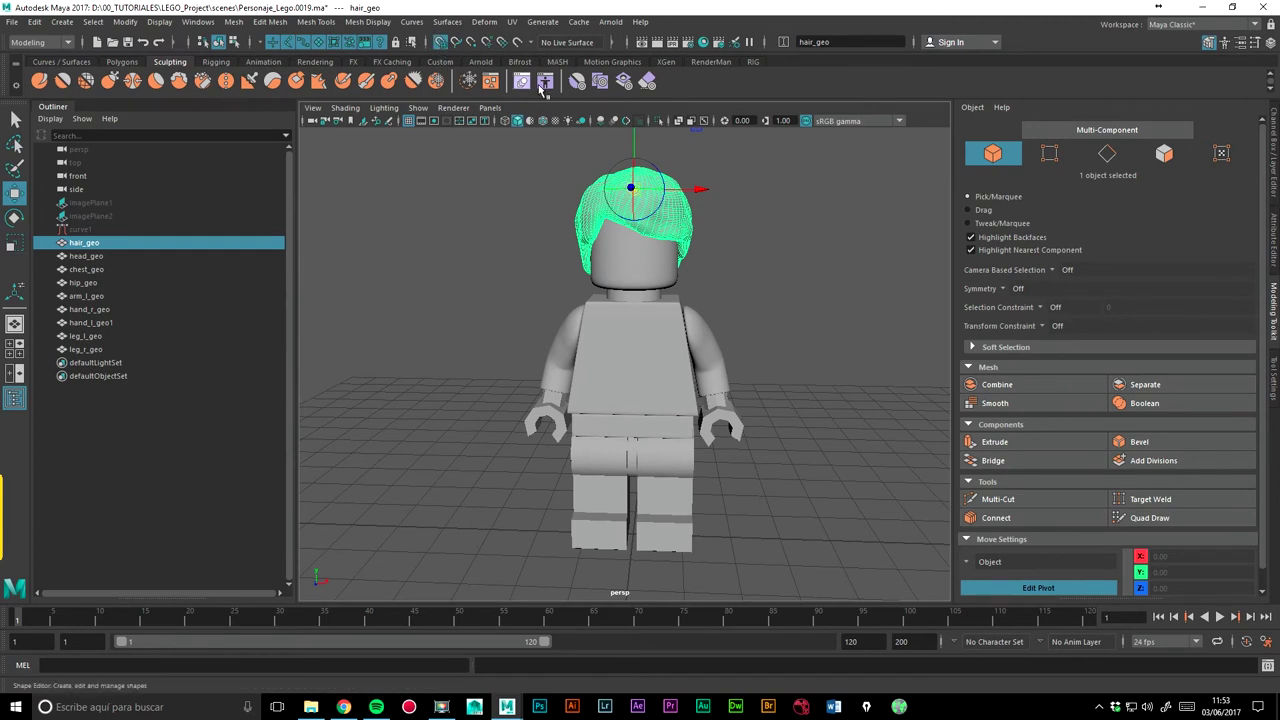
left_click_drag(634, 142, 629, 547)
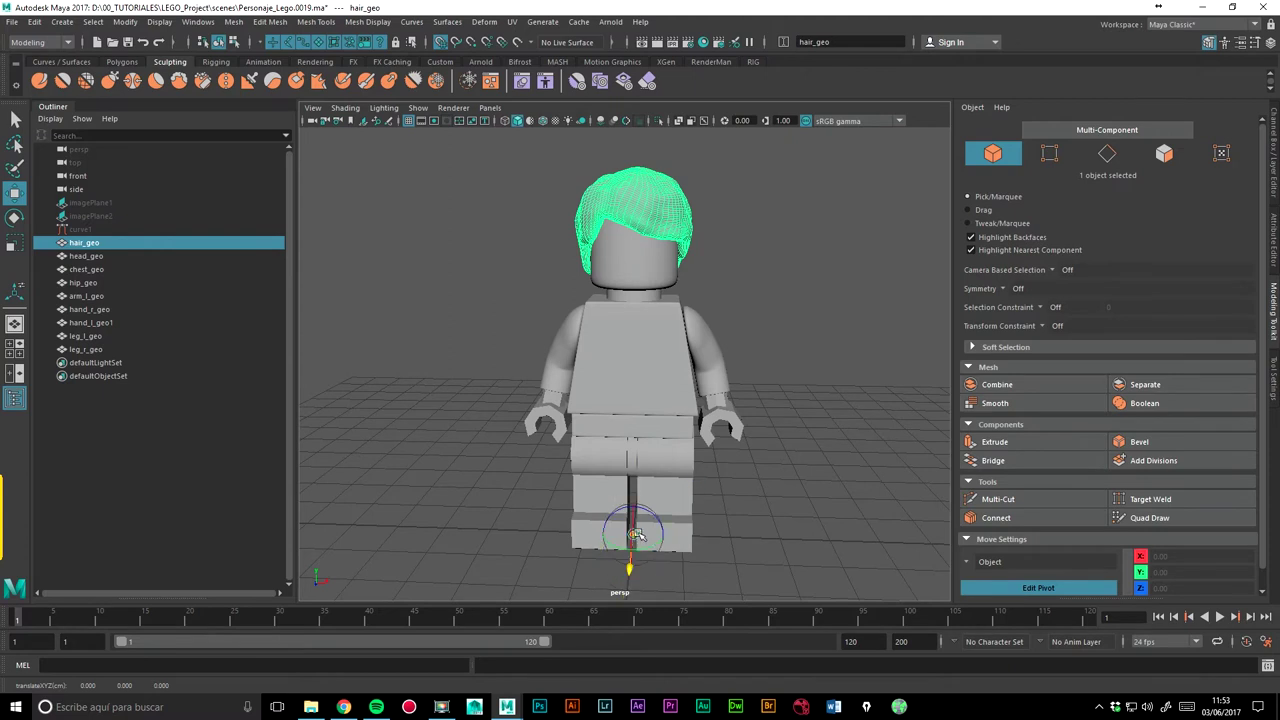
key("Insert")
Step: Reselect the hair, undo the last change, and select head_geo in the Outliner
left_click(801, 484)
mouse_move(801, 484)
left_mouse_down("alt")
mouse_move(804, 308)
mouse_move(762, 319)
left_mouse_up("alt")
key("ctrl+z")
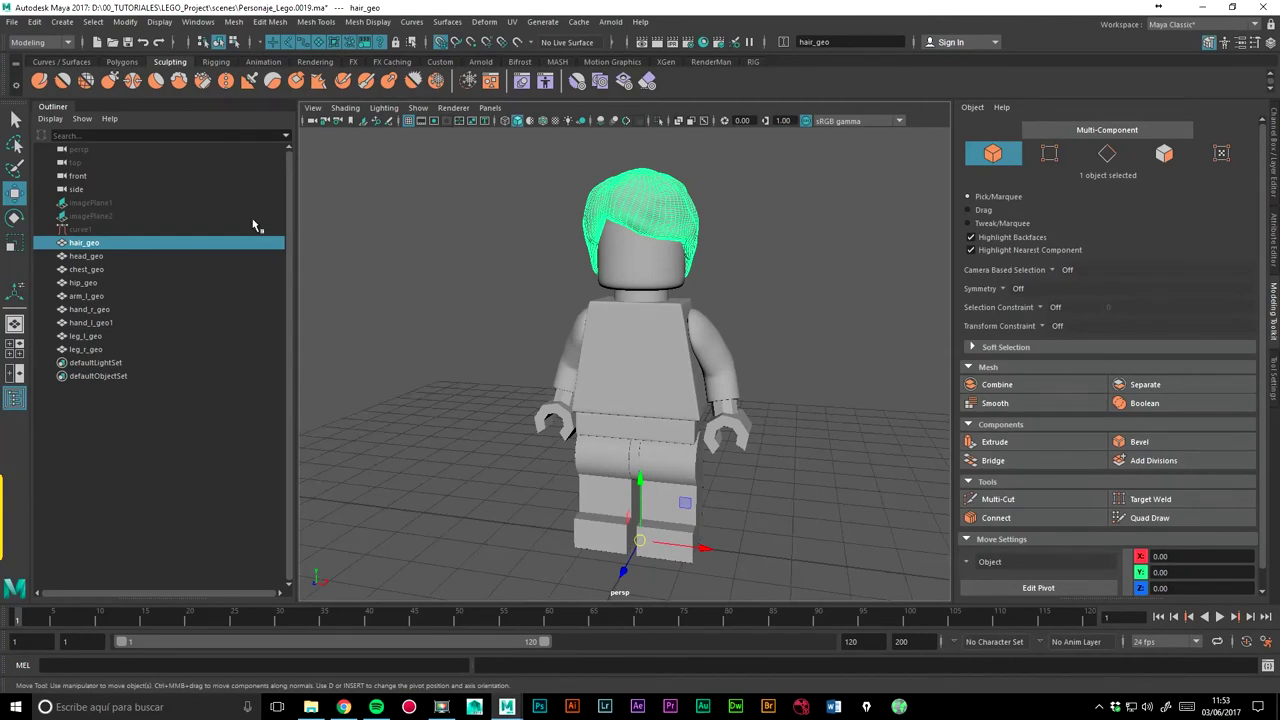
left_click(85, 257)
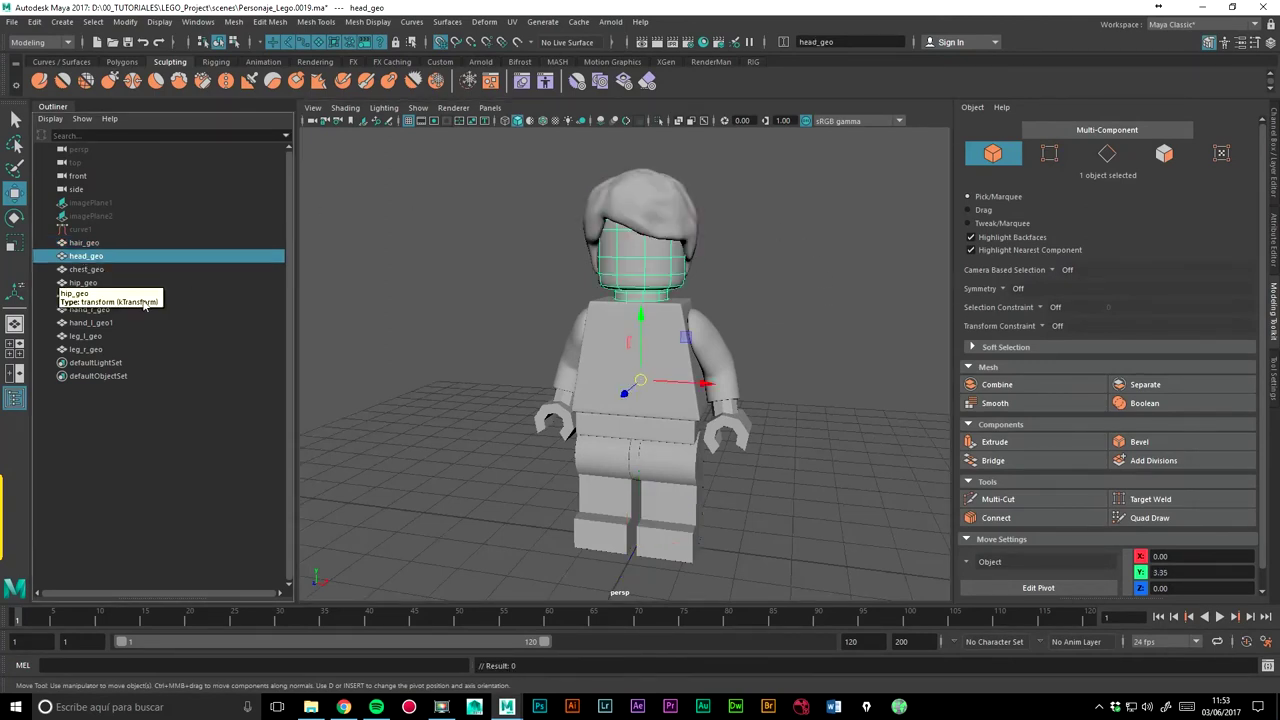
Step: Set head_geo's world-space rotate and scale pivot heights to 0 in the Attribute Editor
left_click(1273, 187)
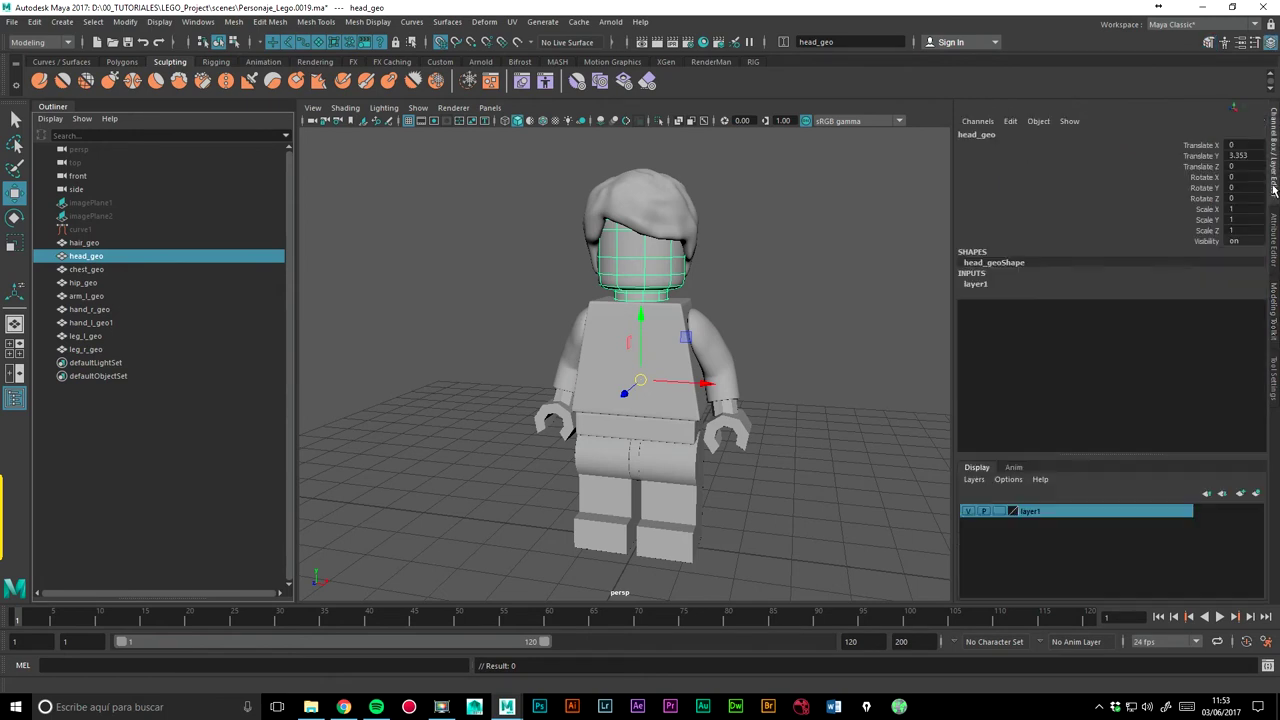
left_click(1274, 222)
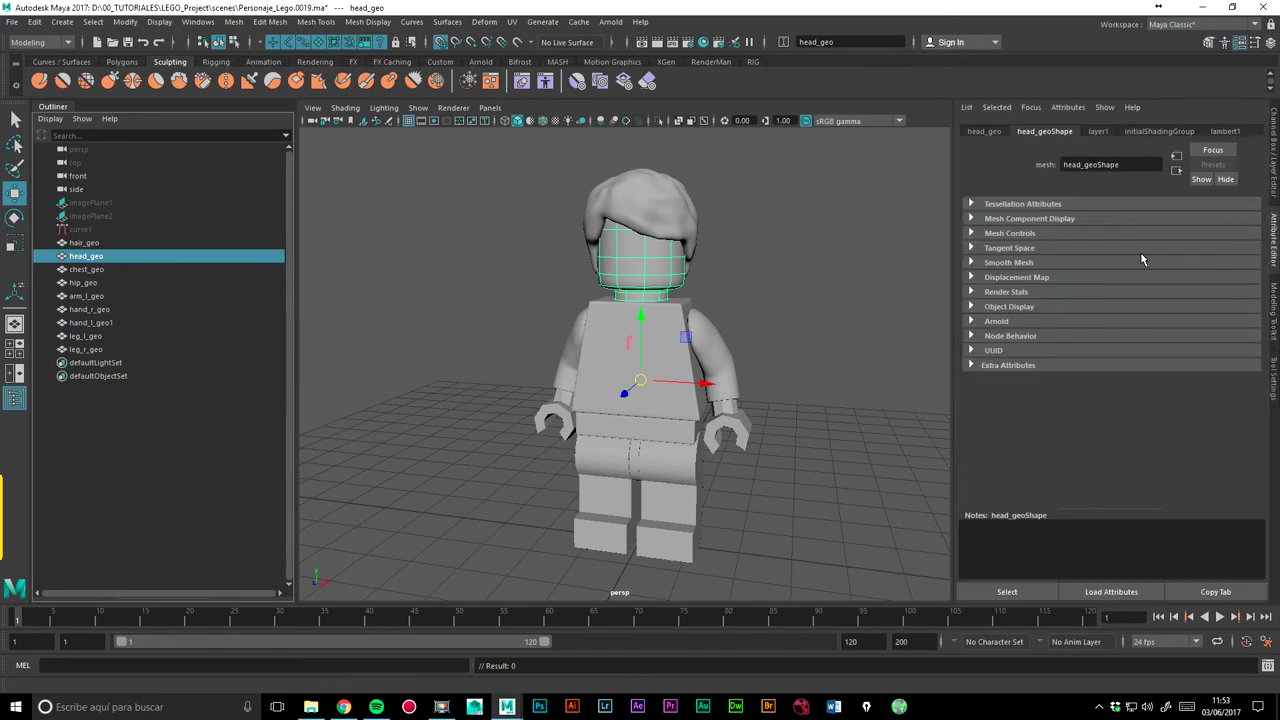
left_click(981, 133)
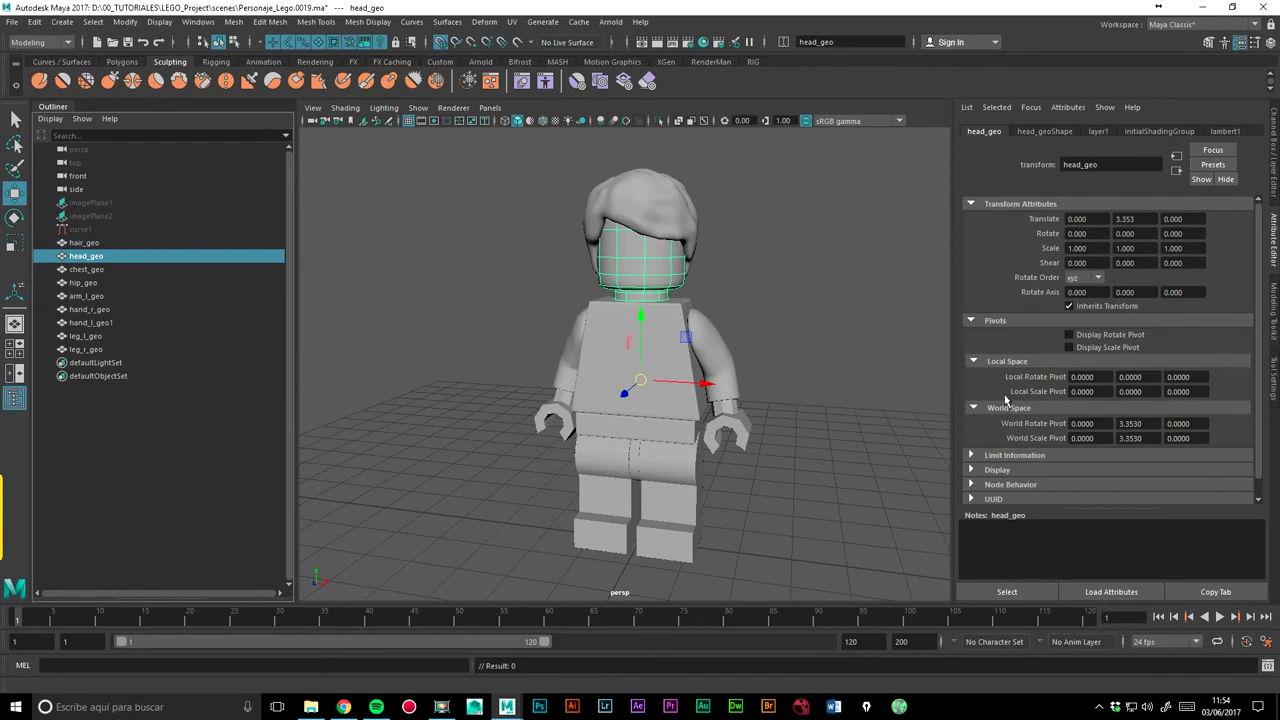
left_click(985, 322)
left_click(979, 324)
left_click(985, 362)
left_click(1009, 376)
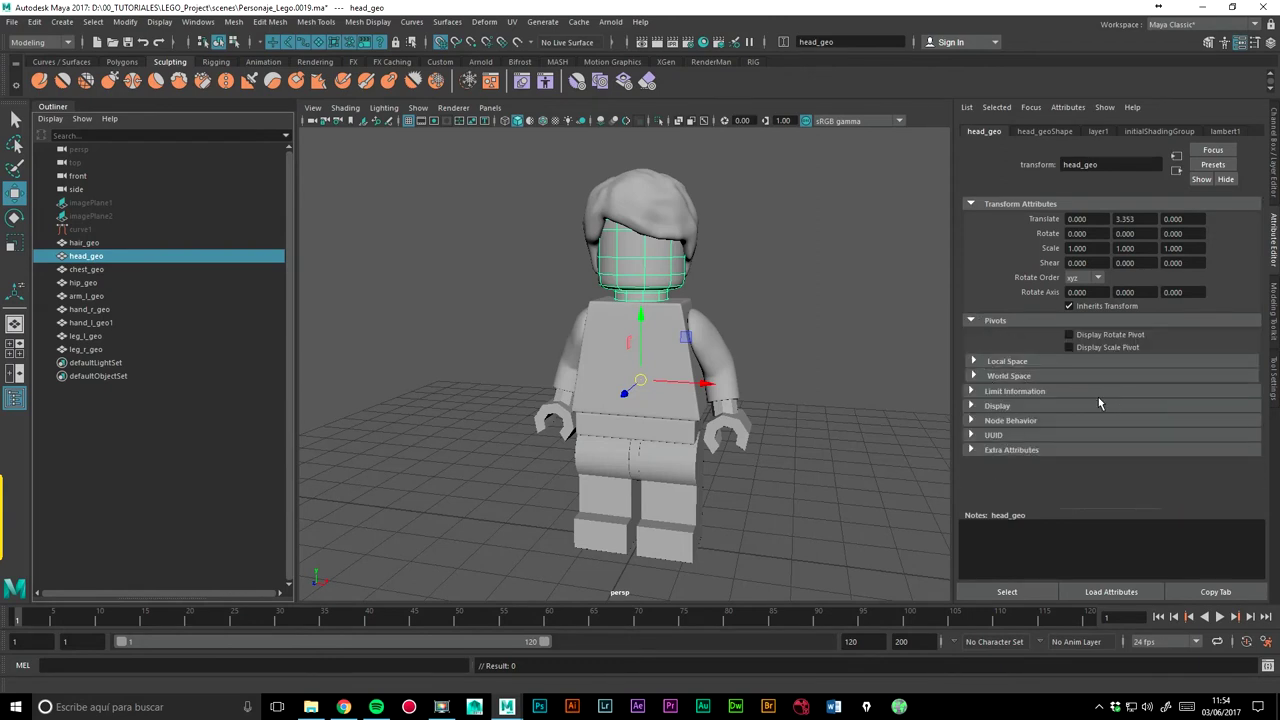
left_click(1008, 376)
left_click_drag(1140, 393, 948, 404)
type("0")
key("Return")
left_click_drag(1140, 406, 1012, 411)
key("Return")
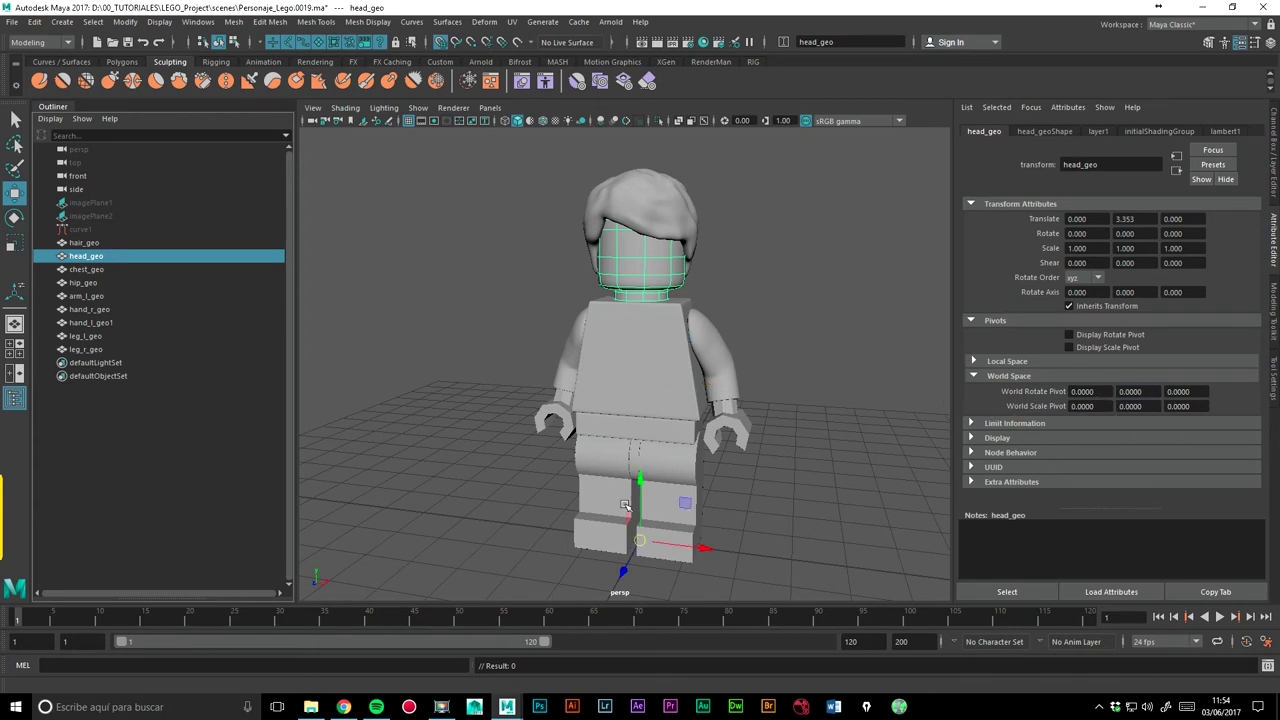
Step: Set the chest's world rotate pivot height to 0
left_click_drag(527, 199, 327, 294, "alt")
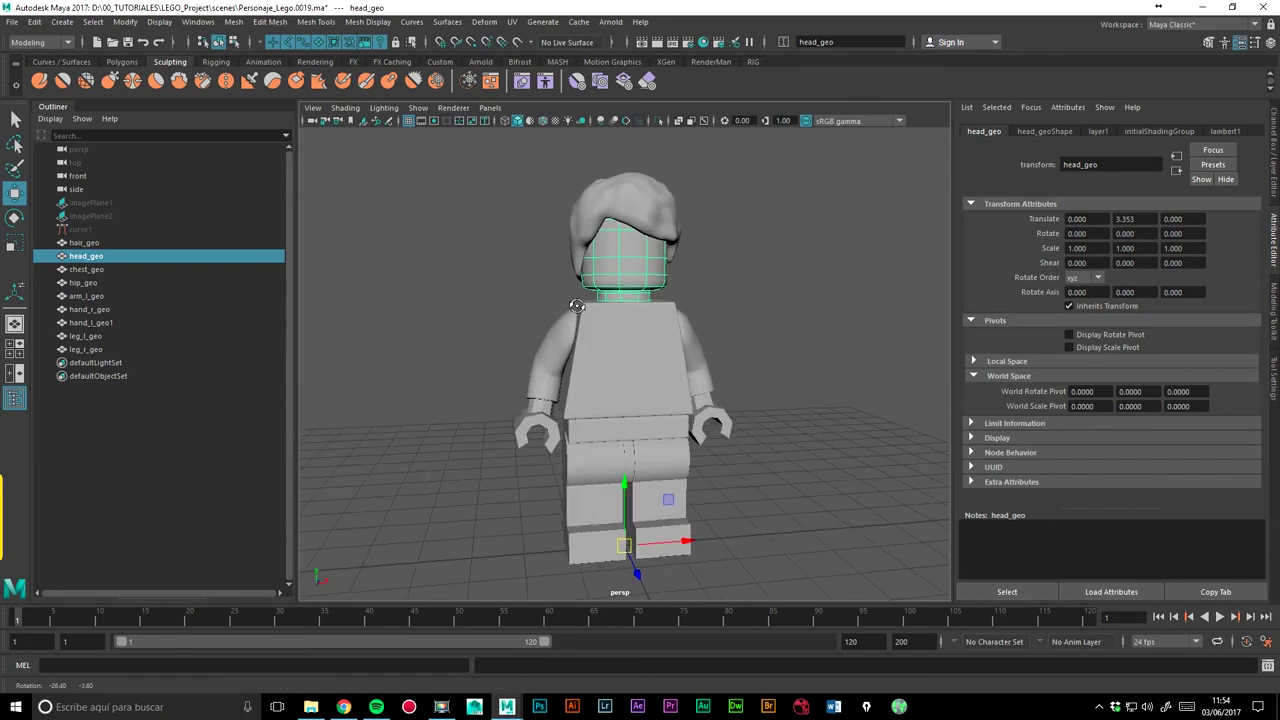
left_click(97, 270)
double_click(1152, 391)
type("0")
key("Return")
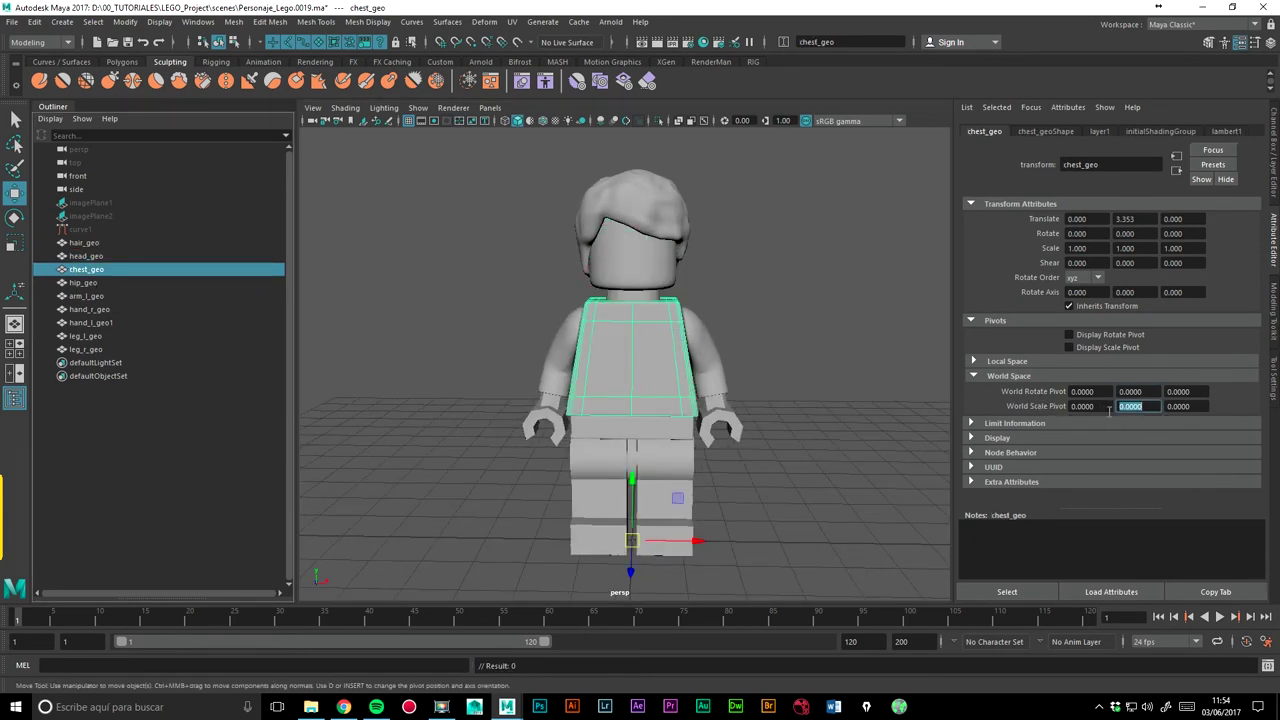
Step: Set hip_geo's world pivot X, Y and Z all to 0
left_click(100, 283)
double_click(1130, 391)
type("0584")
key("Return")
double_click(1093, 391)
type("0")
key("Return")
double_click(1180, 391)
type("0")
key("Return")
Step: Set arm_l_geo's world pivot height and Z to 0
left_click(100, 296)
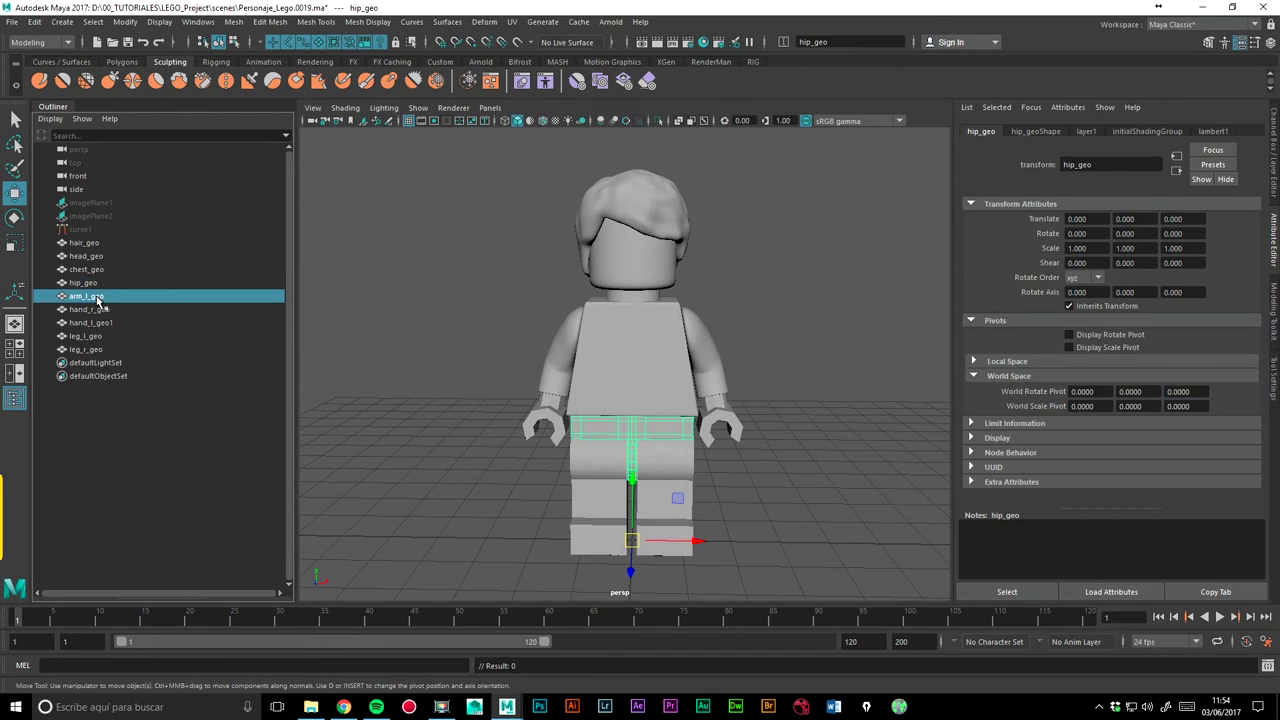
double_click(1130, 391)
type("0")
key("Return")
double_click(1180, 391)
type("0")
key("Return")
Step: Check the pivots of both hands and both legs
left_click(112, 309)
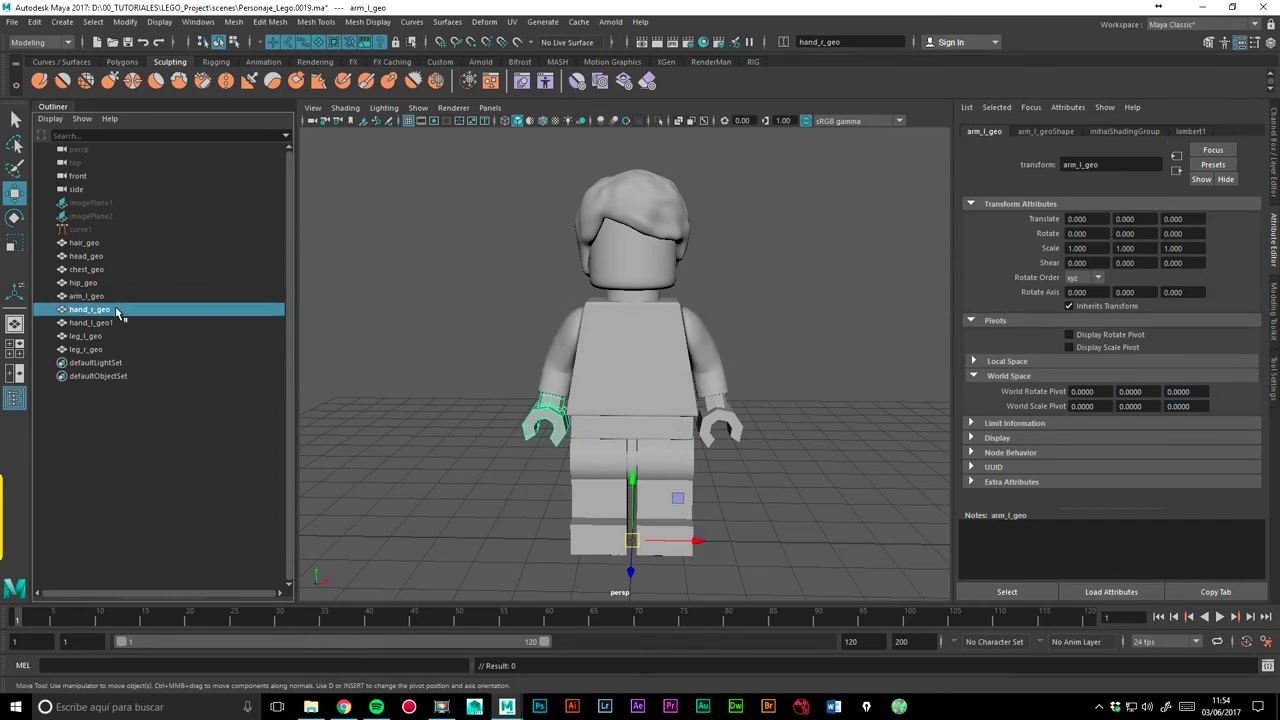
left_click(108, 323)
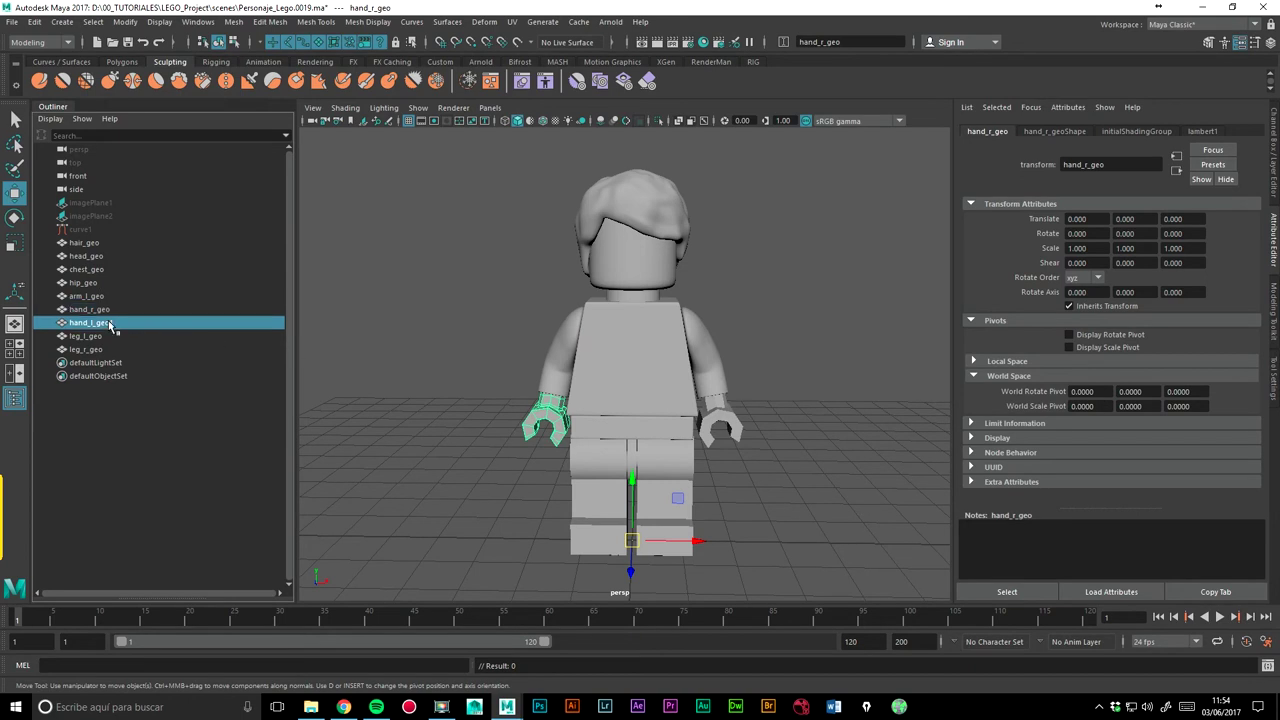
left_click(90, 336)
left_click(83, 350)
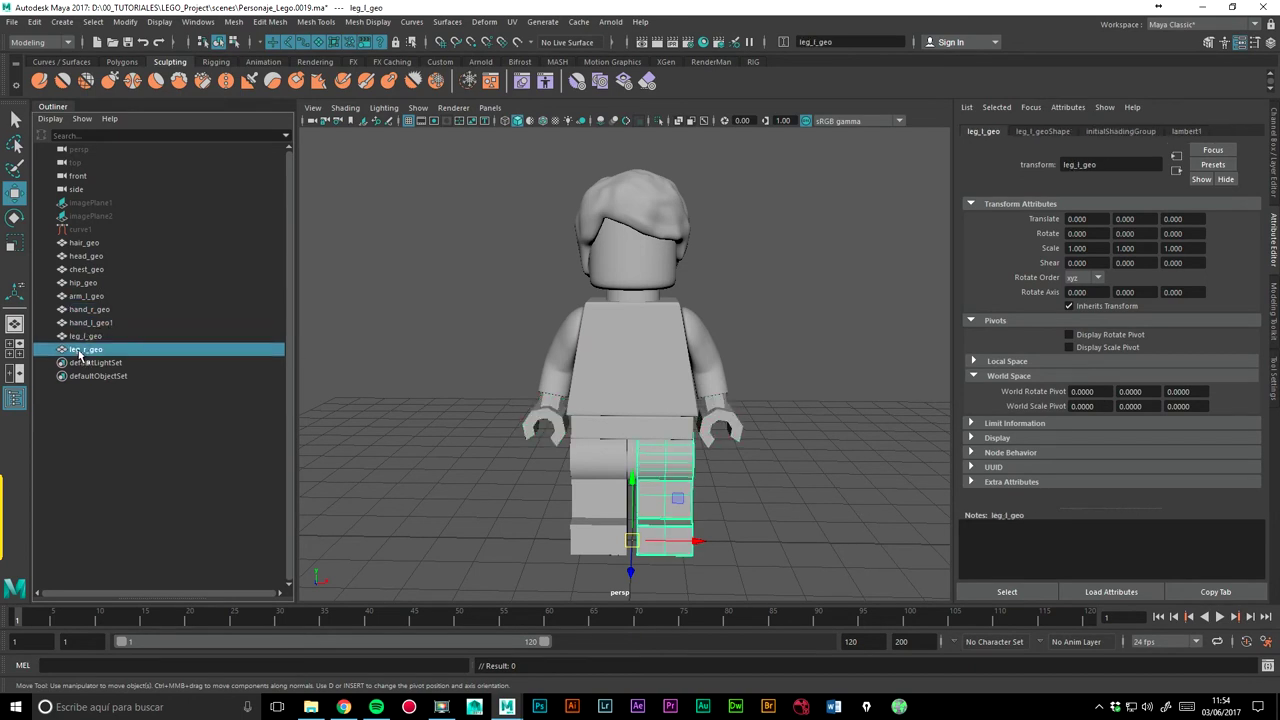
left_click(478, 354)
Step: Delete imagePlane1 and select imagePlane2
left_click(95, 203)
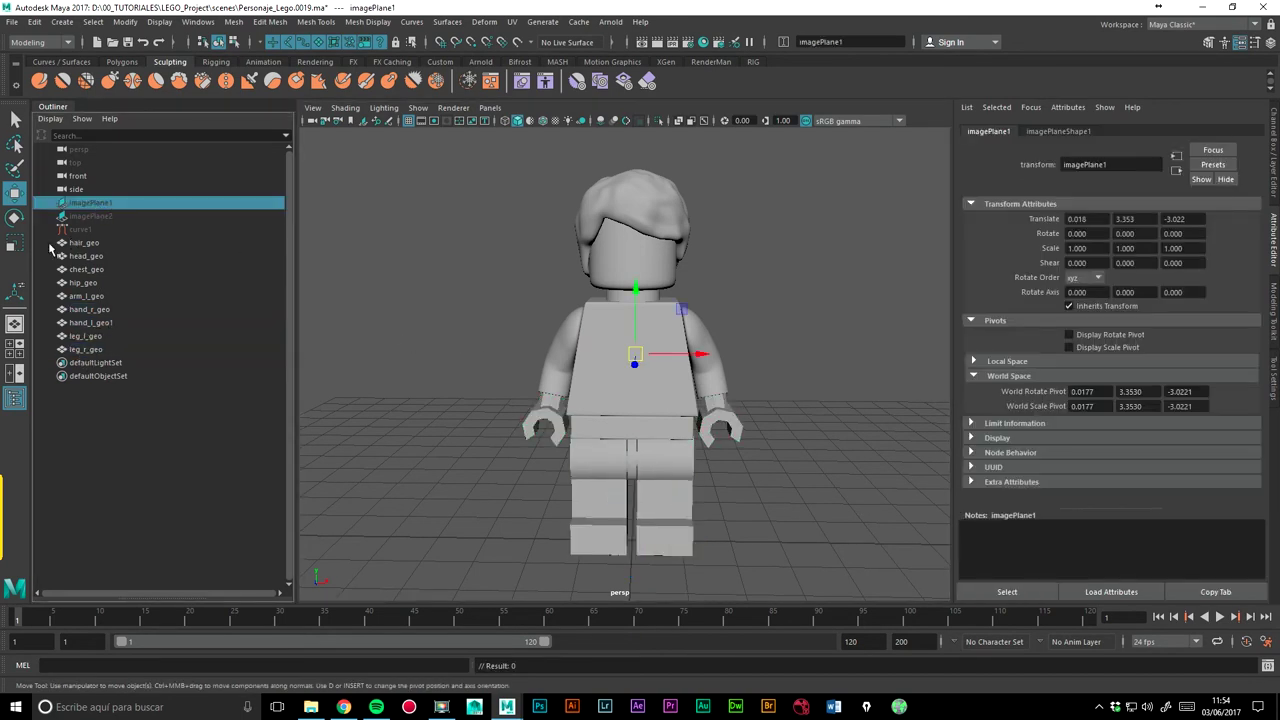
key("Delete")
left_click(86, 204)
Step: Delete imagePlane2 and the leftover curve1
key("Delete")
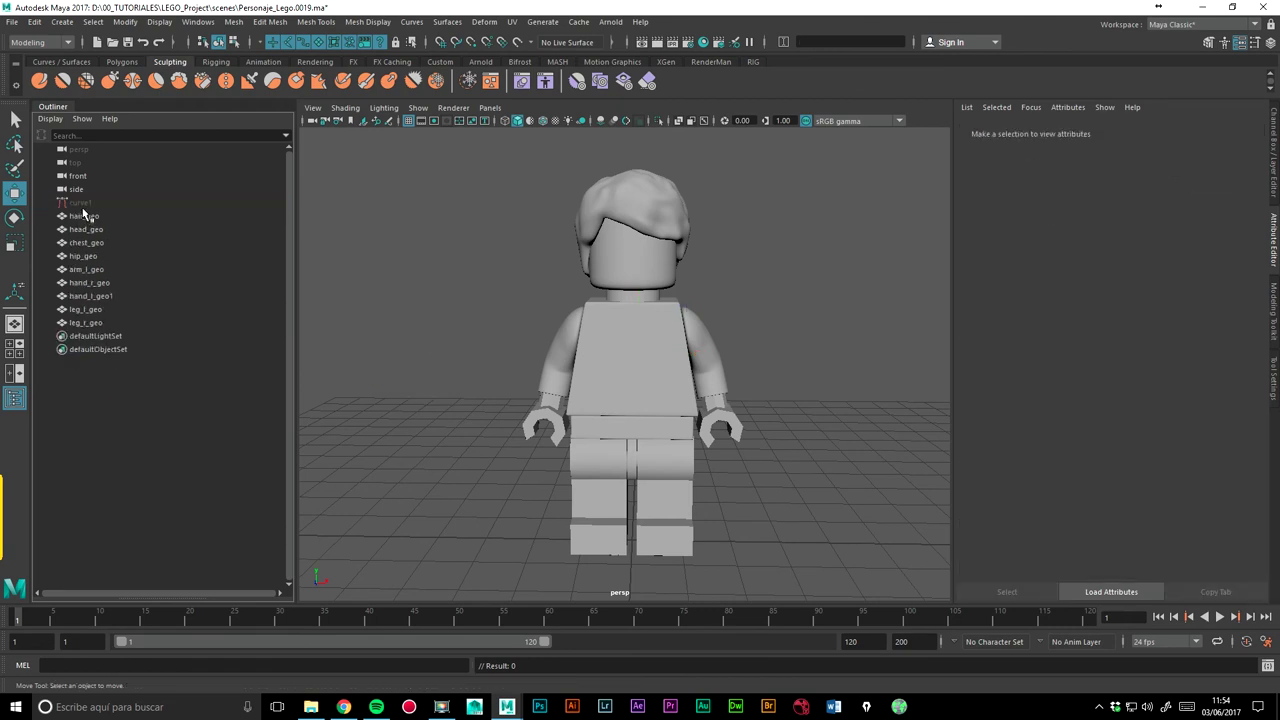
left_click(78, 204)
key("Delete")
left_click_drag(434, 240, 552, 251, "alt")
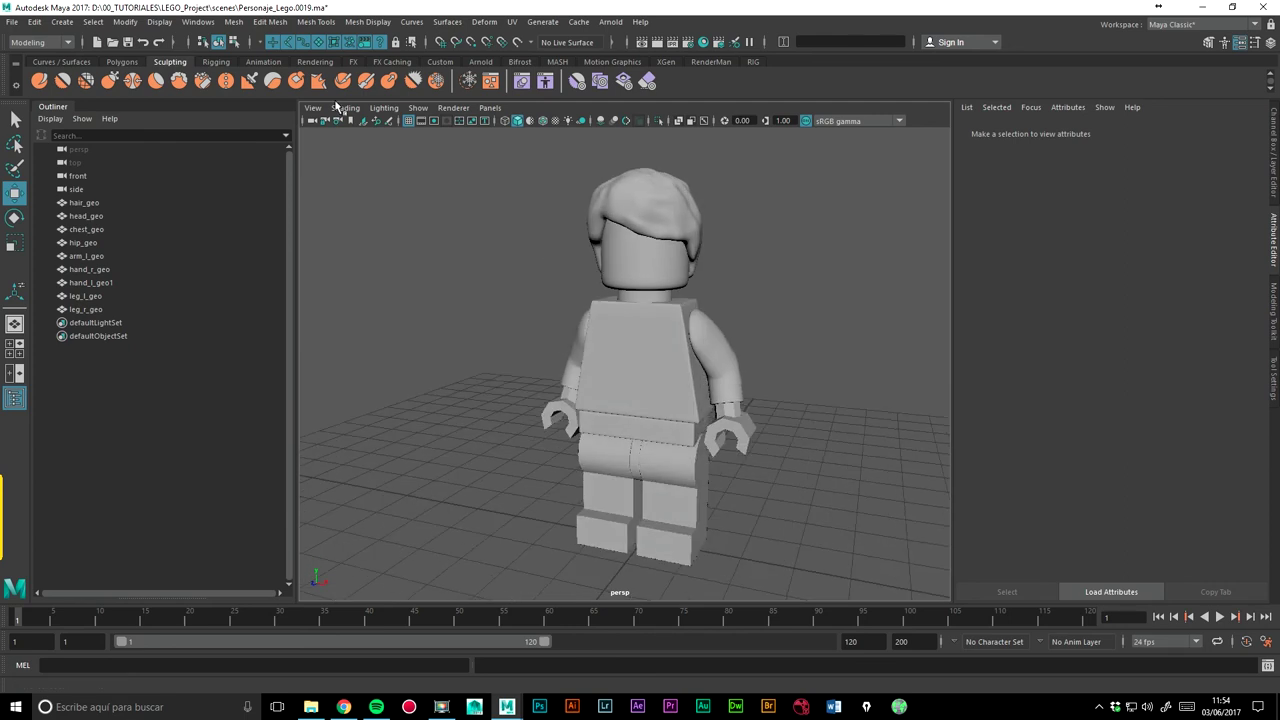
Step: Increment and save the scene as Personaje_Lego.0020.ma
left_click(12, 21)
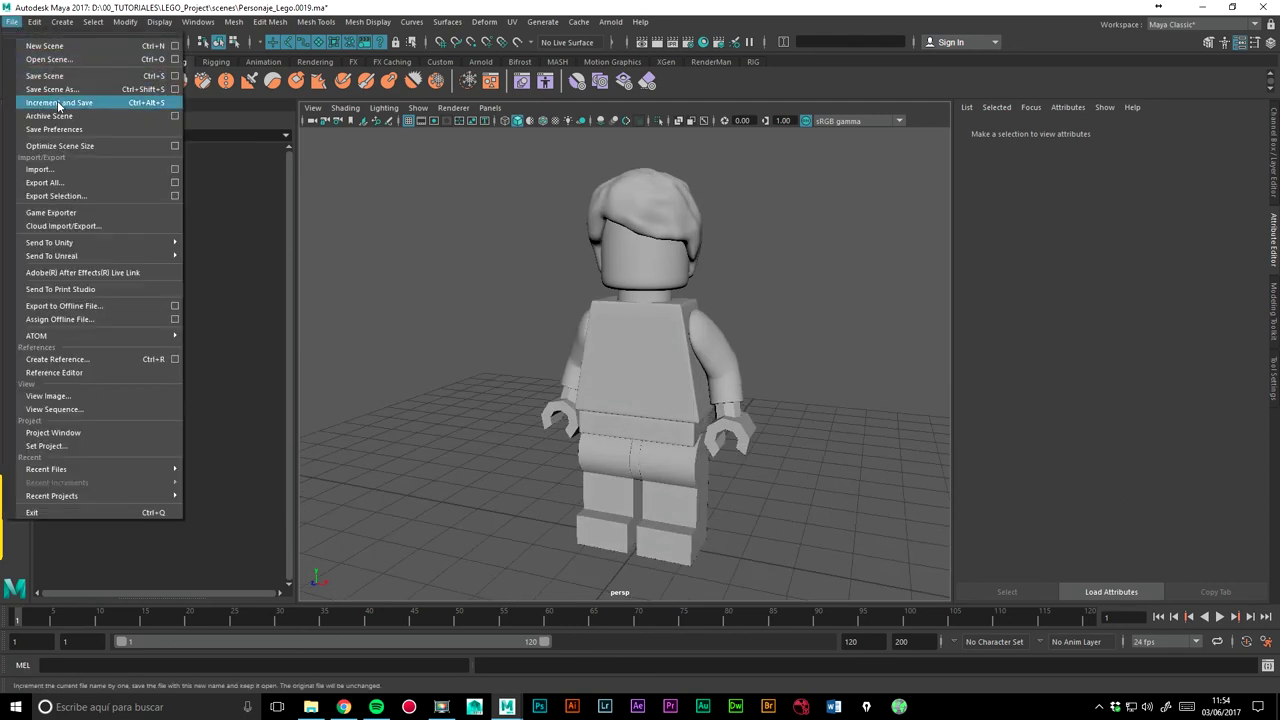
left_click(59, 102)
left_click_drag(475, 305, 457, 305, "alt")
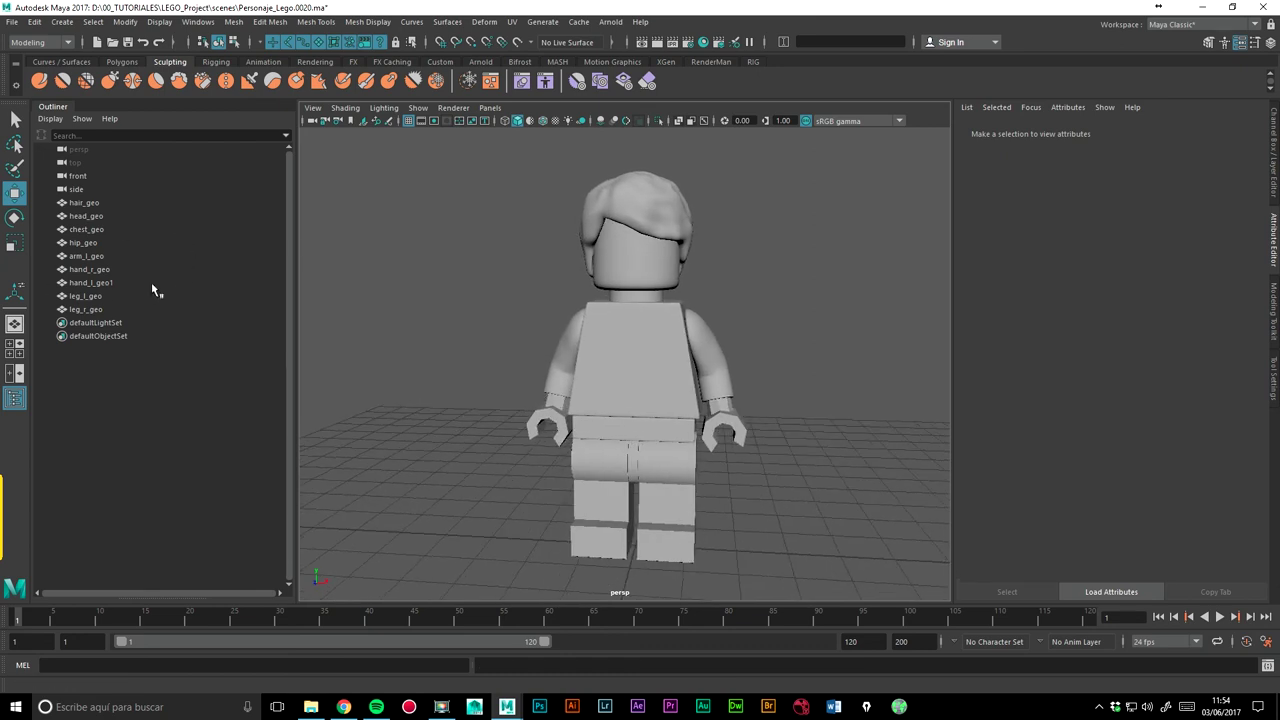
left_click(98, 310)
left_click(175, 400)
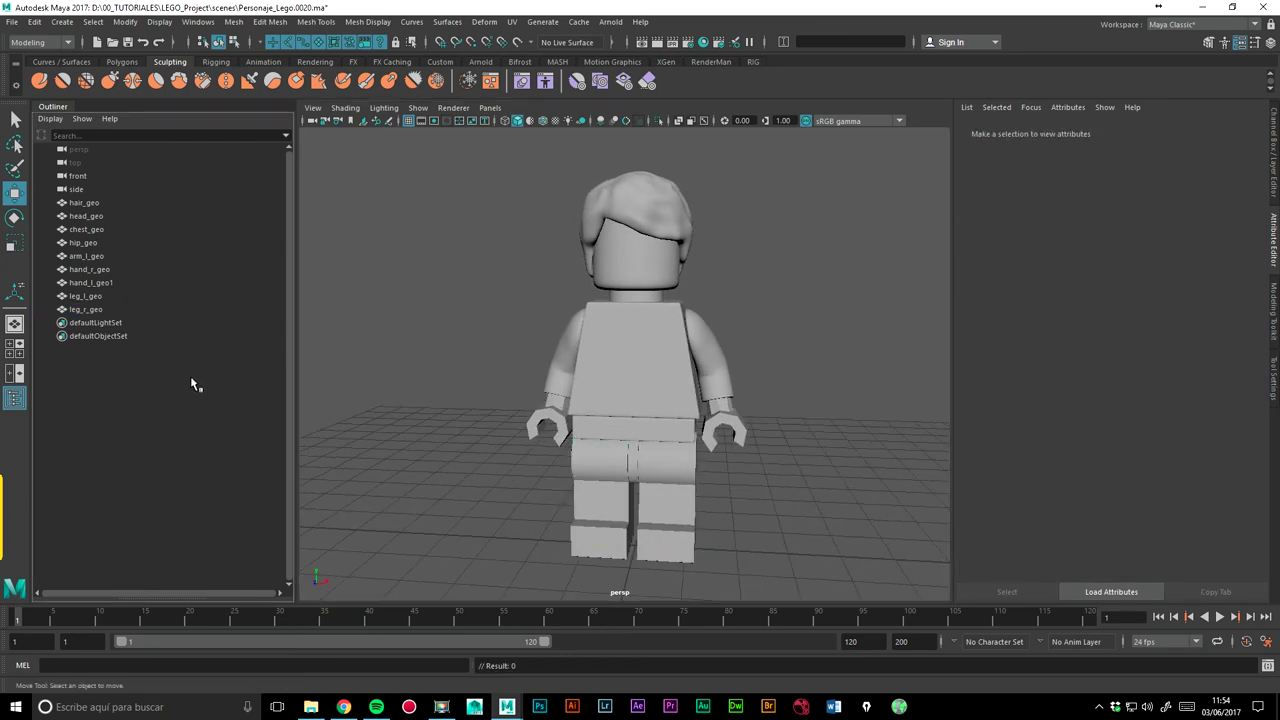
Step: Create an empty group and name it Lego
key("ctrl+g")
double_click(88, 323)
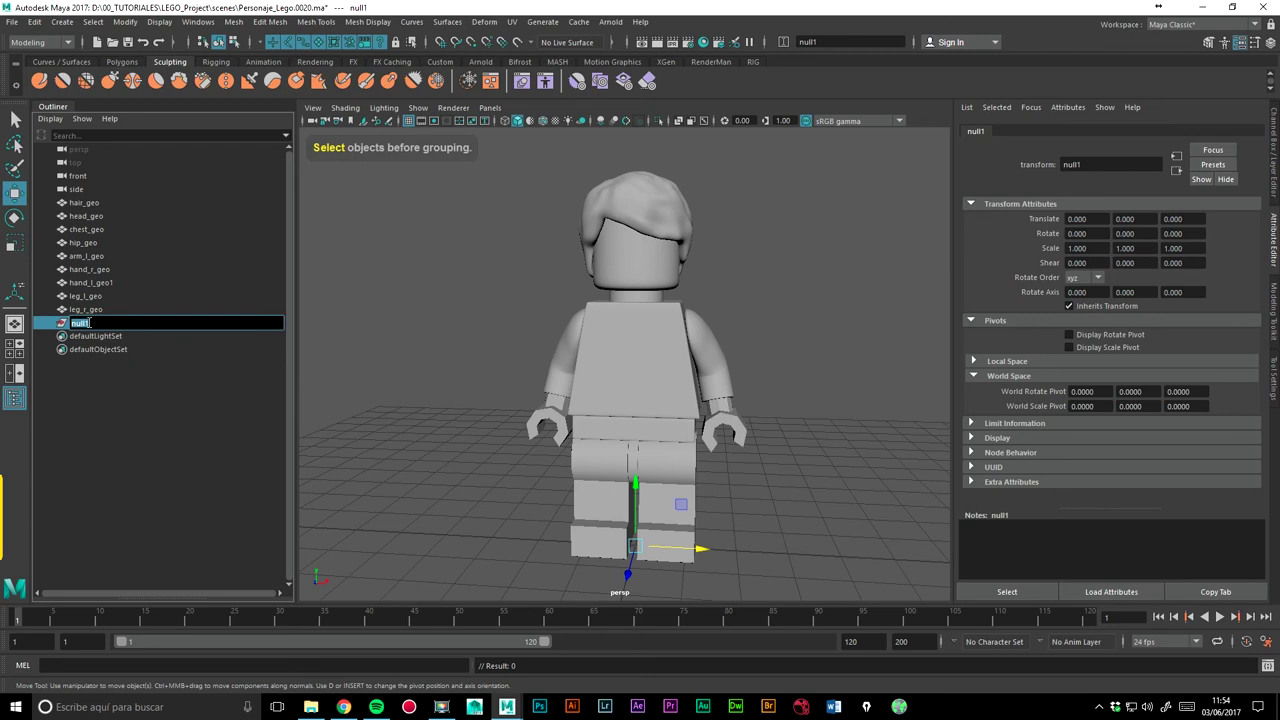
type("Lego")
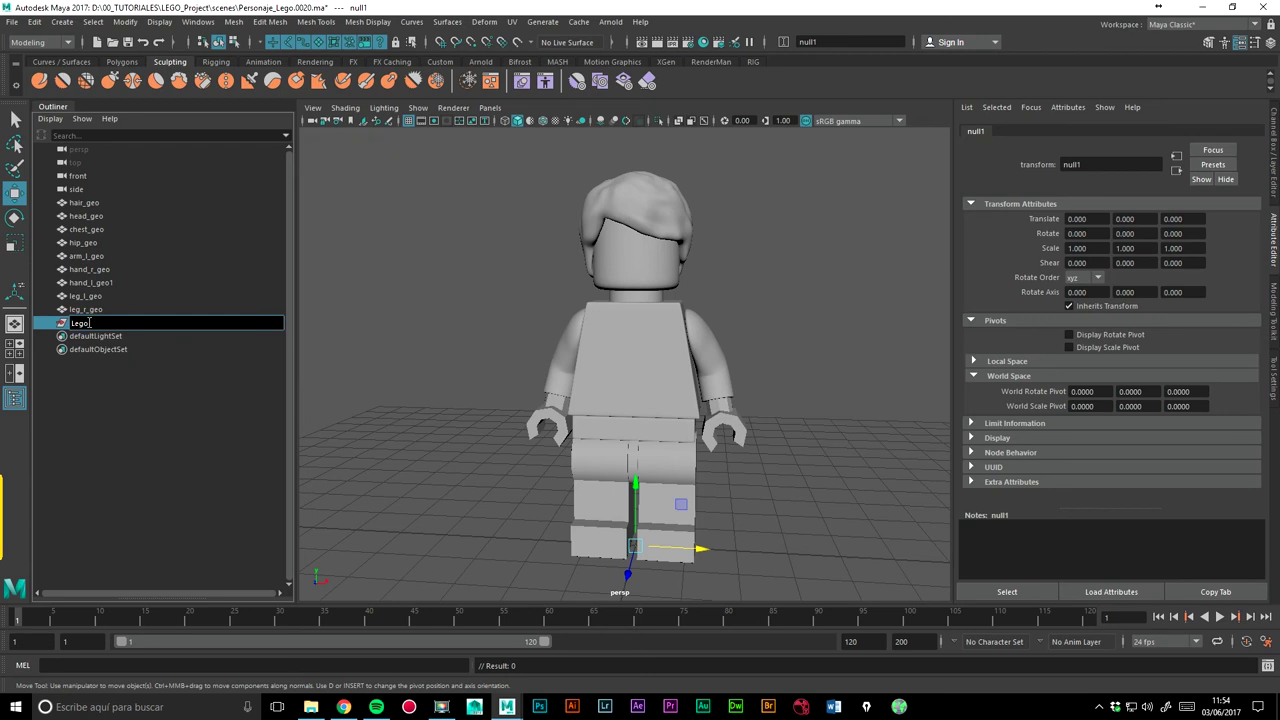
key("Return")
Step: Parent hair_geo through leg_r_geo under the Lego group
left_click(85, 203)
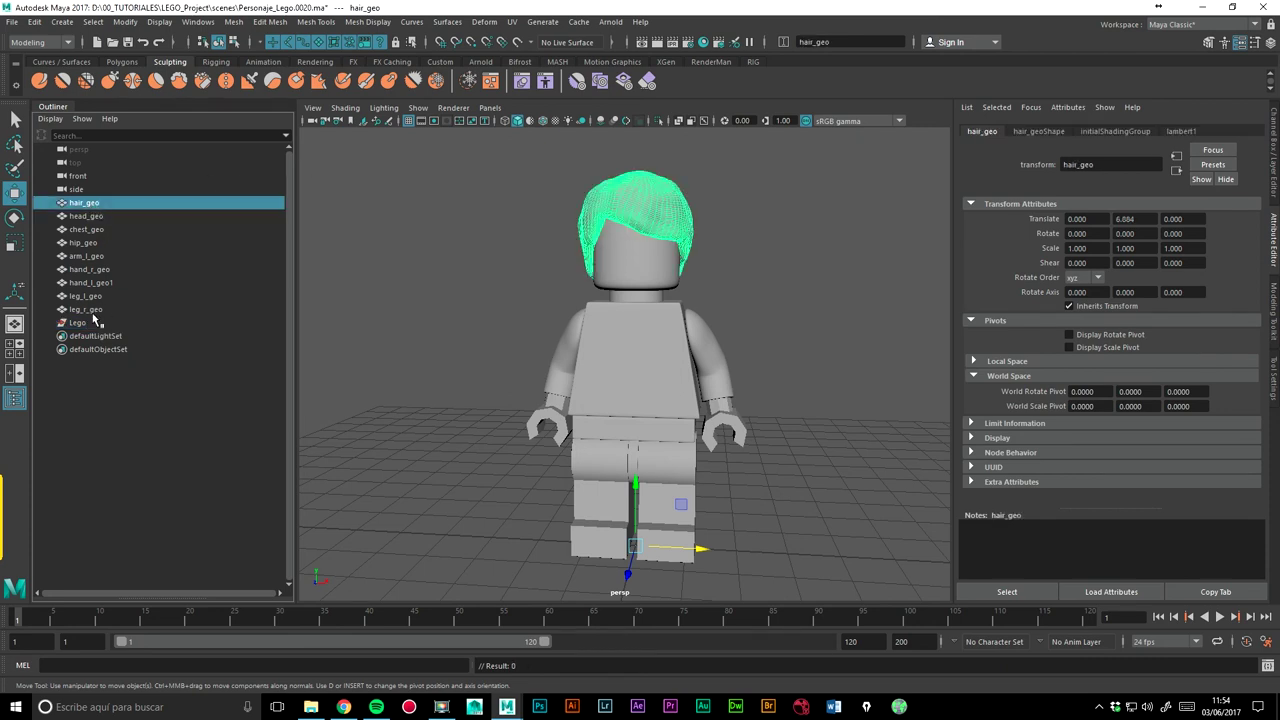
left_click(85, 309, "shift")
left_click(88, 325, "ctrl")
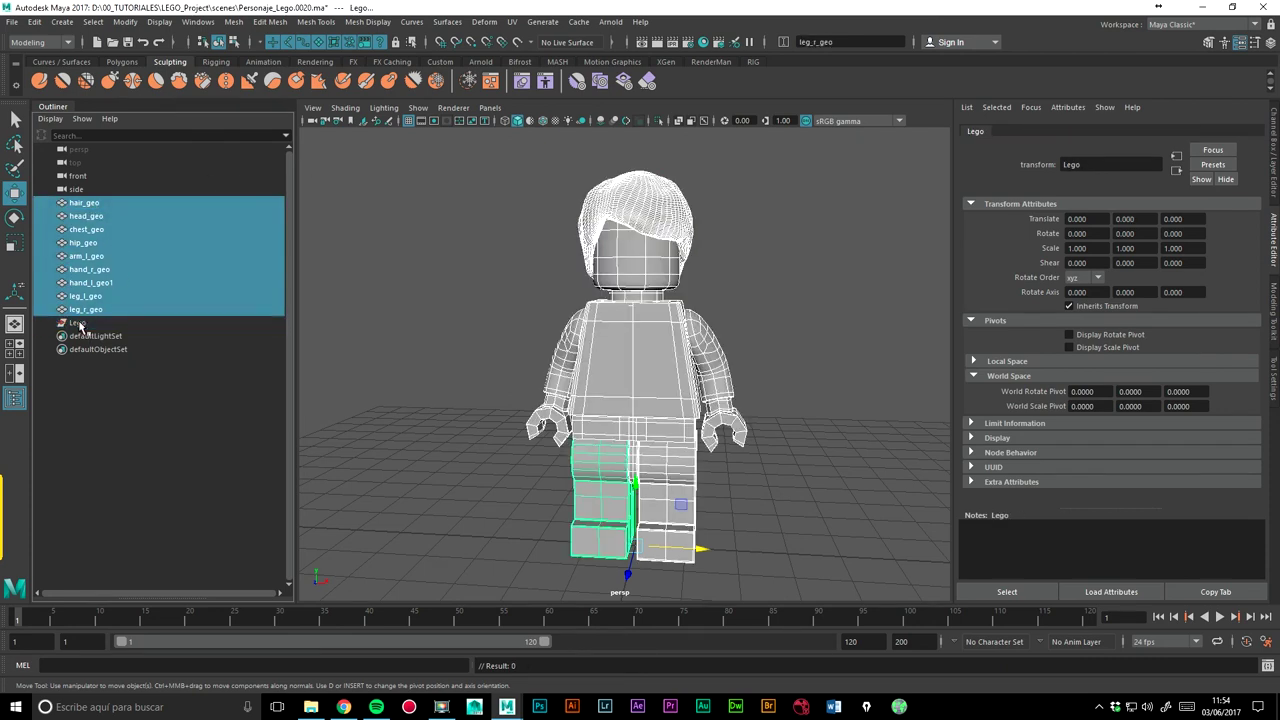
middle_click_drag(90, 216, 82, 322)
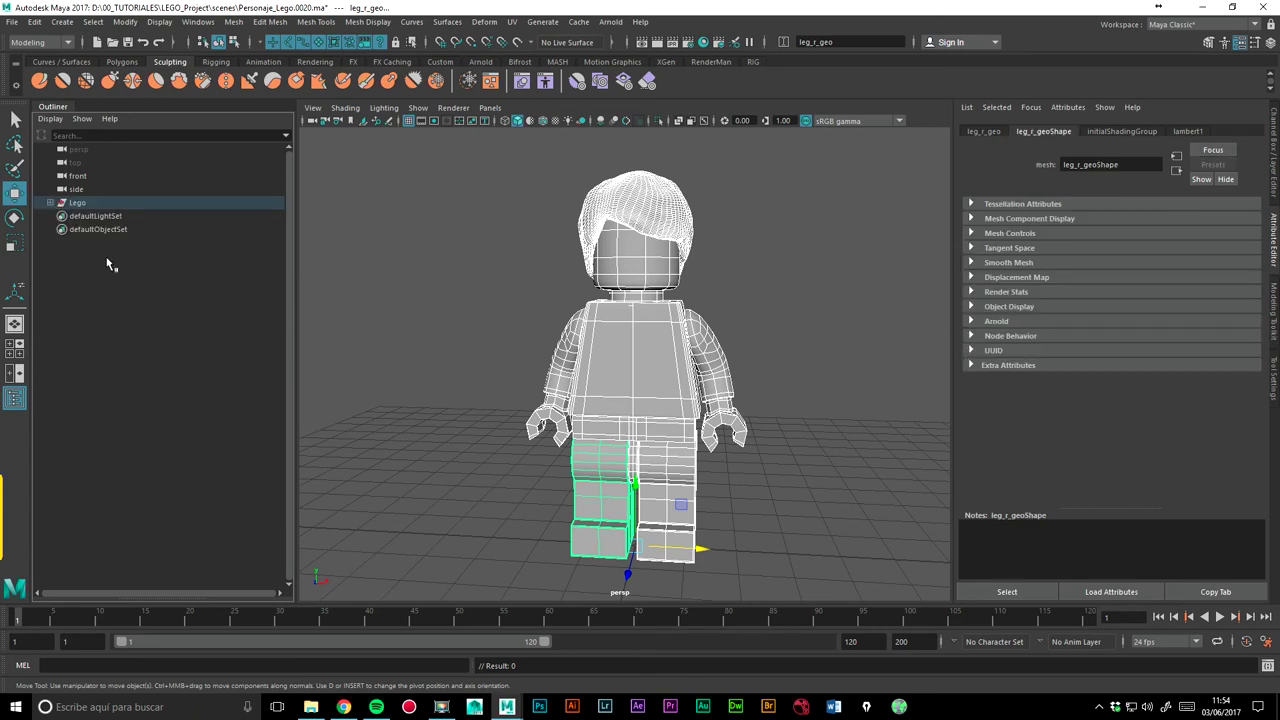
left_click(379, 277)
left_click_drag(457, 266, 491, 305, "alt")
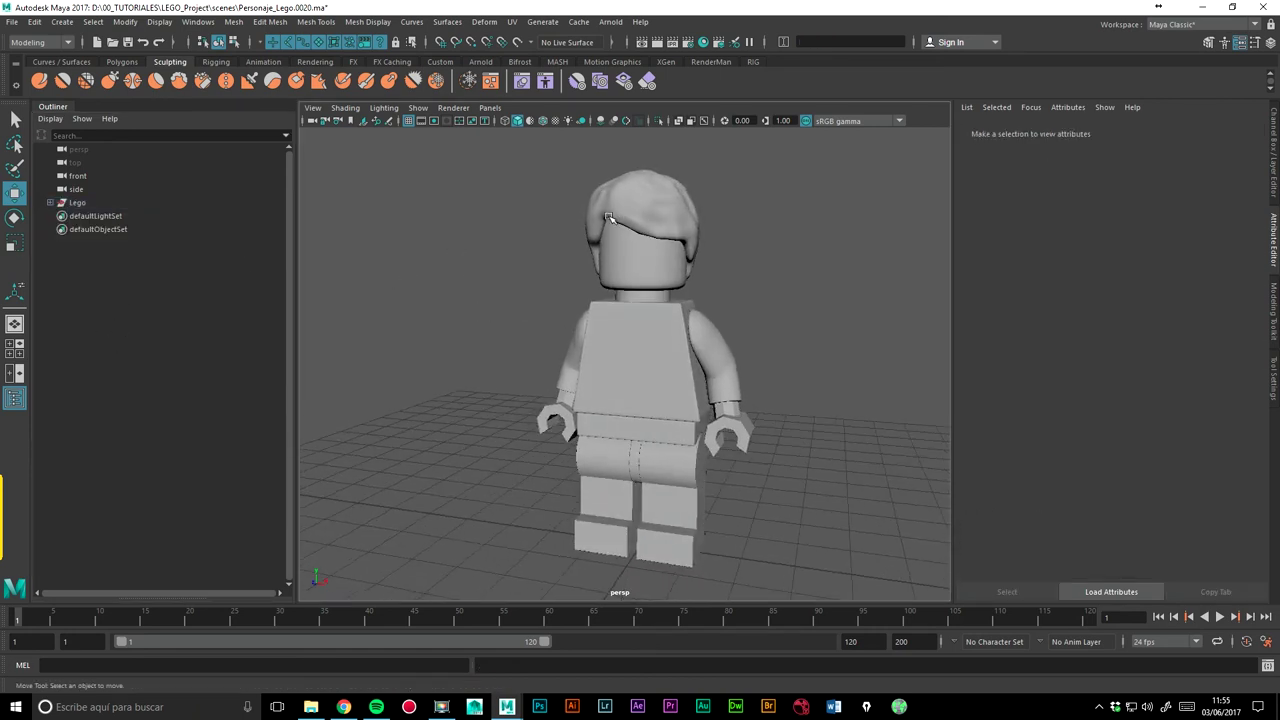
Step: Inspect the hair, head, torso, left arm, hip and left leg one by one
left_click(608, 218)
left_click(757, 263)
left_click(676, 277)
left_click(740, 280)
left_click(648, 332)
left_click(760, 340)
left_click(722, 360)
left_click(758, 352)
left_click(620, 432)
left_click(785, 441)
left_click(605, 500)
left_click(794, 434)
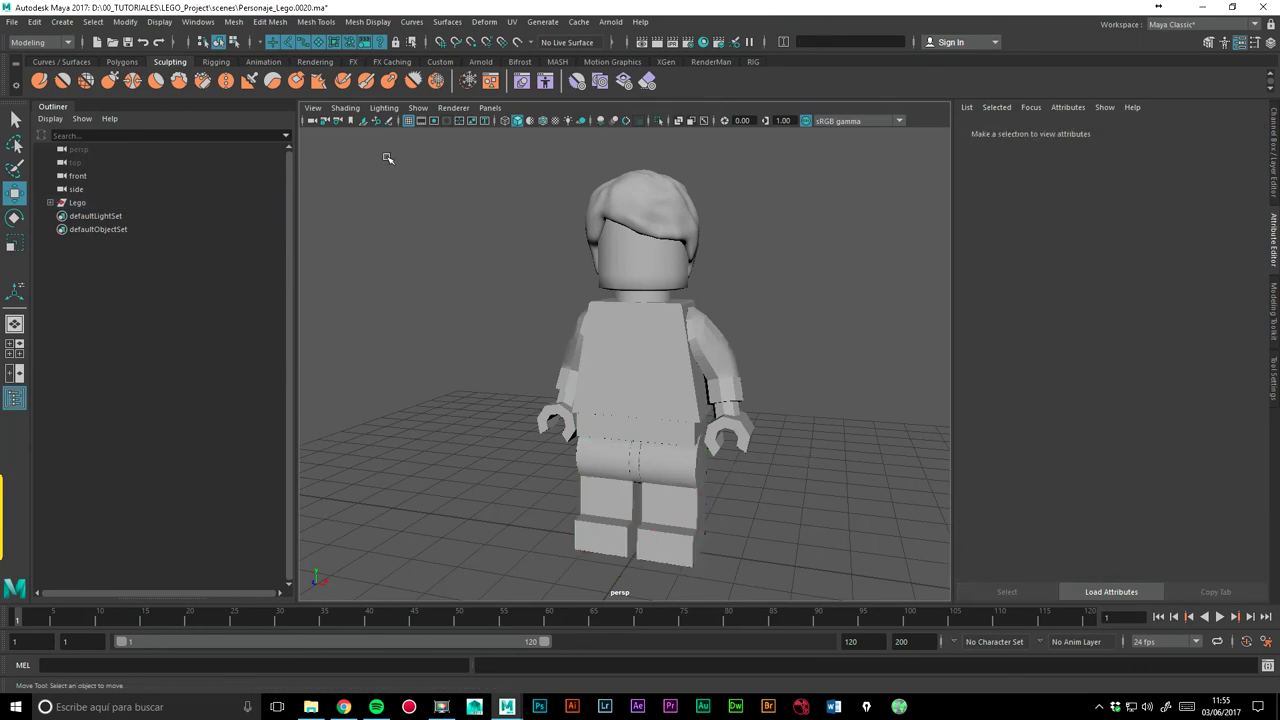
Step: Save the scene to Personaje_Lego.0020.ma
left_click(127, 42)
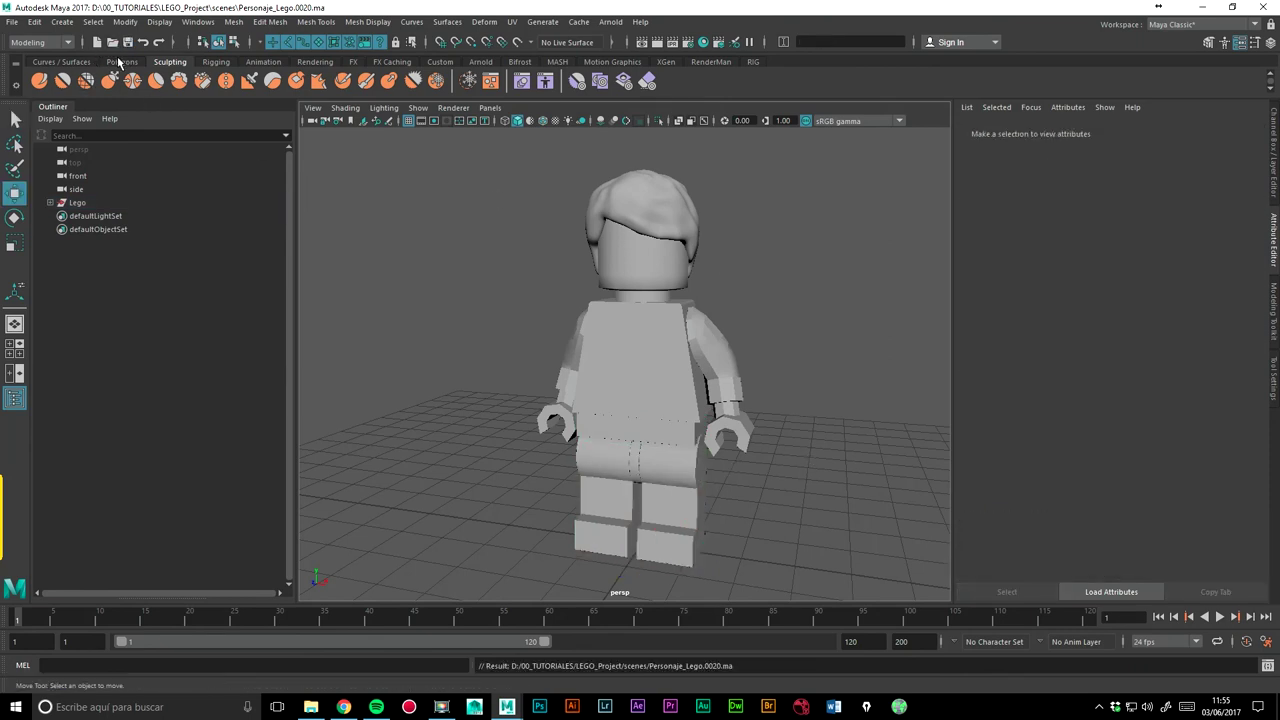
left_click_drag(808, 422, 810, 386, "alt")
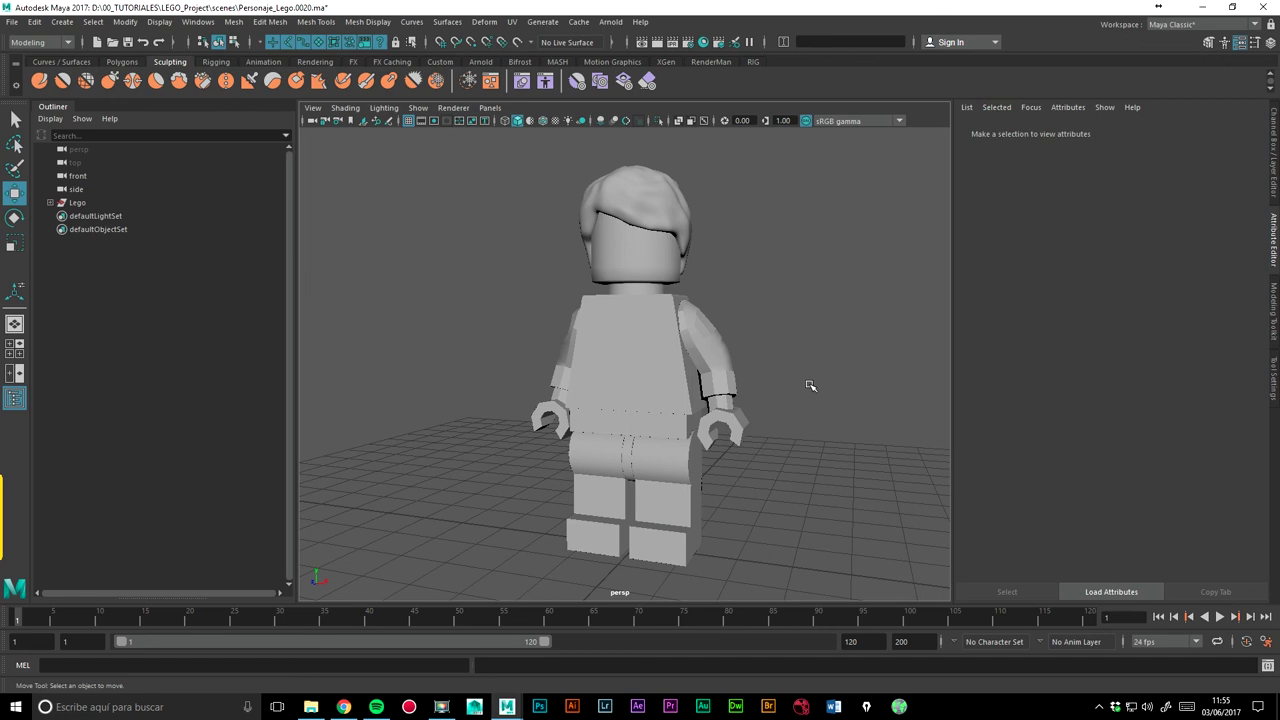
left_click_drag(817, 309, 798, 312, "alt")
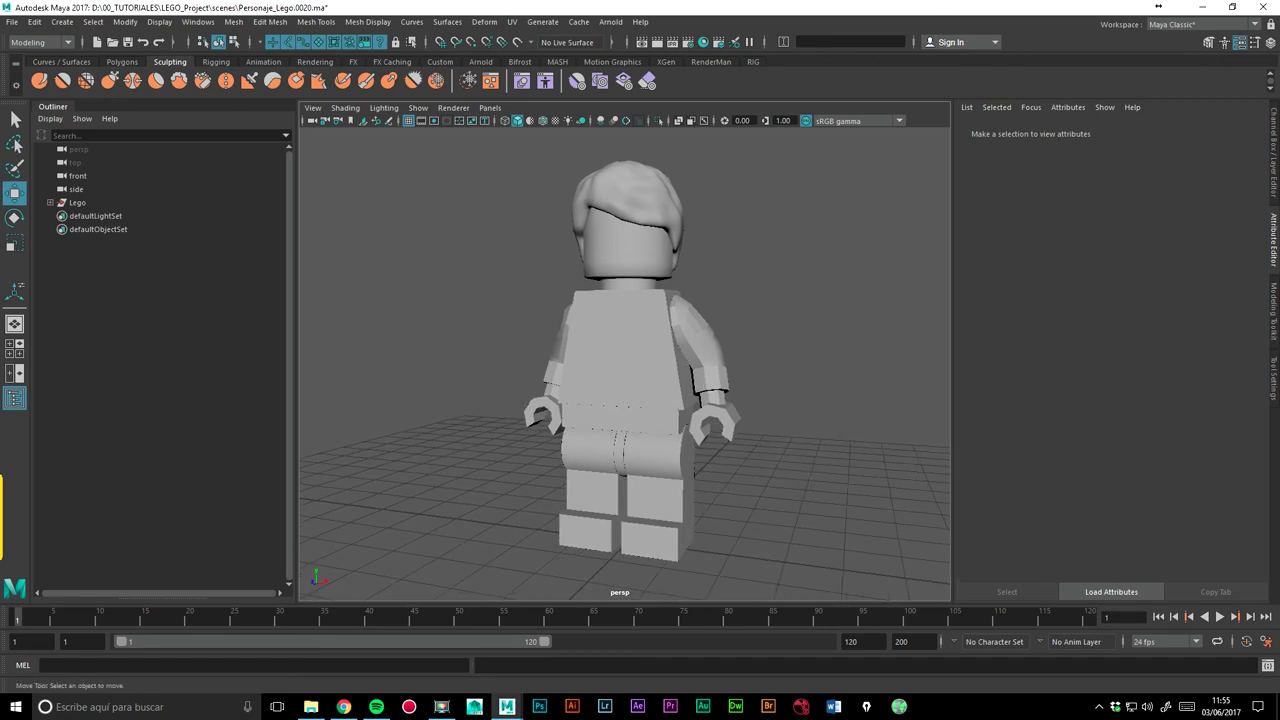